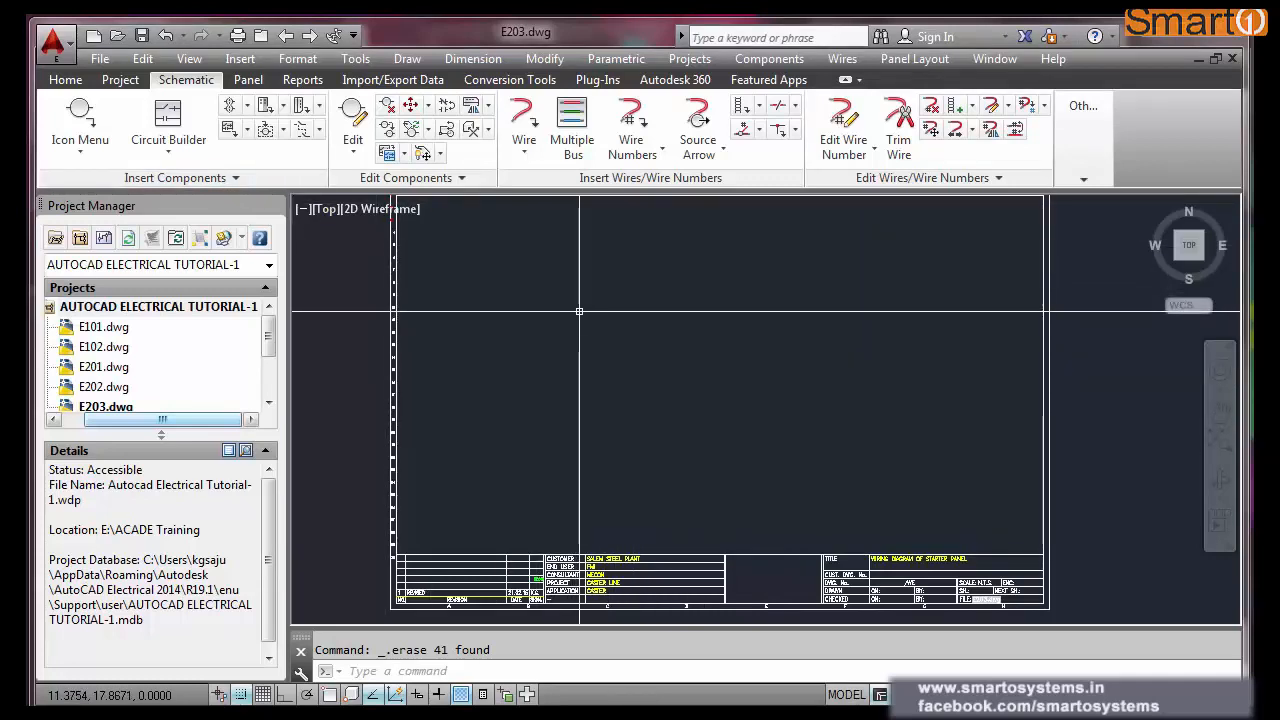
- Insert a one-phase ladder 10 wide with 1.0 spacing, first reference 31 and 13 rungs in the middle of the sheet
{"action": "left_click", "coordinate": [578, 312]}
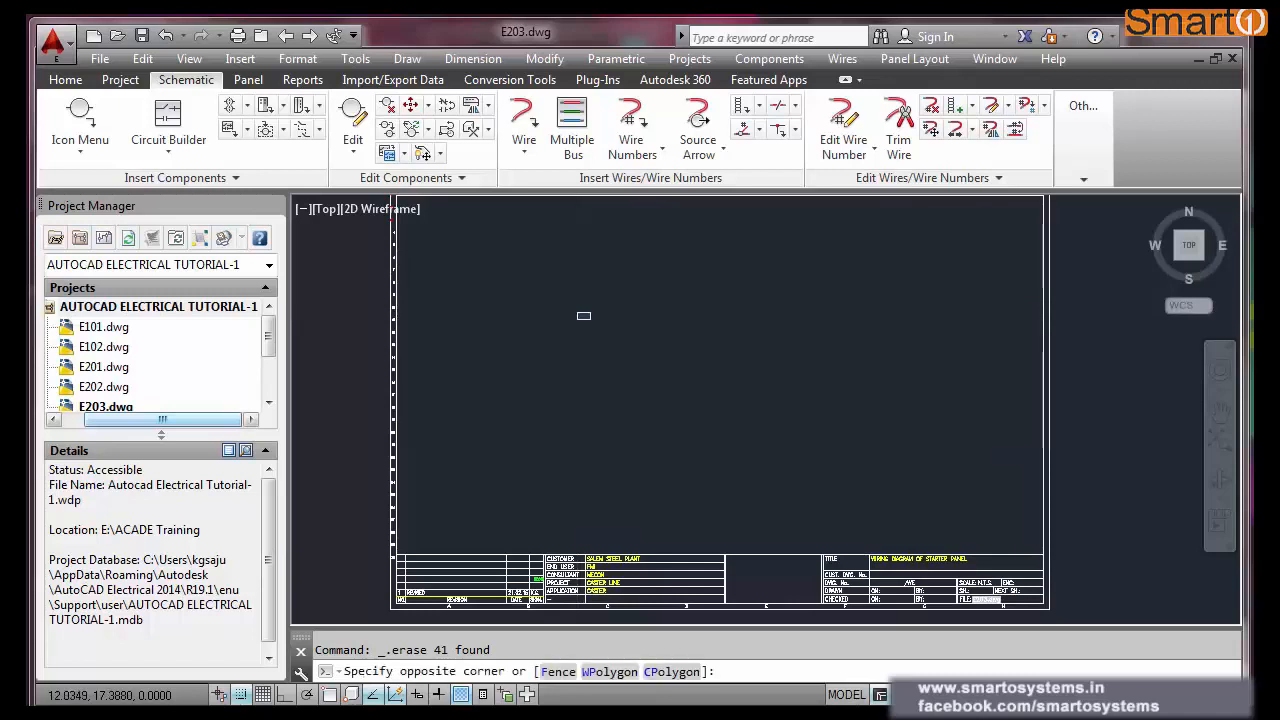
{"action": "key", "text": "Escape"}
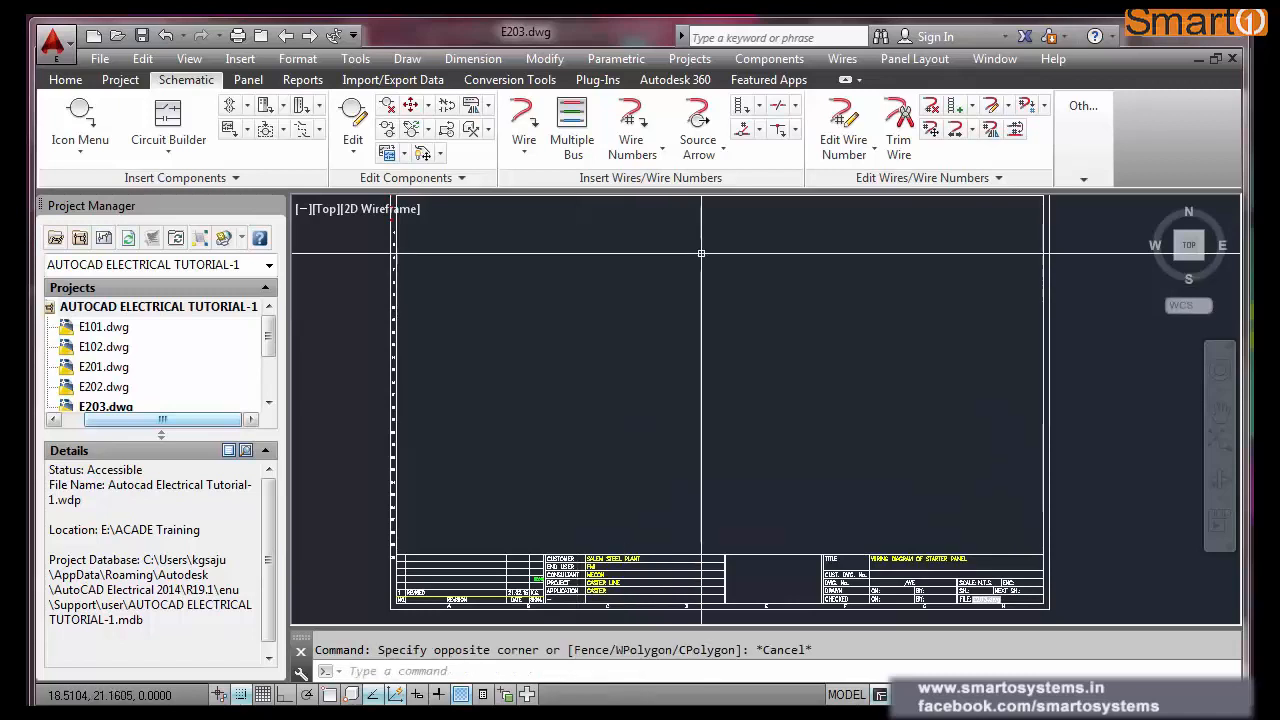
{"action": "left_click", "coordinate": [741, 108]}
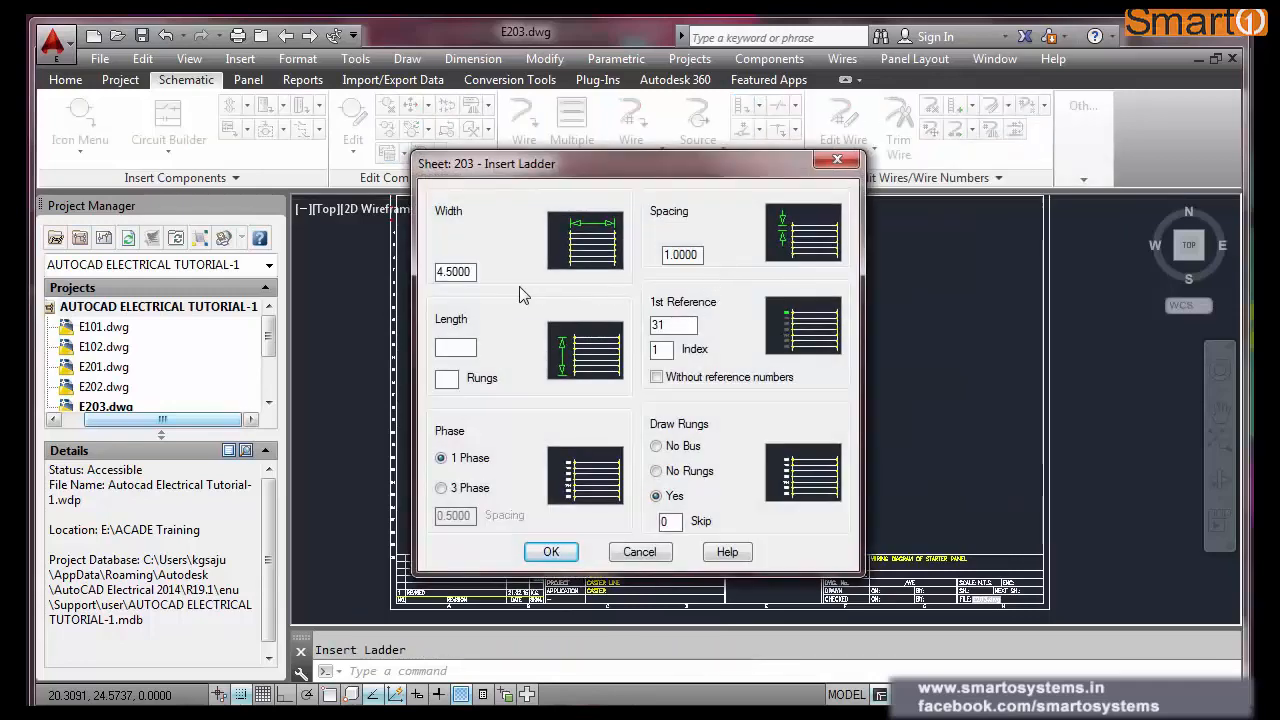
{"action": "left_click_drag", "start_coordinate": [475, 271], "coordinate": [392, 278]}
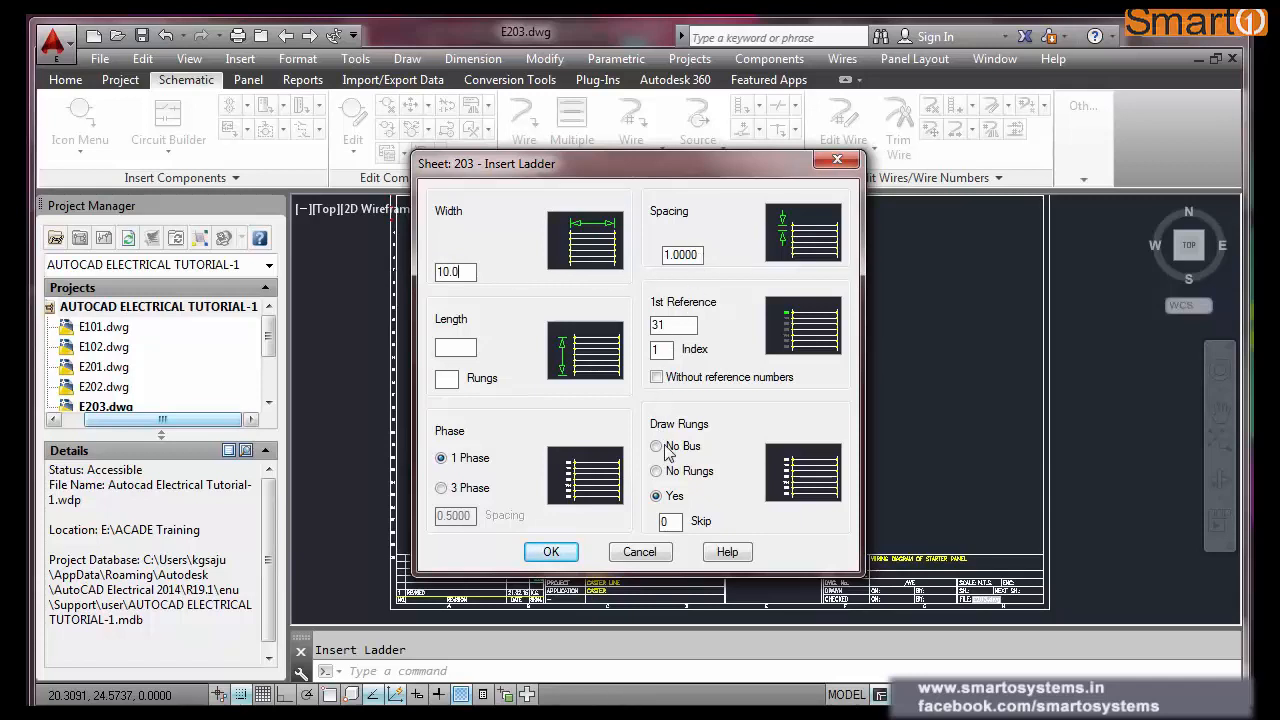
{"action": "left_click", "coordinate": [552, 558]}
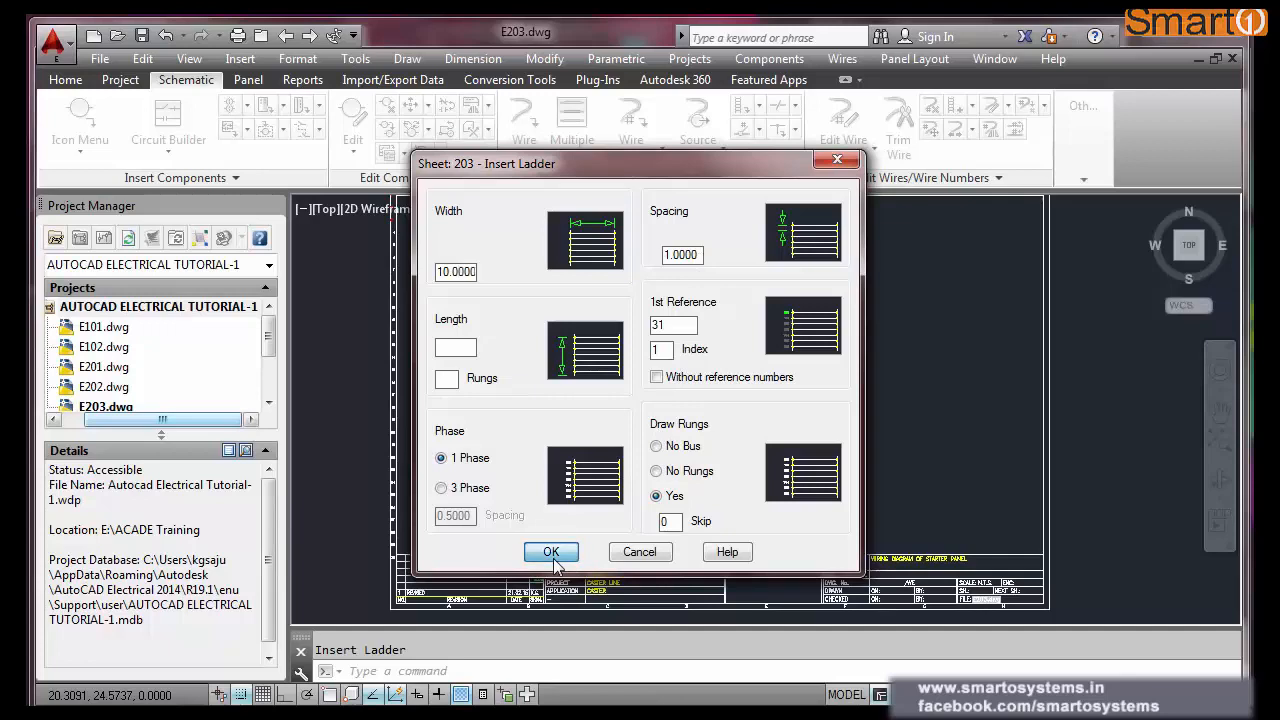
{"action": "left_click", "coordinate": [595, 248]}
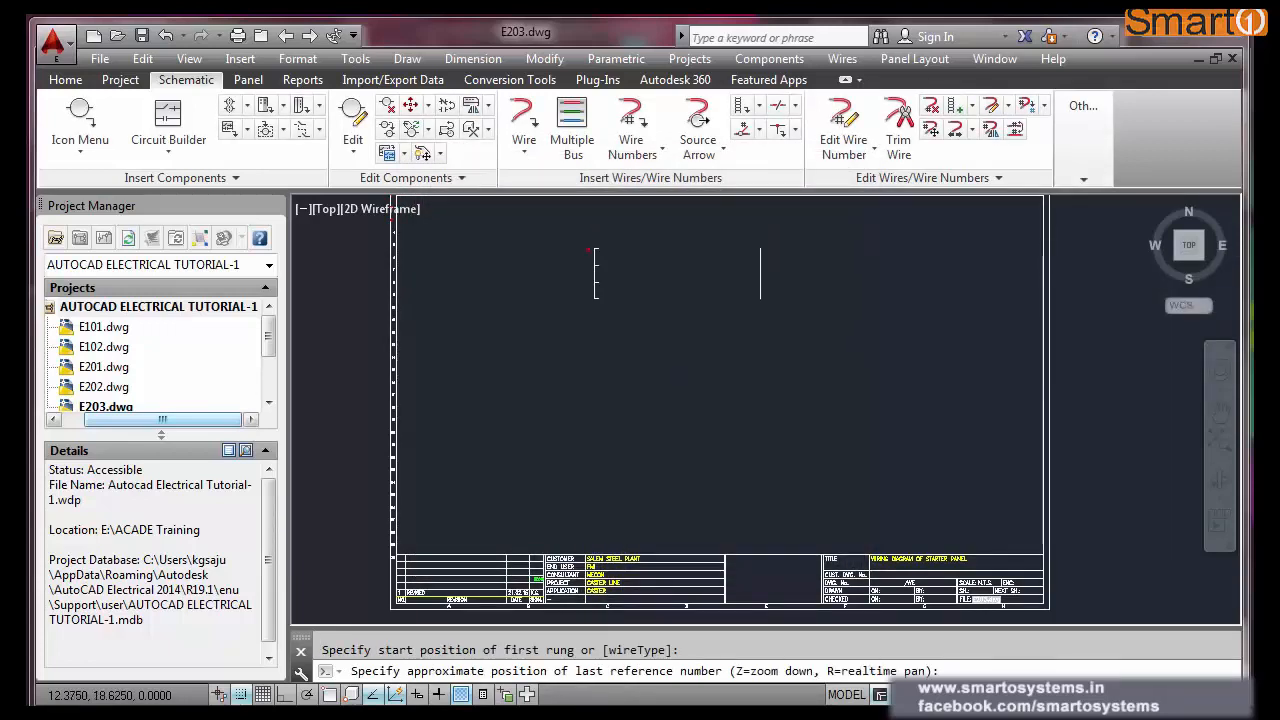
{"action": "left_click", "coordinate": [635, 461]}
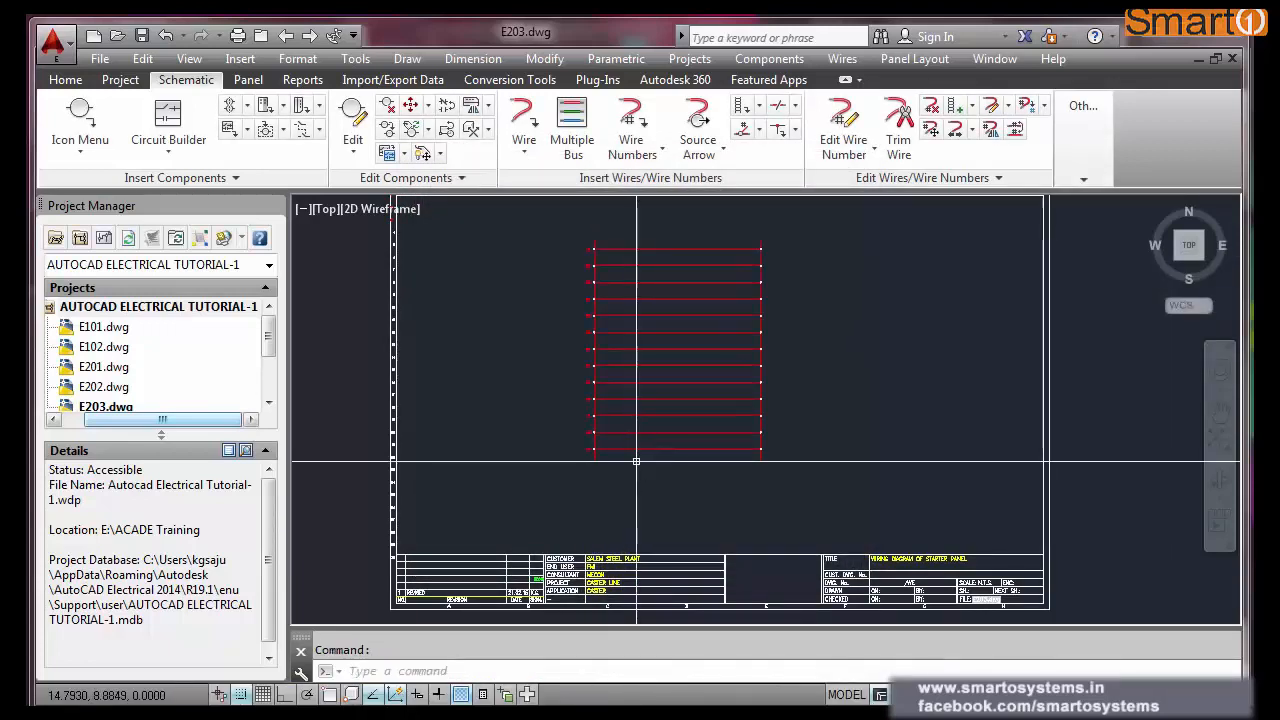
{"action": "scroll", "coordinate": [551, 263], "scroll_direction": "up", "scroll_amount": 10}
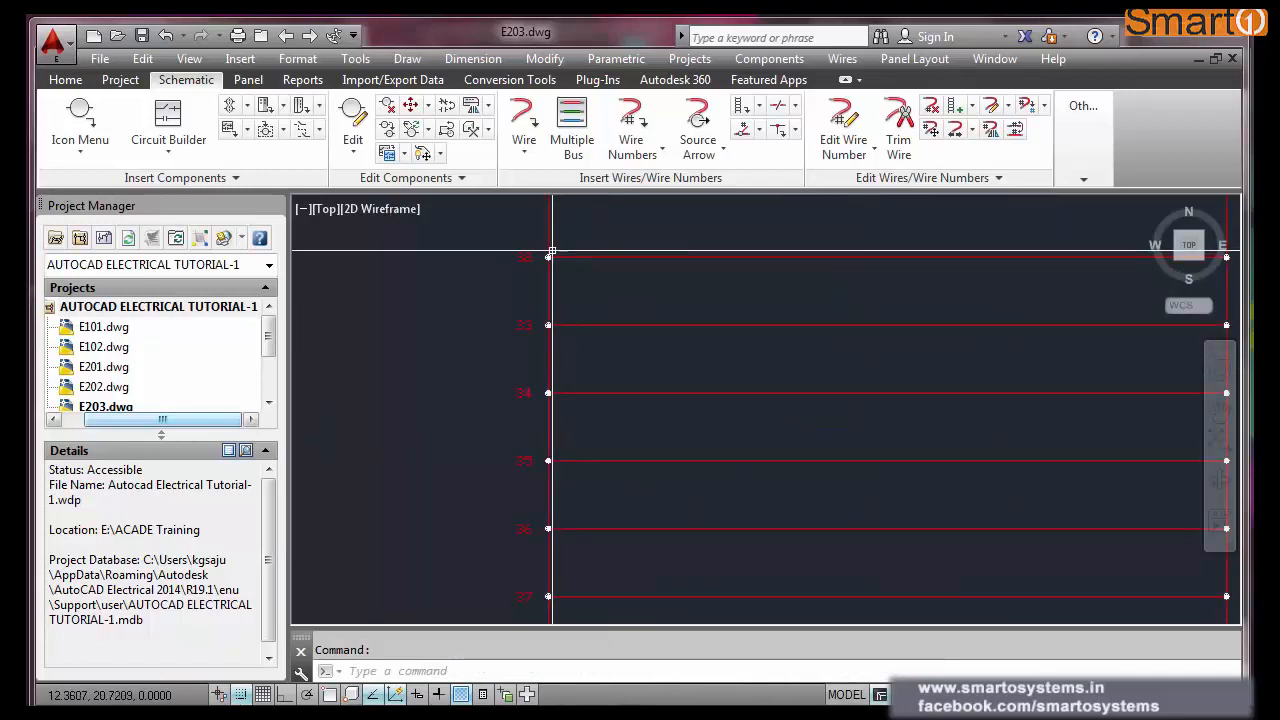
{"action": "scroll", "coordinate": [543, 267], "scroll_direction": "down", "scroll_amount": 10}
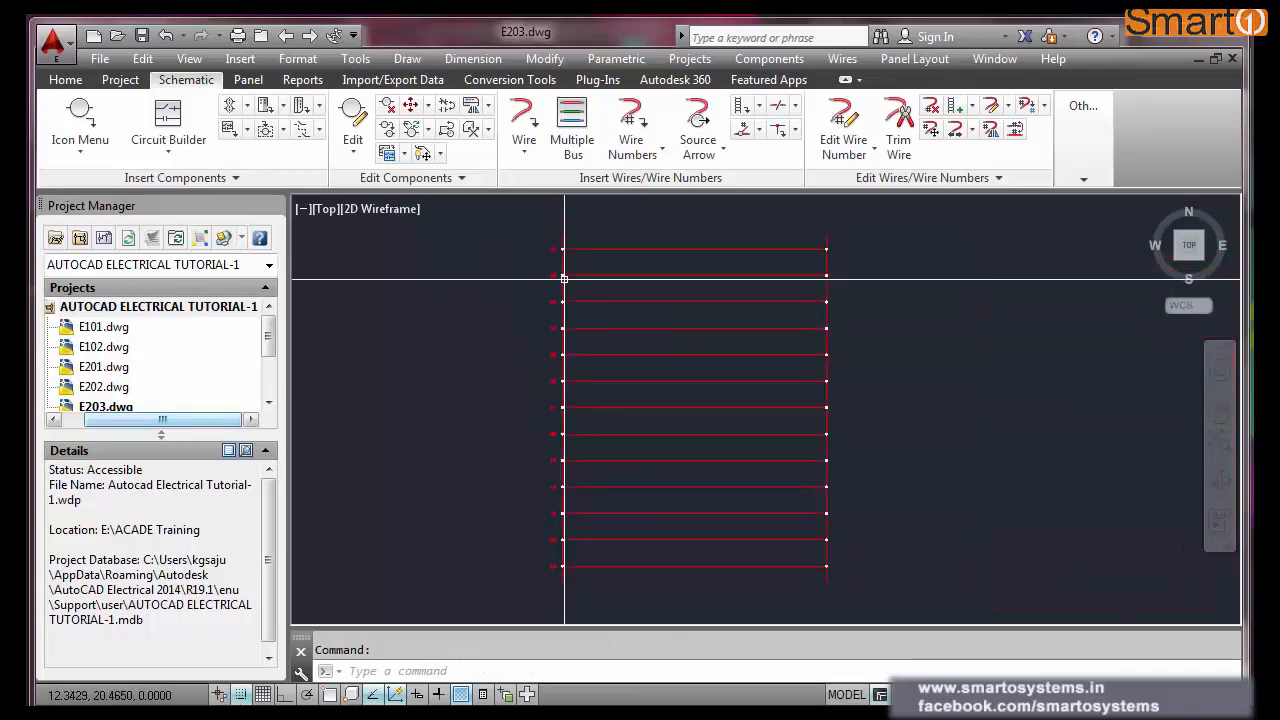
- Delete the whole ladder with its rungs and reference numbers
{"action": "left_click", "coordinate": [541, 247]}
{"action": "left_click", "coordinate": [787, 505]}
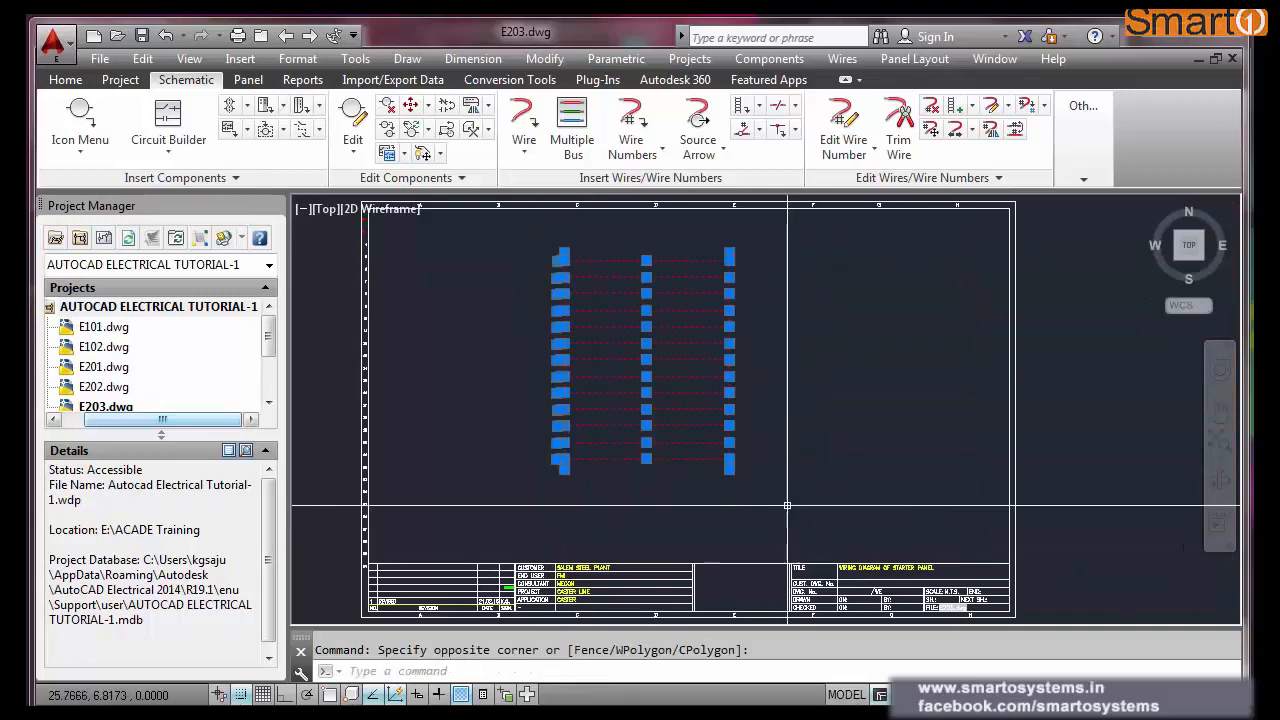
{"action": "key", "text": "Delete"}
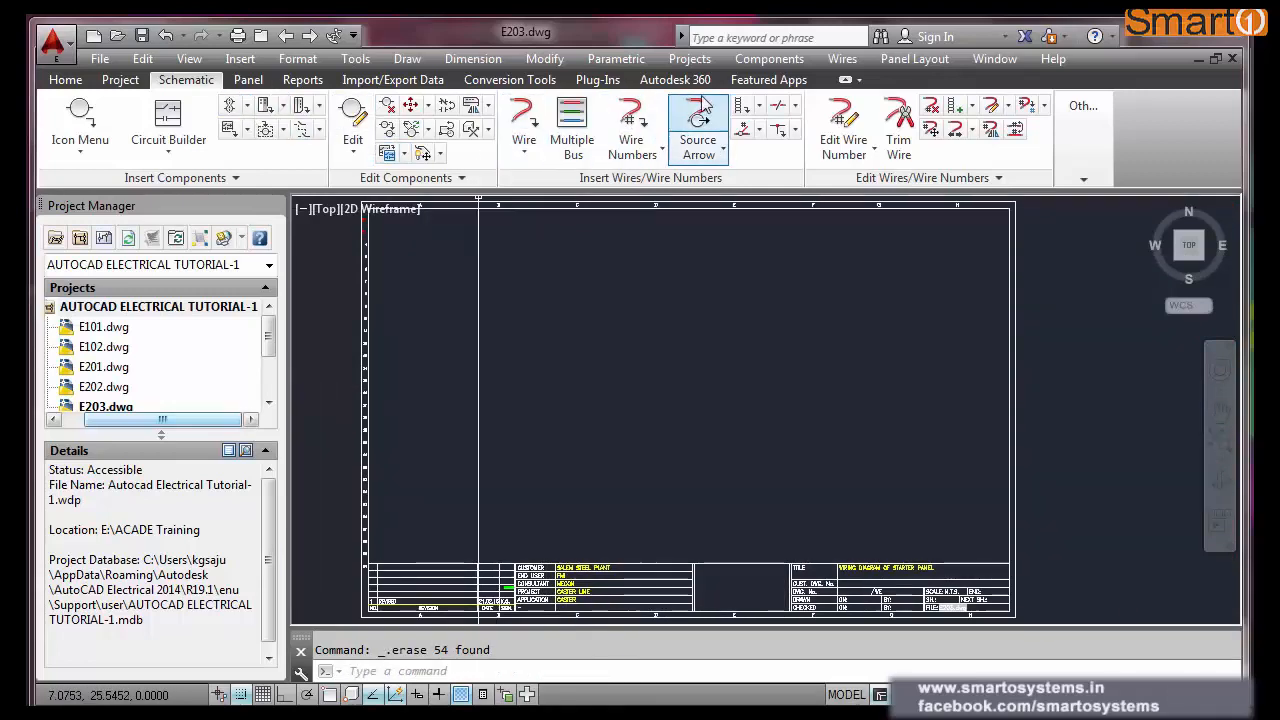
- Insert a one-phase ladder 10 wide with 1.0 spacing and 13 rungs, without reference numbers, in the middle of the sheet
{"action": "left_click", "coordinate": [741, 106]}
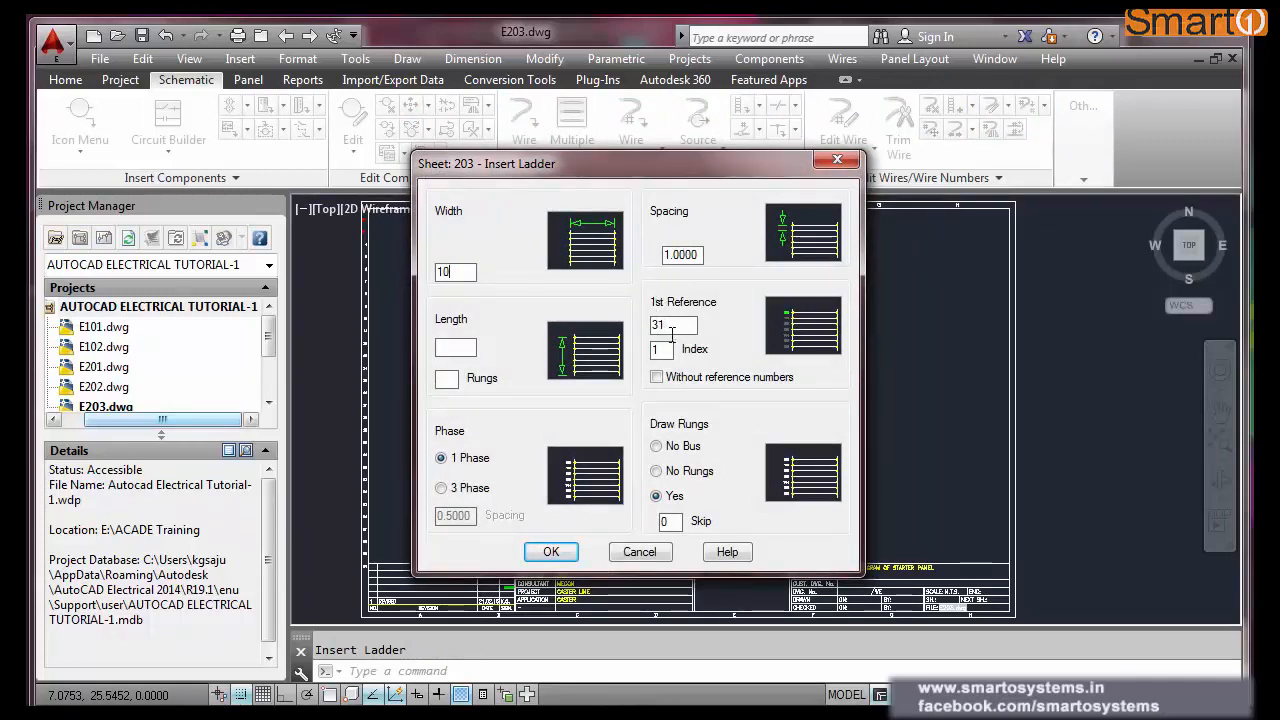
{"action": "left_click", "coordinate": [656, 378]}
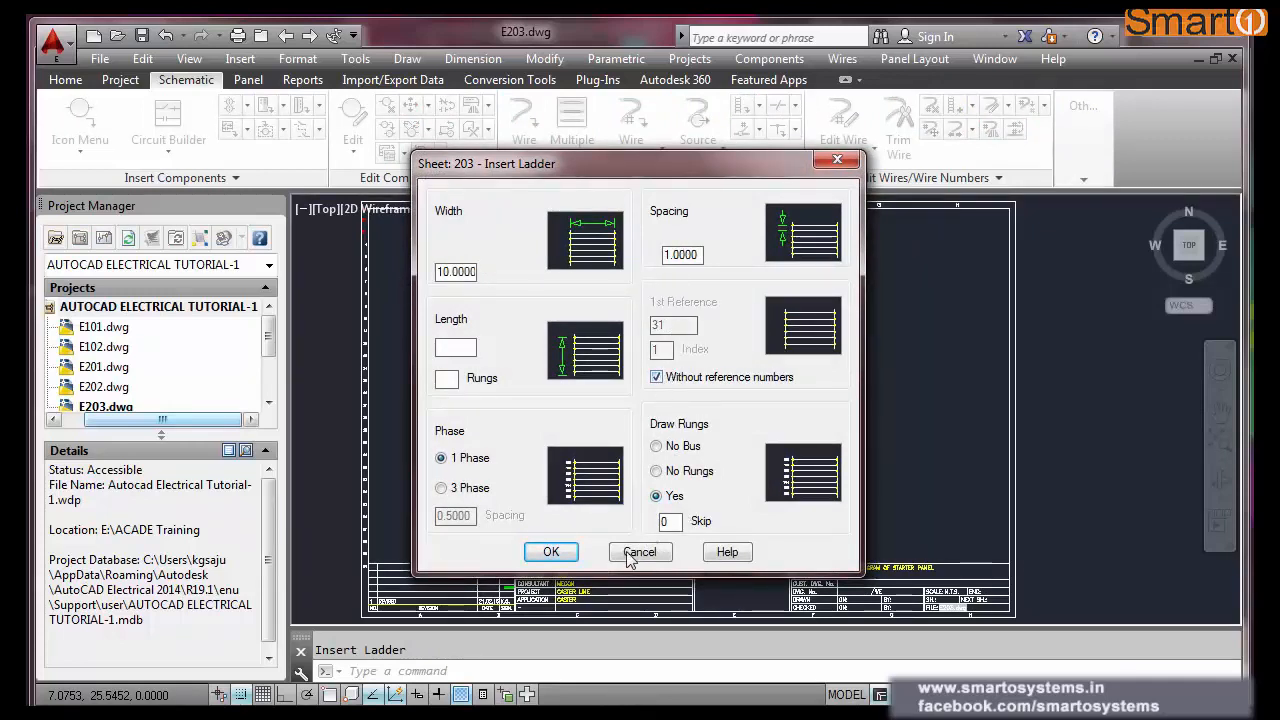
{"action": "left_click", "coordinate": [551, 552]}
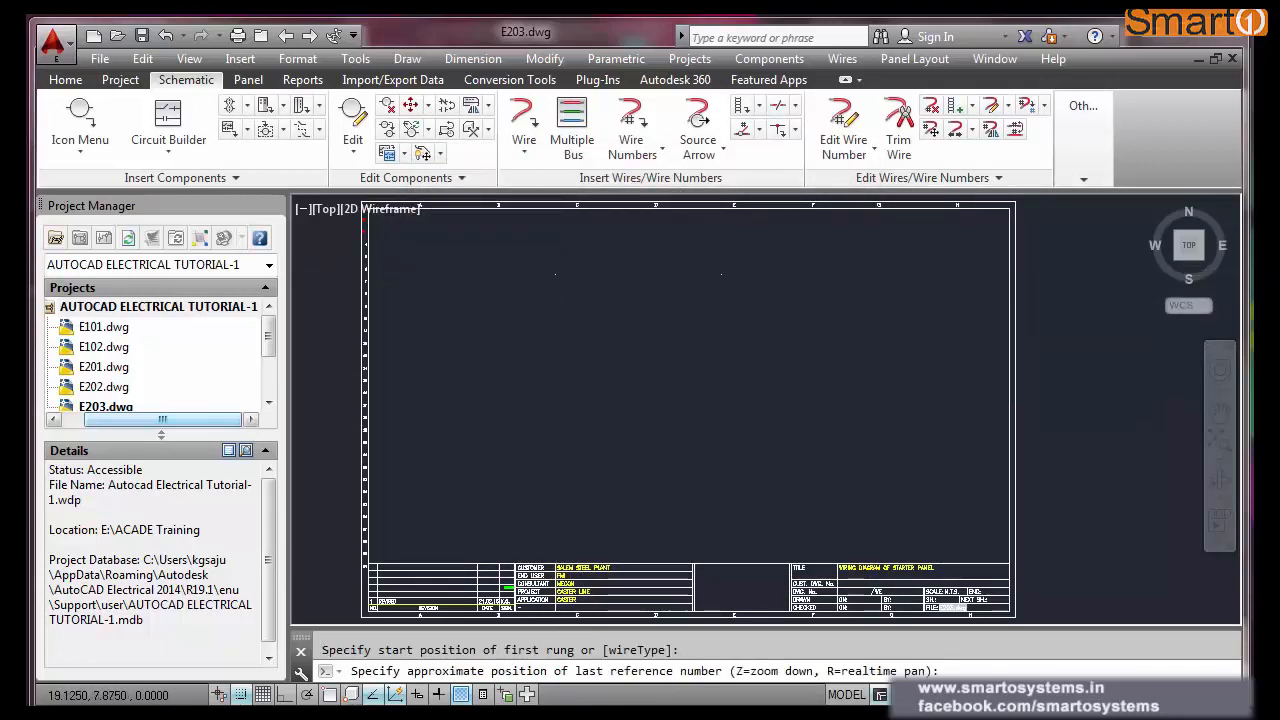
{"action": "left_click", "coordinate": [677, 488]}
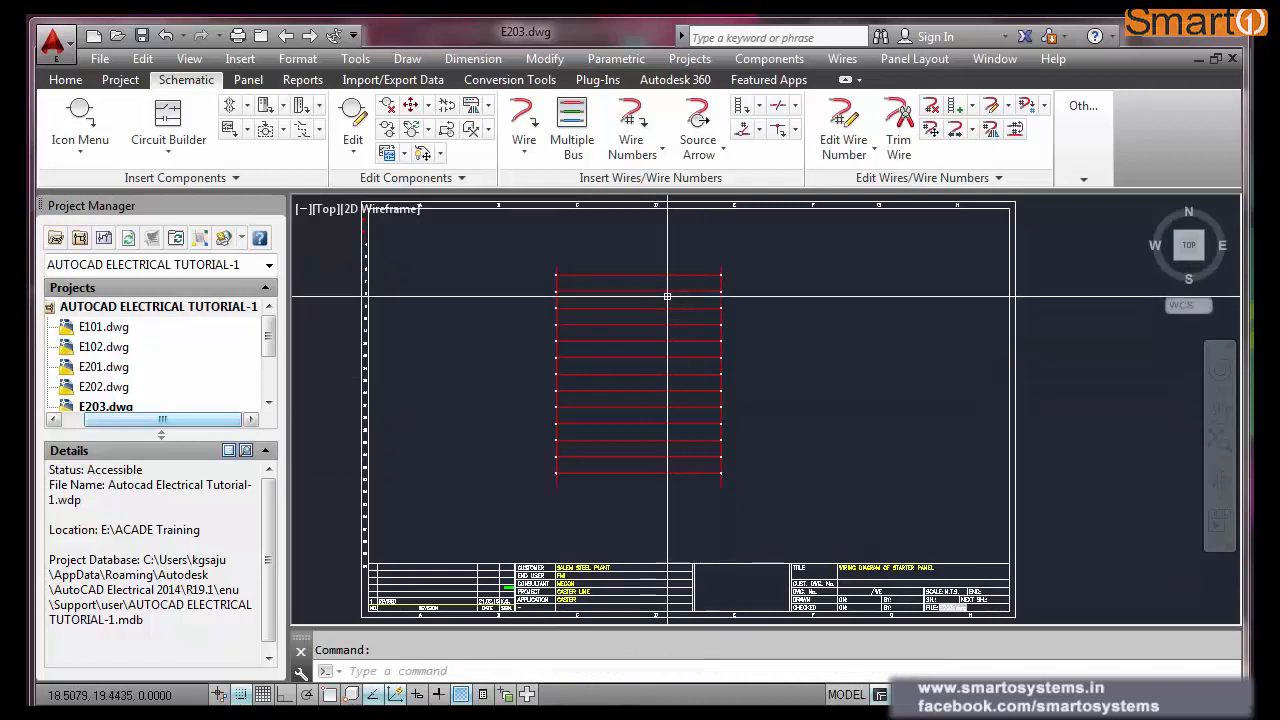
{"action": "scroll", "coordinate": [663, 292], "scroll_direction": "up", "scroll_amount": 2}
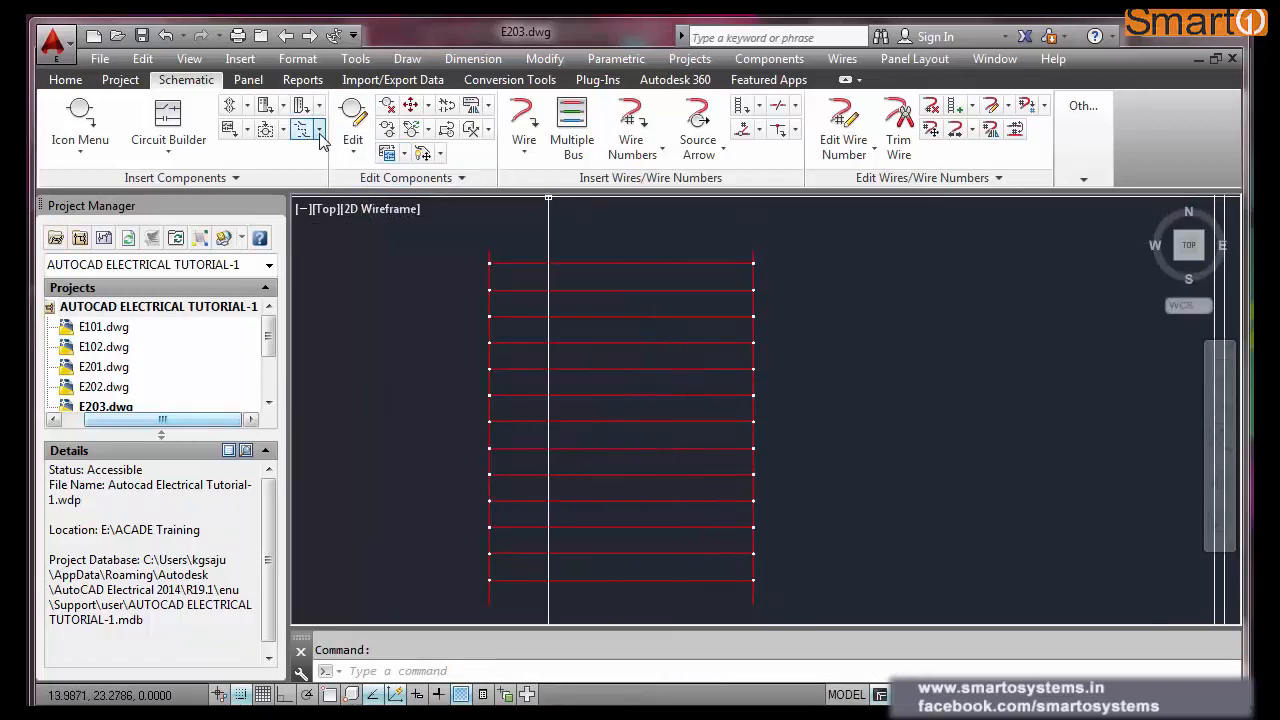
- Switch to drawing E202.dwg and examine the drive output reactors and output contactor 203C2
{"action": "left_click", "coordinate": [288, 38]}
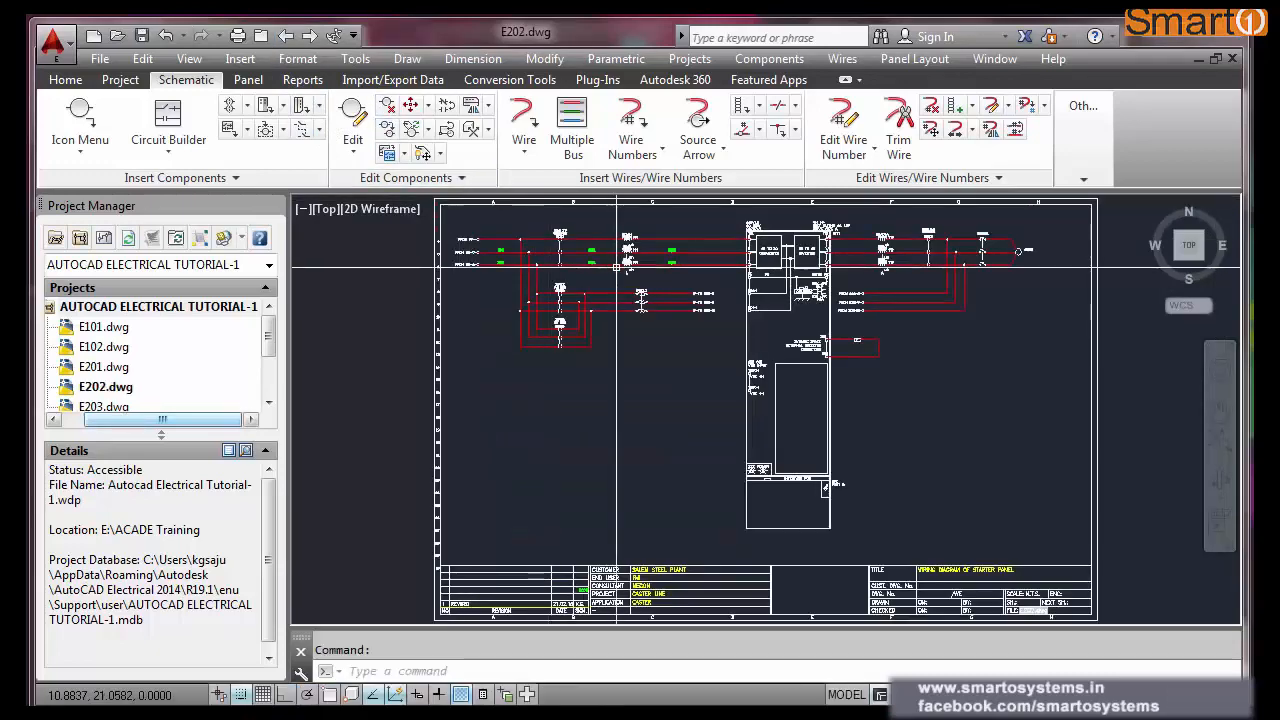
{"action": "scroll", "coordinate": [560, 230], "scroll_direction": "up", "scroll_amount": 3}
{"action": "scroll", "coordinate": [559, 289], "scroll_direction": "down", "scroll_amount": 3}
{"action": "scroll", "coordinate": [559, 289], "scroll_direction": "up", "scroll_amount": 5}
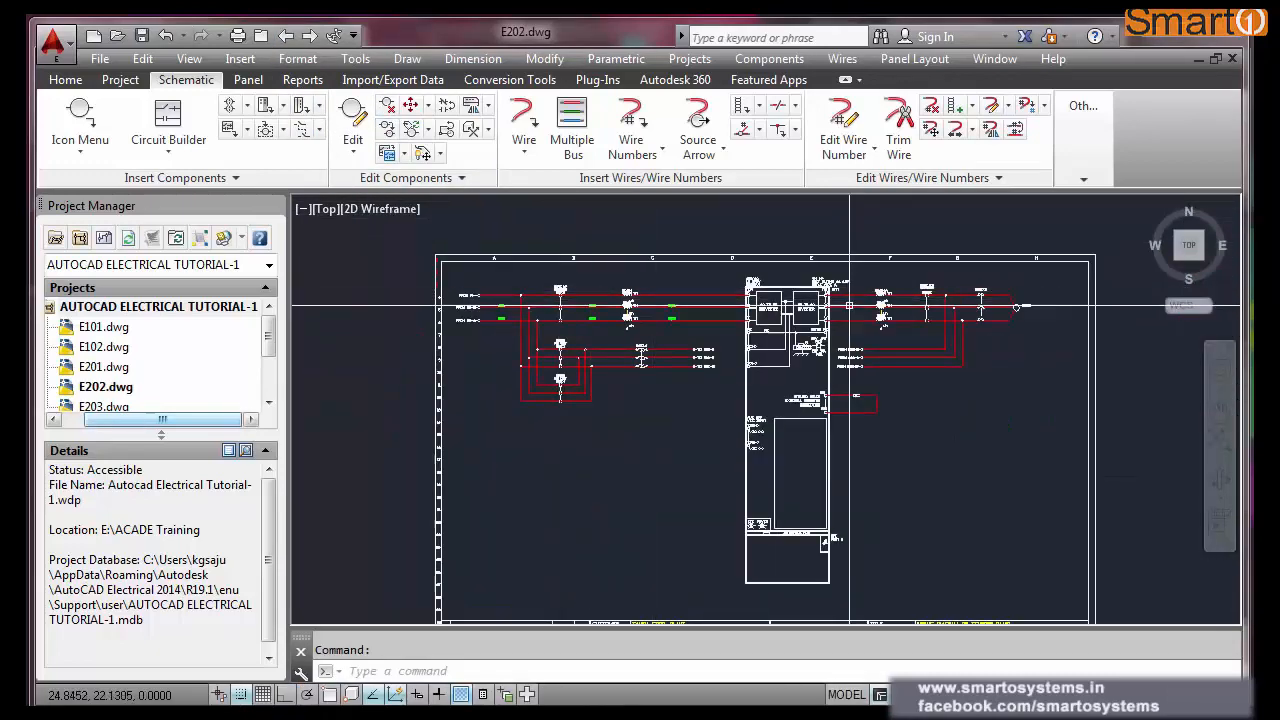
{"action": "scroll", "coordinate": [779, 285], "scroll_direction": "up", "scroll_amount": 2}
{"action": "scroll", "coordinate": [779, 285], "scroll_direction": "down", "scroll_amount": 6}
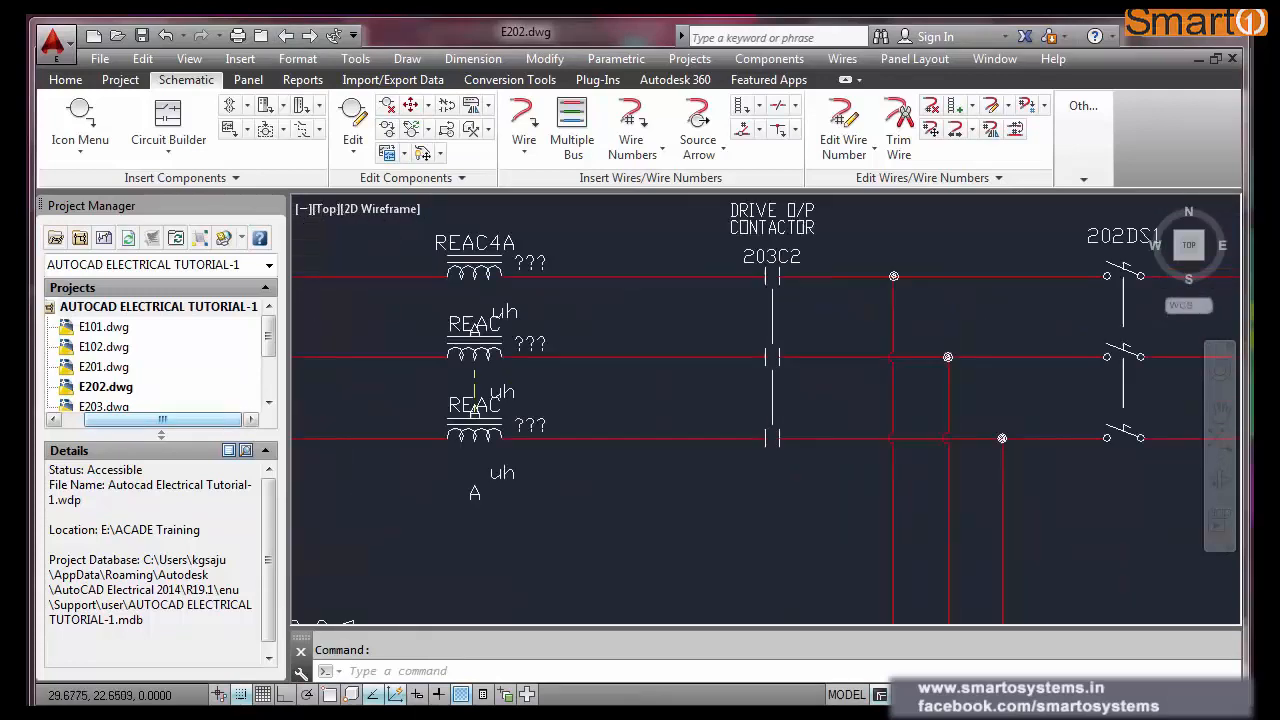
- Examine the bypass forward and reverse contactors, the drive input contactor 203C1 and the reactors in the power circuit
{"action": "scroll", "coordinate": [360, 362], "scroll_direction": "up", "scroll_amount": 4}
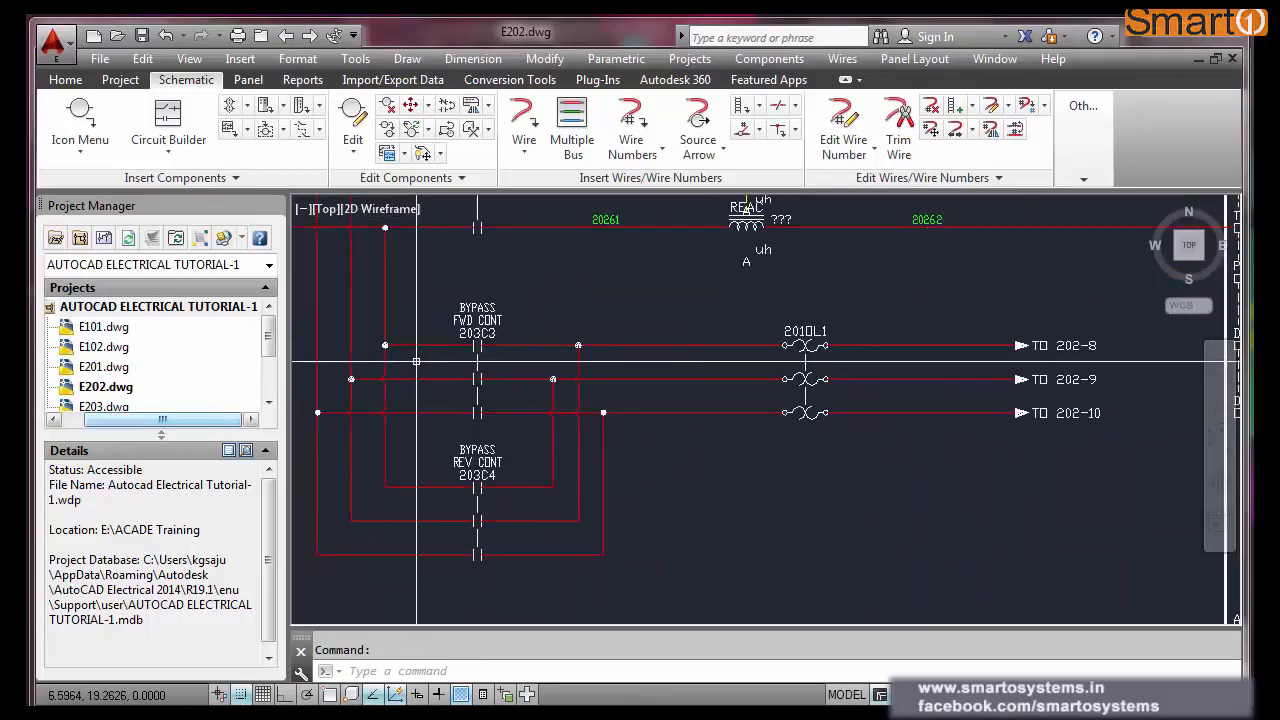
{"action": "scroll", "coordinate": [472, 456], "scroll_direction": "up", "scroll_amount": 2}
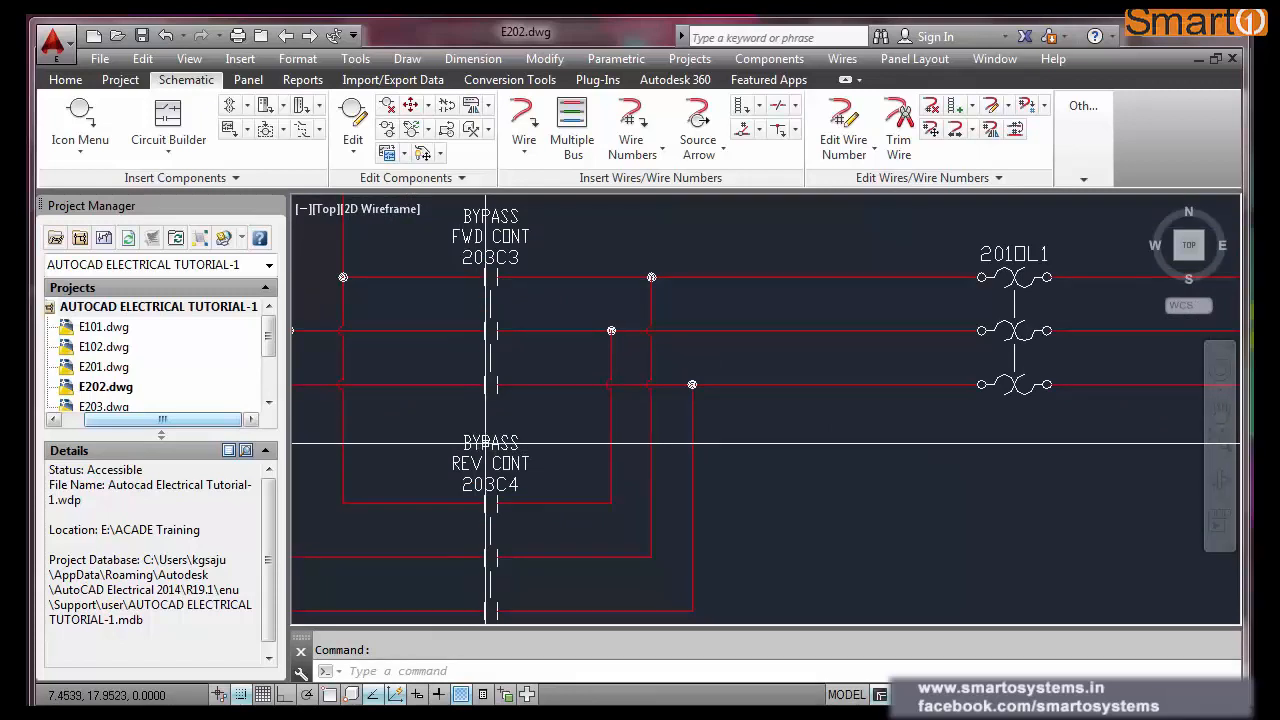
{"action": "scroll", "coordinate": [490, 442], "scroll_direction": "down", "scroll_amount": 3}
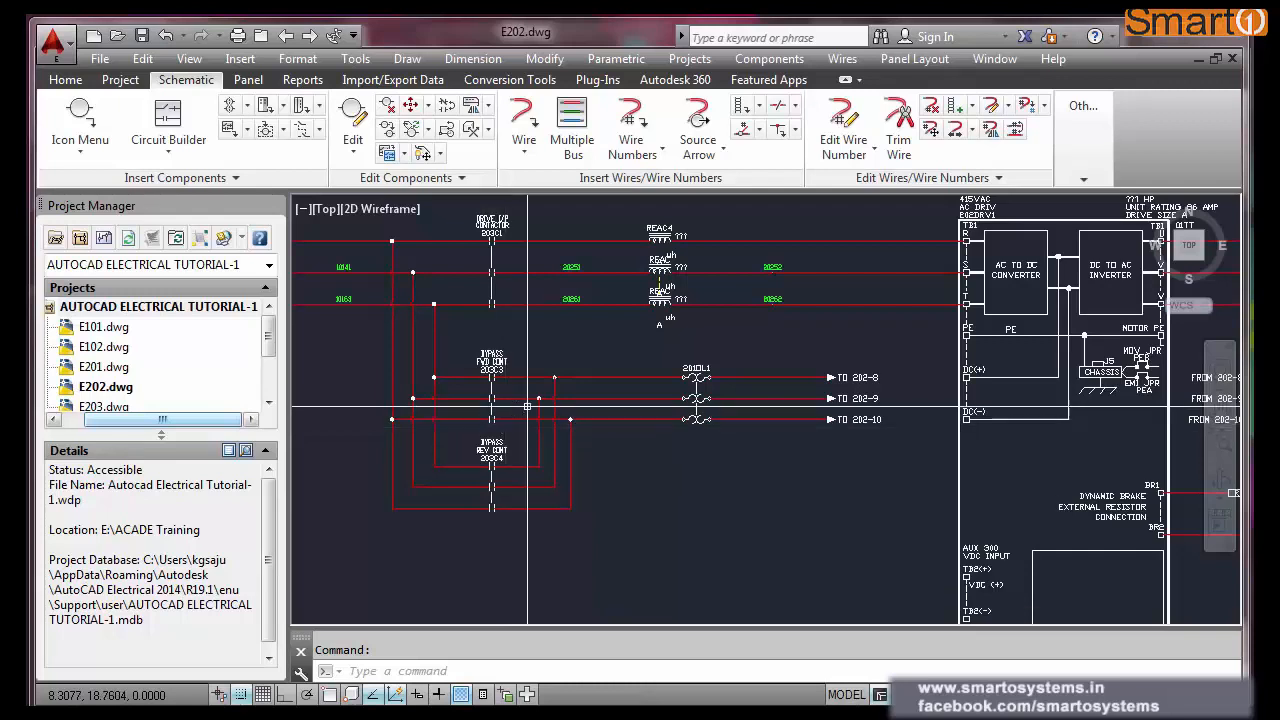
{"action": "scroll", "coordinate": [527, 401], "scroll_direction": "down", "scroll_amount": 2}
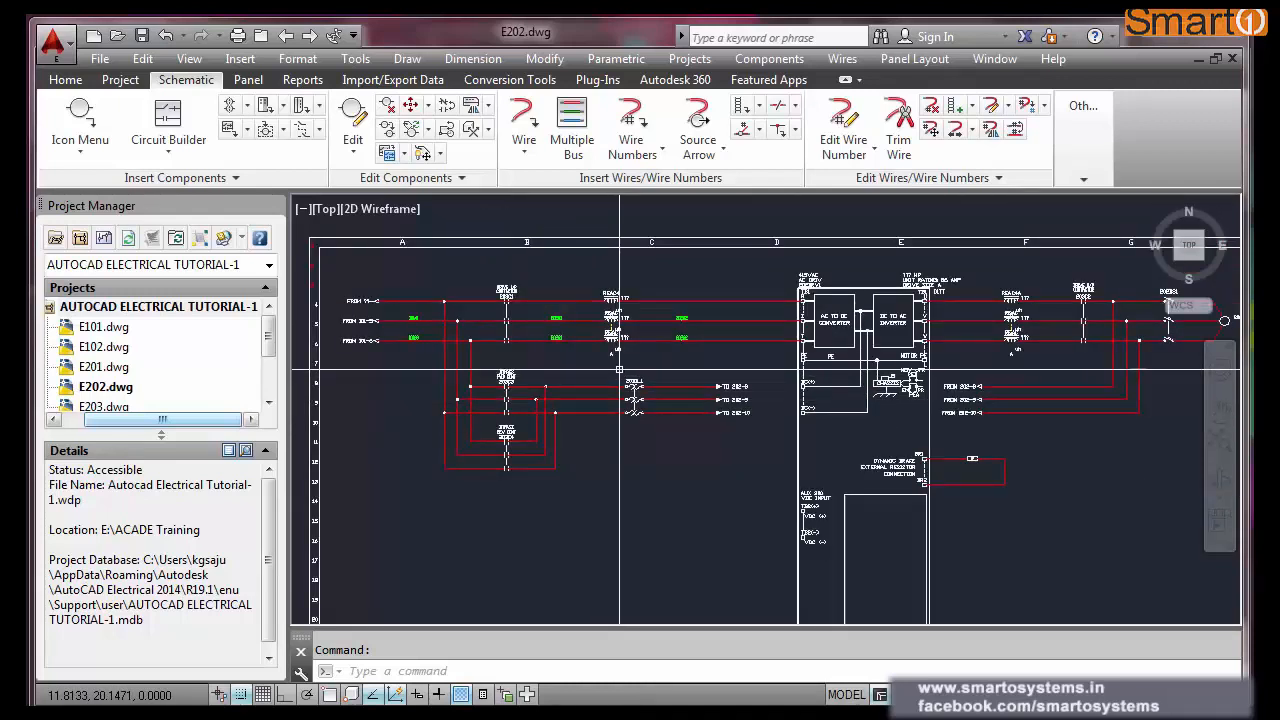
{"action": "scroll", "coordinate": [507, 310], "scroll_direction": "up", "scroll_amount": 5}
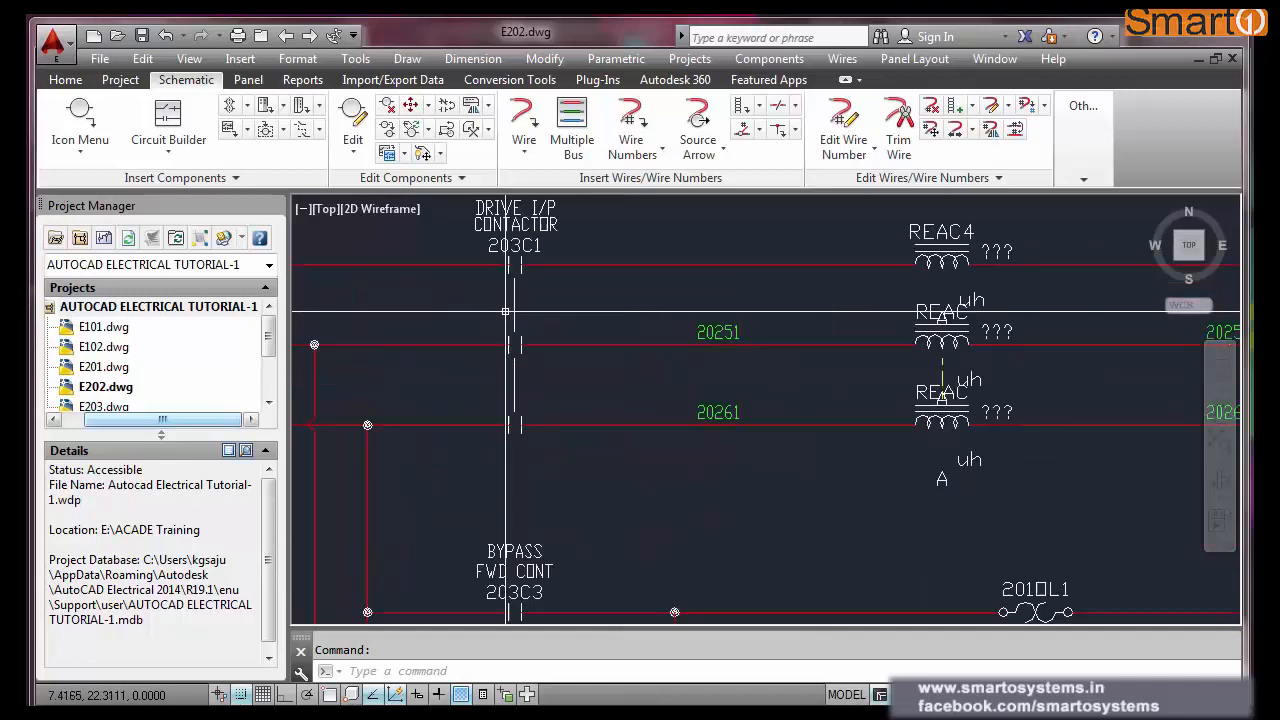
{"action": "scroll", "coordinate": [514, 307], "scroll_direction": "down", "scroll_amount": 3}
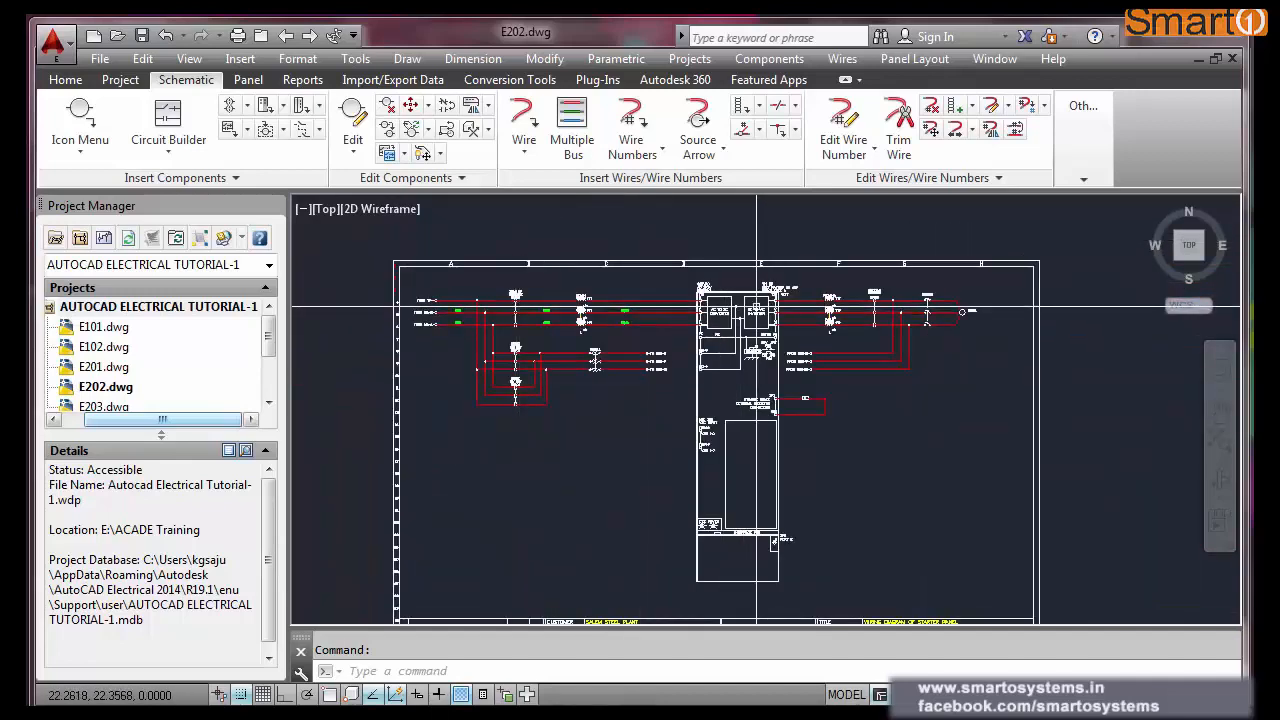
{"action": "scroll", "coordinate": [840, 314], "scroll_direction": "up", "scroll_amount": 3}
{"action": "scroll", "coordinate": [989, 294], "scroll_direction": "down", "scroll_amount": 3}
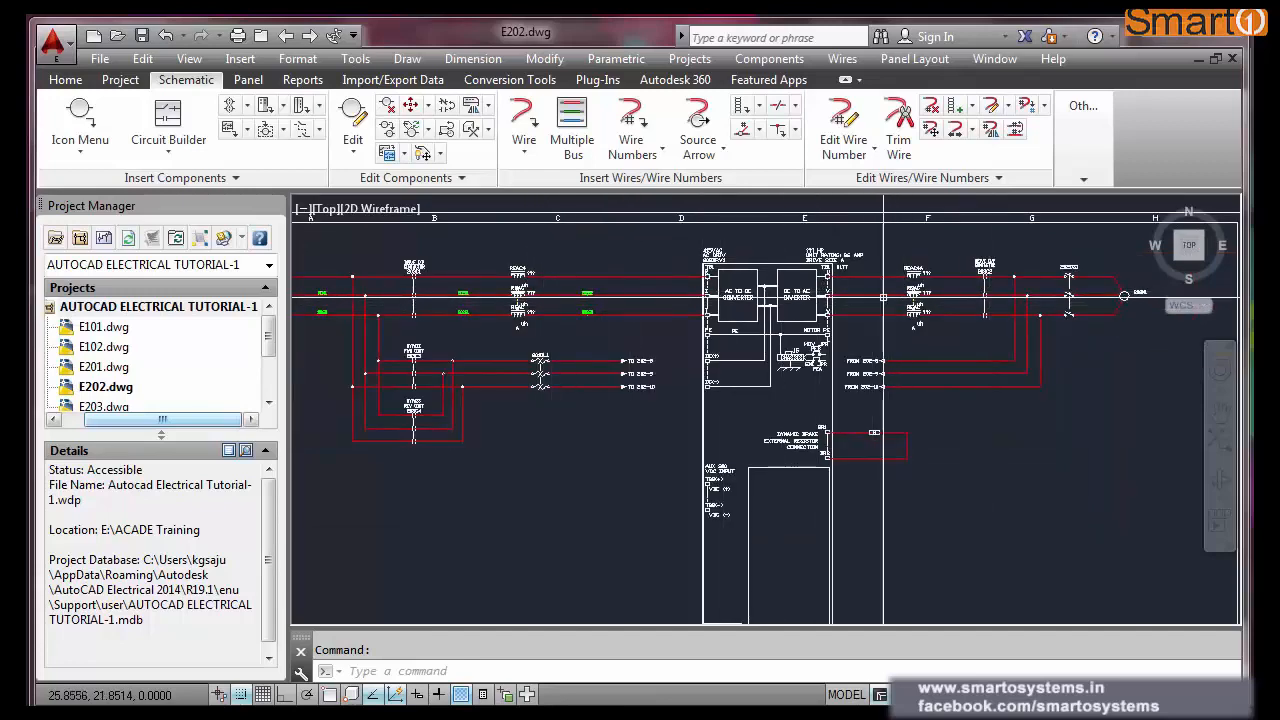
- Examine how bypass contactors 203C3 and 203C4 are wired between the supply lines and overload 201OL1, relative to input contactor 203C1
{"action": "scroll", "coordinate": [377, 376], "scroll_direction": "up", "scroll_amount": 3}
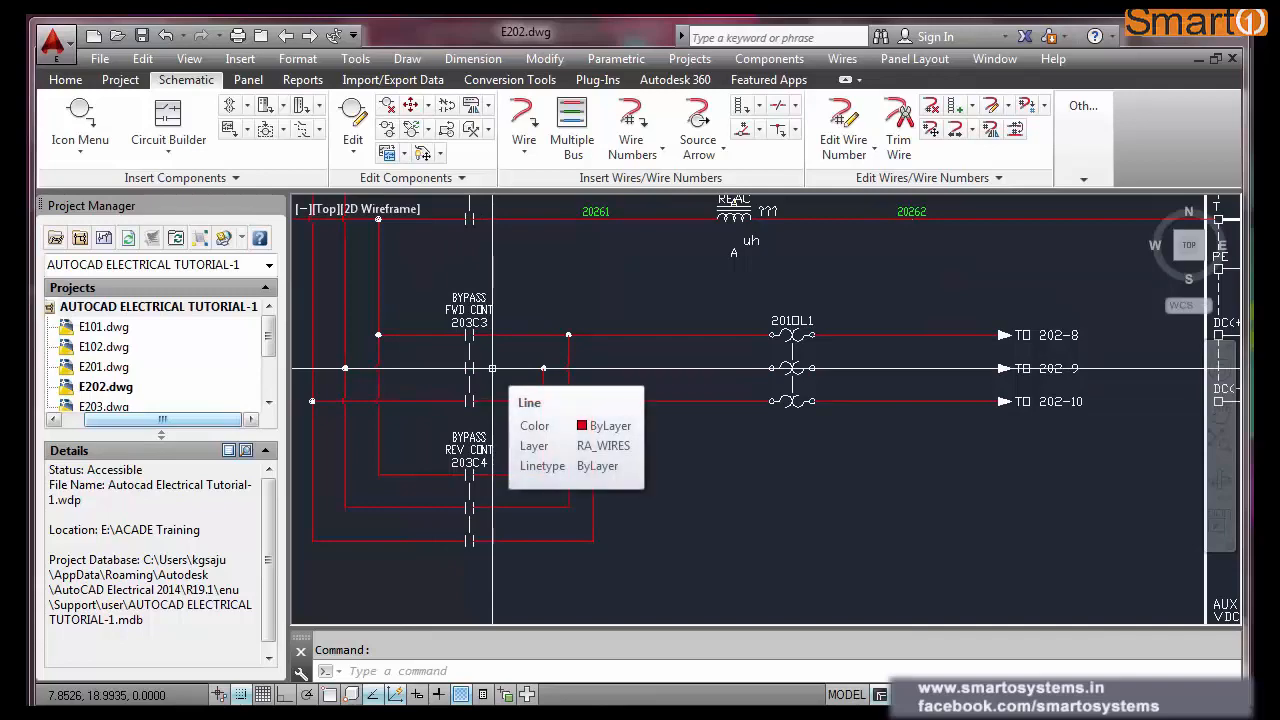
{"action": "scroll", "coordinate": [490, 366], "scroll_direction": "down", "scroll_amount": 1}
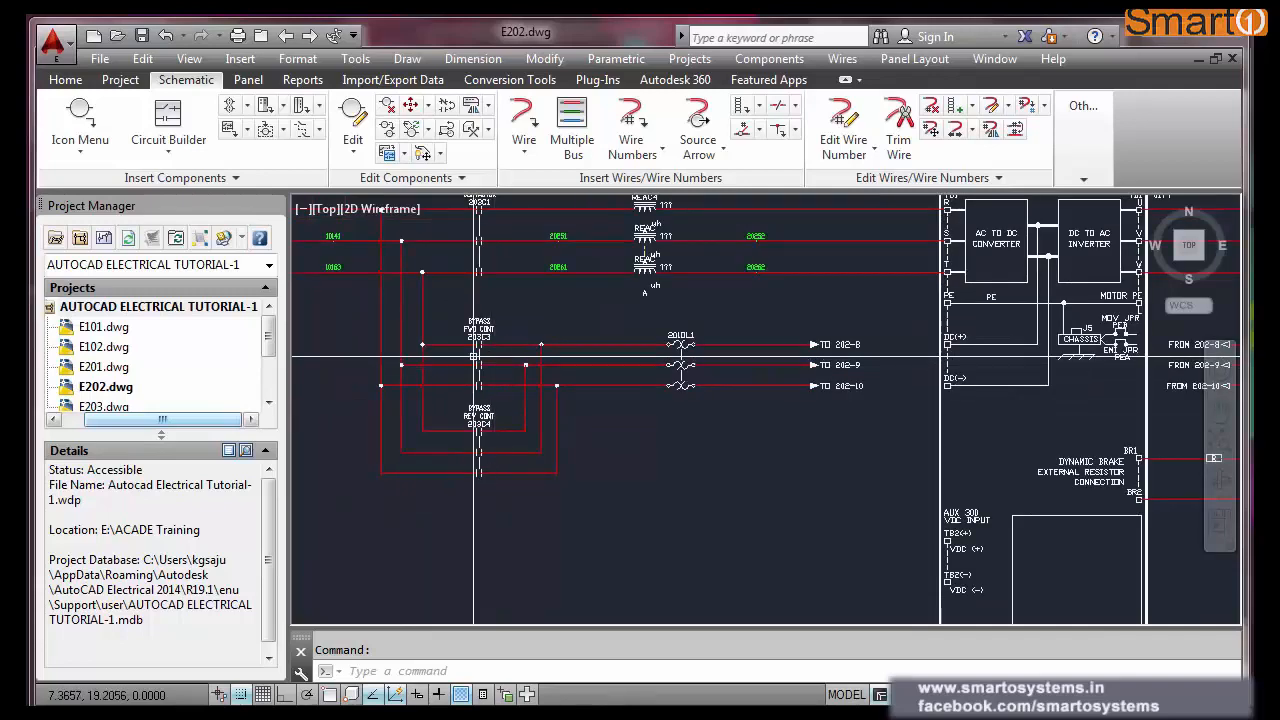
{"action": "scroll", "coordinate": [479, 351], "scroll_direction": "up", "scroll_amount": 1}
{"action": "scroll", "coordinate": [480, 348], "scroll_direction": "down", "scroll_amount": 2}
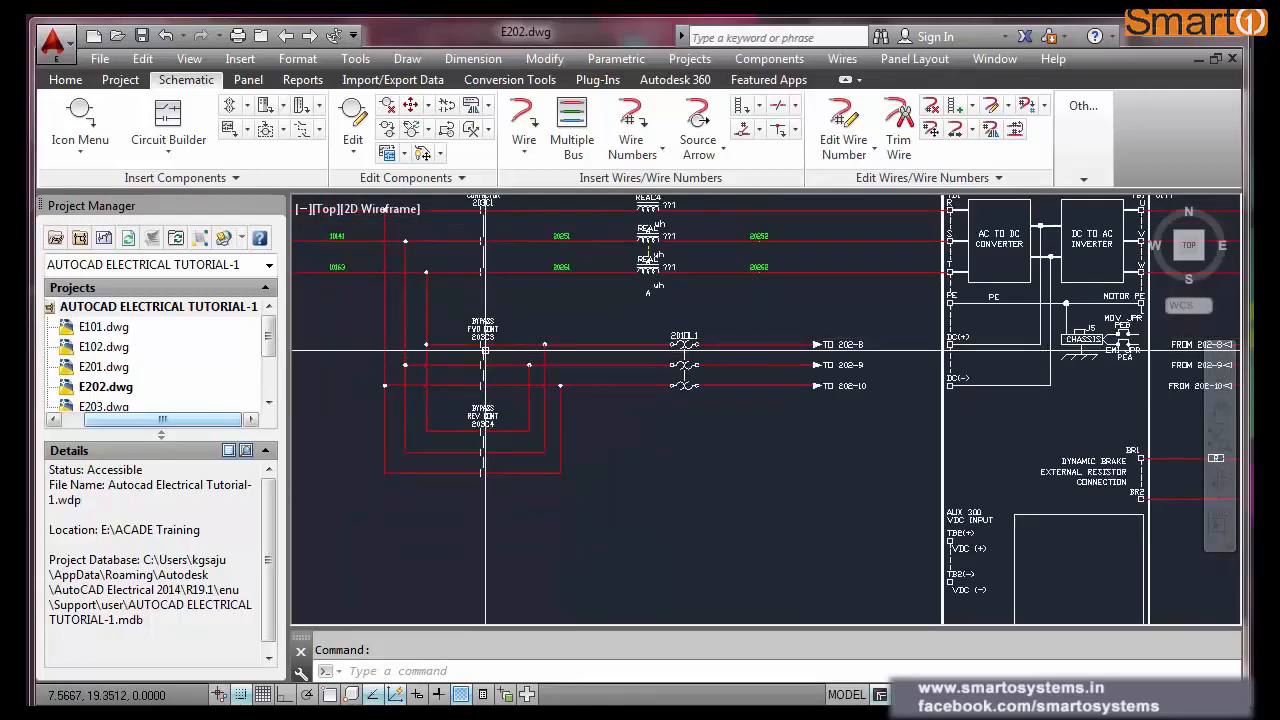
{"action": "scroll", "coordinate": [486, 342], "scroll_direction": "down", "scroll_amount": 4}
{"action": "scroll", "coordinate": [488, 340], "scroll_direction": "up", "scroll_amount": 4}
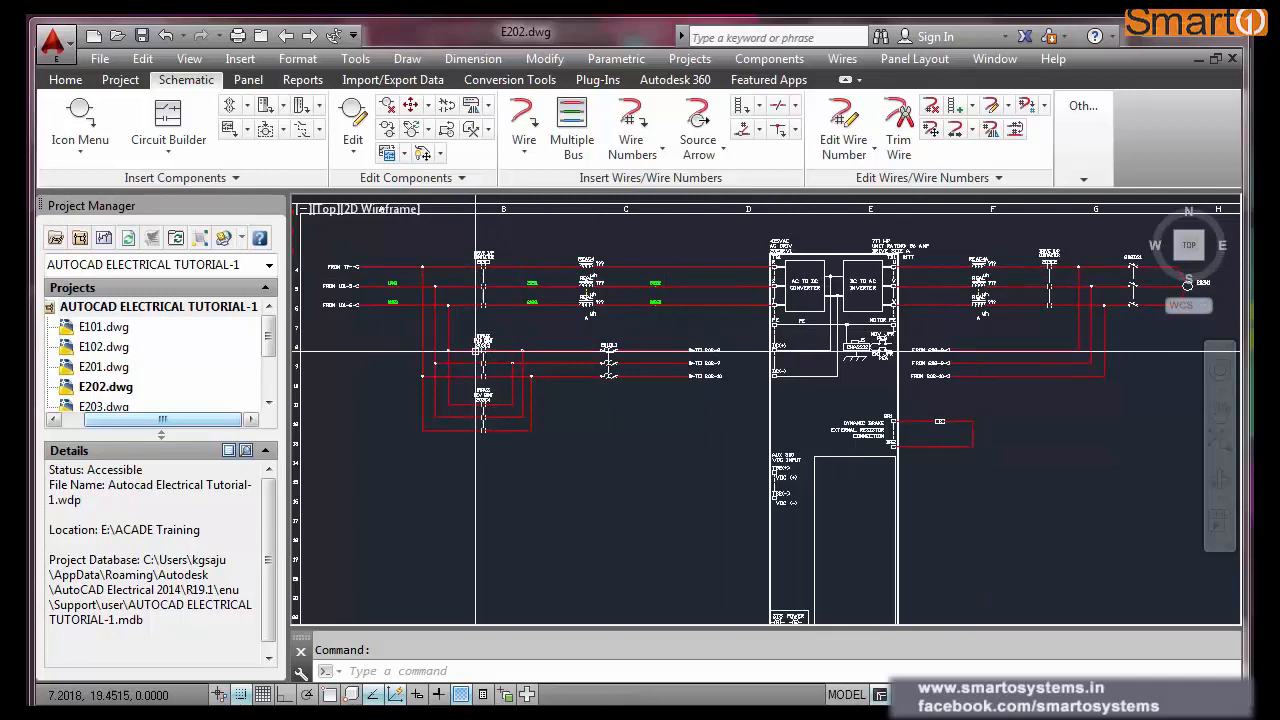
{"action": "scroll", "coordinate": [480, 356], "scroll_direction": "up", "scroll_amount": 4}
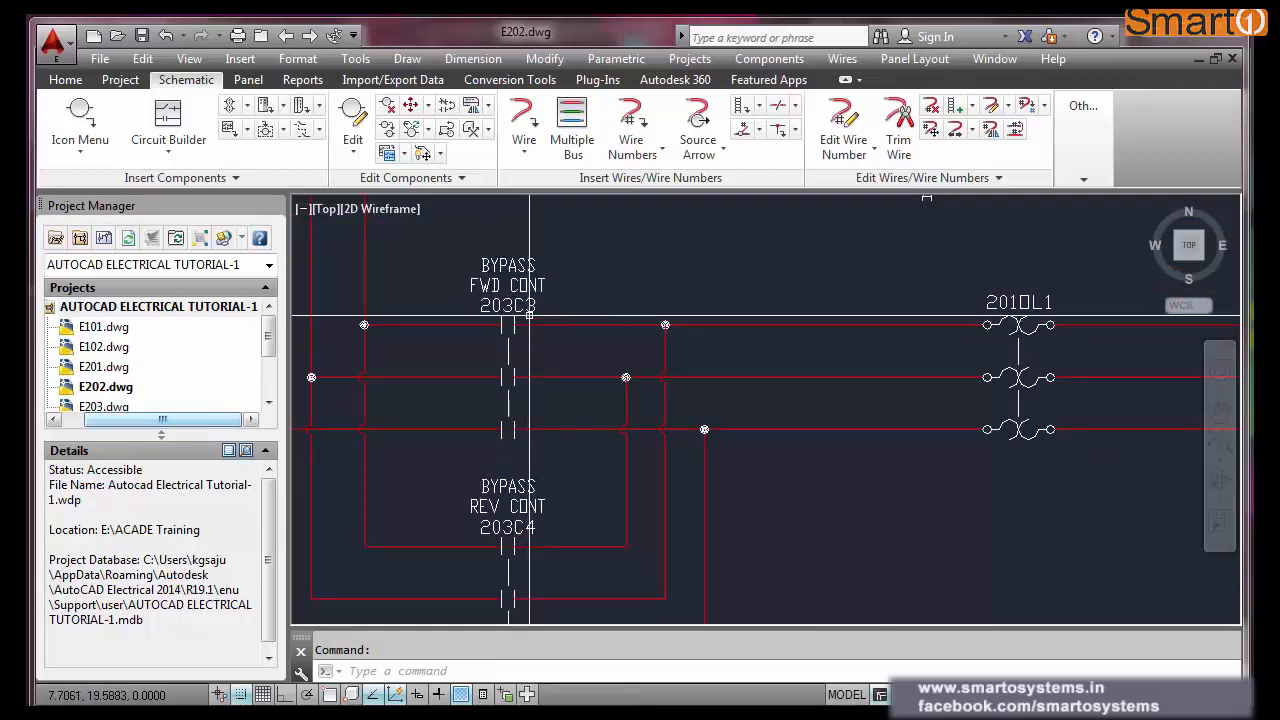
{"action": "scroll", "coordinate": [529, 314], "scroll_direction": "down", "scroll_amount": 5}
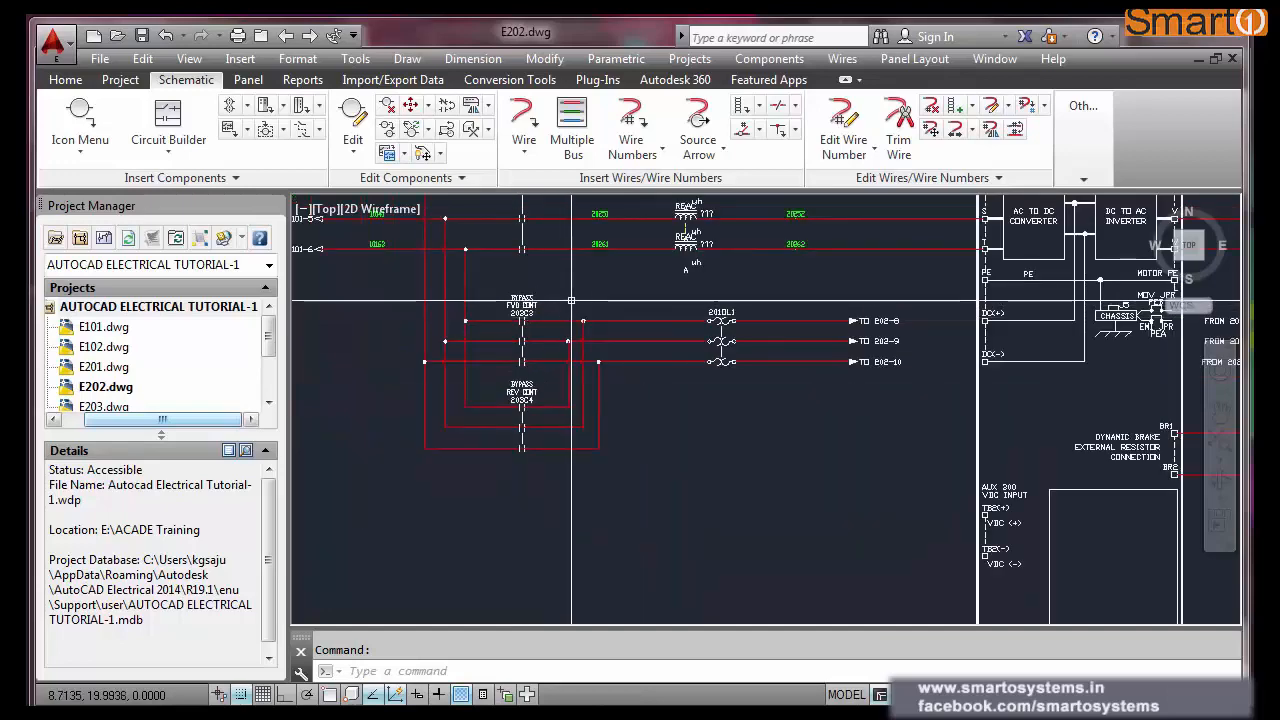
{"action": "scroll", "coordinate": [555, 220], "scroll_direction": "up", "scroll_amount": 4}
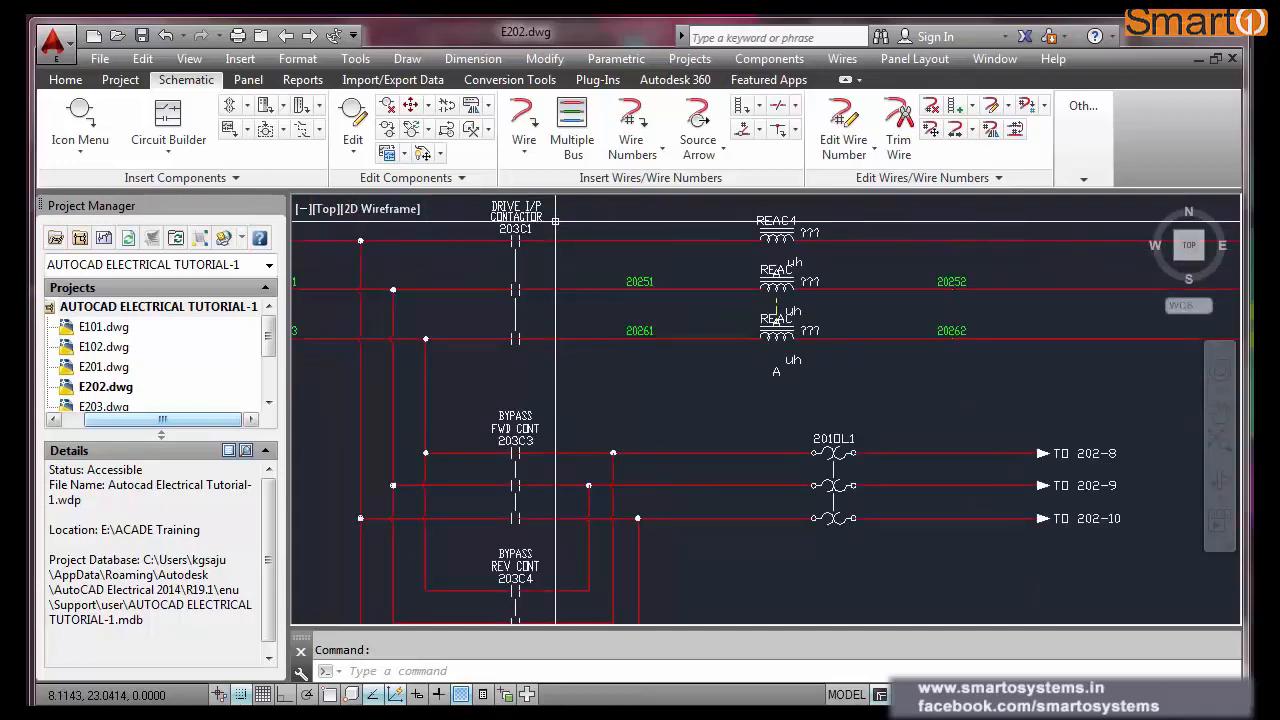
{"action": "scroll", "coordinate": [555, 220], "scroll_direction": "down", "scroll_amount": 4}
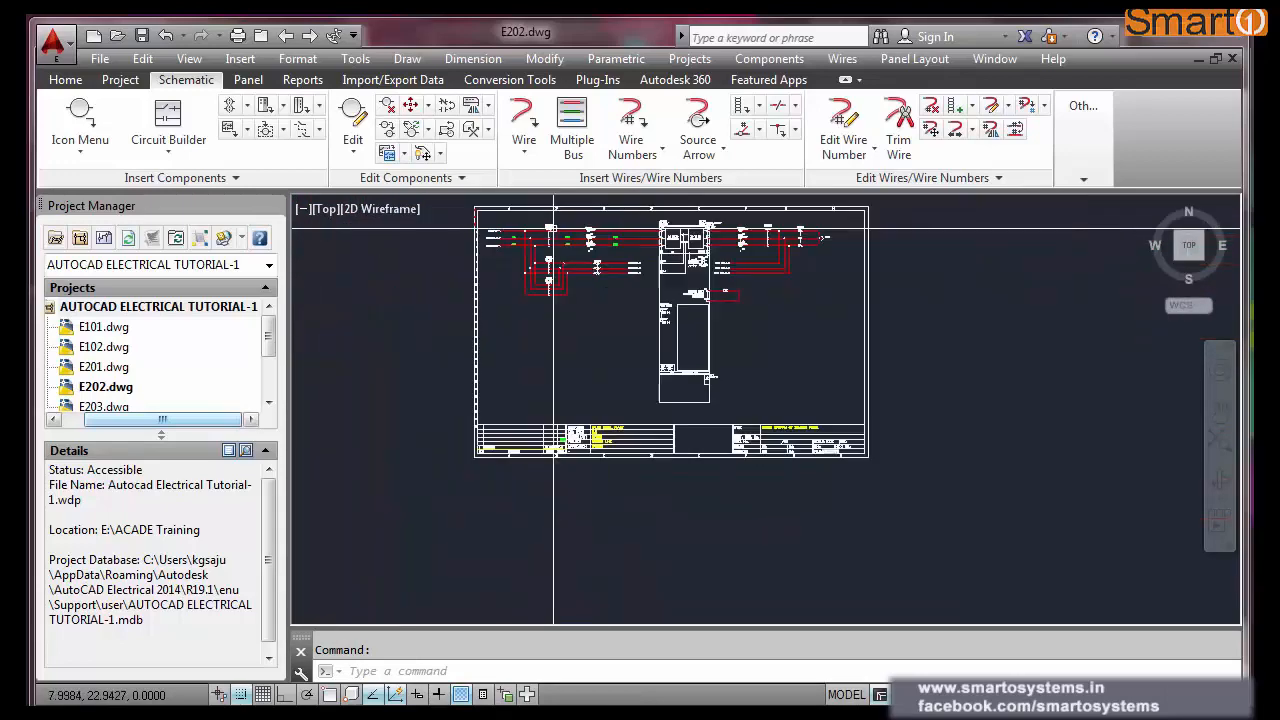
{"action": "scroll", "coordinate": [523, 350], "scroll_direction": "up", "scroll_amount": 4}
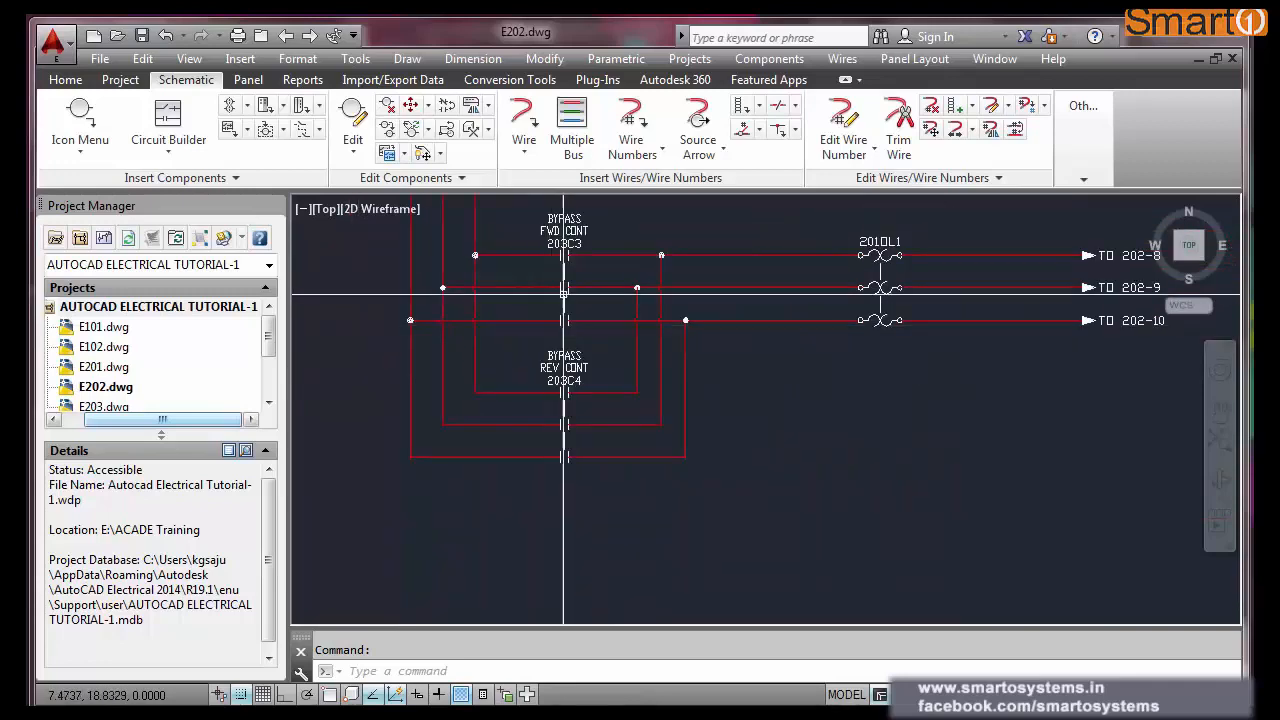
- Examine how the lines cross between bypass forward contactor 203C3 and bypass reverse contactor 203C4
{"action": "scroll", "coordinate": [553, 340], "scroll_direction": "up", "scroll_amount": 2}
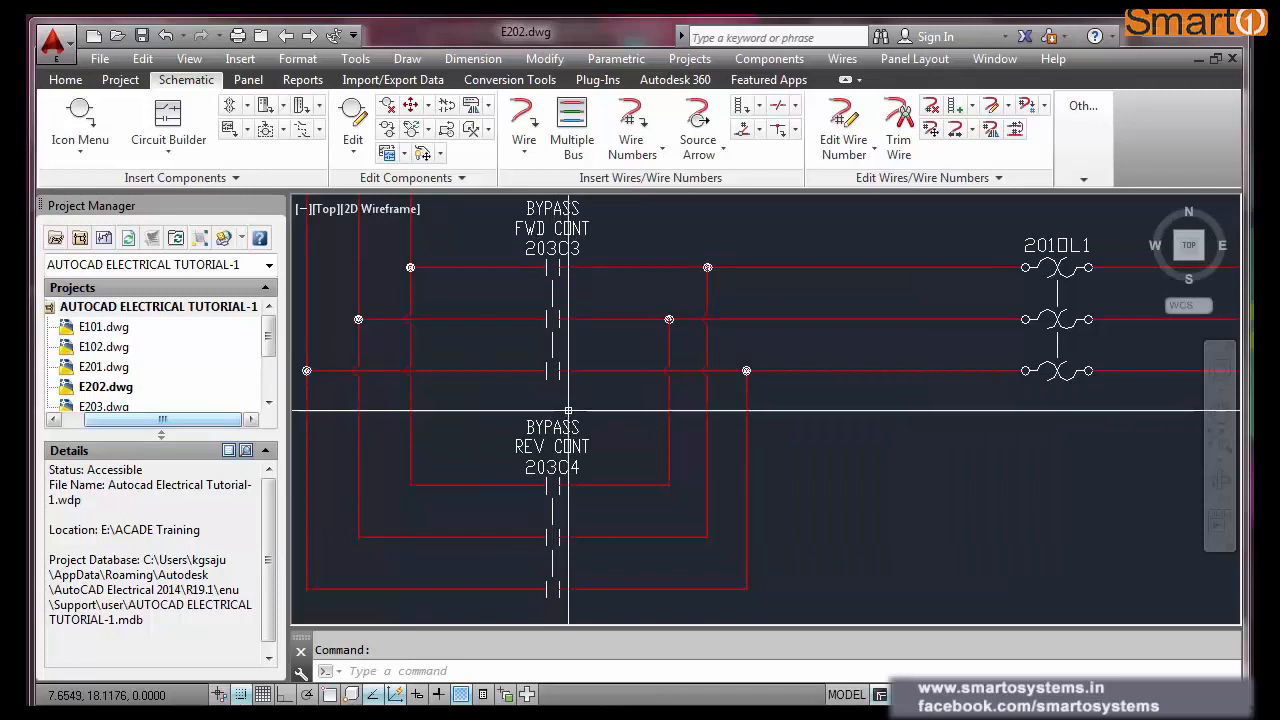
{"action": "scroll", "coordinate": [567, 412], "scroll_direction": "down", "scroll_amount": 4}
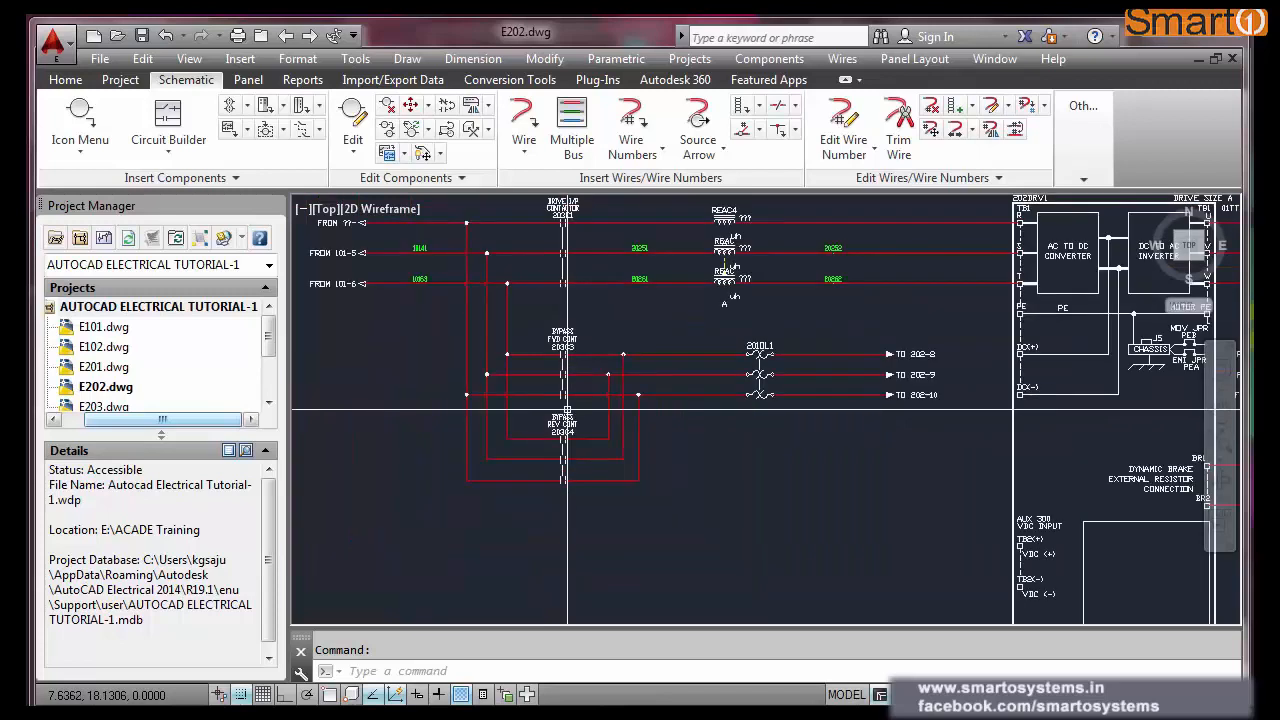
{"action": "left_click", "coordinate": [612, 337]}
{"action": "key", "text": "Escape"}
- Show the full extents of E202.dwg and return to the upper rungs of the ladder in E203.dwg
{"action": "type", "text": "z"}
{"action": "key", "text": "Return"}
{"action": "type", "text": "e"}
{"action": "key", "text": "Return"}
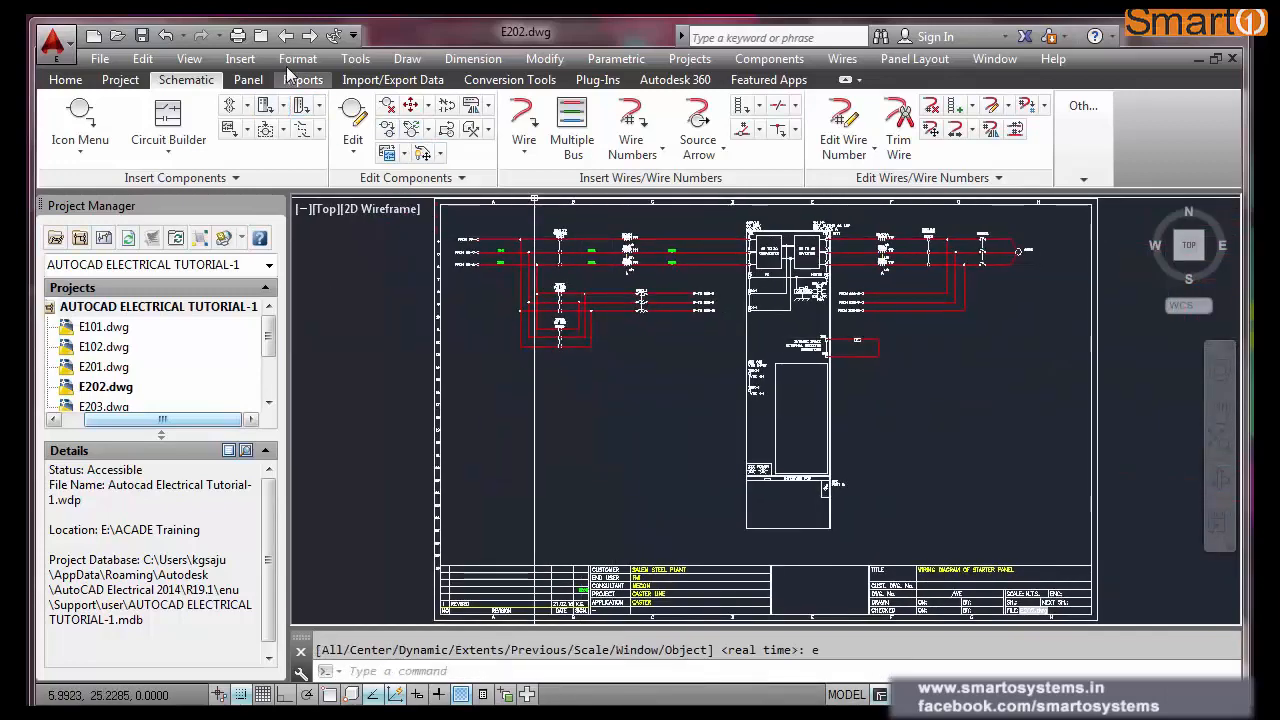
{"action": "left_click", "coordinate": [309, 37]}
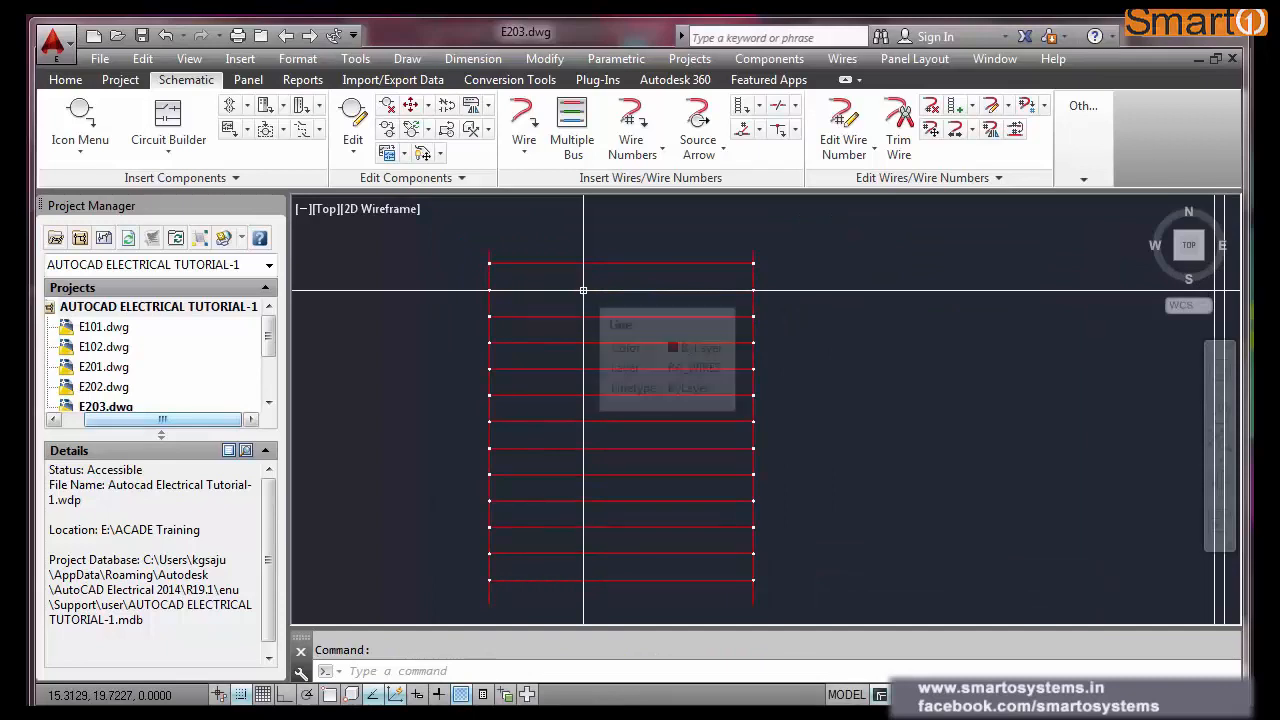
{"action": "scroll", "coordinate": [540, 290], "scroll_direction": "up", "scroll_amount": 4}
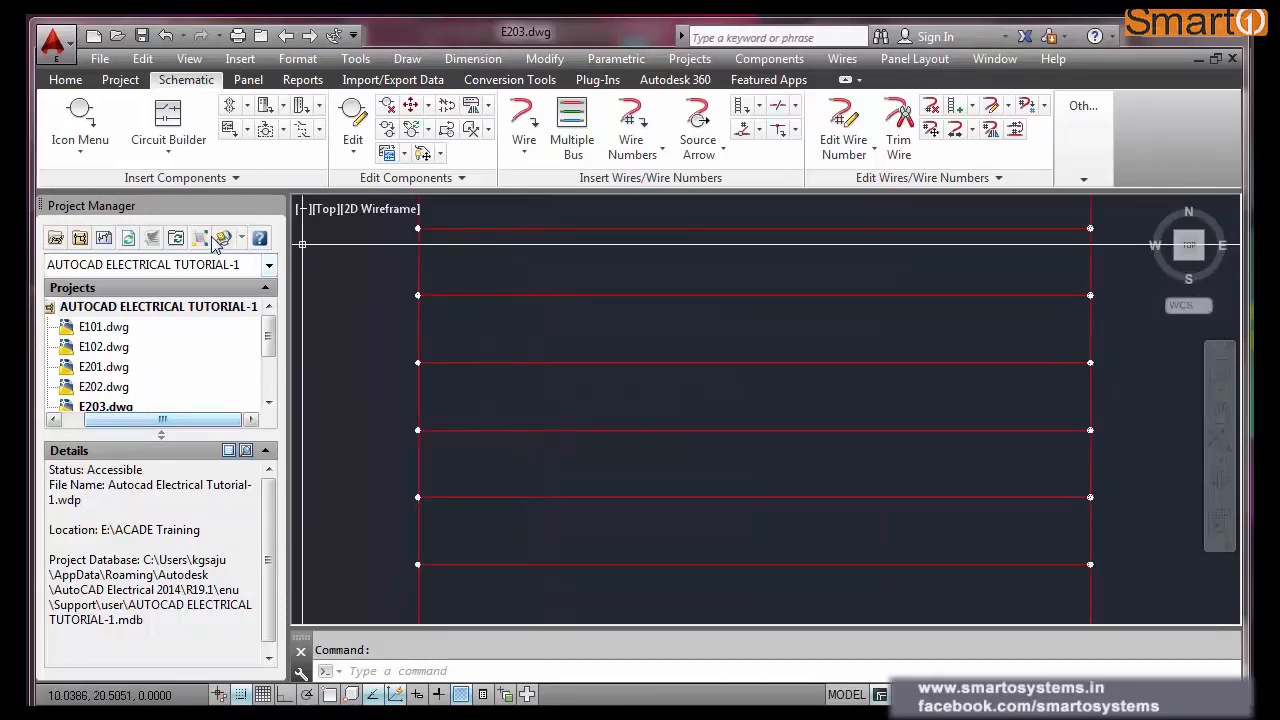
{"action": "right_click", "coordinate": [99, 137]}
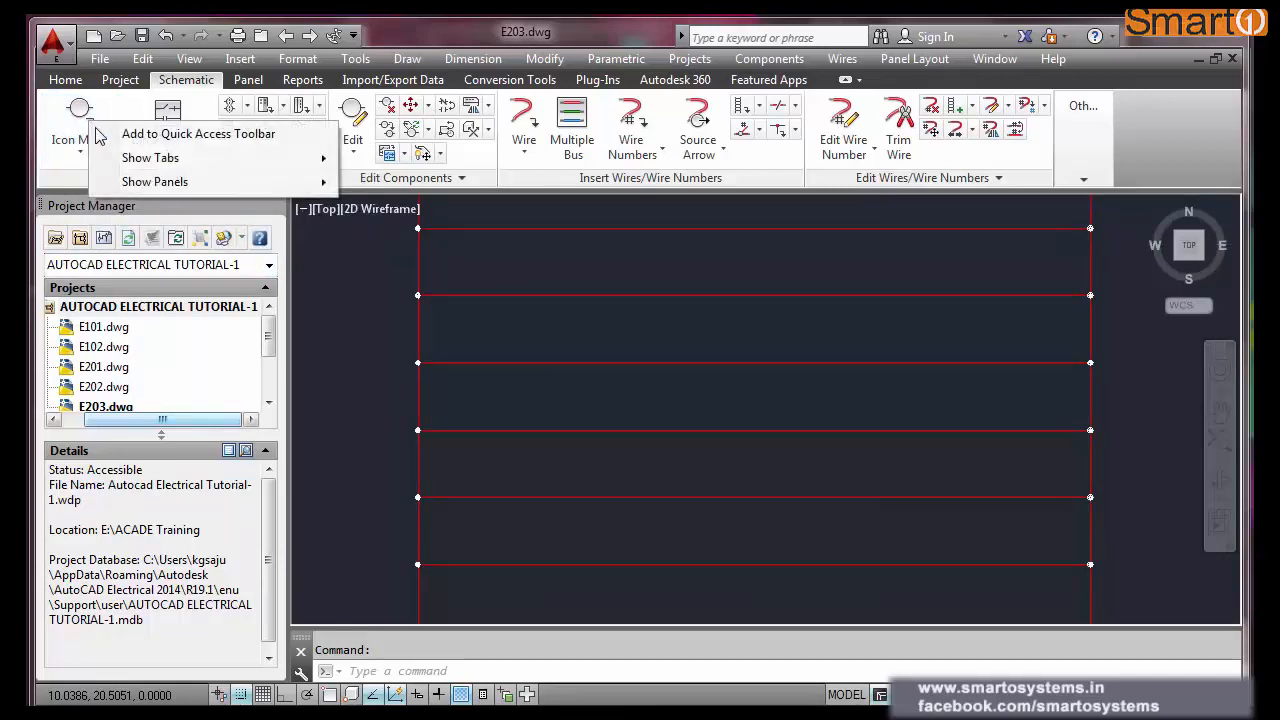
{"action": "mouse_move", "coordinate": [177, 181]}
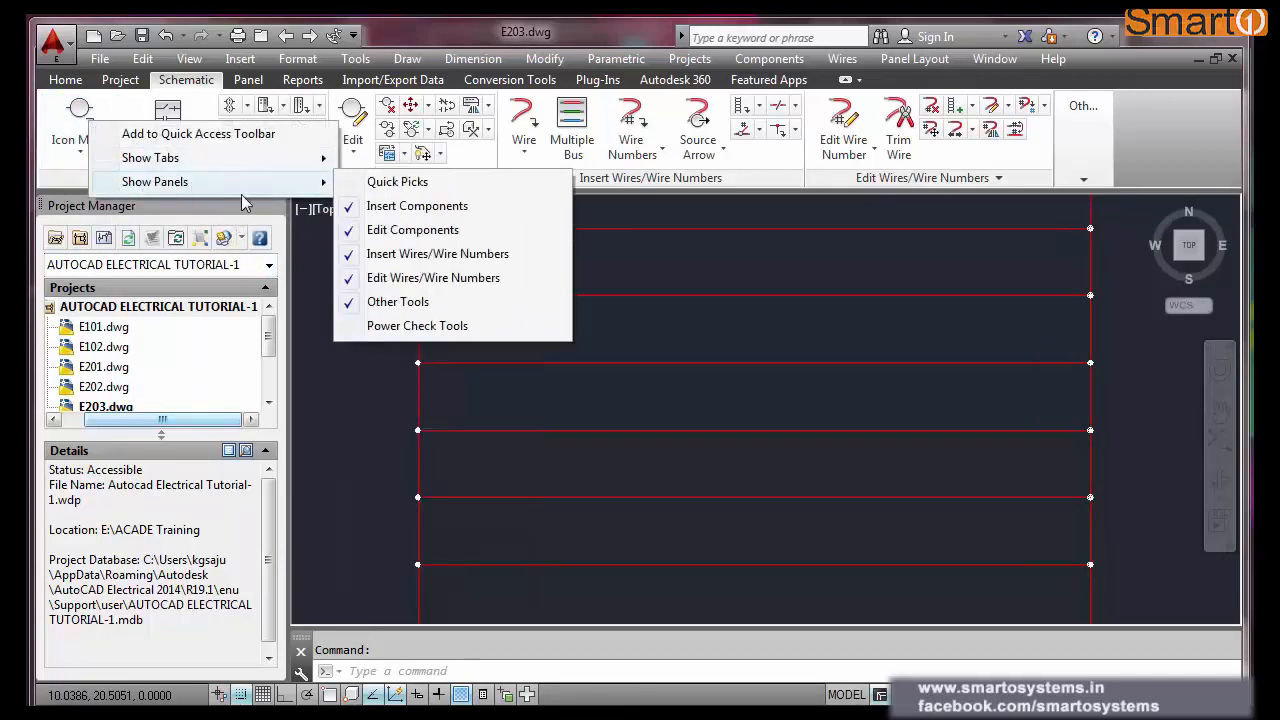
{"action": "right_click", "coordinate": [647, 278]}
{"action": "right_click", "coordinate": [663, 267]}
{"action": "left_click", "coordinate": [561, 248]}
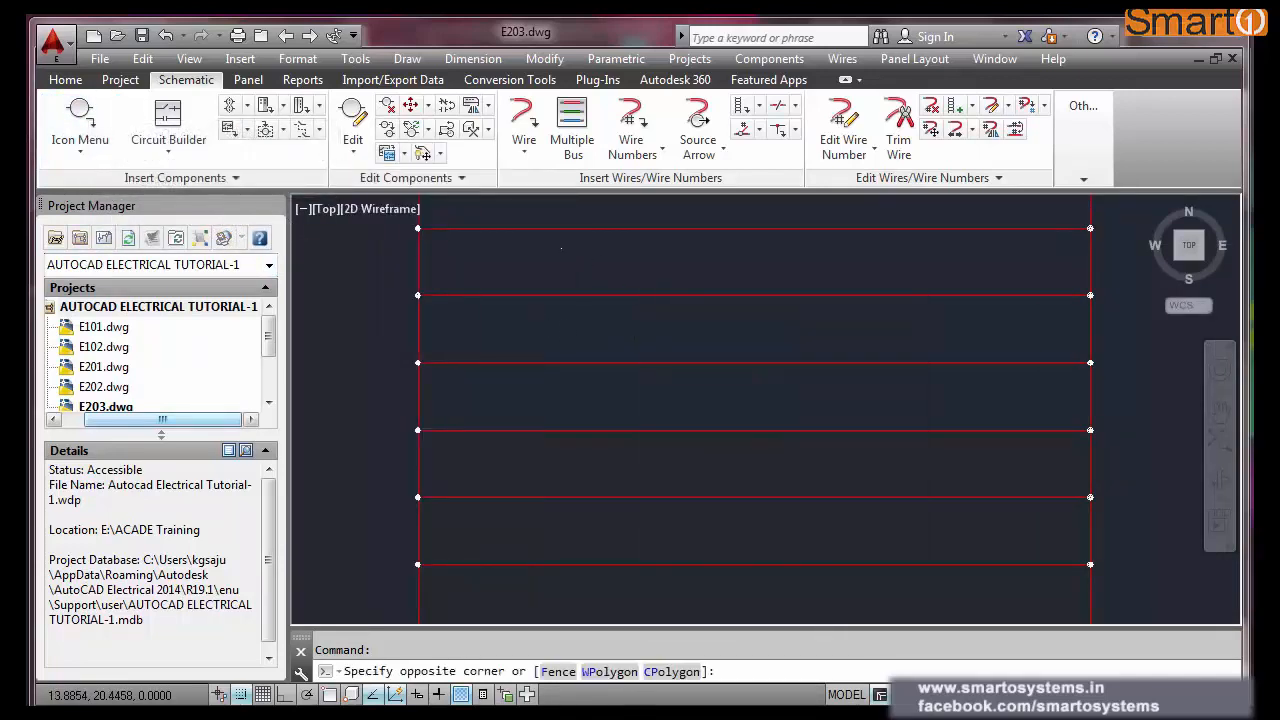
{"action": "key", "text": "Escape"}
- Insert a 2 Position Maintain, NO selector switch near the left end of the ladder's first rung
{"action": "left_click", "coordinate": [85, 148]}
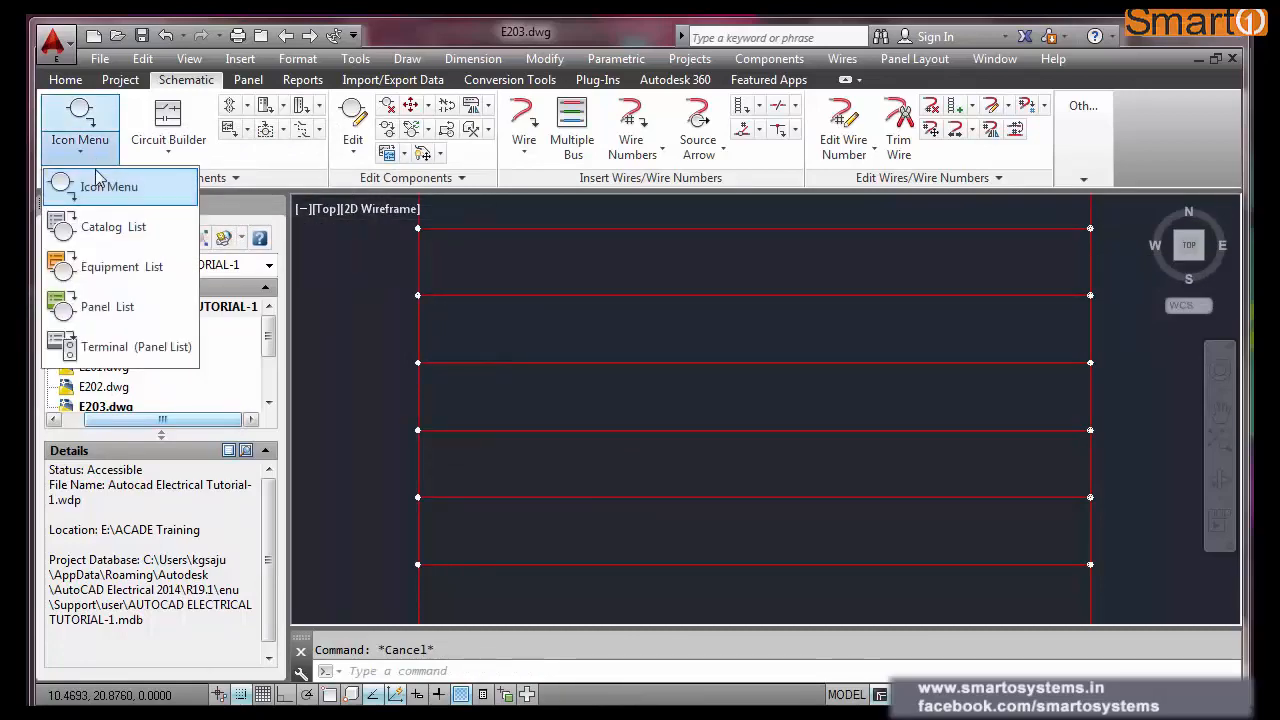
{"action": "left_click", "coordinate": [107, 189]}
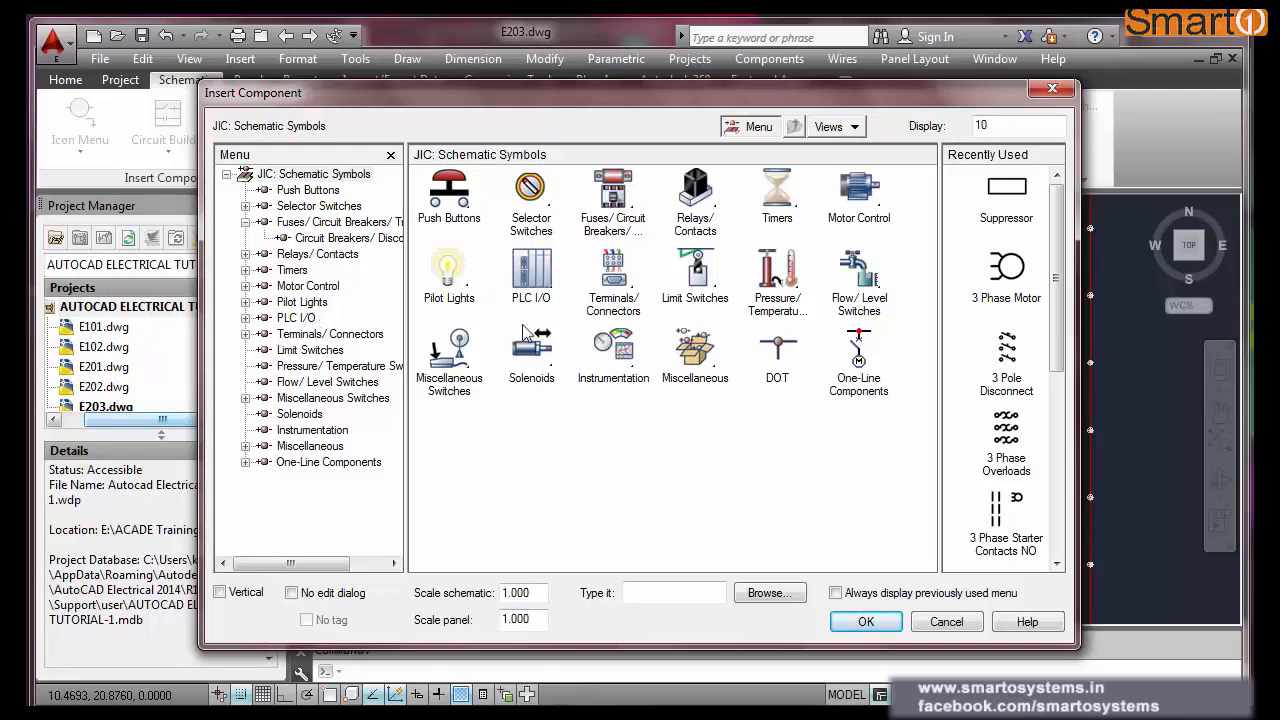
{"action": "left_click", "coordinate": [540, 203]}
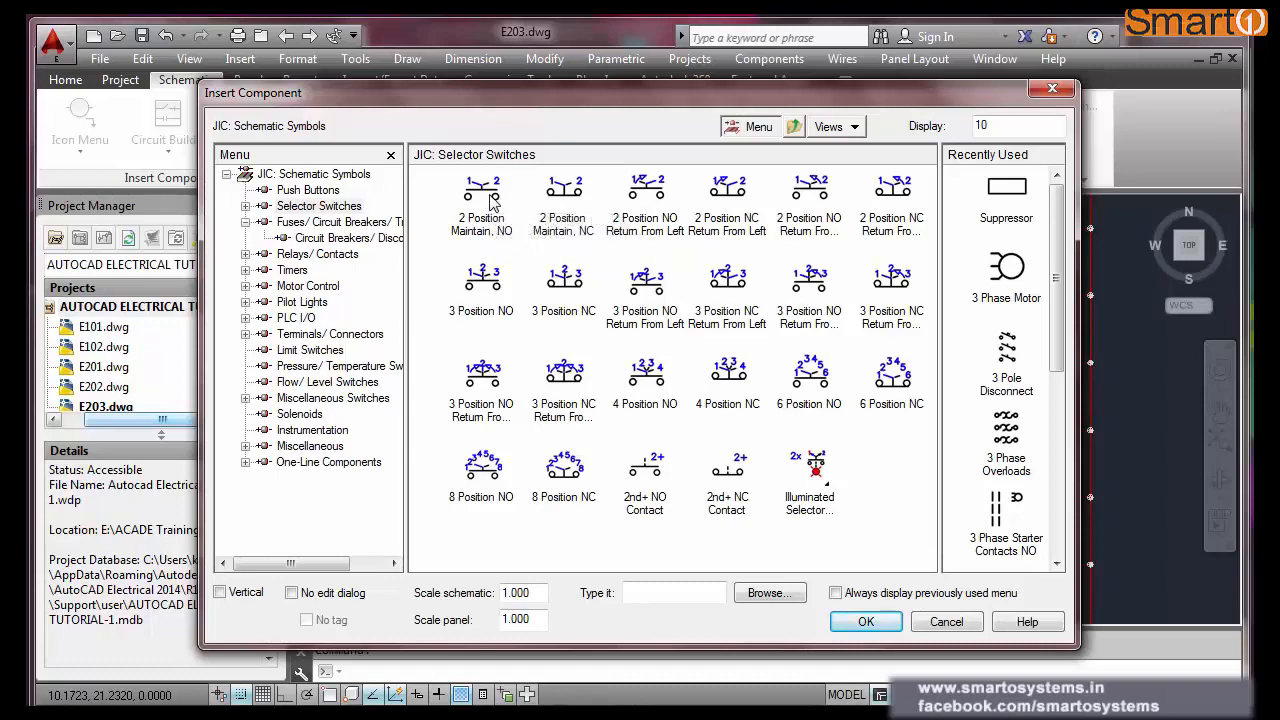
{"action": "double_click", "coordinate": [487, 195]}
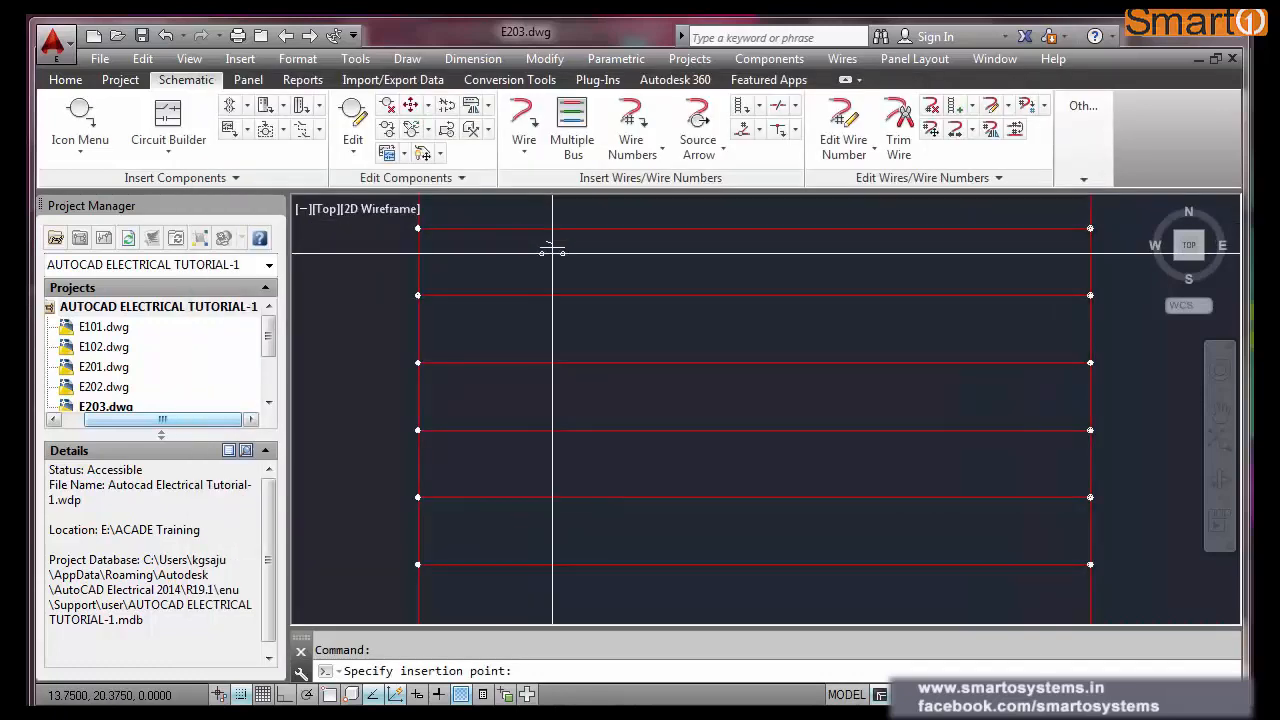
{"action": "scroll", "coordinate": [577, 385], "scroll_direction": "down", "scroll_amount": 5}
{"action": "scroll", "coordinate": [557, 323], "scroll_direction": "up", "scroll_amount": 5}
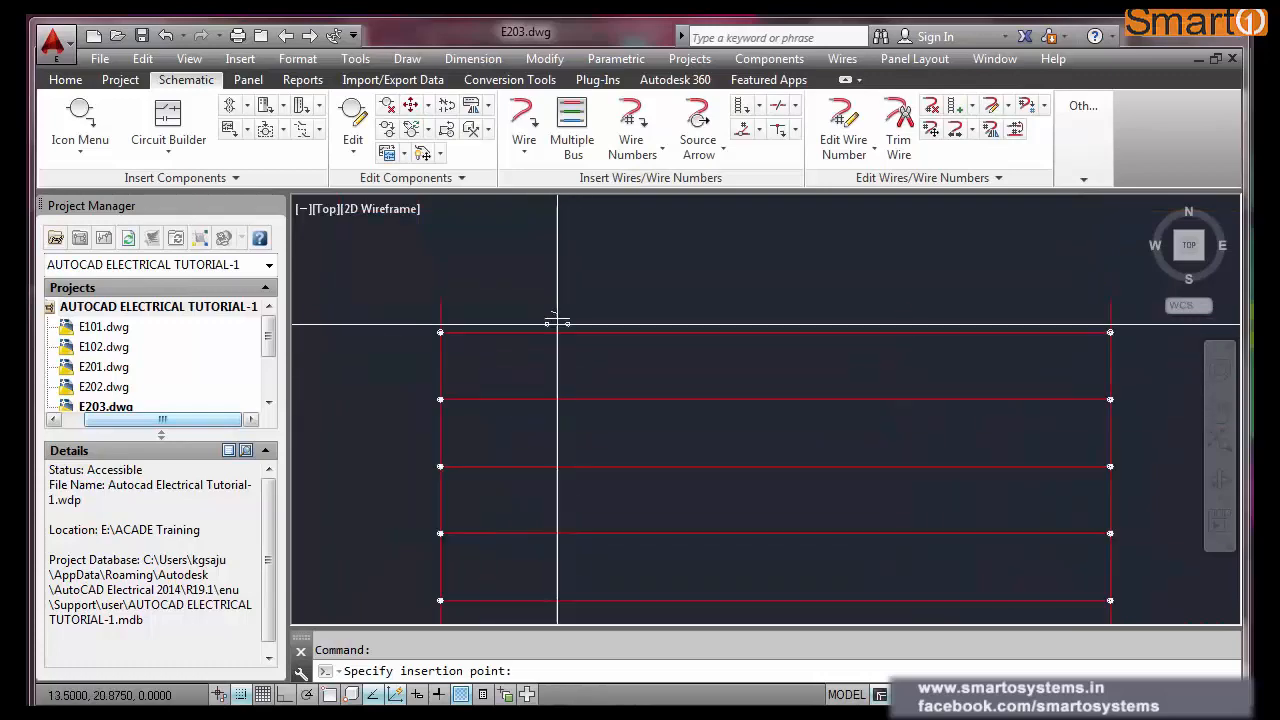
{"action": "left_click", "coordinate": [554, 337]}
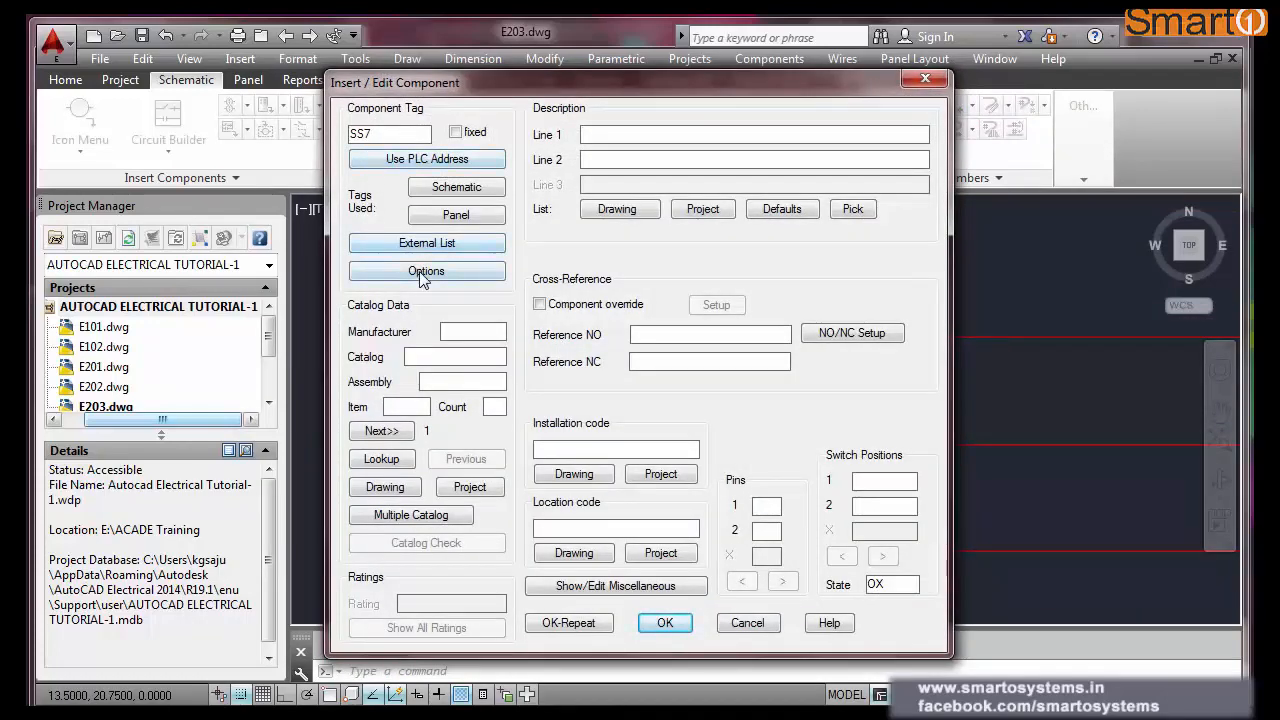
- Give the selector switch the component tag 203SS1 and the description DRIVE/BYPASS
{"action": "left_click", "coordinate": [419, 271]}
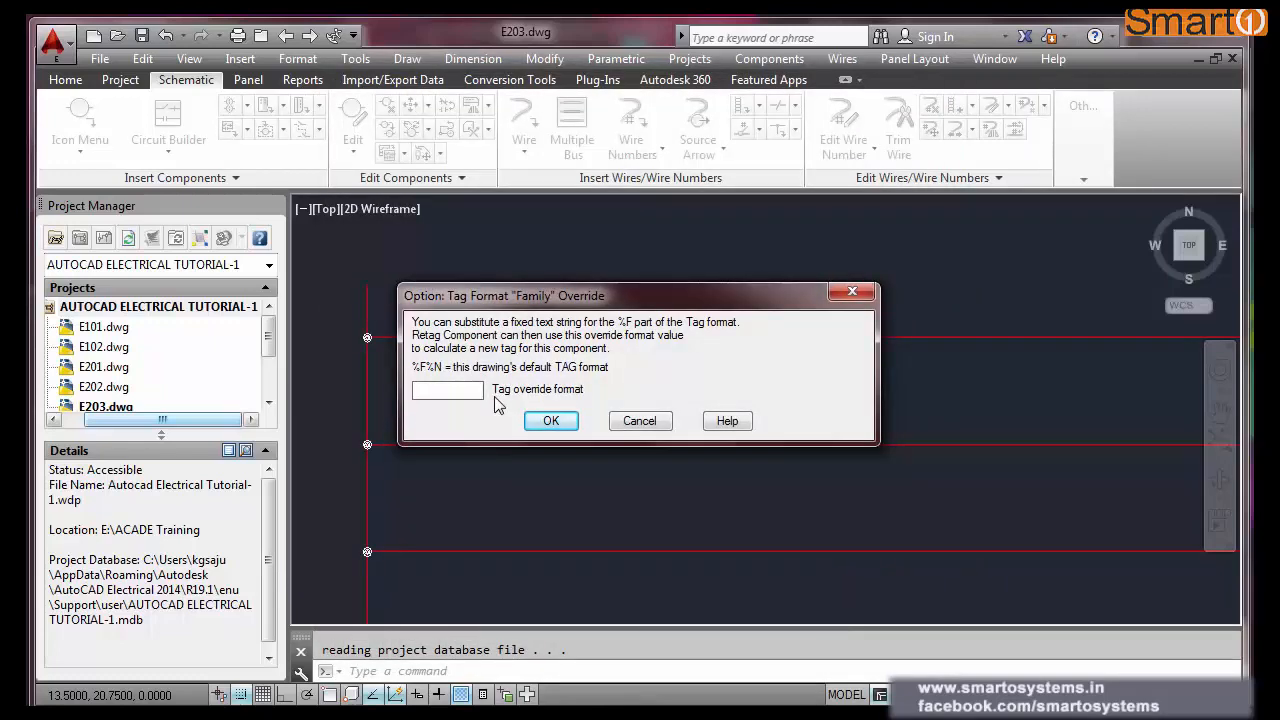
{"action": "left_click", "coordinate": [638, 421]}
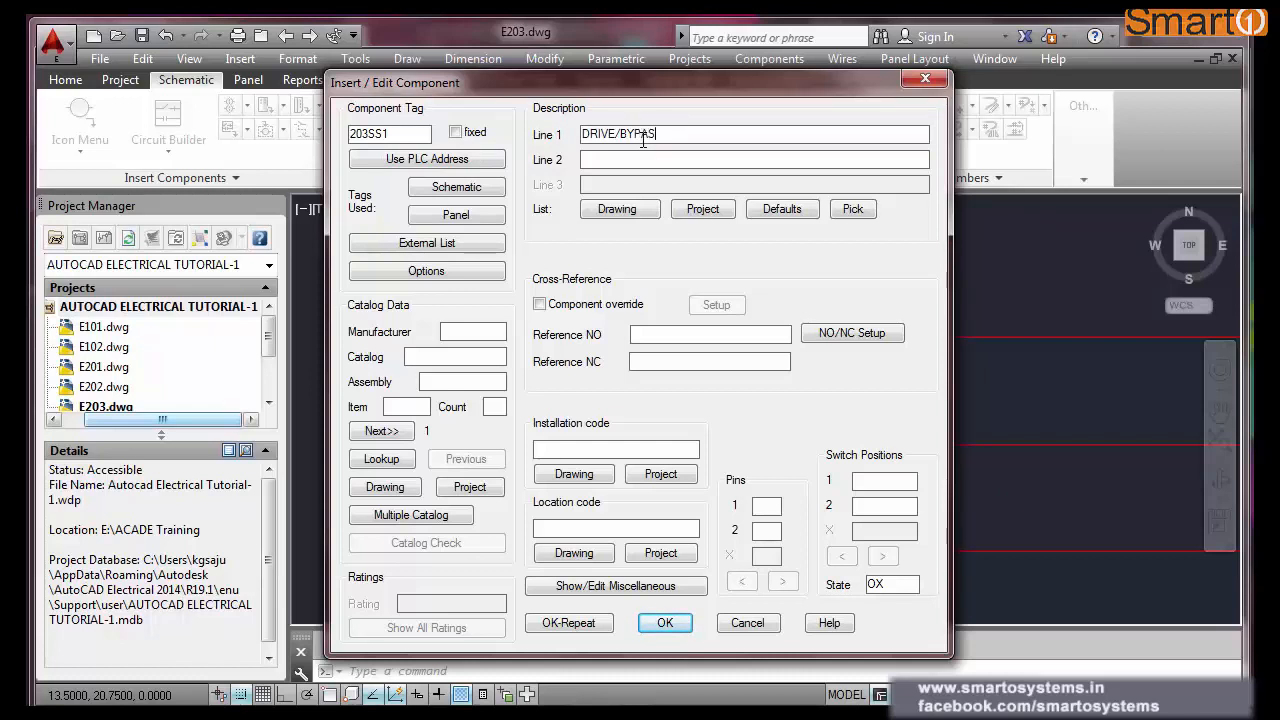
{"action": "left_click", "coordinate": [662, 624]}
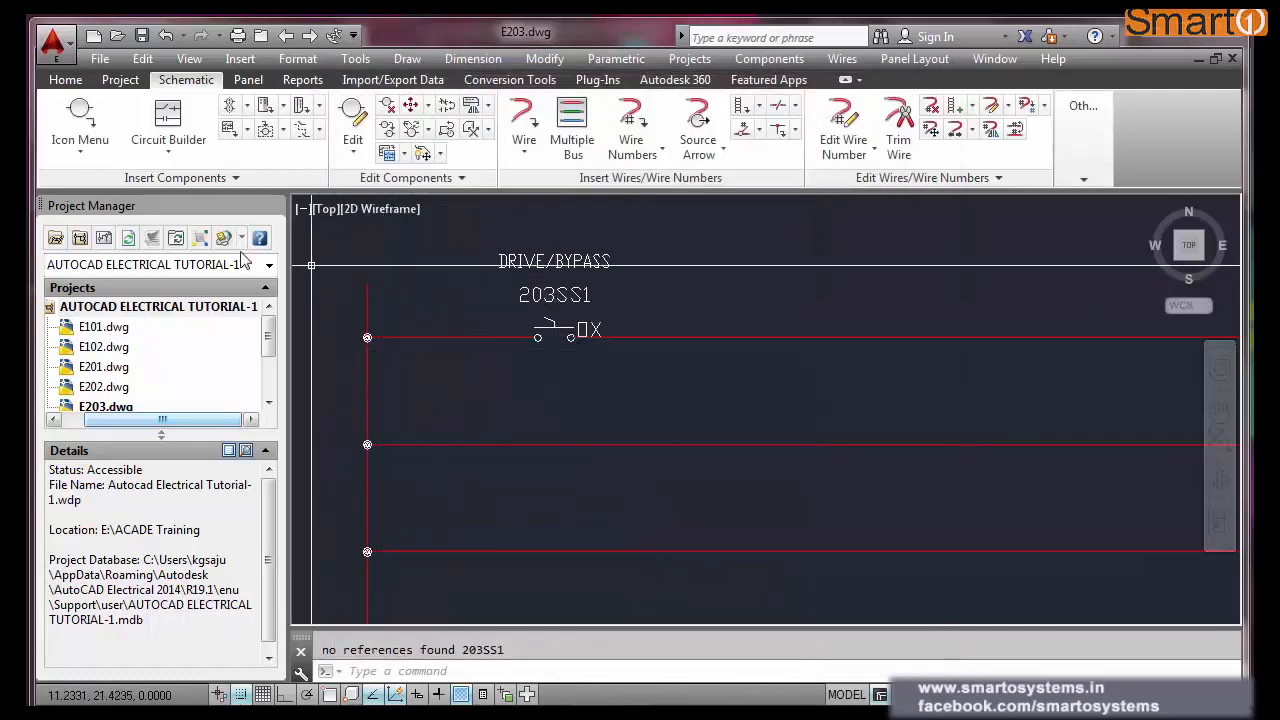
- Insert a 2nd+ NC Contact selector switch symbol on the second rung directly below the switch, tagged as a child of 203SS1
{"action": "scroll", "coordinate": [549, 380], "scroll_direction": "down", "scroll_amount": 2}
{"action": "scroll", "coordinate": [555, 380], "scroll_direction": "up", "scroll_amount": 2}
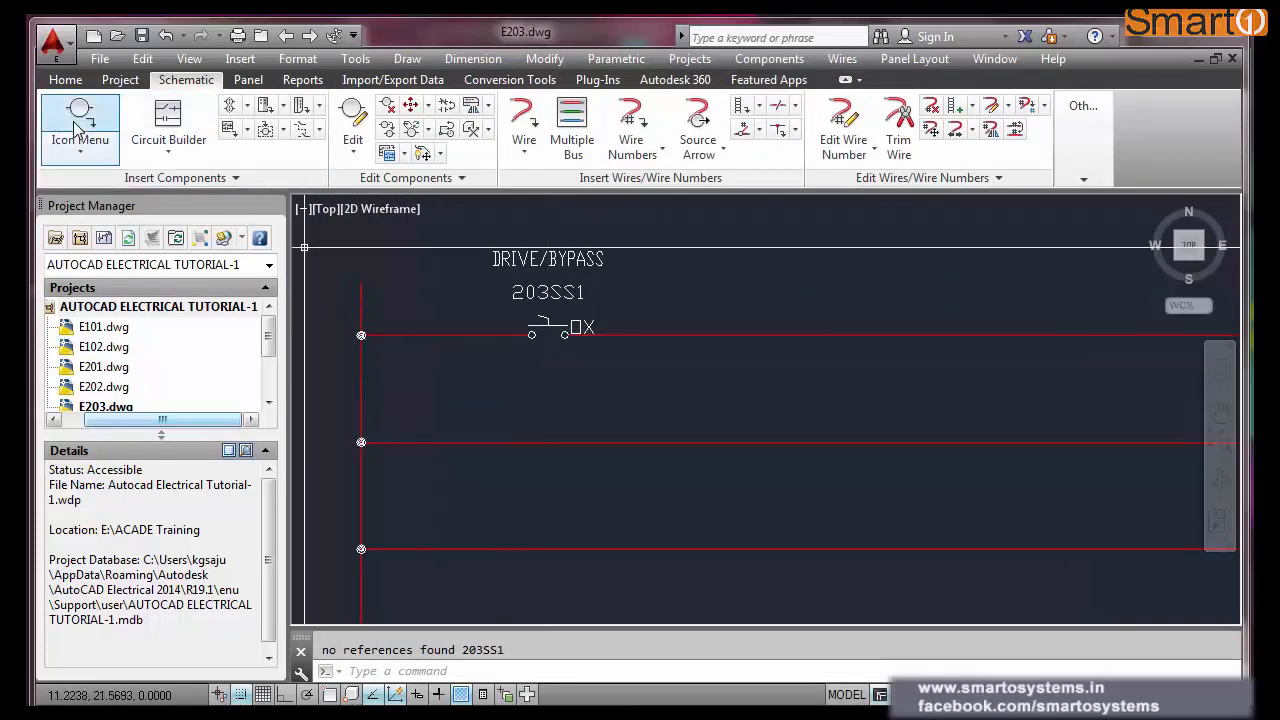
{"action": "left_click", "coordinate": [110, 143]}
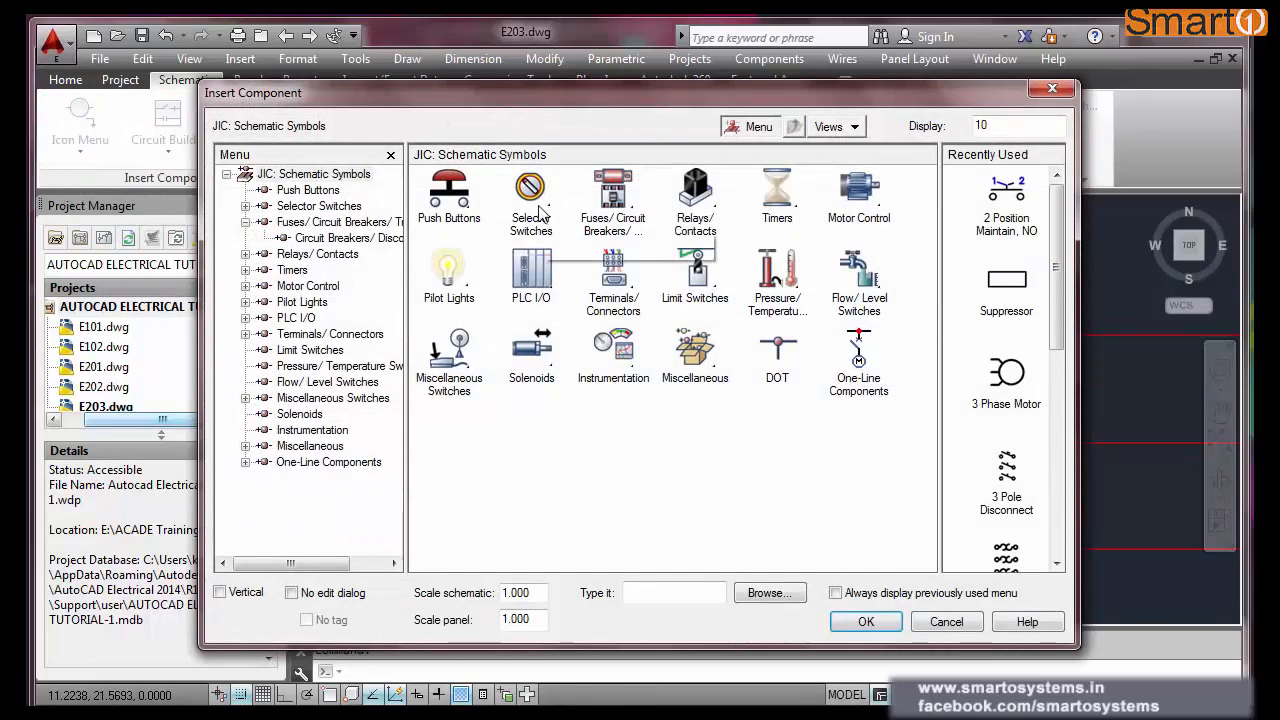
{"action": "left_click", "coordinate": [538, 214]}
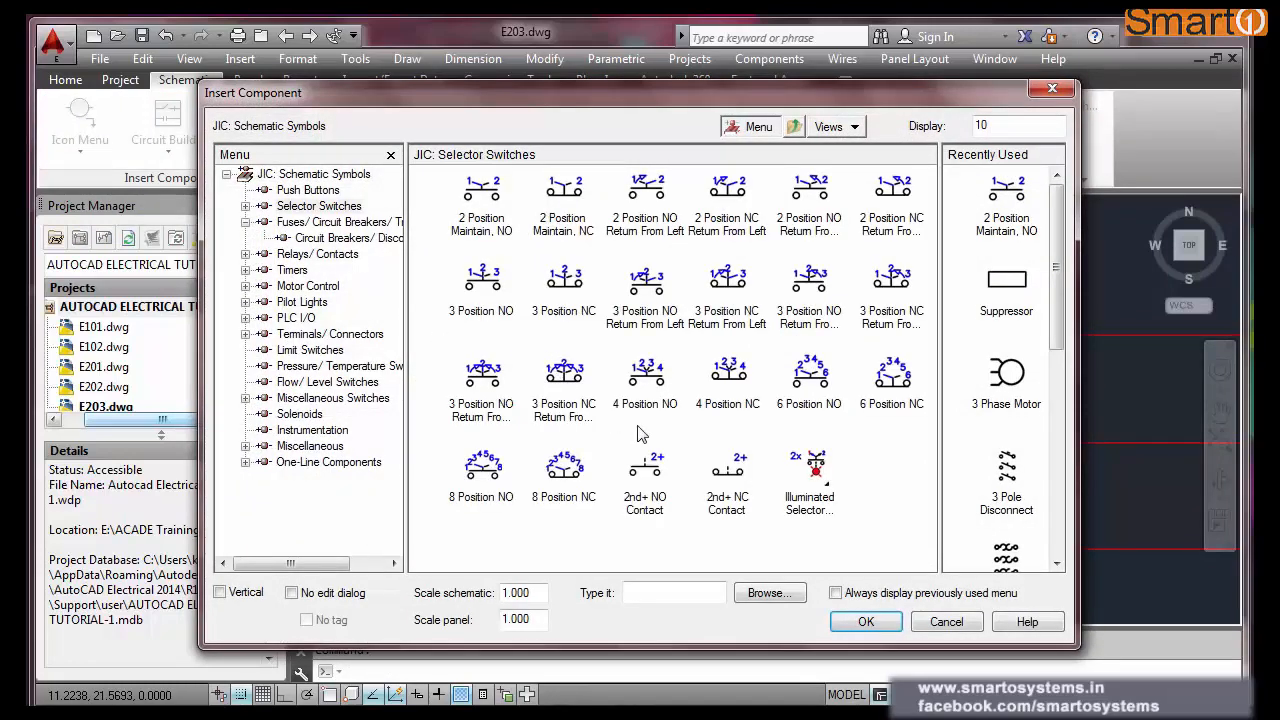
{"action": "left_click", "coordinate": [728, 485]}
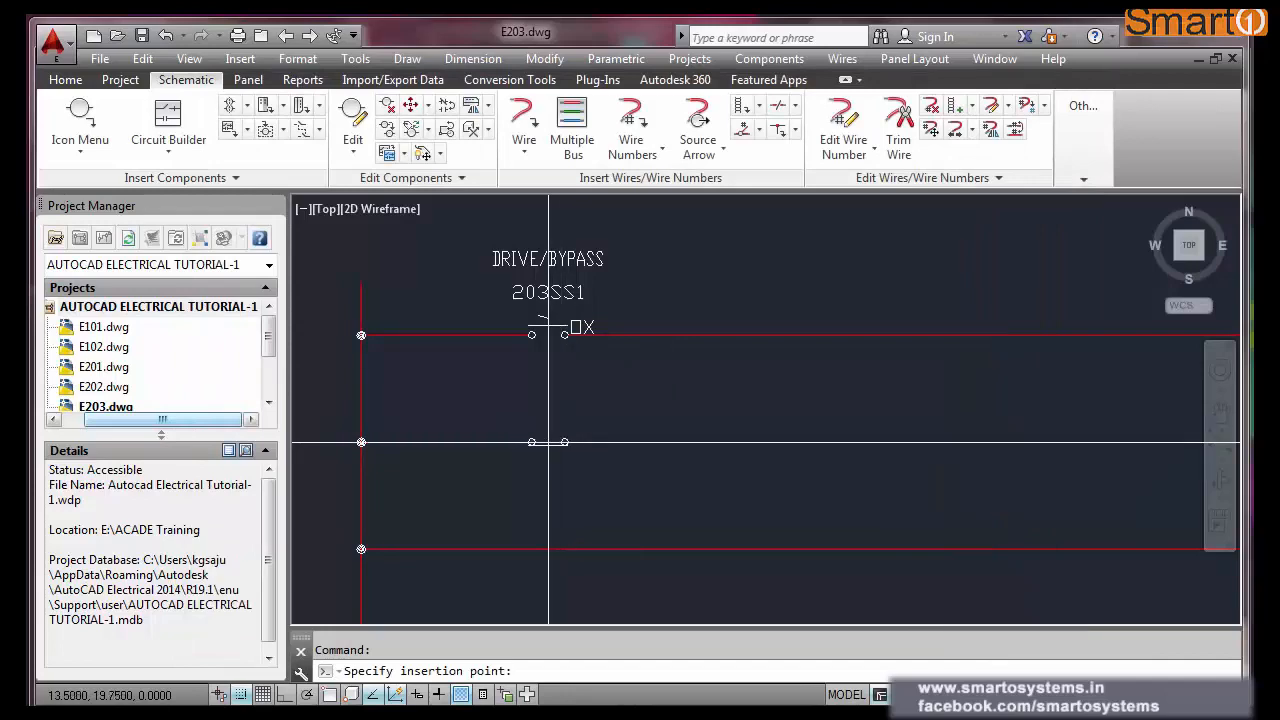
{"action": "left_click", "coordinate": [548, 442]}
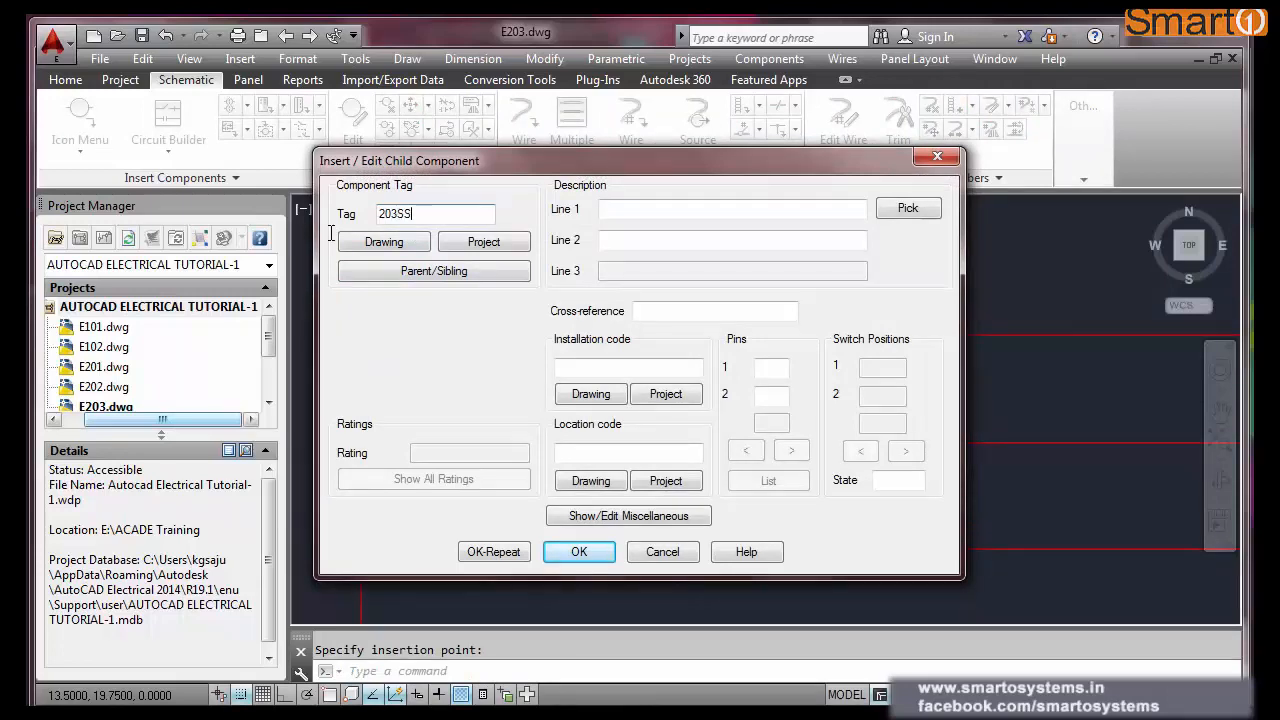
{"action": "left_click", "coordinate": [570, 552]}
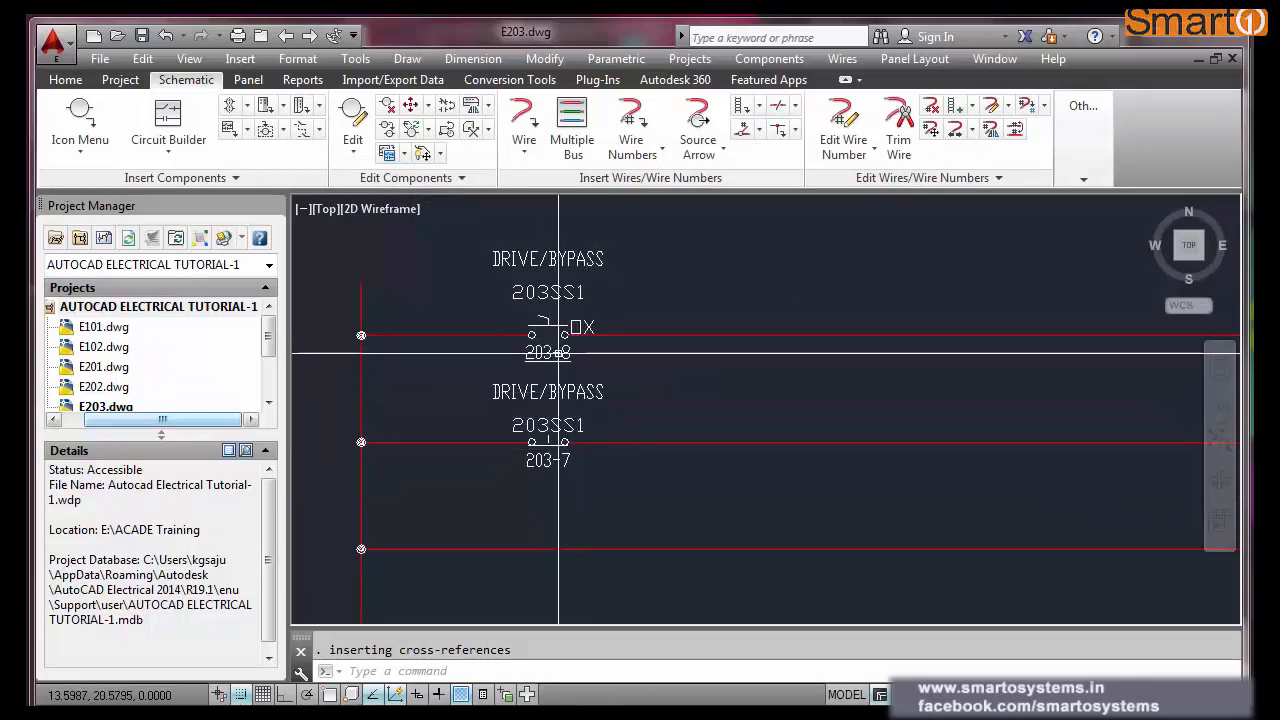
- Connect selector switch 203SS1 on the first rung to its NC contact on the second rung with a link line
{"action": "left_click", "coordinate": [303, 131]}
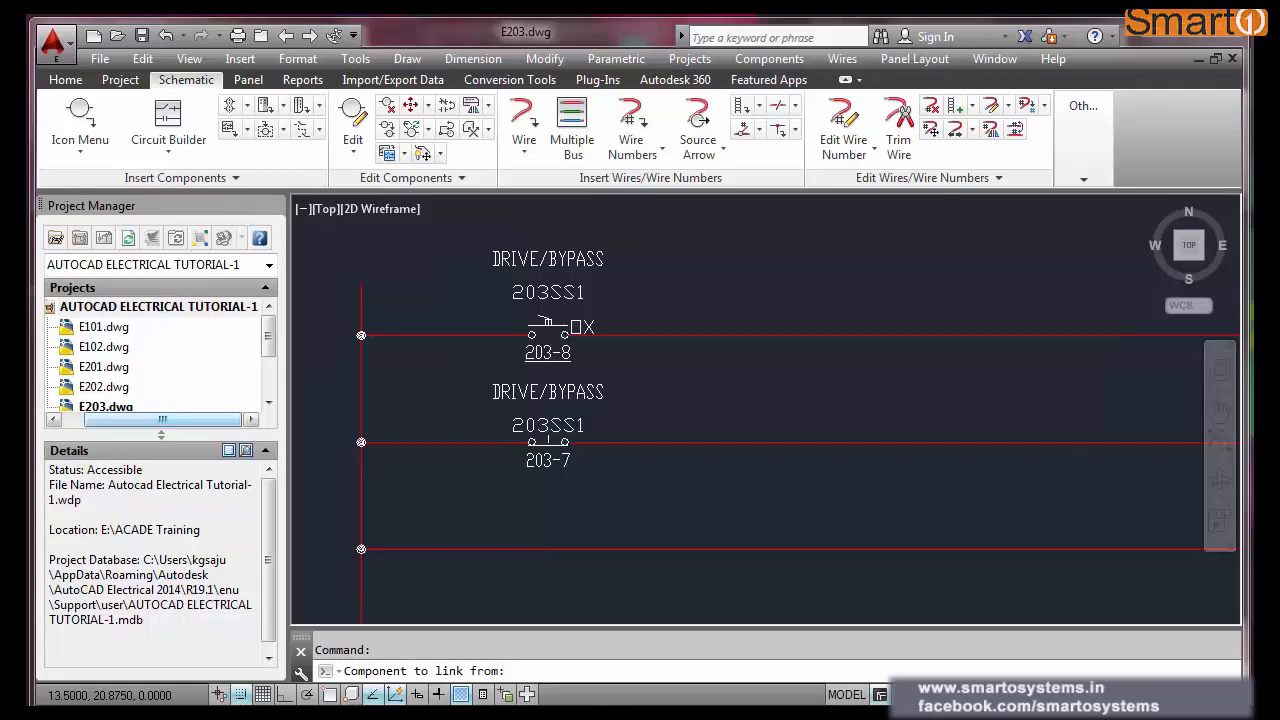
{"action": "left_click", "coordinate": [545, 322]}
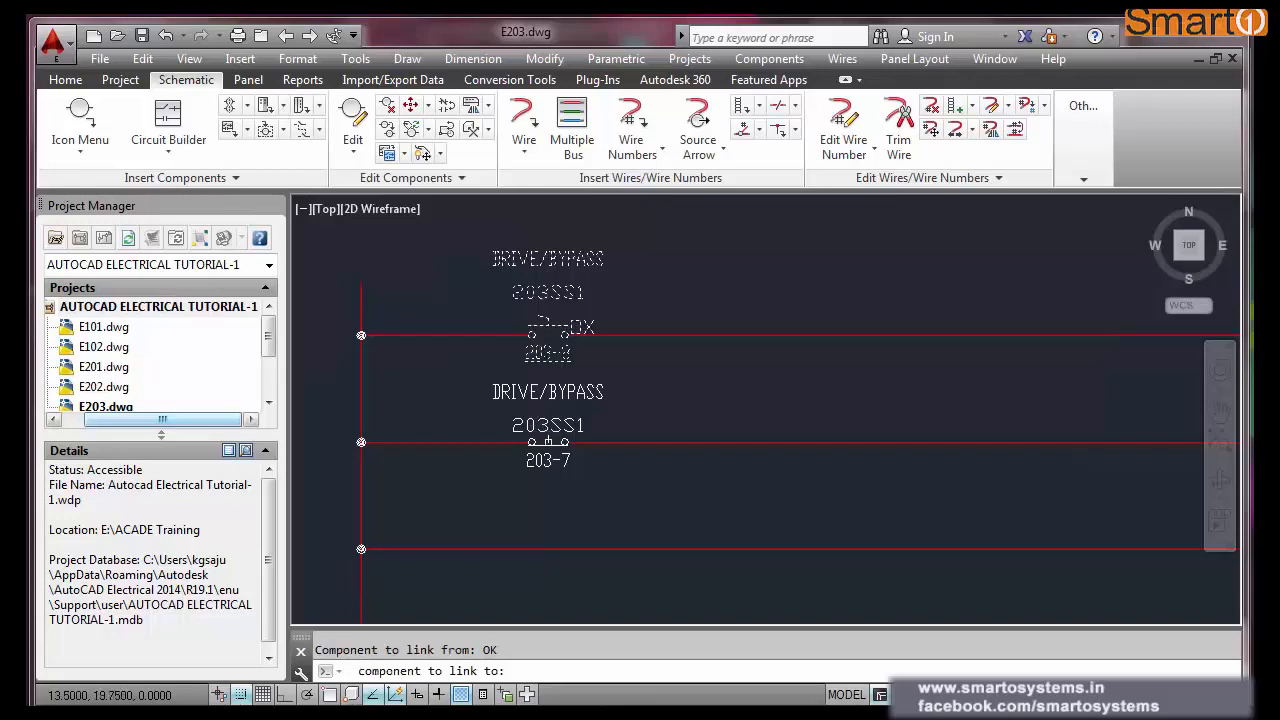
{"action": "left_click", "coordinate": [550, 440]}
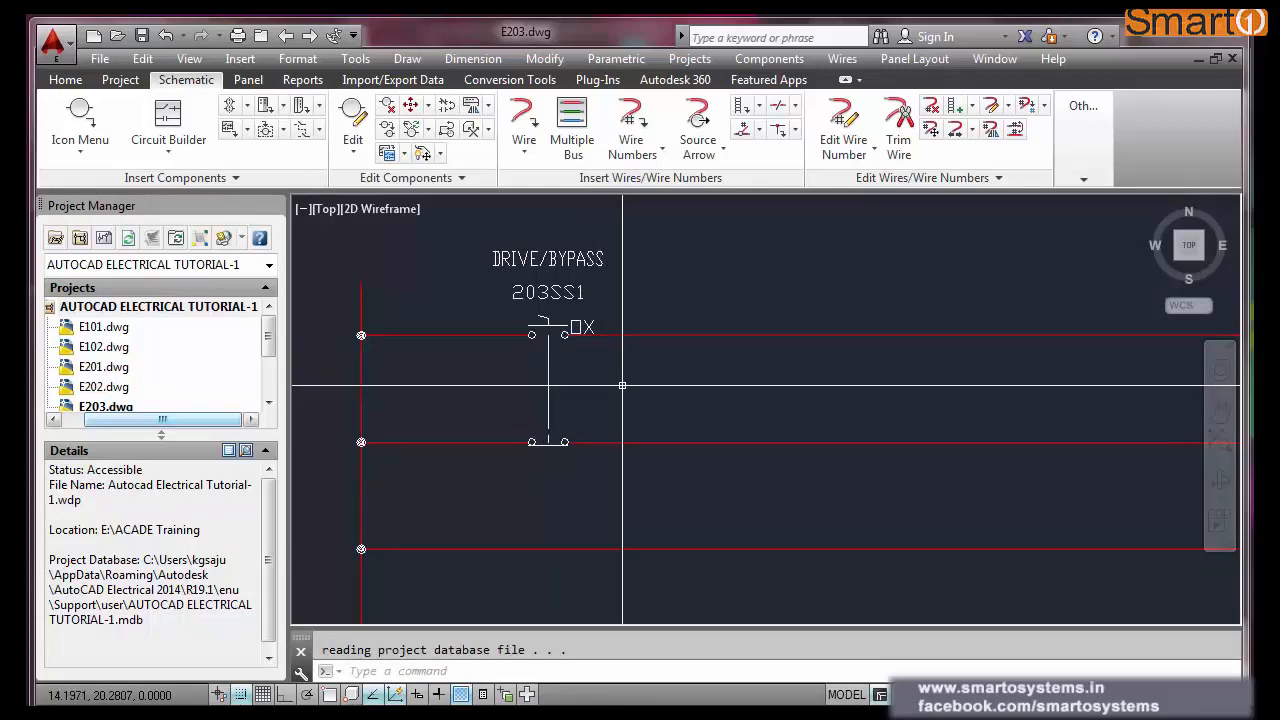
- Set the switch state of the 203SS1 NC contact on the second rung to XO
{"action": "scroll", "coordinate": [583, 342], "scroll_direction": "up", "scroll_amount": 4}
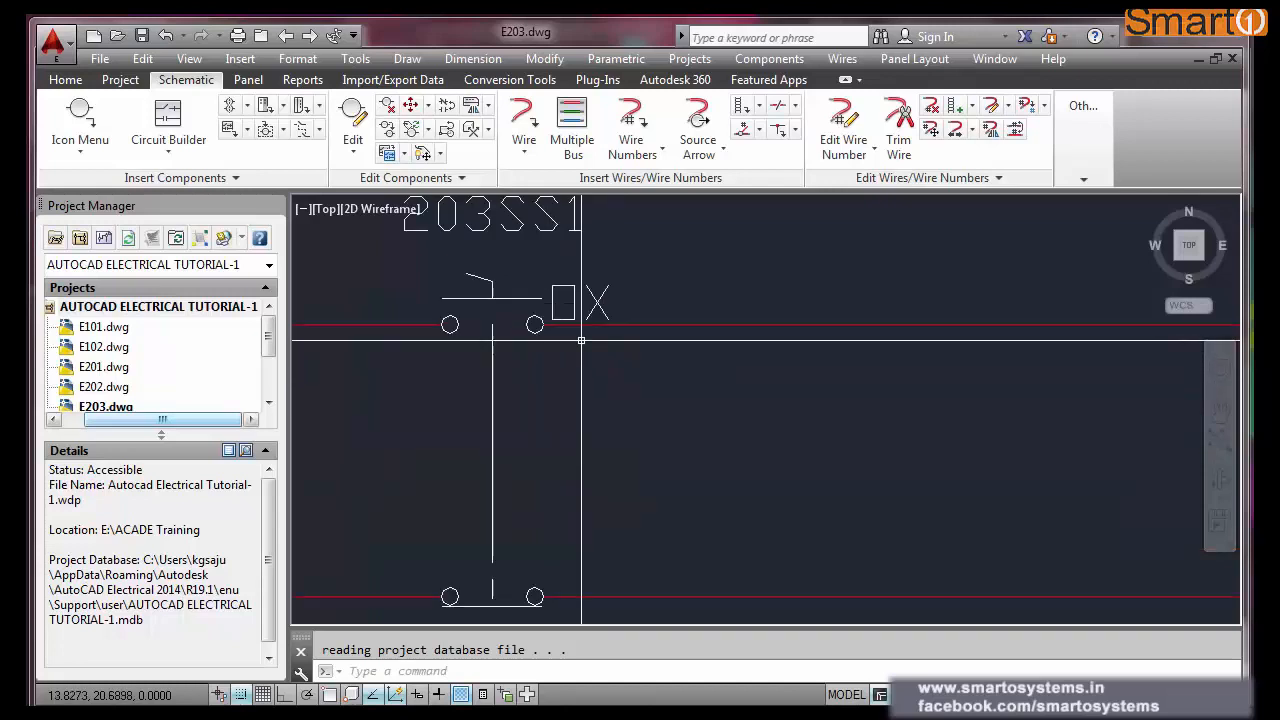
{"action": "scroll", "coordinate": [575, 306], "scroll_direction": "up", "scroll_amount": 3}
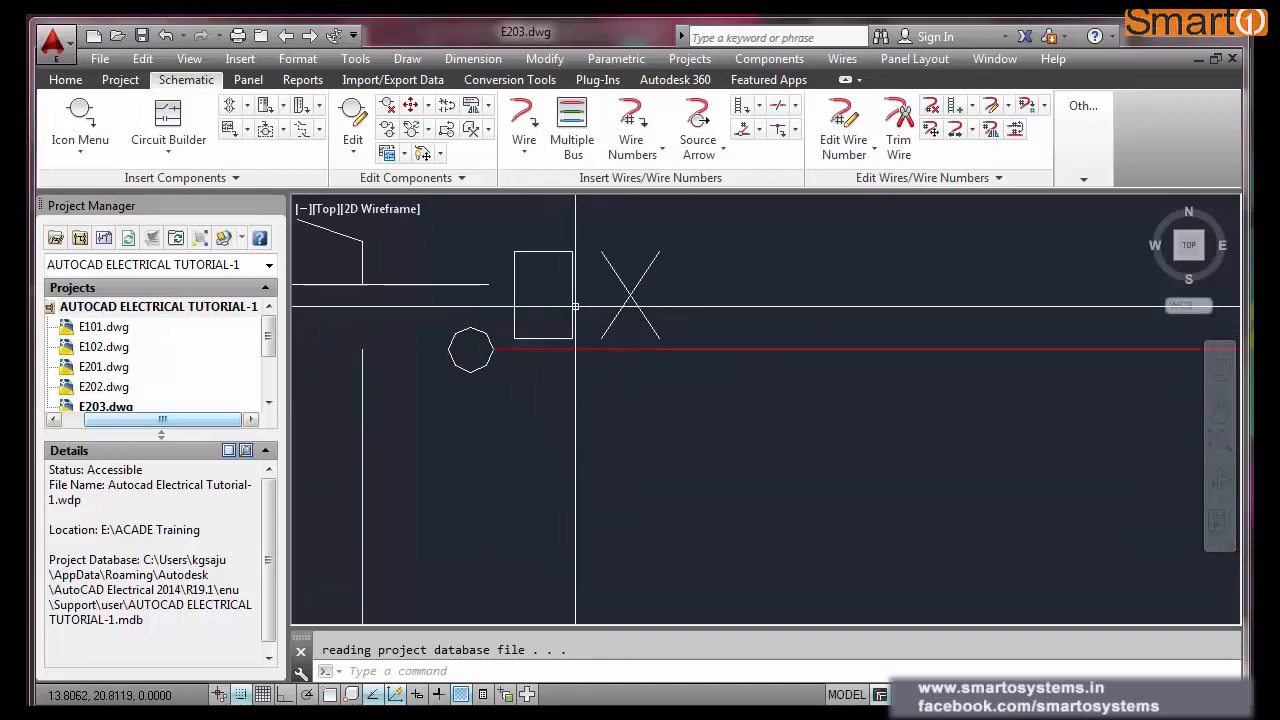
{"action": "scroll", "coordinate": [575, 306], "scroll_direction": "down", "scroll_amount": 4}
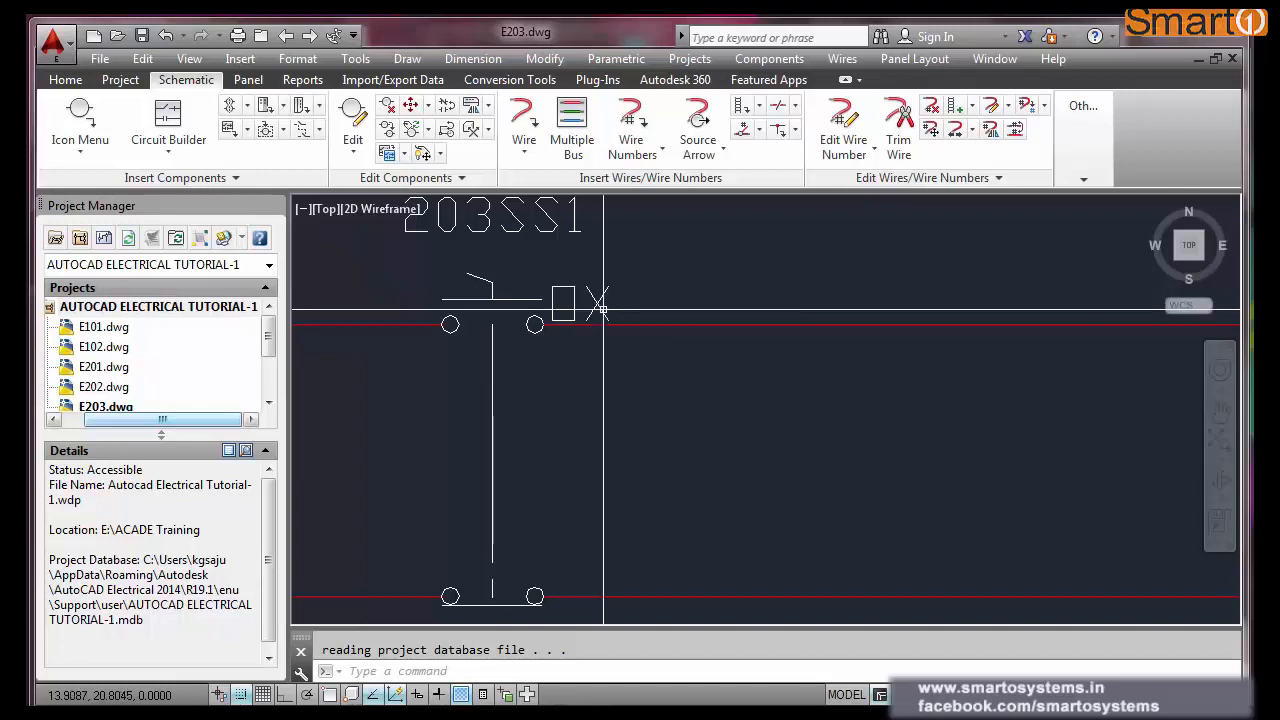
{"action": "scroll", "coordinate": [510, 292], "scroll_direction": "down", "scroll_amount": 2}
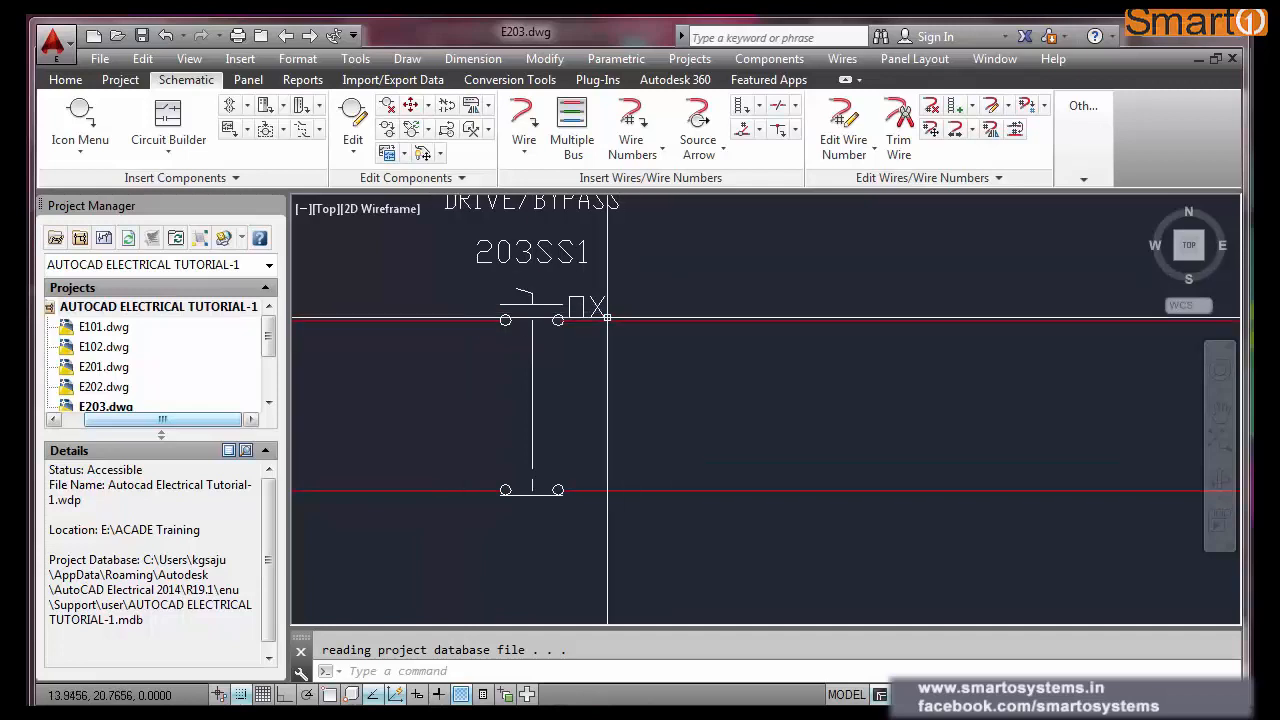
{"action": "key", "text": "Escape"}
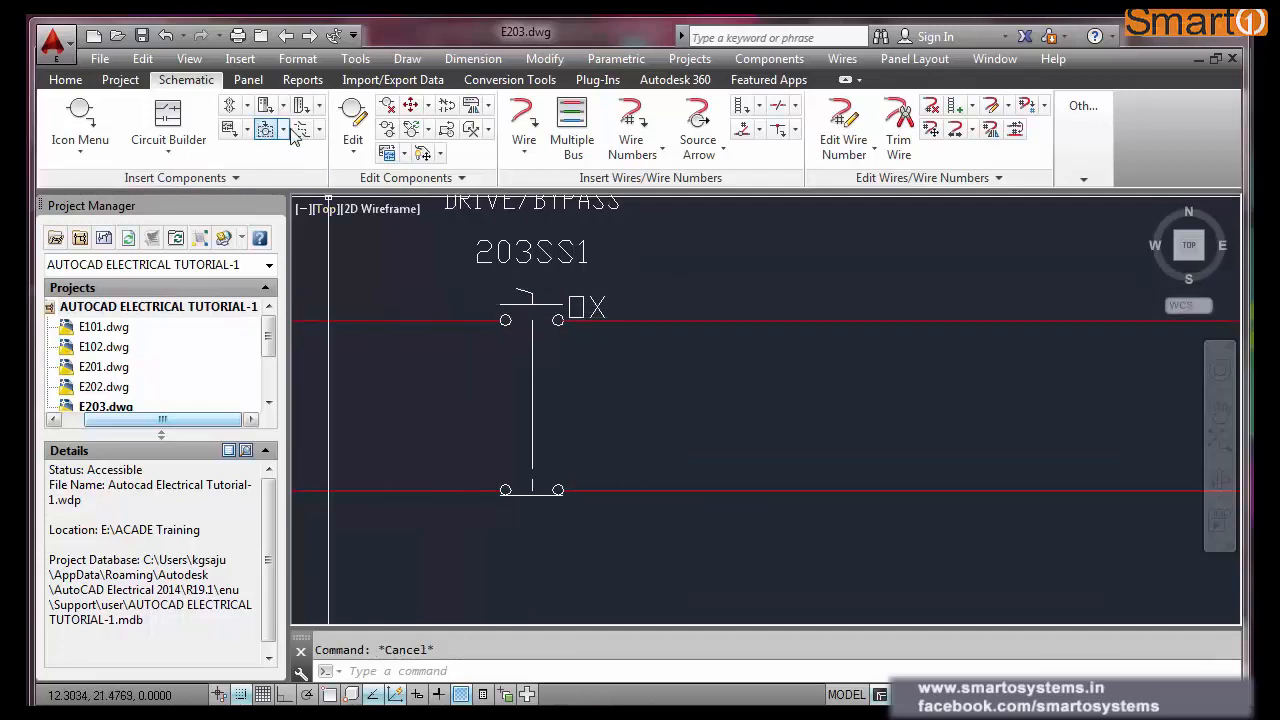
{"action": "left_click", "coordinate": [352, 115]}
{"action": "left_click", "coordinate": [556, 490]}
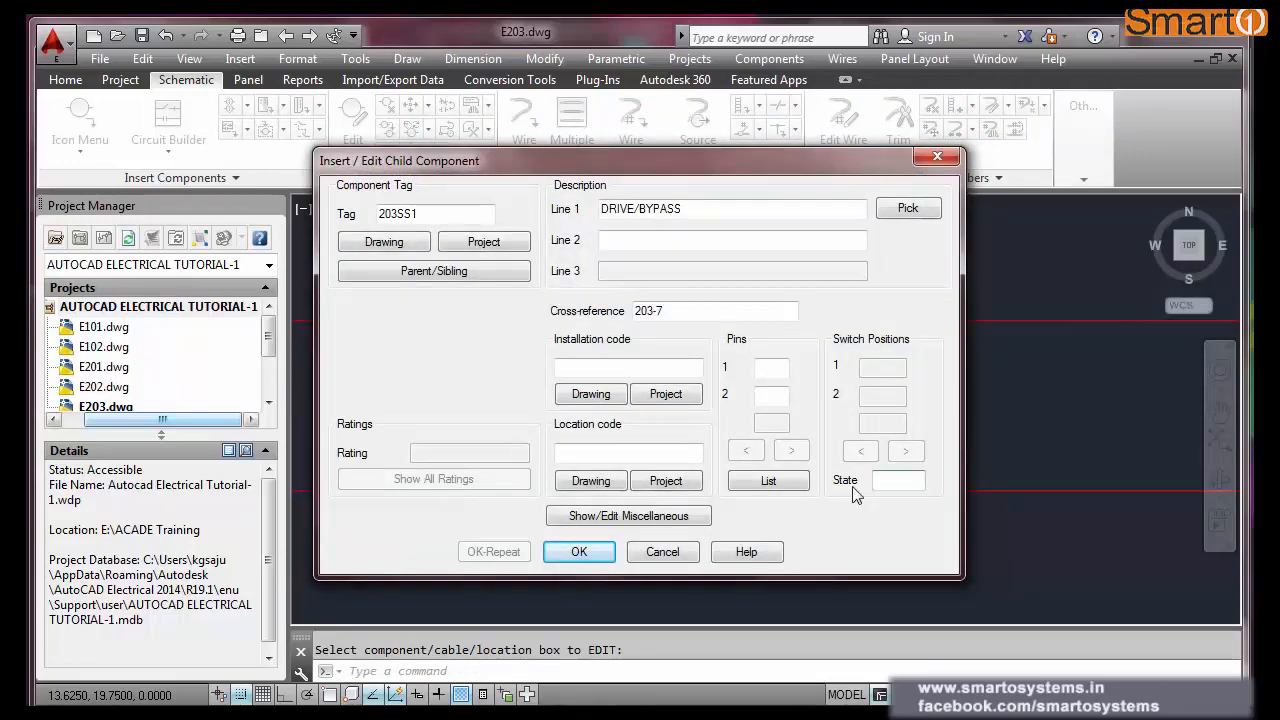
{"action": "type", "text": "O"}
{"action": "left_click", "coordinate": [580, 552]}
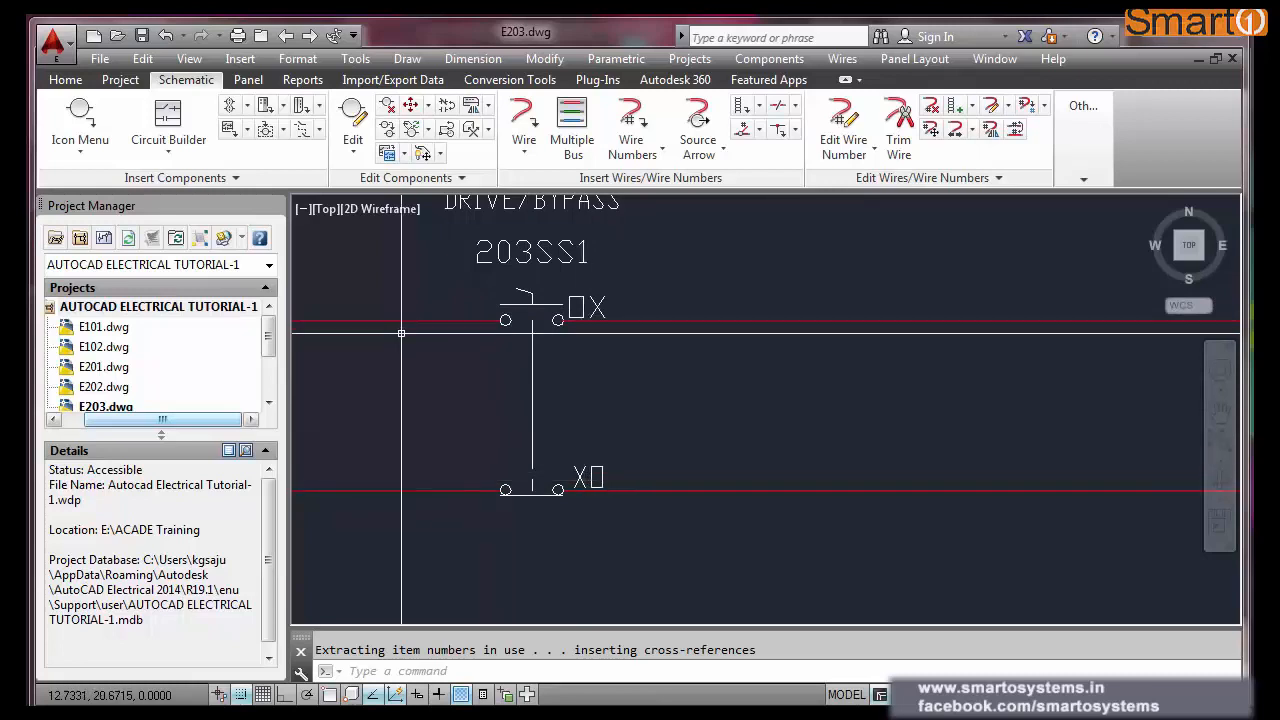
{"action": "scroll", "coordinate": [711, 441], "scroll_direction": "down", "scroll_amount": 5}
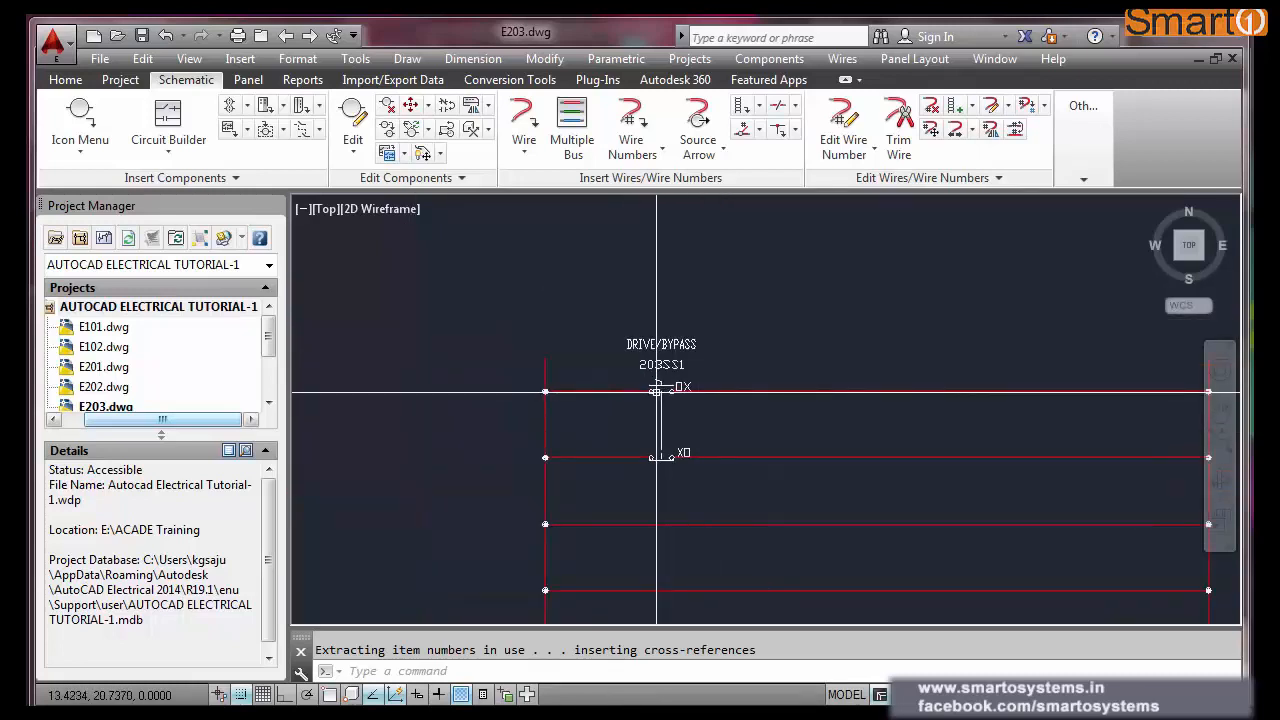
{"action": "scroll", "coordinate": [662, 392], "scroll_direction": "down", "scroll_amount": 3}
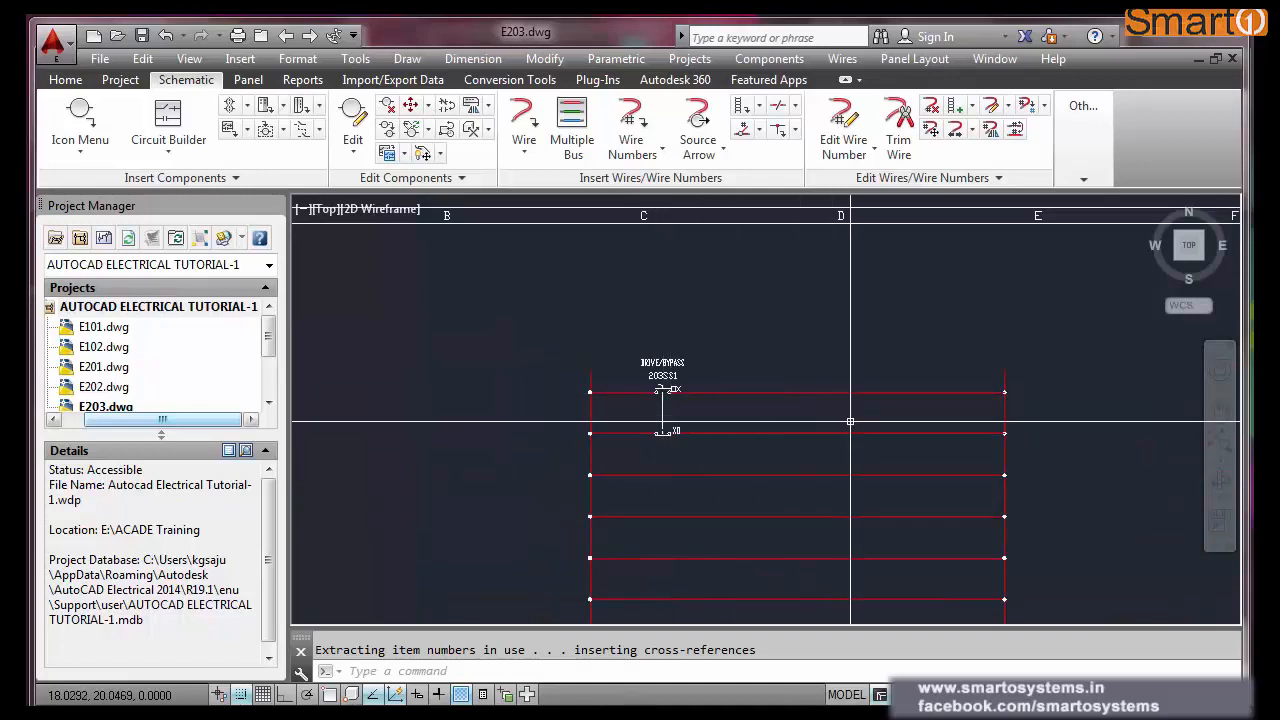
- Insert a Relay Coil symbol on the first rung near the right-hand rail of the ladder
{"action": "scroll", "coordinate": [851, 420], "scroll_direction": "up", "scroll_amount": 2}
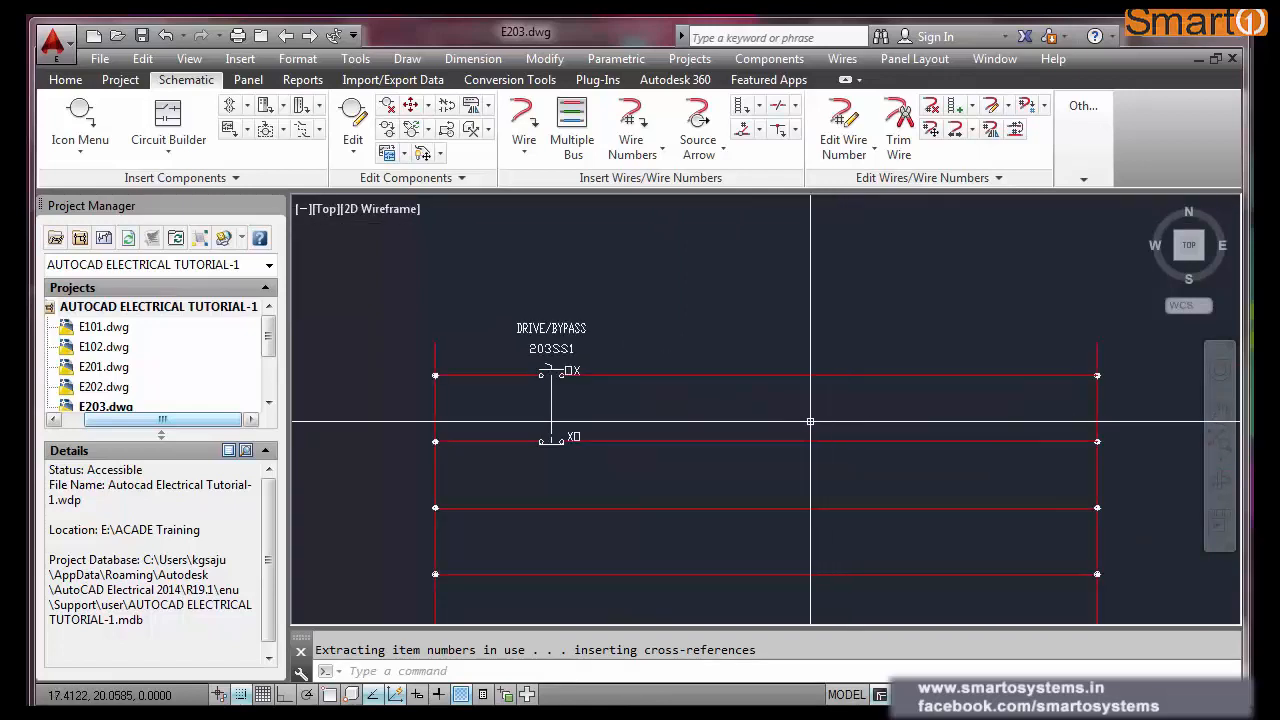
{"action": "left_click", "coordinate": [82, 118]}
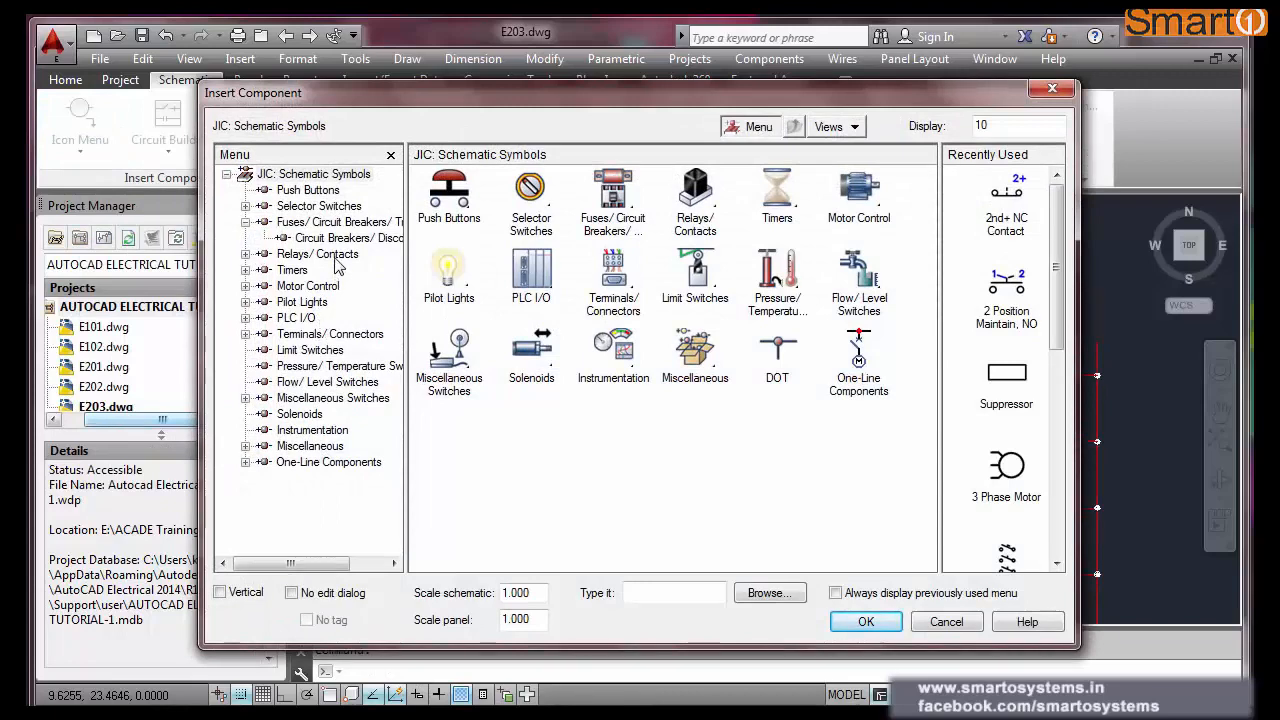
{"action": "left_click", "coordinate": [317, 254]}
{"action": "left_click", "coordinate": [450, 190]}
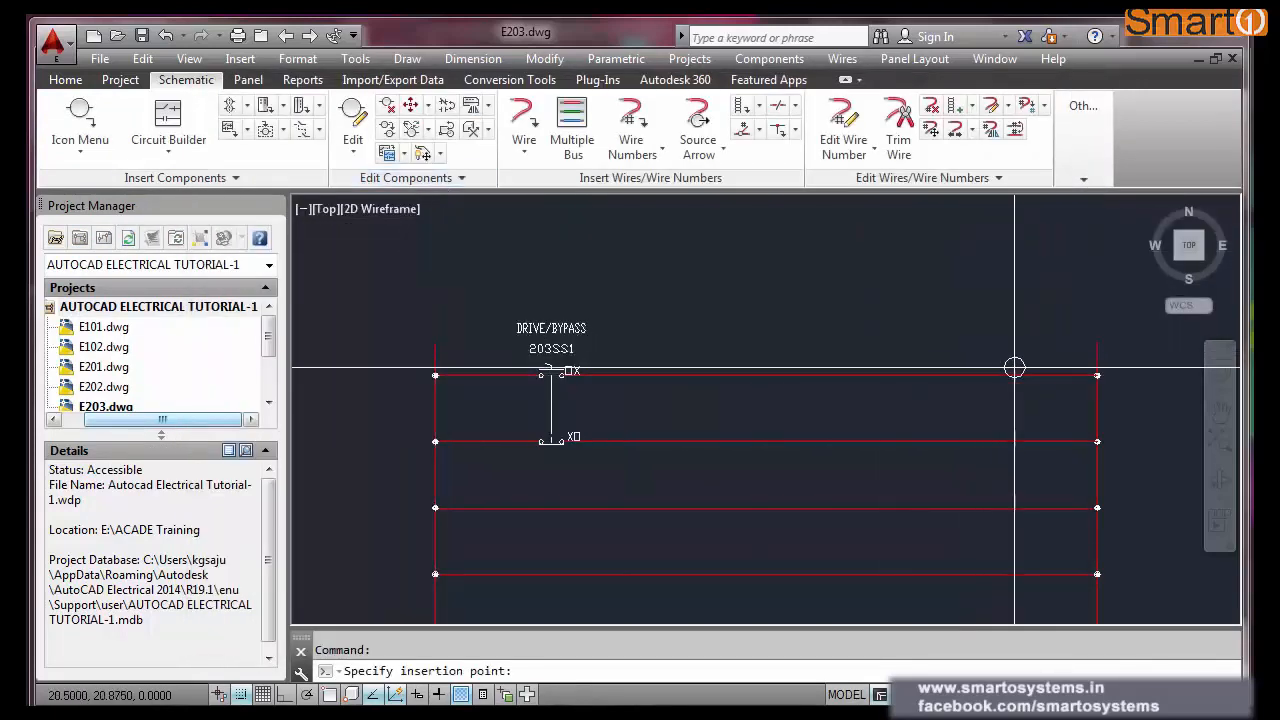
{"action": "left_click", "coordinate": [1047, 375]}
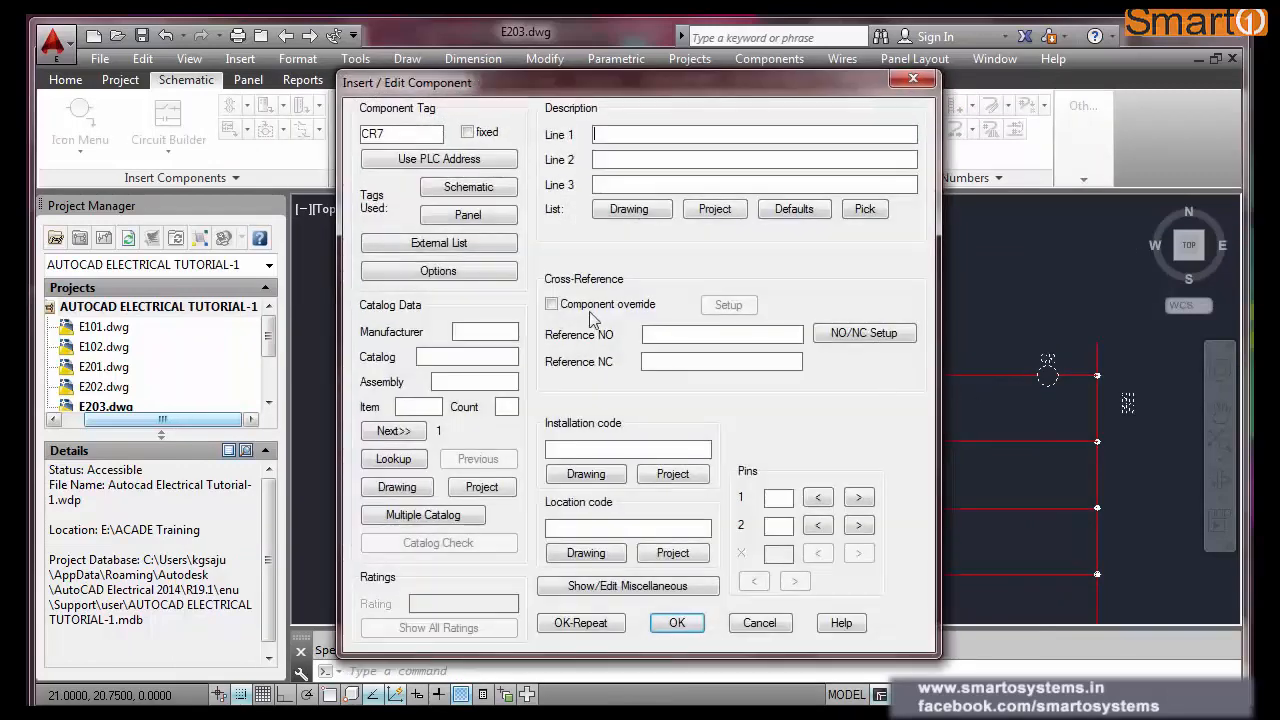
- Tag the new relay coil 203CR7 using the tag override format 203%F%N
{"action": "left_click", "coordinate": [459, 274]}
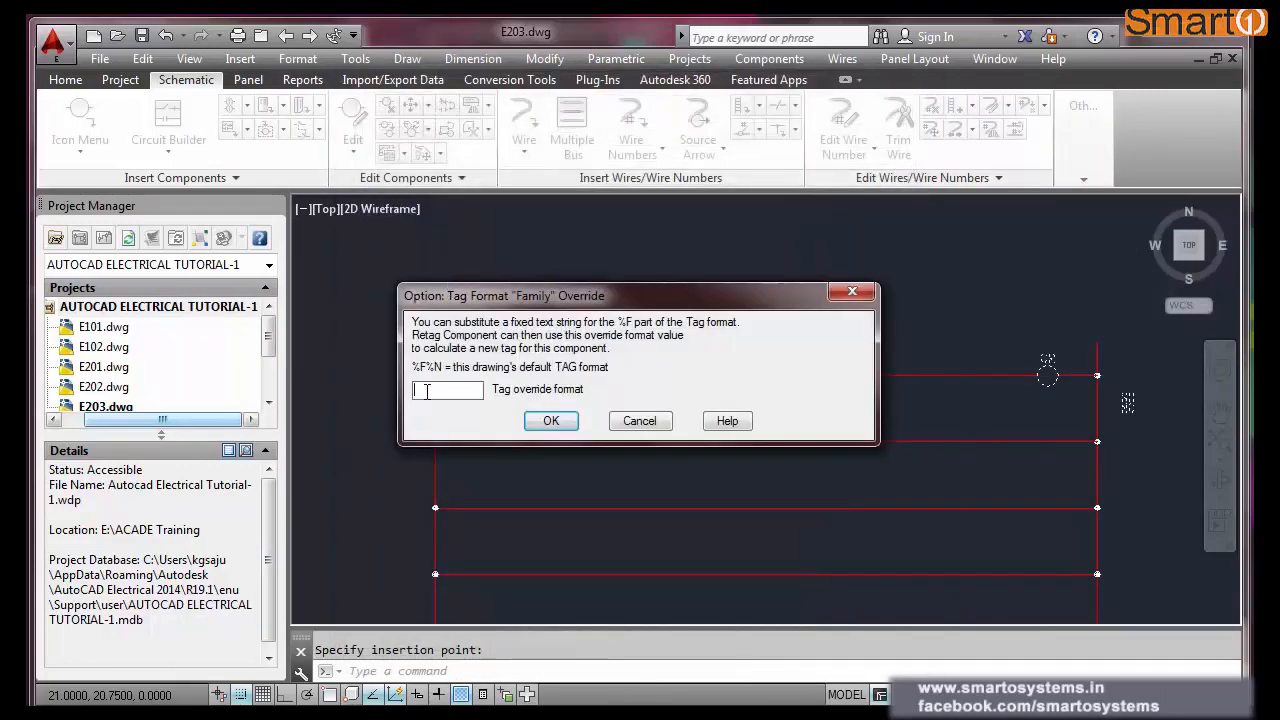
{"action": "type", "text": "203%F%N"}
{"action": "left_click", "coordinate": [551, 422]}
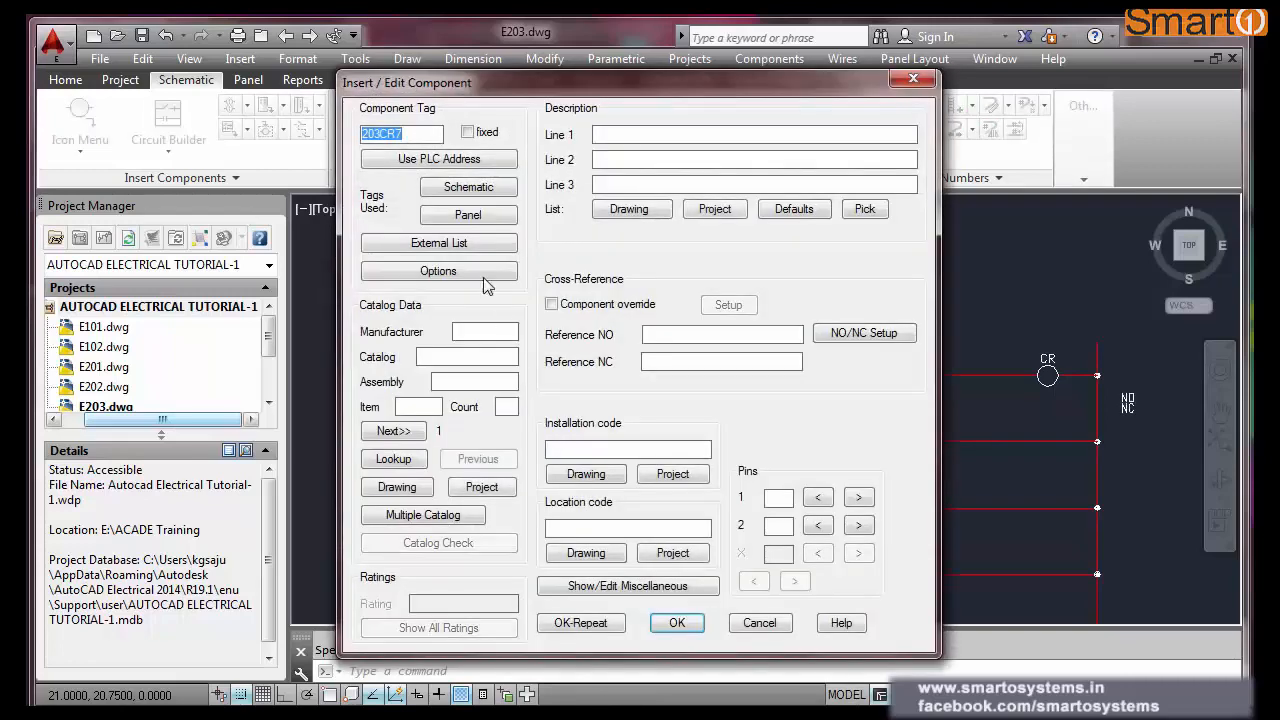
{"action": "left_click_drag", "start_coordinate": [396, 138], "coordinate": [424, 140]}
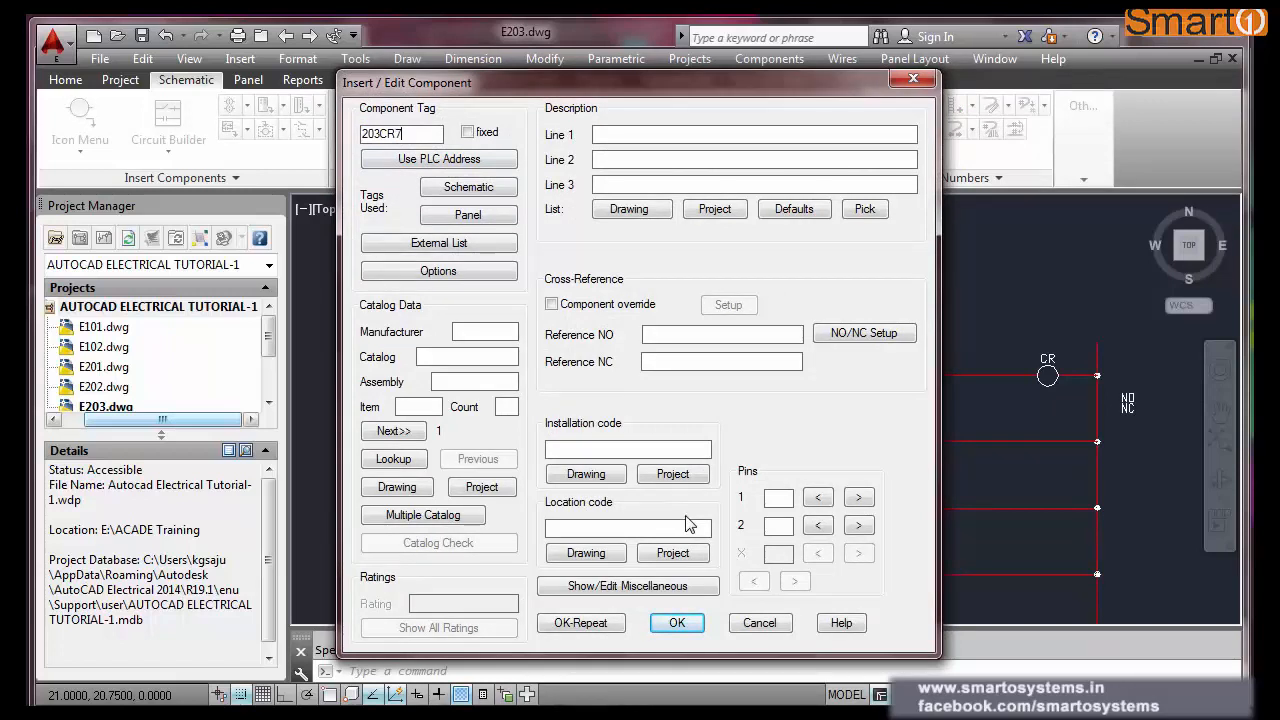
{"action": "left_click", "coordinate": [674, 623]}
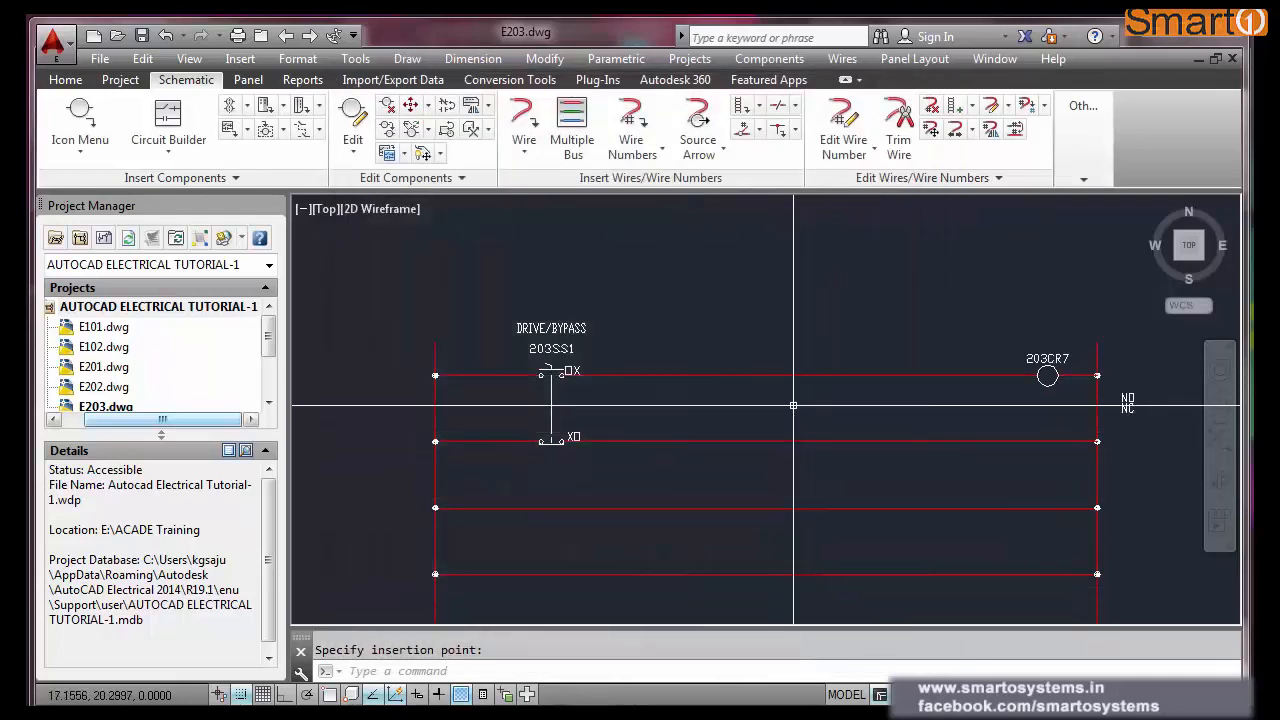
- Edit relay coil 203CR7 on the first rung to give it the description DRIVE SELECTION
{"action": "scroll", "coordinate": [929, 419], "scroll_direction": "up", "scroll_amount": 4}
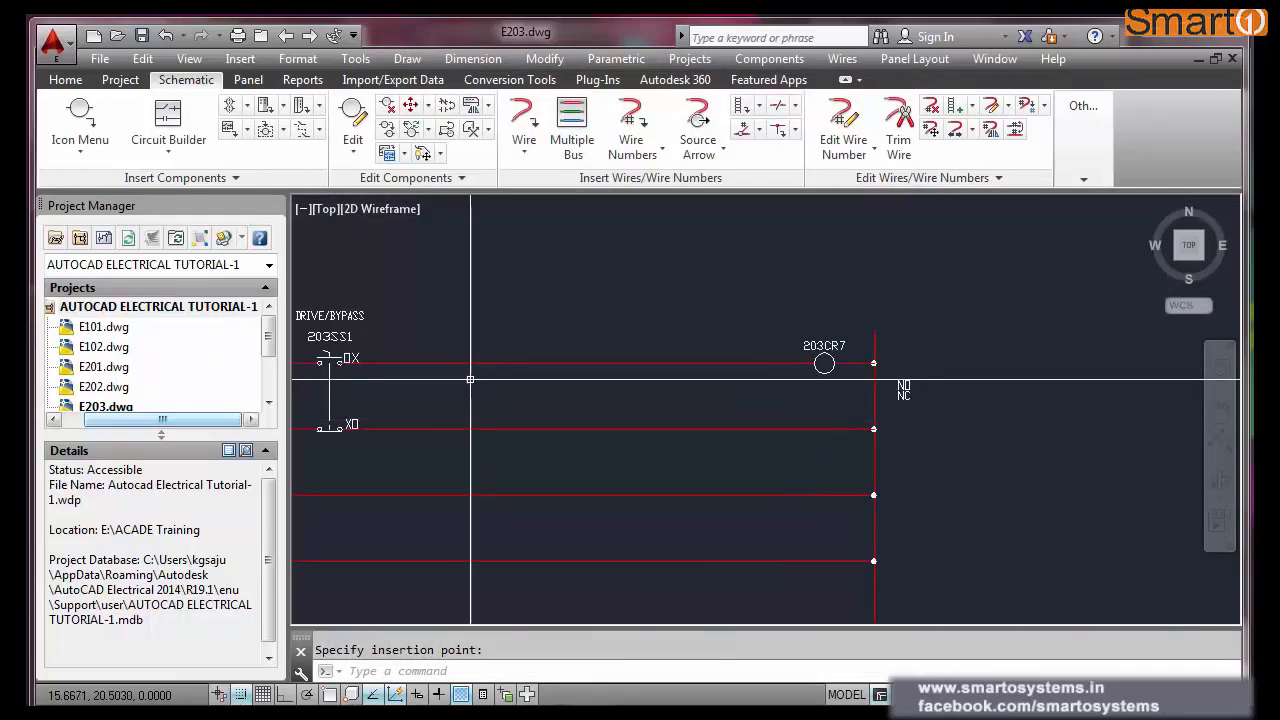
{"action": "left_click", "coordinate": [352, 120]}
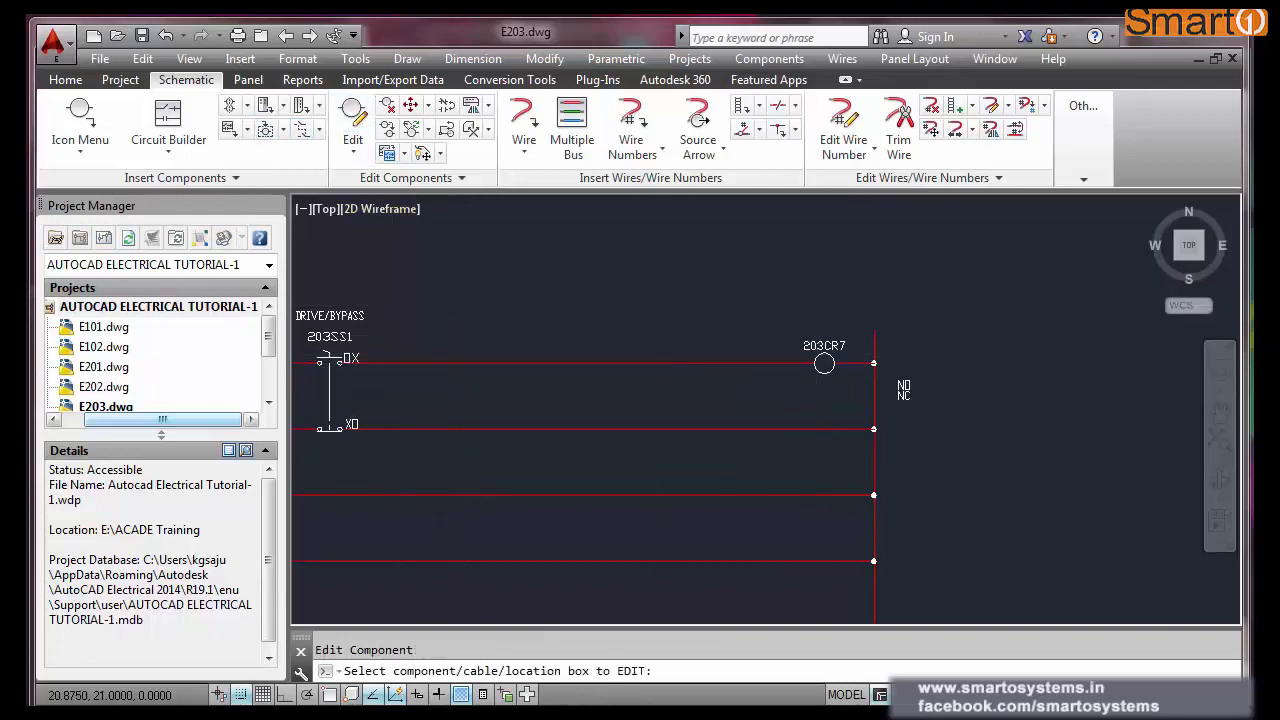
{"action": "left_click", "coordinate": [824, 363]}
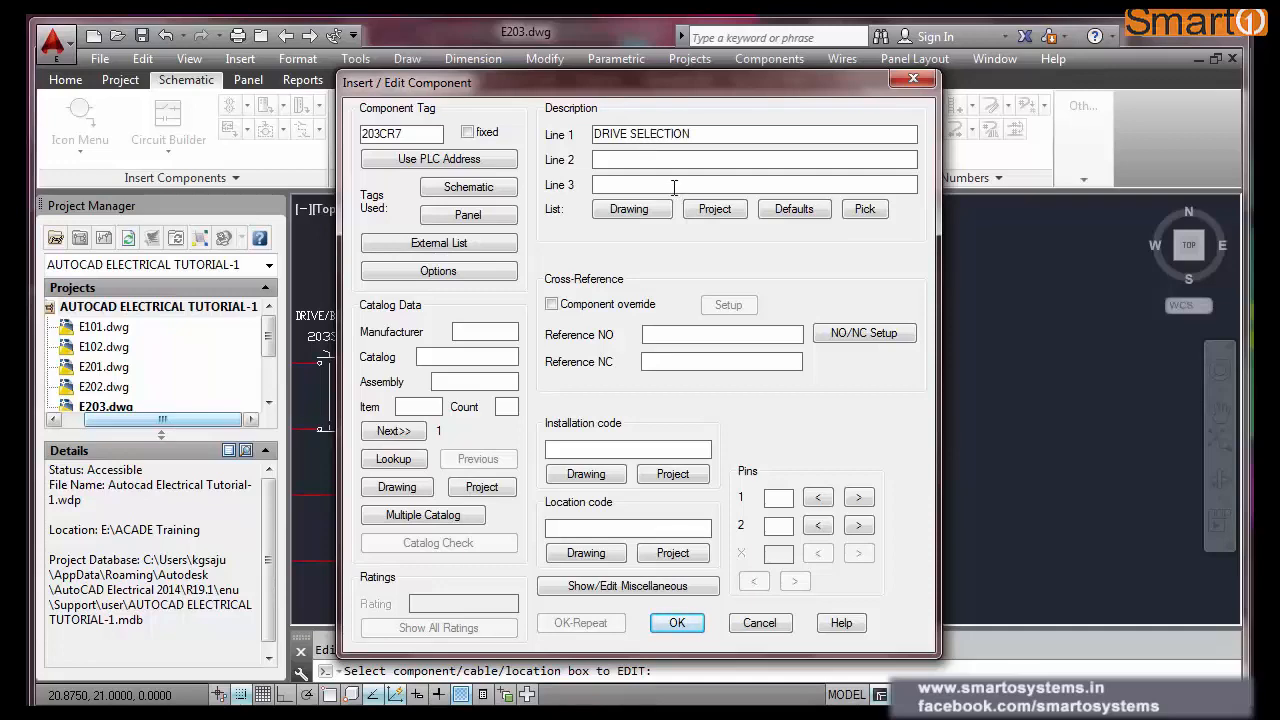
{"action": "right_click", "coordinate": [674, 187]}
{"action": "left_click", "coordinate": [677, 626]}
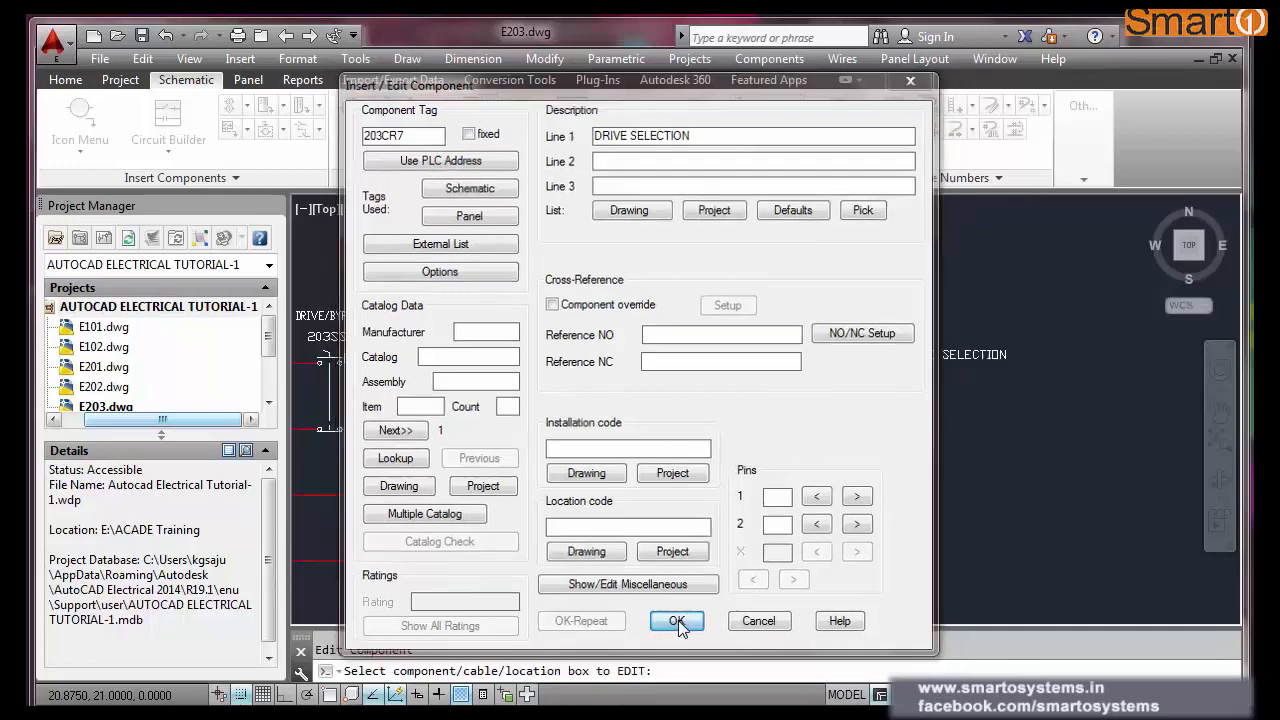
{"action": "left_click", "coordinate": [677, 626]}
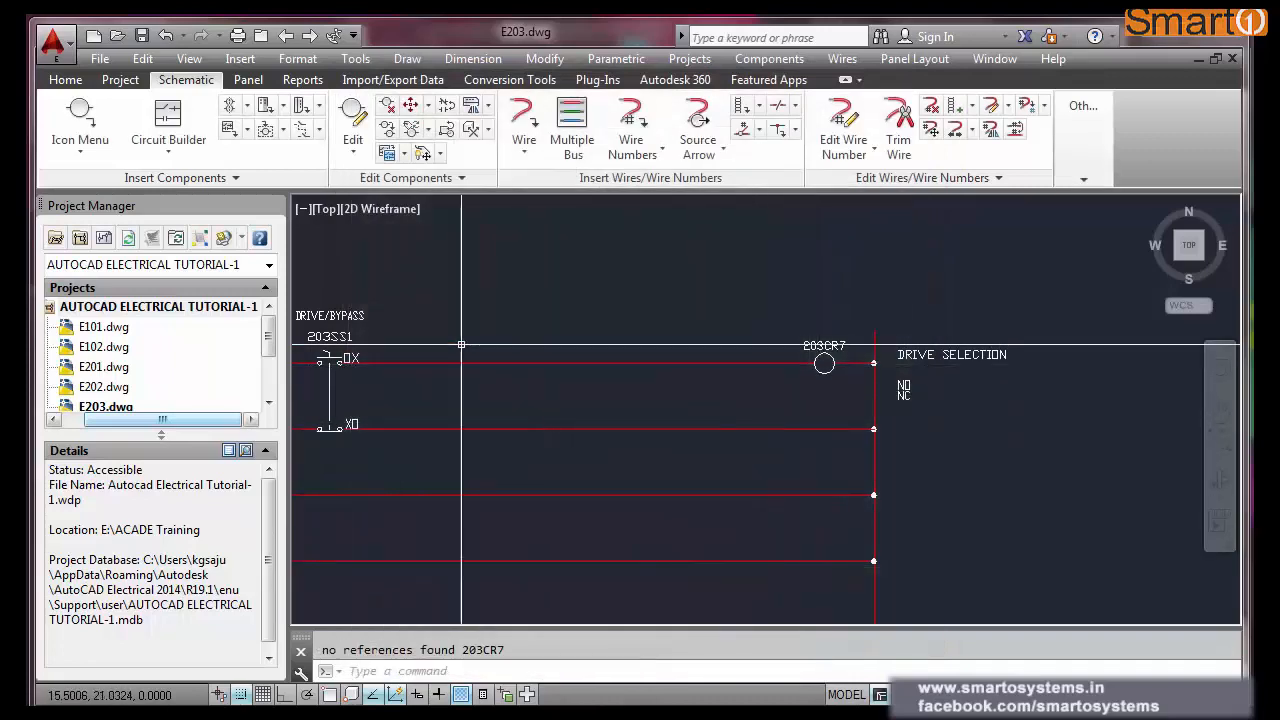
- Change the description of selector switch 203SS1 to BYPASS/ DRIVE and update its related contact to match
{"action": "key", "text": "Escape"}
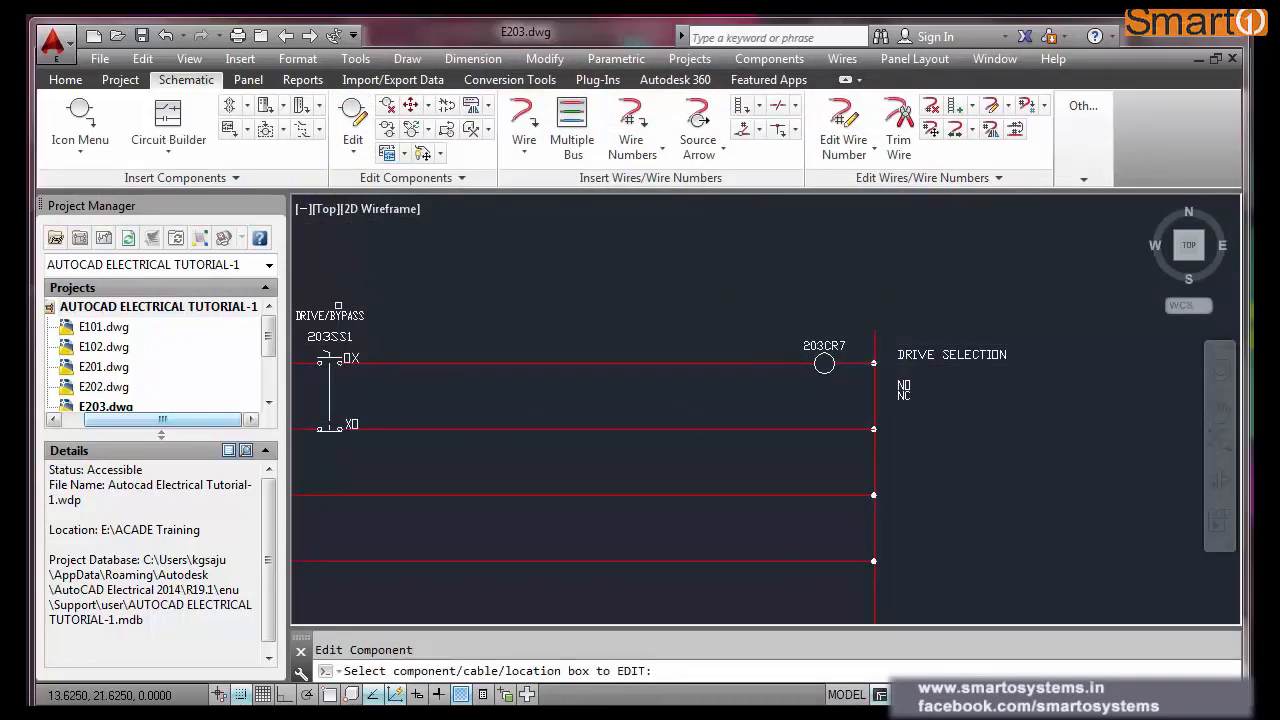
{"action": "left_click", "coordinate": [345, 330]}
{"action": "left_click_drag", "start_coordinate": [624, 139], "coordinate": [568, 143]}
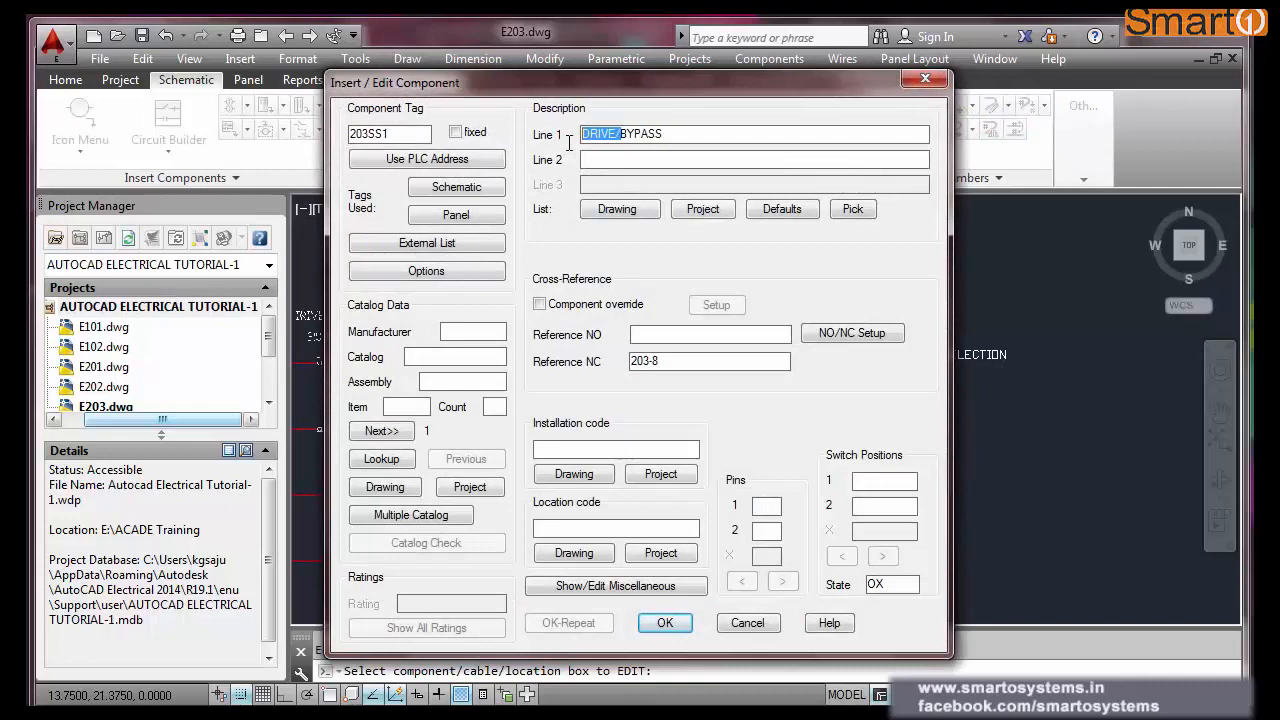
{"action": "key", "text": "Delete"}
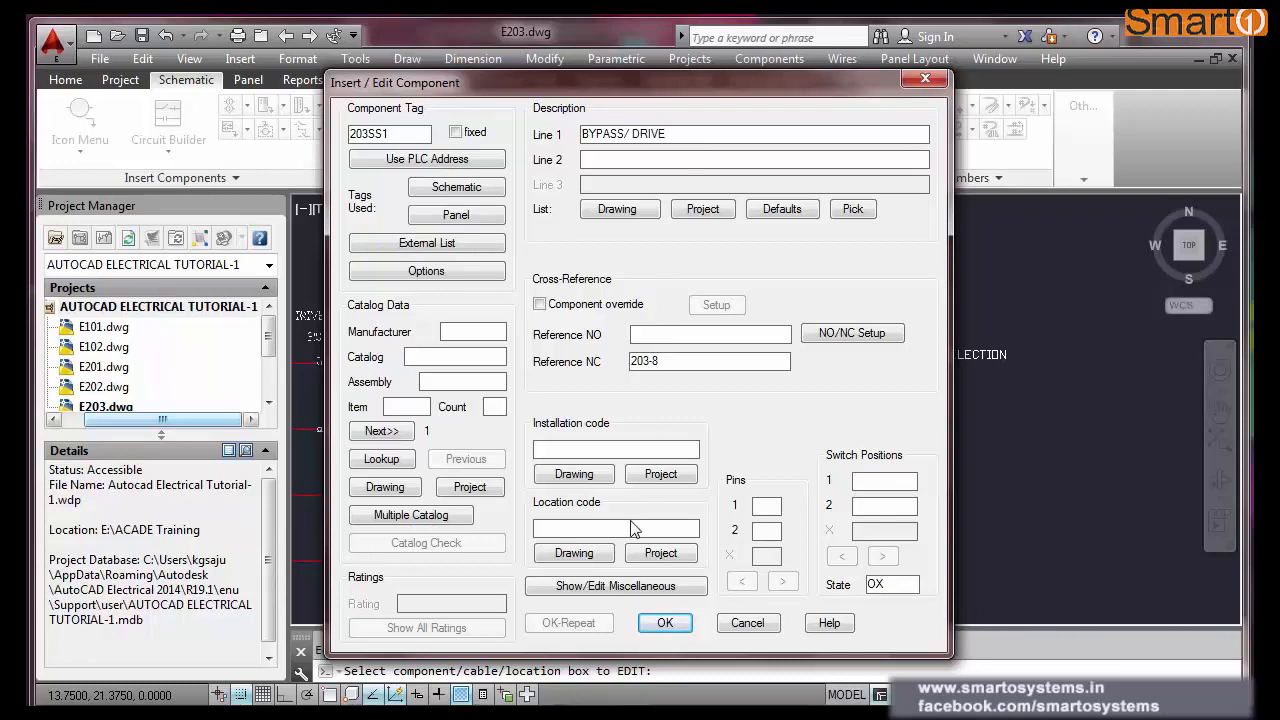
{"action": "left_click", "coordinate": [662, 623]}
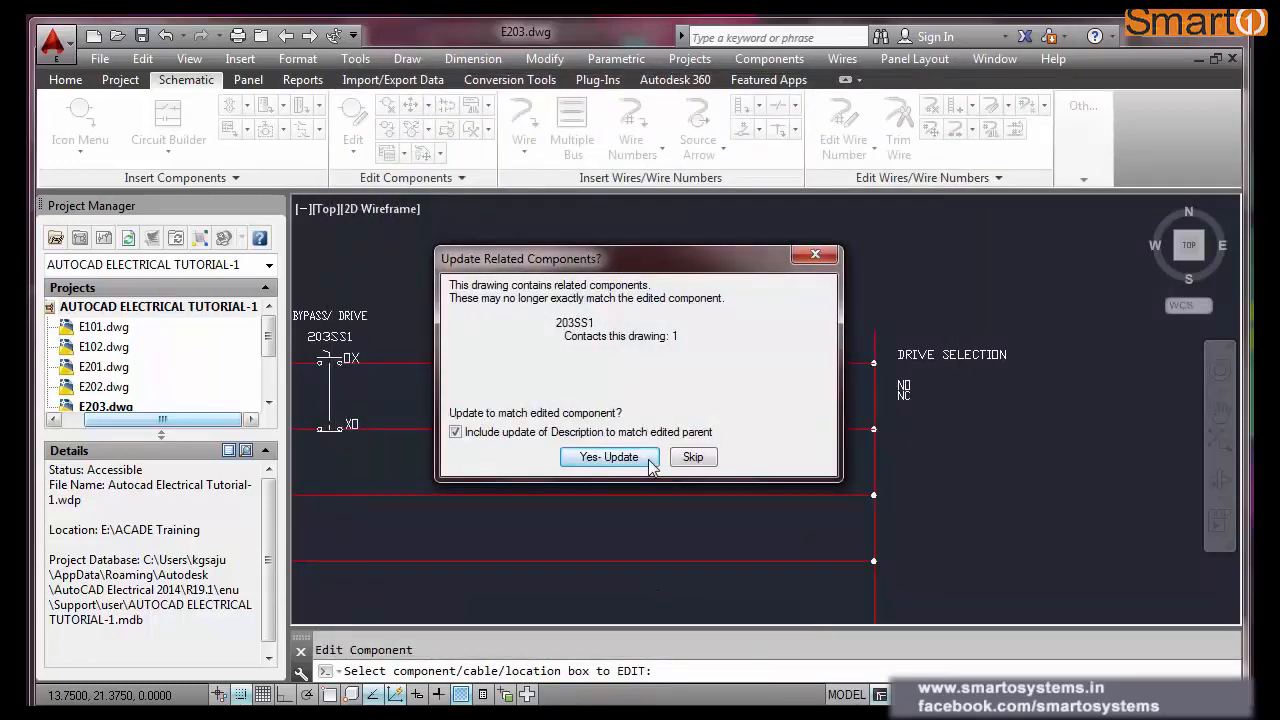
{"action": "left_click", "coordinate": [610, 457]}
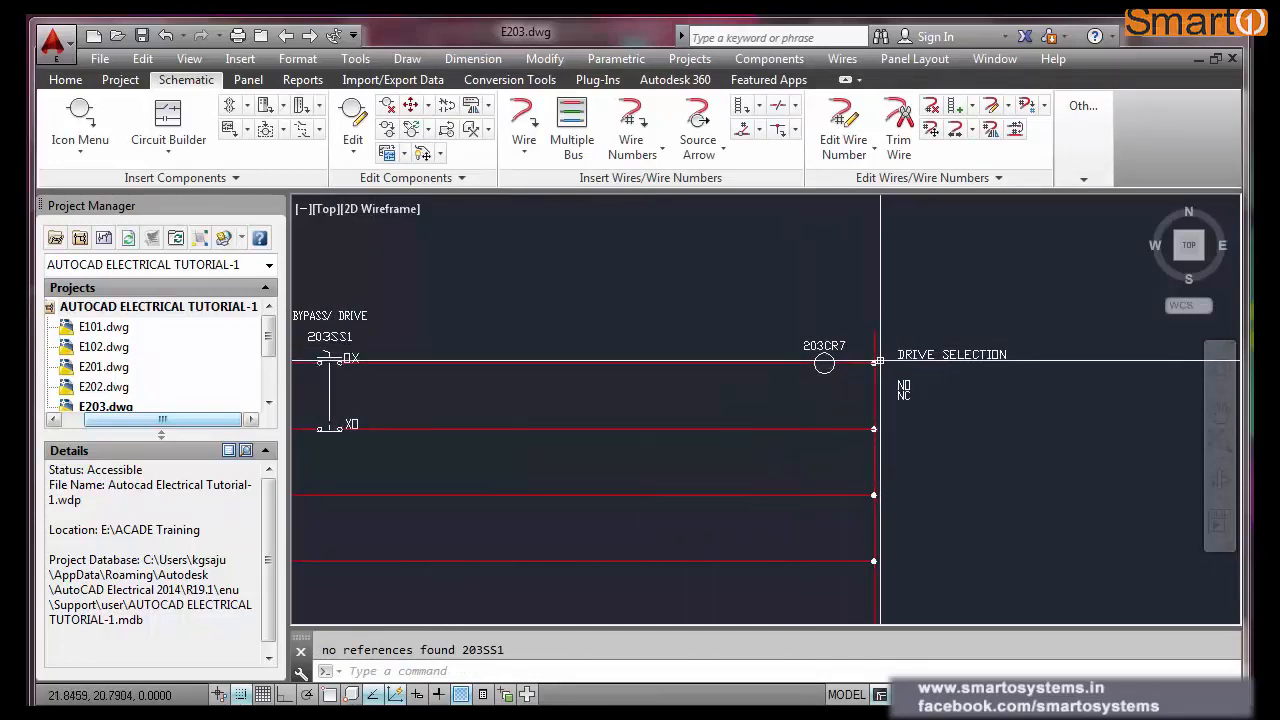
{"action": "left_click", "coordinate": [84, 126]}
{"action": "key", "text": "Escape"}
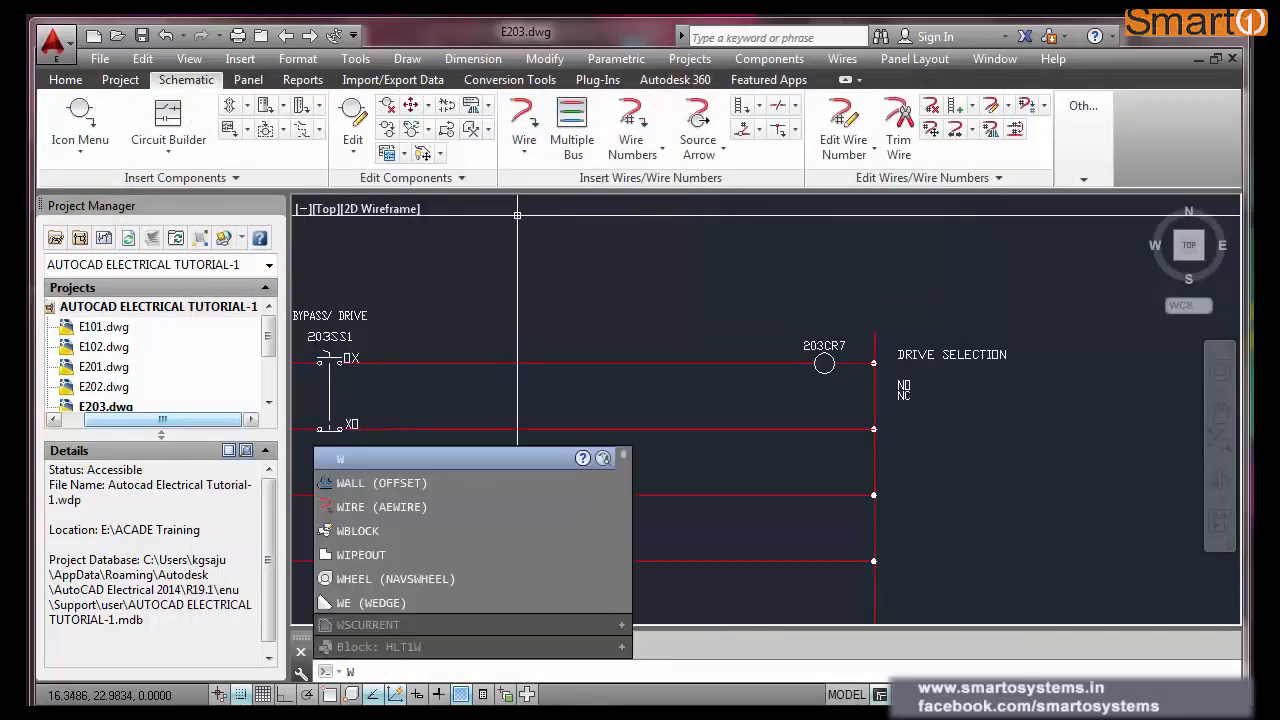
{"action": "key", "text": "Escape"}
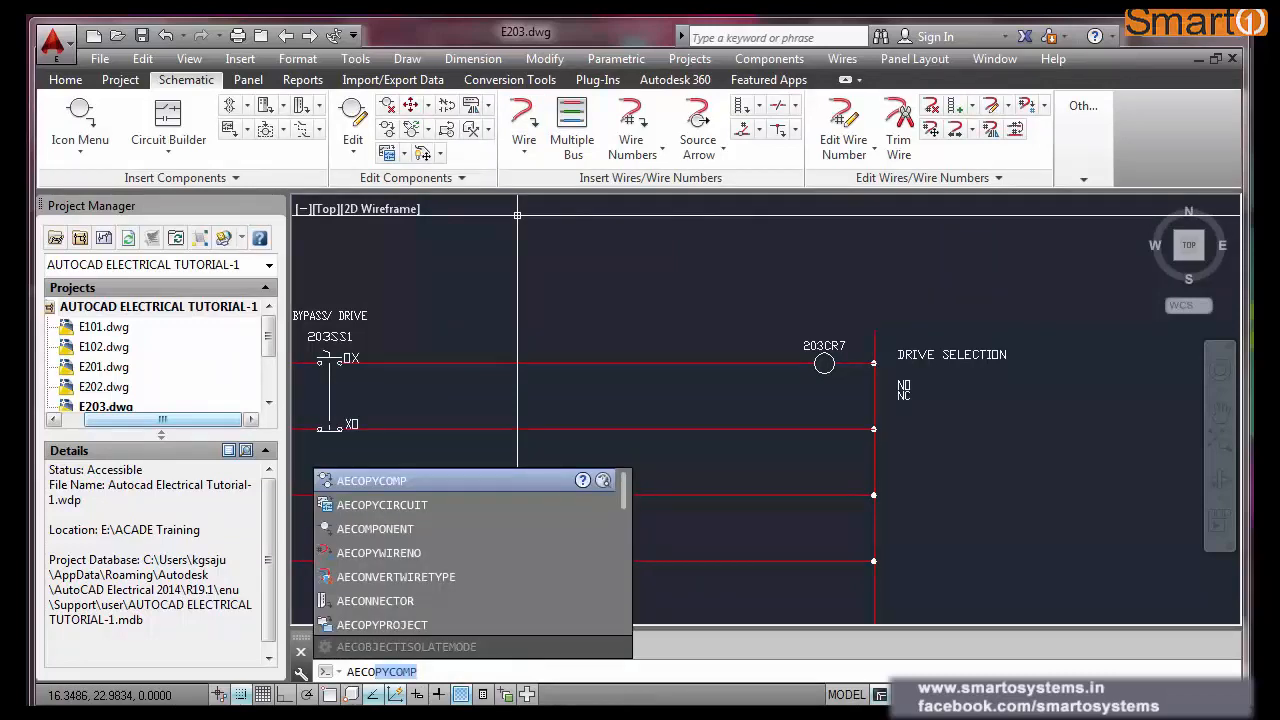
- Copy relay coil 203CR7 with the AECOPYCOMP command onto the second rung directly below it
{"action": "key", "text": "Return"}
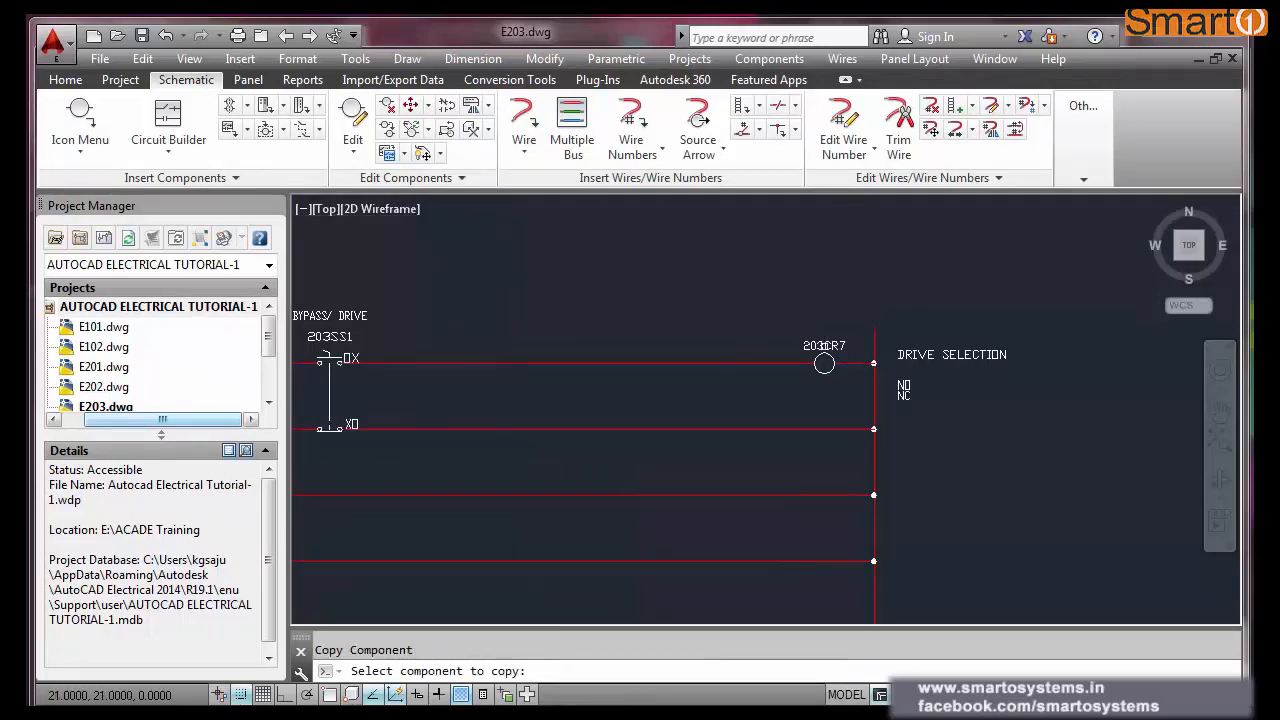
{"action": "left_click", "coordinate": [824, 363]}
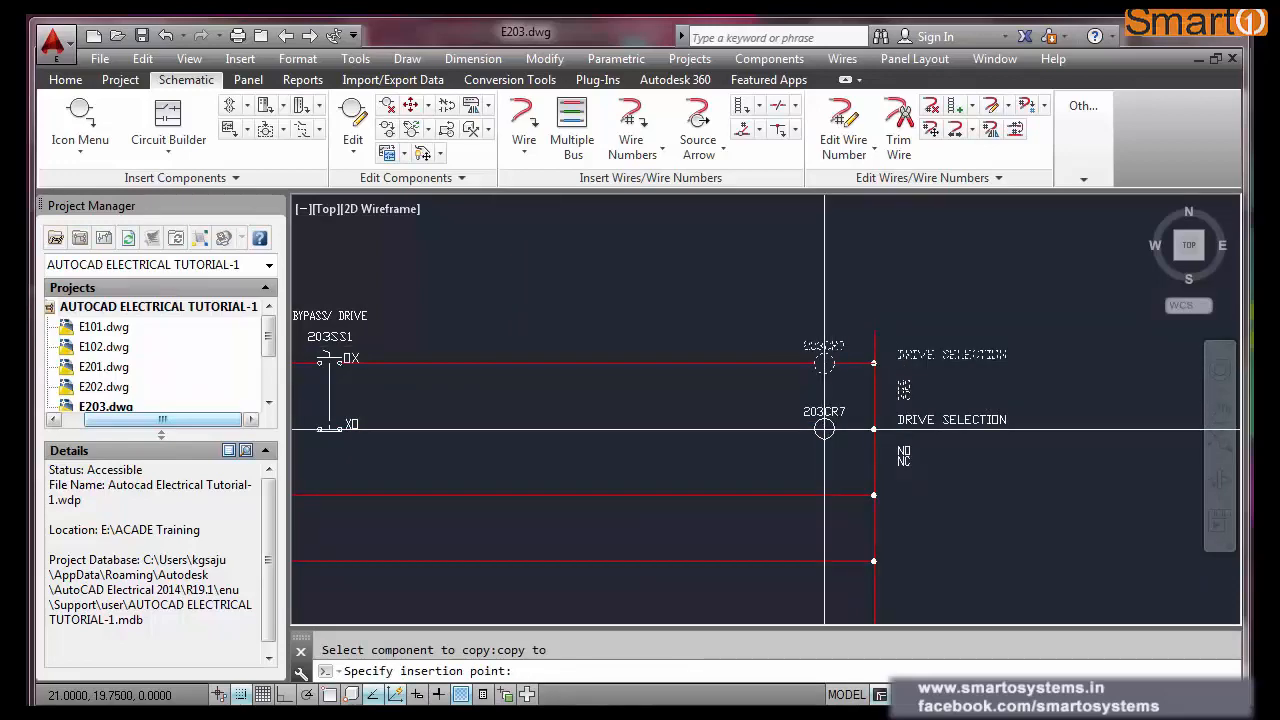
{"action": "left_click", "coordinate": [824, 429]}
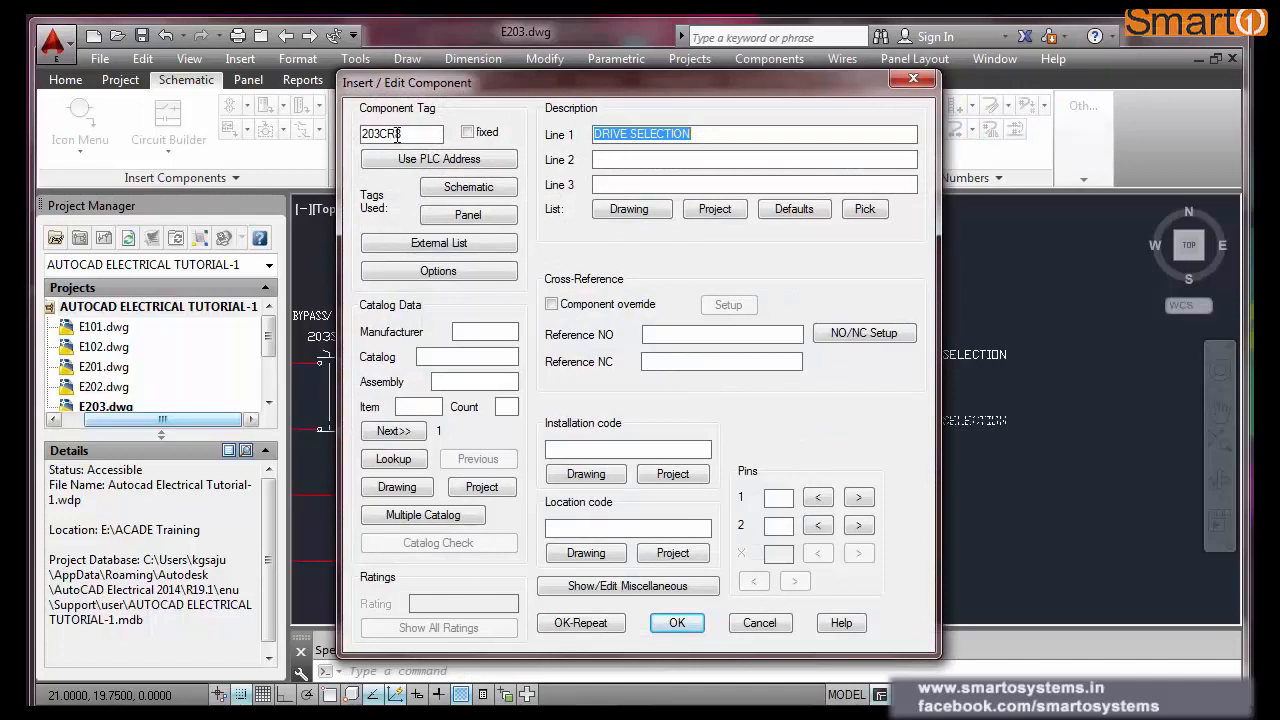
- Set the copied coil's description to BYPASS SELECTION and accept the component tag 203CR8
{"action": "left_click", "coordinate": [627, 134]}
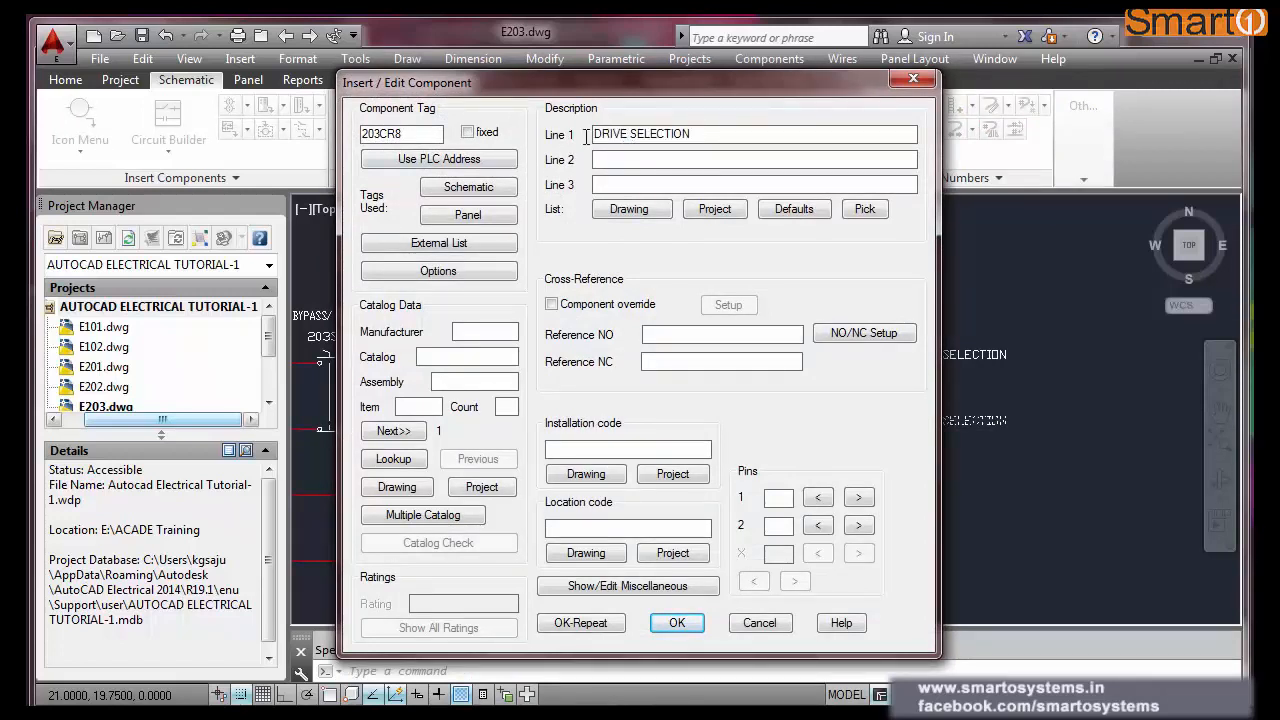
{"action": "key", "text": "shift+Home"}
{"action": "type", "text": "BYPASS"}
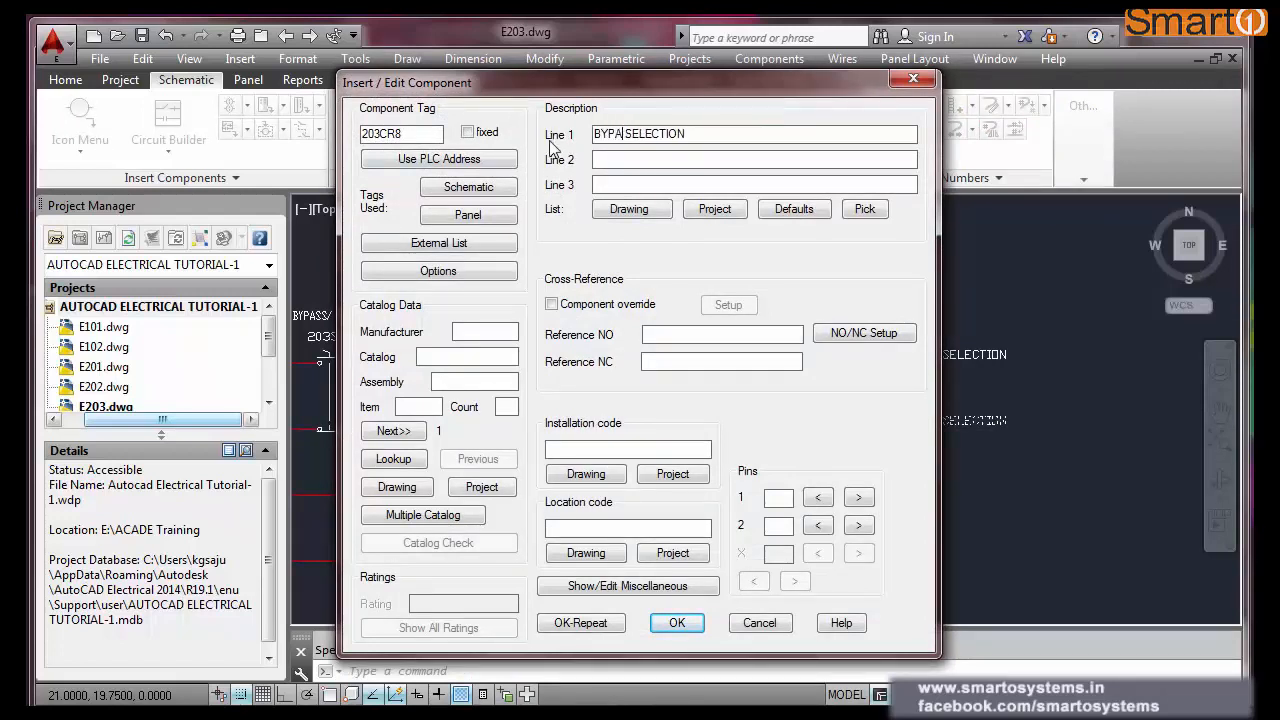
{"action": "left_click", "coordinate": [677, 628]}
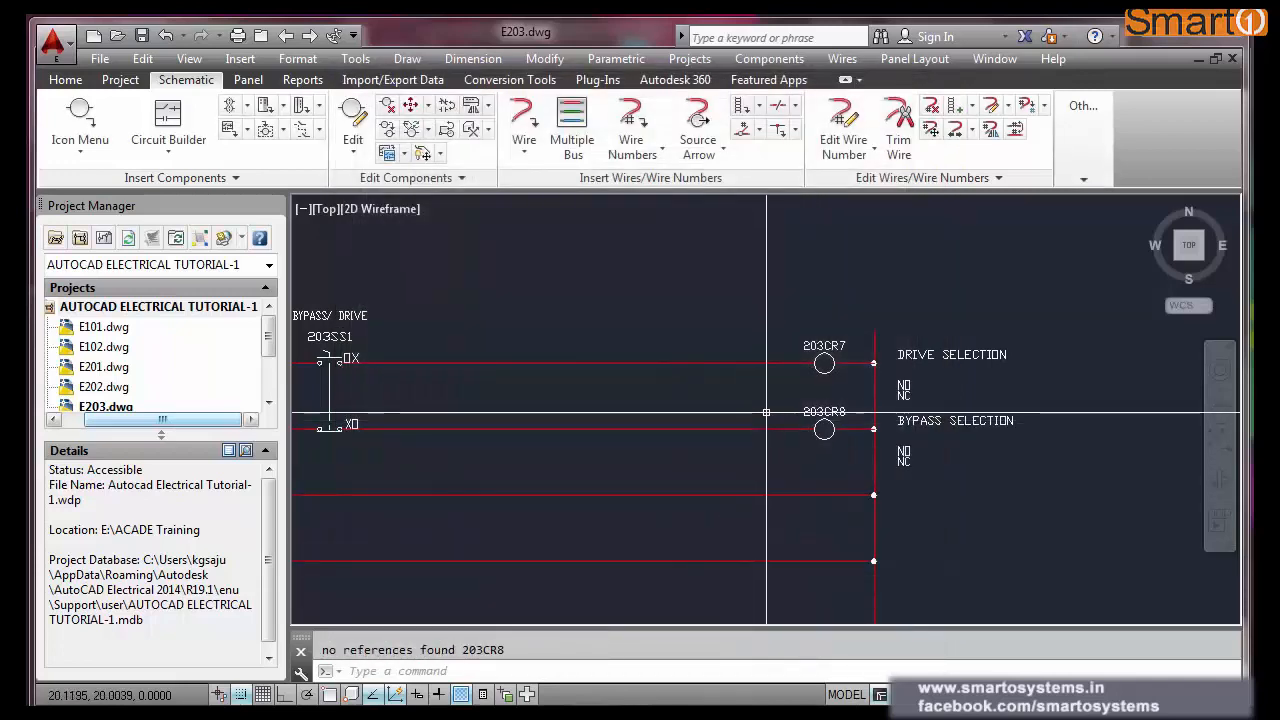
{"action": "scroll", "coordinate": [766, 412], "scroll_direction": "down", "scroll_amount": 2}
{"action": "scroll", "coordinate": [533, 443], "scroll_direction": "up", "scroll_amount": 2}
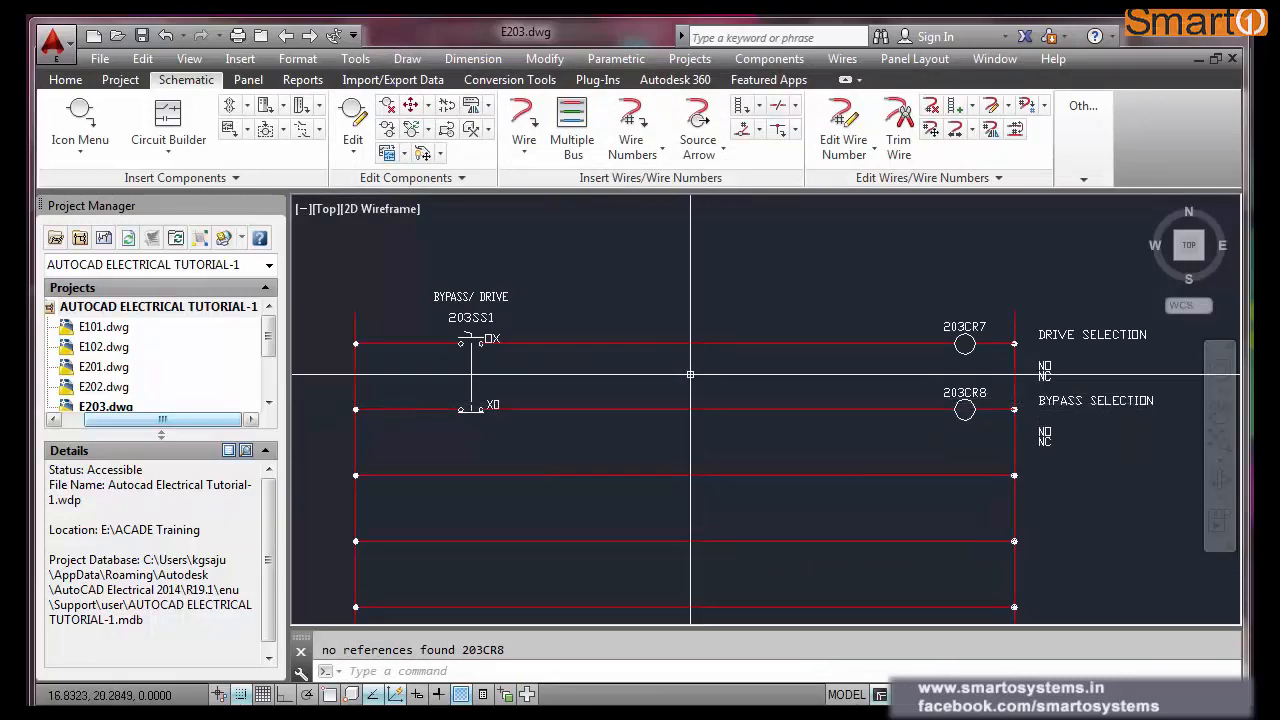
{"action": "scroll", "coordinate": [690, 374], "scroll_direction": "down", "scroll_amount": 2}
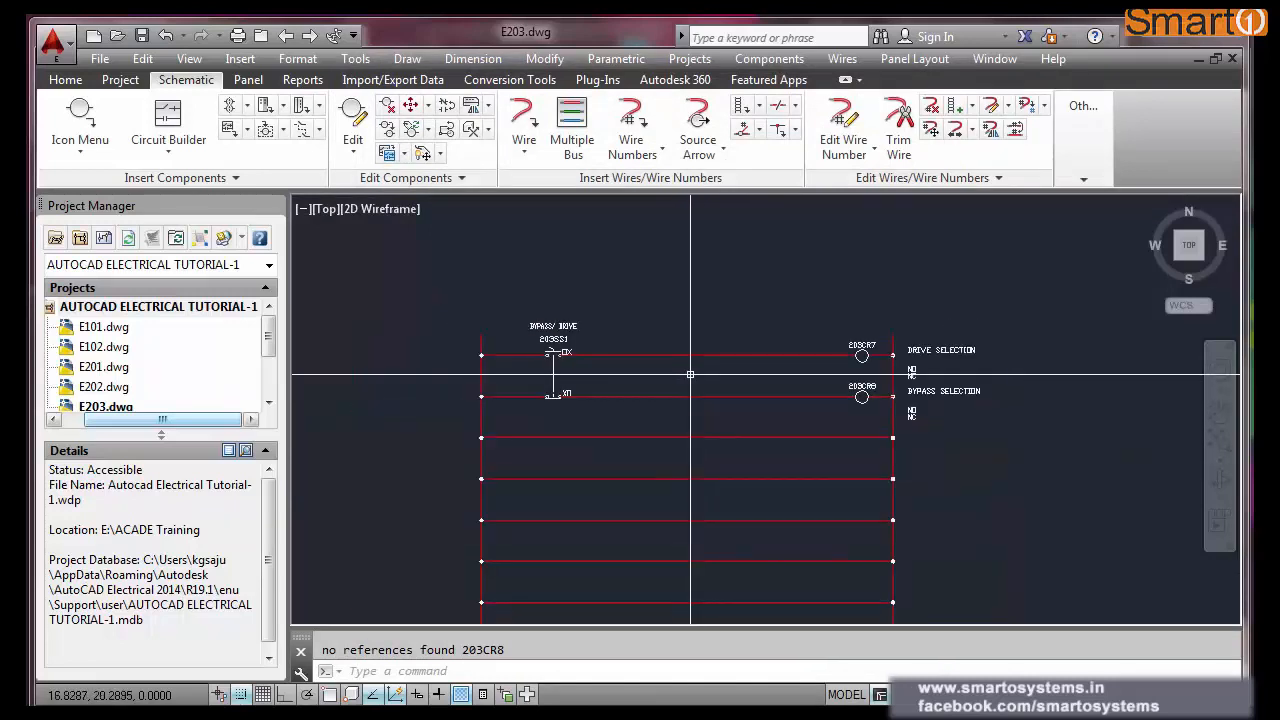
{"action": "scroll", "coordinate": [926, 470], "scroll_direction": "up", "scroll_amount": 2}
{"action": "scroll", "coordinate": [926, 470], "scroll_direction": "down", "scroll_amount": 3}
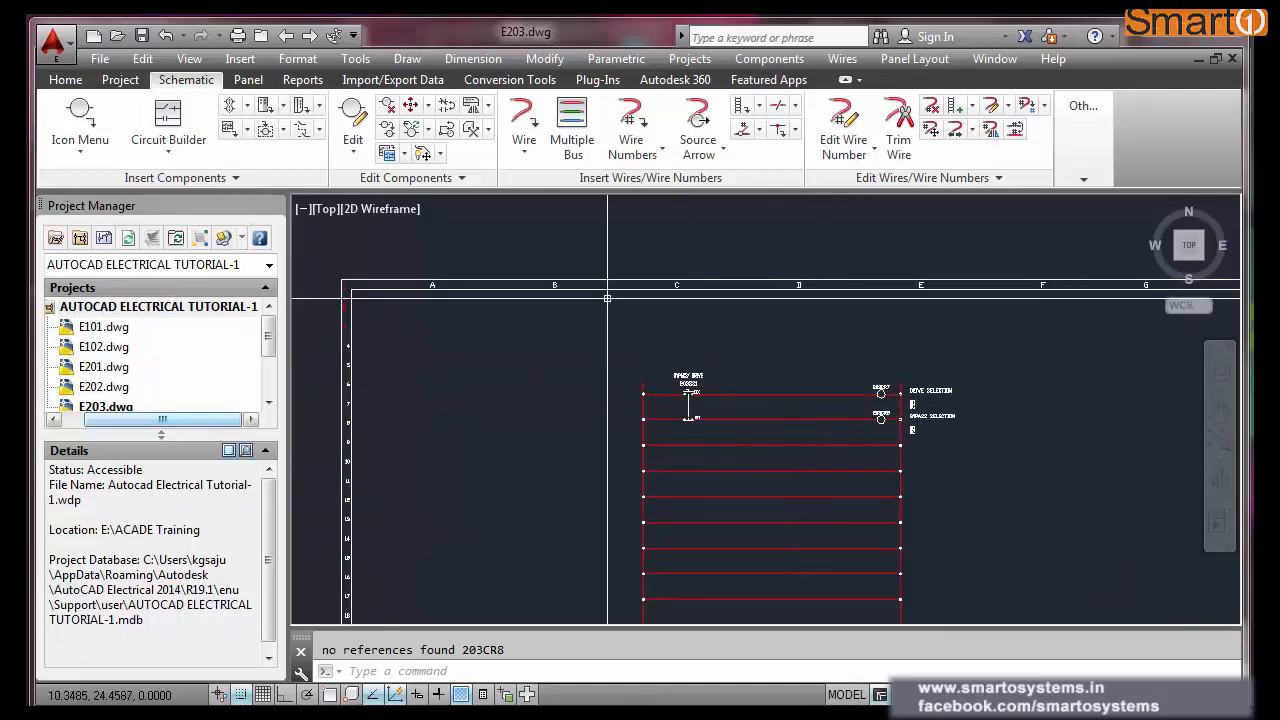
{"action": "scroll", "coordinate": [720, 344], "scroll_direction": "down", "scroll_amount": 3}
- Insert a Motor Starter Coil symbol on the third rung, directly below relay coil 203CR8
{"action": "scroll", "coordinate": [690, 347], "scroll_direction": "up", "scroll_amount": 5}
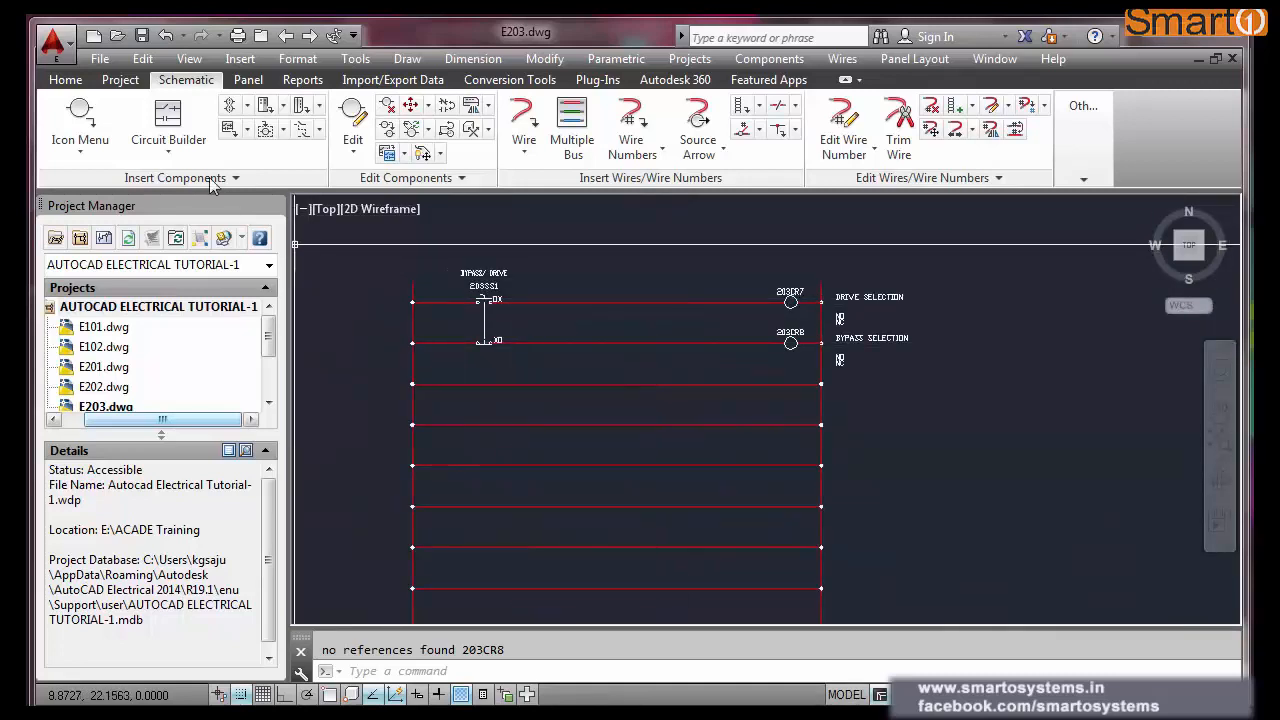
{"action": "left_click", "coordinate": [80, 112]}
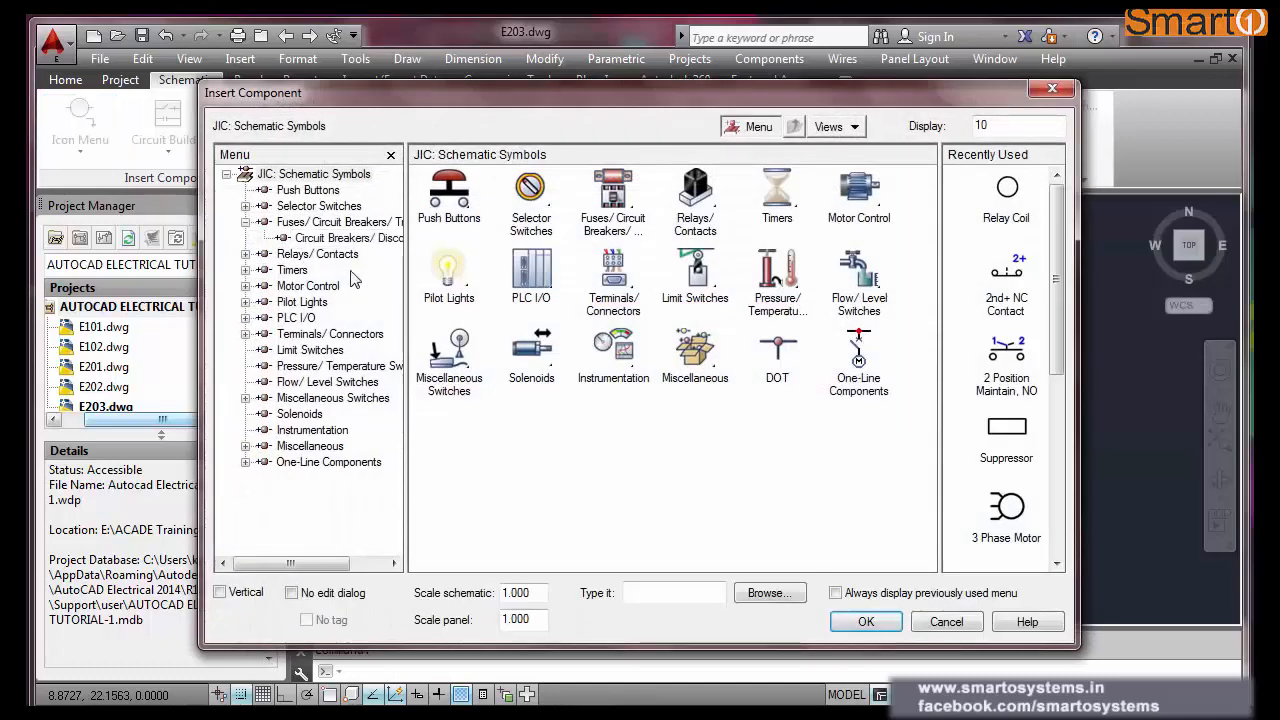
{"action": "left_click", "coordinate": [335, 254]}
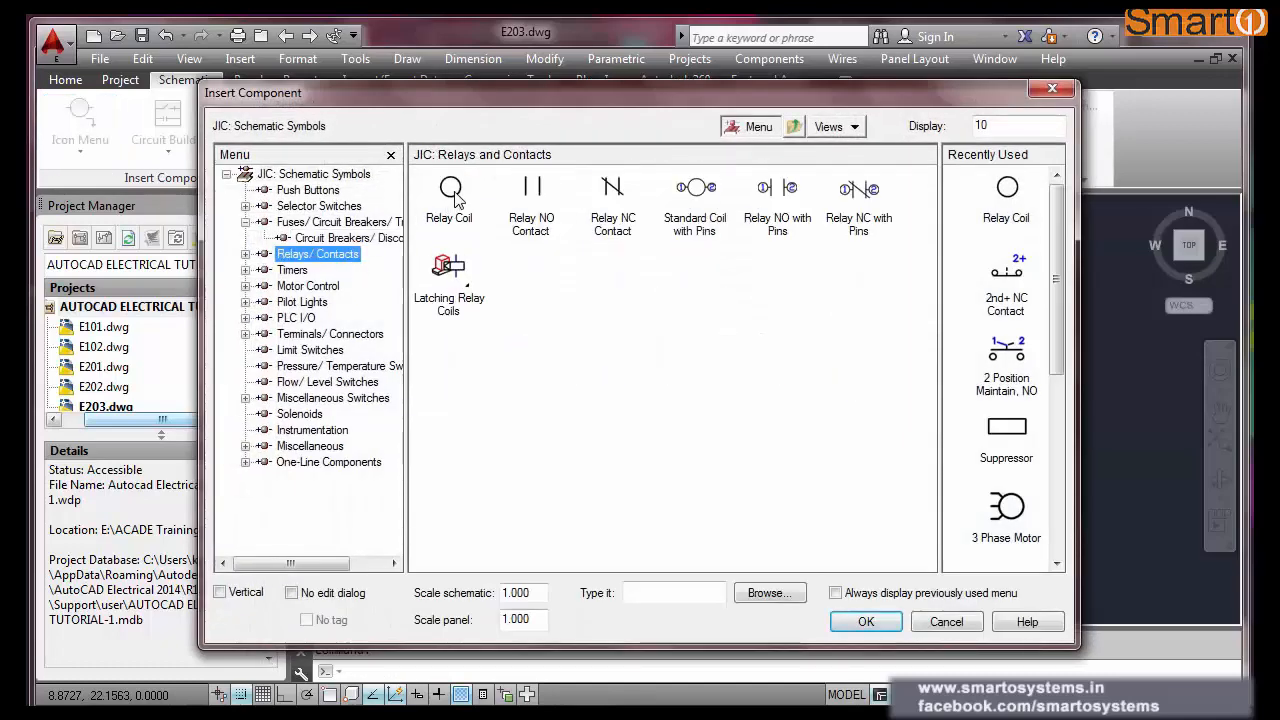
{"action": "left_click", "coordinate": [321, 288]}
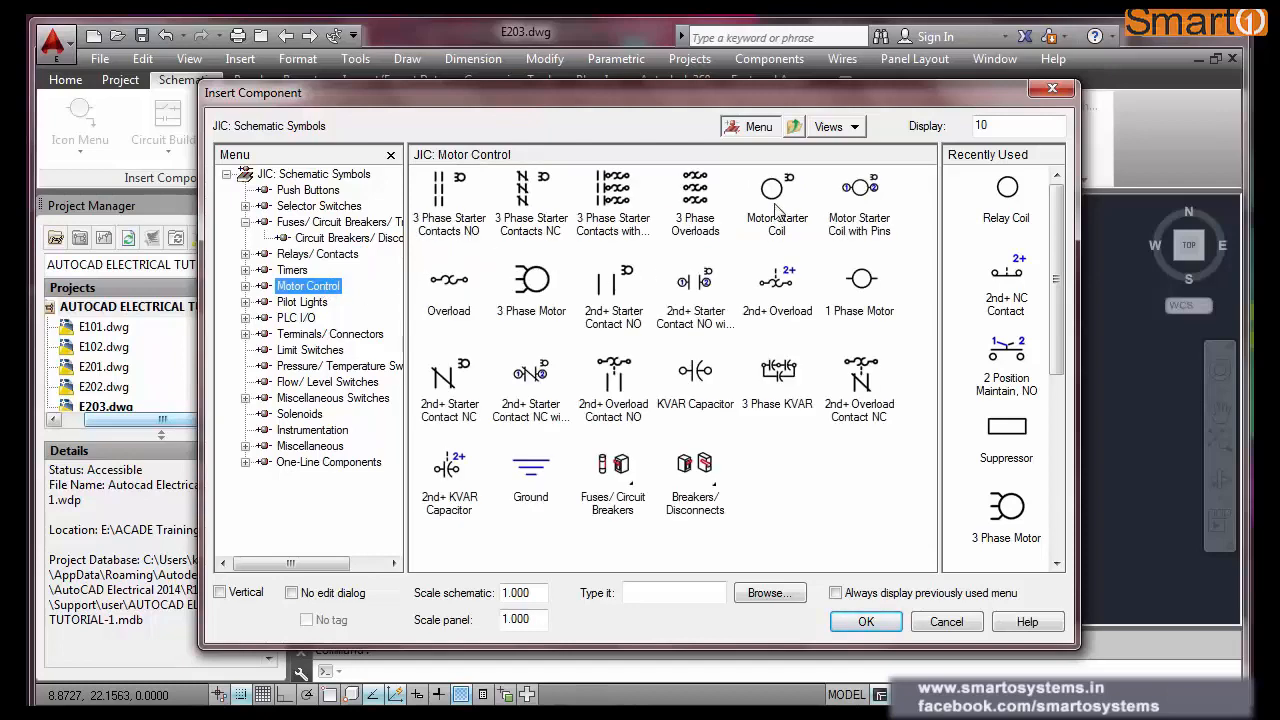
{"action": "left_click", "coordinate": [776, 195]}
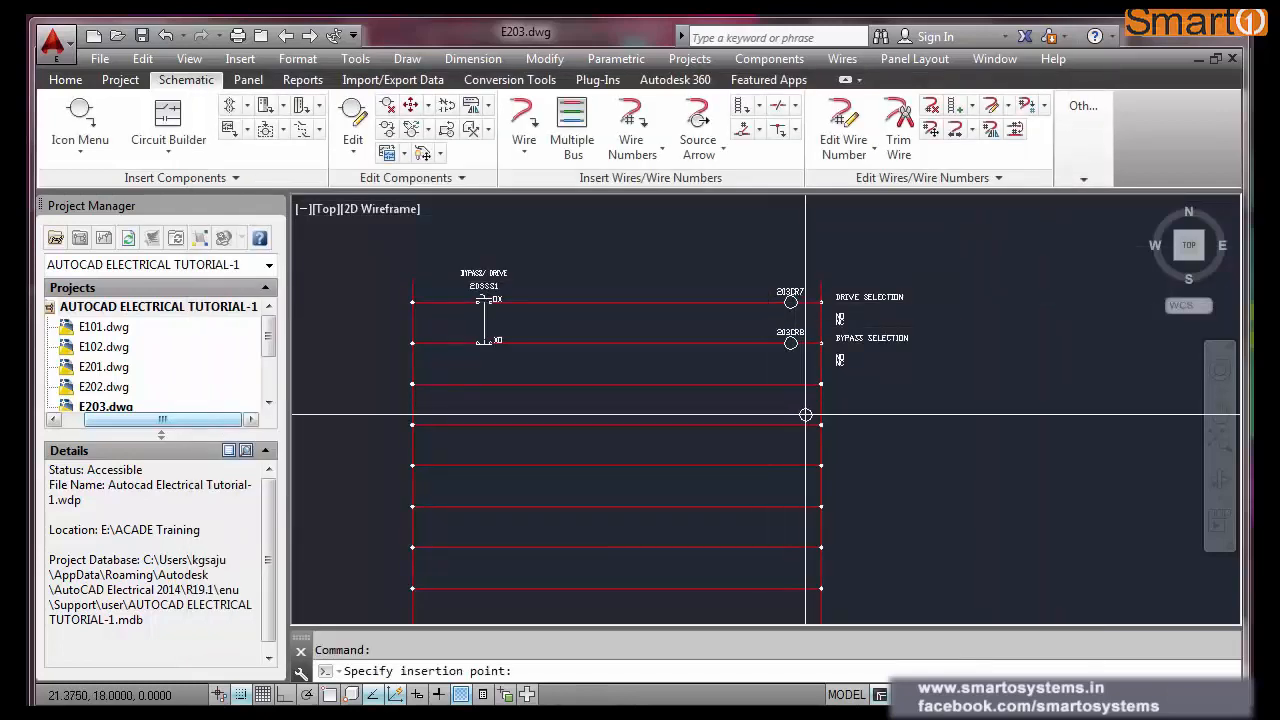
{"action": "left_click", "coordinate": [790, 384]}
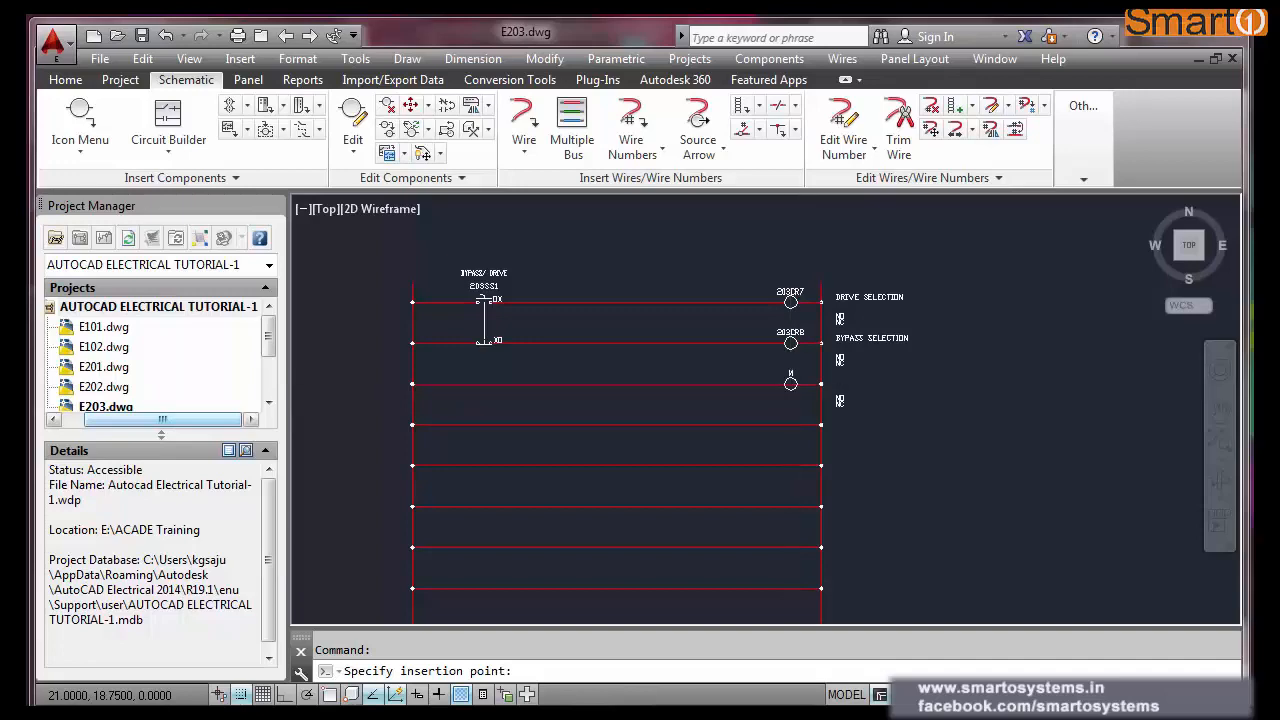
- Override the new starter coil's tag format with 203%F%N and accept the component tag 203C1, continuing with repeated insertion
{"action": "left_click", "coordinate": [437, 272]}
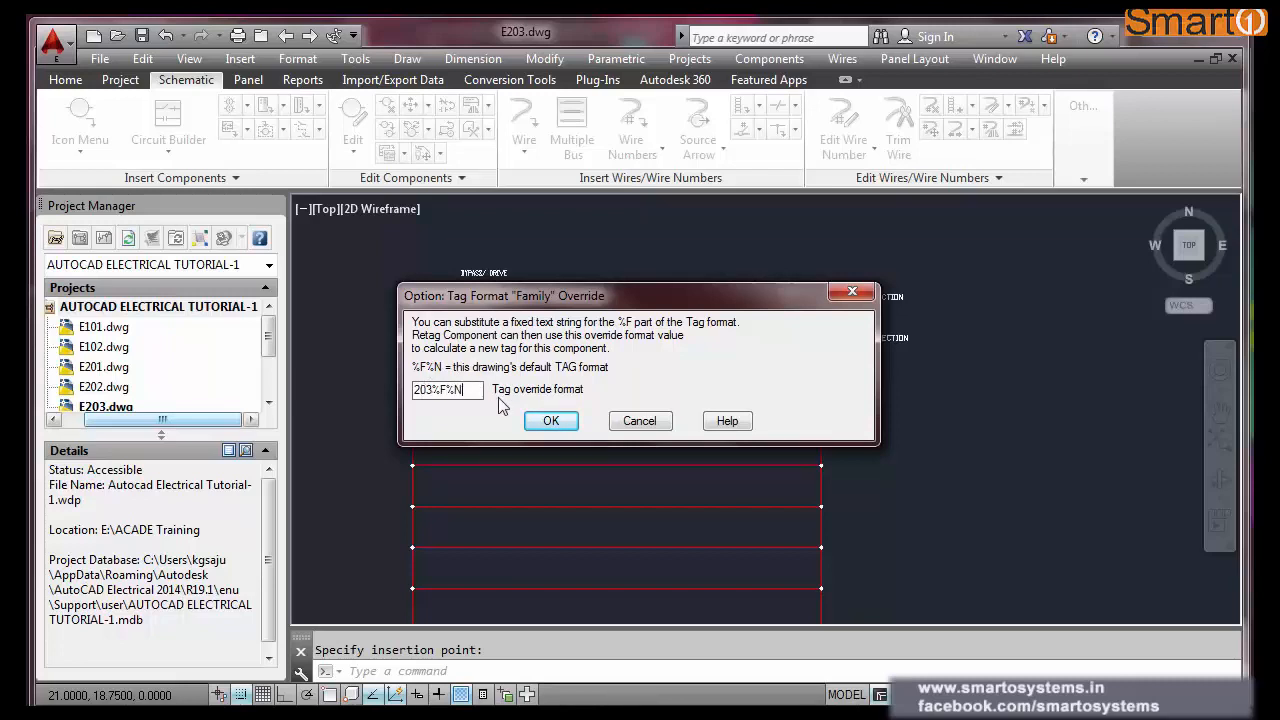
{"action": "left_click", "coordinate": [549, 421]}
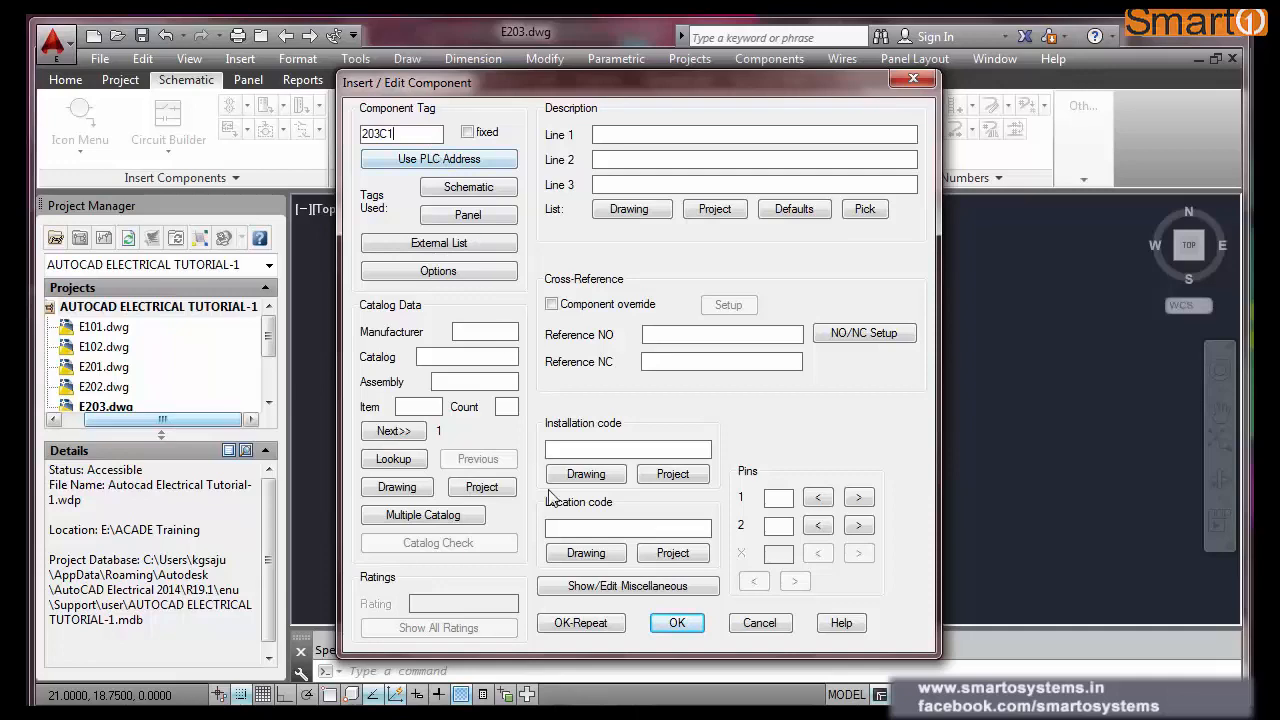
{"action": "left_click", "coordinate": [585, 622]}
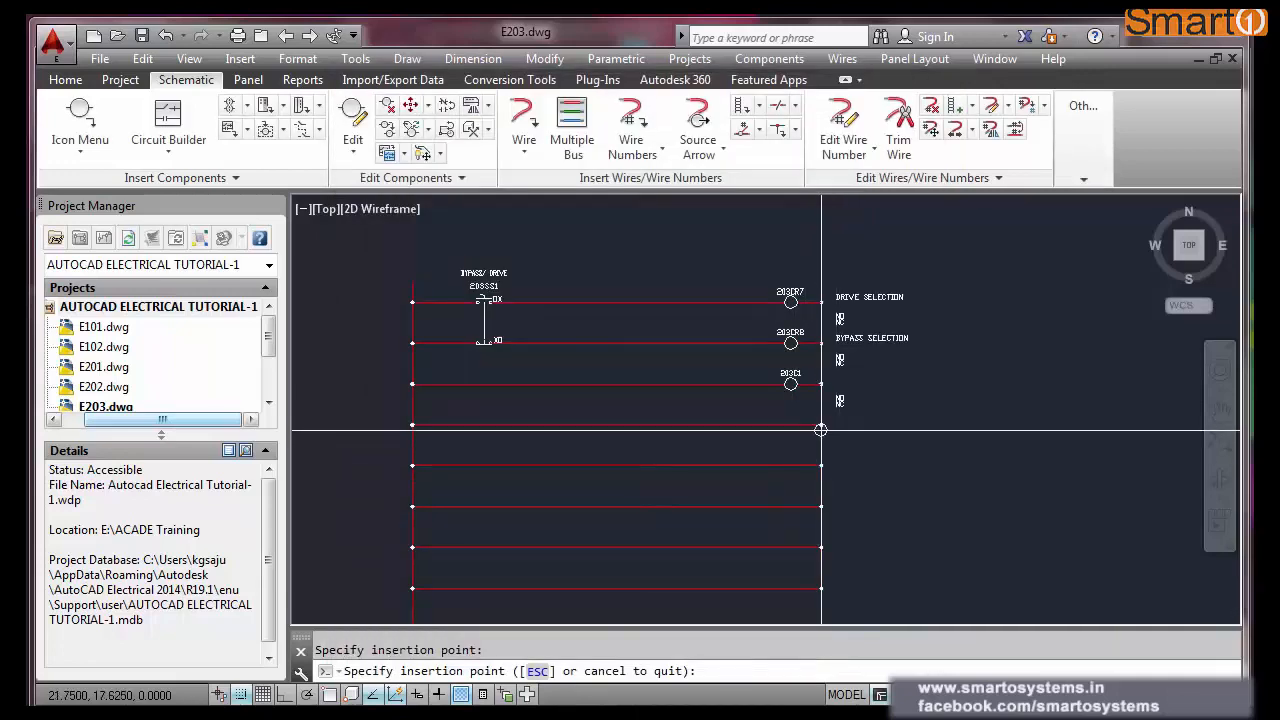
- Insert three more motor starter coils on the rungs directly below 203C1, tagged 203C2, 203C3 and 203C4
{"action": "left_click", "coordinate": [783, 432]}
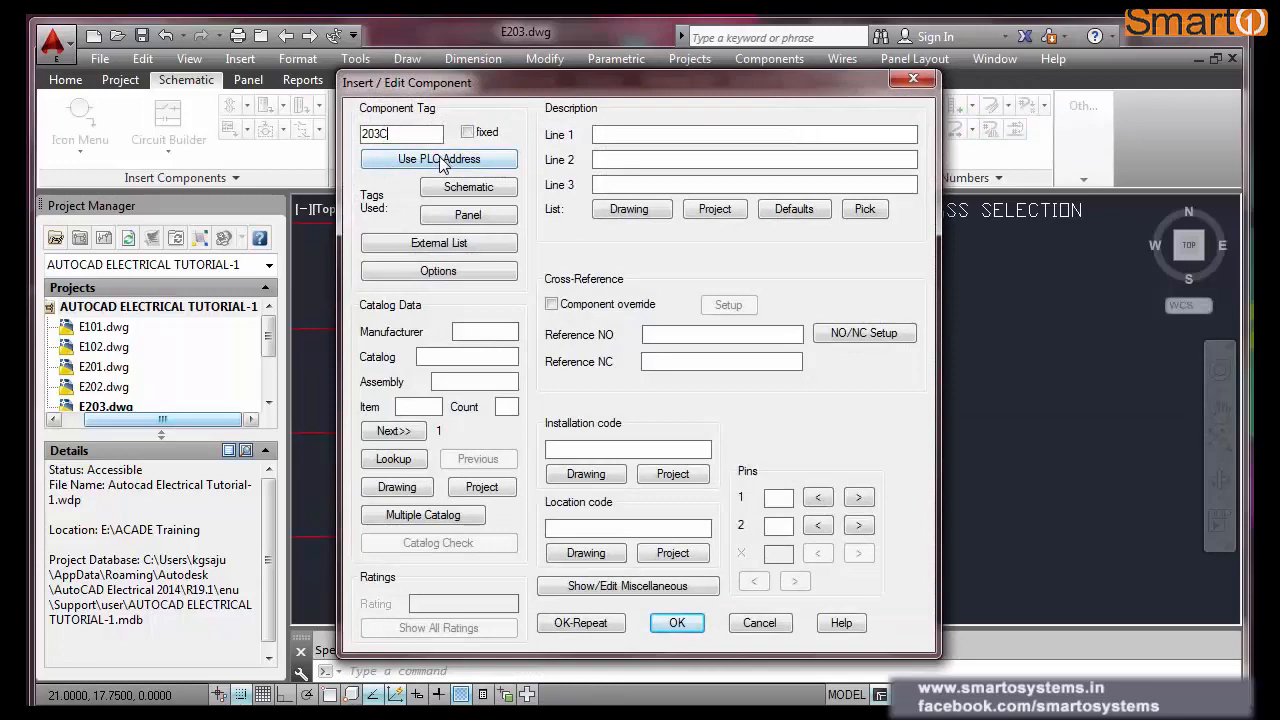
{"action": "left_click", "coordinate": [585, 622]}
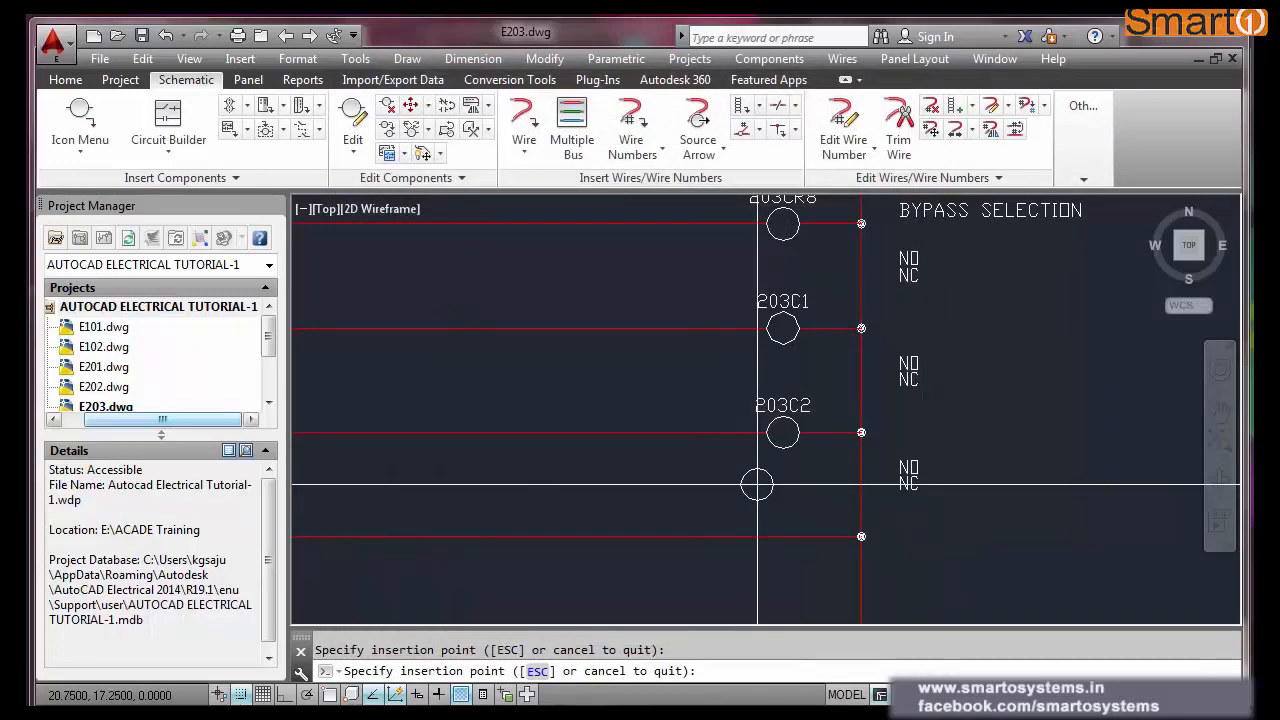
{"action": "left_click", "coordinate": [783, 537]}
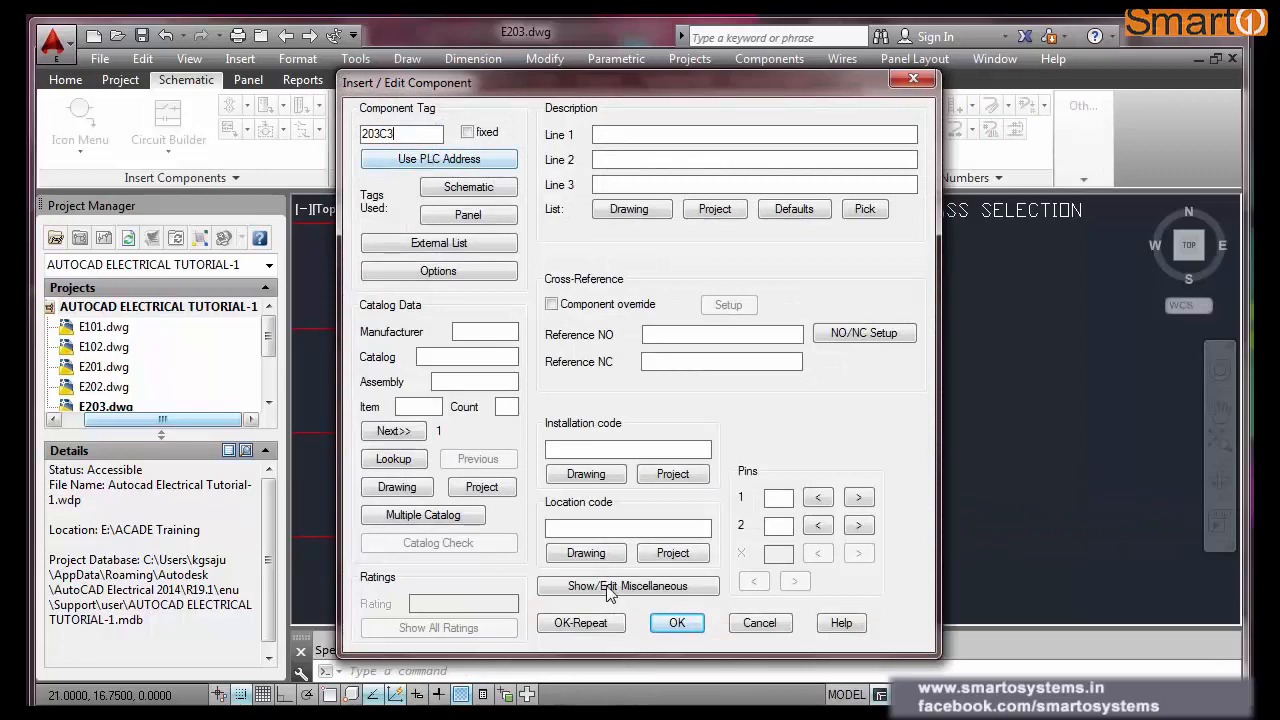
{"action": "left_click", "coordinate": [617, 626]}
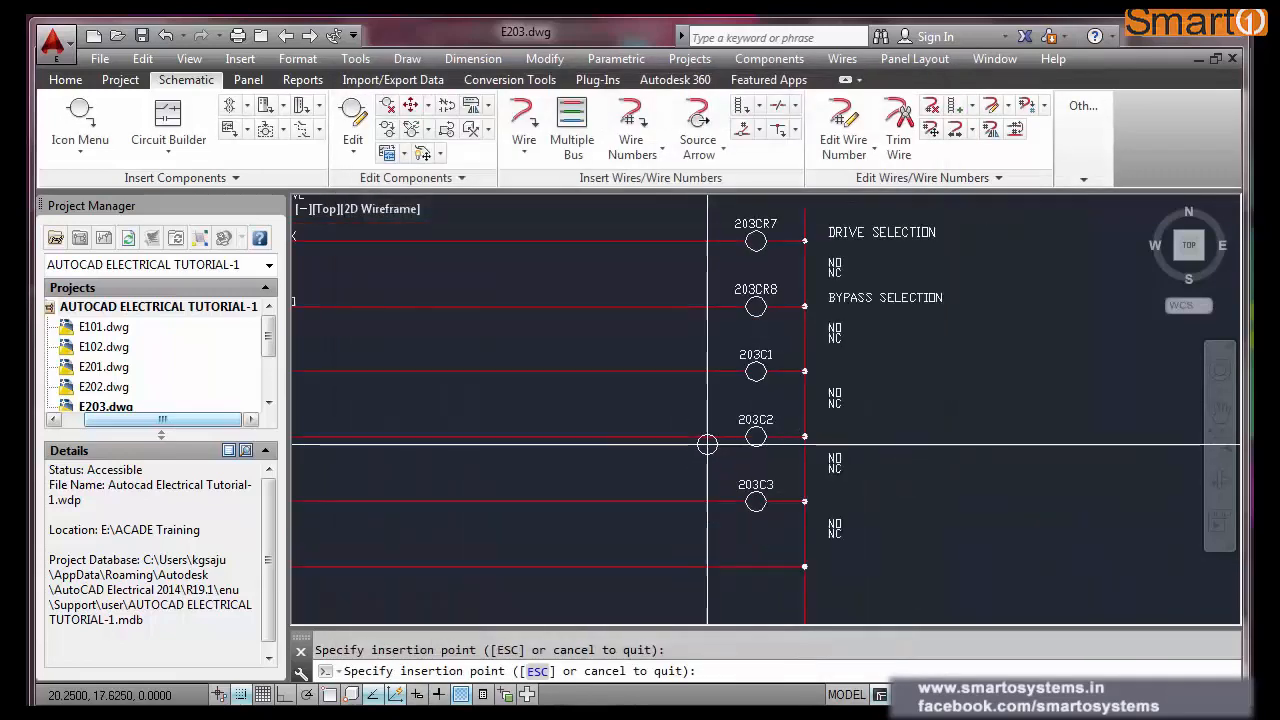
{"action": "left_click", "coordinate": [755, 566]}
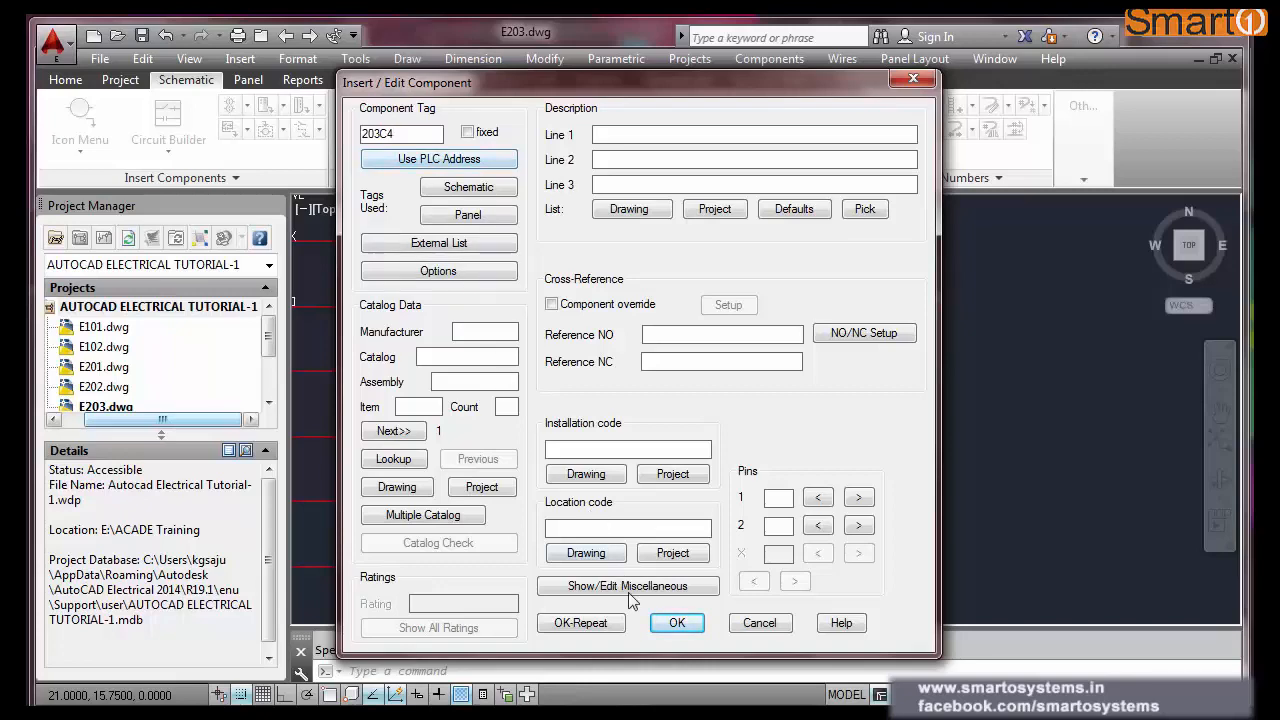
{"action": "left_click", "coordinate": [672, 622]}
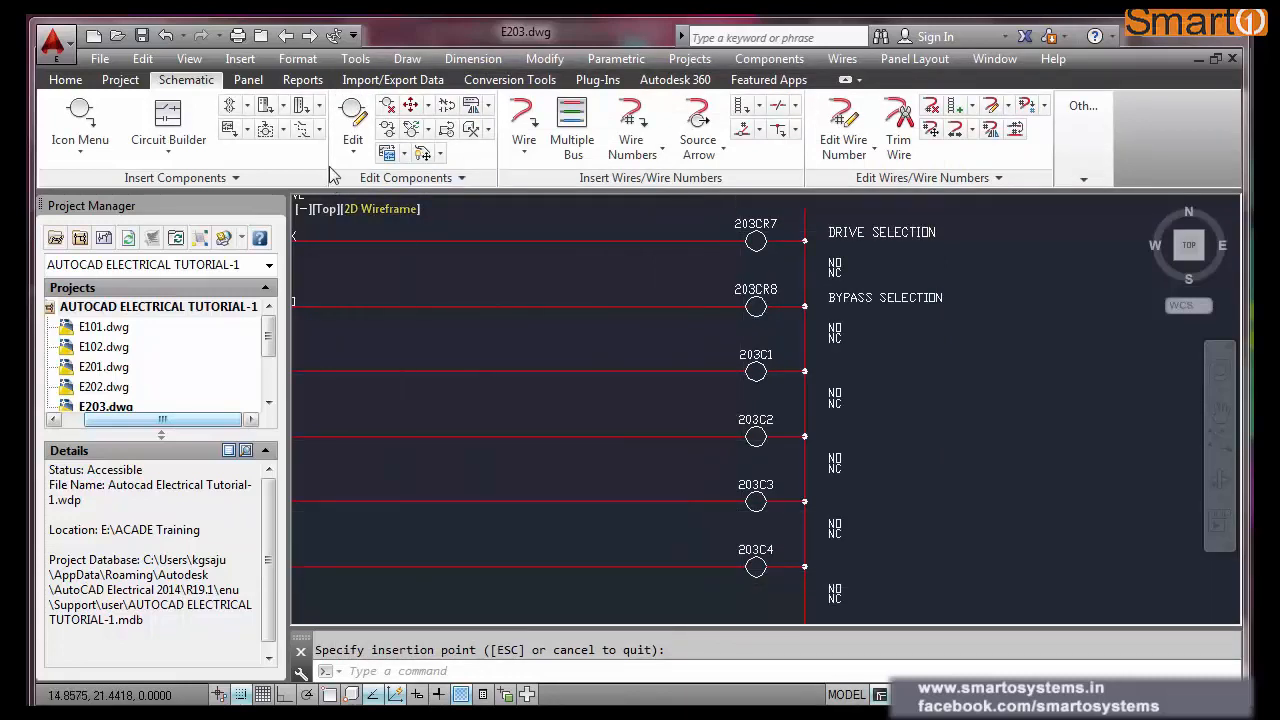
- Set coil 203C1's description to DRIVE I/P, batch-update its related contacts with saving, and check contactor 203C1 on E202.dwg before returning to E203.dwg
{"action": "left_click", "coordinate": [354, 118]}
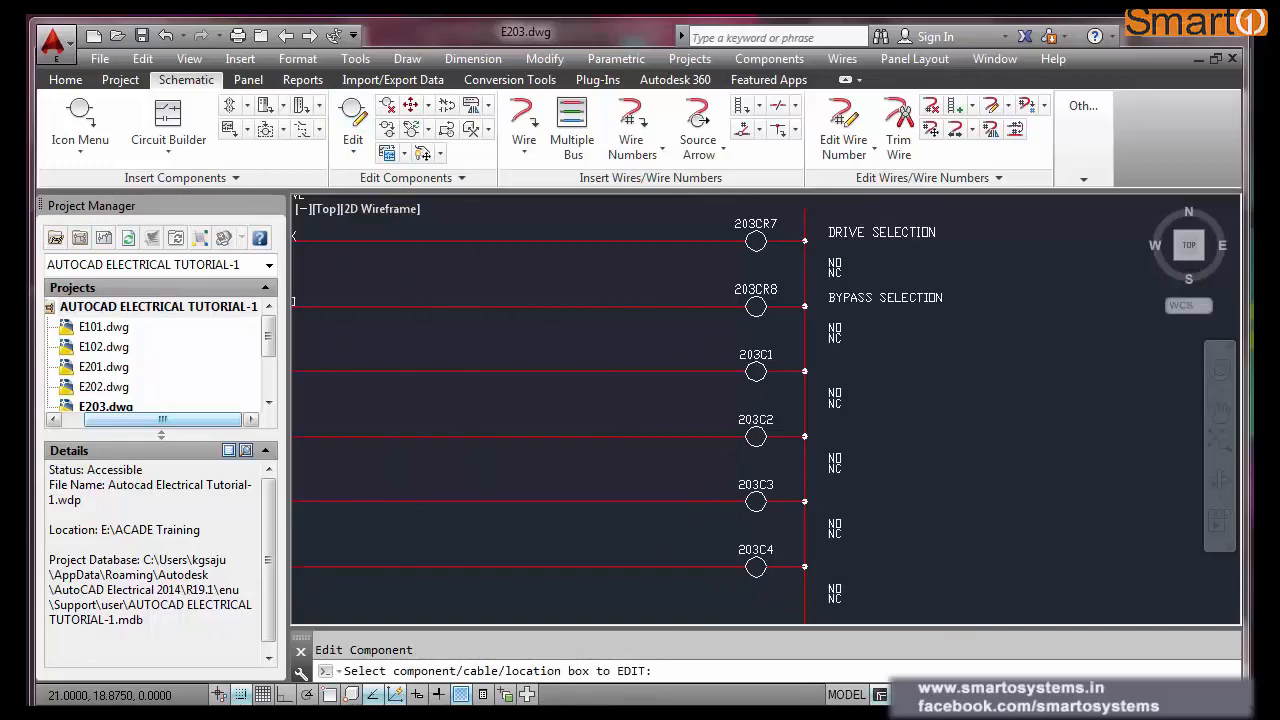
{"action": "left_click", "coordinate": [755, 371]}
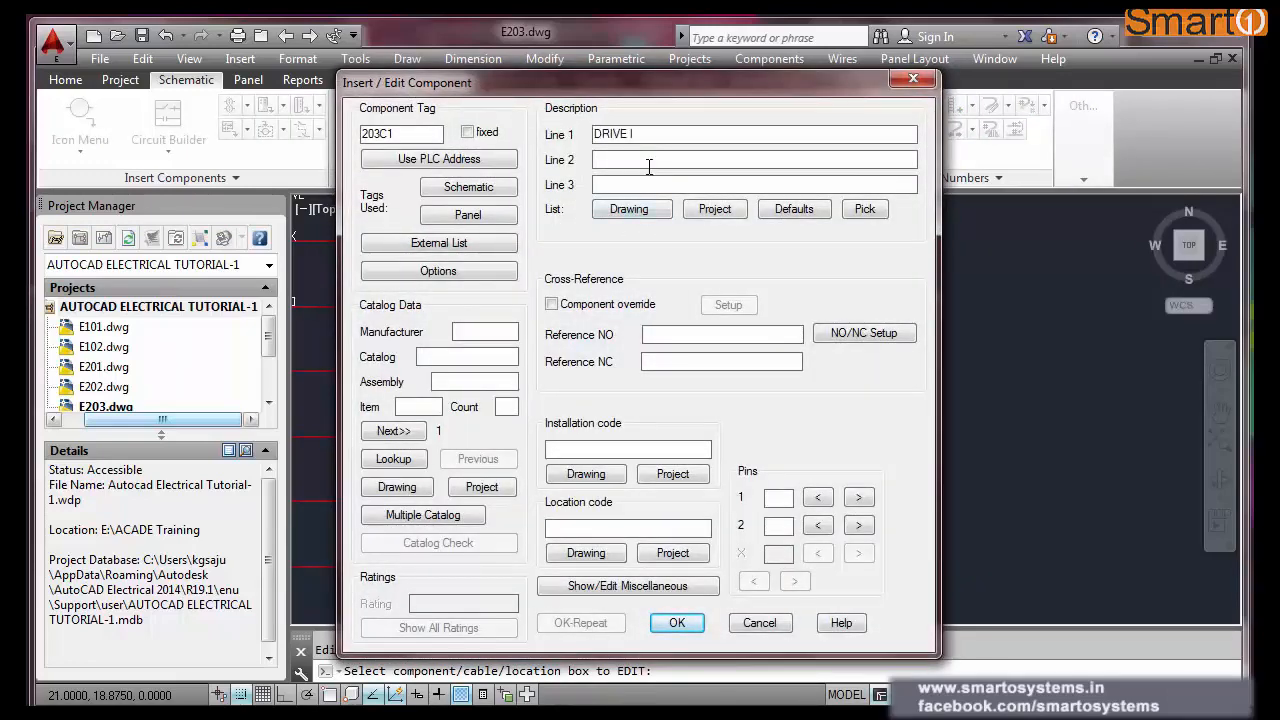
{"action": "left_click", "coordinate": [679, 622]}
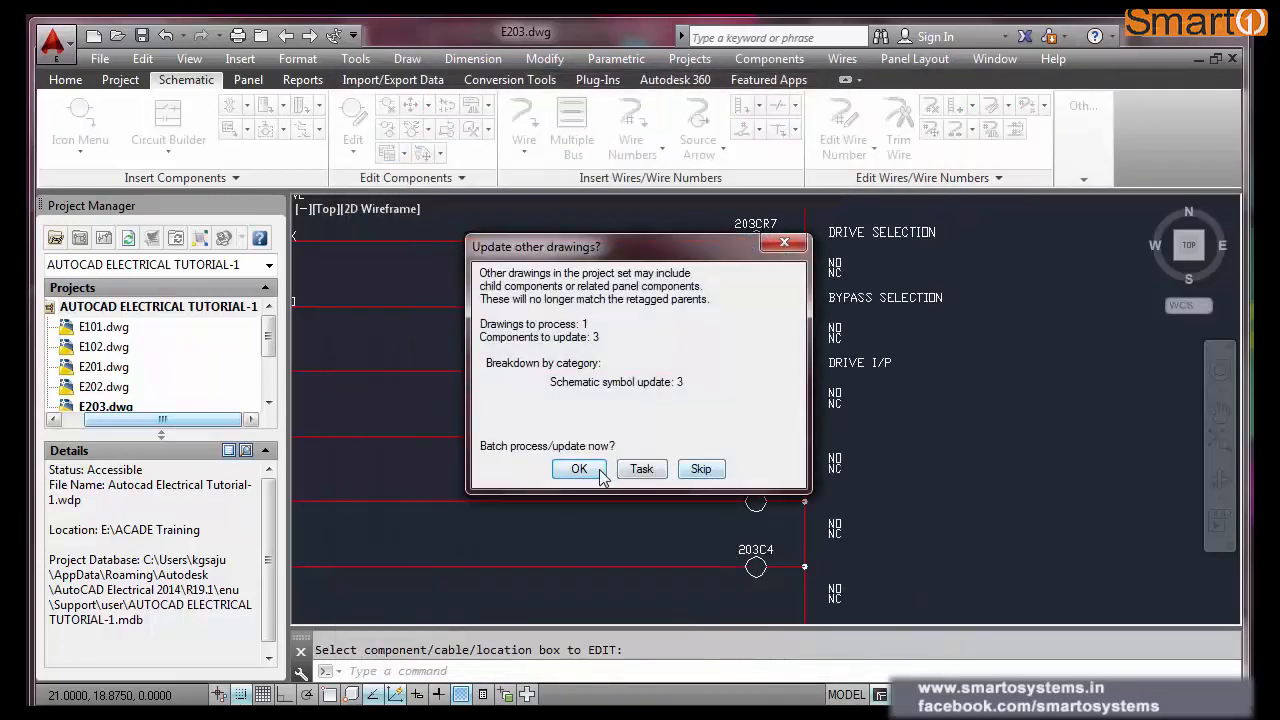
{"action": "left_click", "coordinate": [598, 472]}
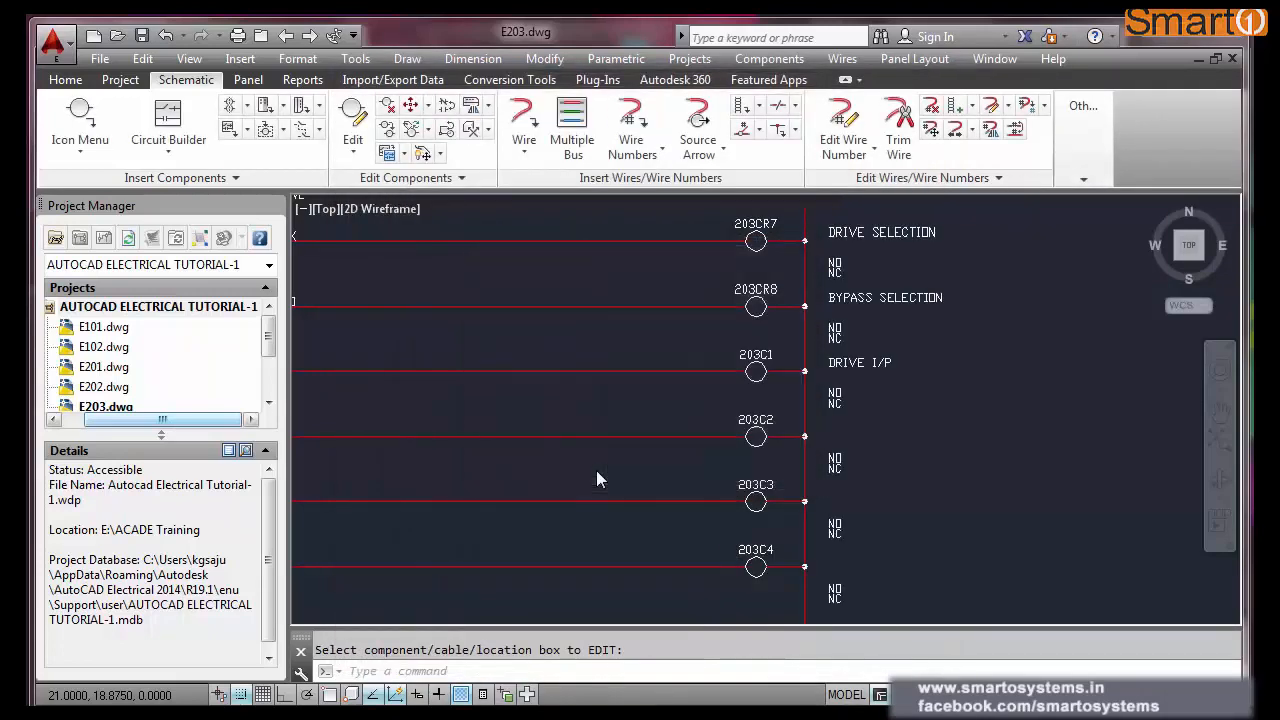
{"action": "left_click", "coordinate": [578, 385]}
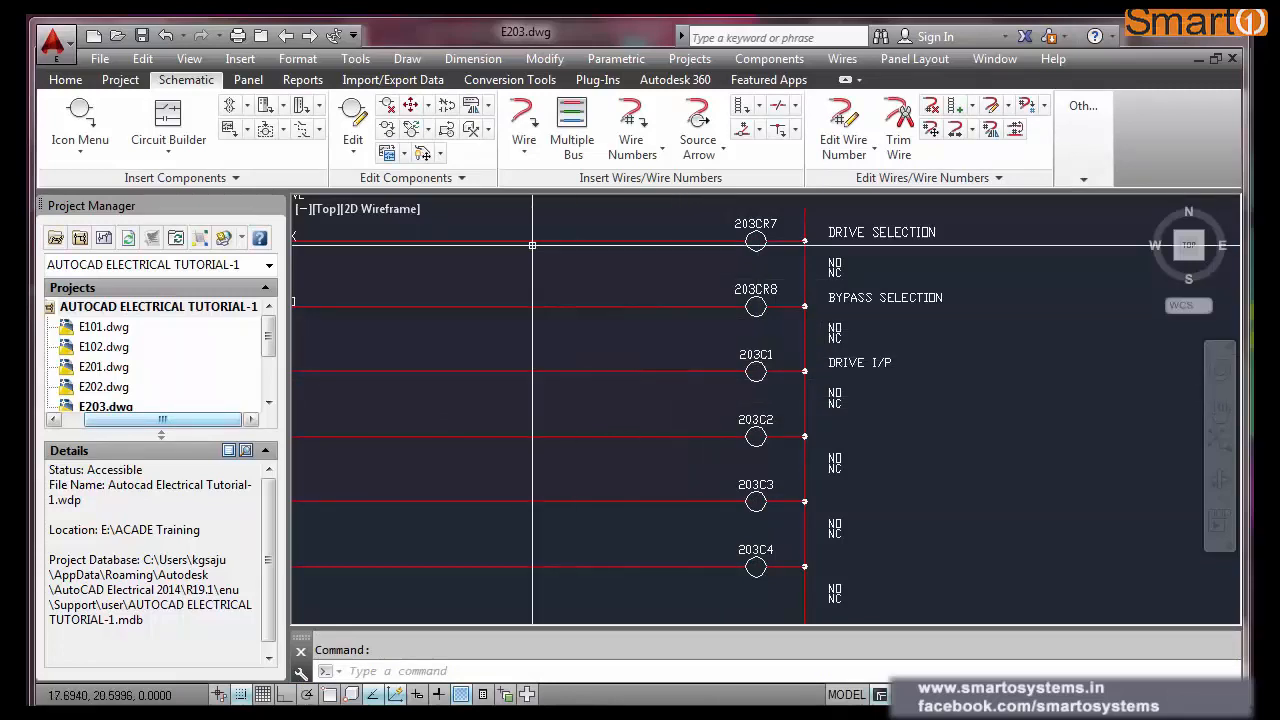
{"action": "left_click", "coordinate": [286, 36]}
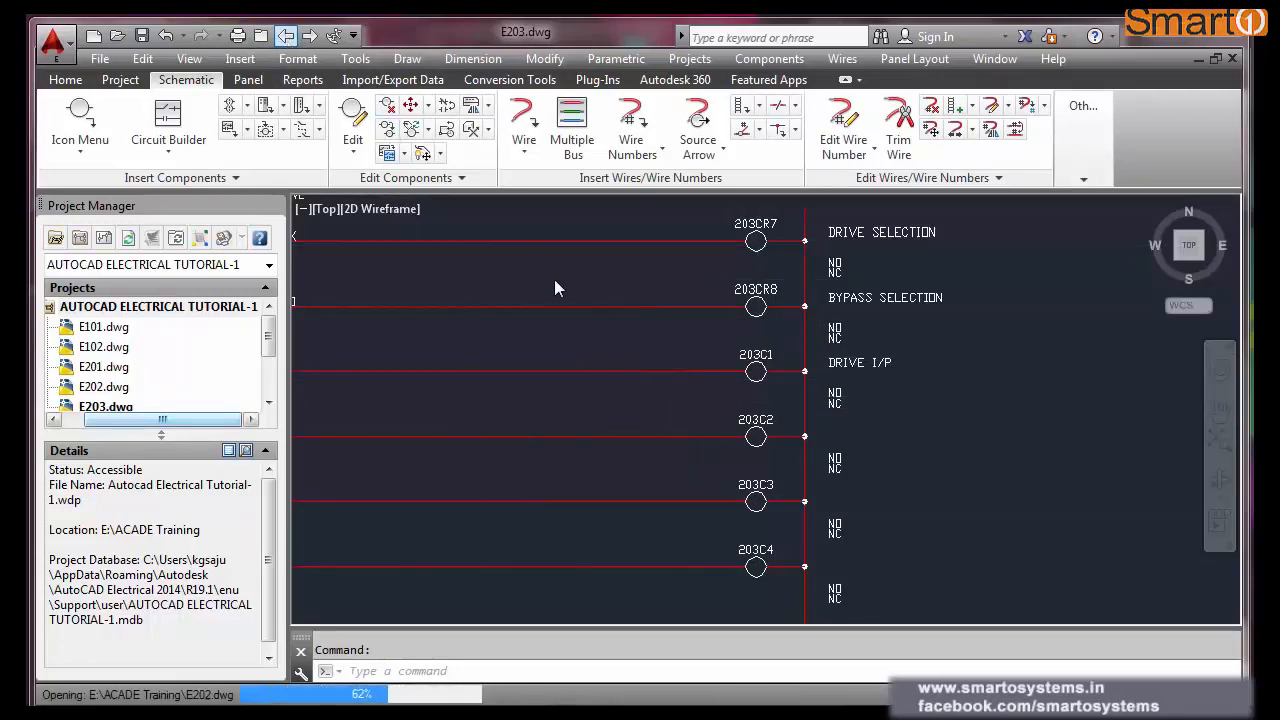
{"action": "scroll", "coordinate": [577, 238], "scroll_direction": "up", "scroll_amount": 5}
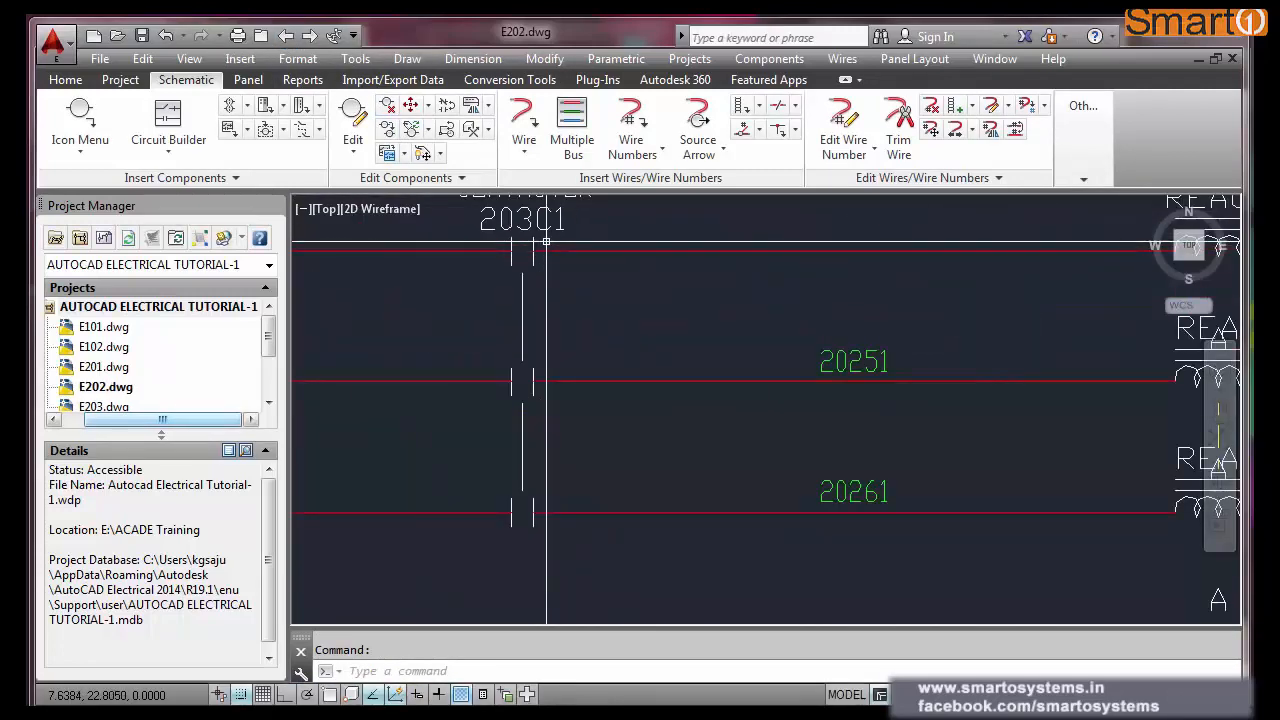
{"action": "scroll", "coordinate": [550, 230], "scroll_direction": "down", "scroll_amount": 5}
{"action": "scroll", "coordinate": [550, 230], "scroll_direction": "up", "scroll_amount": 5}
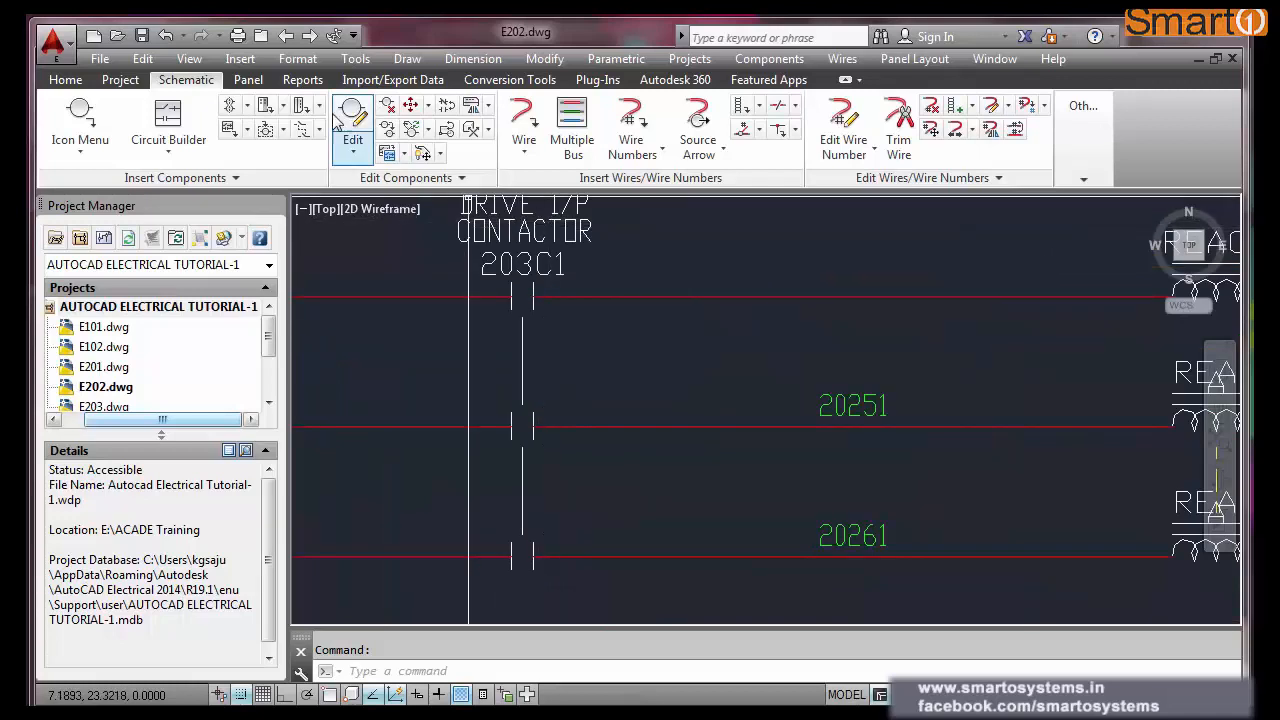
{"action": "left_click", "coordinate": [310, 36]}
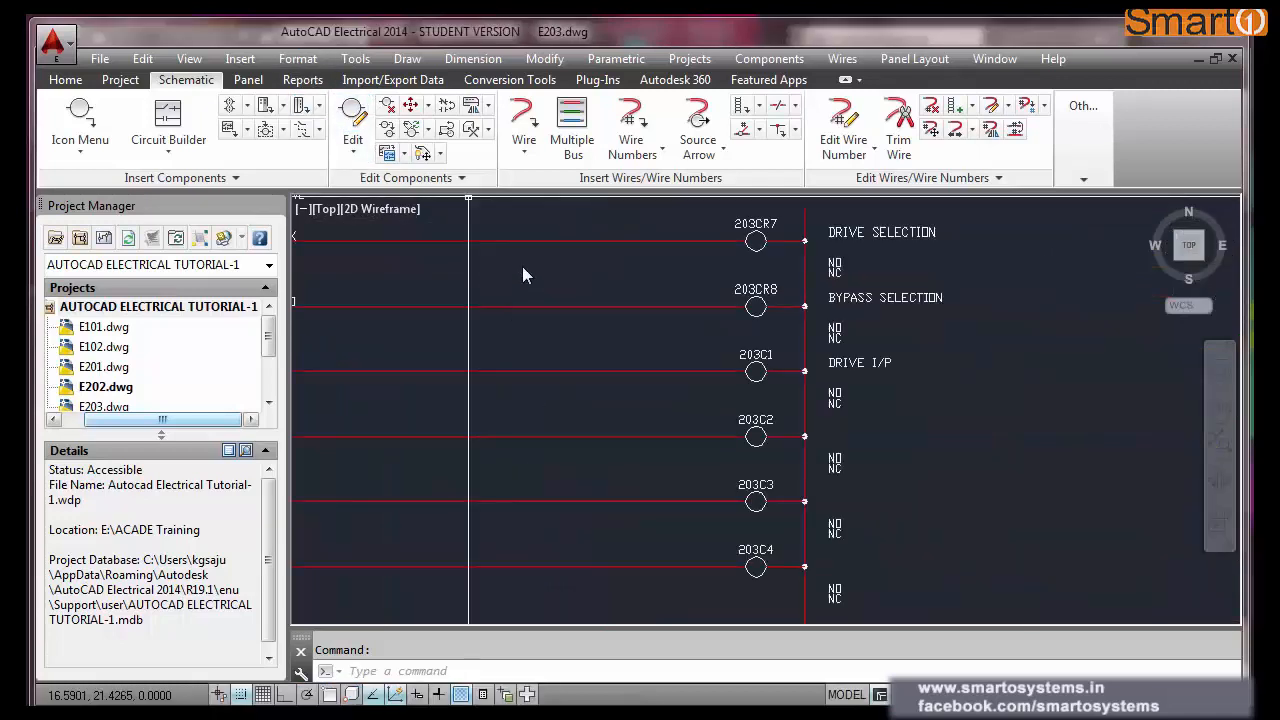
- Set coil 203C2's description to DRIVE O/P, batch-update its related contacts with saving, and check contactor 203C2 on E202.dwg before returning to E203.dwg
{"action": "left_click", "coordinate": [353, 115]}
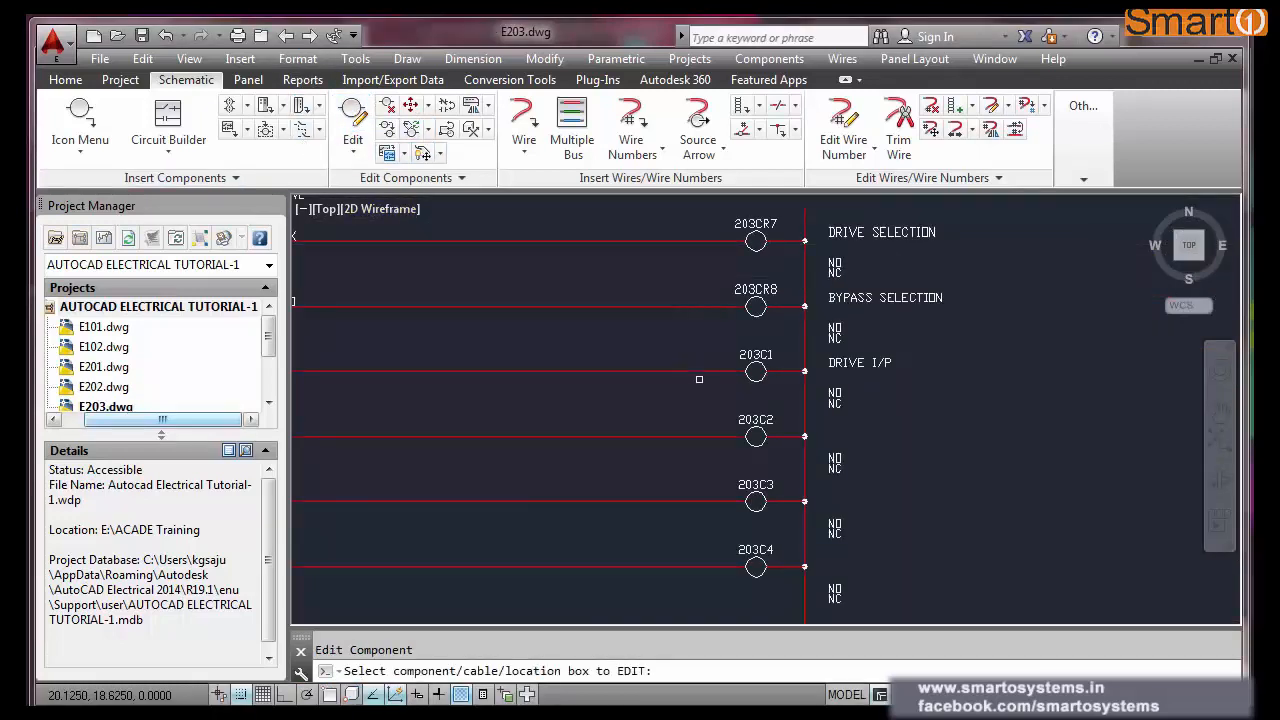
{"action": "left_click", "coordinate": [755, 430]}
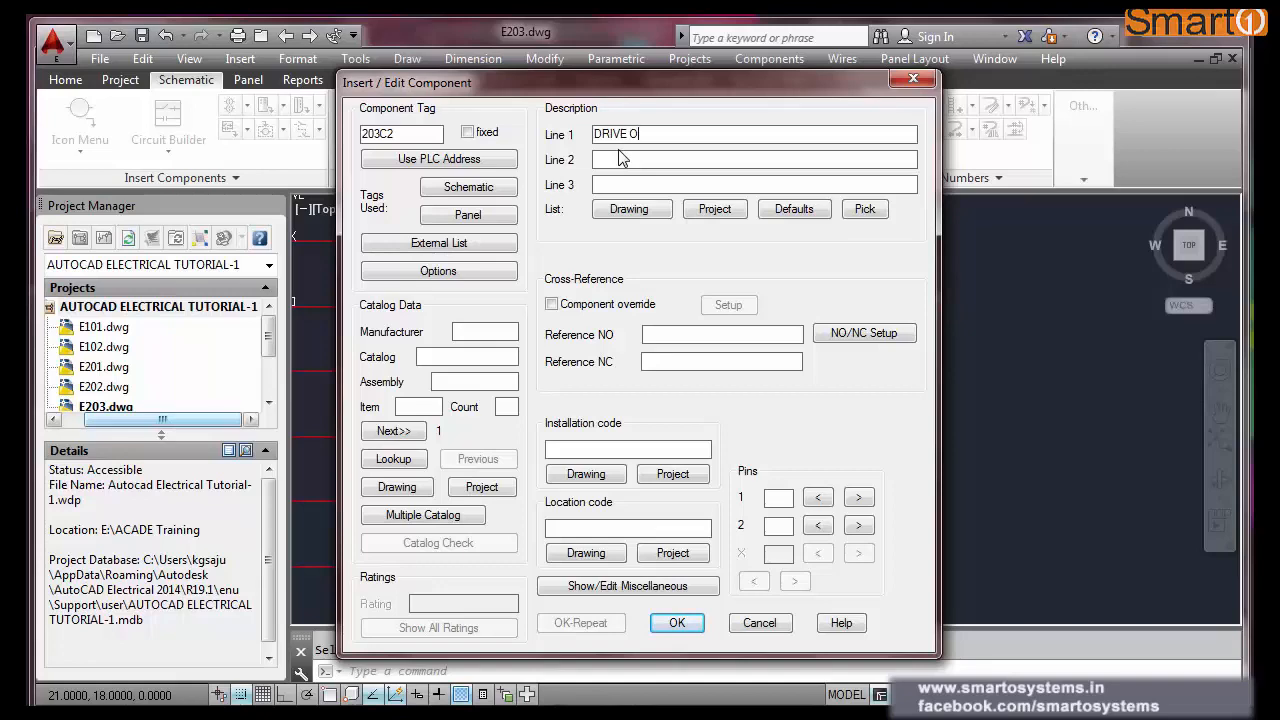
{"action": "left_click", "coordinate": [676, 624]}
{"action": "left_click", "coordinate": [596, 481]}
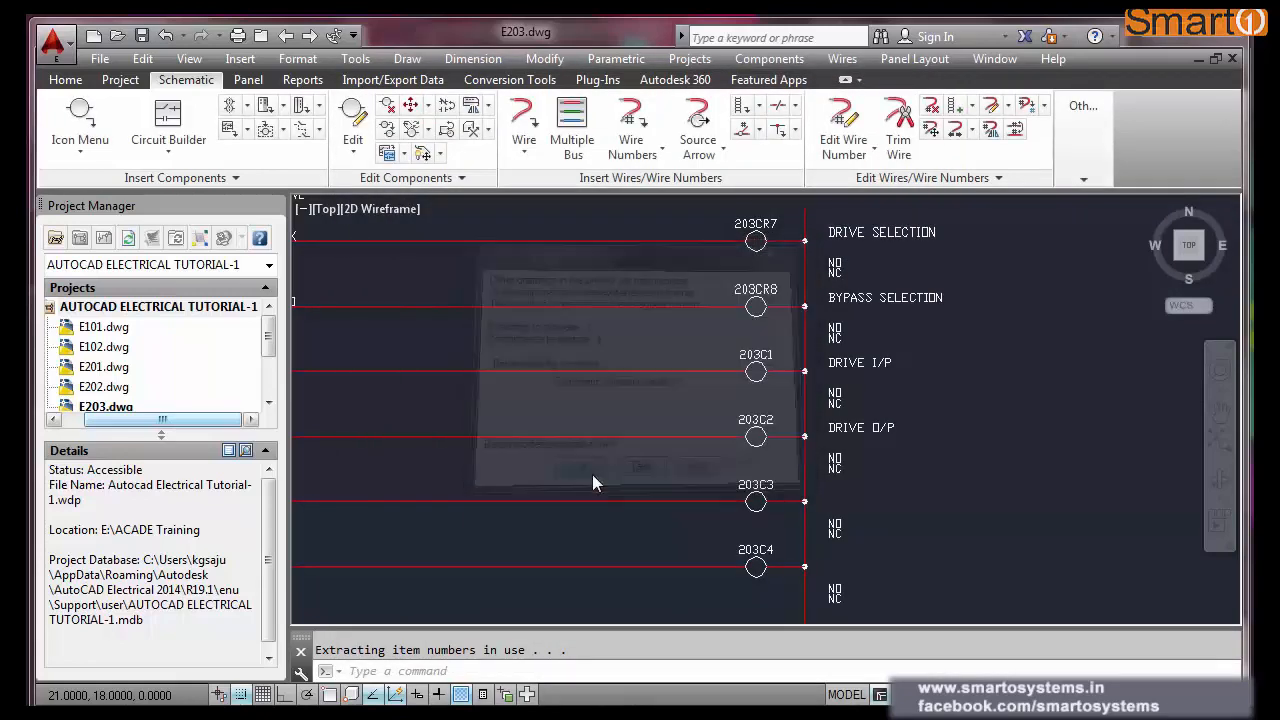
{"action": "left_click", "coordinate": [589, 386]}
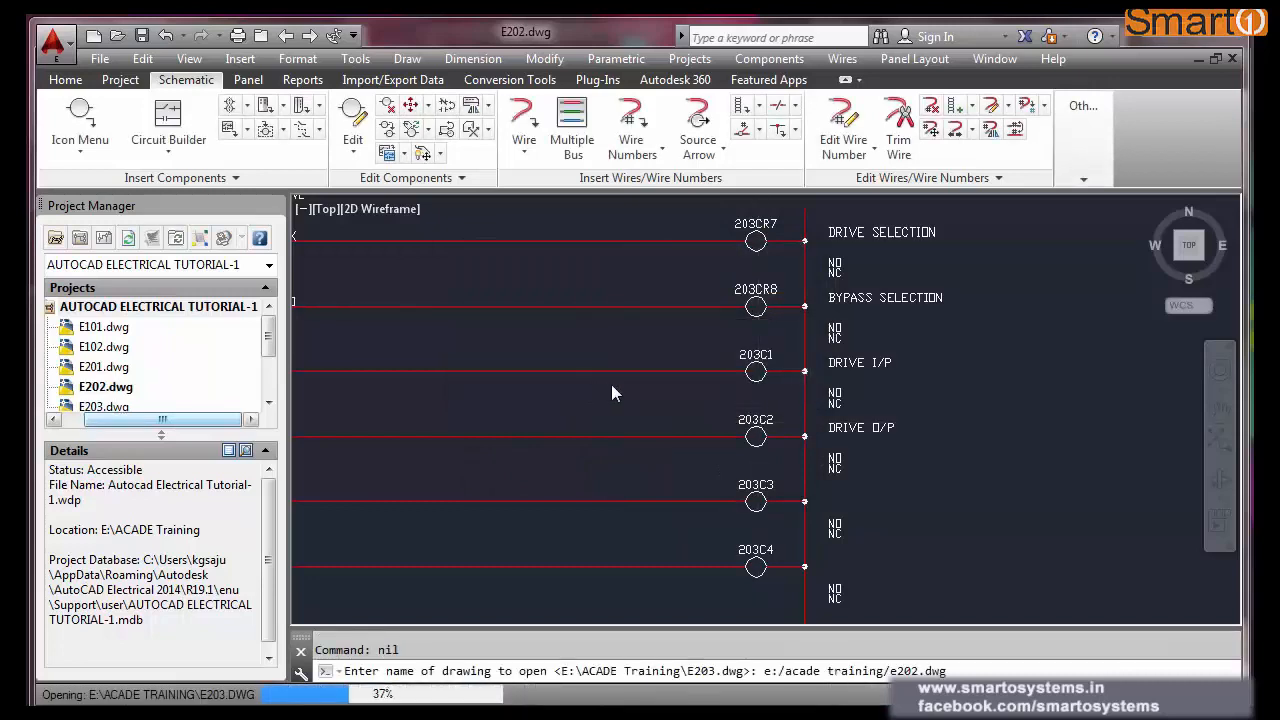
{"action": "left_click", "coordinate": [286, 35]}
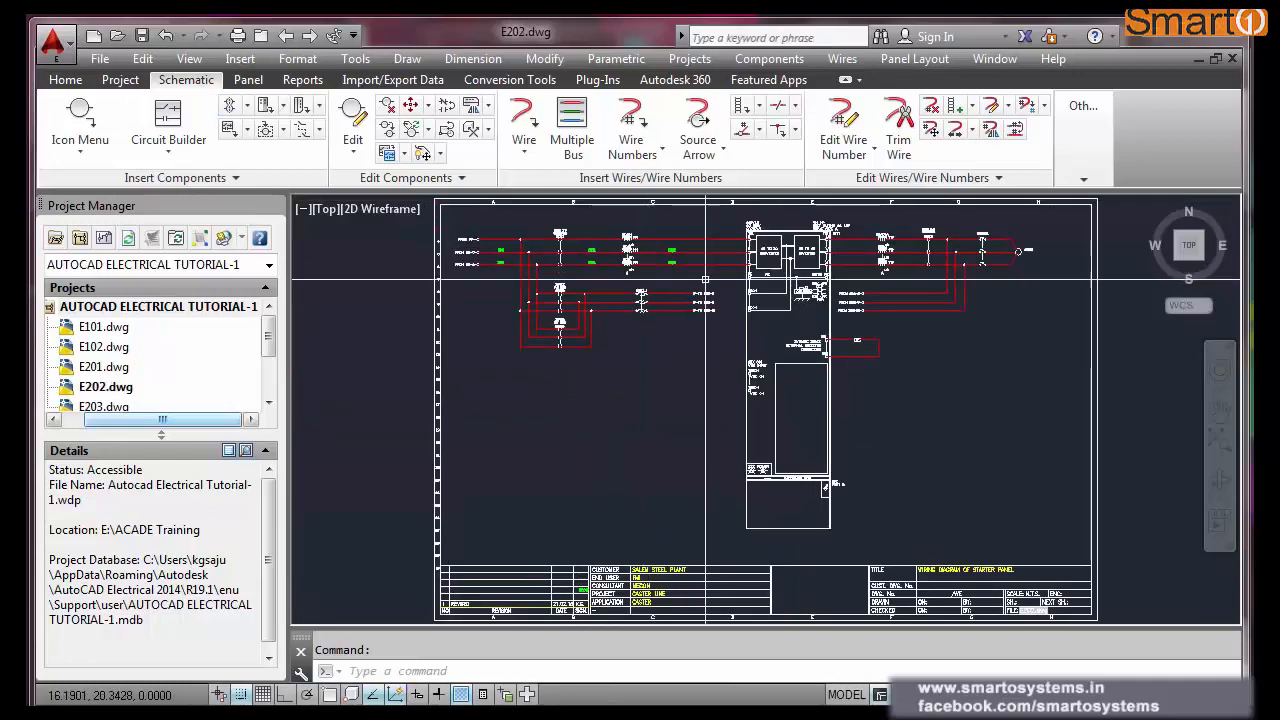
{"action": "scroll", "coordinate": [934, 240], "scroll_direction": "up", "scroll_amount": 8}
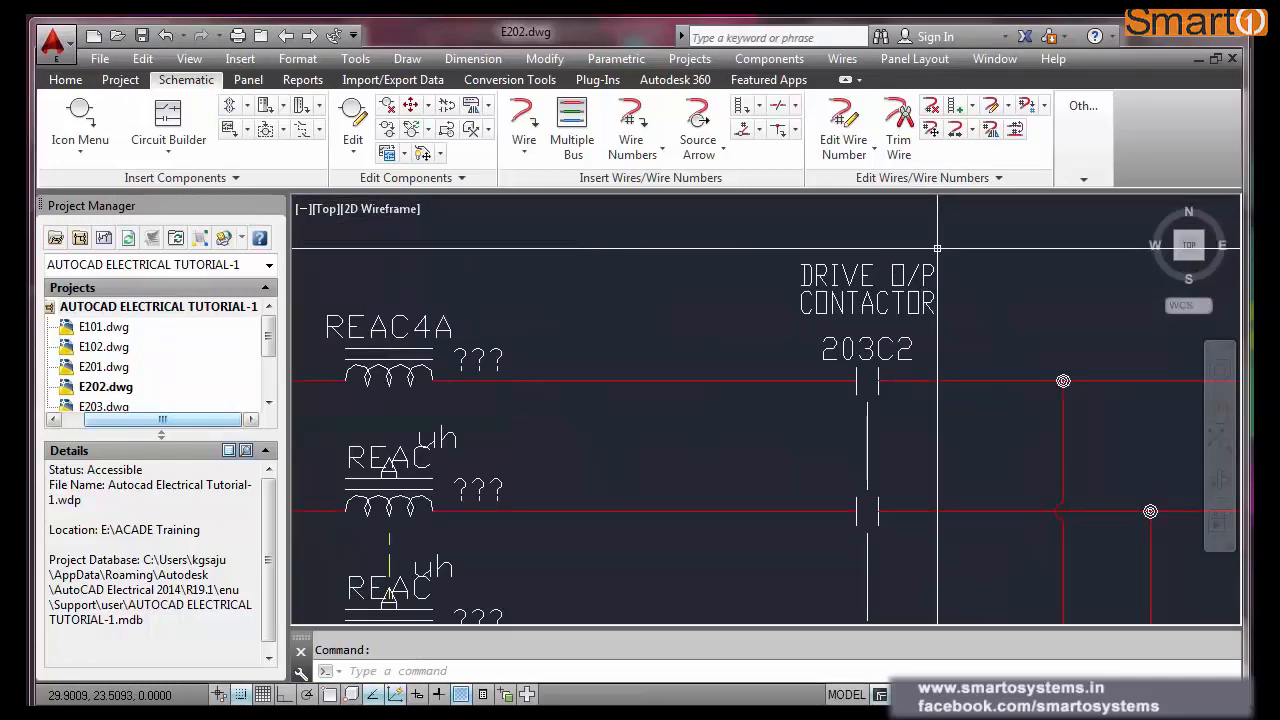
{"action": "left_click", "coordinate": [306, 36]}
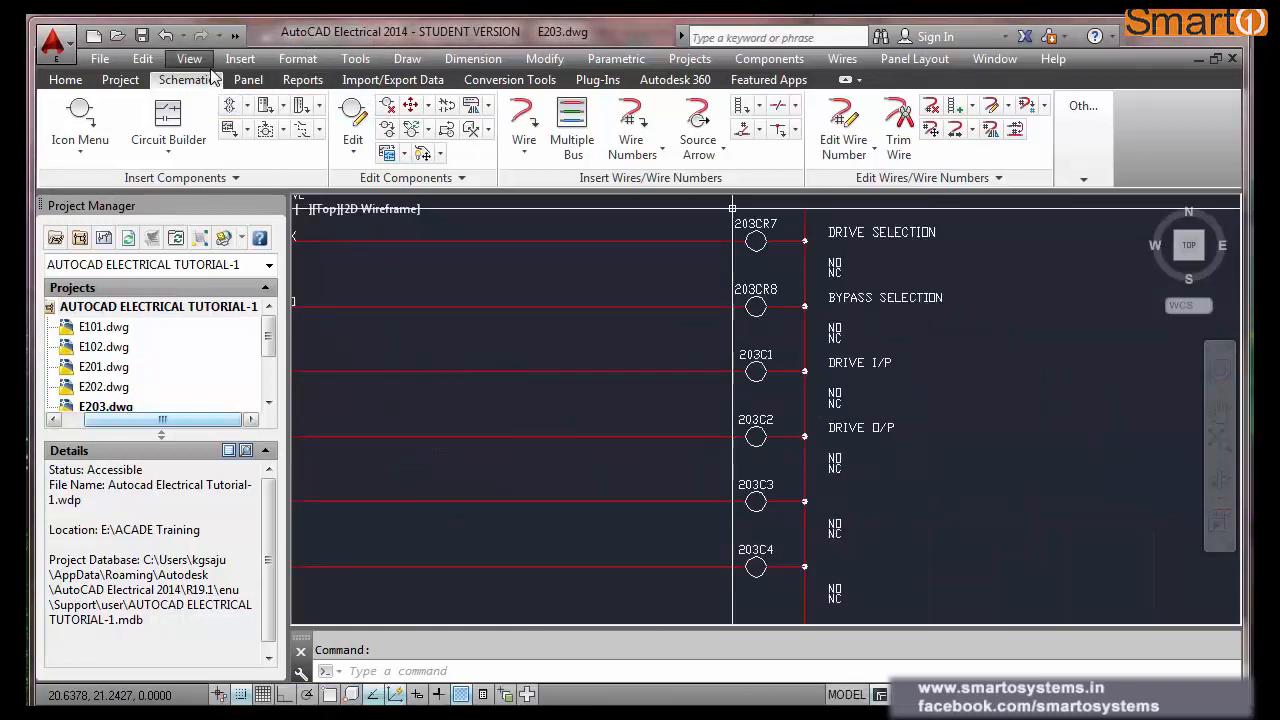
- Examine the bypass contactors' descriptions and tags on E202.dwg using AEPREV, and return to E203.dwg with AENEXT
{"action": "type", "text": "E"}
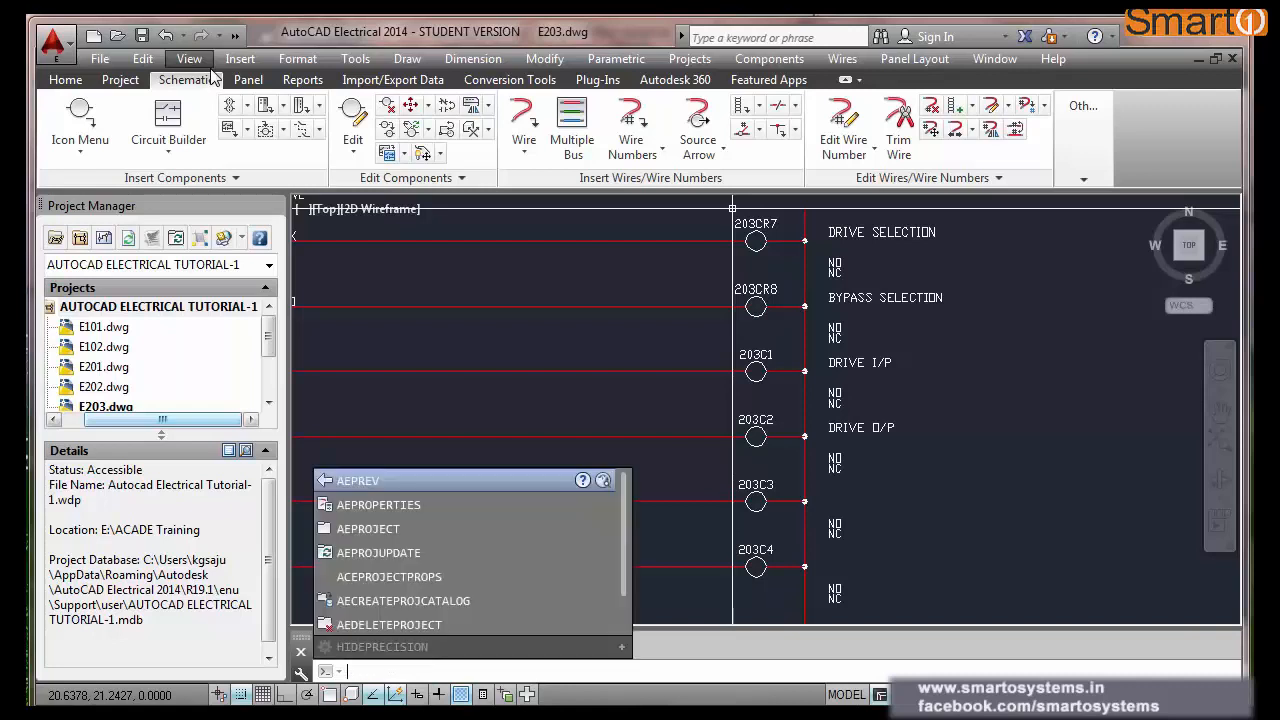
{"action": "type", "text": "AEPREV"}
{"action": "key", "text": "Return"}
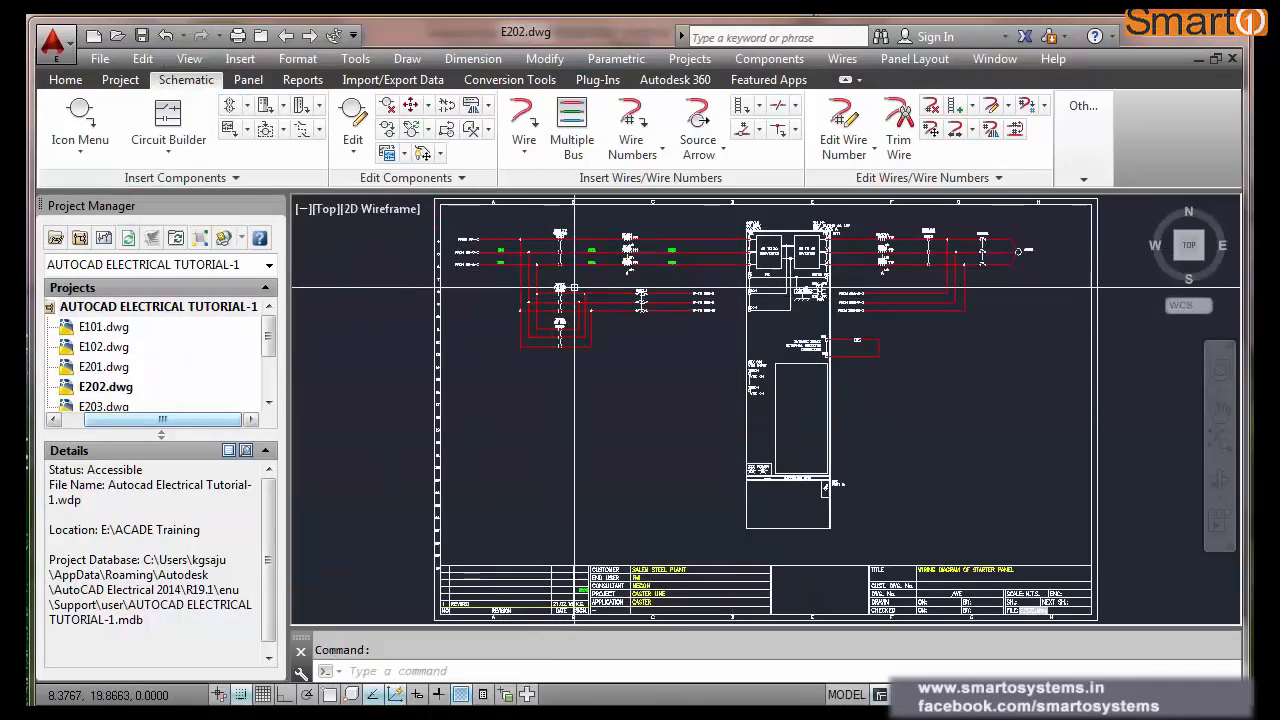
{"action": "scroll", "coordinate": [574, 287], "scroll_direction": "up", "scroll_amount": 8}
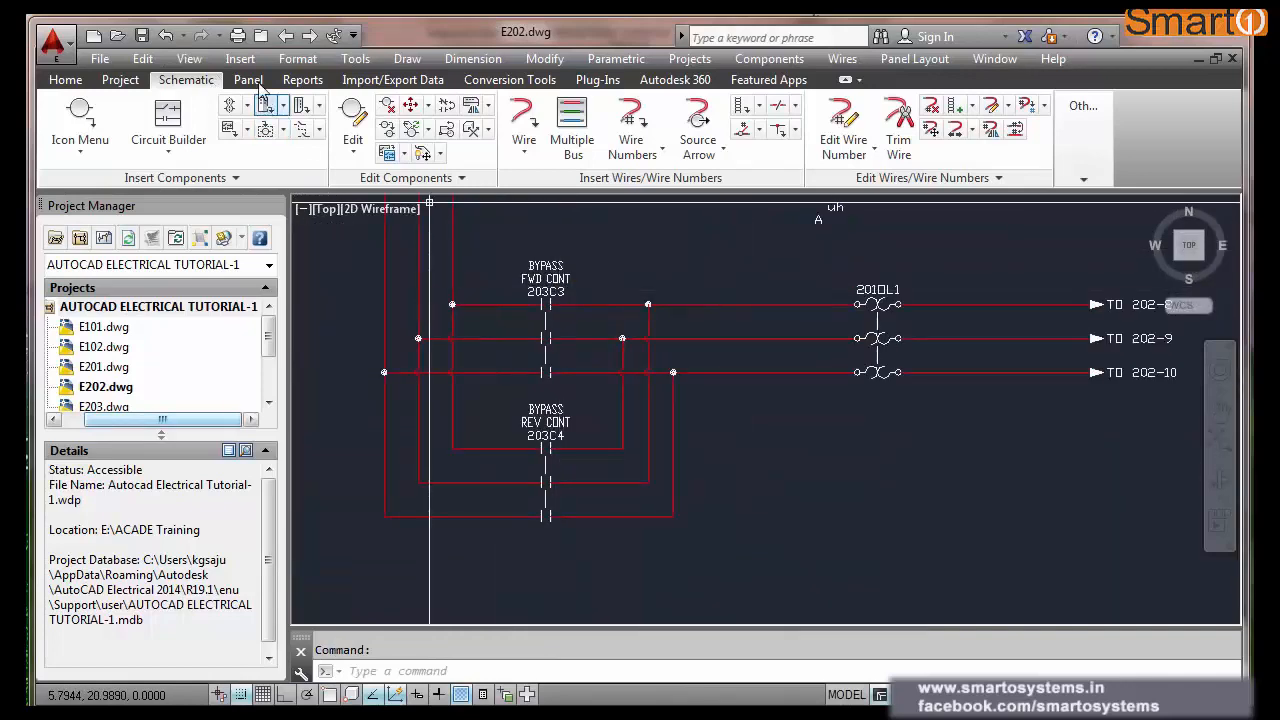
{"action": "type", "text": "AE"}
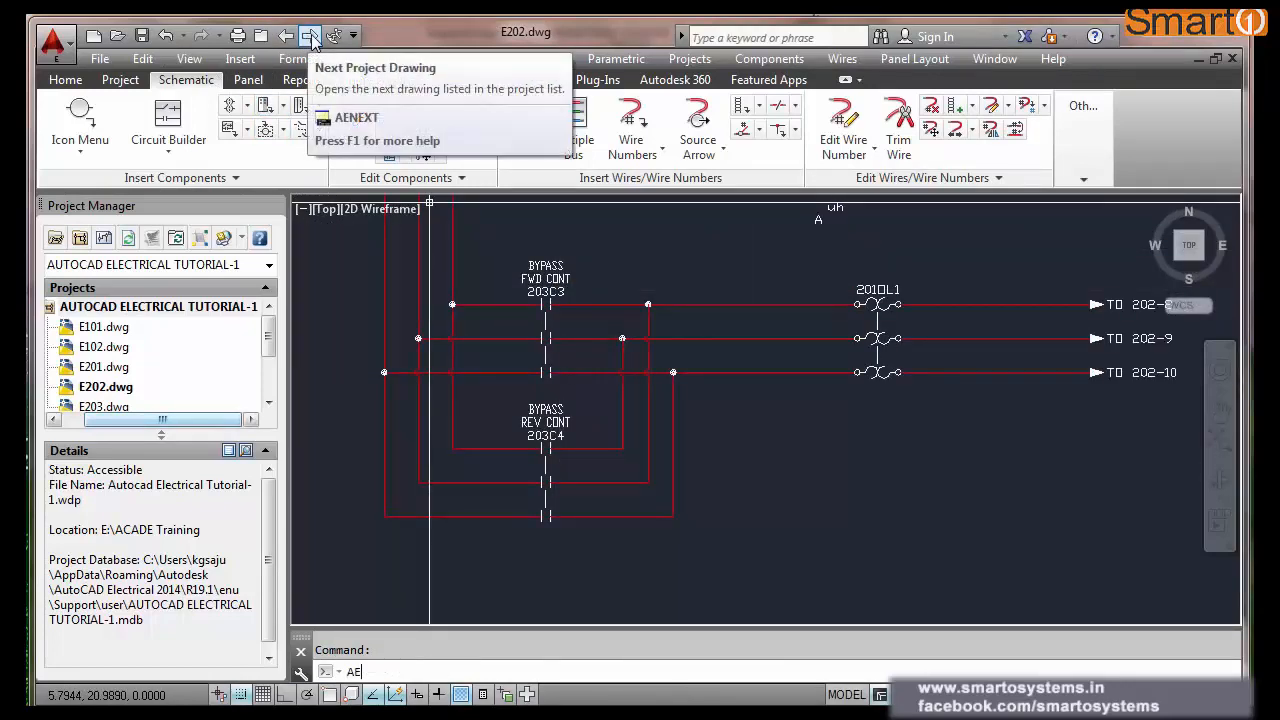
{"action": "type", "text": "NEXT"}
{"action": "key", "text": "Return"}
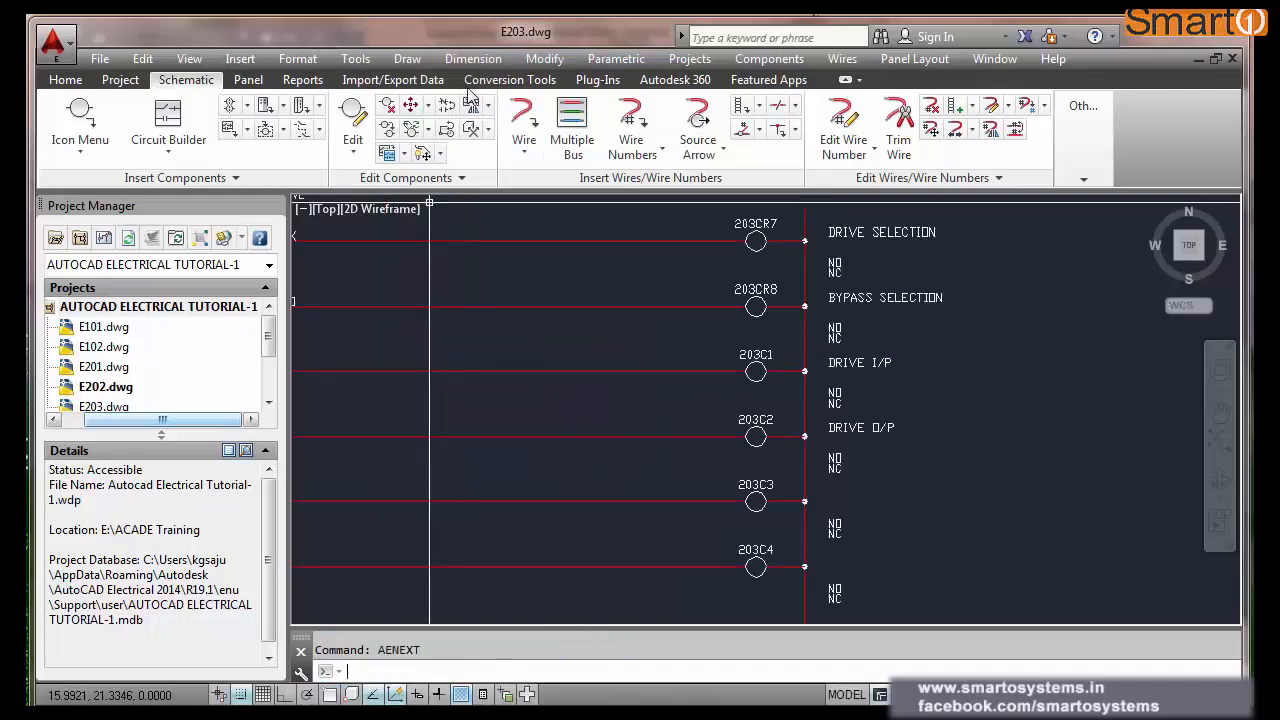
- Set coil 203C3's description to BYPASS on line 1 and FWD on line 2, and batch-update its related contacts, saving the drawing
{"action": "left_click", "coordinate": [352, 118]}
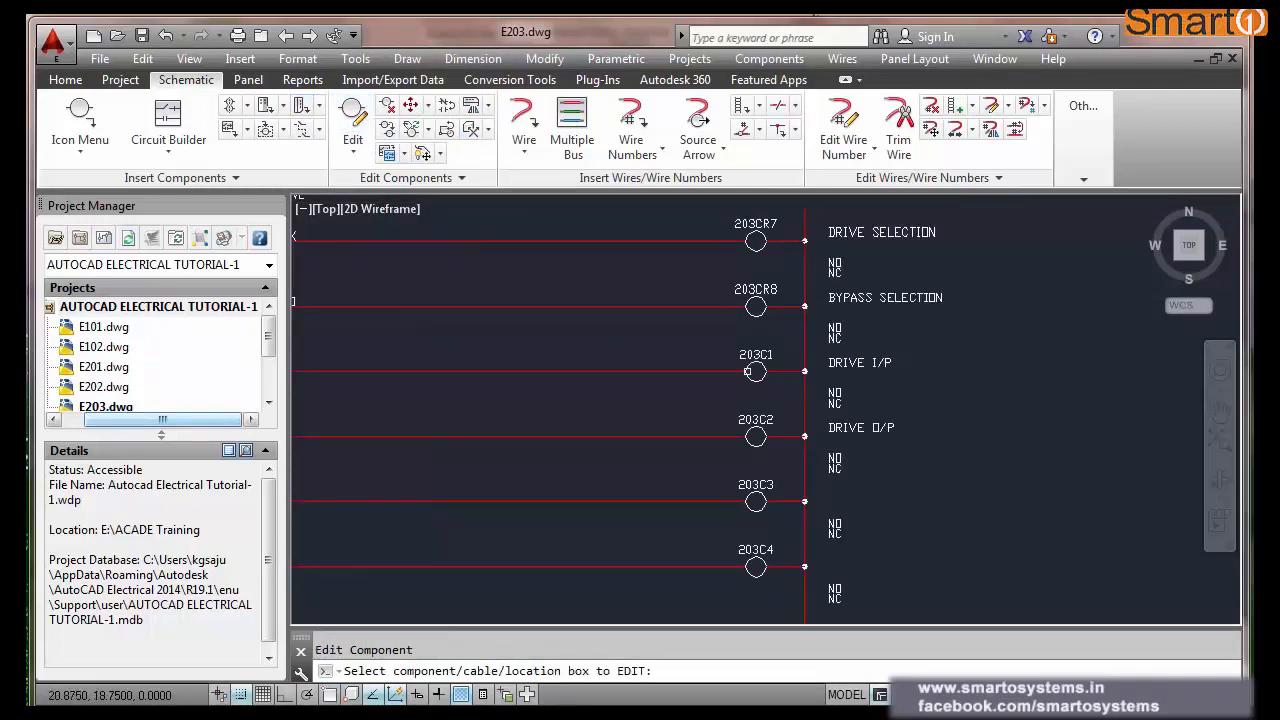
{"action": "left_click", "coordinate": [747, 484]}
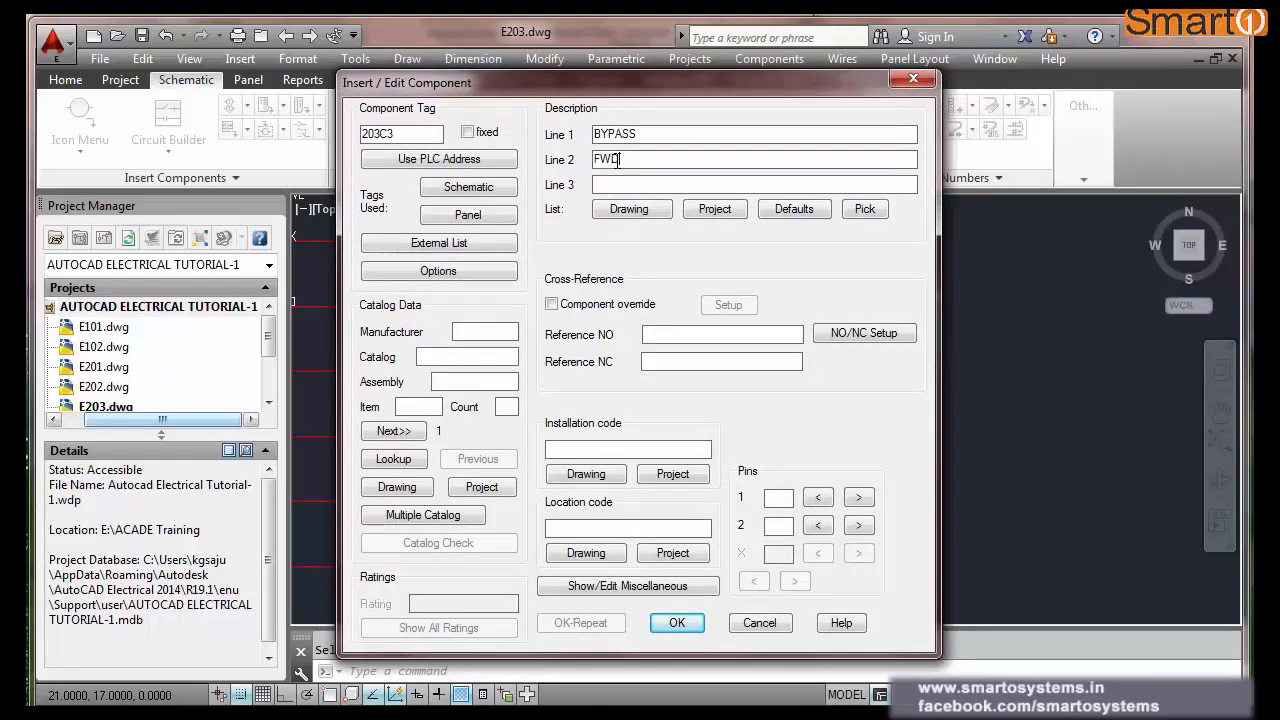
{"action": "left_click", "coordinate": [676, 621]}
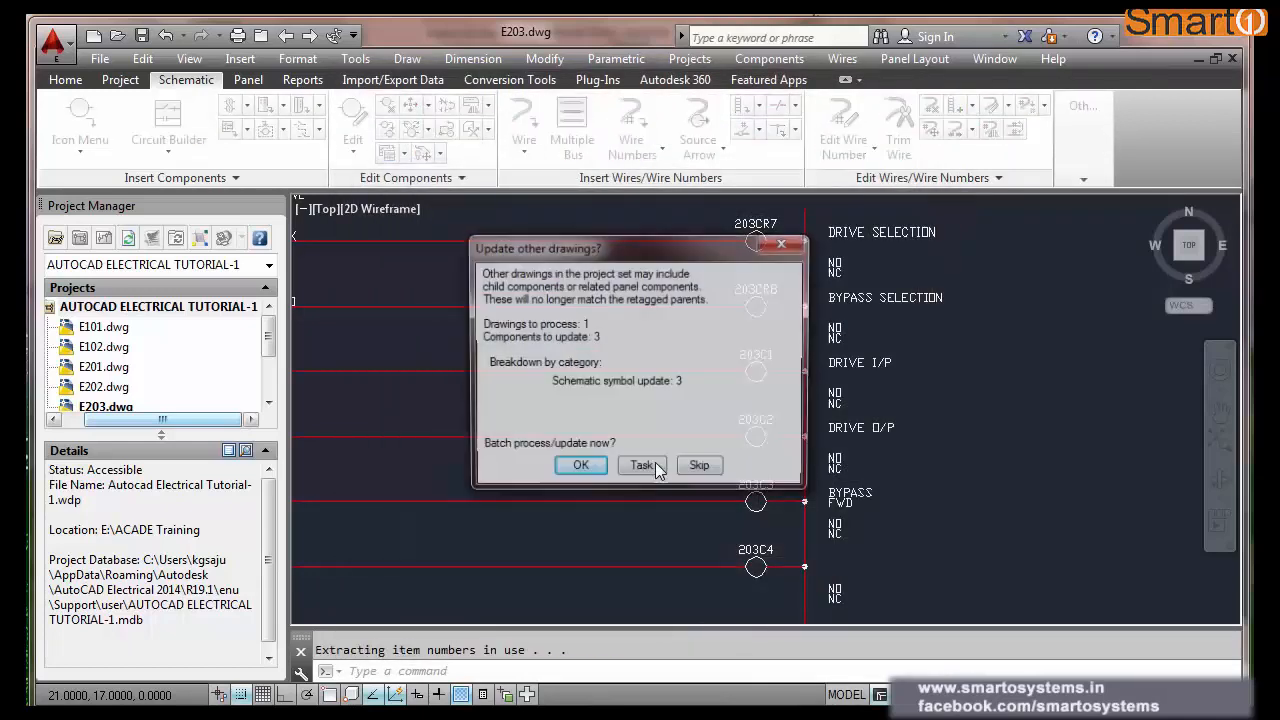
{"action": "left_click", "coordinate": [591, 472]}
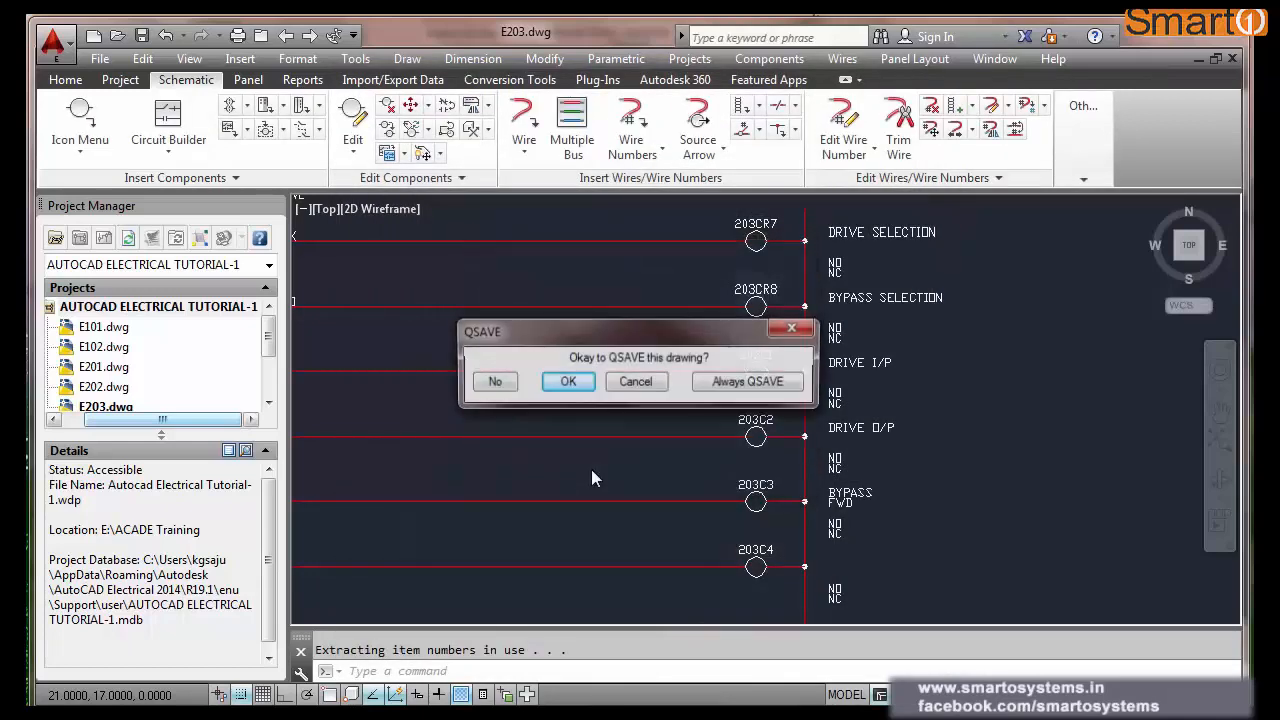
{"action": "left_click", "coordinate": [578, 381]}
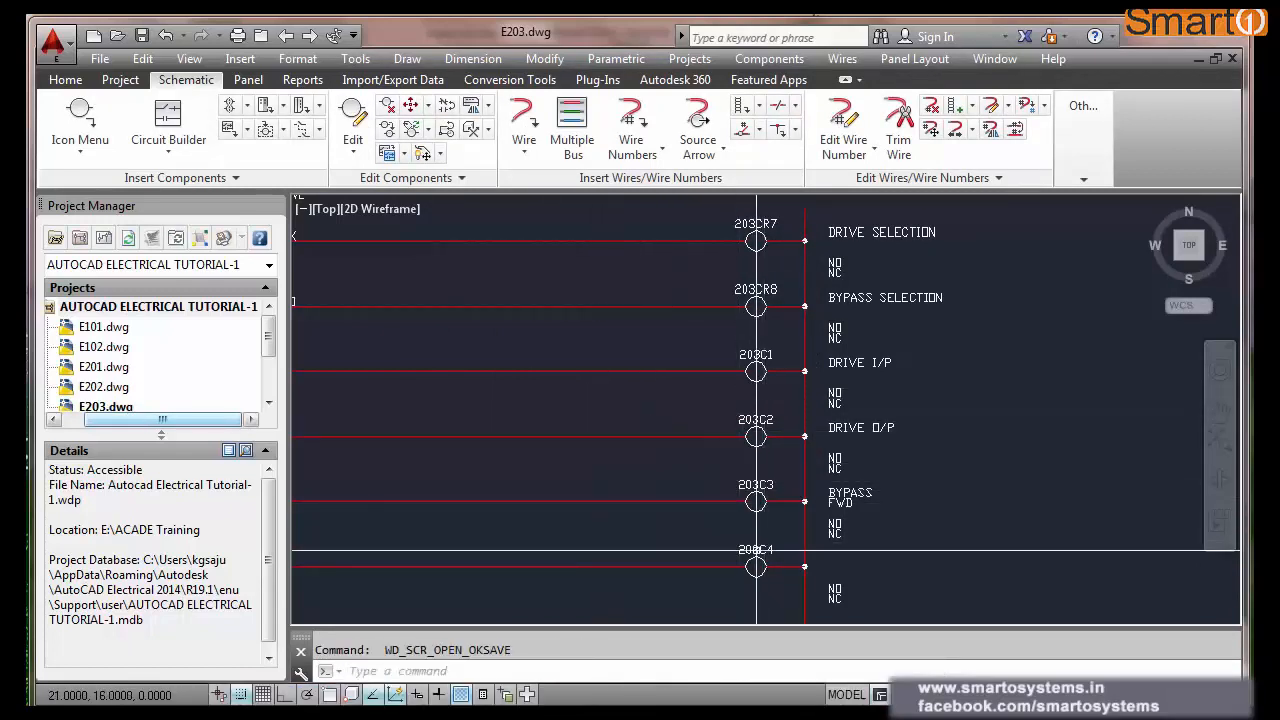
- Set coil 203C4's description to BYPASS on line 1 and REV on line 2, and batch-update its related contacts, saving the drawing
{"action": "left_click", "coordinate": [352, 128]}
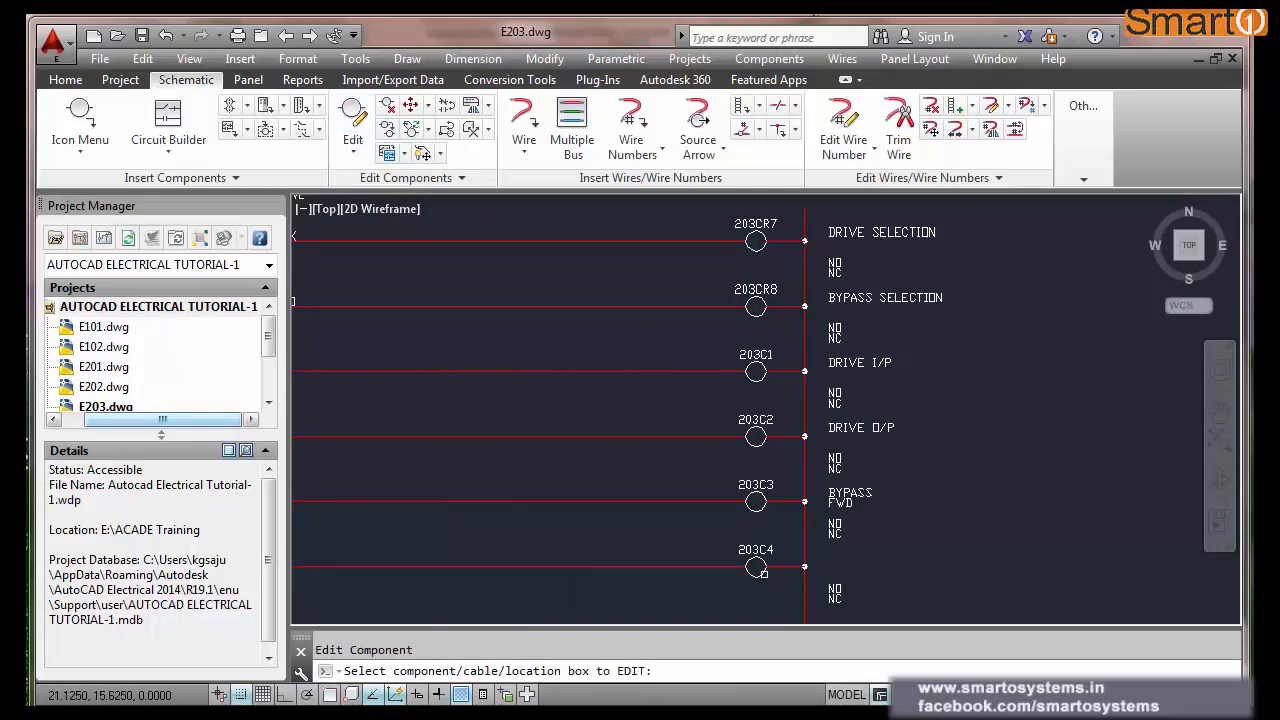
{"action": "left_click", "coordinate": [755, 566]}
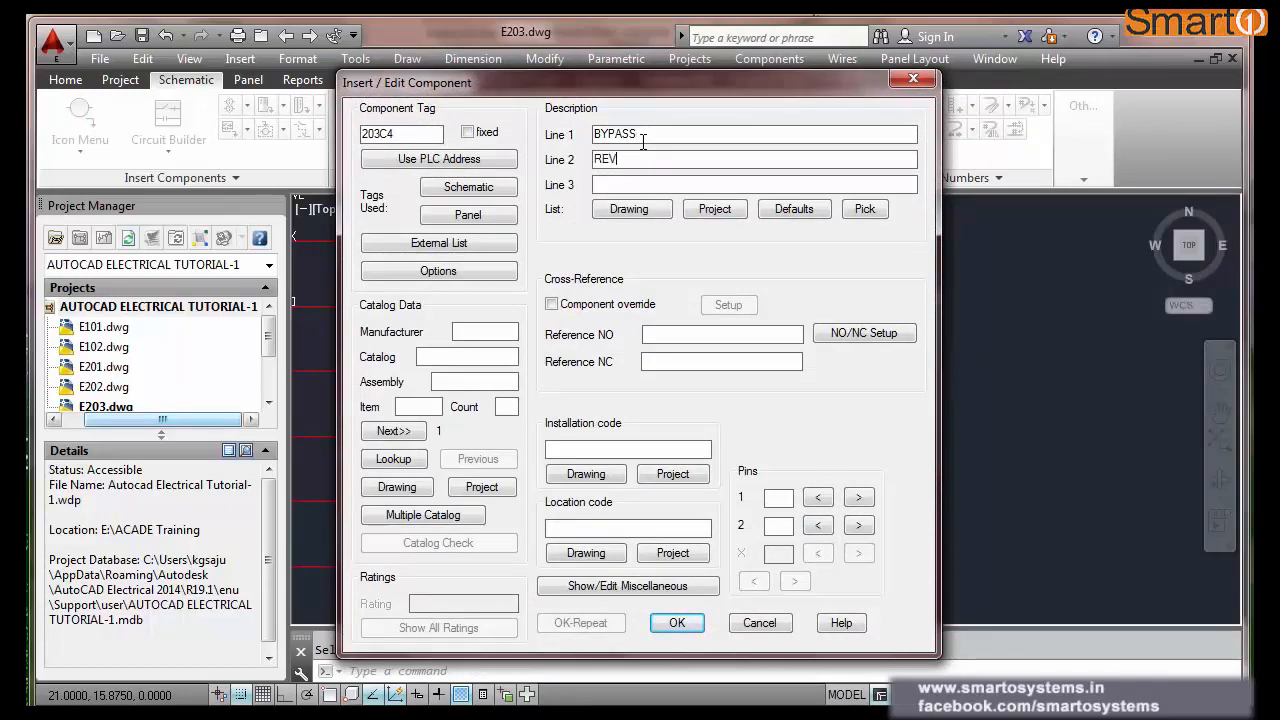
{"action": "left_click", "coordinate": [678, 623]}
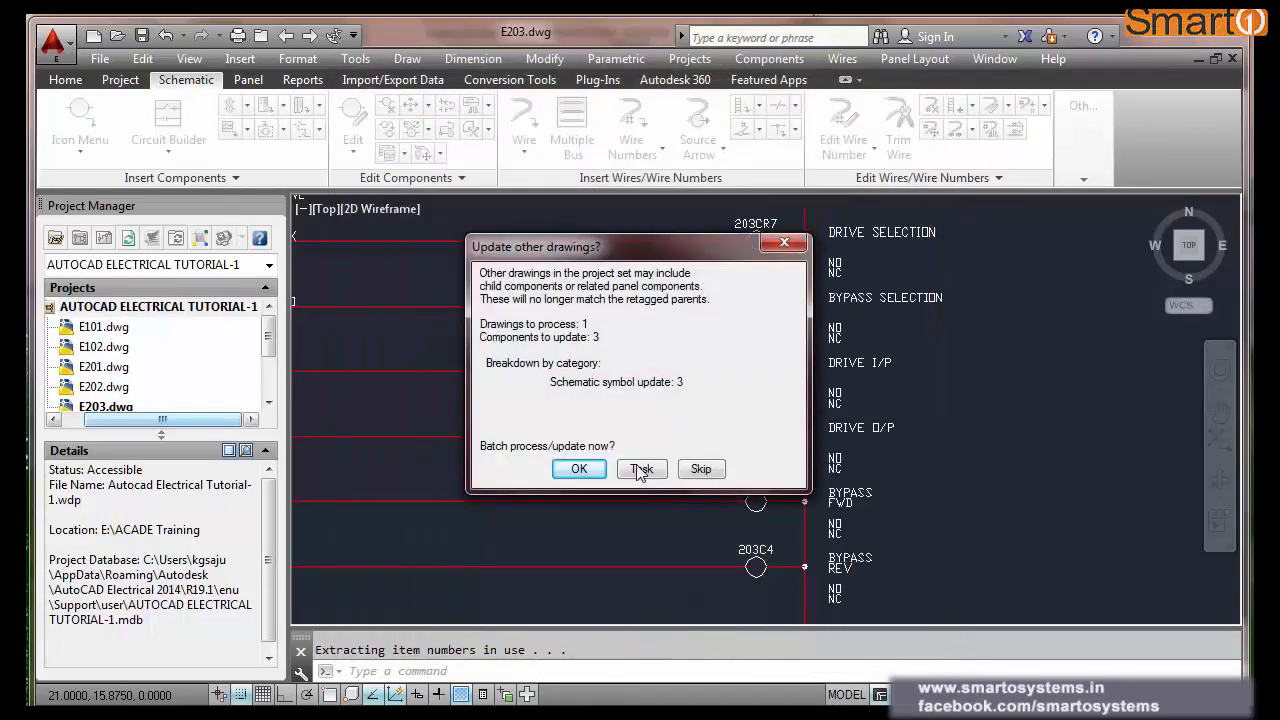
{"action": "left_click", "coordinate": [590, 465]}
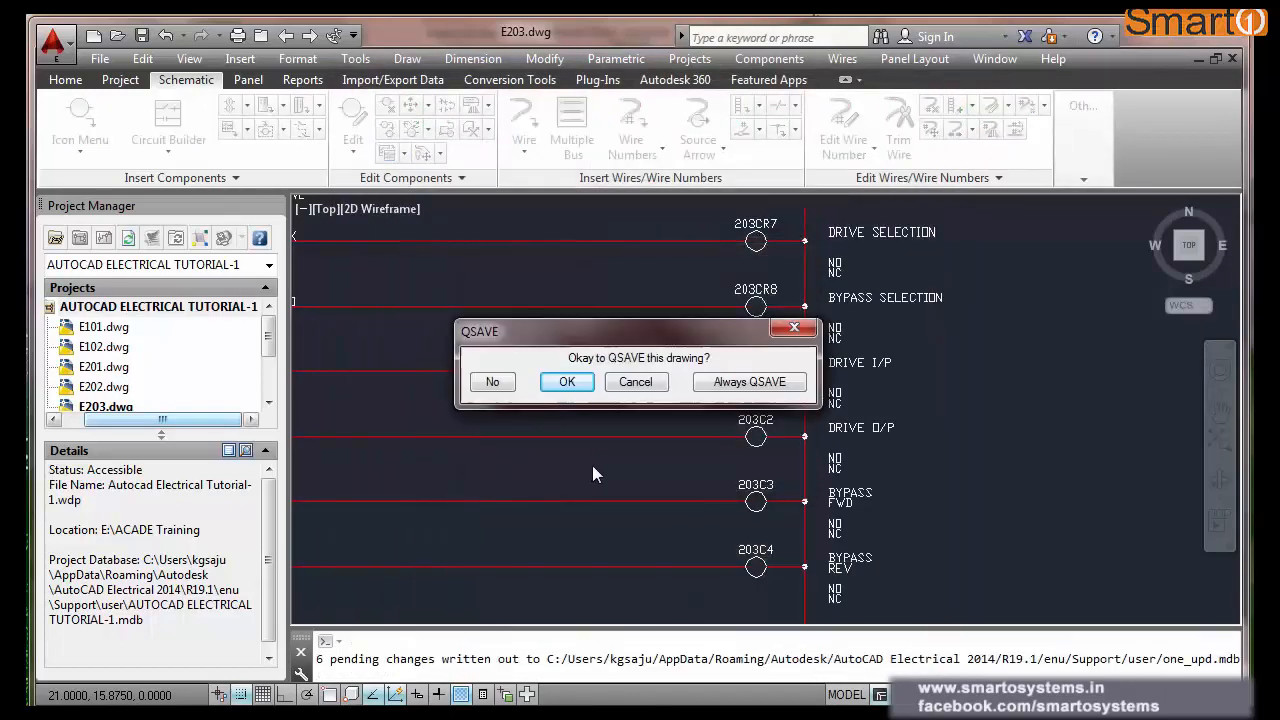
{"action": "left_click", "coordinate": [573, 386]}
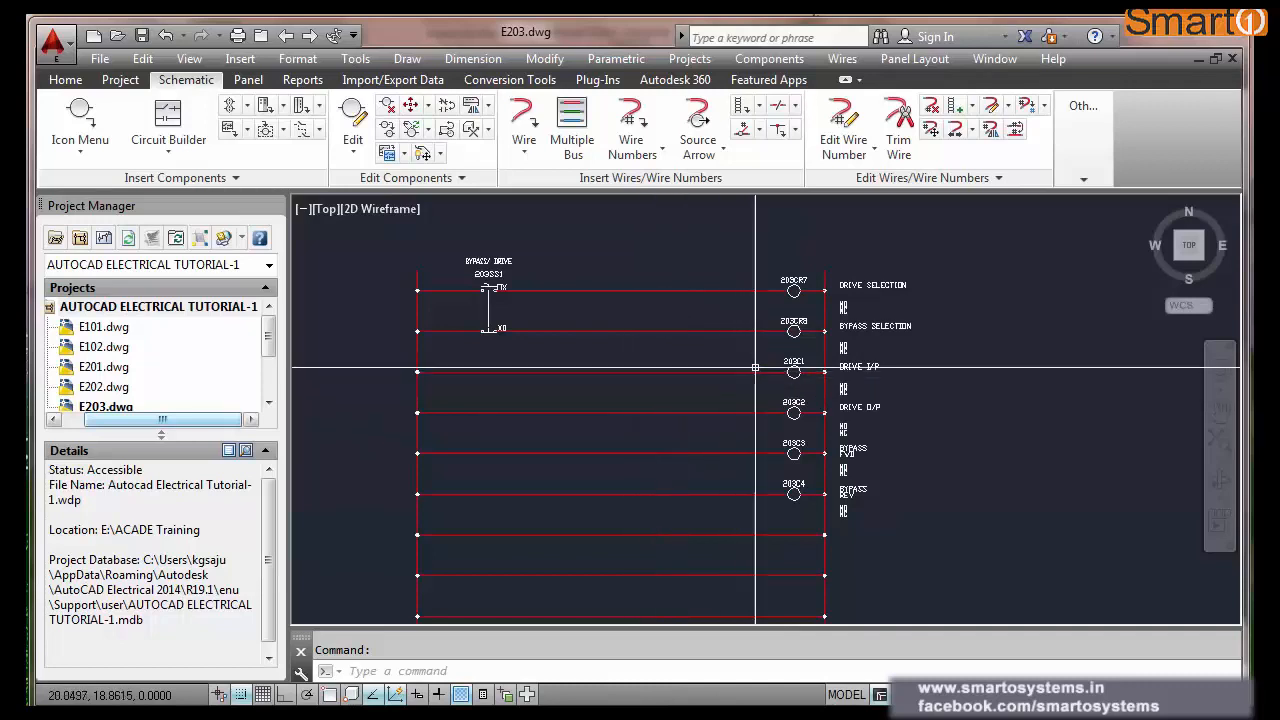
- Review the ladder's selector switch 203SS1, selection relay coils and contactor coils together with their descriptions
{"action": "scroll", "coordinate": [796, 371], "scroll_direction": "up", "scroll_amount": 2}
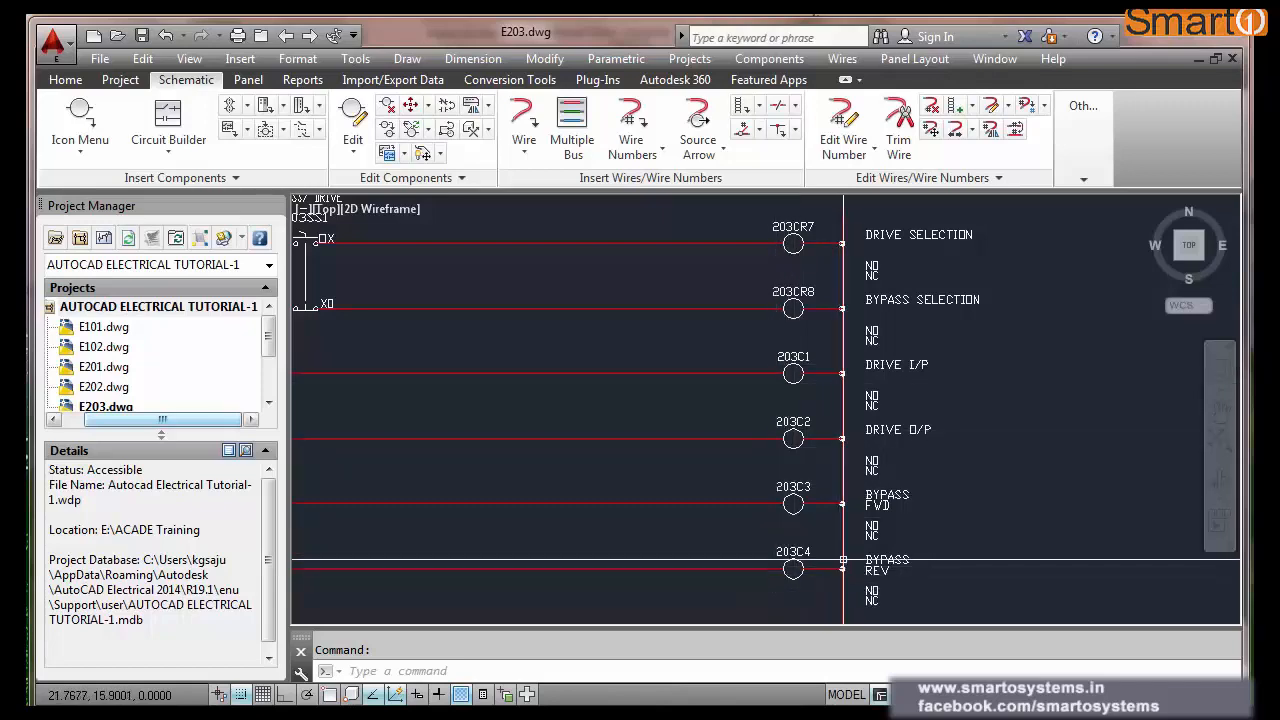
{"action": "scroll", "coordinate": [858, 536], "scroll_direction": "down", "scroll_amount": 5}
{"action": "scroll", "coordinate": [665, 431], "scroll_direction": "up", "scroll_amount": 4}
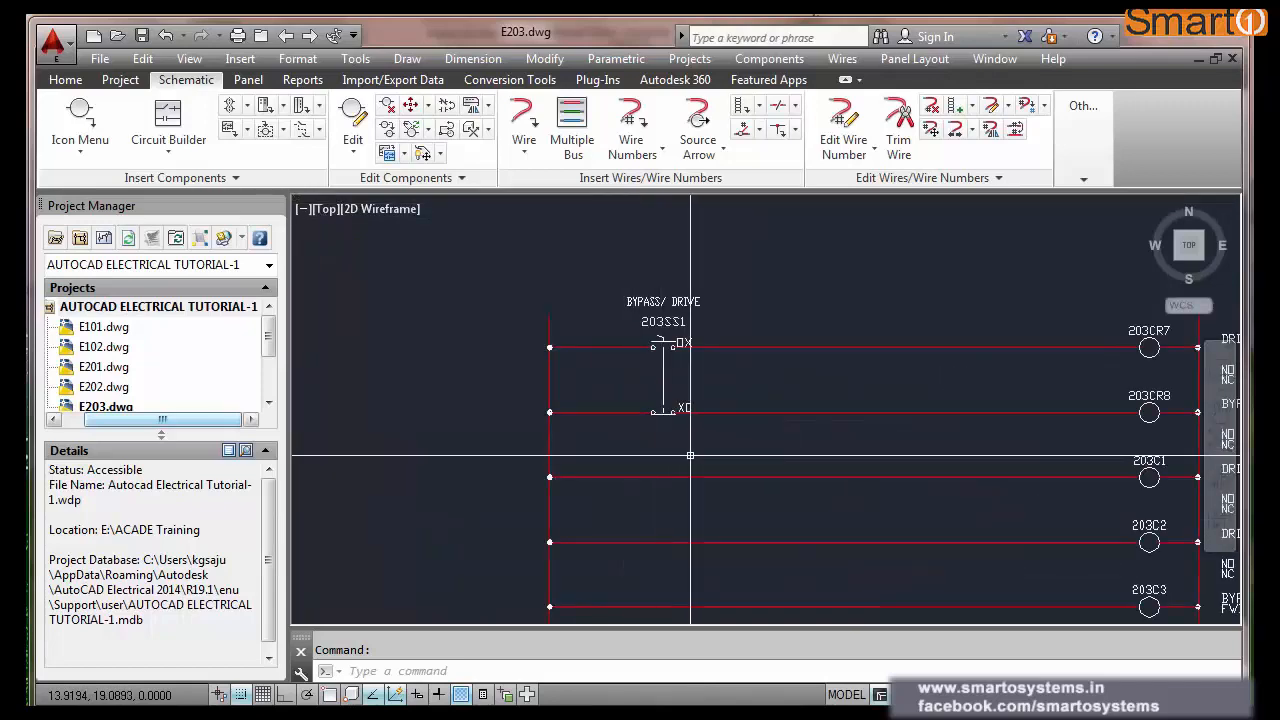
{"action": "scroll", "coordinate": [724, 439], "scroll_direction": "down", "scroll_amount": 4}
{"action": "scroll", "coordinate": [783, 447], "scroll_direction": "up", "scroll_amount": 2}
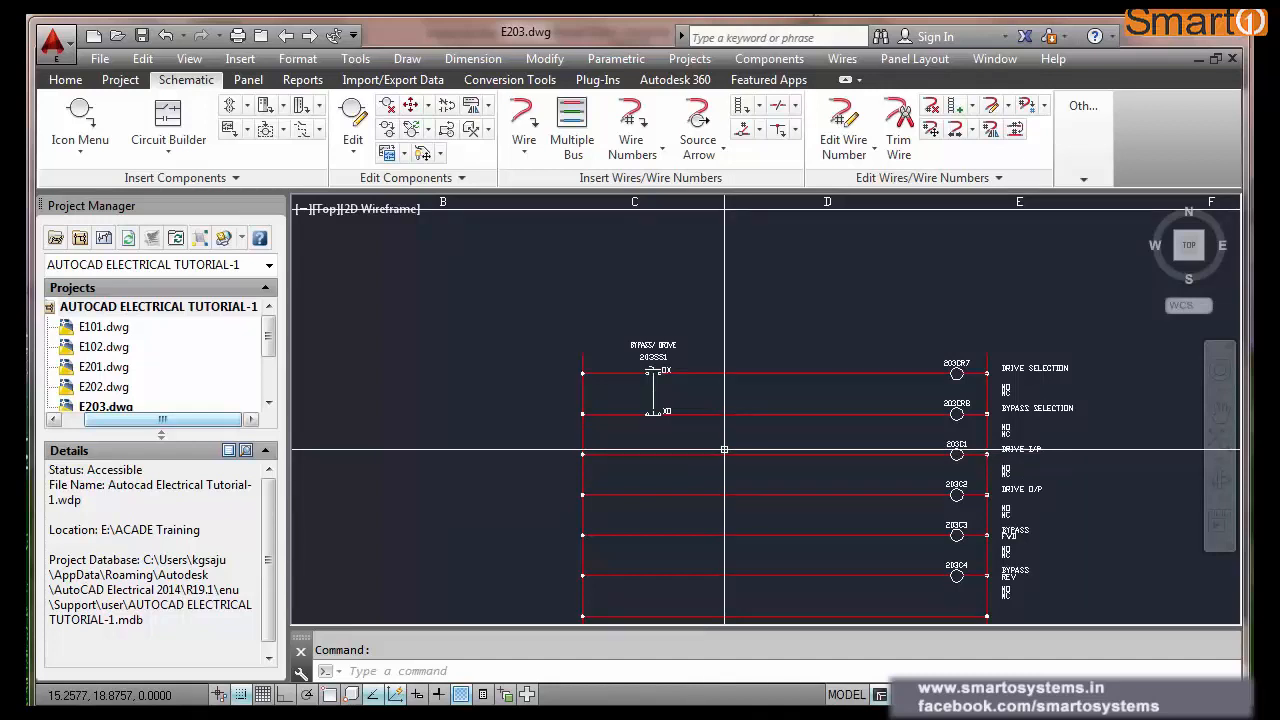
{"action": "scroll", "coordinate": [915, 452], "scroll_direction": "up", "scroll_amount": 2}
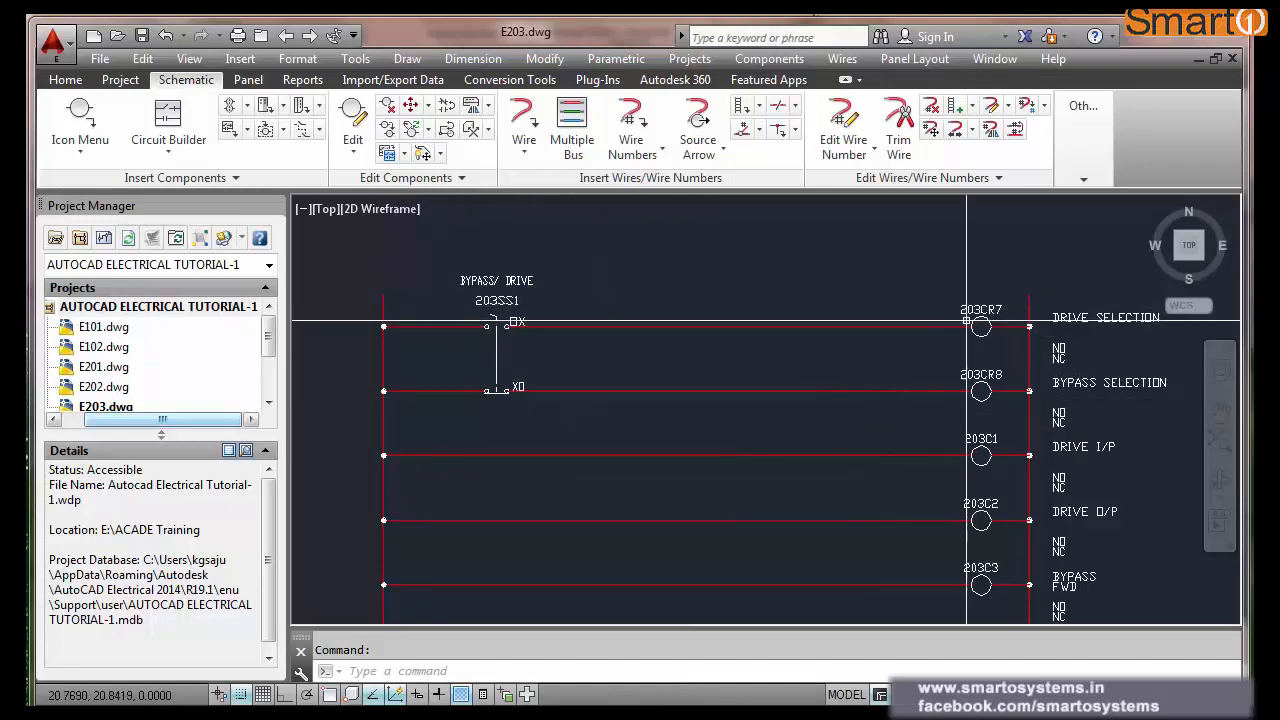
{"action": "mouse_move", "coordinate": [989, 314]}
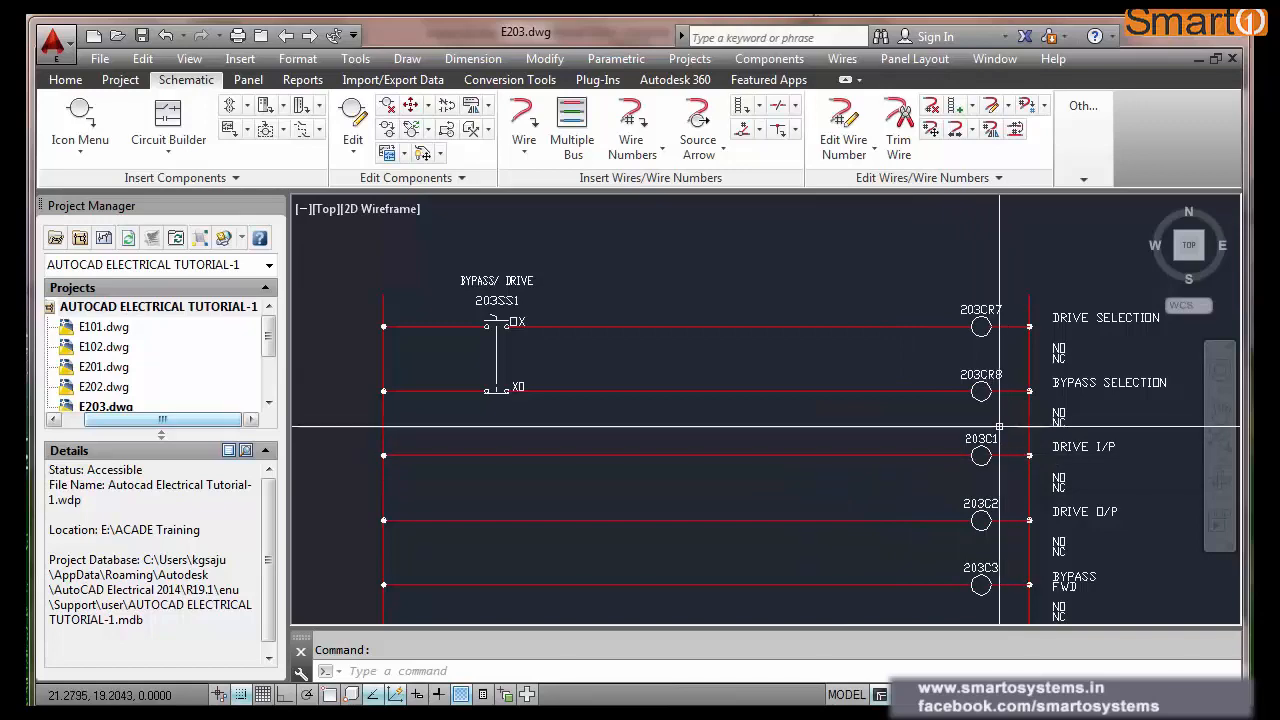
- Insert a Relay NO Contact on coil 203C1's rung below the selector switch, linked to parent coil 203CR7
{"action": "left_click", "coordinate": [80, 112]}
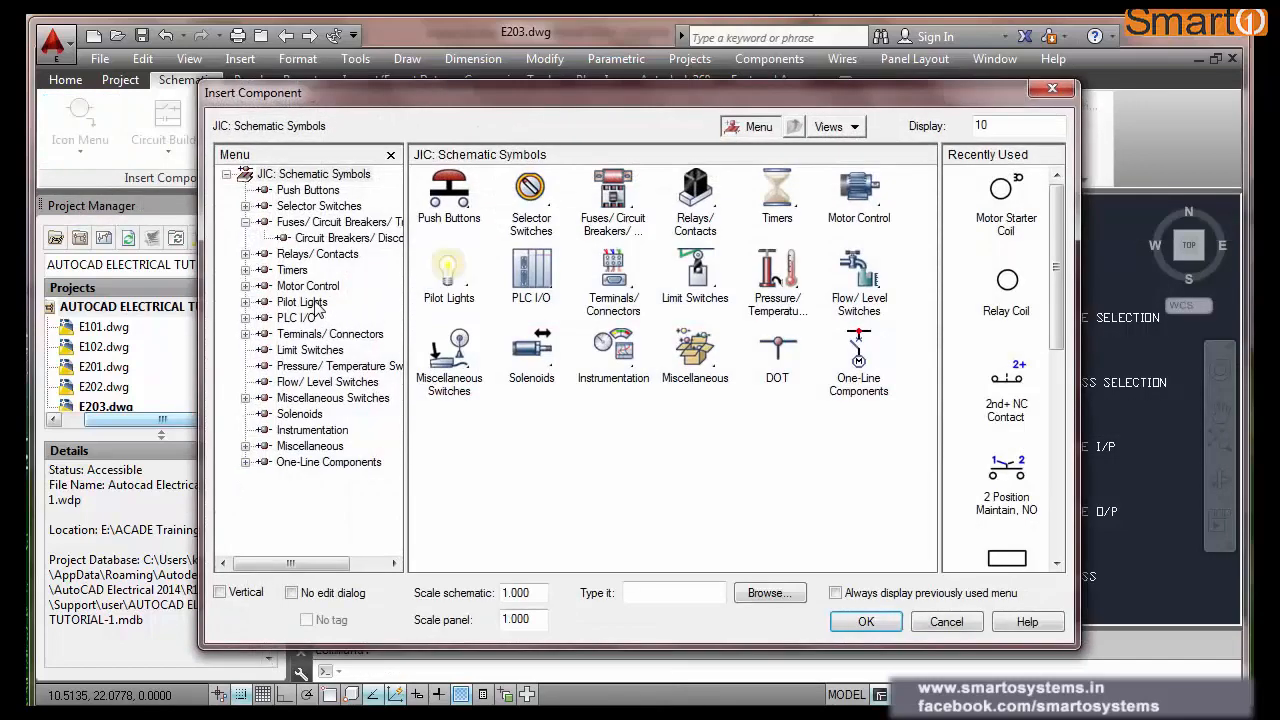
{"action": "left_click", "coordinate": [318, 254]}
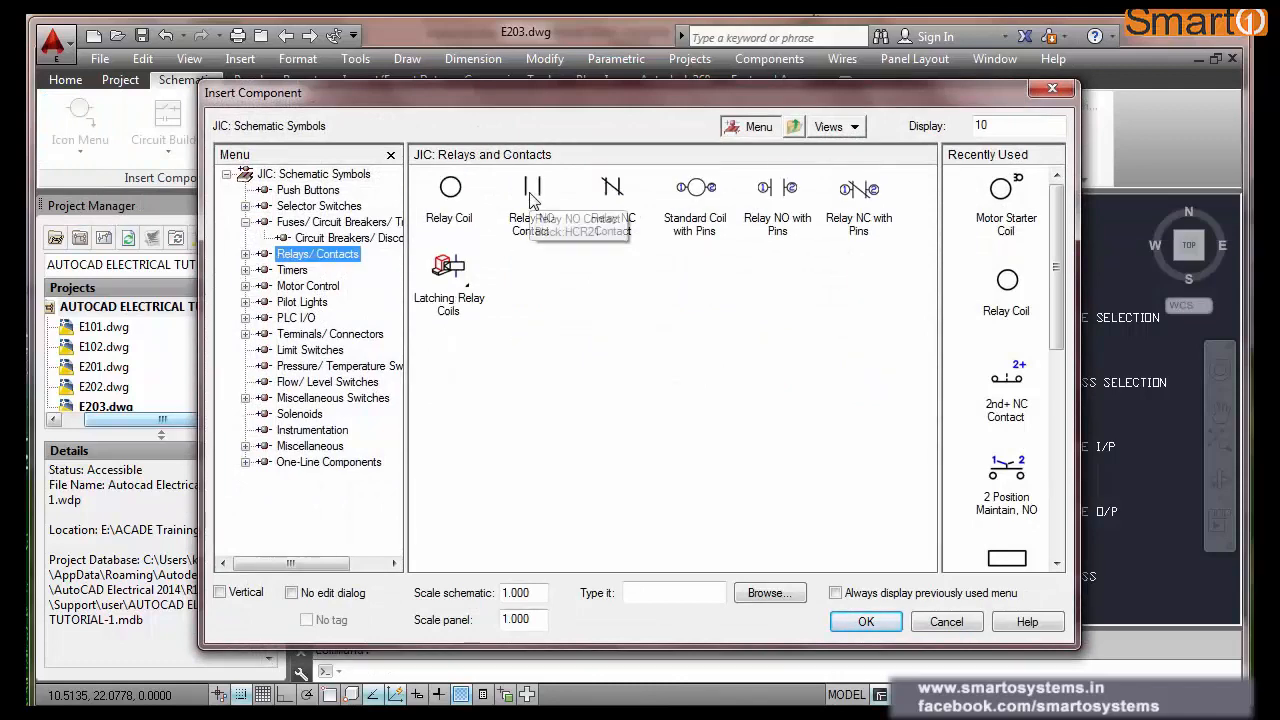
{"action": "left_click", "coordinate": [531, 190]}
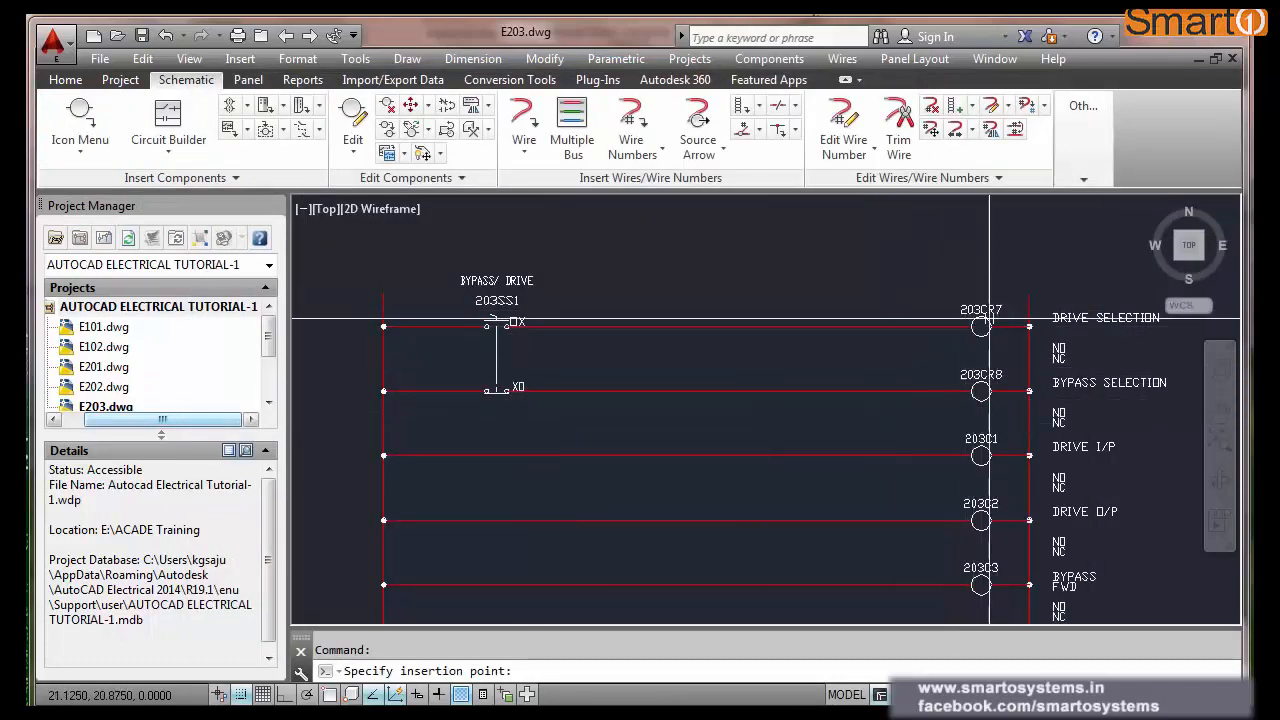
{"action": "left_click", "coordinate": [496, 455]}
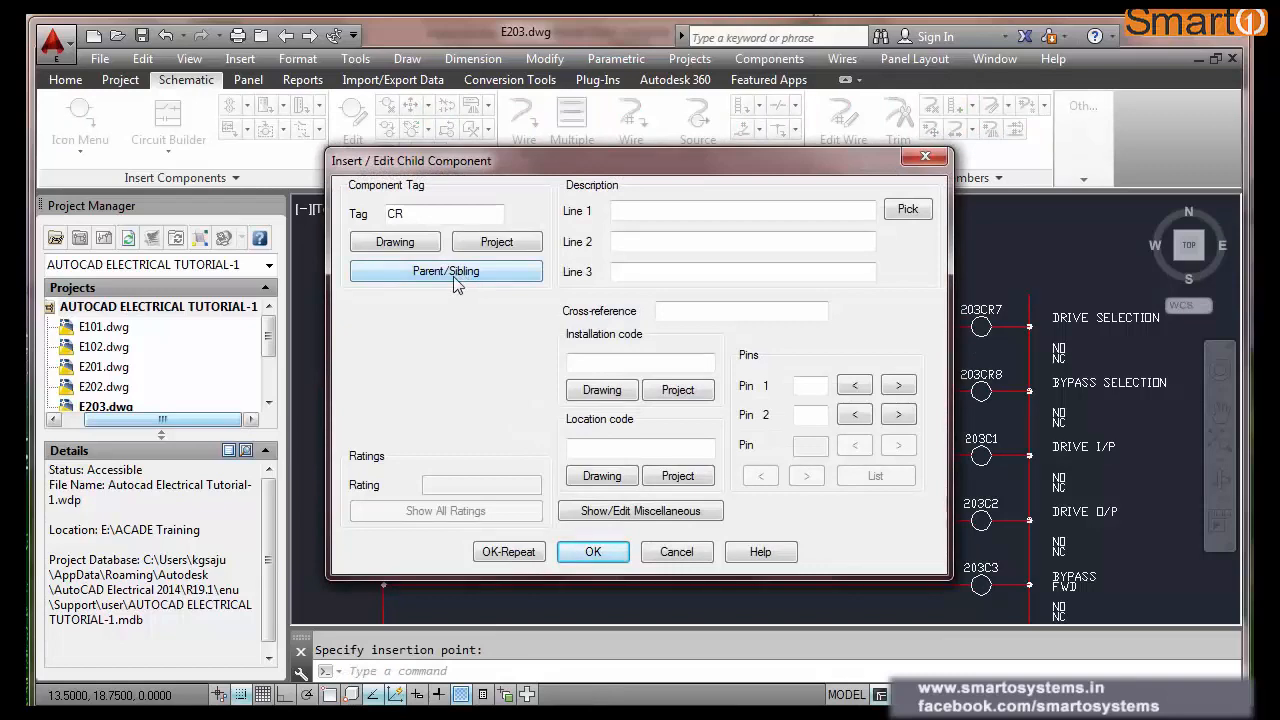
{"action": "left_click", "coordinate": [446, 271]}
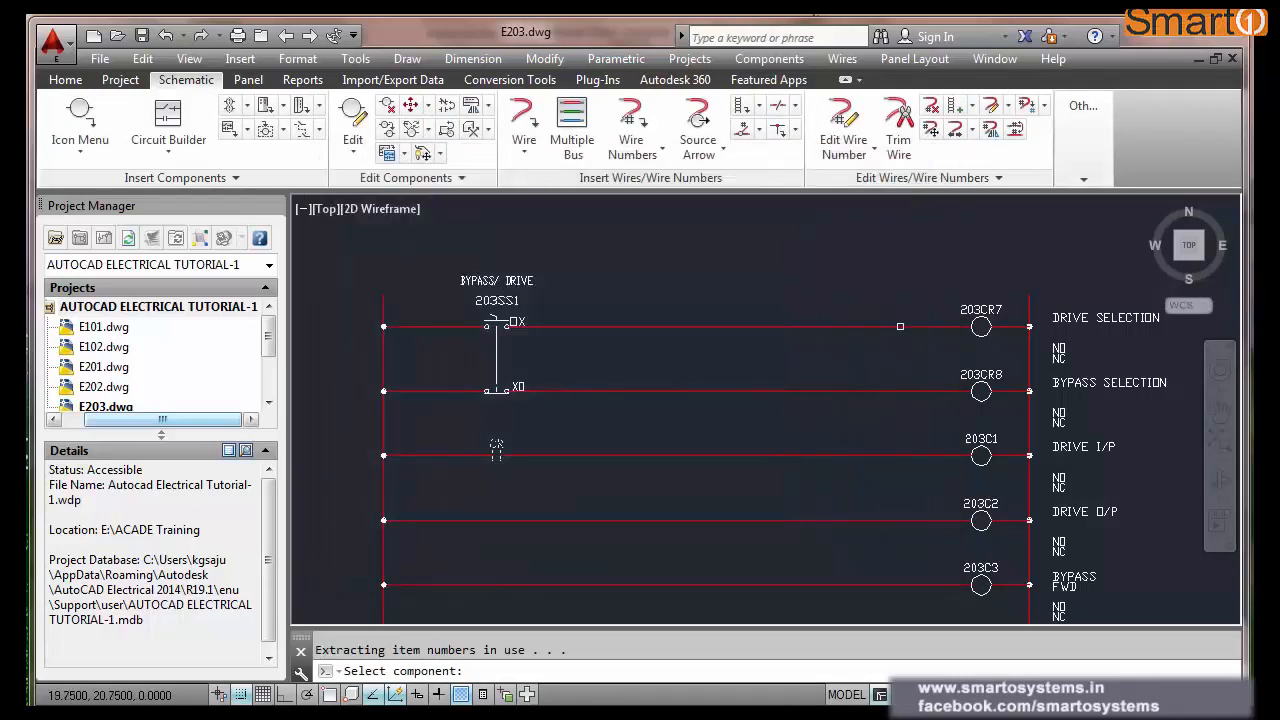
{"action": "left_click", "coordinate": [981, 311]}
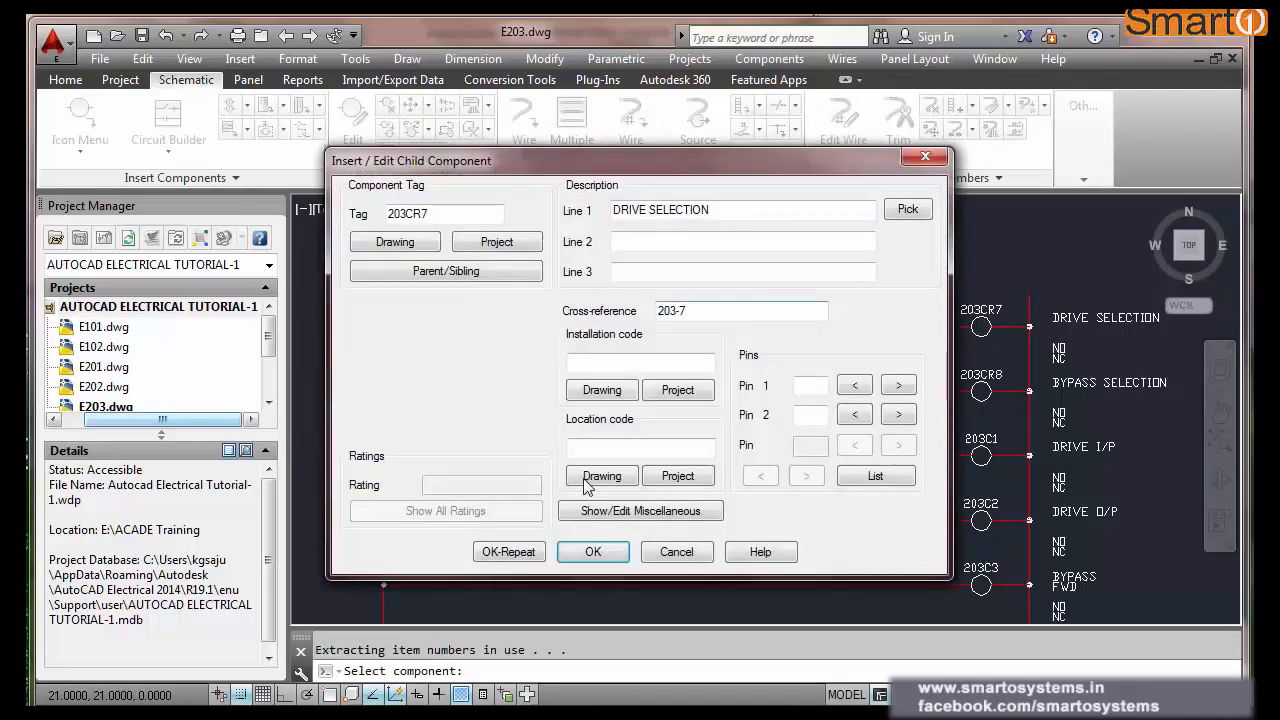
{"action": "left_click", "coordinate": [590, 555]}
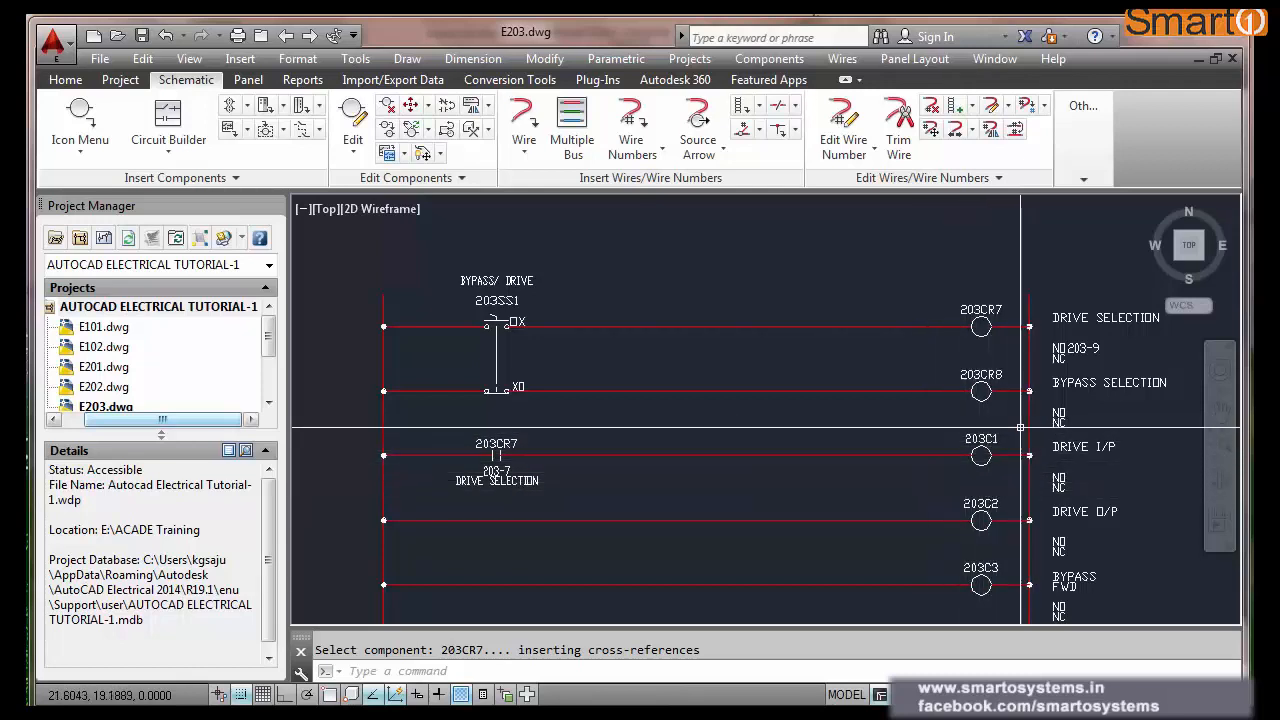
- Insert a second Relay NO Contact in series on coil 203C1's rung, linked to parent coil 203C3 with its family code changed to M
{"action": "scroll", "coordinate": [923, 450], "scroll_direction": "down", "scroll_amount": 2}
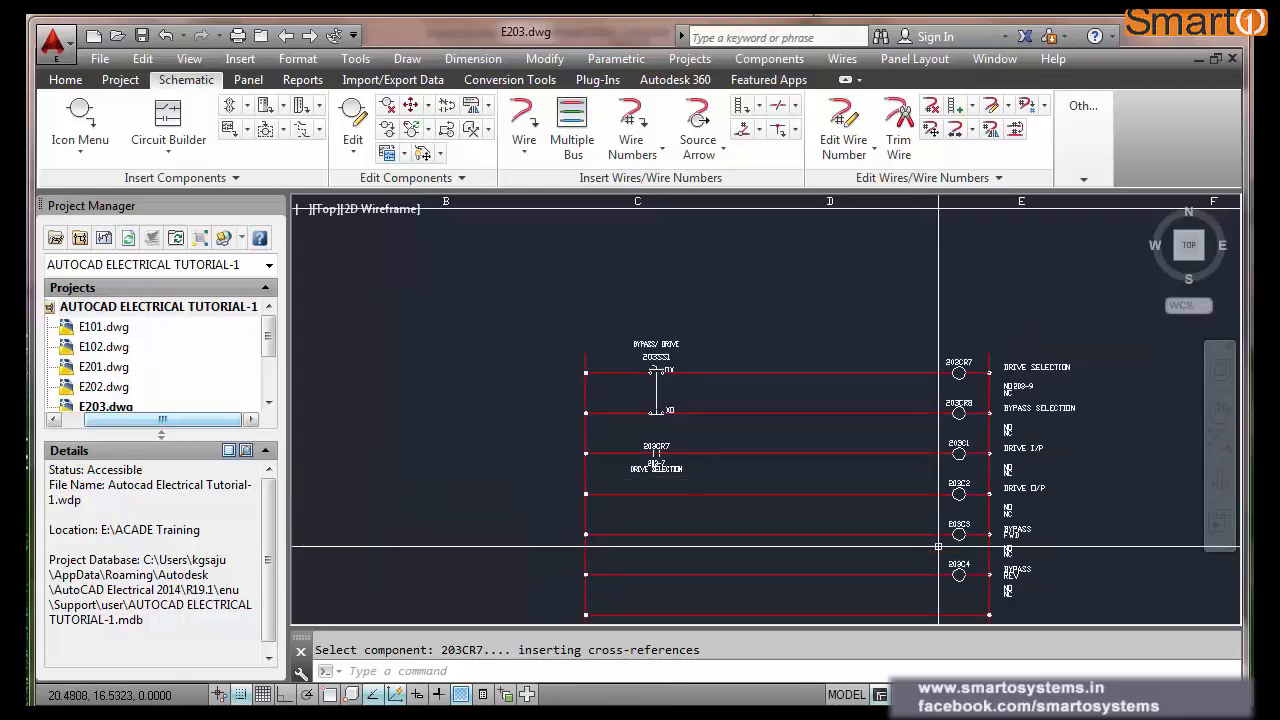
{"action": "scroll", "coordinate": [928, 573], "scroll_direction": "up", "scroll_amount": 2}
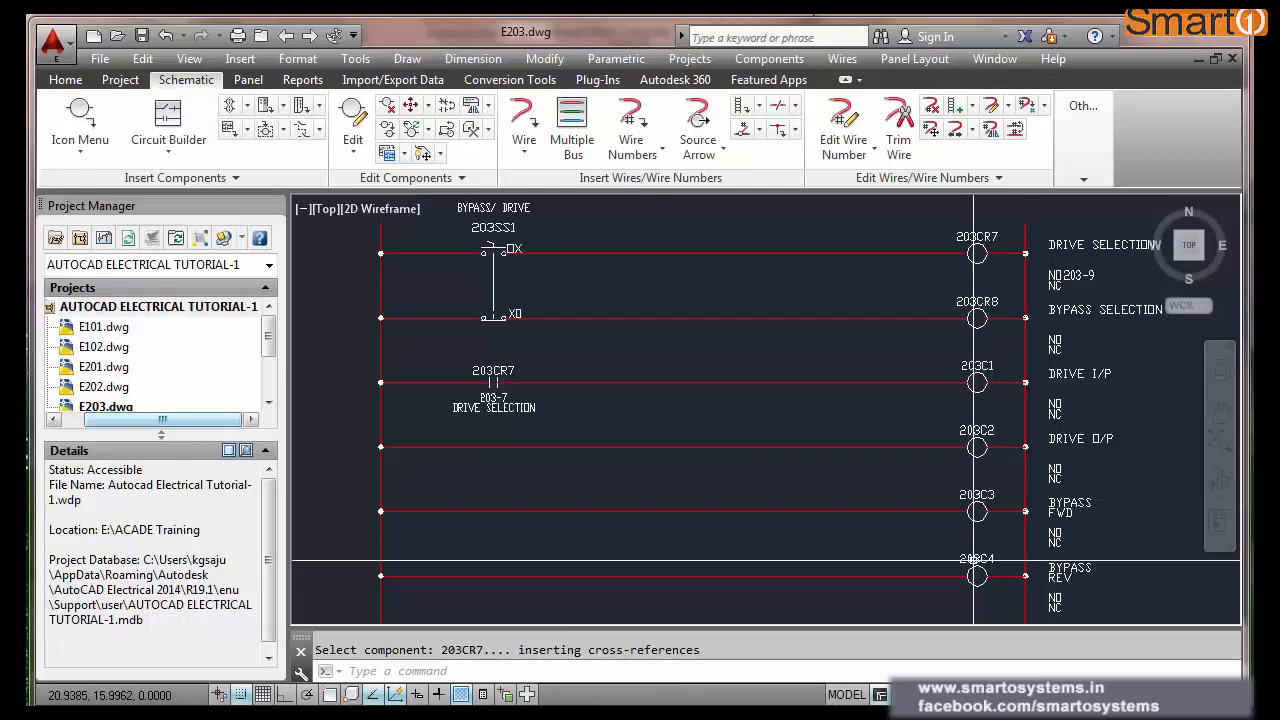
{"action": "left_click", "coordinate": [84, 120]}
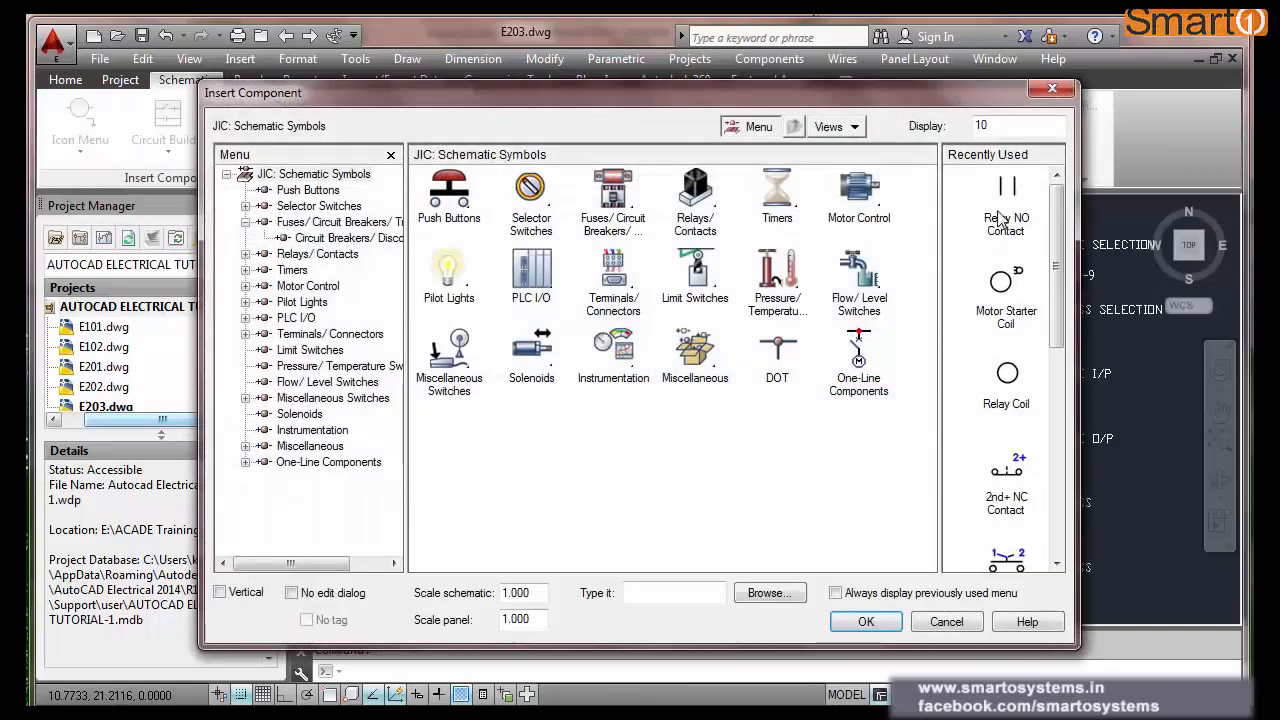
{"action": "left_click", "coordinate": [1001, 220]}
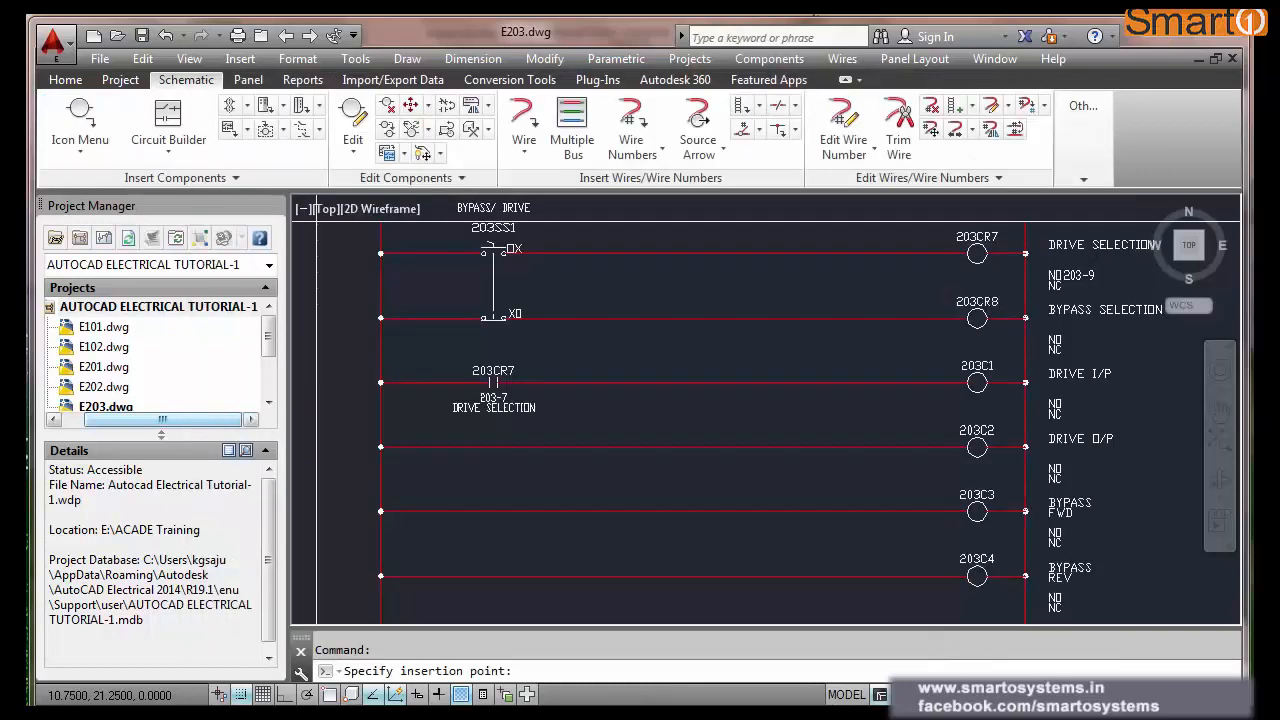
{"action": "left_click", "coordinate": [598, 382]}
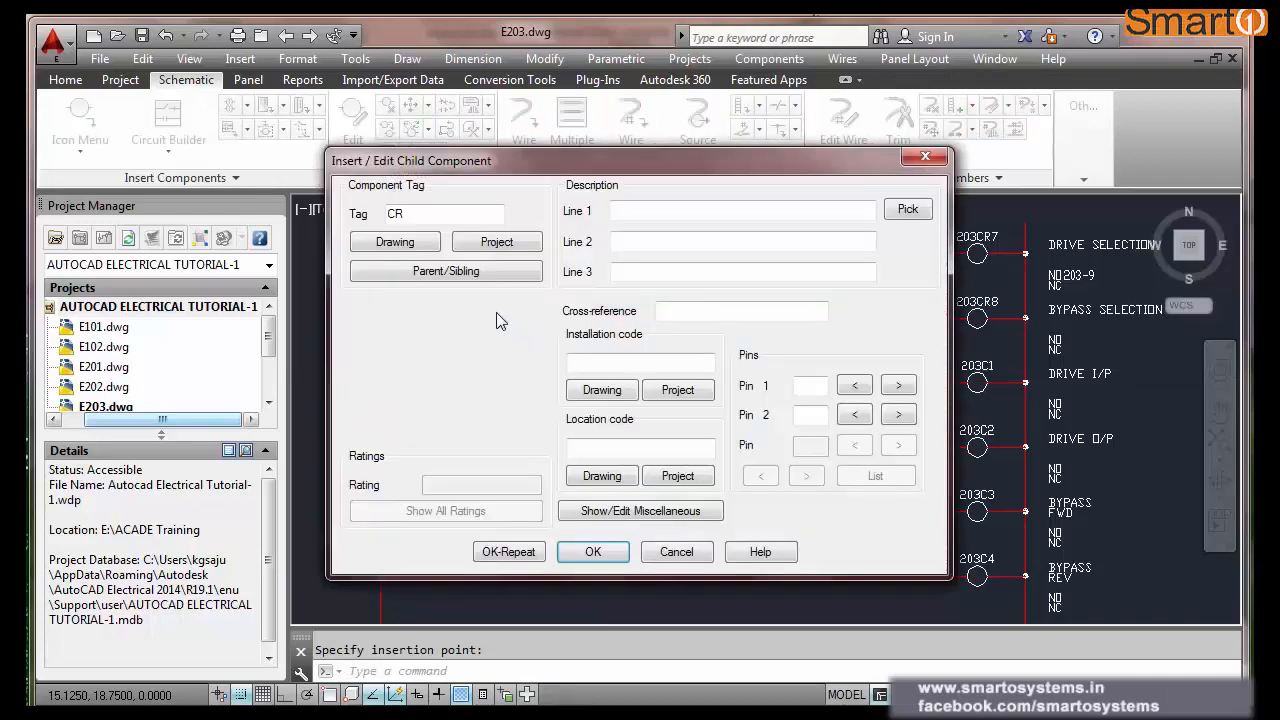
{"action": "left_click", "coordinate": [470, 275]}
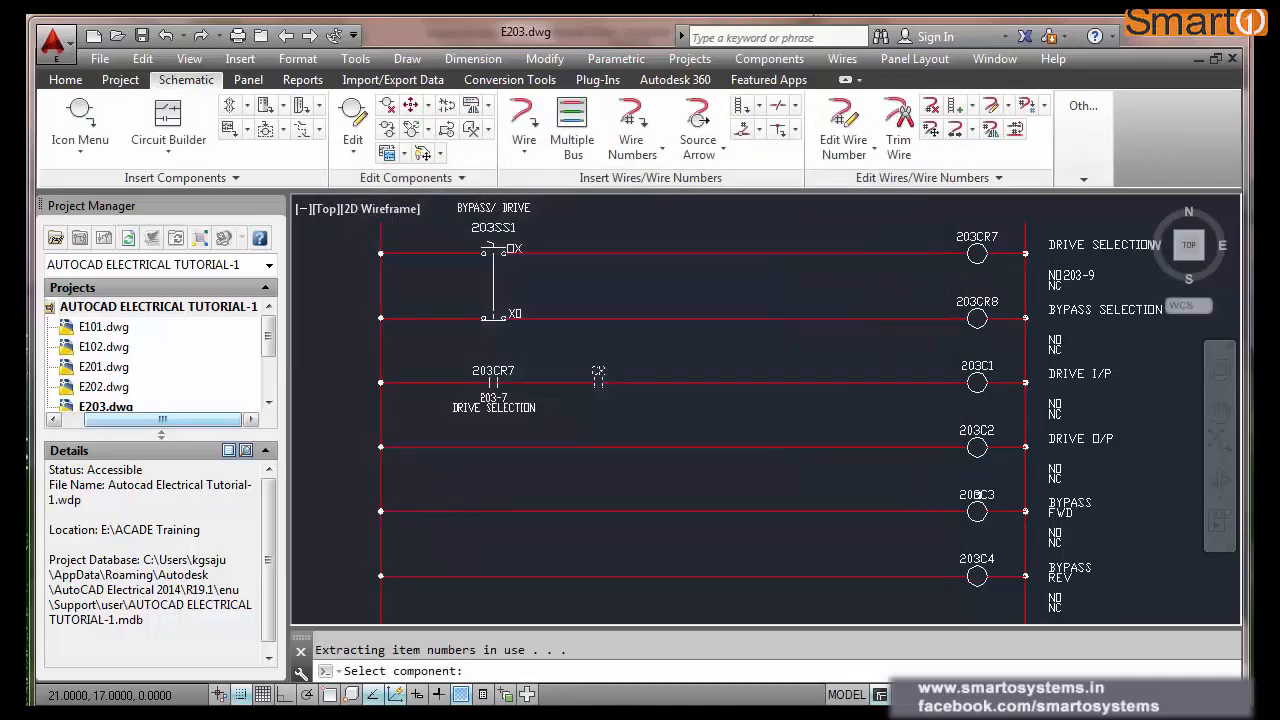
{"action": "left_click", "coordinate": [978, 495]}
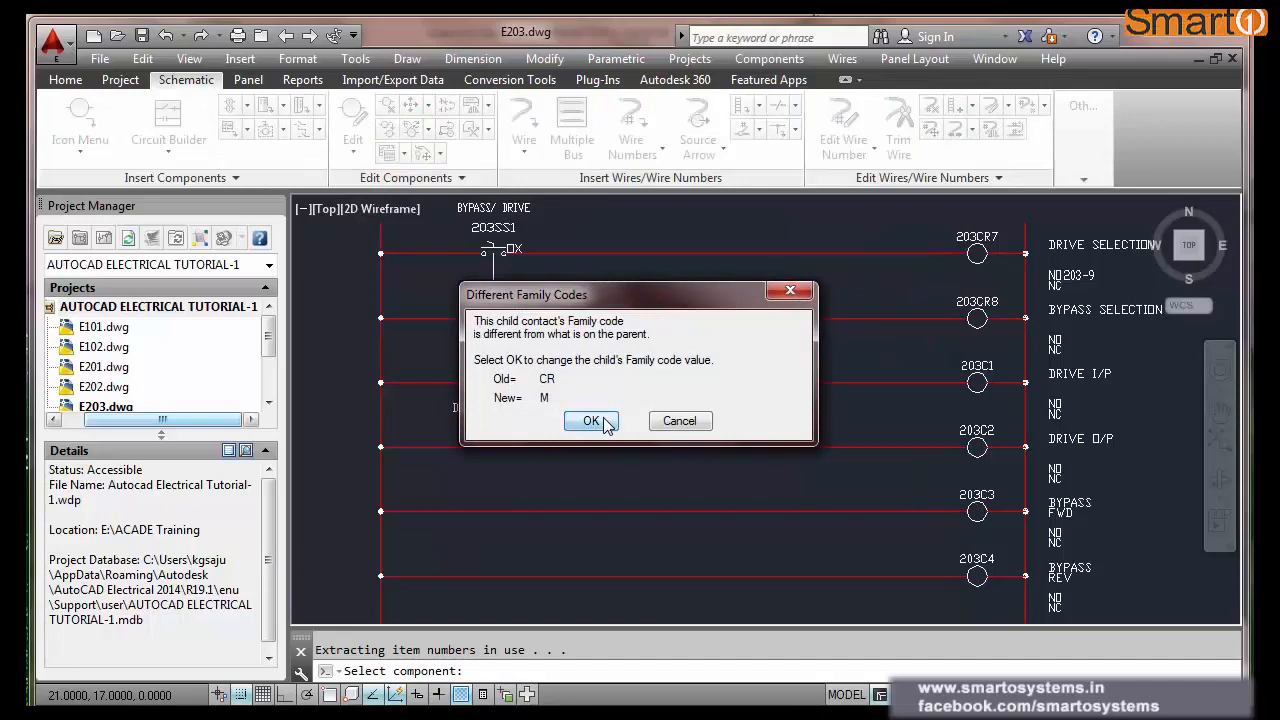
{"action": "left_click", "coordinate": [591, 421]}
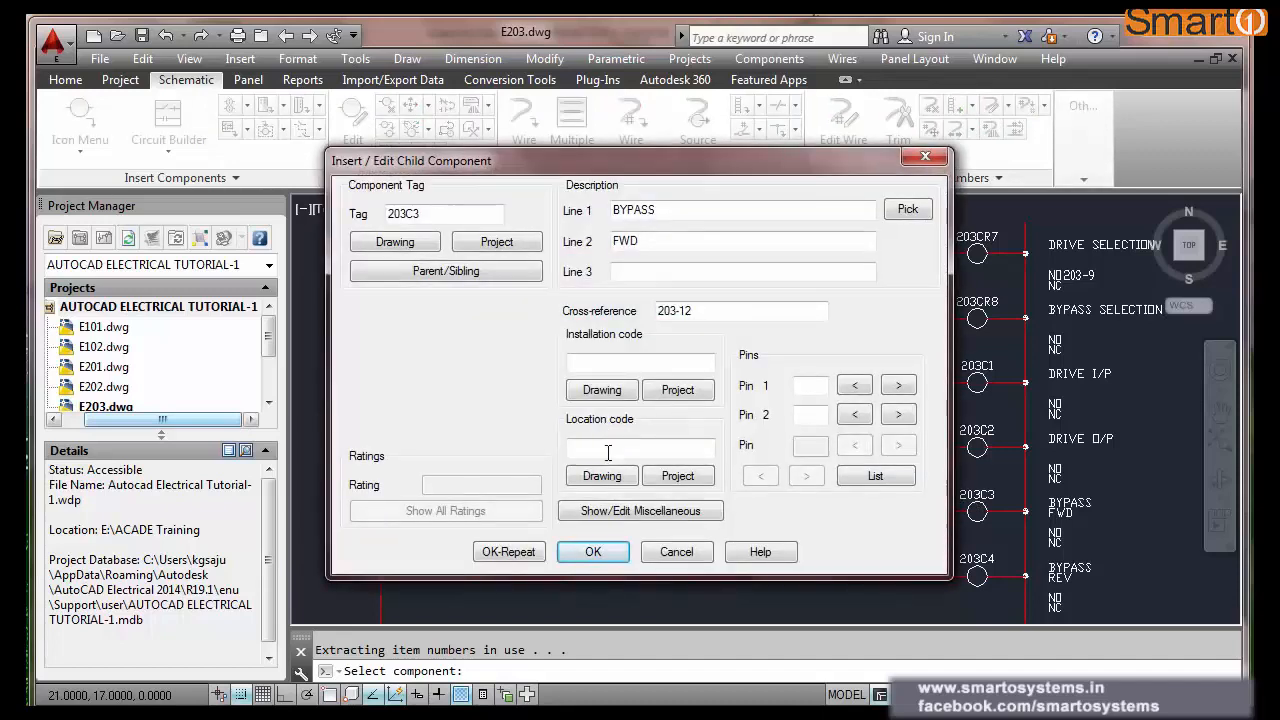
{"action": "left_click", "coordinate": [597, 552]}
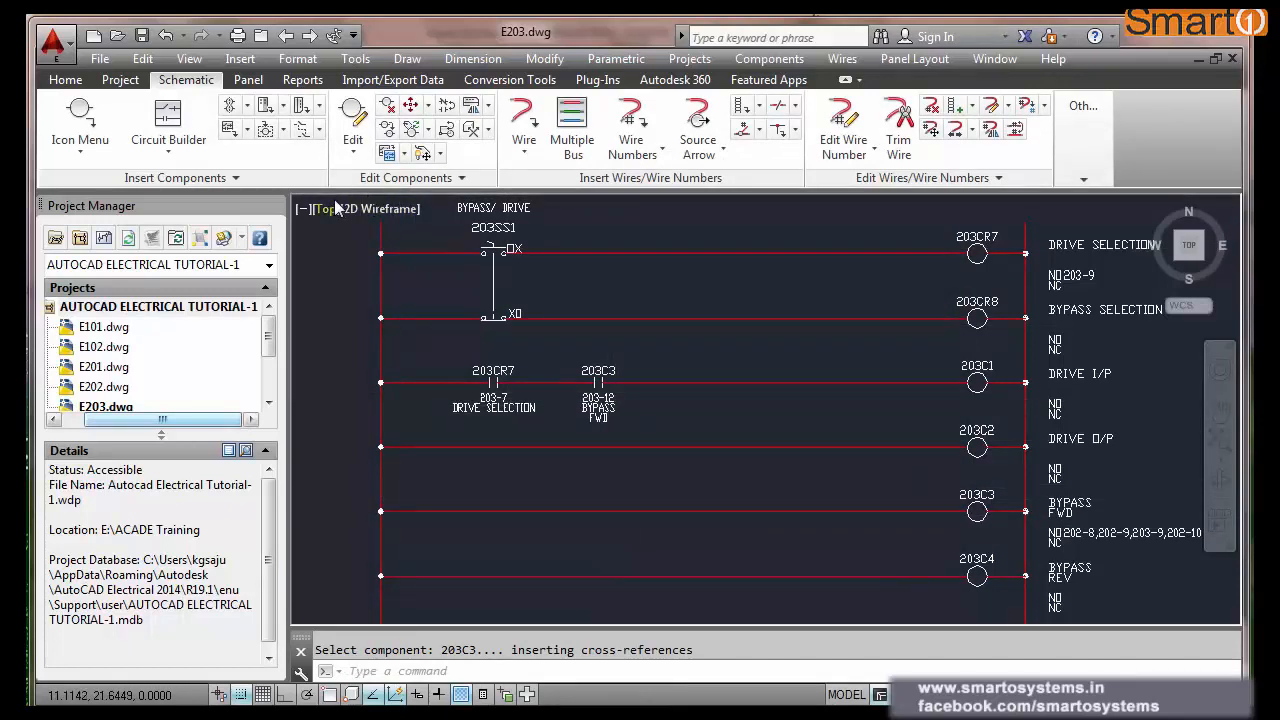
- Toggle the 203C3 contact on coil 203C1's rung to normally closed with AETOGGLENONC
{"action": "scroll", "coordinate": [600, 392], "scroll_direction": "up", "scroll_amount": 4}
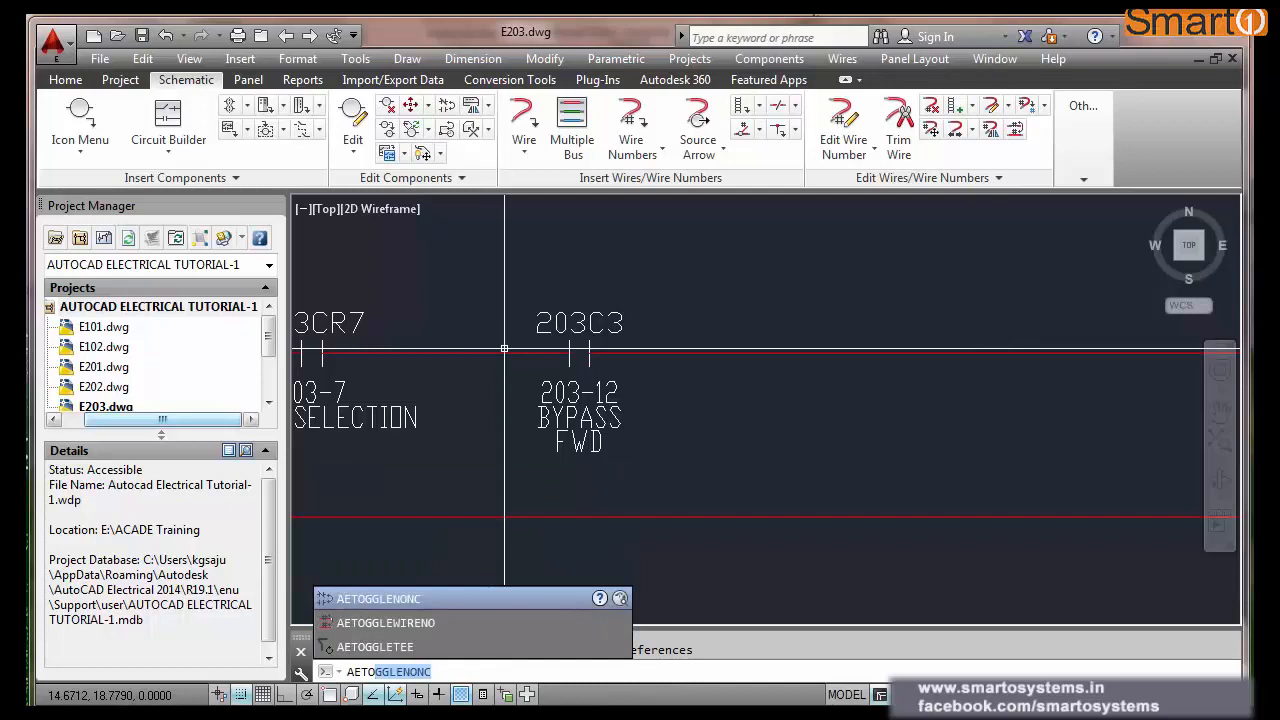
{"action": "key", "text": "Escape"}
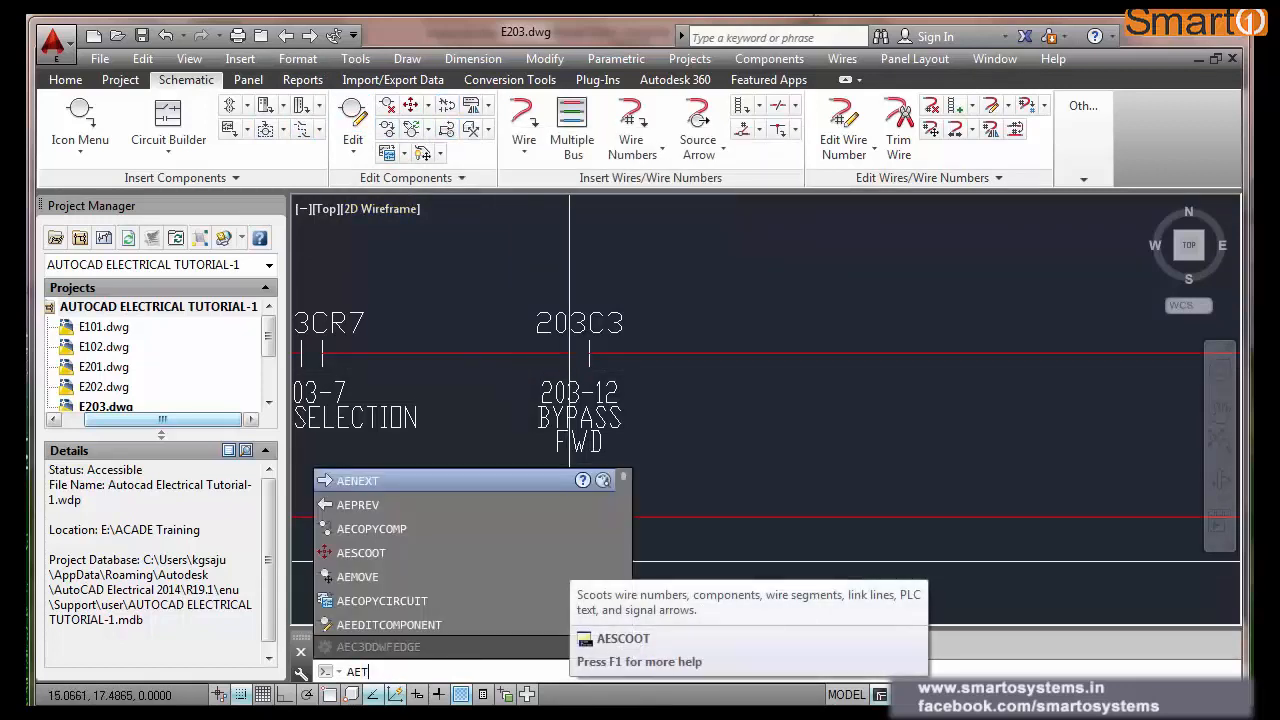
{"action": "type", "text": "O"}
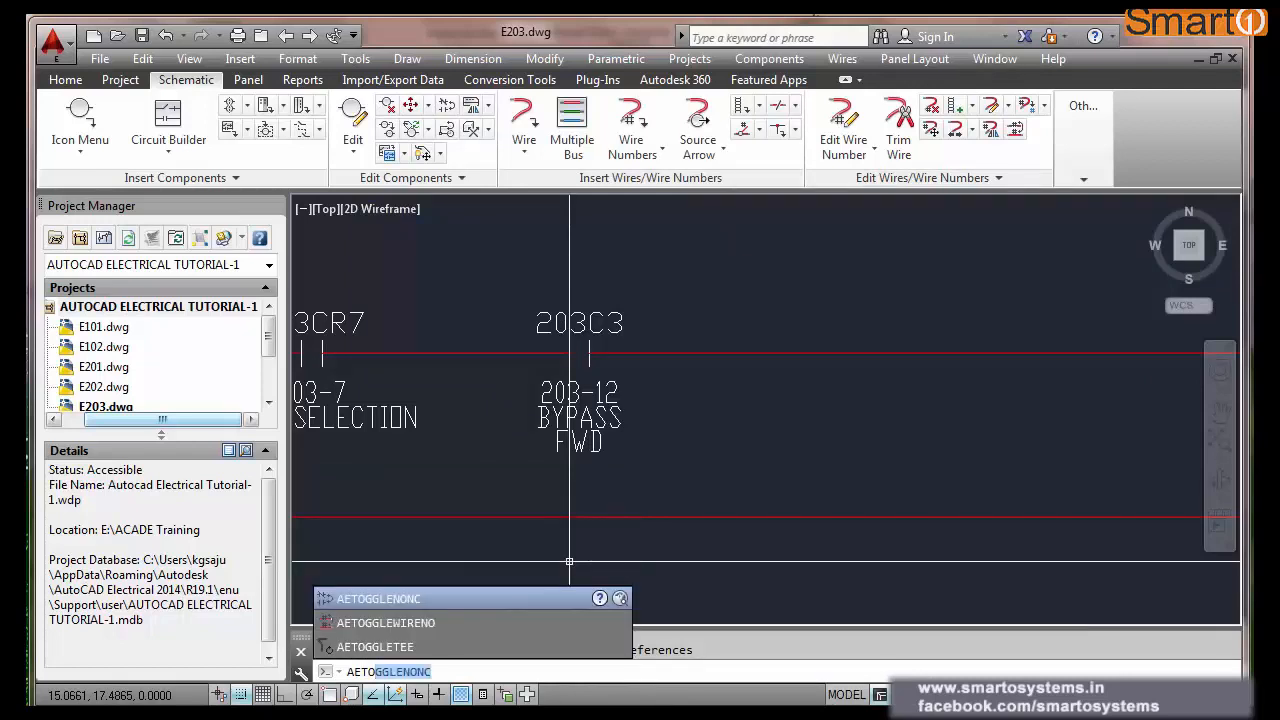
{"action": "key", "text": "Return"}
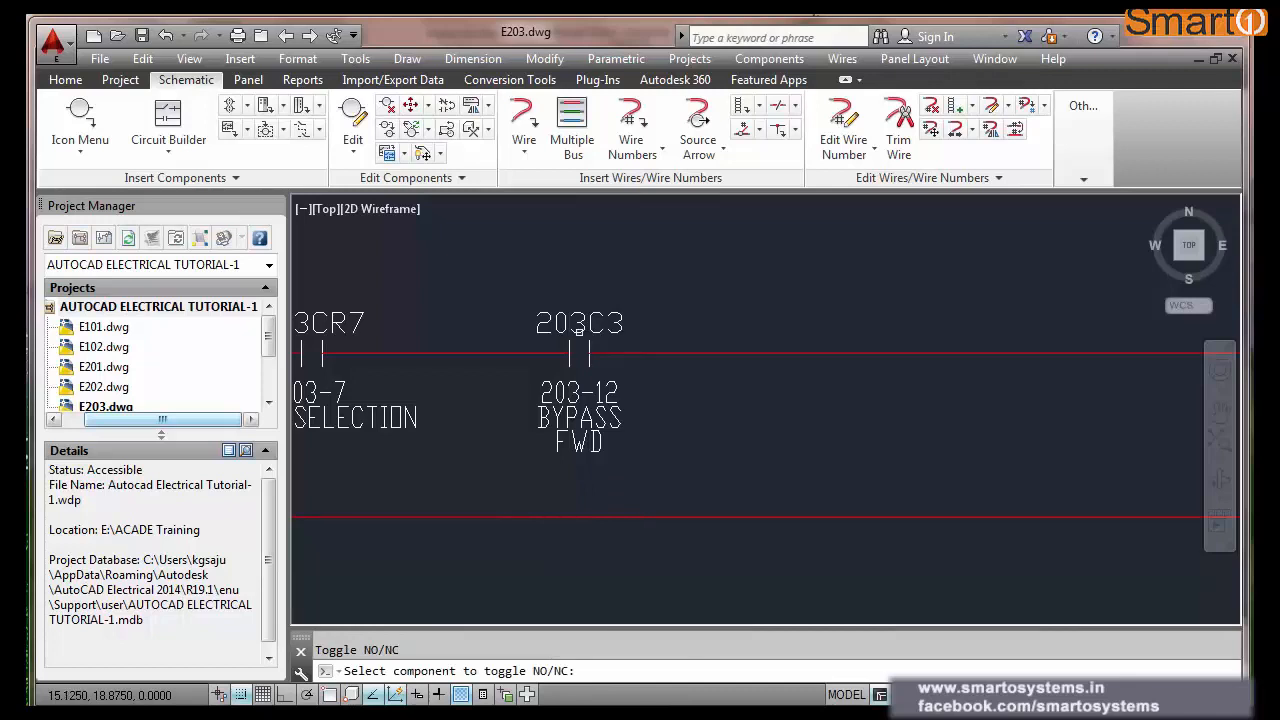
{"action": "left_click", "coordinate": [598, 315]}
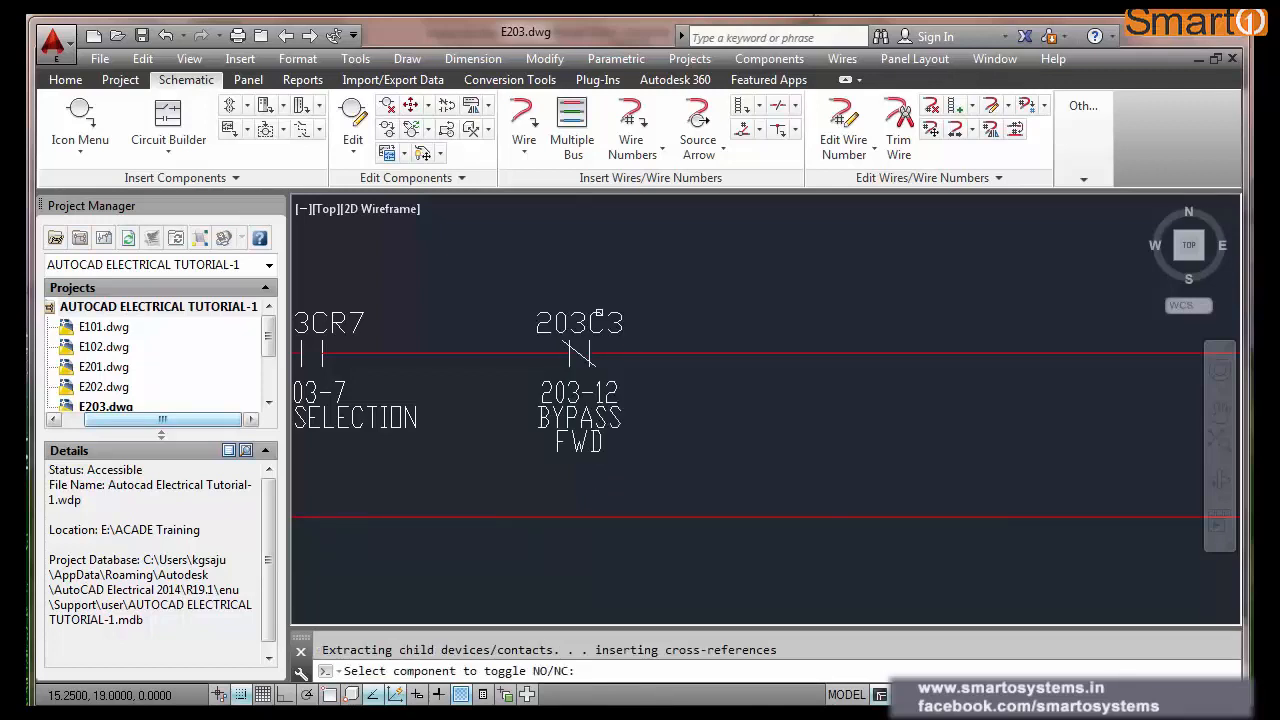
- Copy the normally closed 203C3 contact with AECOPYCOMP further along coil 203C1's rung and link the copy to parent coil 203C4
{"action": "scroll", "coordinate": [680, 284], "scroll_direction": "down", "scroll_amount": 4}
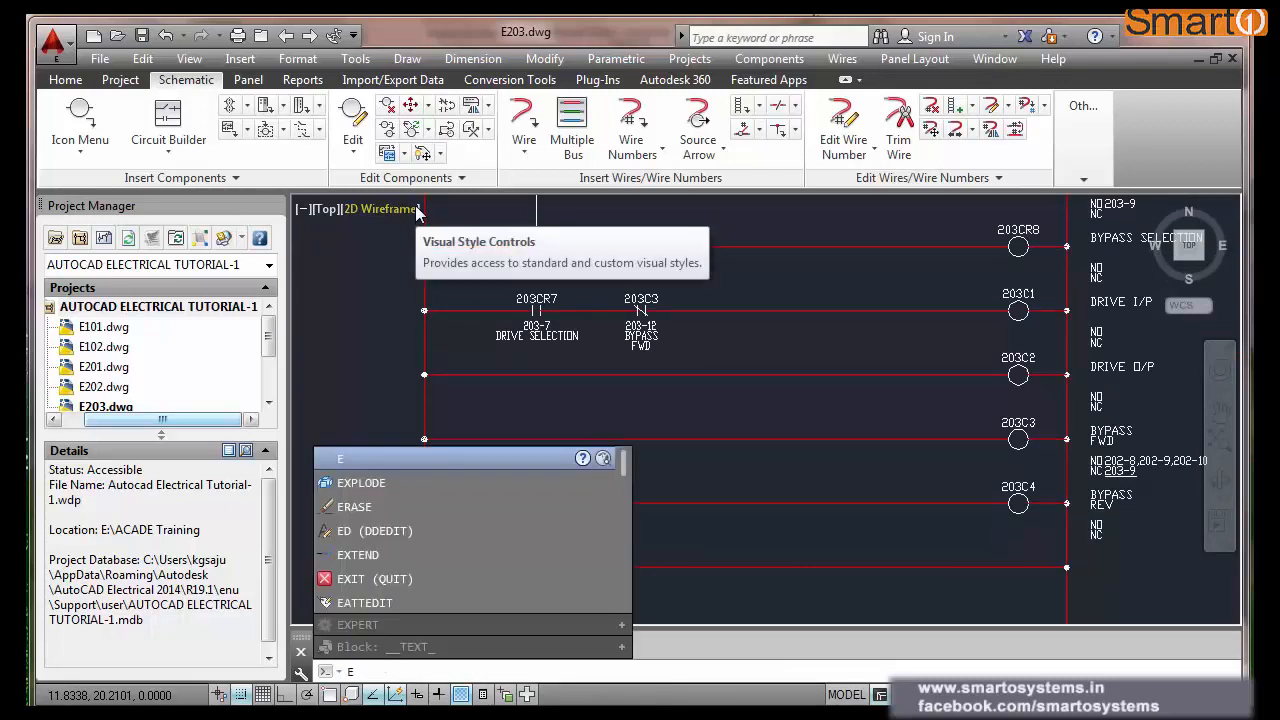
{"action": "type", "text": "AECO"}
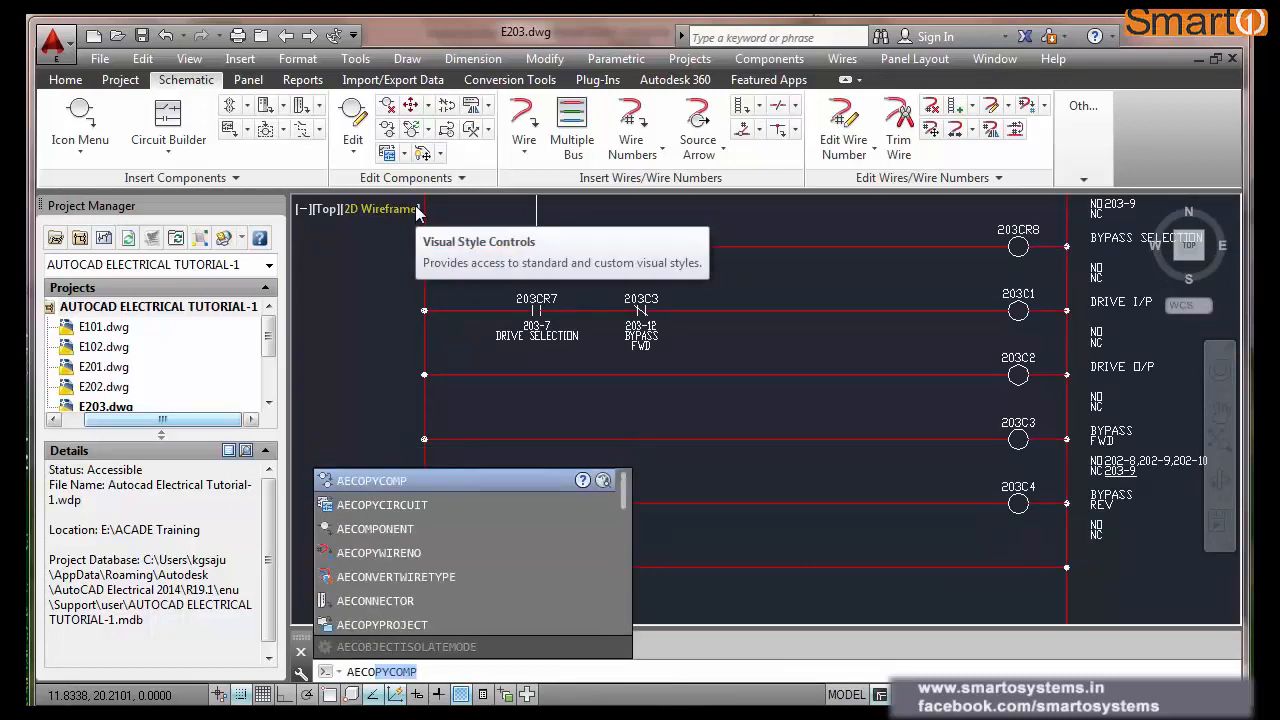
{"action": "key", "text": "Return"}
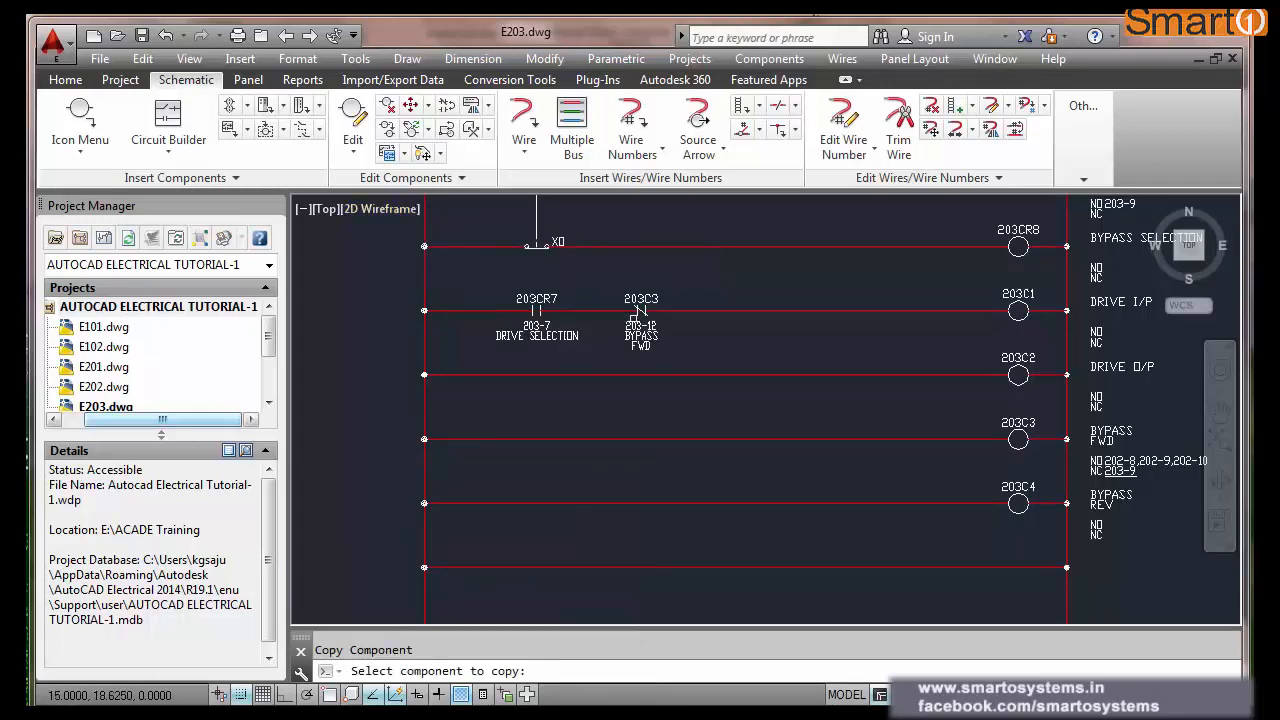
{"action": "left_click", "coordinate": [641, 309]}
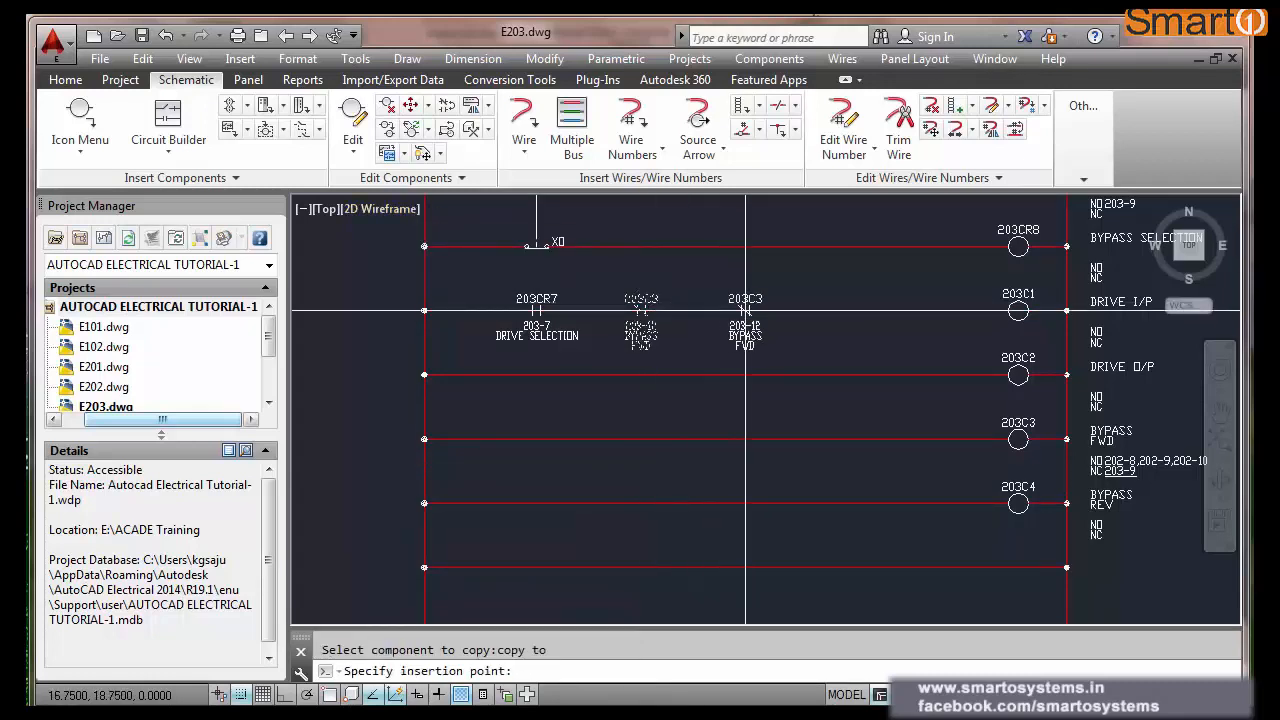
{"action": "left_click", "coordinate": [744, 311]}
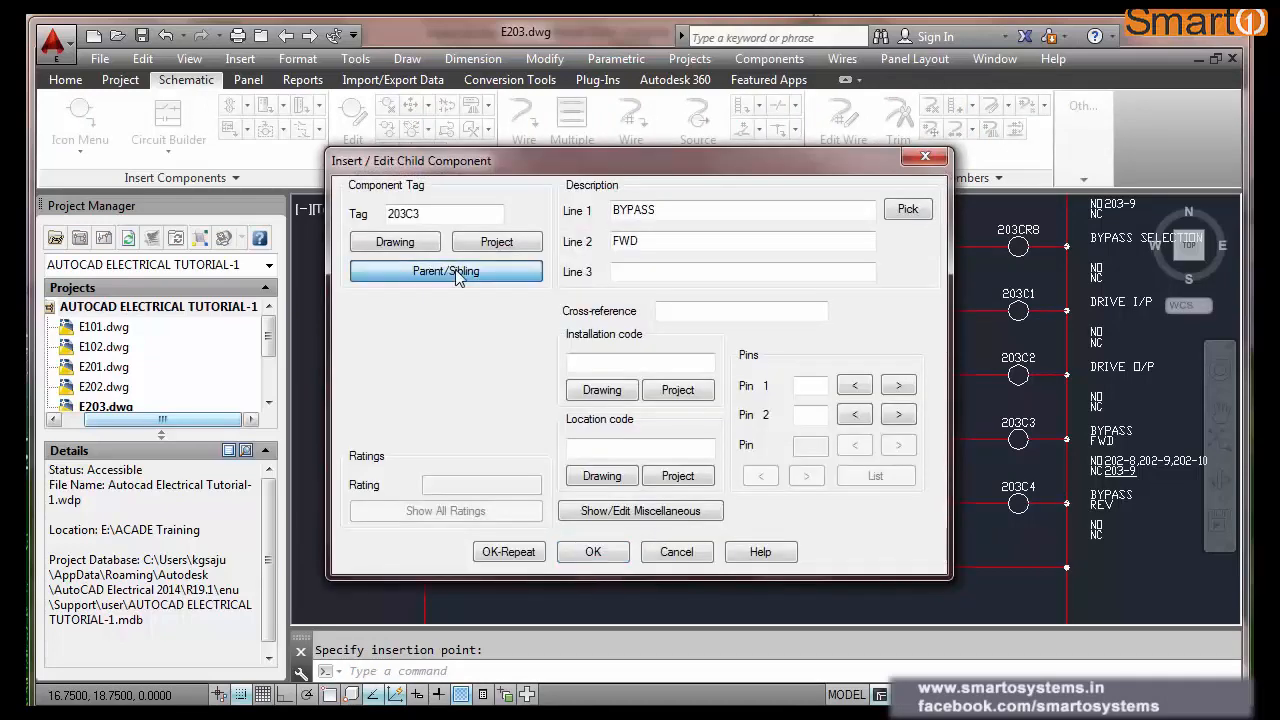
{"action": "left_click", "coordinate": [586, 550]}
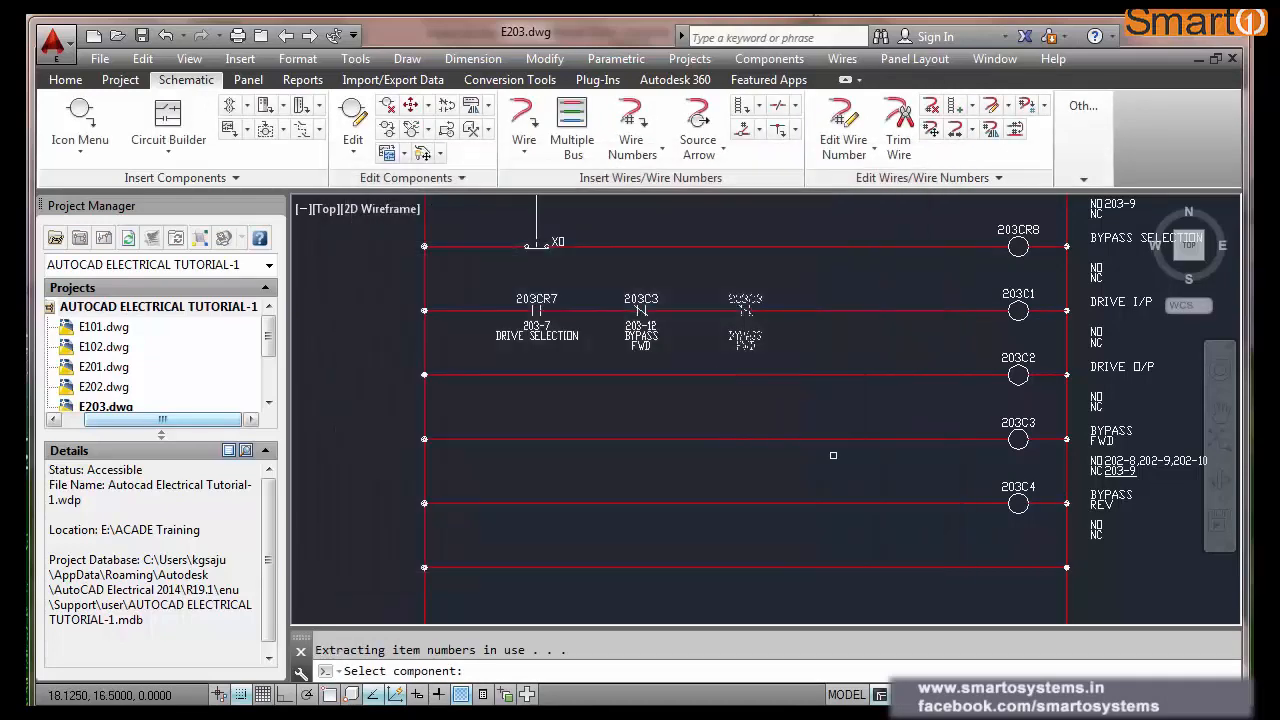
{"action": "left_click", "coordinate": [1017, 502]}
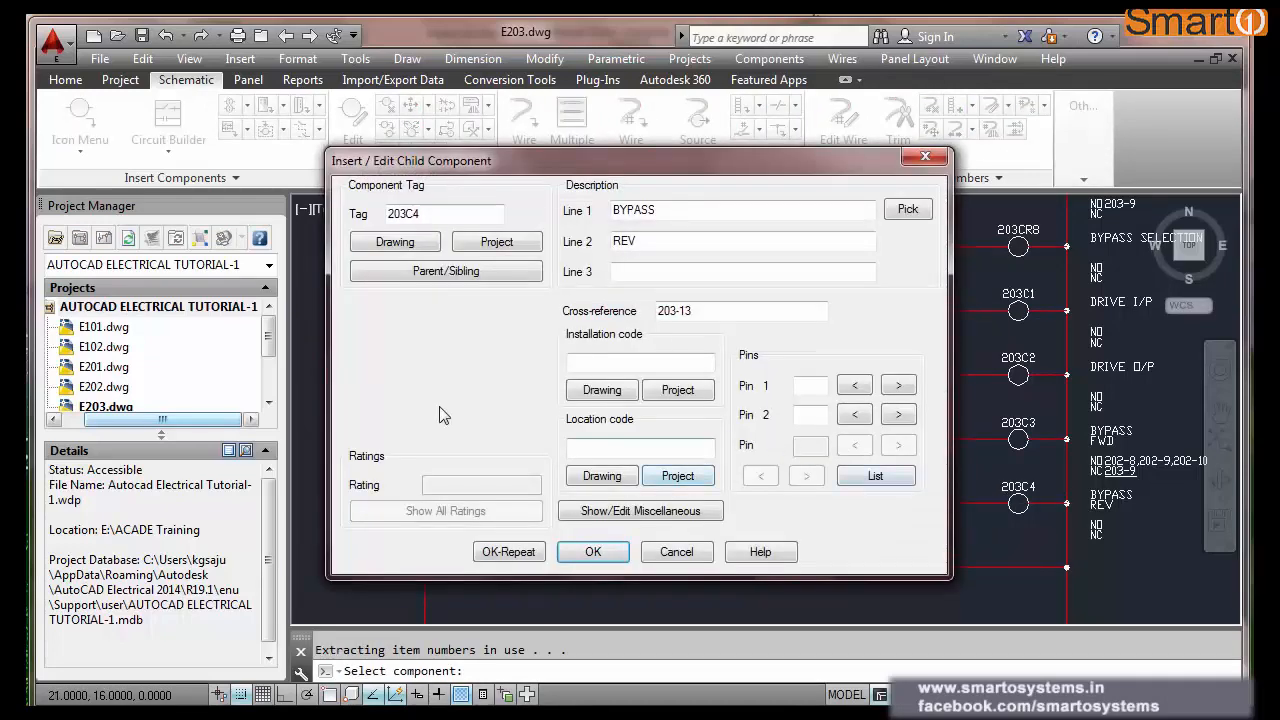
{"action": "left_click", "coordinate": [593, 553]}
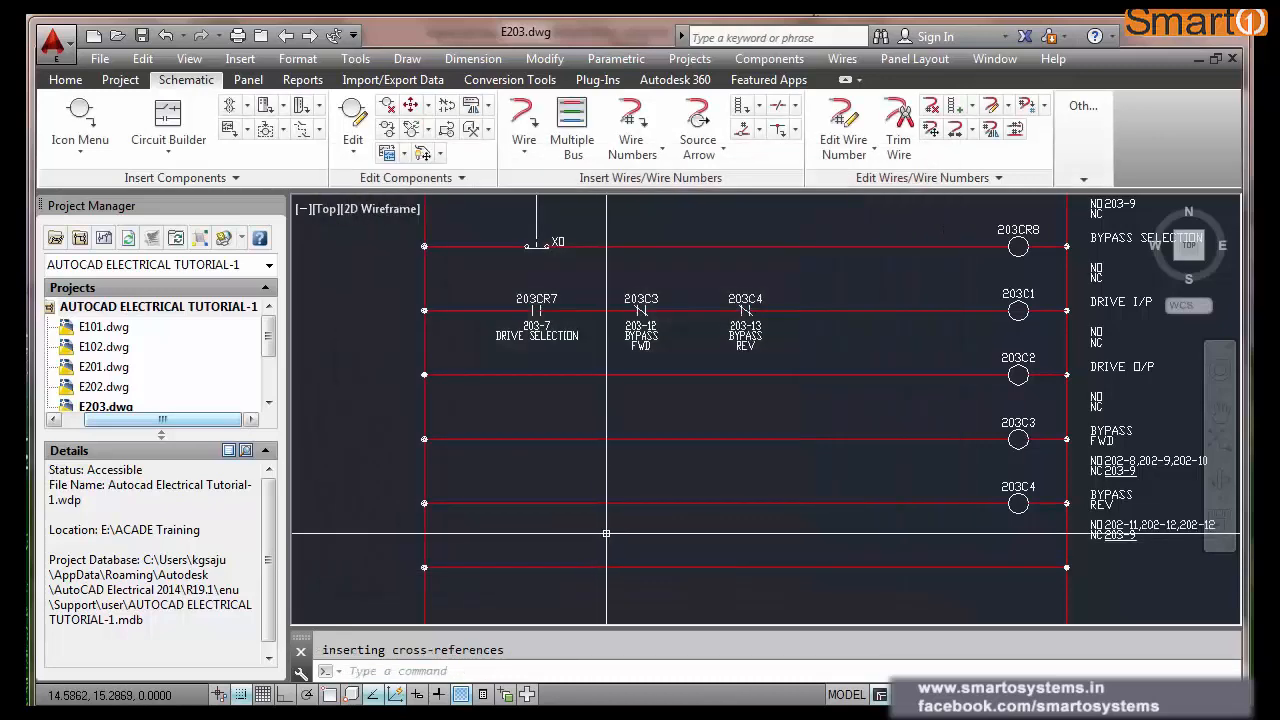
- Copy the normally closed 203C4 contact onto coil 203C2's rung and link the copy to parent coil 203C1
{"action": "scroll", "coordinate": [752, 366], "scroll_direction": "down", "scroll_amount": 2}
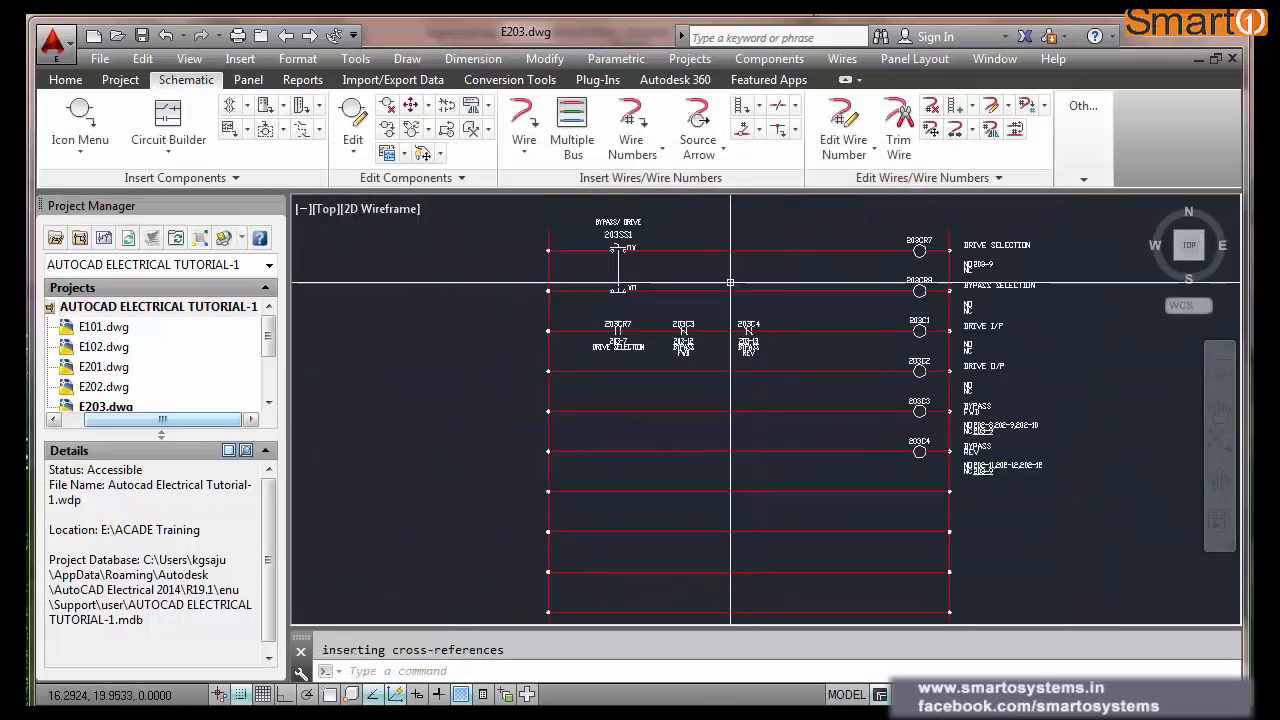
{"action": "scroll", "coordinate": [731, 252], "scroll_direction": "up", "scroll_amount": 2}
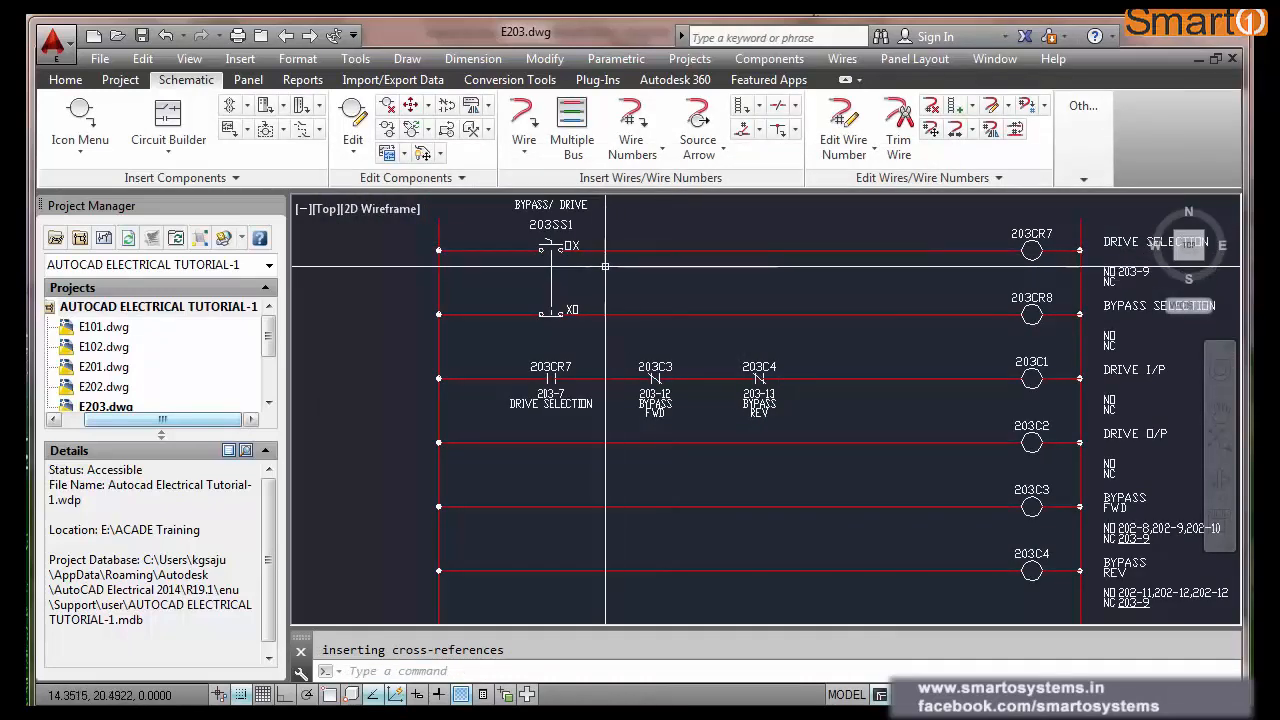
{"action": "scroll", "coordinate": [672, 375], "scroll_direction": "down", "scroll_amount": 2}
{"action": "scroll", "coordinate": [880, 463], "scroll_direction": "up", "scroll_amount": 2}
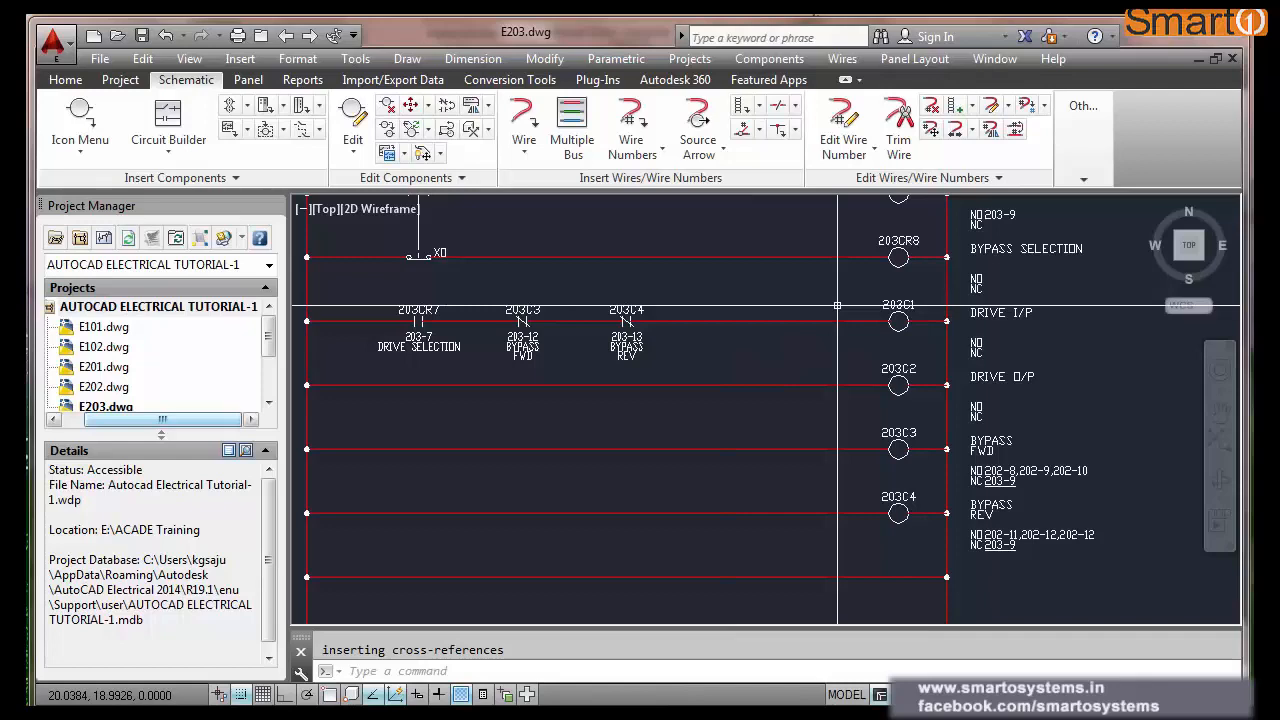
{"action": "scroll", "coordinate": [710, 337], "scroll_direction": "up", "scroll_amount": 2}
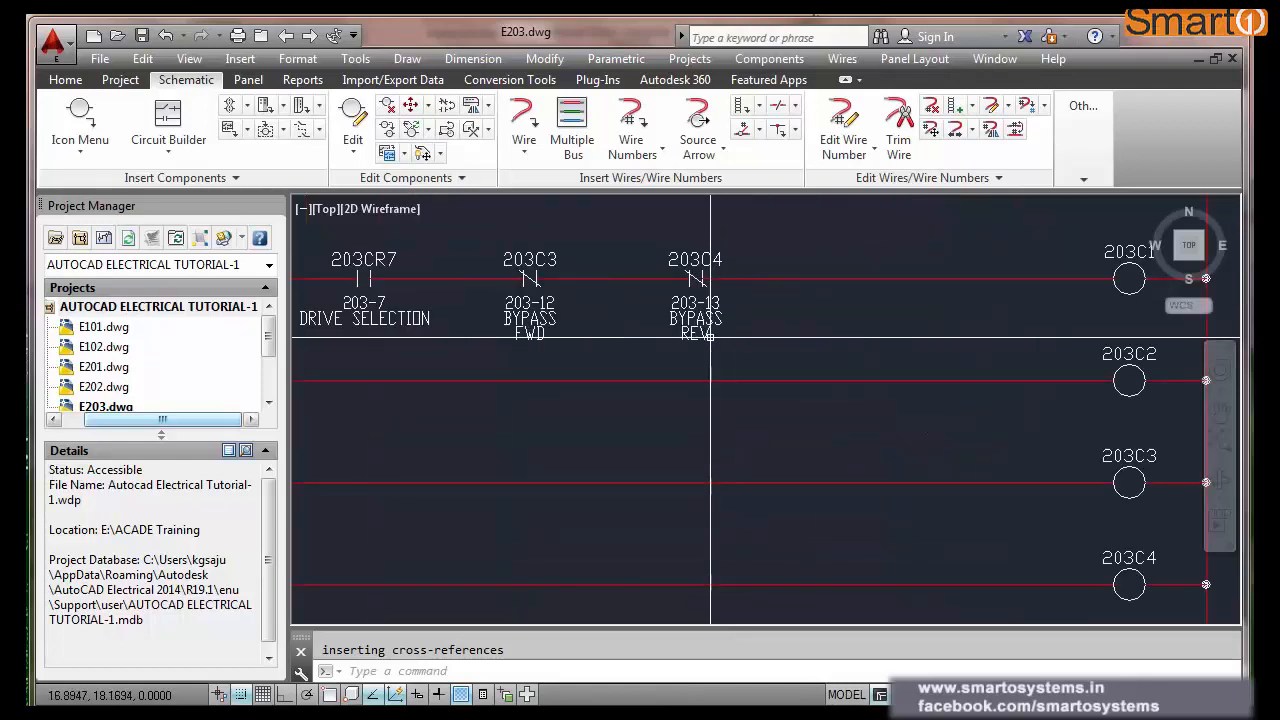
{"action": "scroll", "coordinate": [716, 337], "scroll_direction": "down", "scroll_amount": 2}
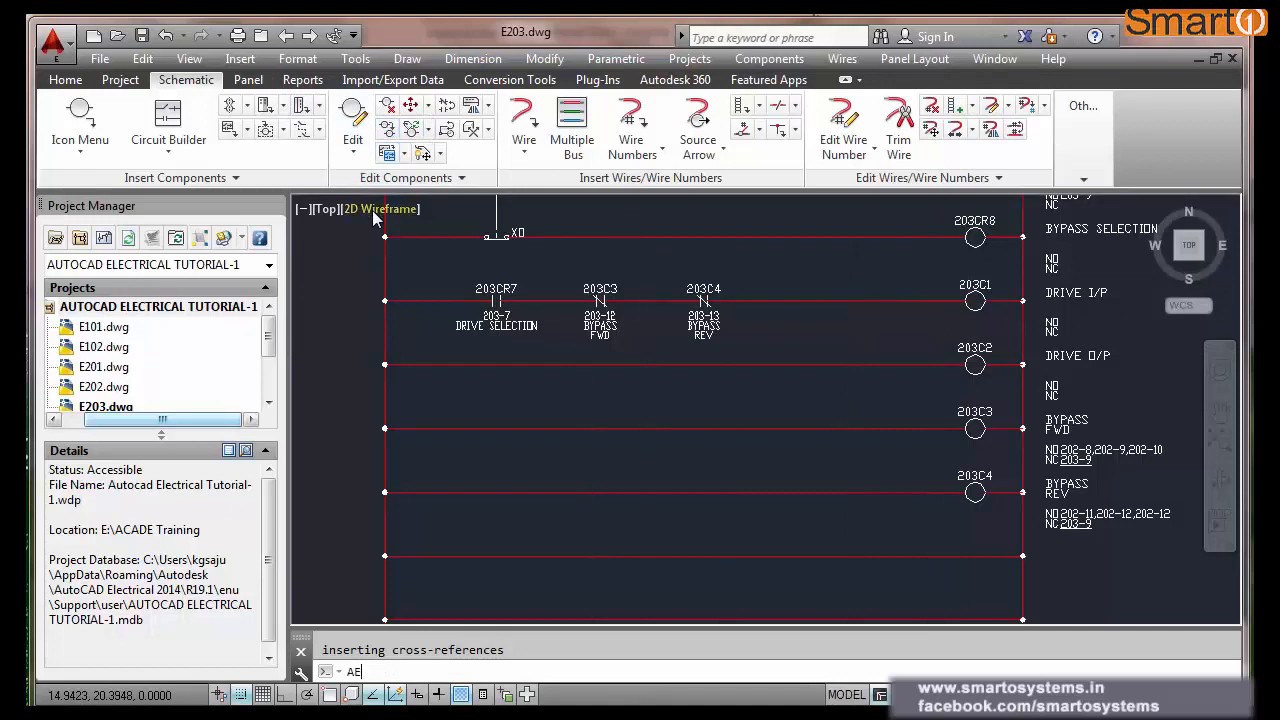
{"action": "type", "text": "COP"}
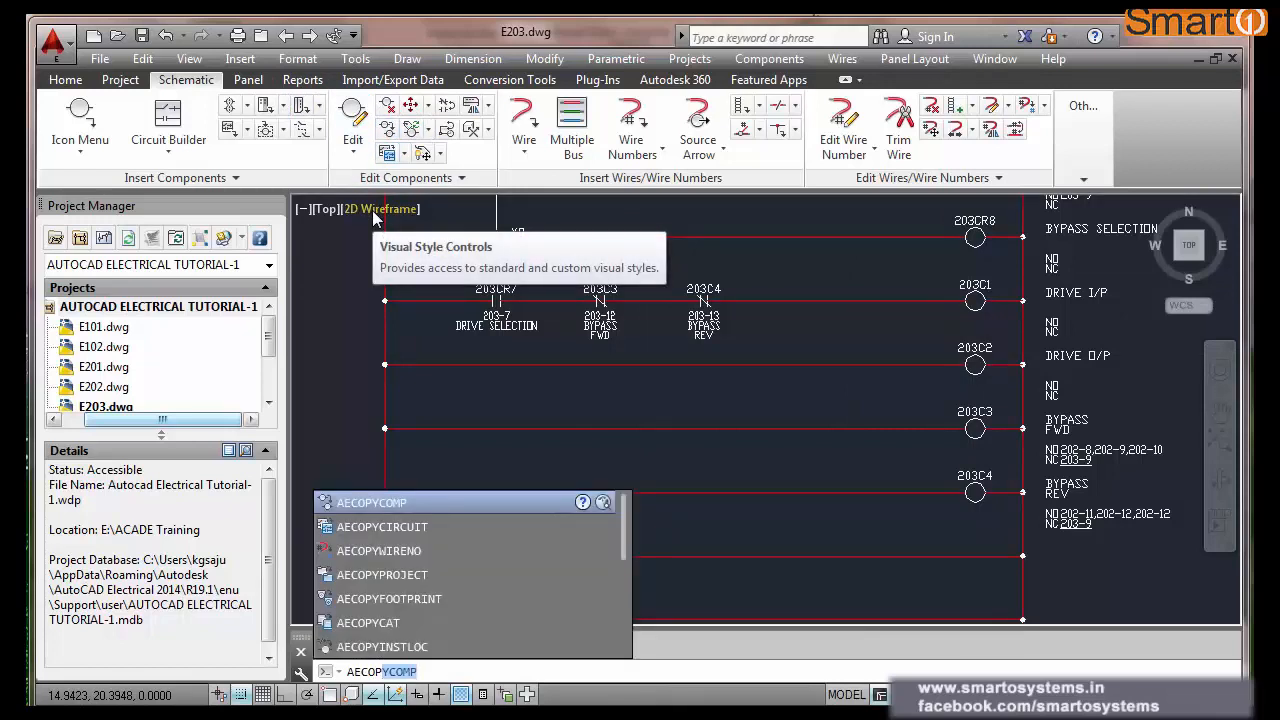
{"action": "key", "text": "Return"}
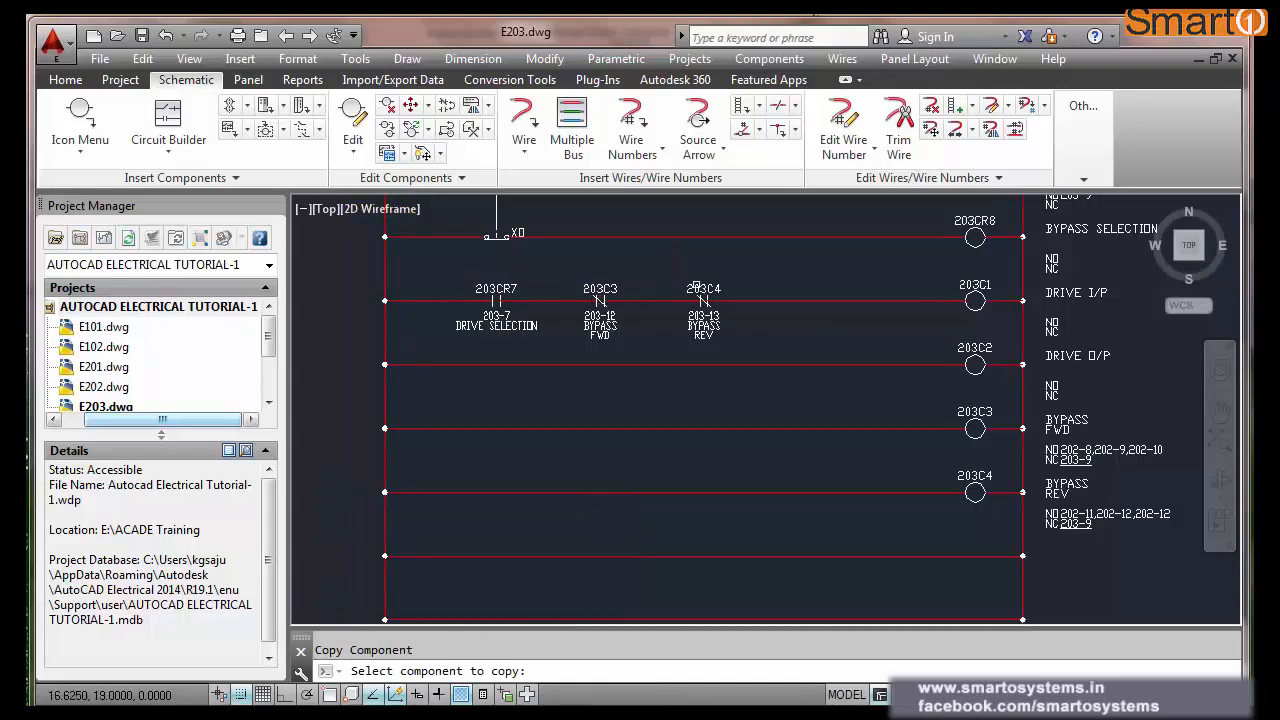
{"action": "left_click", "coordinate": [697, 287]}
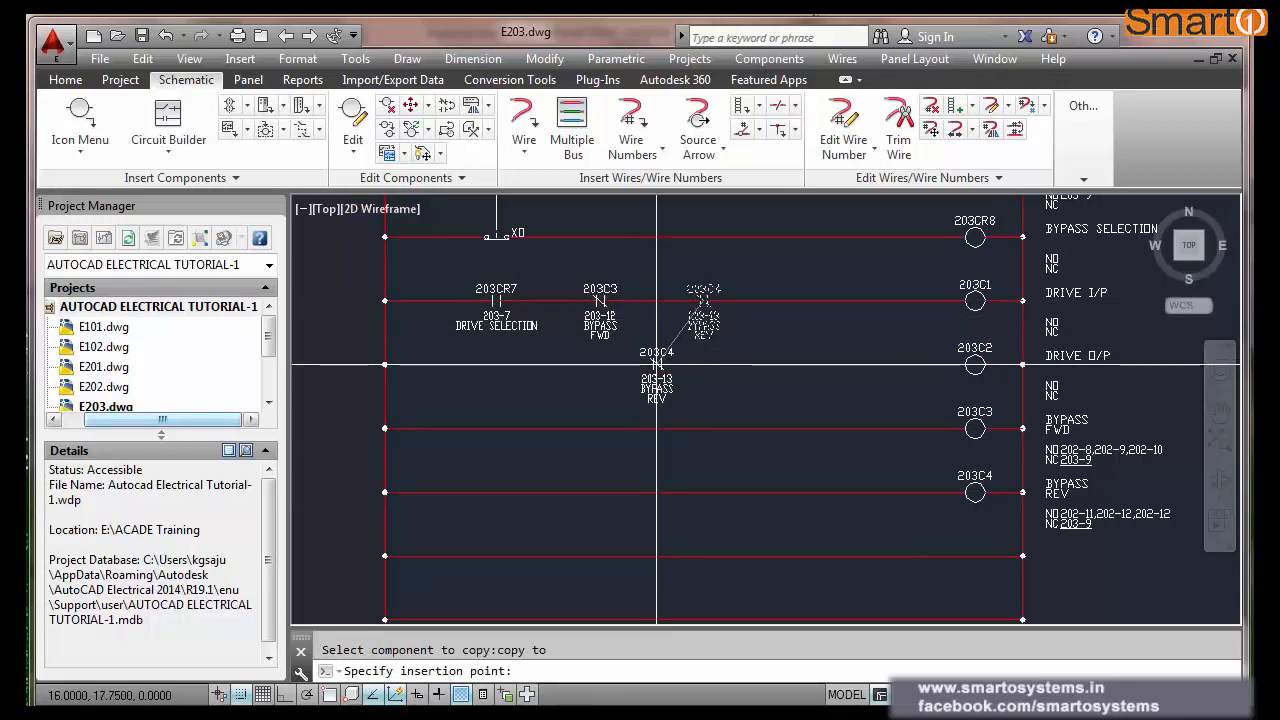
{"action": "left_click", "coordinate": [649, 364]}
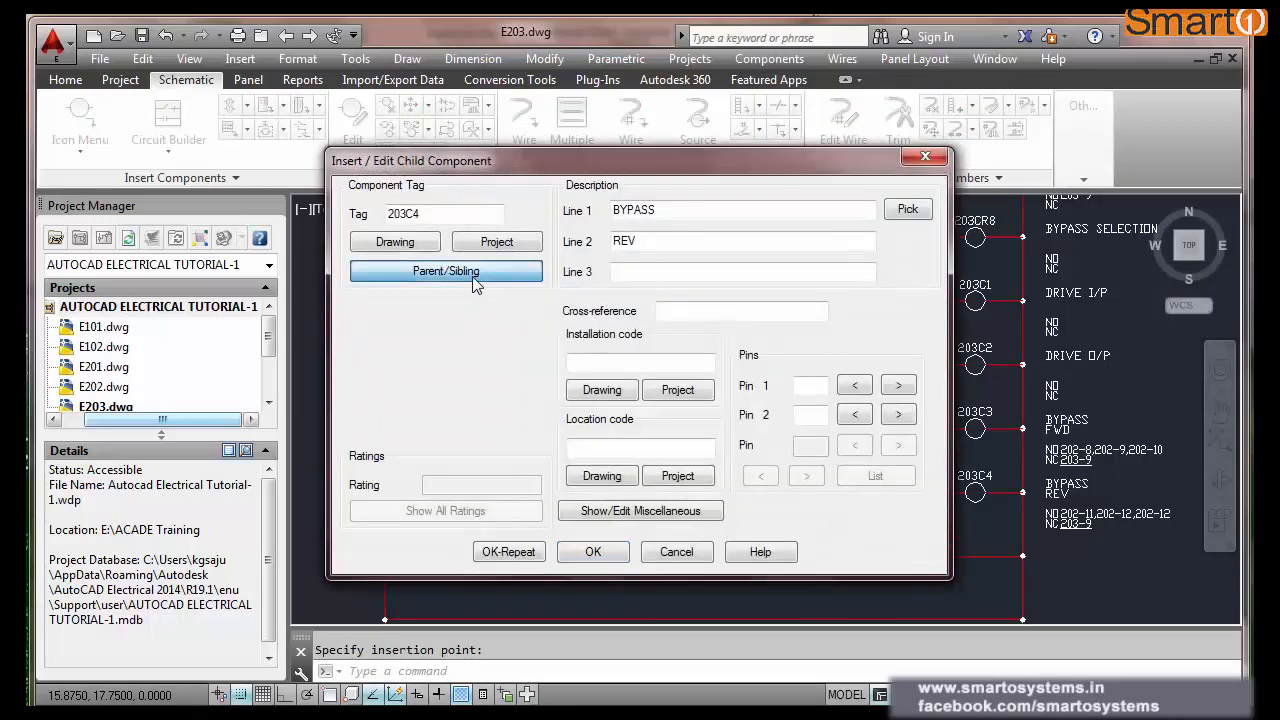
{"action": "left_click", "coordinate": [474, 278]}
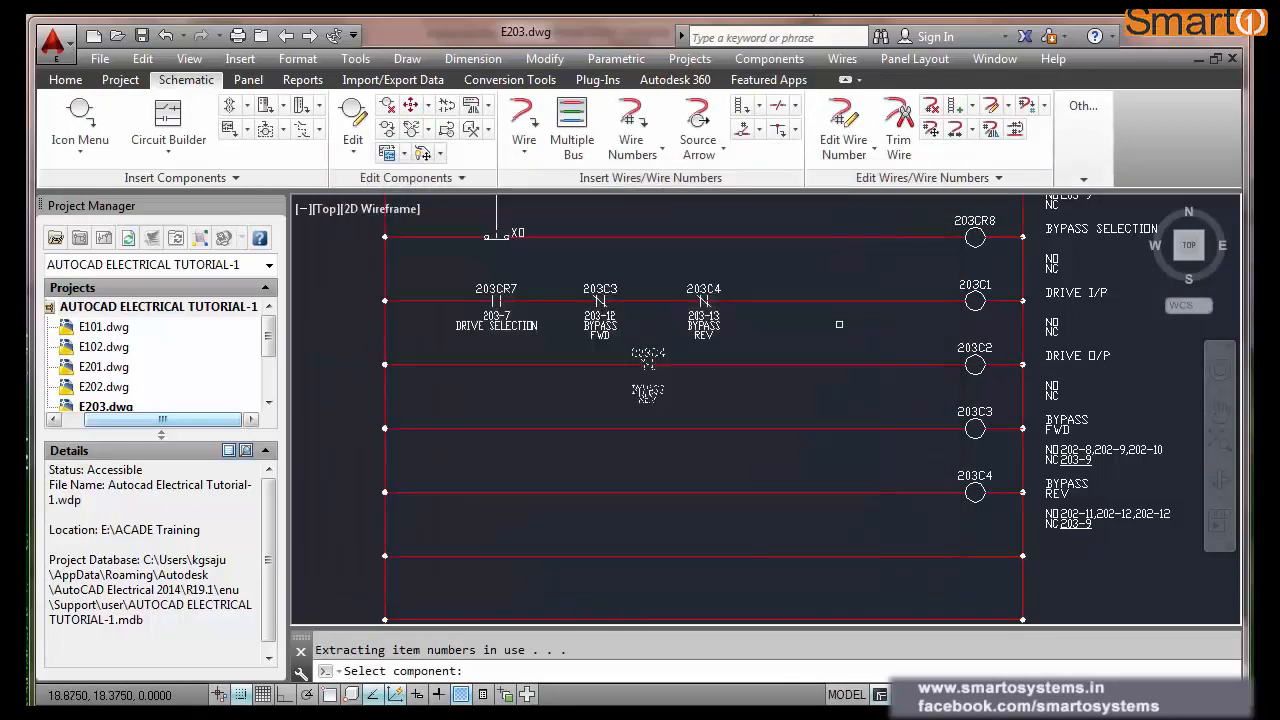
{"action": "left_click", "coordinate": [976, 286]}
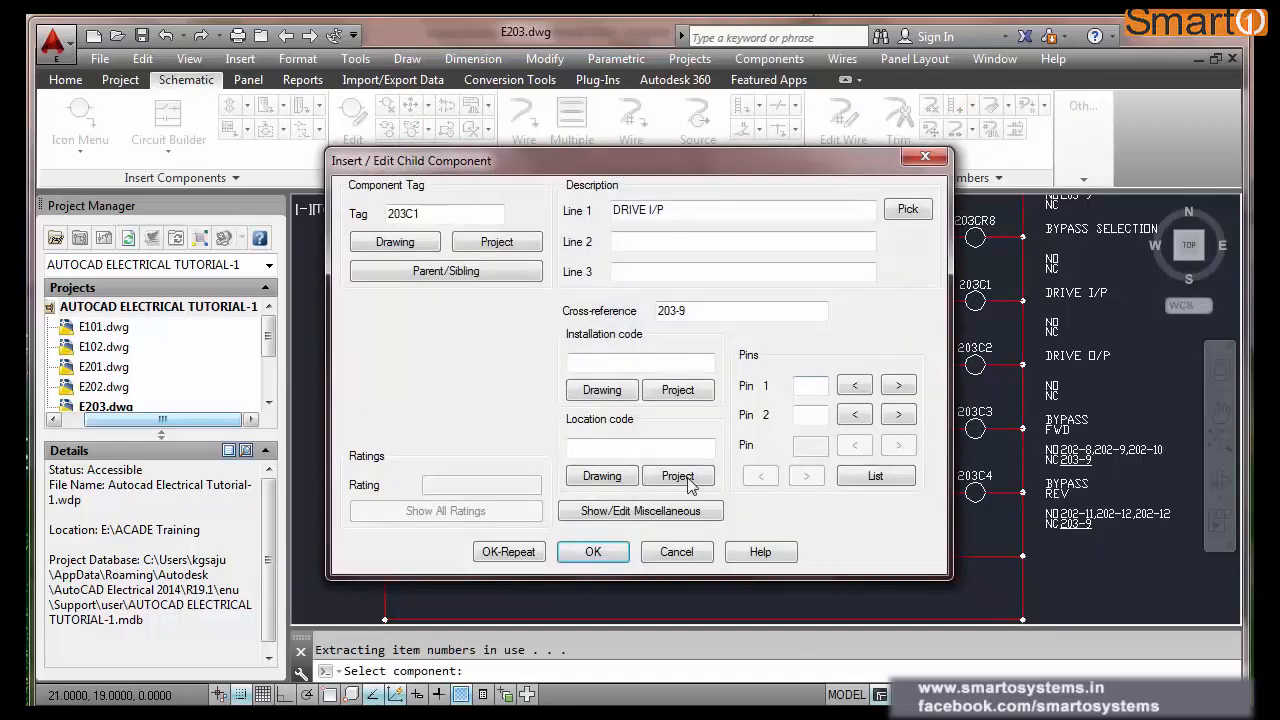
{"action": "left_click", "coordinate": [594, 552]}
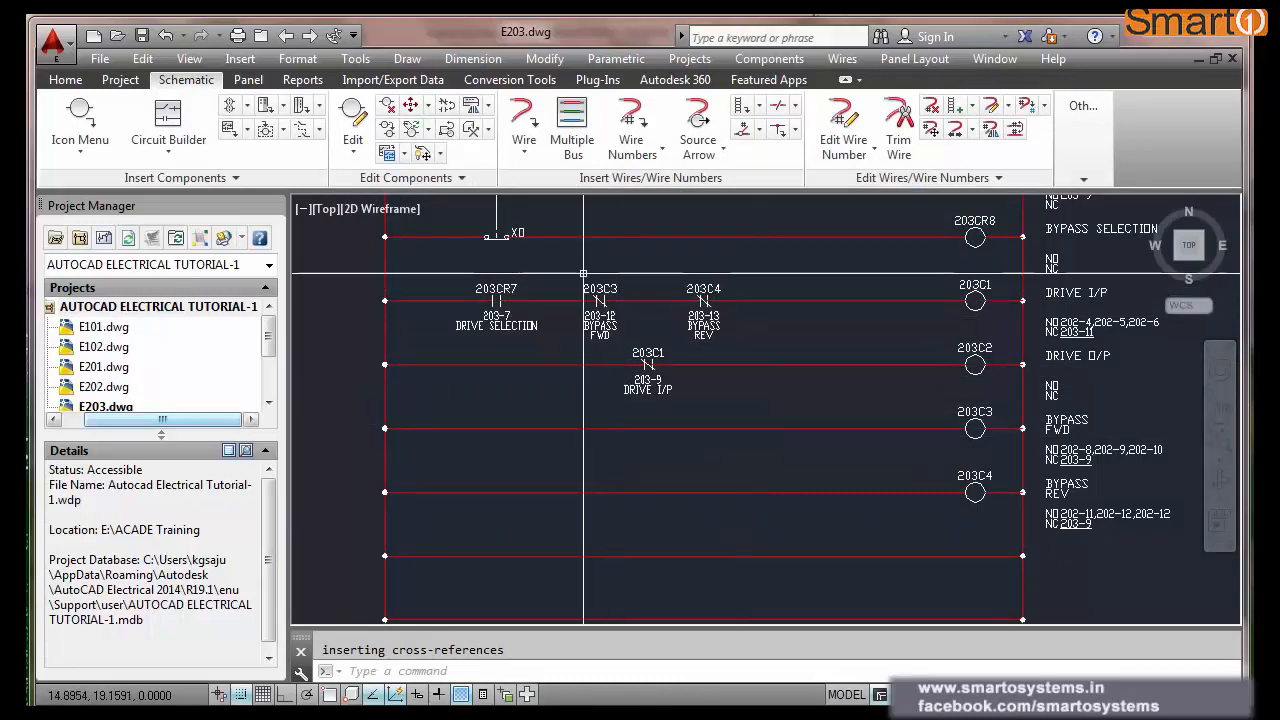
- Toggle the 203C1 contact on coil 203C2's rung to normally open
{"action": "scroll", "coordinate": [625, 271], "scroll_direction": "down", "scroll_amount": 3}
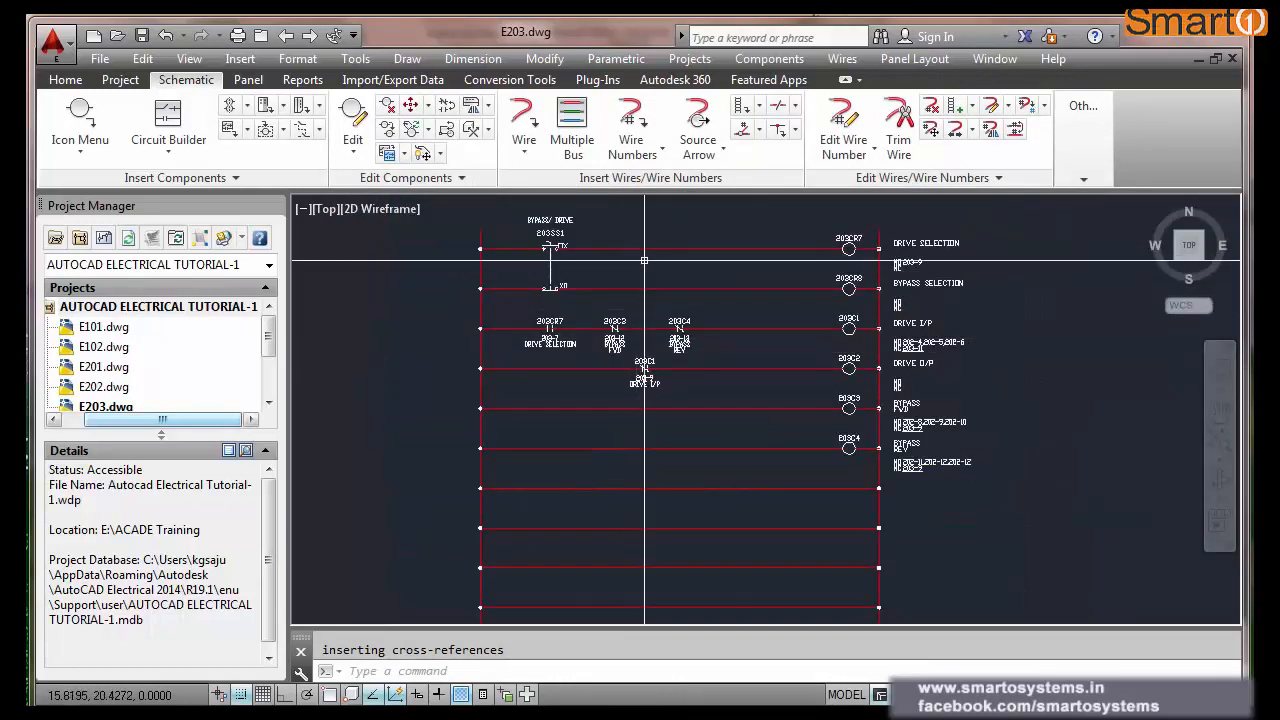
{"action": "scroll", "coordinate": [687, 240], "scroll_direction": "up", "scroll_amount": 3}
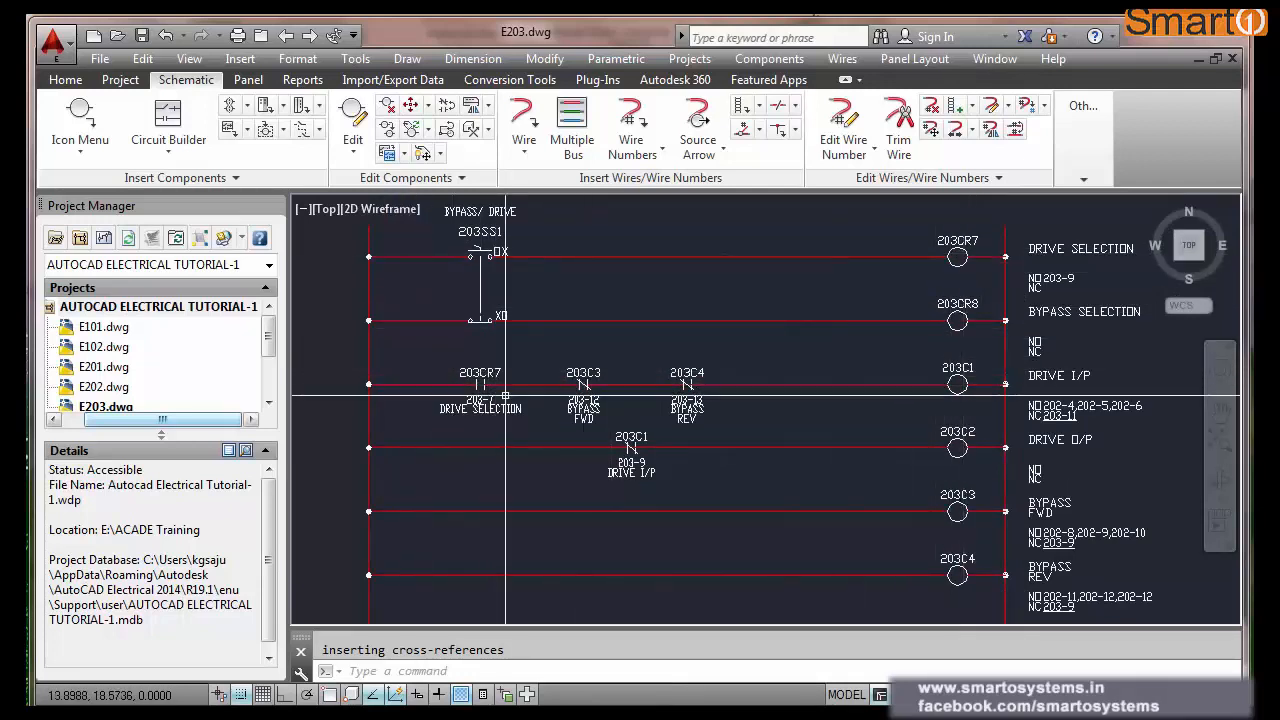
{"action": "scroll", "coordinate": [480, 386], "scroll_direction": "up", "scroll_amount": 4}
{"action": "scroll", "coordinate": [488, 386], "scroll_direction": "down", "scroll_amount": 4}
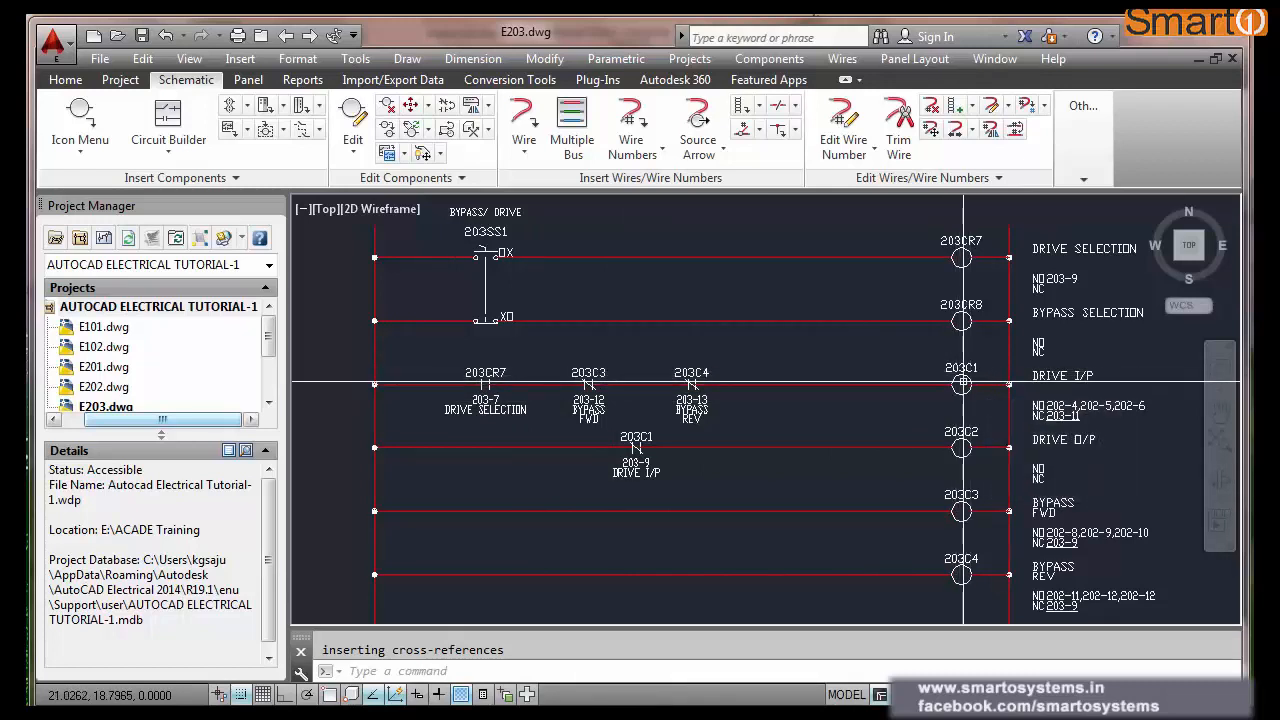
{"action": "scroll", "coordinate": [631, 455], "scroll_direction": "up", "scroll_amount": 2}
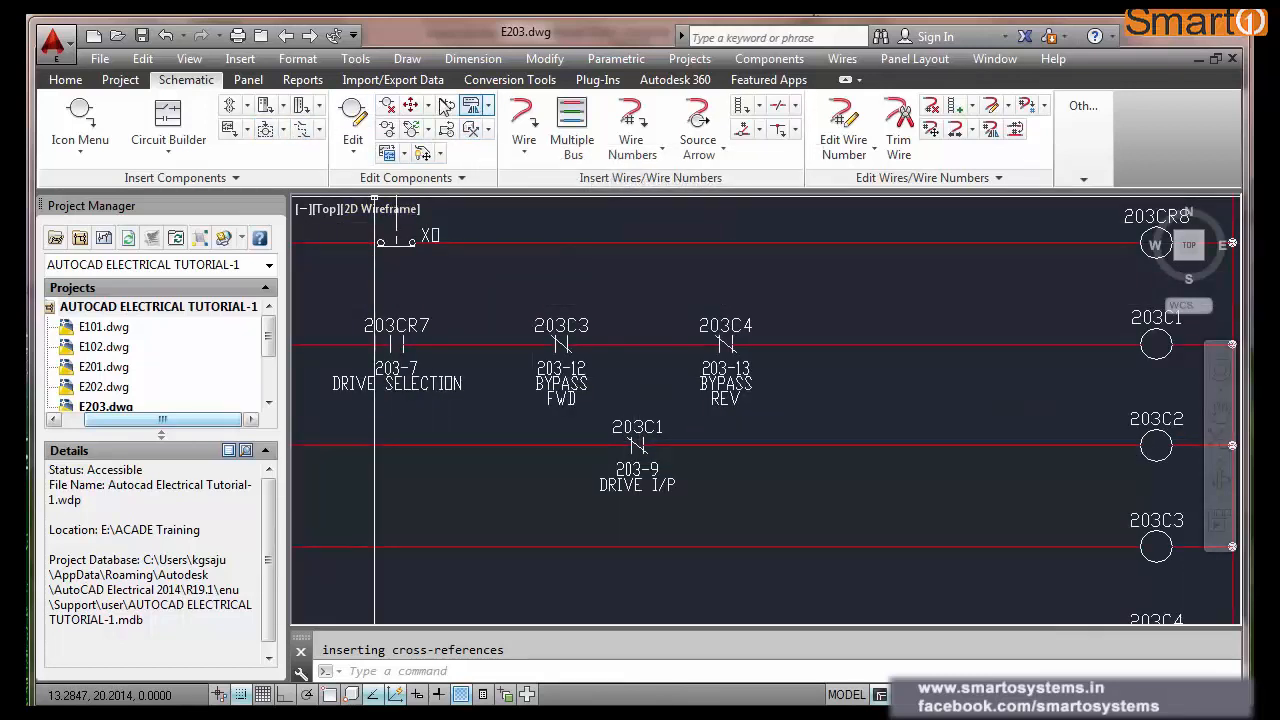
{"action": "left_click", "coordinate": [472, 130]}
{"action": "left_click", "coordinate": [637, 421]}
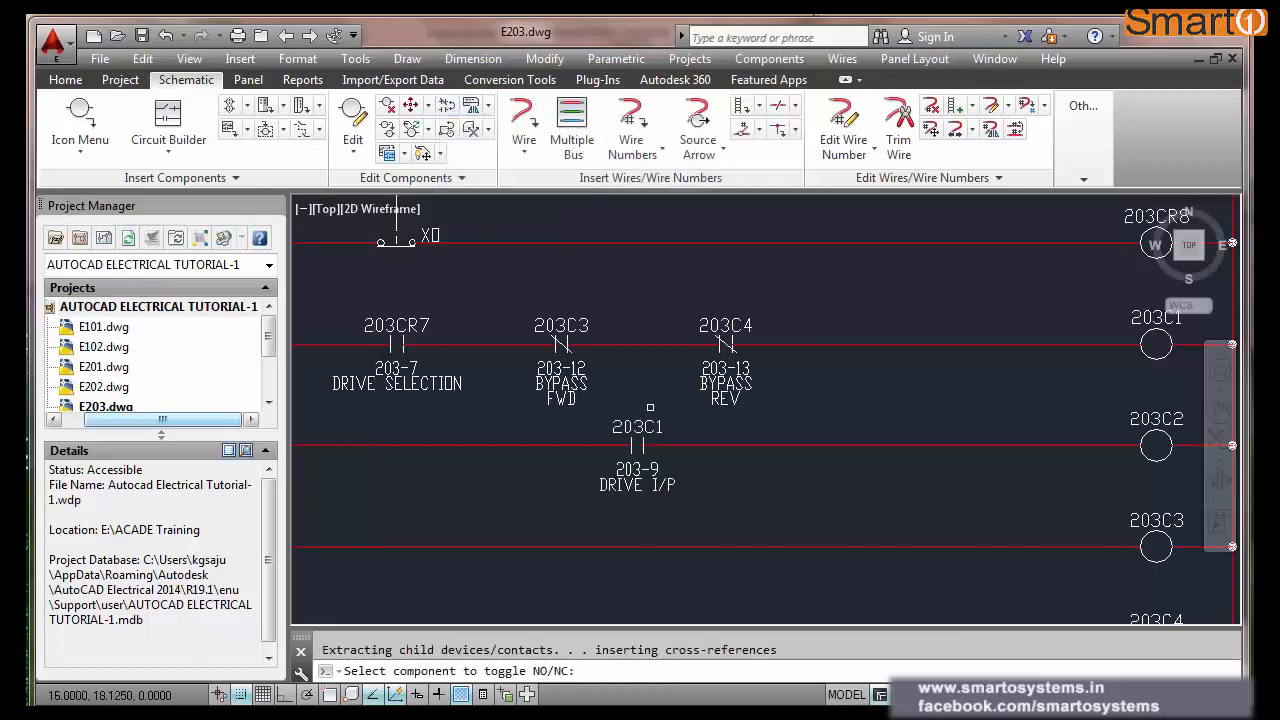
{"action": "key", "text": "Escape"}
{"action": "scroll", "coordinate": [659, 389], "scroll_direction": "down", "scroll_amount": 4}
{"action": "scroll", "coordinate": [803, 376], "scroll_direction": "up", "scroll_amount": 2}
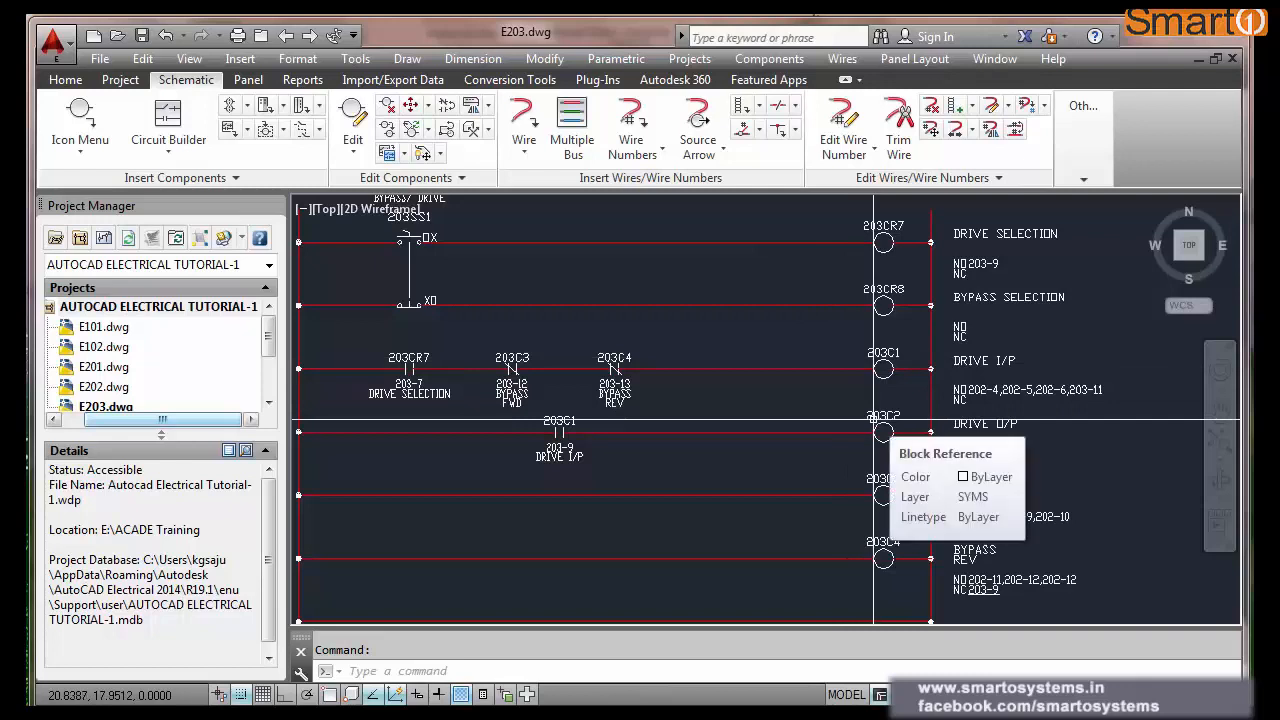
{"action": "scroll", "coordinate": [856, 471], "scroll_direction": "down", "scroll_amount": 2}
{"action": "scroll", "coordinate": [637, 507], "scroll_direction": "up", "scroll_amount": 2}
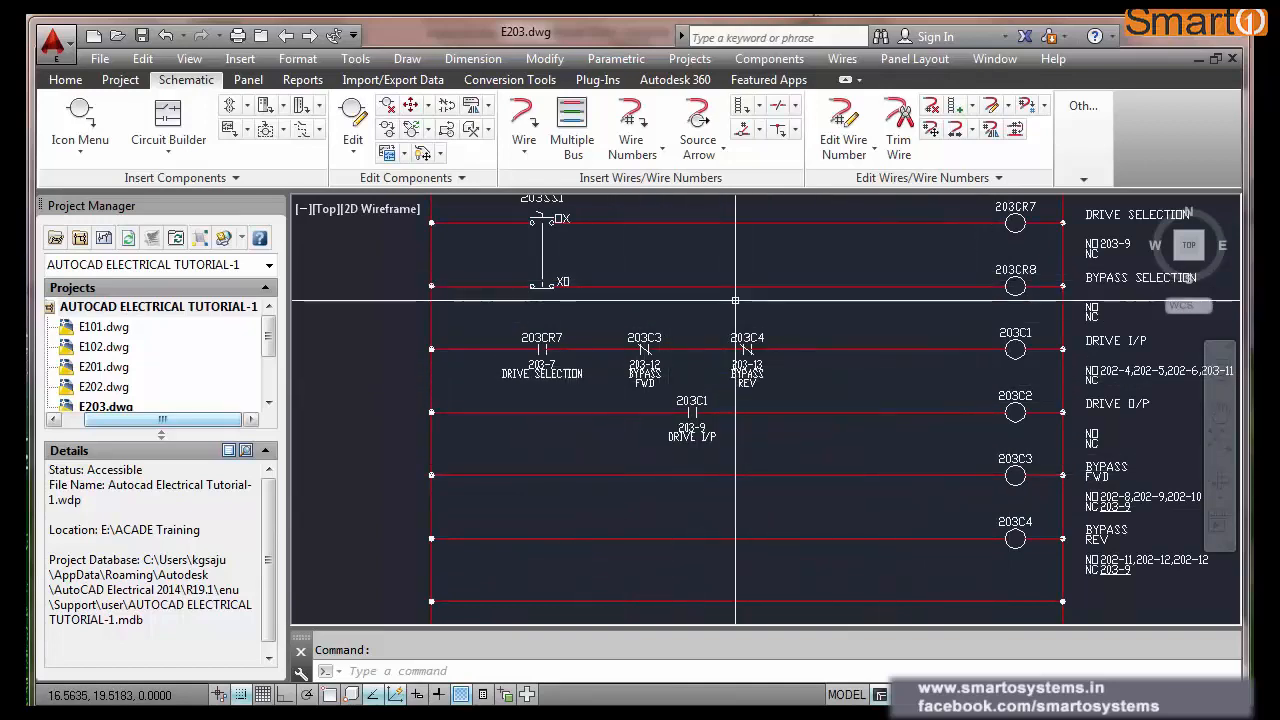
{"action": "scroll", "coordinate": [1039, 287], "scroll_direction": "up", "scroll_amount": 2}
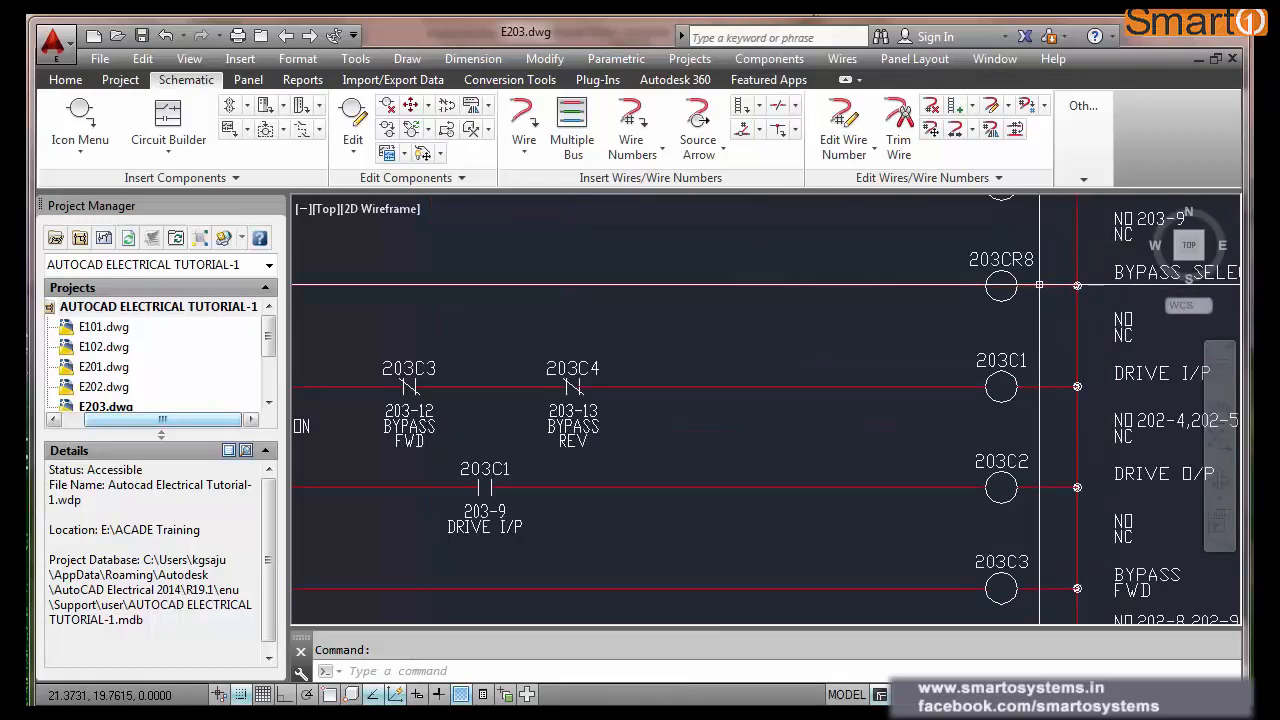
{"action": "scroll", "coordinate": [1039, 287], "scroll_direction": "down", "scroll_amount": 2}
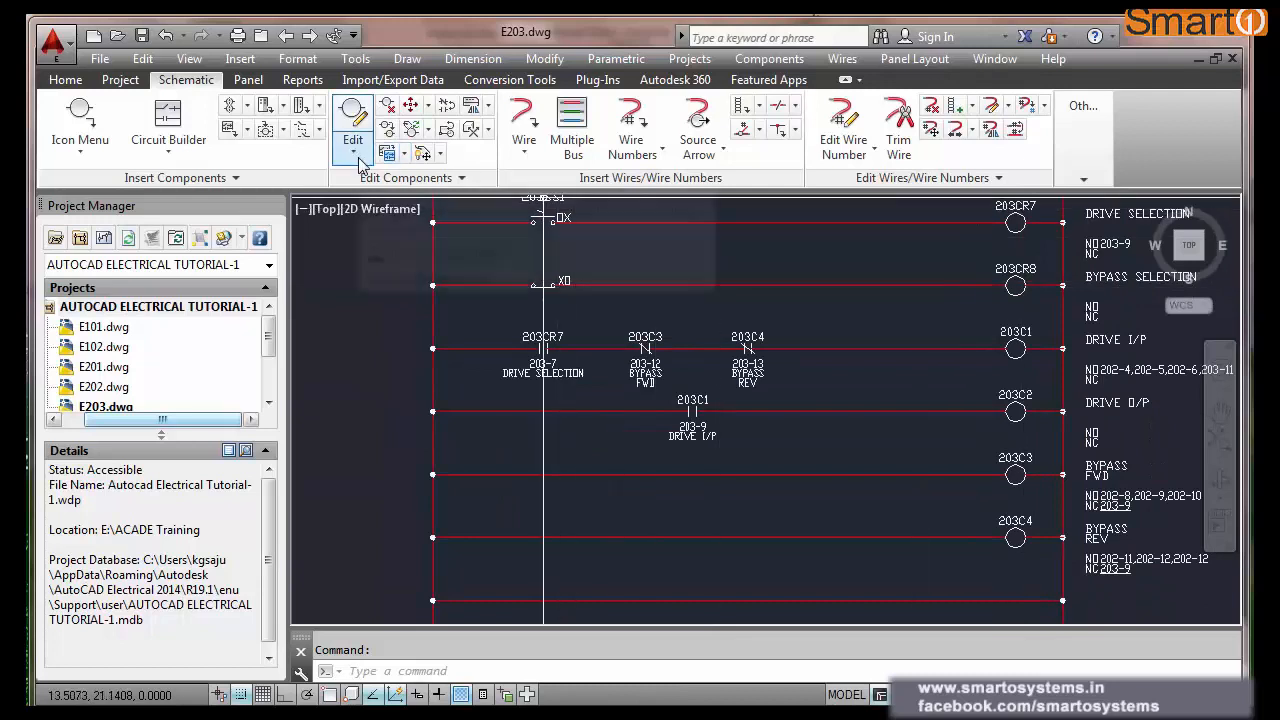
- Copy the 203CR7 contact with AECOPYCOMP onto coil 203C3's rung and link the copy to parent relay 203CR8
{"action": "type", "text": "AECOP"}
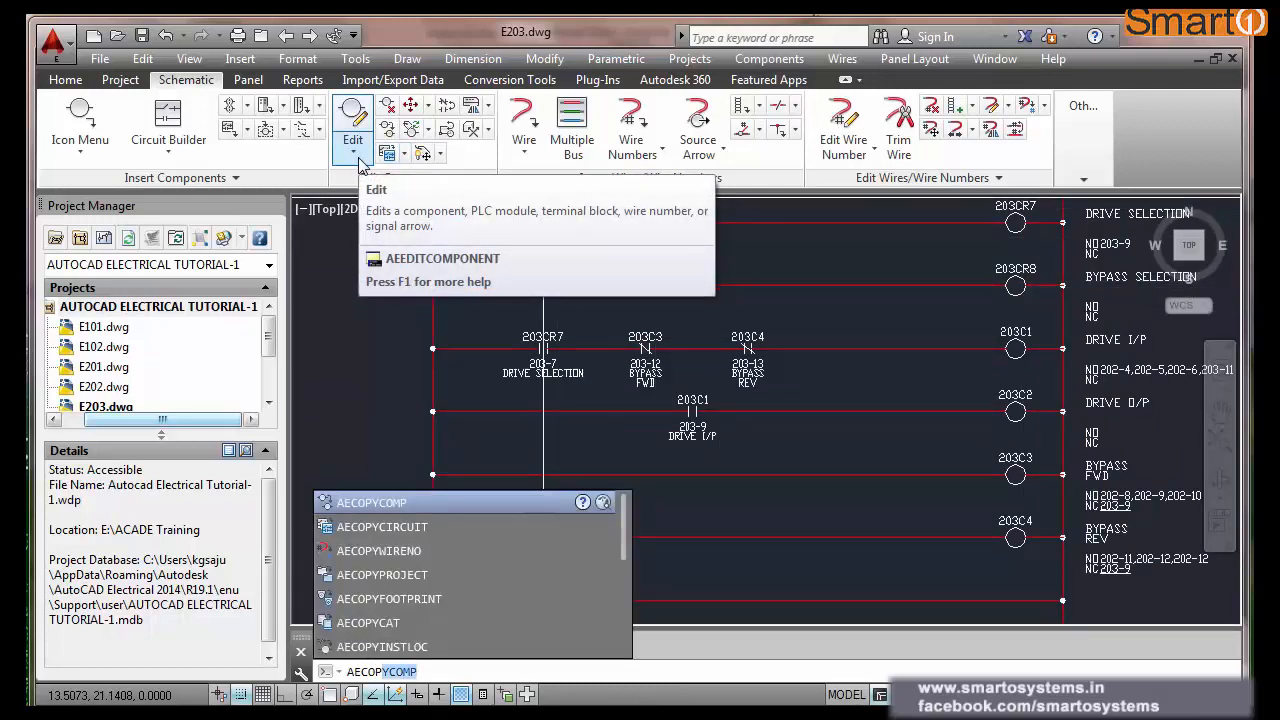
{"action": "key", "text": "Return"}
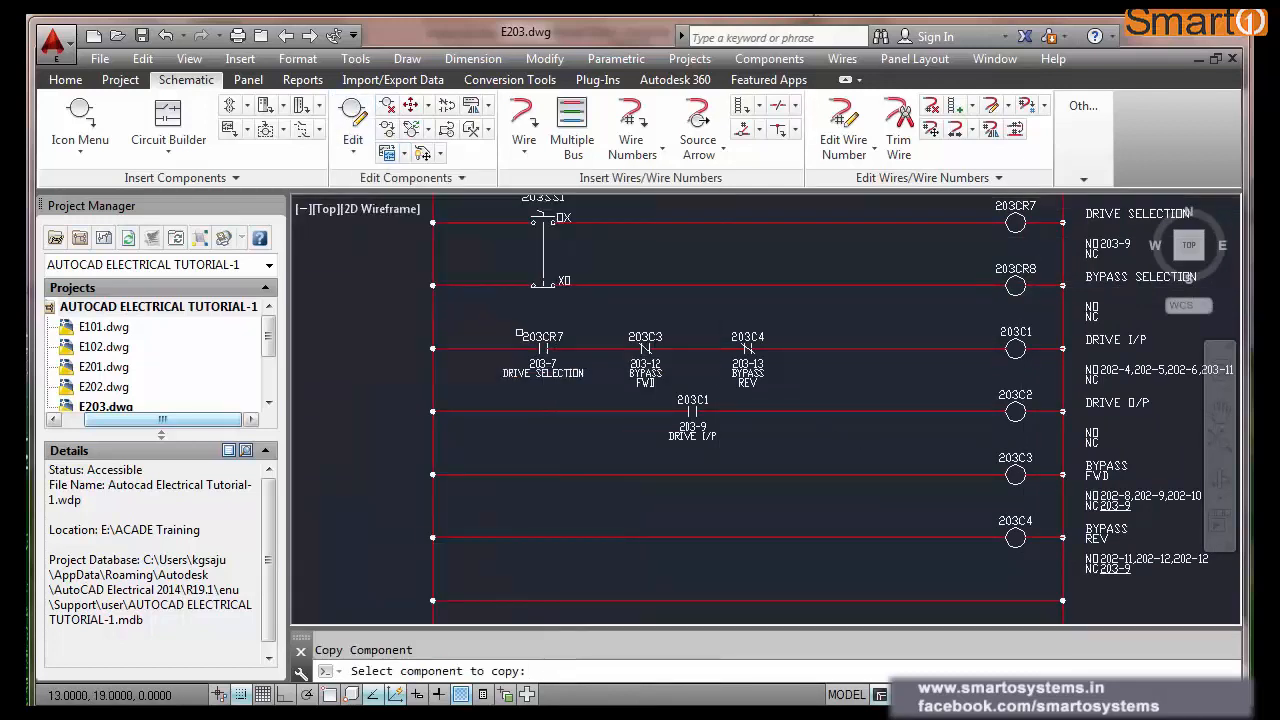
{"action": "left_click", "coordinate": [545, 345]}
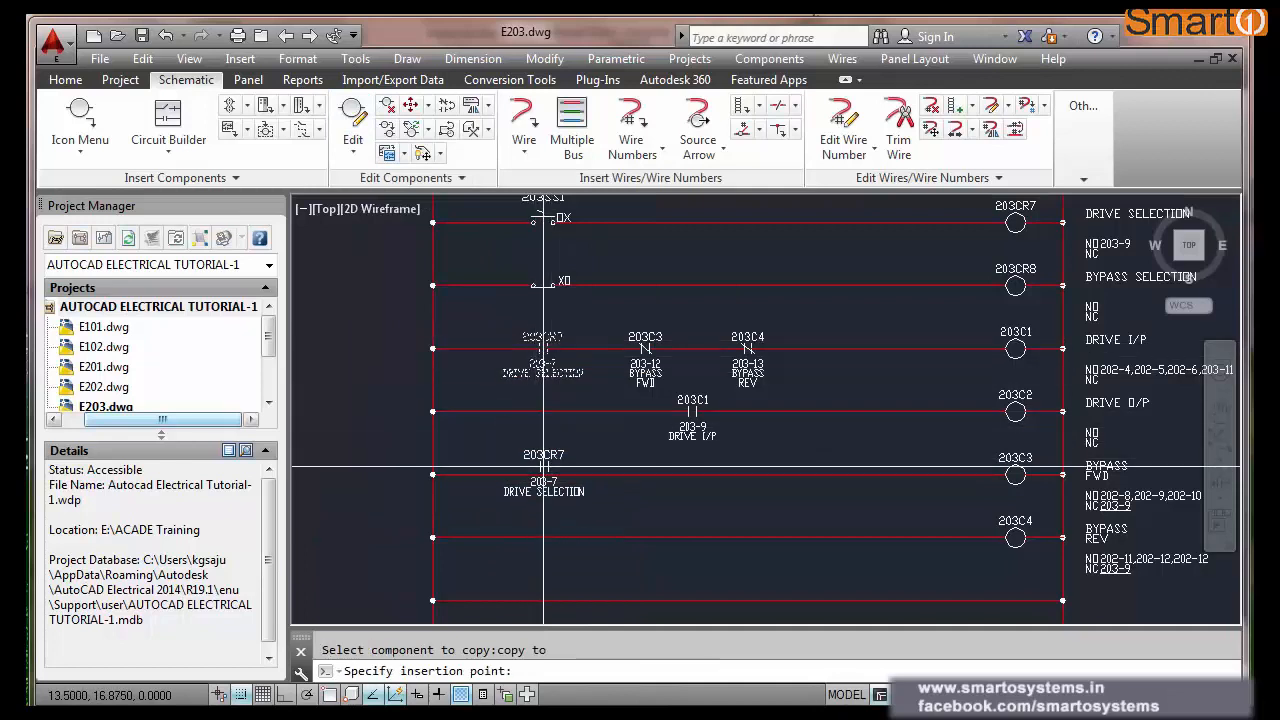
{"action": "left_click", "coordinate": [543, 474]}
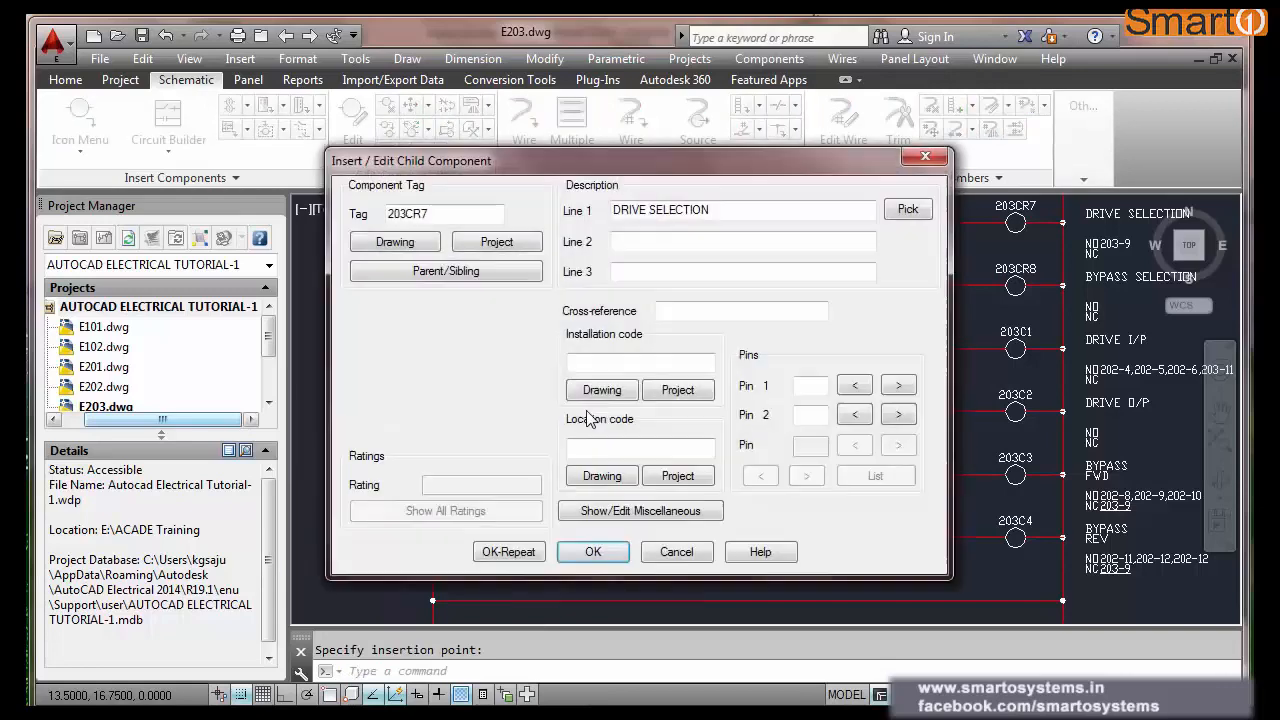
{"action": "left_click", "coordinate": [497, 278]}
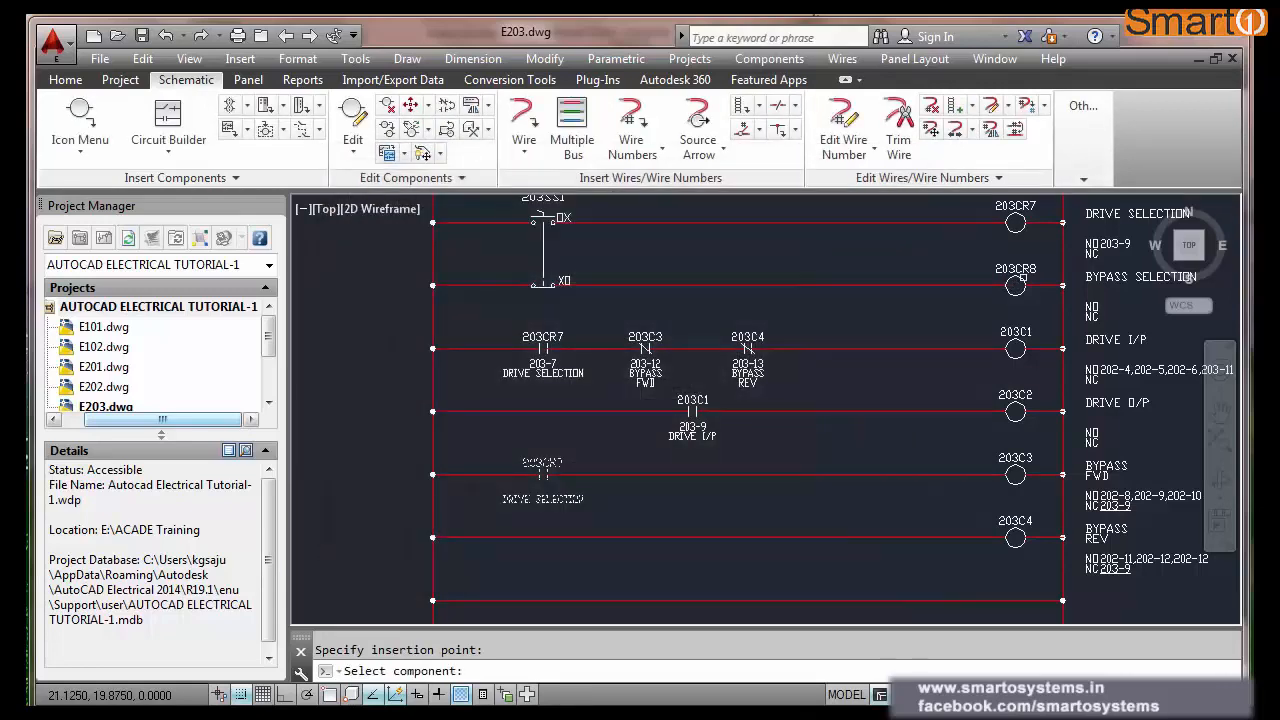
{"action": "left_click", "coordinate": [1012, 290]}
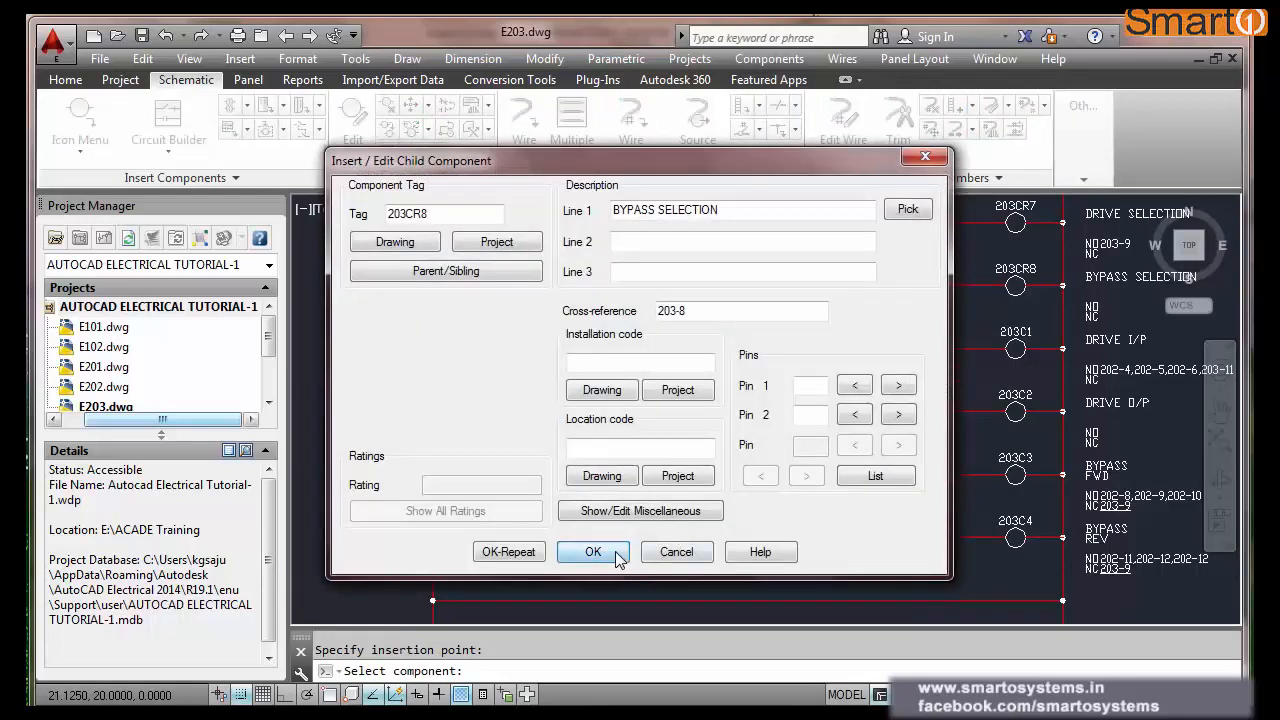
{"action": "left_click", "coordinate": [593, 552]}
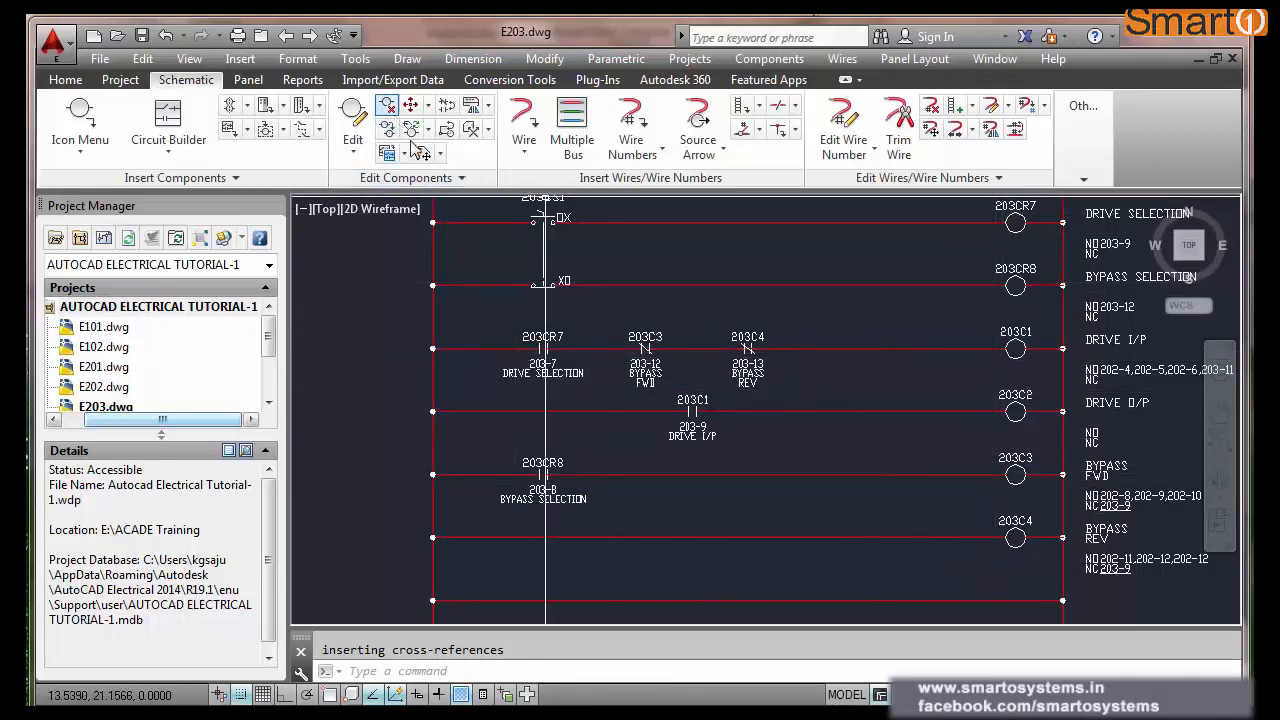
- Copy the normally closed 203C4 contact onto coil 203C3's rung beside the 203CR8 contact, keeping its tag and repeating the insertion
{"action": "type", "text": "AE"}
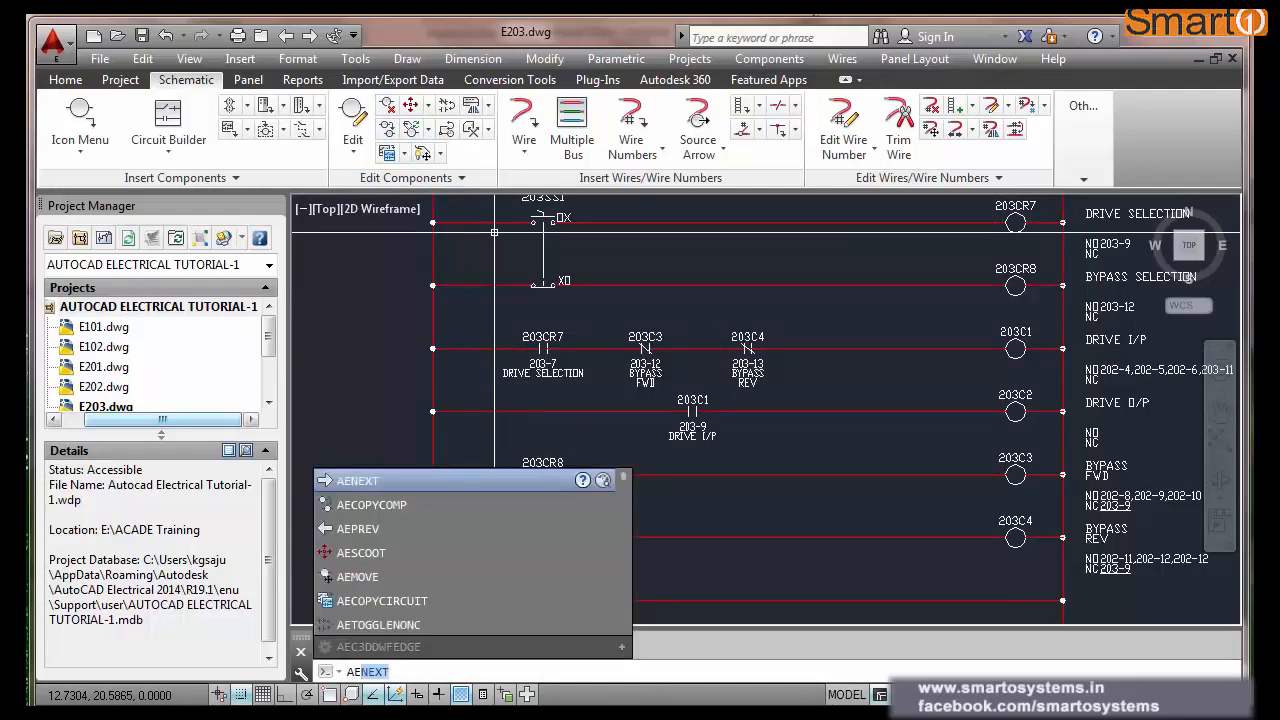
{"action": "type", "text": "COP"}
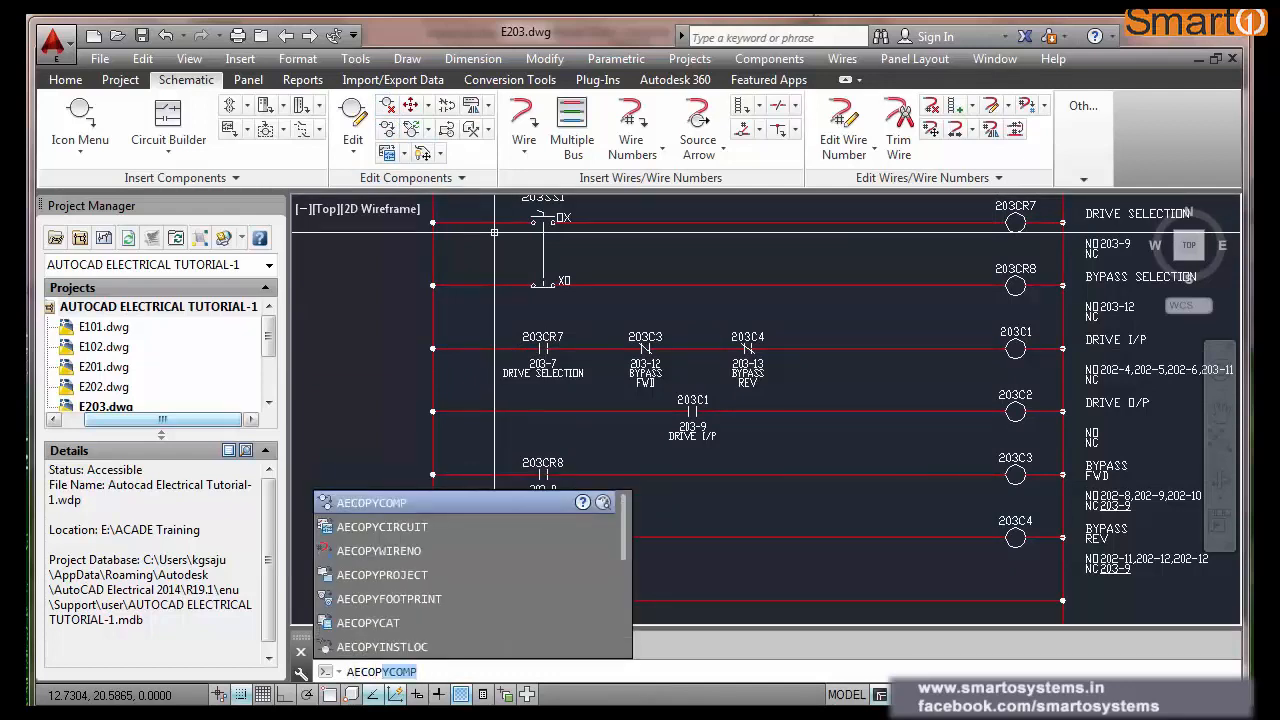
{"action": "key", "text": "Return"}
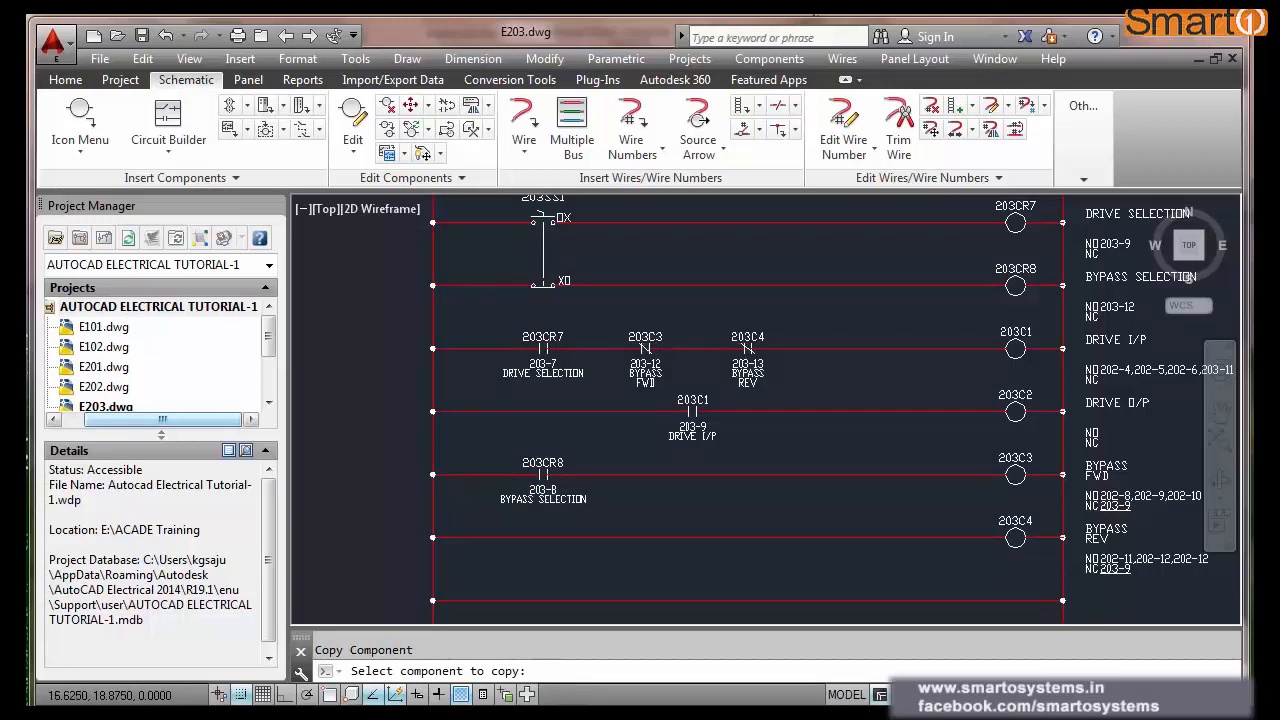
{"action": "left_click", "coordinate": [747, 348]}
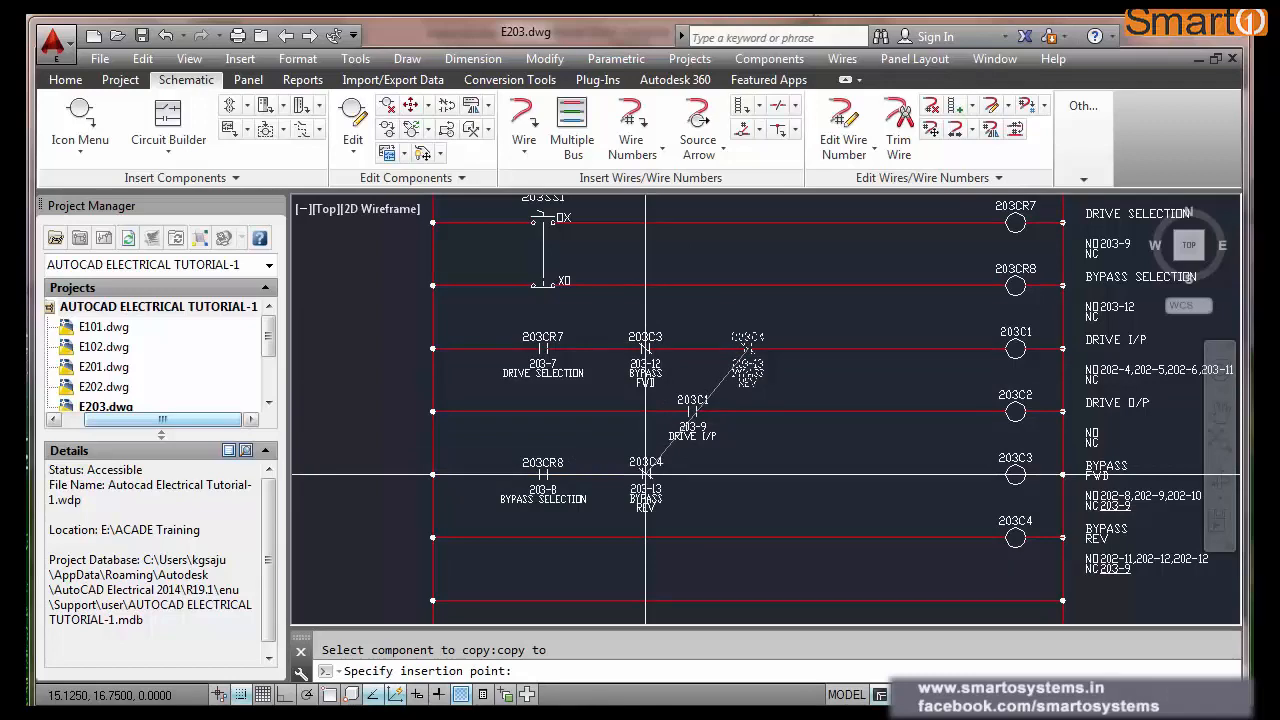
{"action": "left_click", "coordinate": [645, 474]}
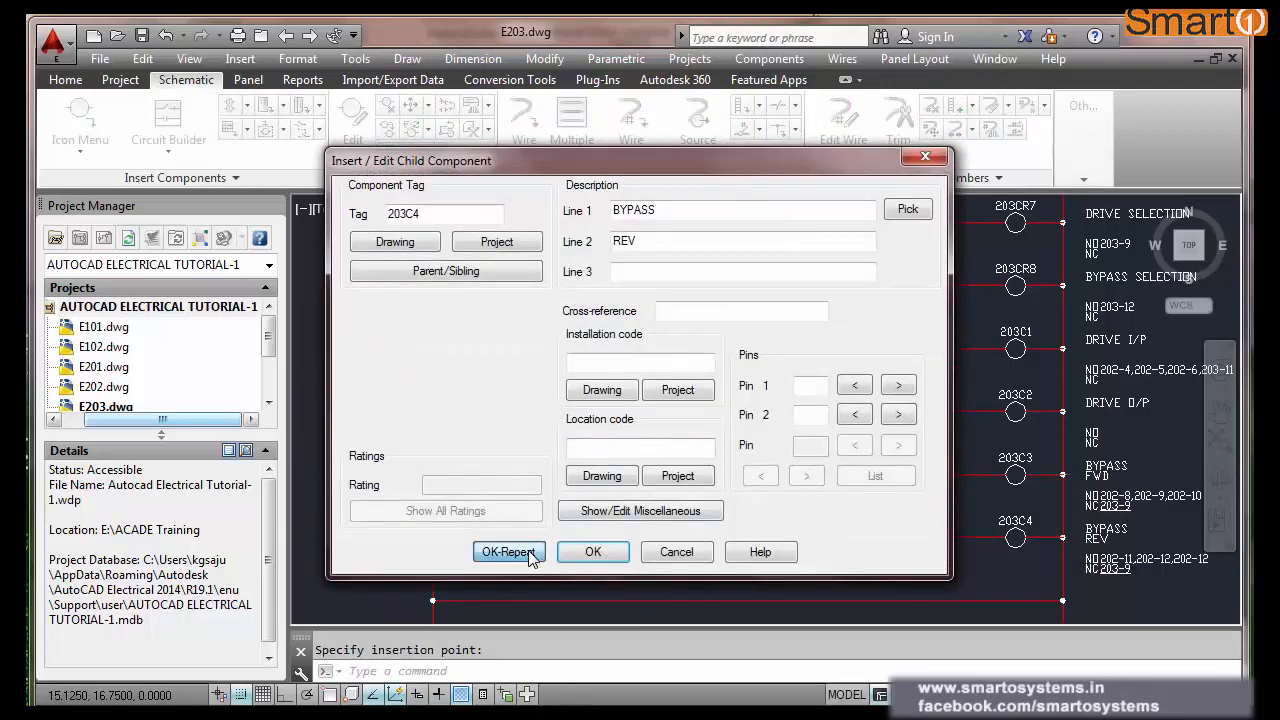
{"action": "left_click", "coordinate": [509, 552]}
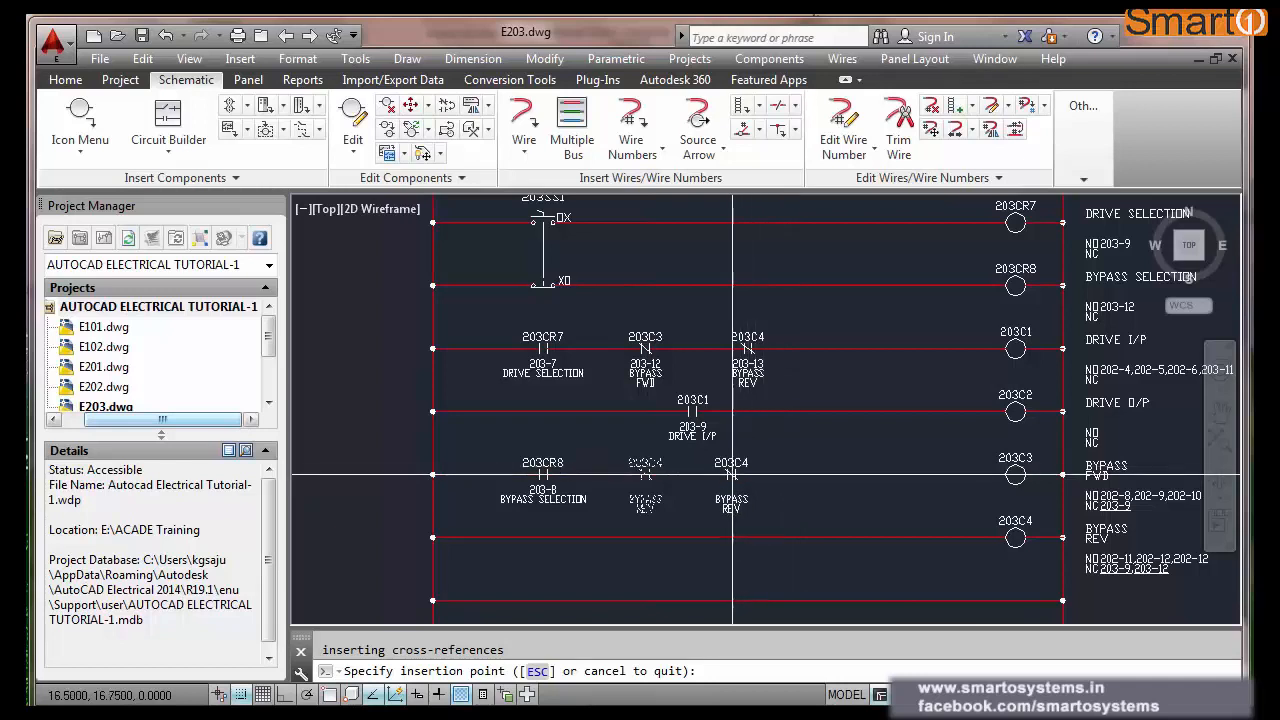
- Place another normally closed contact further along coil 203C3's rung and link it to parent coil 203C1
{"action": "left_click", "coordinate": [732, 474]}
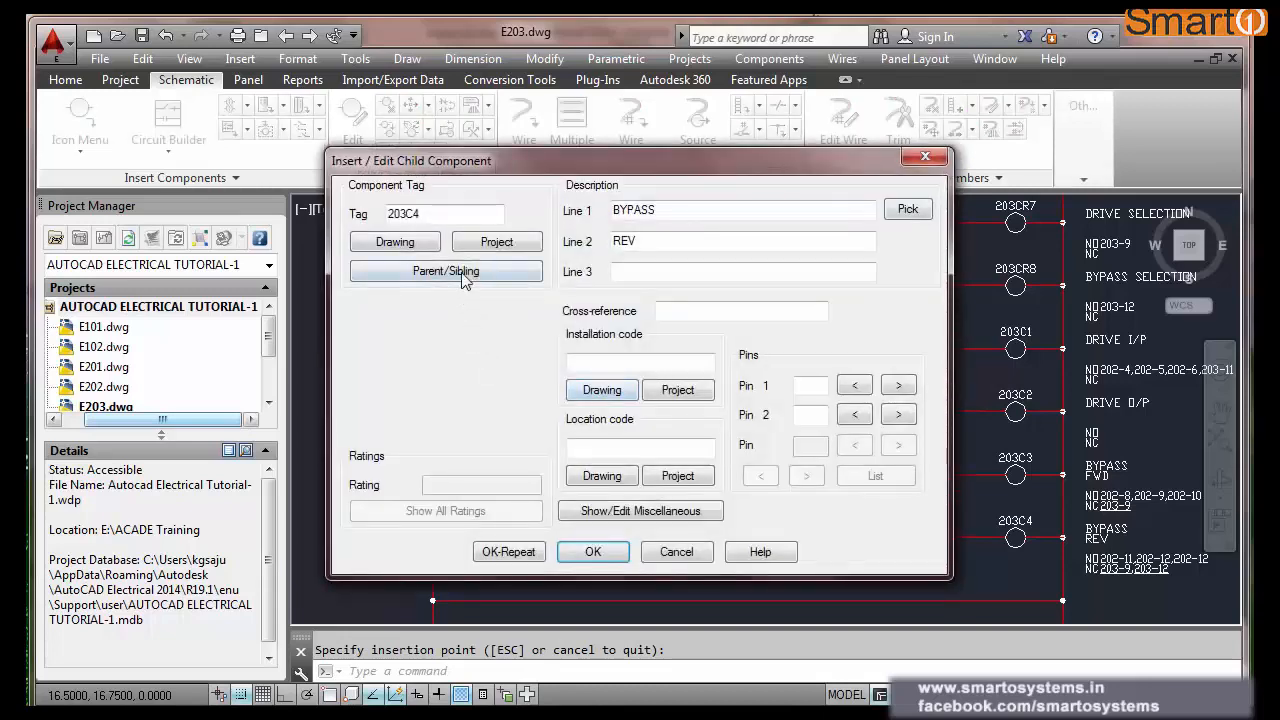
{"action": "left_click", "coordinate": [463, 280]}
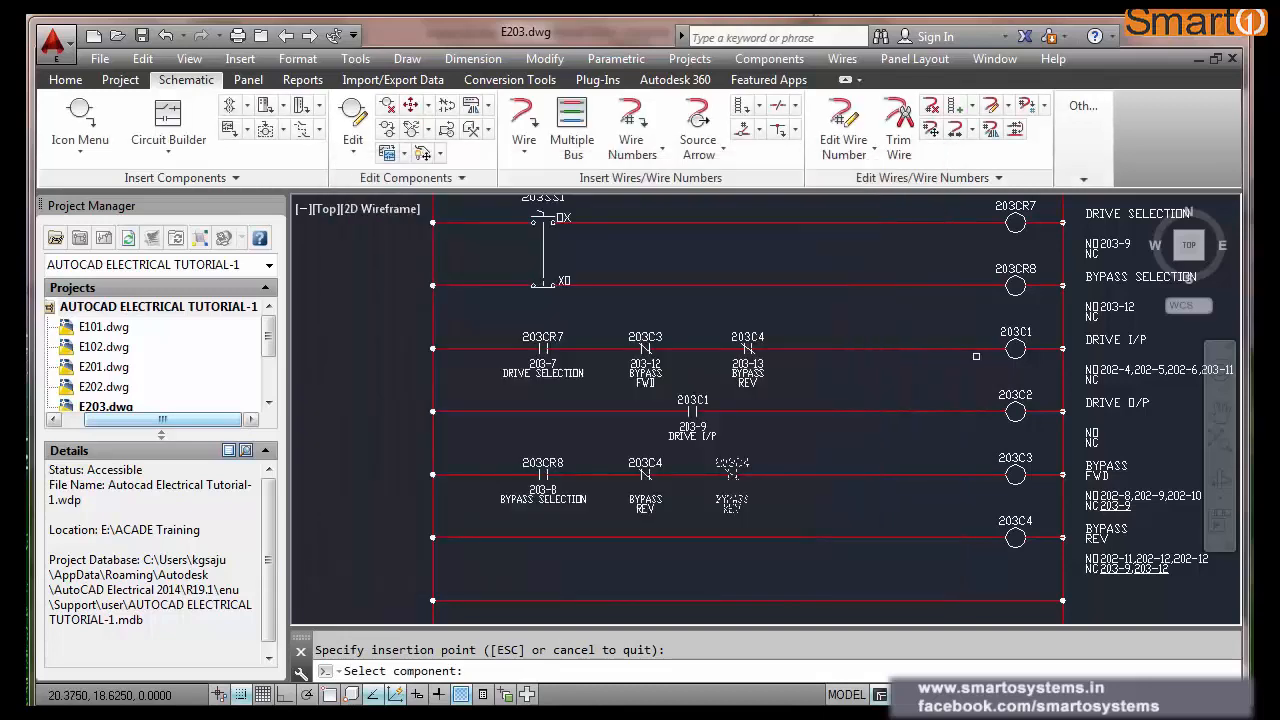
{"action": "left_click", "coordinate": [979, 362]}
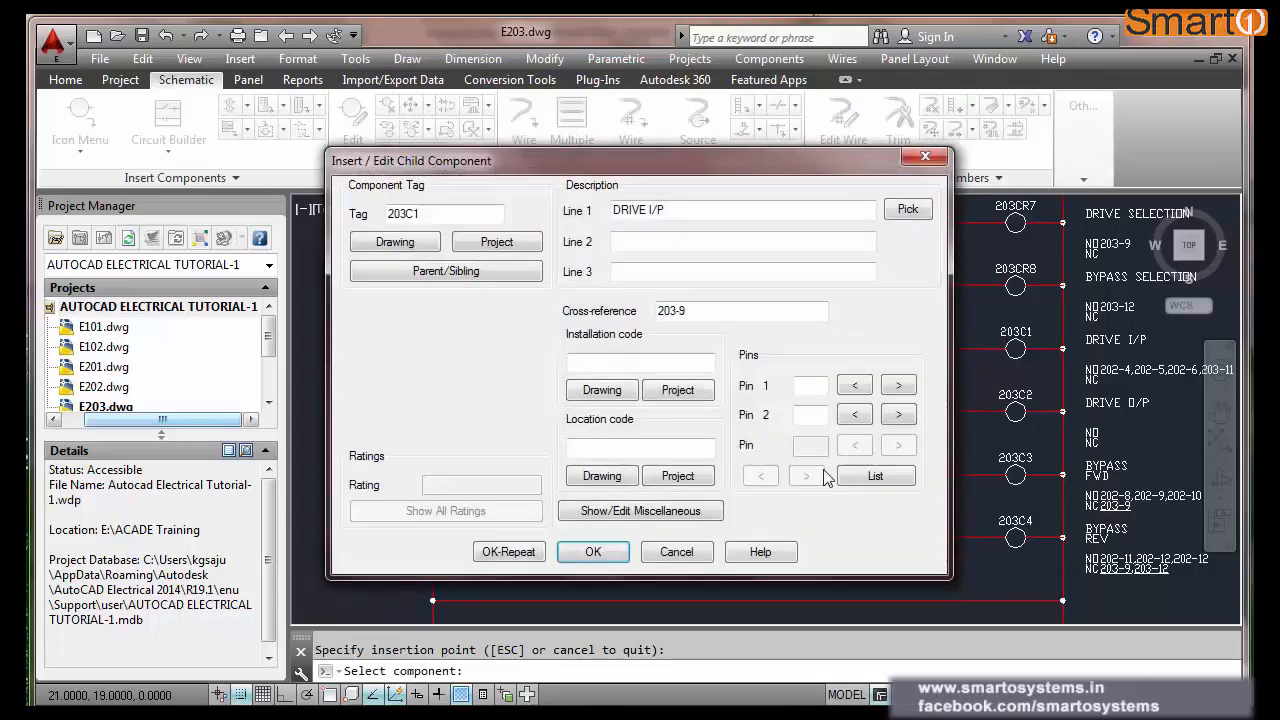
{"action": "left_click", "coordinate": [593, 552]}
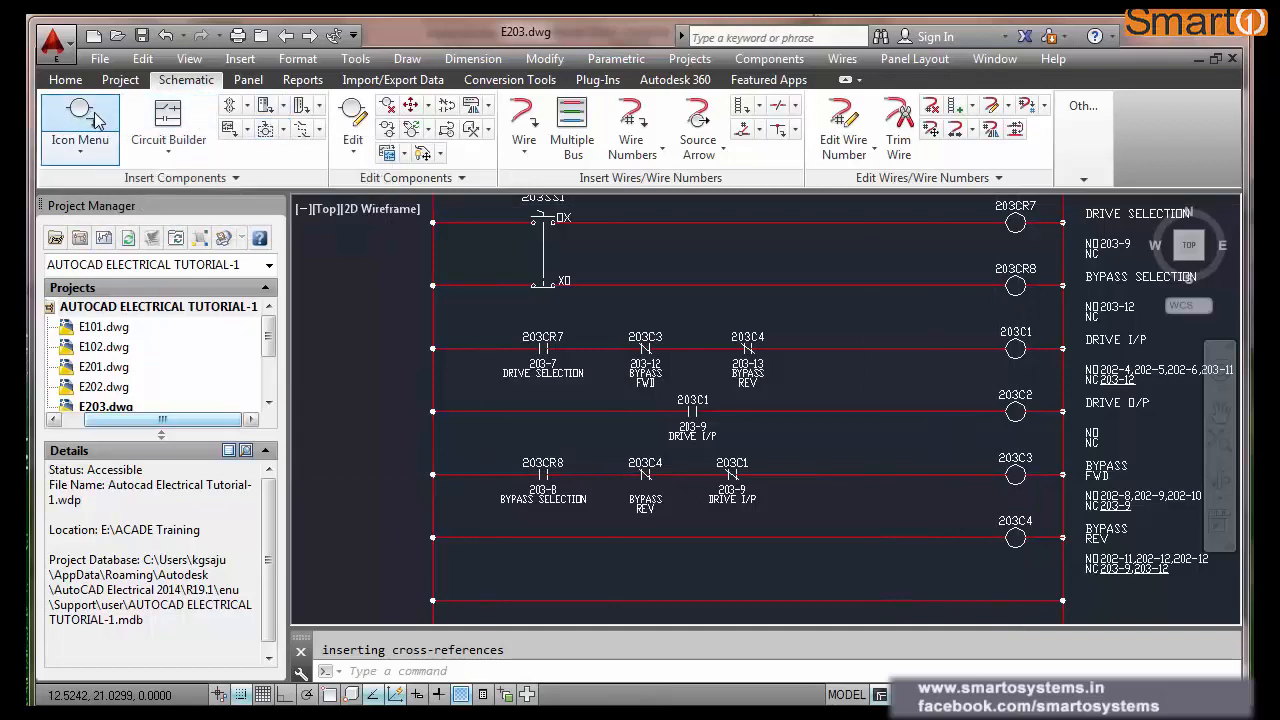
- Insert two Hexagon with Terminal Number symbols on coil 203C3's rung, with tag strip 203T1 and numbers 1 and 2
{"action": "left_click", "coordinate": [112, 137]}
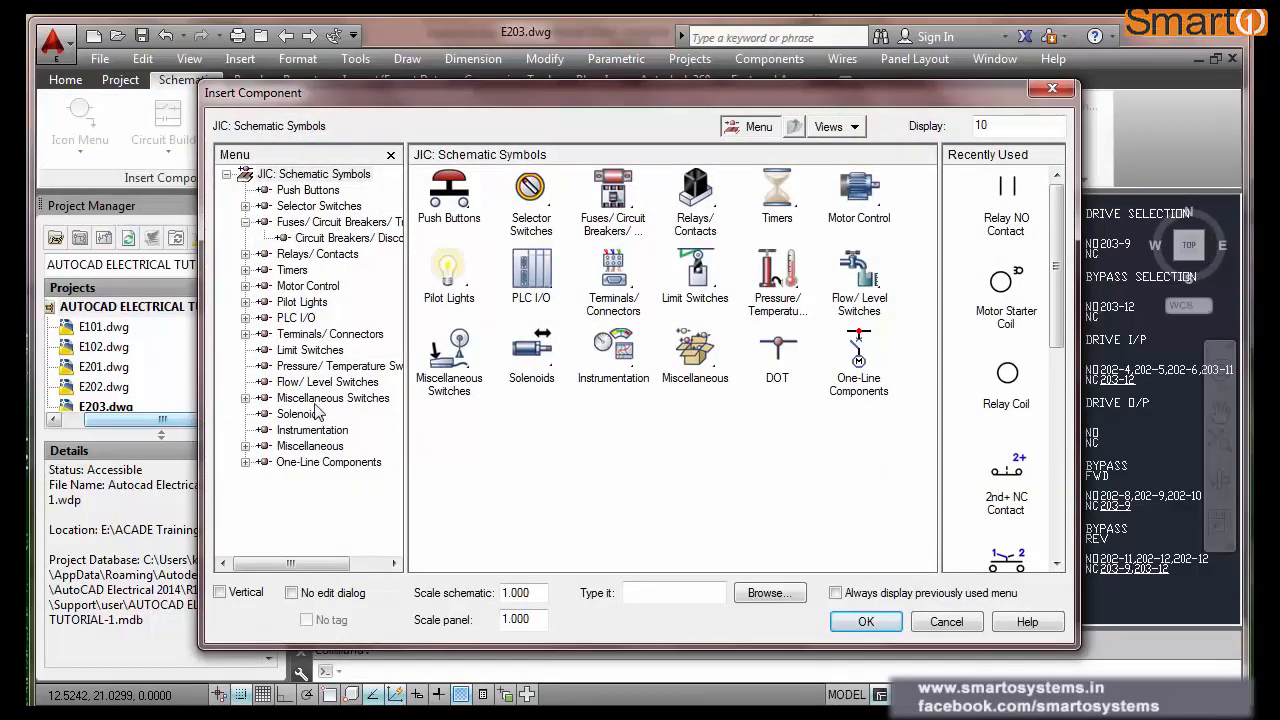
{"action": "left_click", "coordinate": [326, 335]}
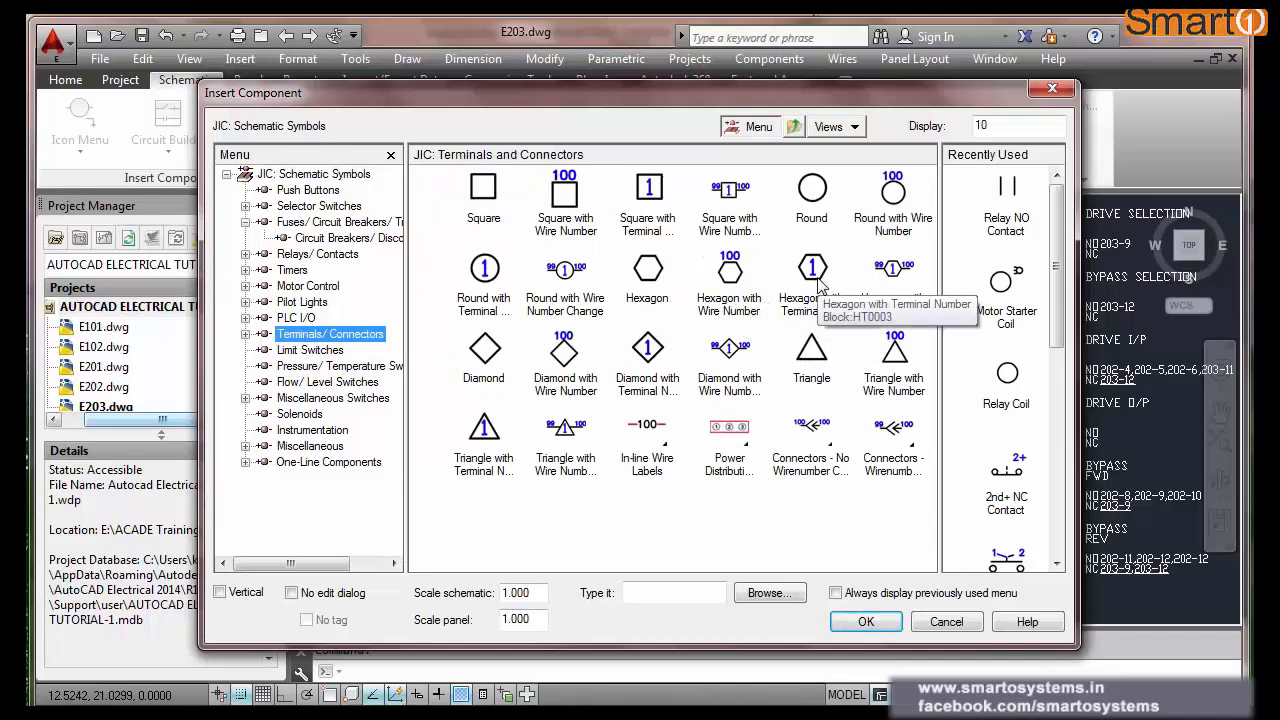
{"action": "left_click", "coordinate": [817, 283]}
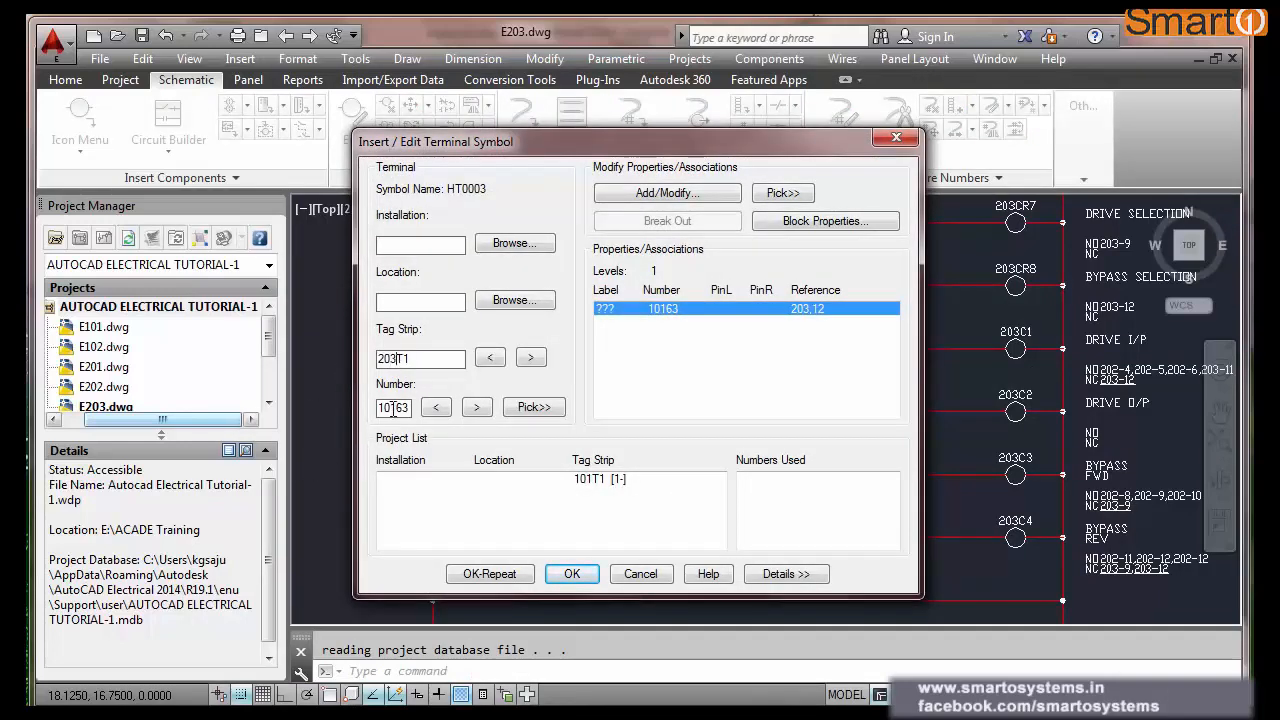
{"action": "left_click", "coordinate": [522, 573]}
{"action": "scroll", "coordinate": [874, 490], "scroll_direction": "up", "scroll_amount": 3}
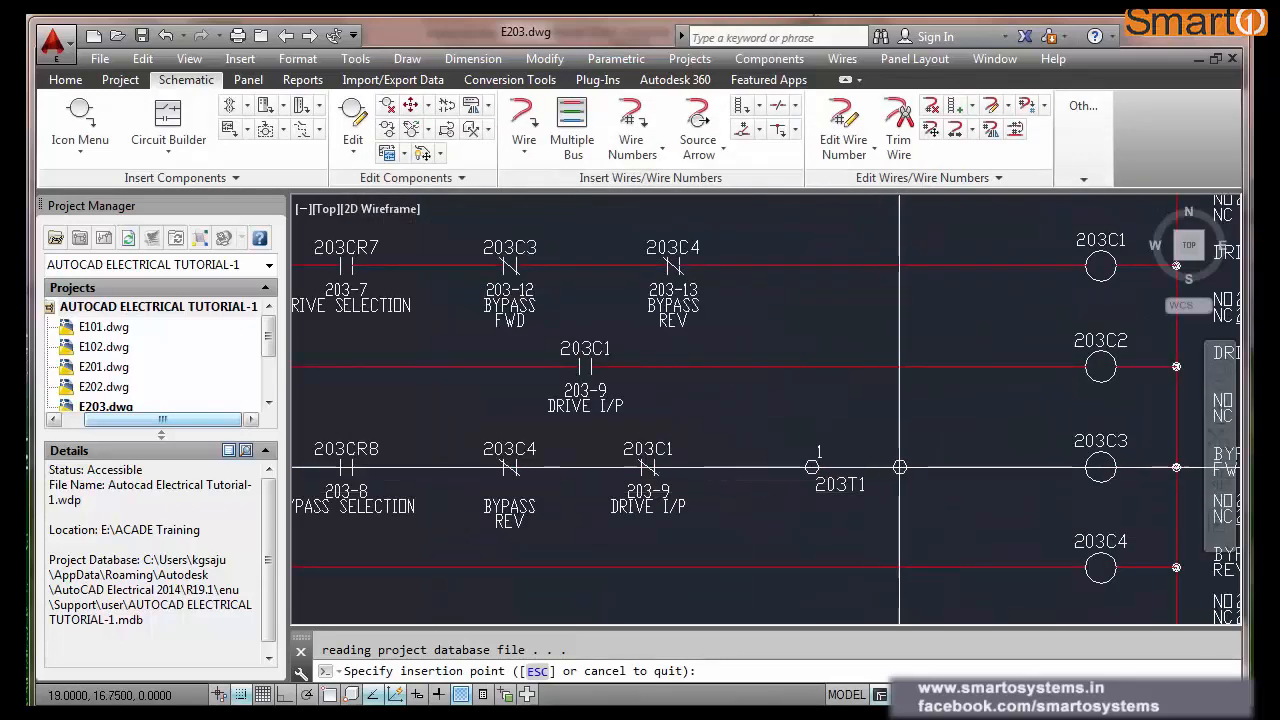
{"action": "left_click", "coordinate": [917, 474]}
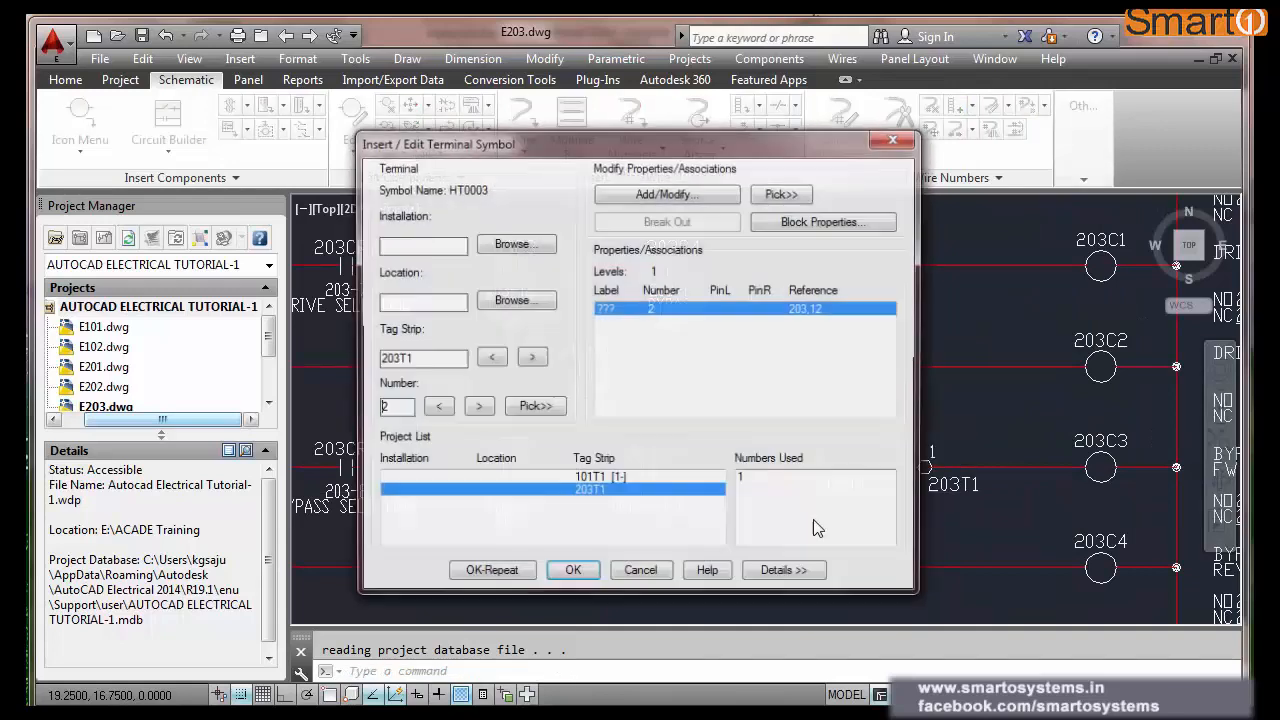
{"action": "left_click", "coordinate": [489, 574]}
- Place 203T1 terminals 3 and 4 on coil 203C4's rung, directly below terminals 1 and 2
{"action": "scroll", "coordinate": [790, 536], "scroll_direction": "down", "scroll_amount": 5}
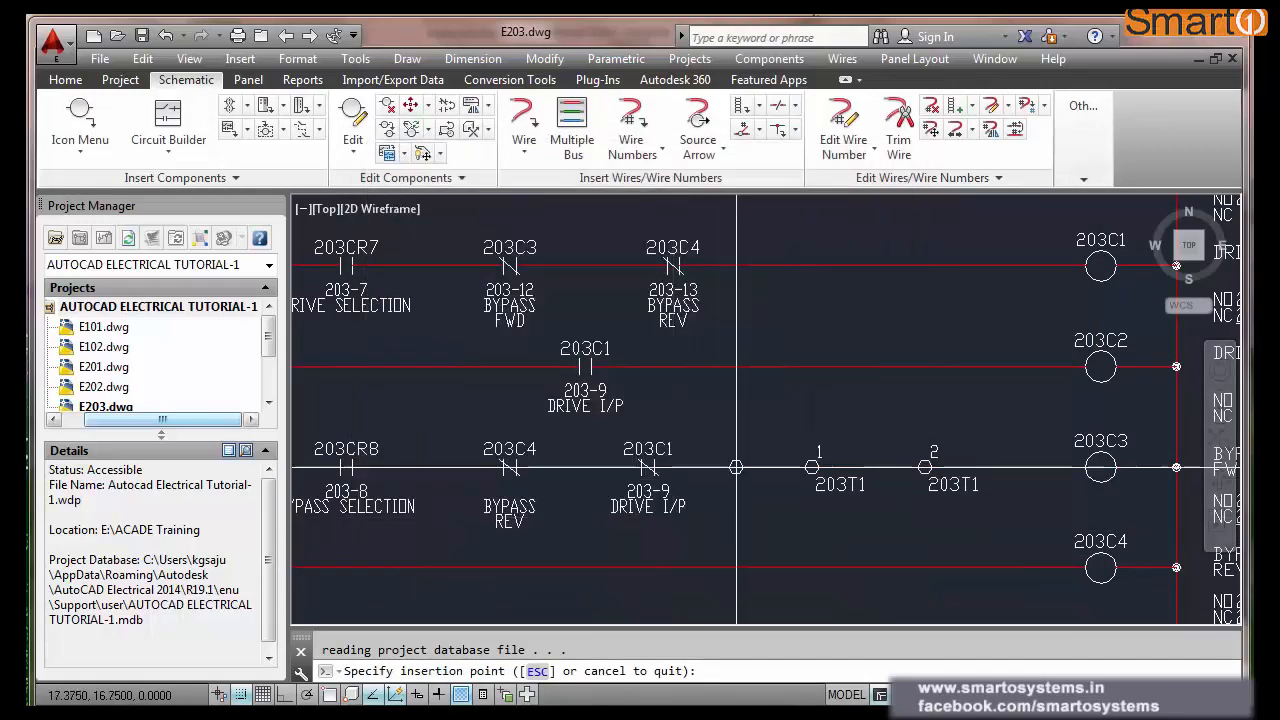
{"action": "scroll", "coordinate": [790, 536], "scroll_direction": "up", "scroll_amount": 5}
{"action": "left_click", "coordinate": [769, 536]}
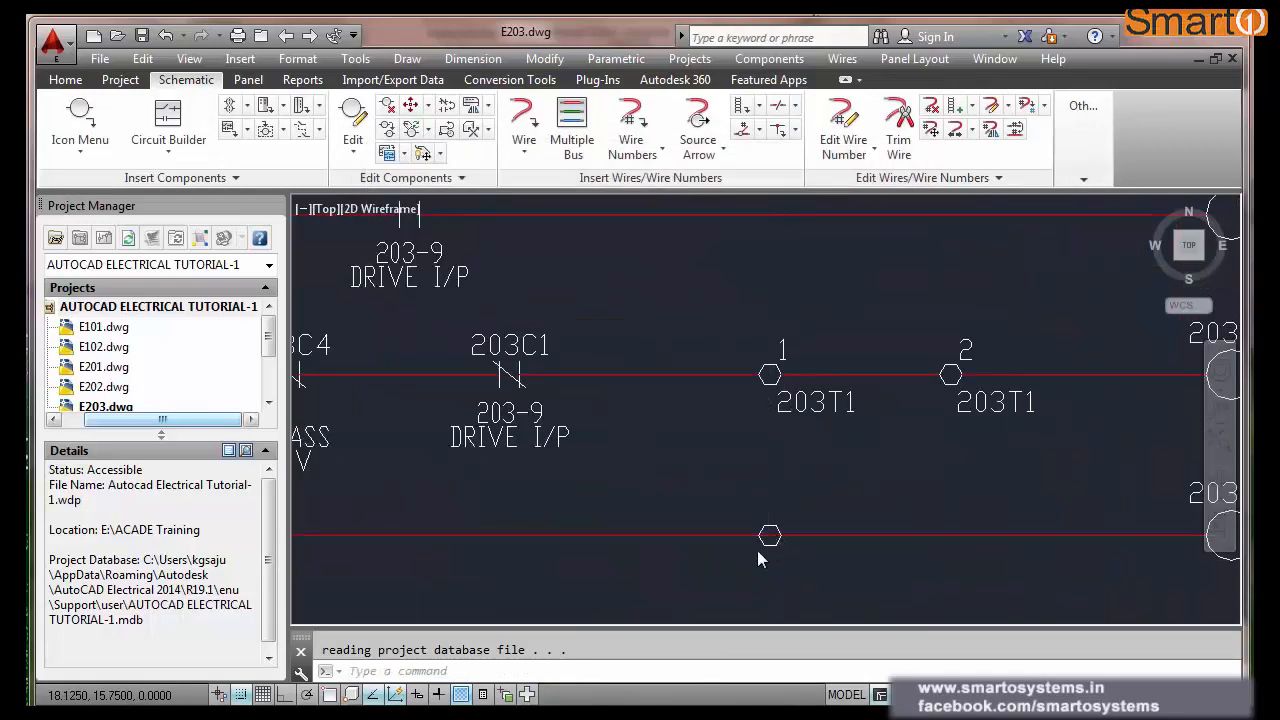
{"action": "left_click", "coordinate": [516, 582]}
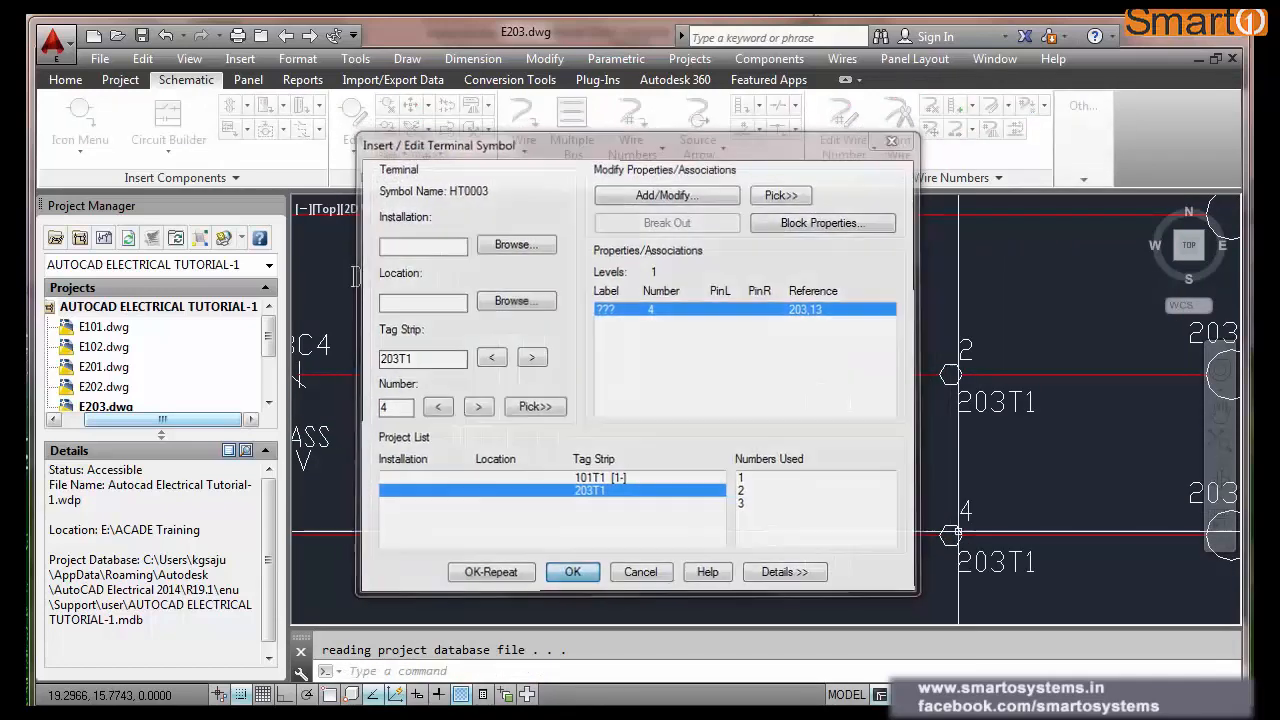
{"action": "left_click", "coordinate": [568, 574]}
- Trim the wire segments between terminals 1 and 2 and between terminals 3 and 4
{"action": "left_click", "coordinate": [897, 125]}
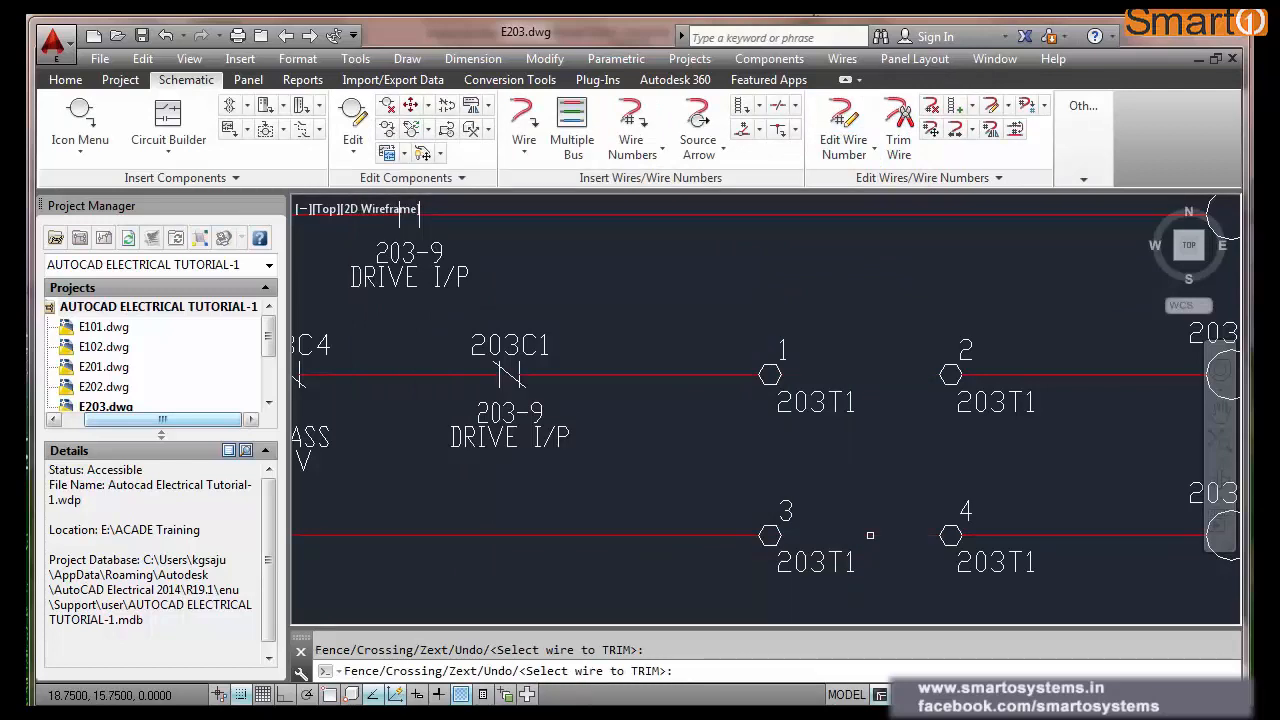
{"action": "key", "text": "Escape"}
- Draw vertical wire stubs about 0.5 units long below 203T1 terminals 1 and 2
{"action": "left_click", "coordinate": [524, 118]}
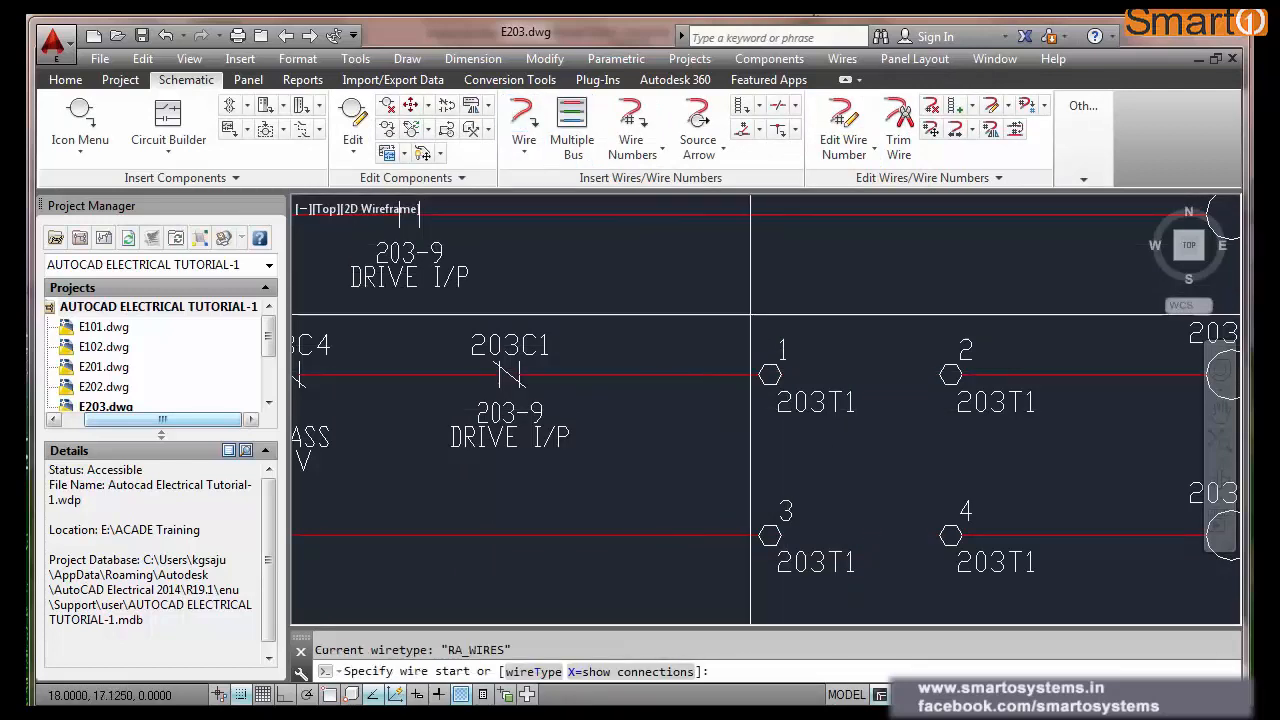
{"action": "left_click", "coordinate": [770, 434]}
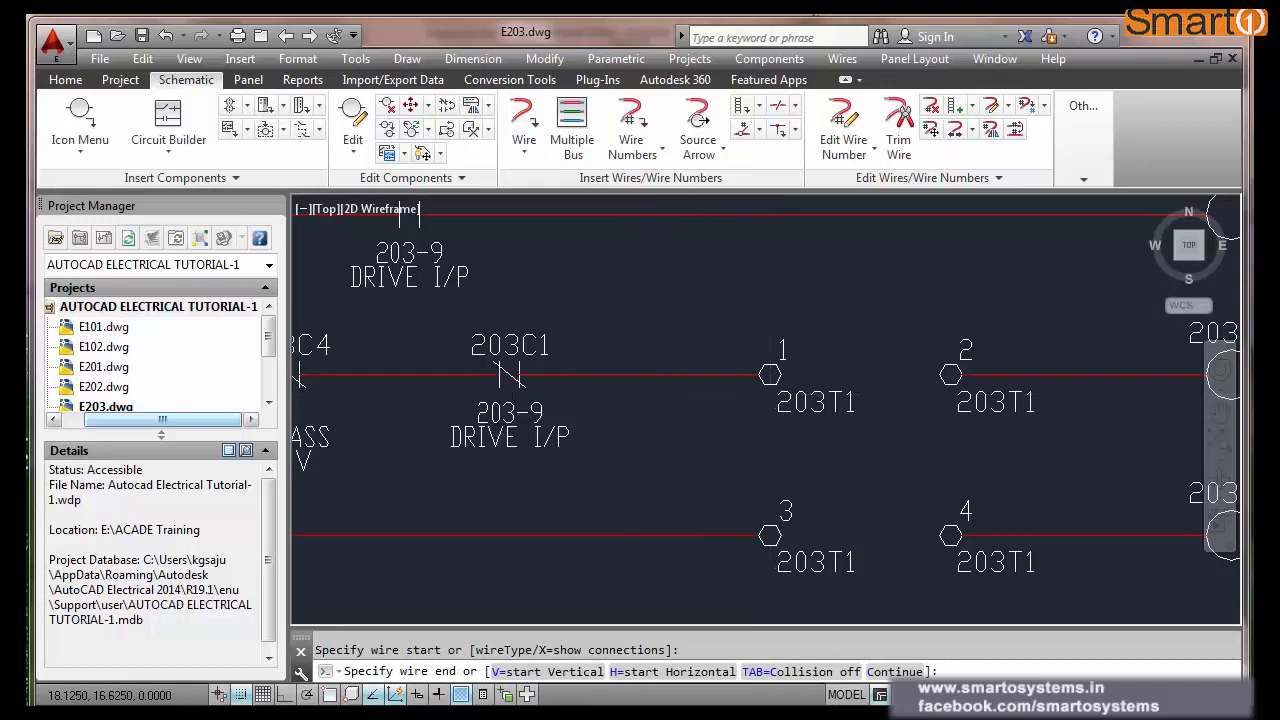
{"action": "left_click", "coordinate": [770, 394]}
{"action": "key", "text": "Return"}
{"action": "key", "text": "Return"}
{"action": "left_click", "coordinate": [951, 454]}
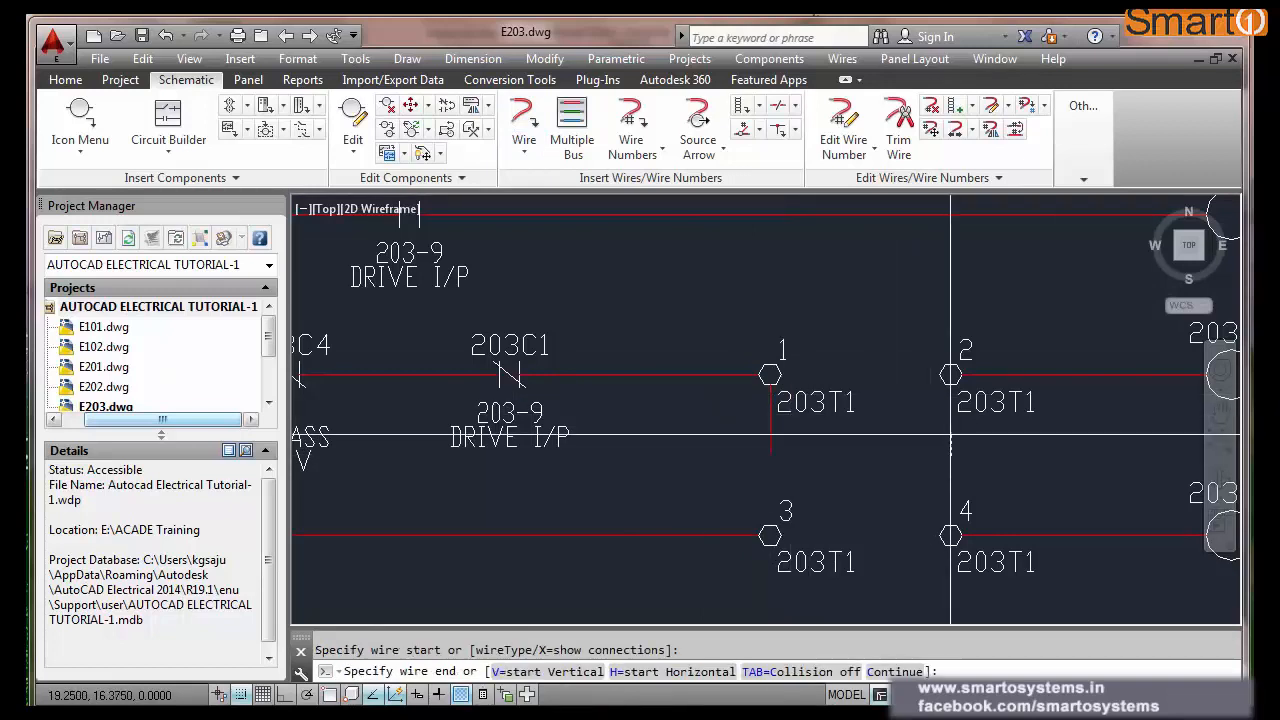
{"action": "left_click", "coordinate": [951, 378]}
{"action": "key", "text": "Escape"}
- Draw vertical wire stubs about 0.6 units long below 203T1 terminals 3 and 4
{"action": "scroll", "coordinate": [903, 435], "scroll_direction": "down", "scroll_amount": 4}
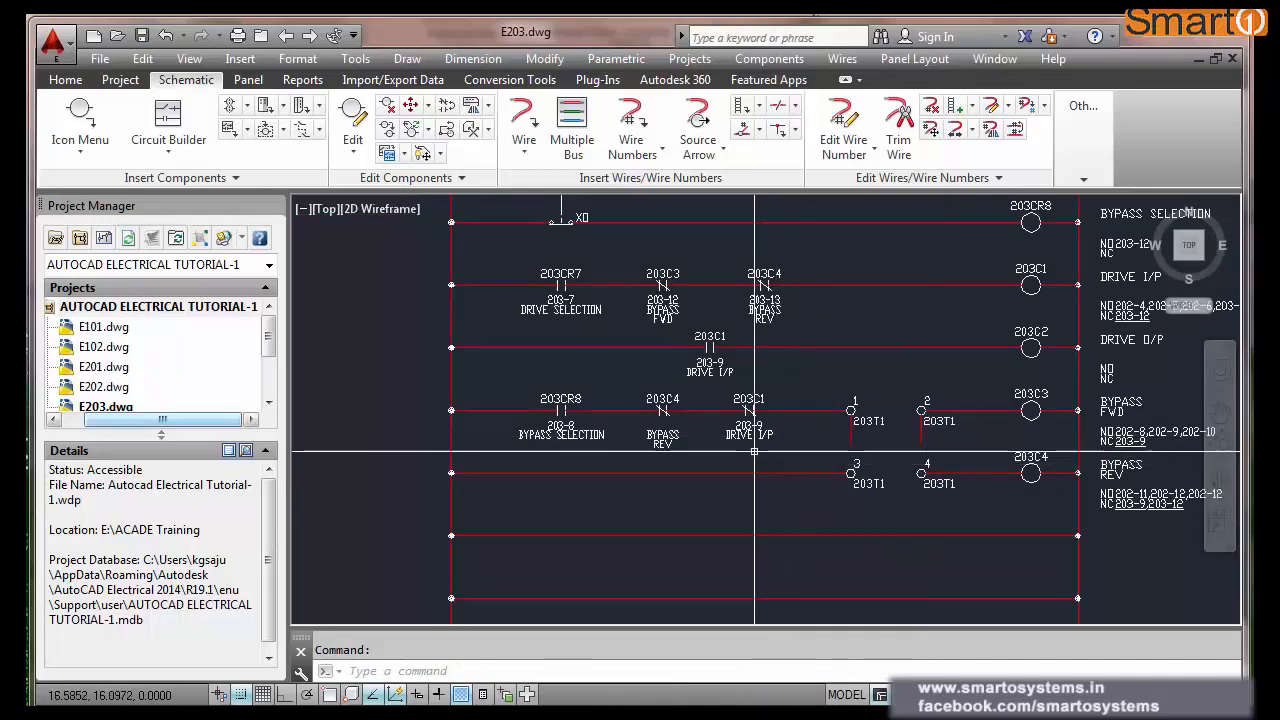
{"action": "scroll", "coordinate": [975, 505], "scroll_direction": "up", "scroll_amount": 4}
{"action": "key", "text": "Return"}
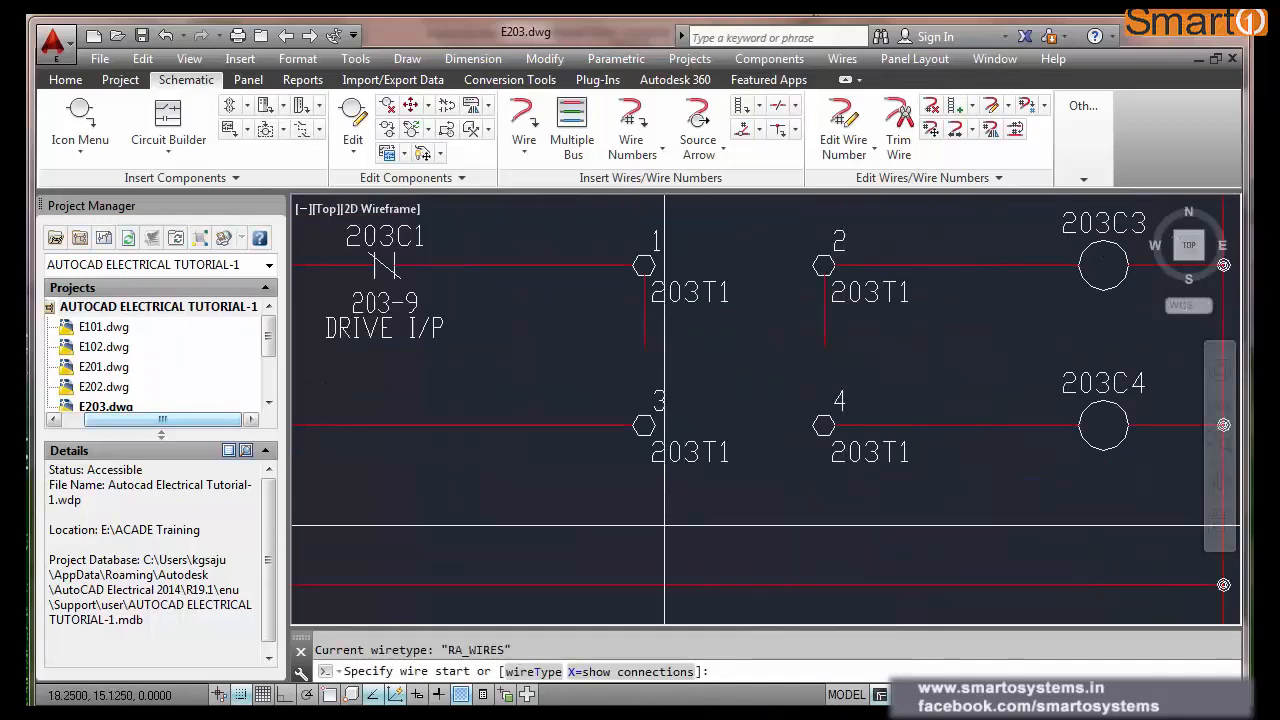
{"action": "left_click", "coordinate": [644, 524]}
{"action": "left_click", "coordinate": [644, 426]}
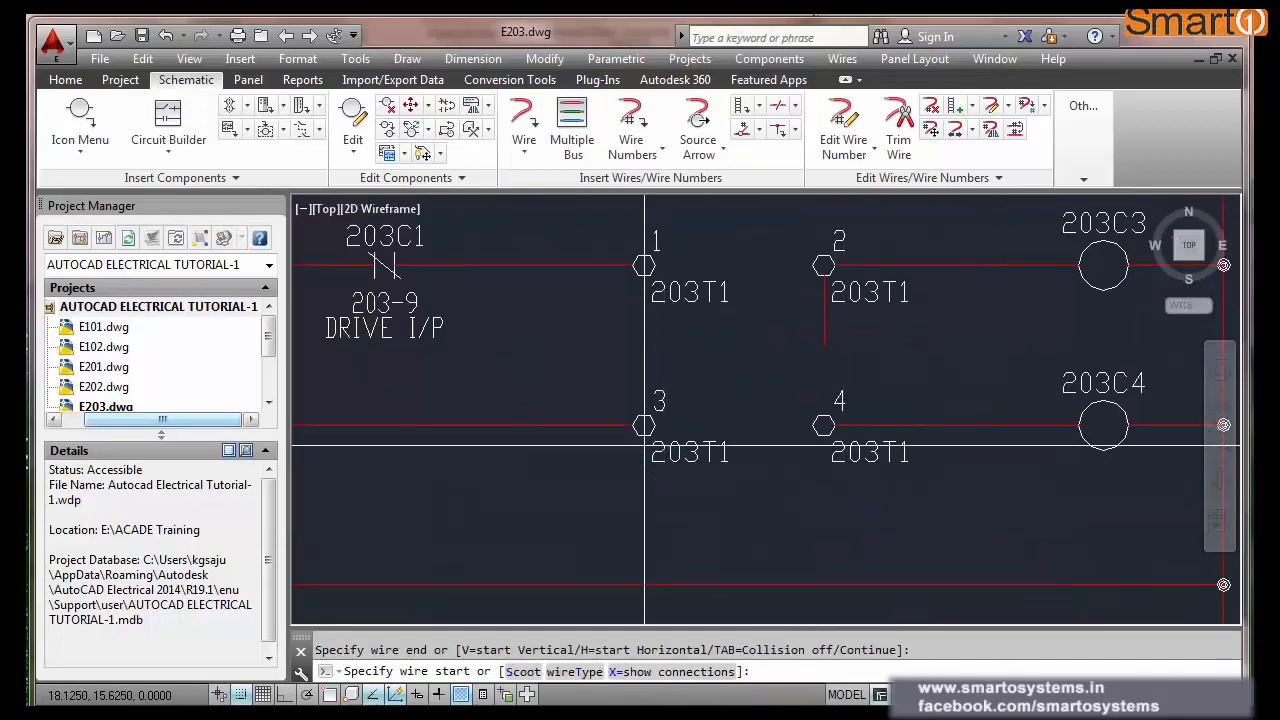
{"action": "key", "text": "Escape"}
{"action": "key", "text": "Return"}
{"action": "left_click", "coordinate": [824, 524]}
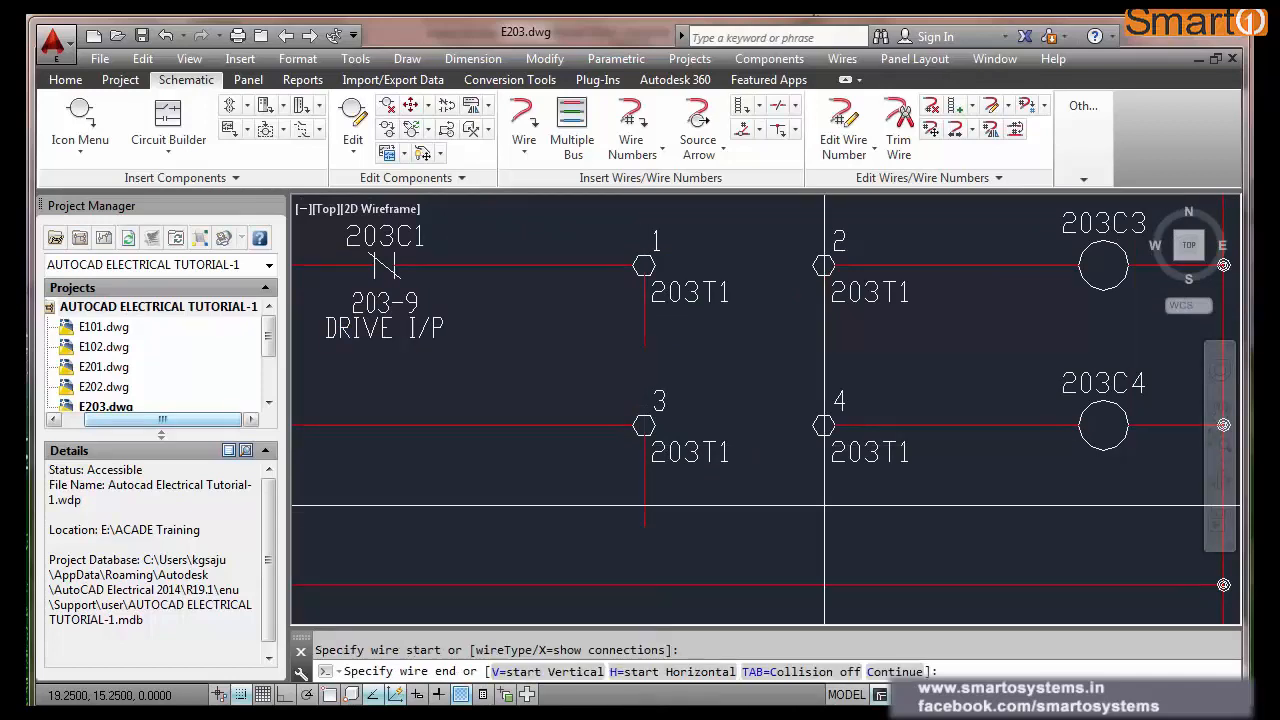
{"action": "left_click", "coordinate": [824, 426]}
{"action": "key", "text": "Escape"}
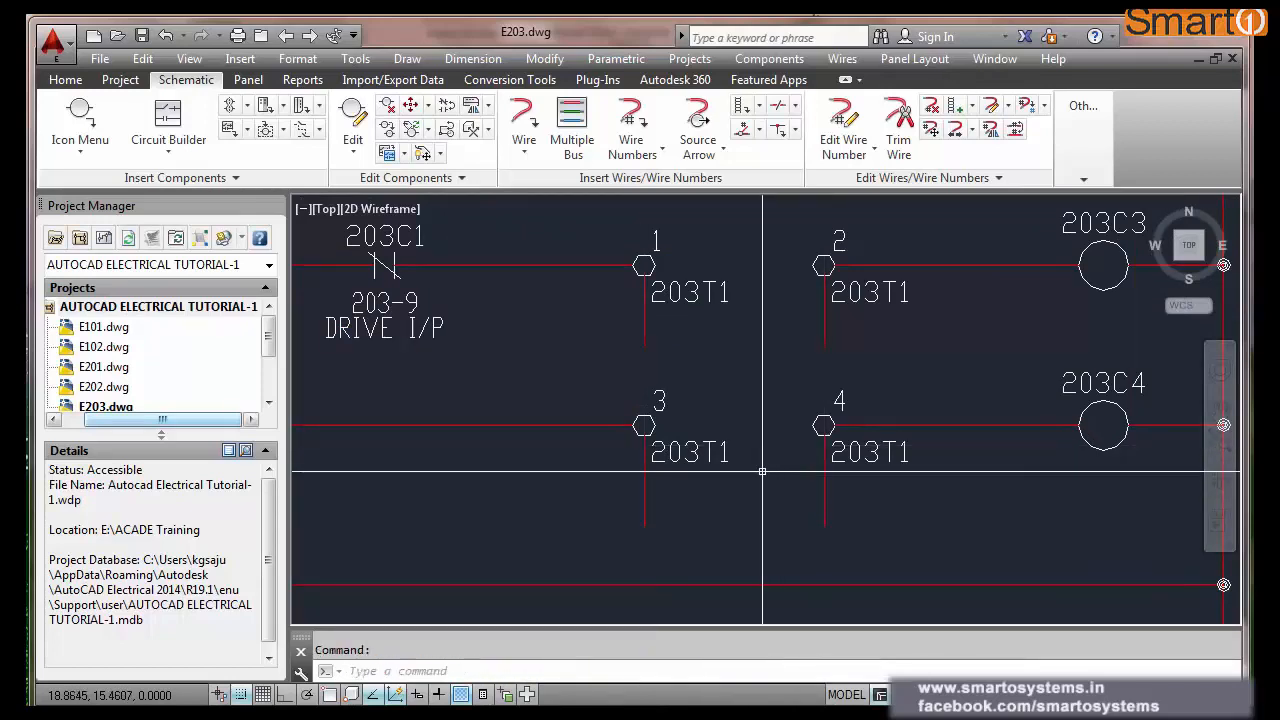
- Link coil 203C3's rung after contact 203C1 to coil 203C4's rung with a vertical wire, and trim 203C4's rung between the supply rail and link
{"action": "scroll", "coordinate": [760, 460], "scroll_direction": "down", "scroll_amount": 4}
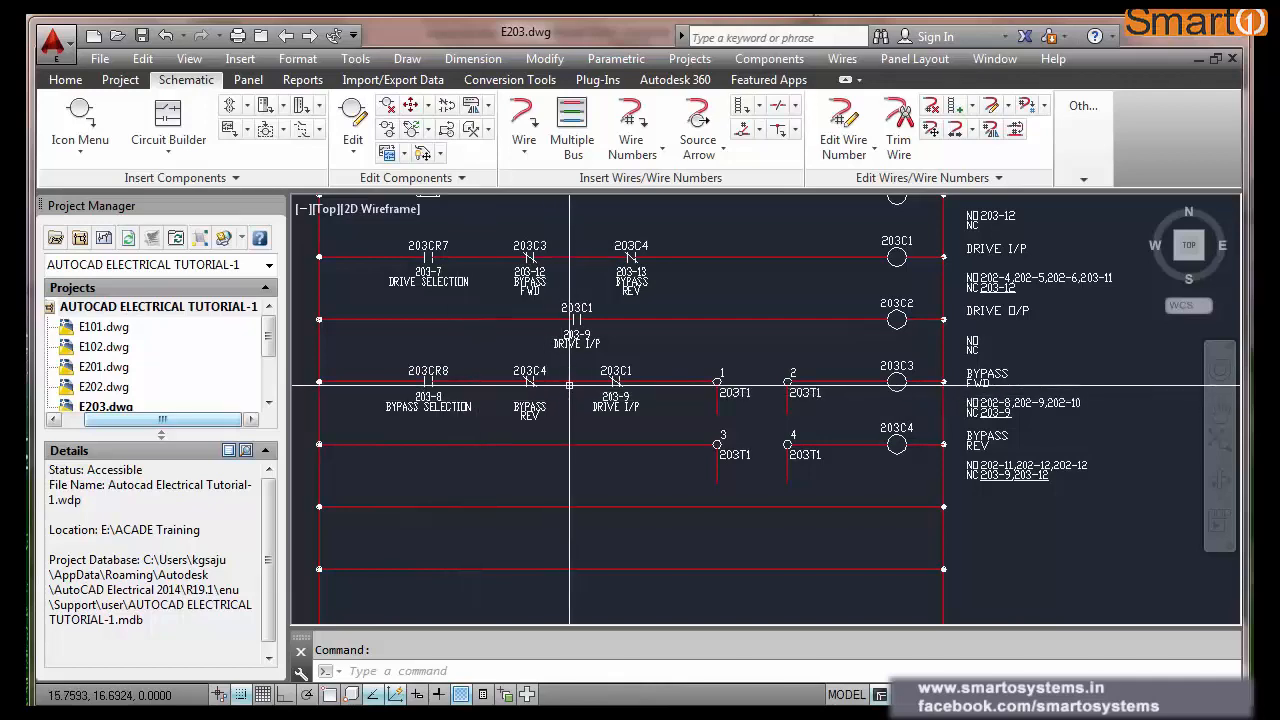
{"action": "scroll", "coordinate": [571, 388], "scroll_direction": "up", "scroll_amount": 2}
{"action": "scroll", "coordinate": [868, 409], "scroll_direction": "down", "scroll_amount": 2}
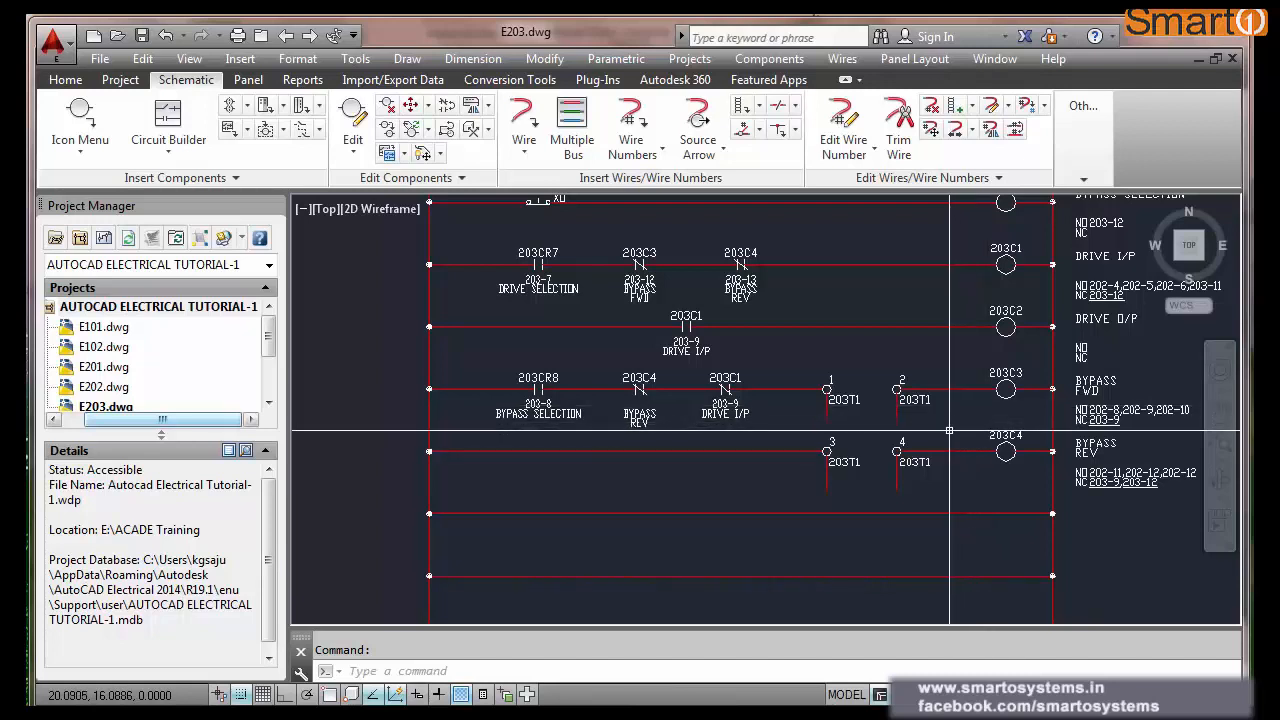
{"action": "left_click", "coordinate": [523, 122]}
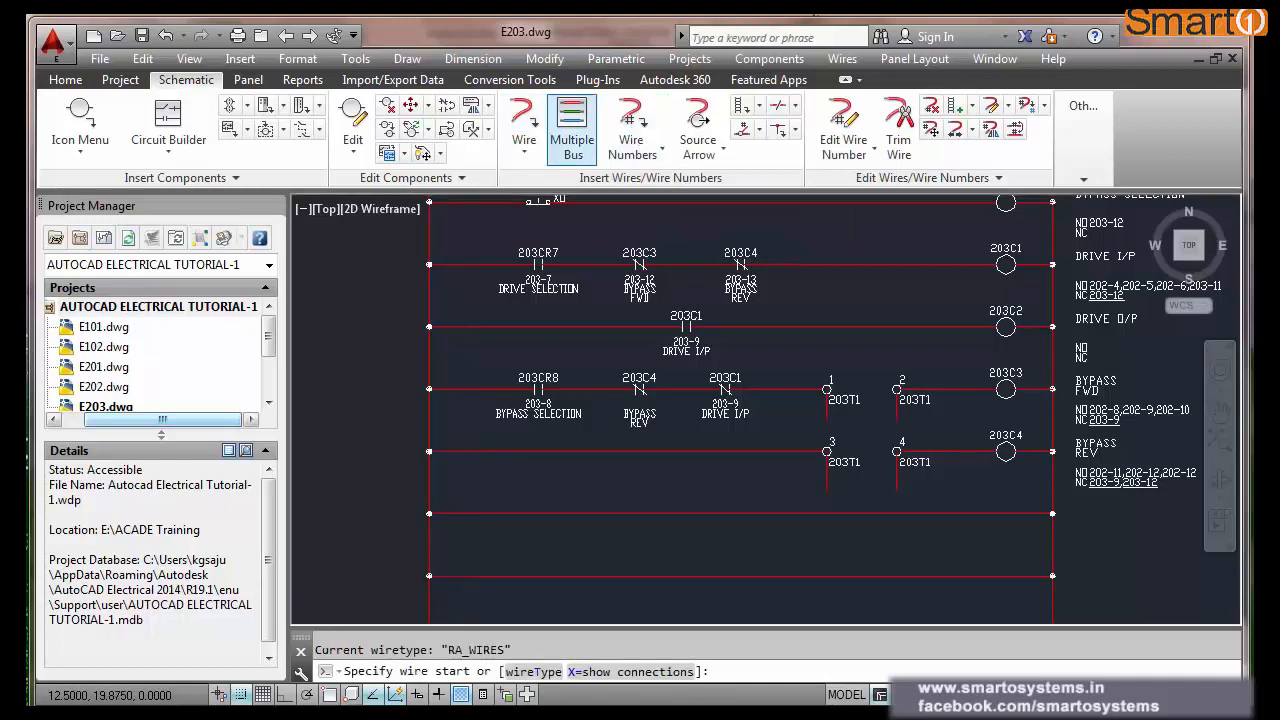
{"action": "left_click", "coordinate": [766, 384]}
{"action": "left_click", "coordinate": [764, 451]}
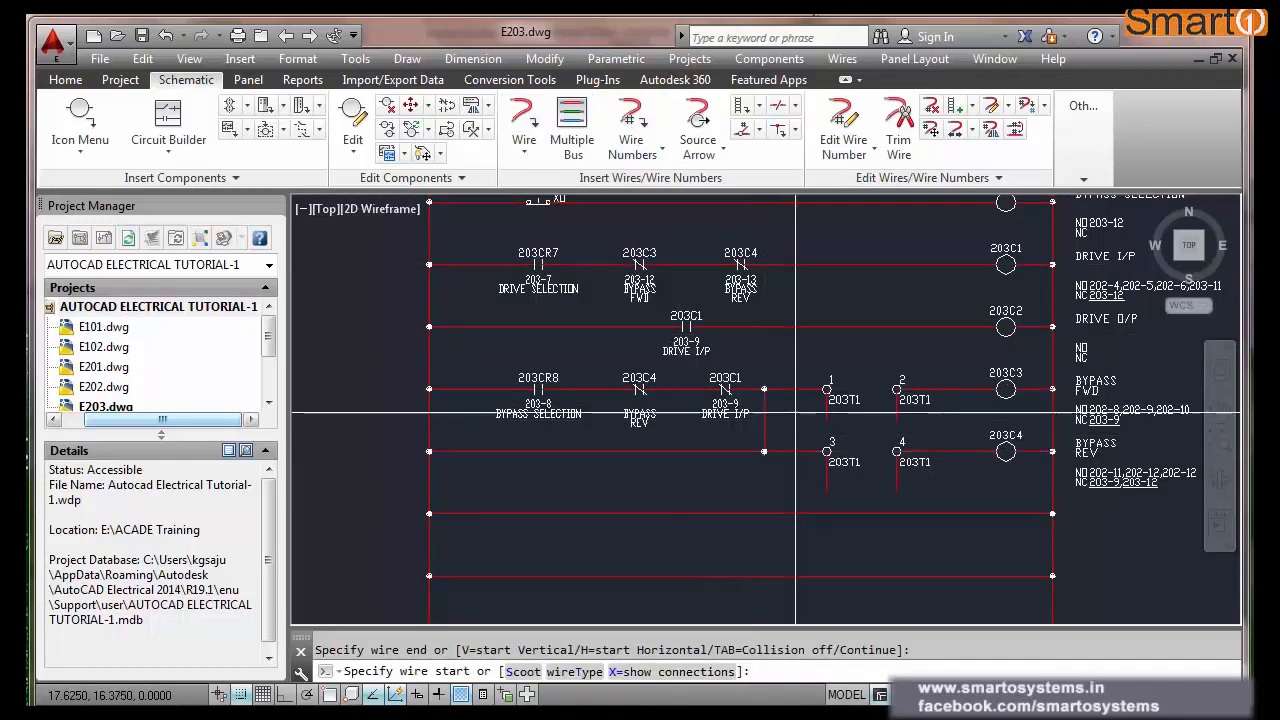
{"action": "key", "text": "Escape"}
{"action": "left_click", "coordinate": [899, 140]}
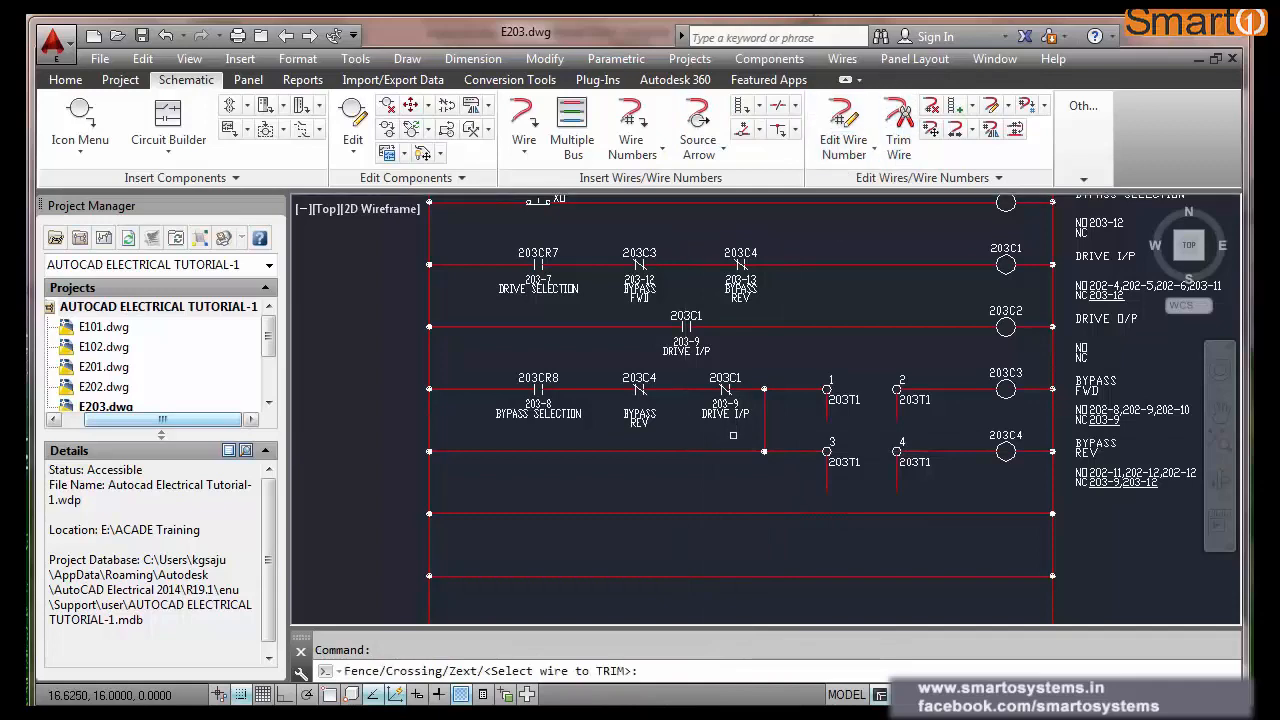
{"action": "key", "text": "Escape"}
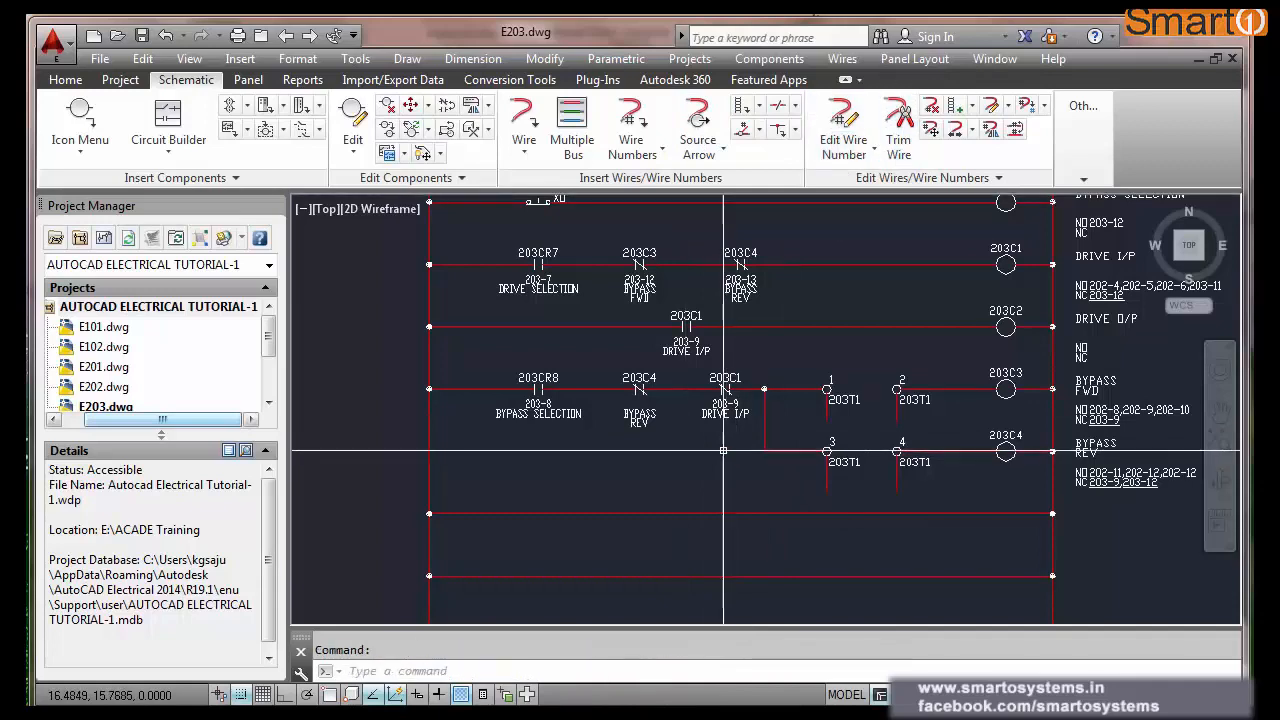
- Join the two 203SS1 rungs with a vertical wire ahead of the switch, and trim the lower rung between the supply rail and that wire
{"action": "scroll", "coordinate": [705, 442], "scroll_direction": "down", "scroll_amount": 2}
{"action": "scroll", "coordinate": [678, 302], "scroll_direction": "up", "scroll_amount": 2}
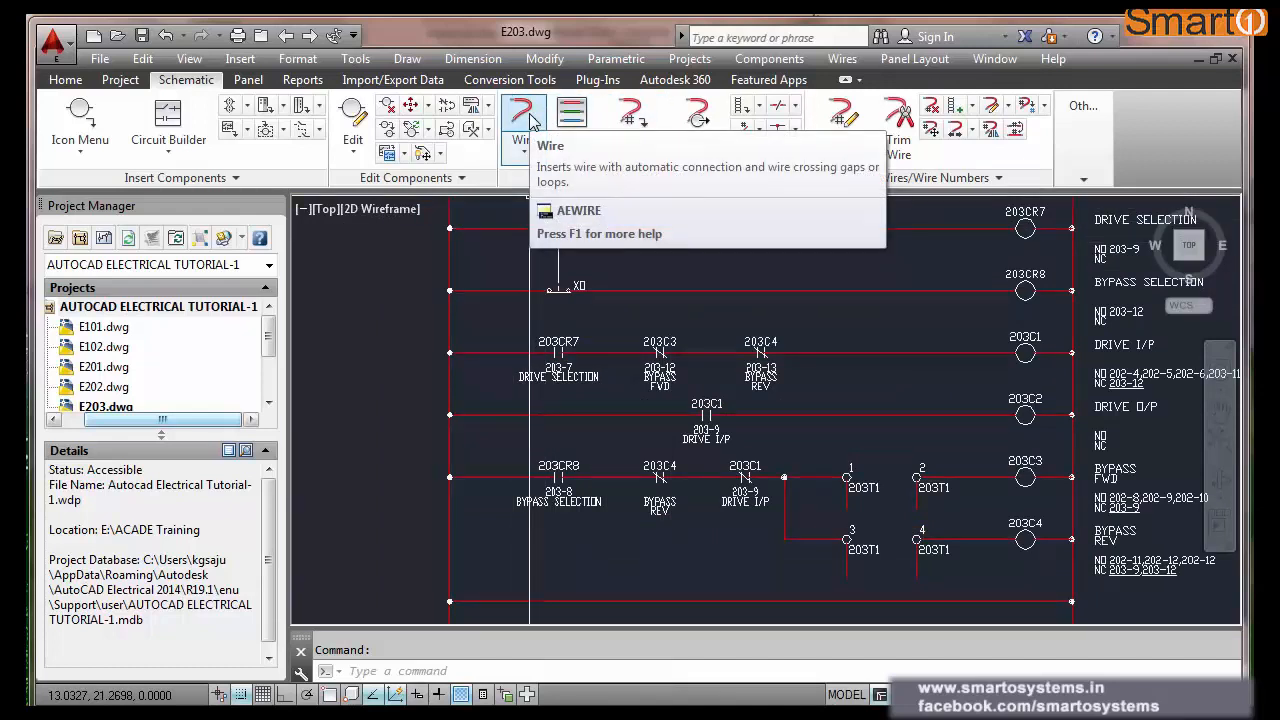
{"action": "left_click", "coordinate": [527, 115]}
{"action": "left_click", "coordinate": [519, 228]}
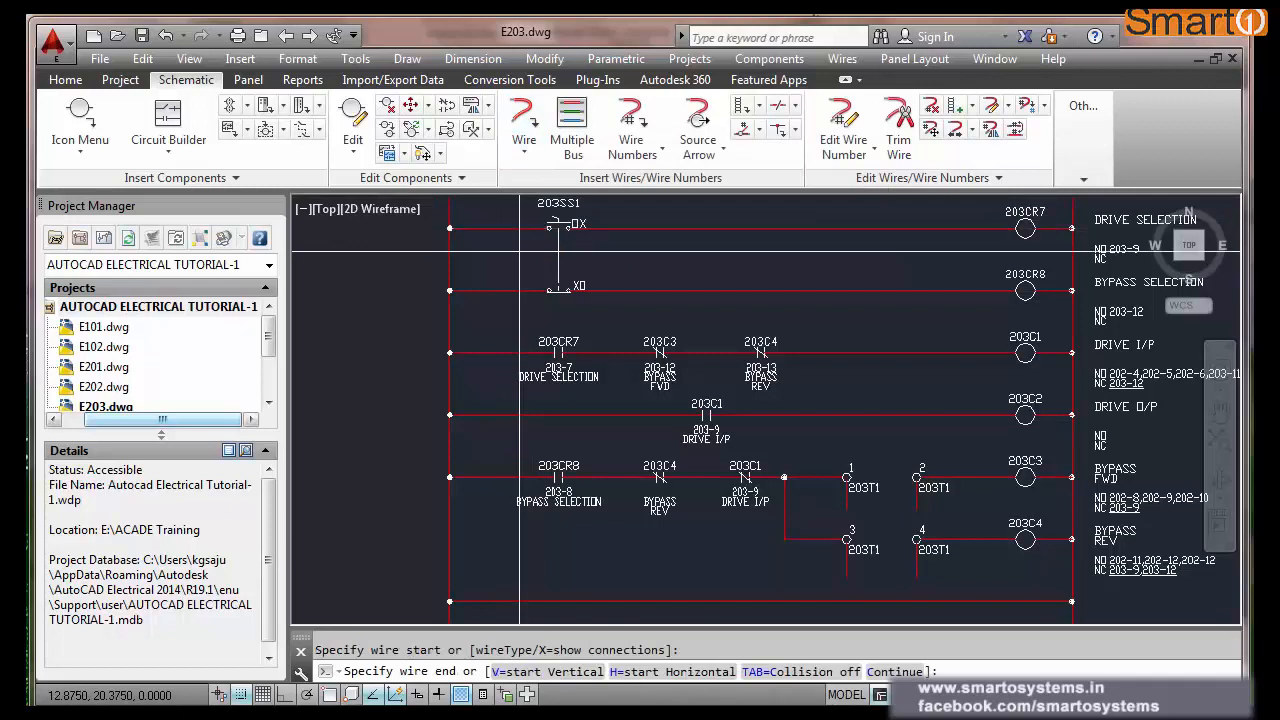
{"action": "left_click", "coordinate": [535, 280]}
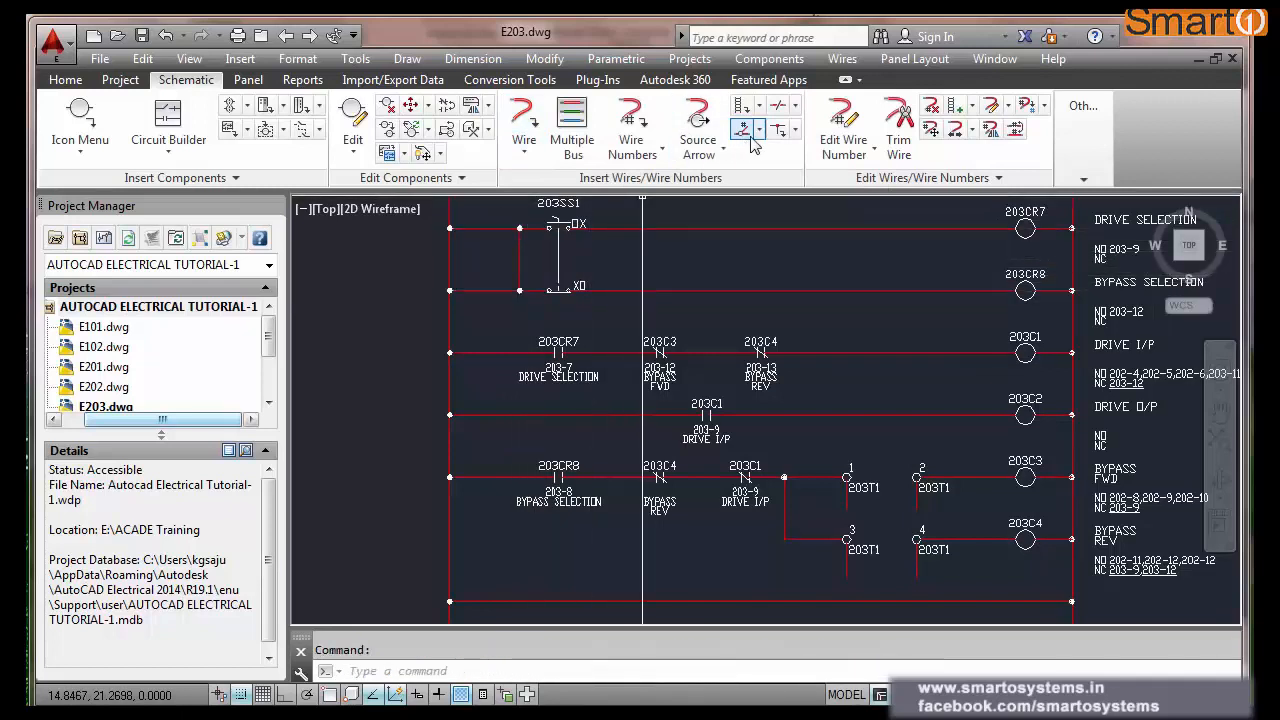
{"action": "left_click", "coordinate": [898, 128]}
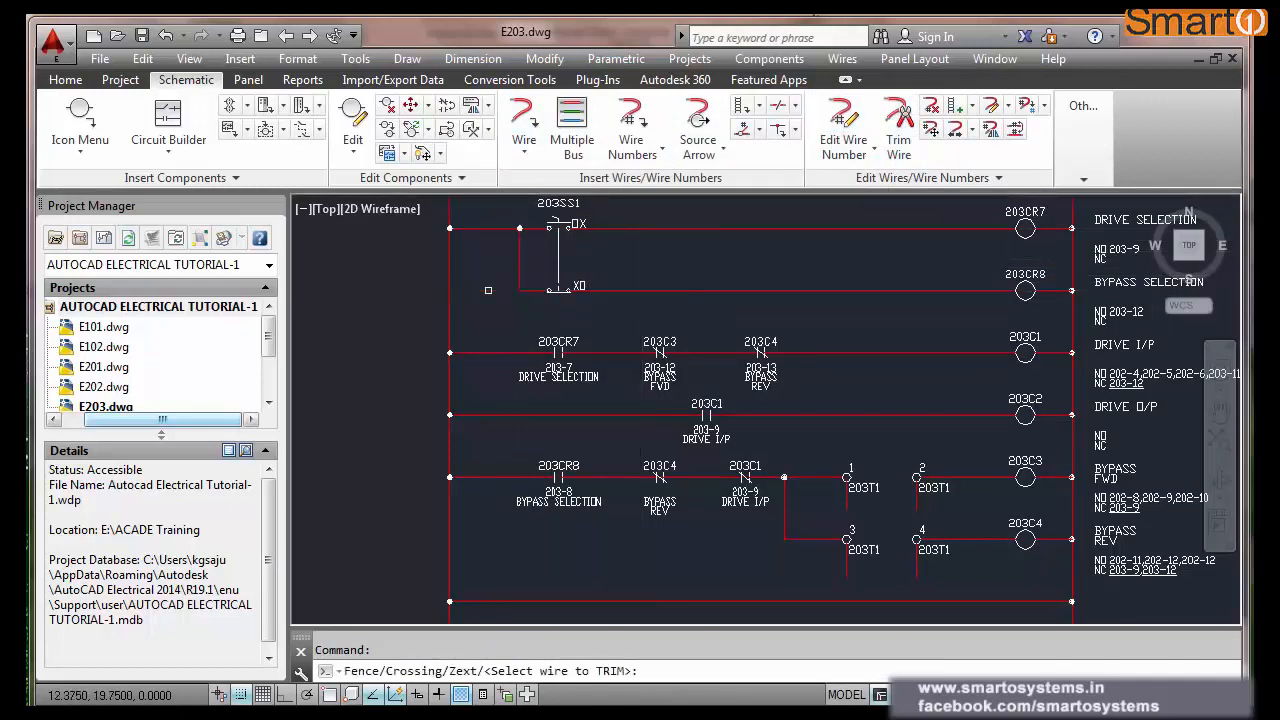
{"action": "key", "text": "Escape"}
{"action": "scroll", "coordinate": [505, 255], "scroll_direction": "down", "scroll_amount": 2}
{"action": "scroll", "coordinate": [530, 246], "scroll_direction": "up", "scroll_amount": 2}
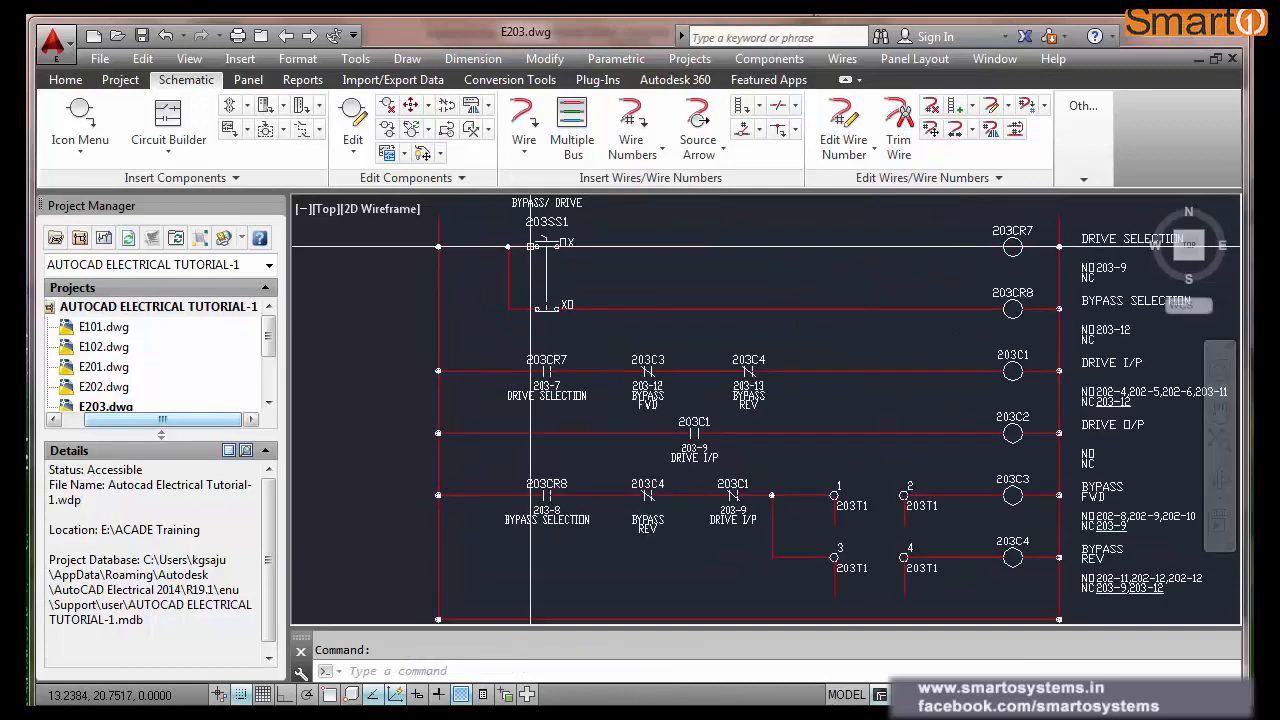
{"action": "scroll", "coordinate": [530, 246], "scroll_direction": "down", "scroll_amount": 2}
{"action": "scroll", "coordinate": [539, 245], "scroll_direction": "up", "scroll_amount": 2}
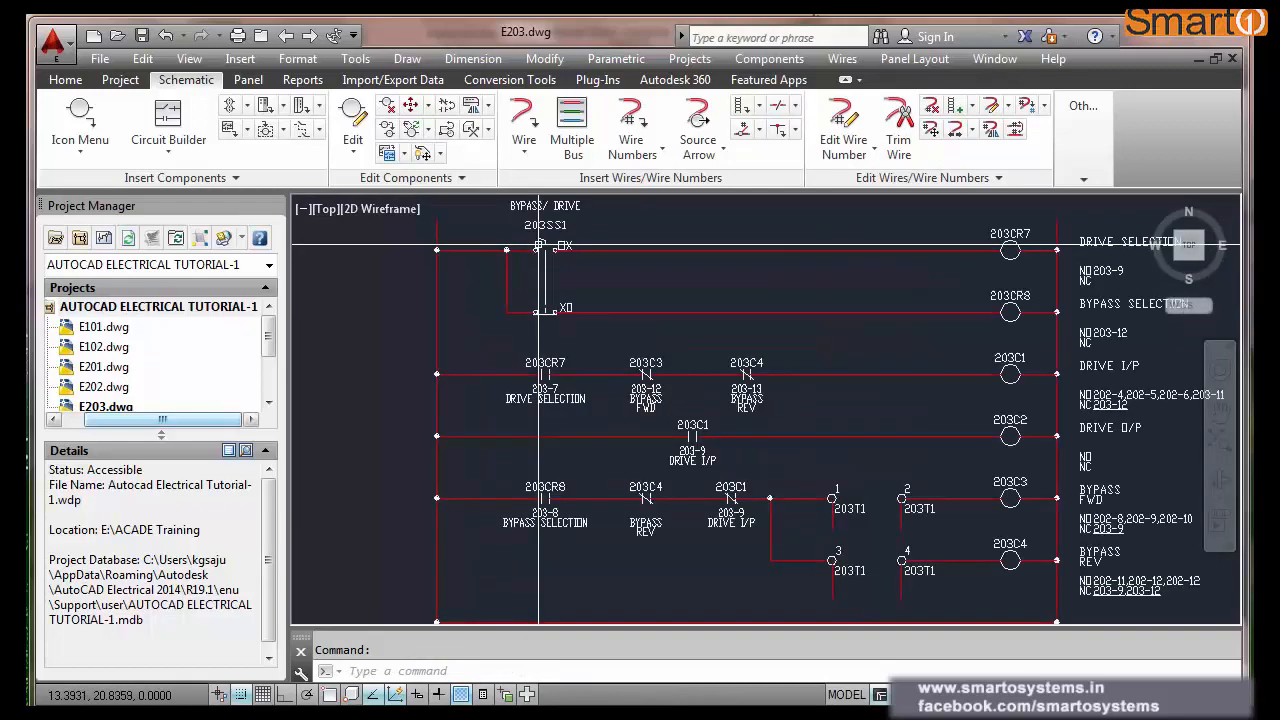
{"action": "scroll", "coordinate": [548, 271], "scroll_direction": "down", "scroll_amount": 2}
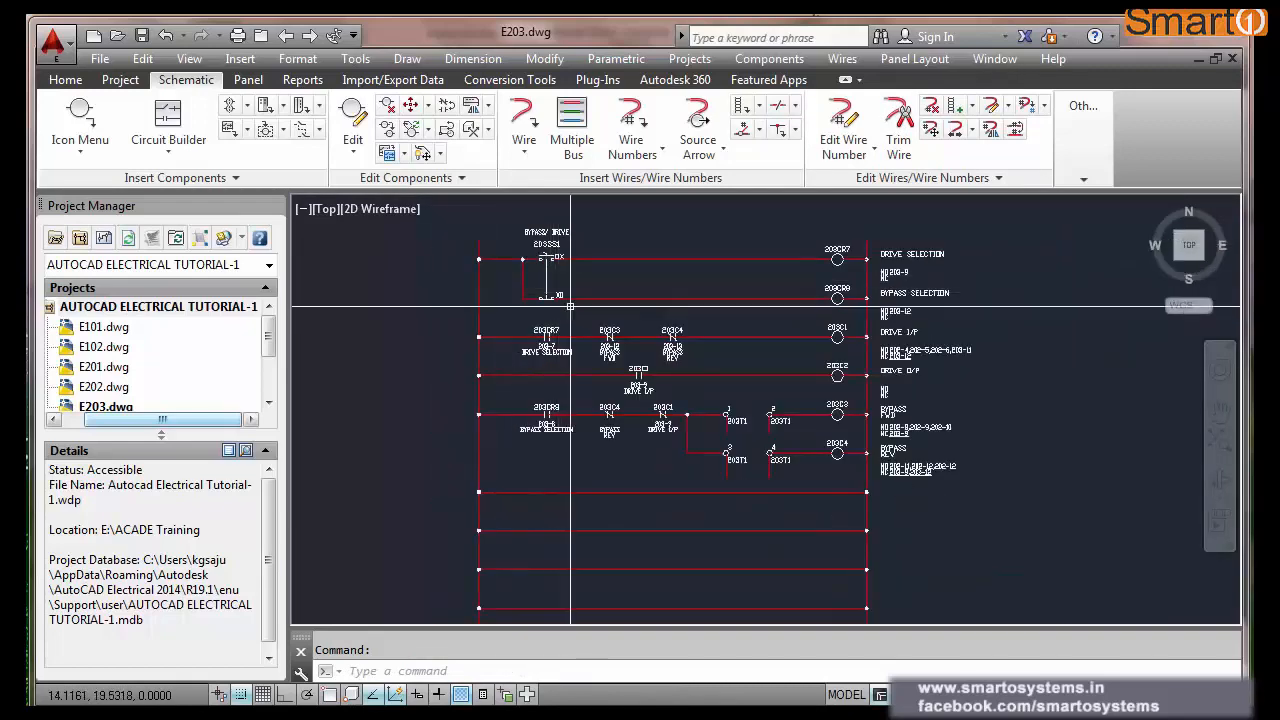
{"action": "scroll", "coordinate": [638, 331], "scroll_direction": "up", "scroll_amount": 2}
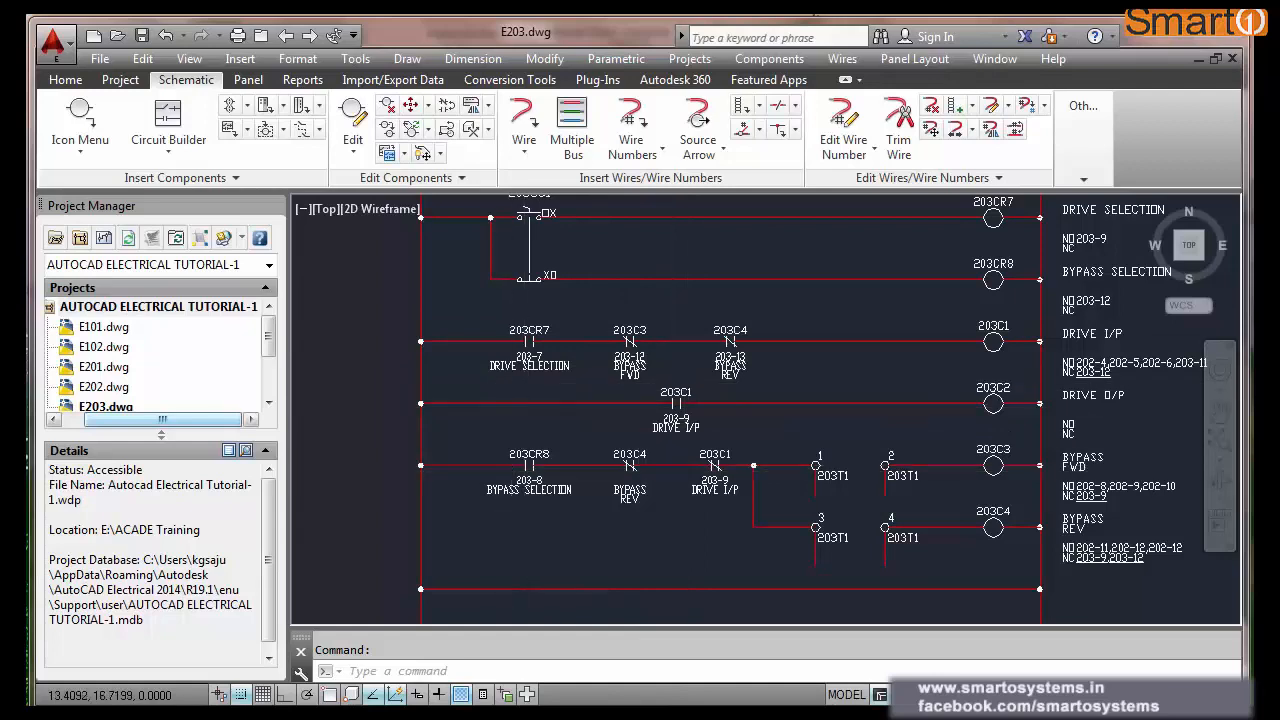
- Edit the 203C4 contact between 203CR8 and 203C1 so its tag is 203C2 with the description DRIVE O/P
{"action": "scroll", "coordinate": [538, 464], "scroll_direction": "up", "scroll_amount": 3}
{"action": "scroll", "coordinate": [538, 463], "scroll_direction": "down", "scroll_amount": 3}
{"action": "scroll", "coordinate": [538, 464], "scroll_direction": "up", "scroll_amount": 4}
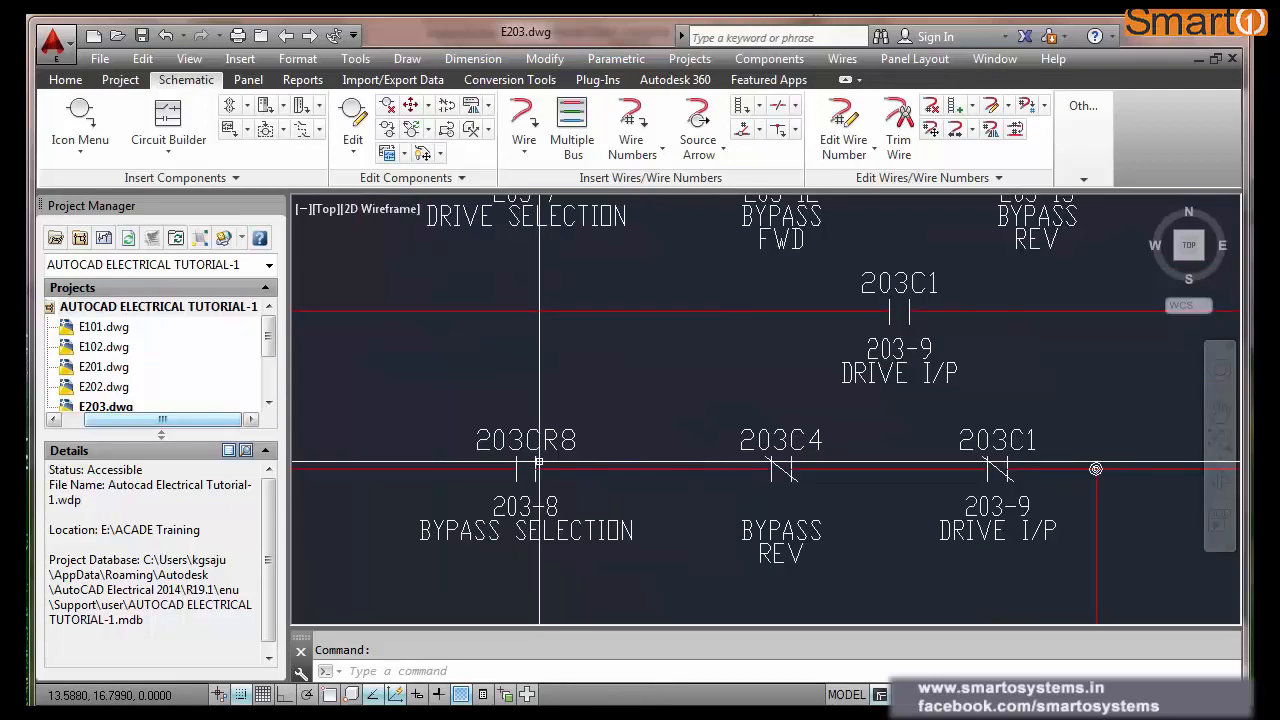
{"action": "scroll", "coordinate": [538, 464], "scroll_direction": "down", "scroll_amount": 5}
{"action": "scroll", "coordinate": [561, 222], "scroll_direction": "up", "scroll_amount": 5}
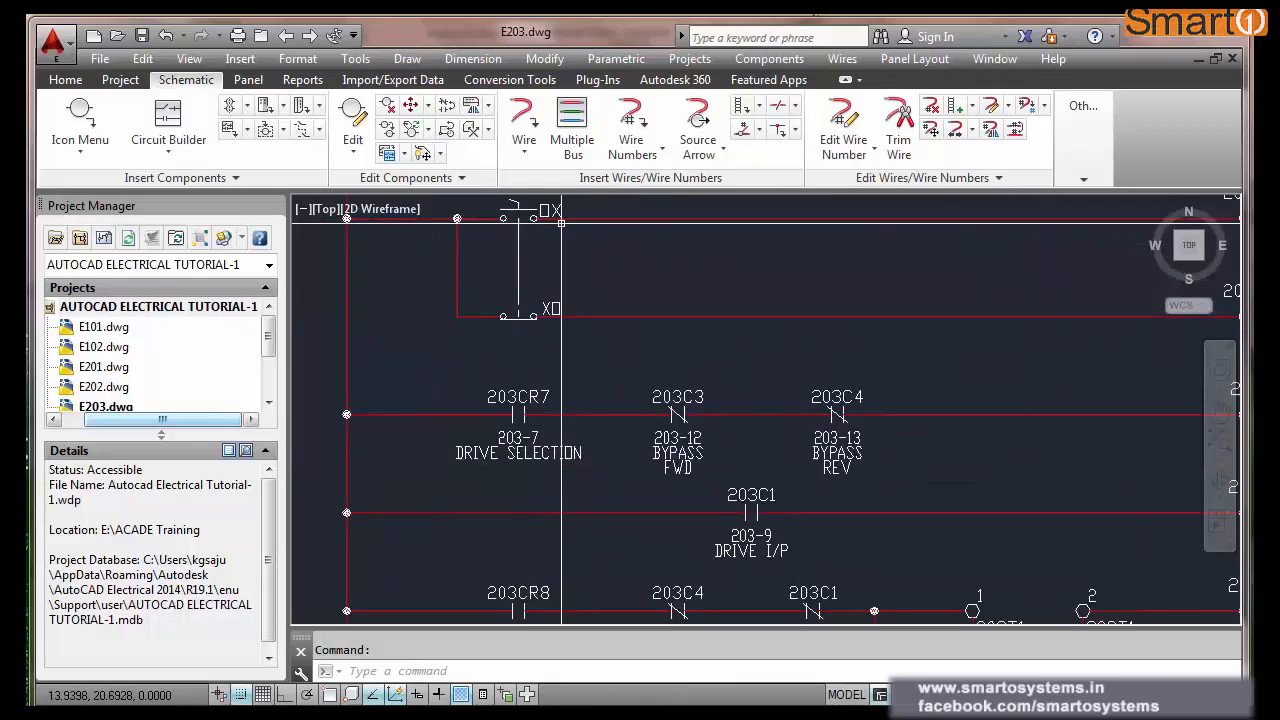
{"action": "scroll", "coordinate": [561, 222], "scroll_direction": "down", "scroll_amount": 2}
{"action": "scroll", "coordinate": [533, 490], "scroll_direction": "up", "scroll_amount": 3}
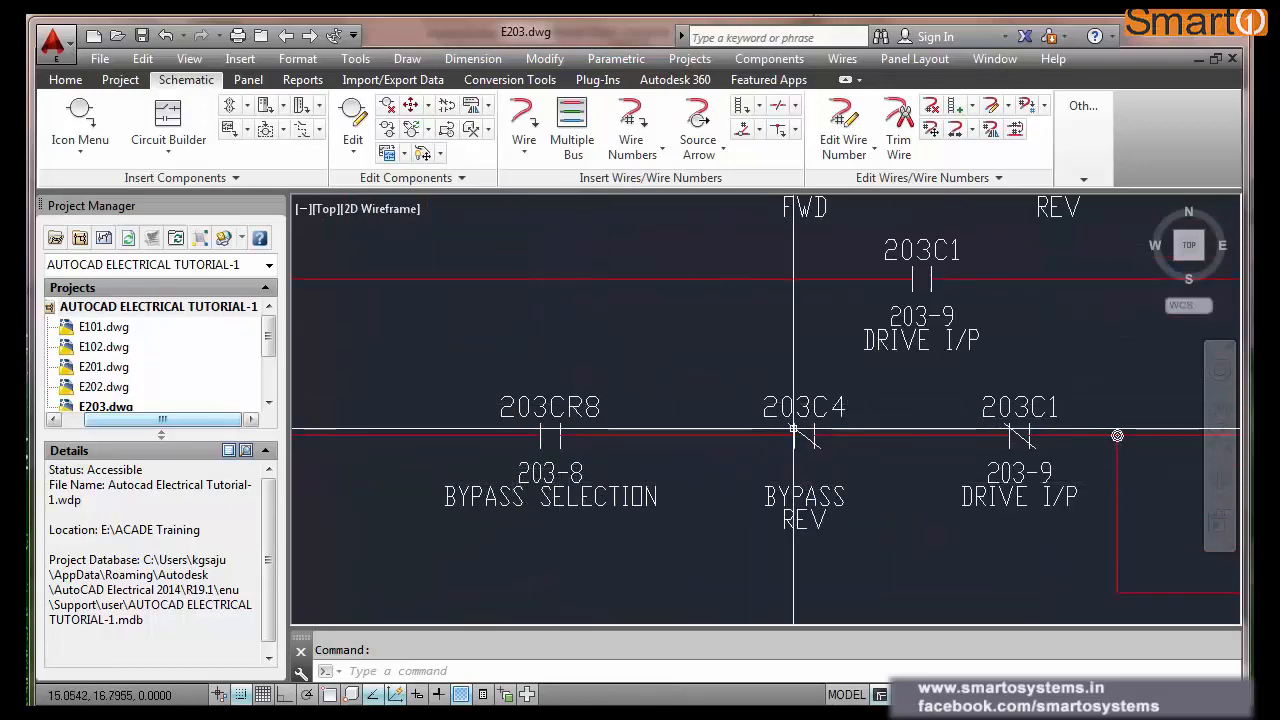
{"action": "scroll", "coordinate": [800, 432], "scroll_direction": "down", "scroll_amount": 3}
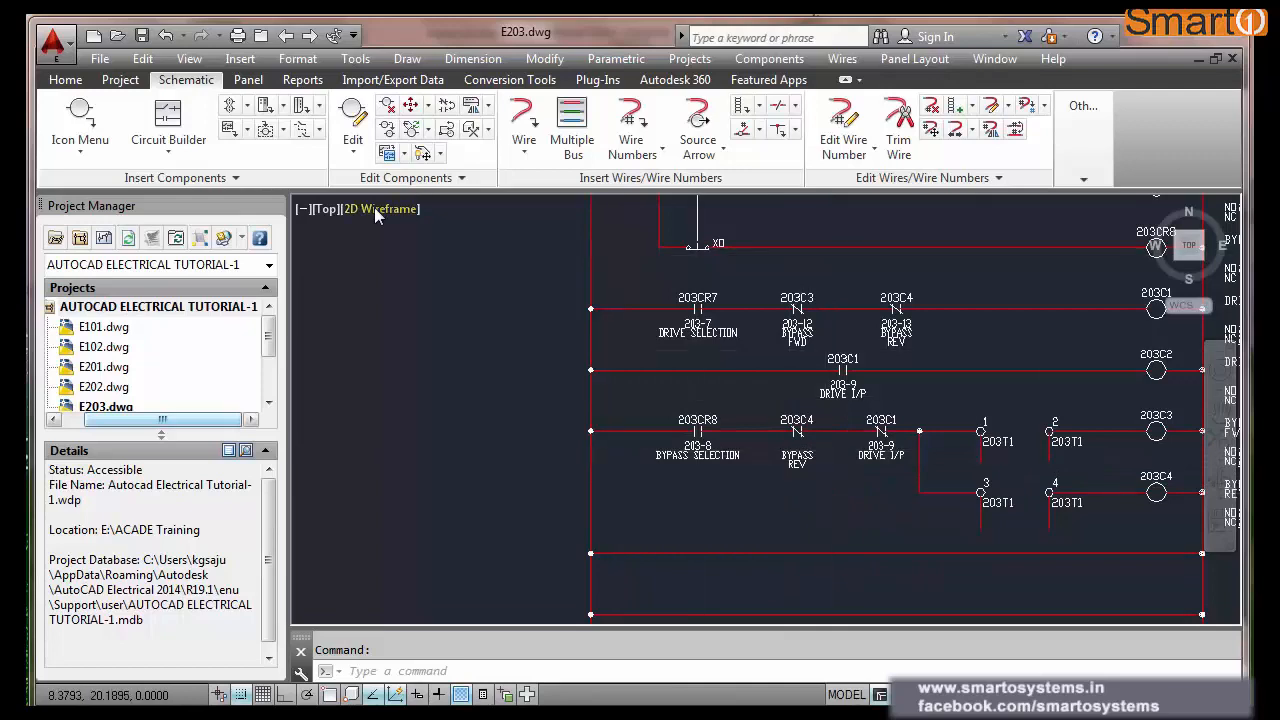
{"action": "left_click", "coordinate": [352, 125]}
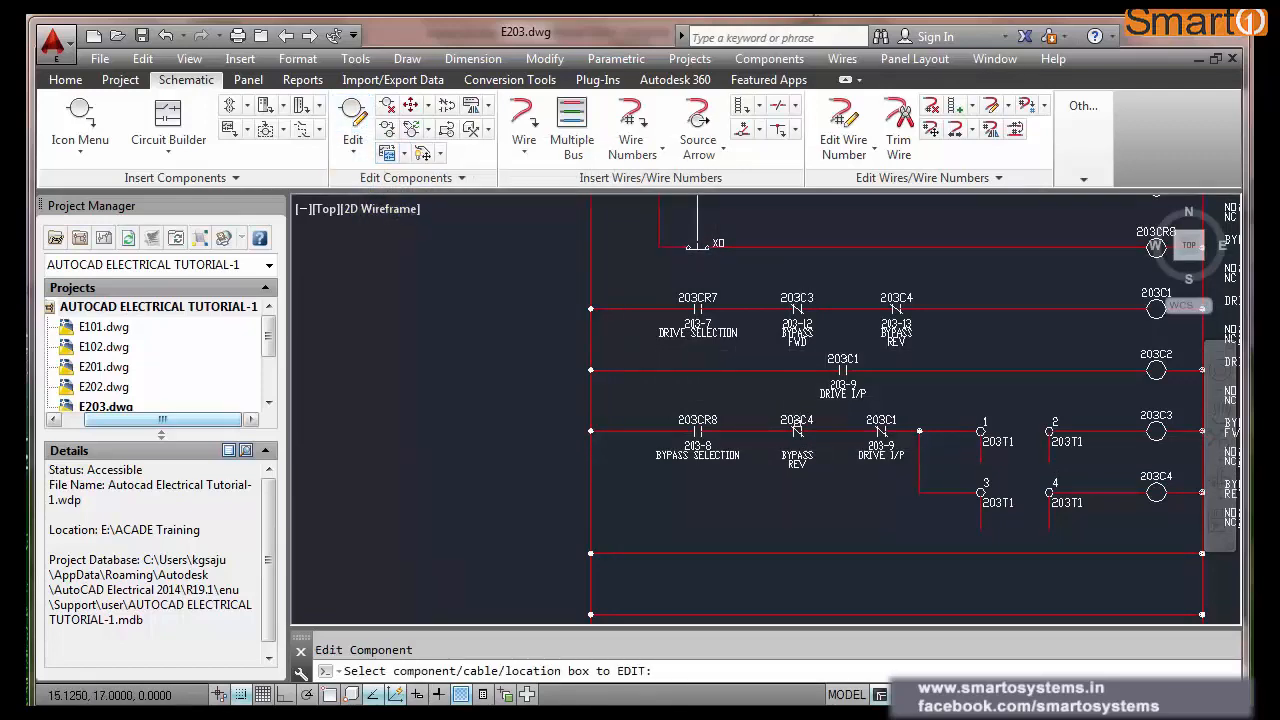
{"action": "left_click", "coordinate": [797, 425]}
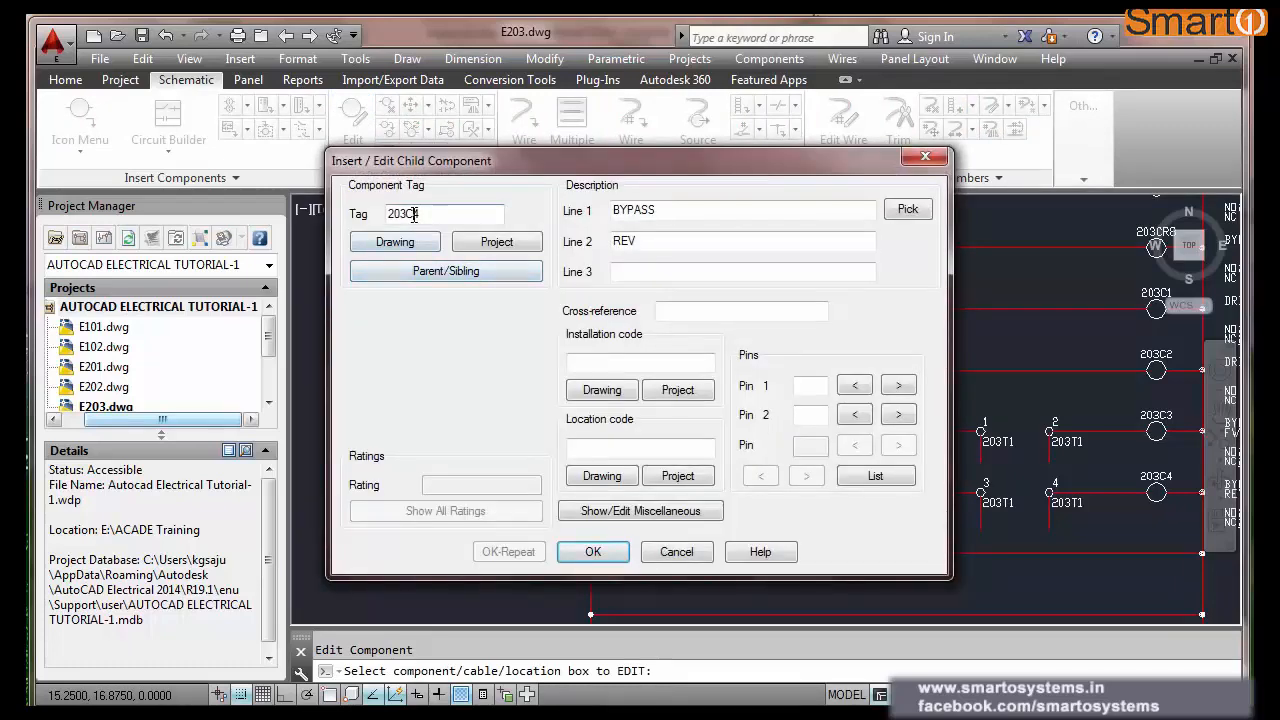
{"action": "left_click", "coordinate": [593, 552]}
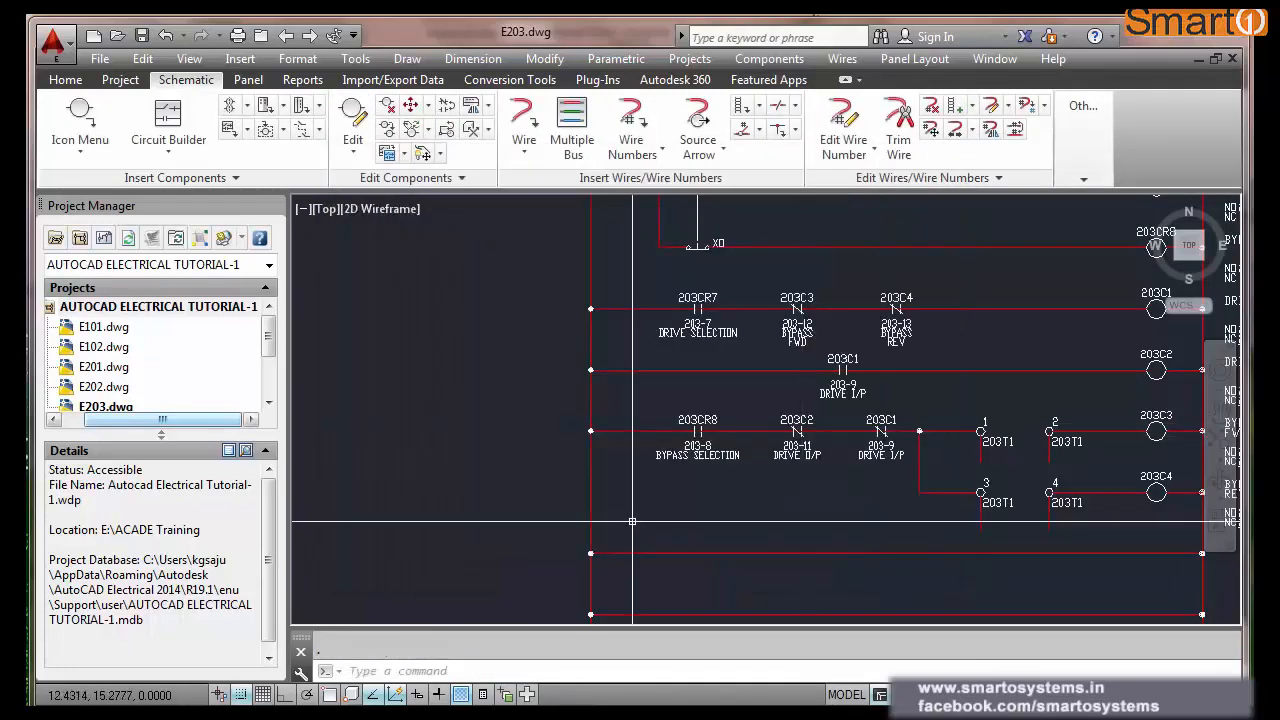
- Stretch the ladder horizontally with Ortho on, moving the right rail, relay coils and their descriptions outward to widen the rungs
{"action": "scroll", "coordinate": [955, 526], "scroll_direction": "up", "scroll_amount": 2}
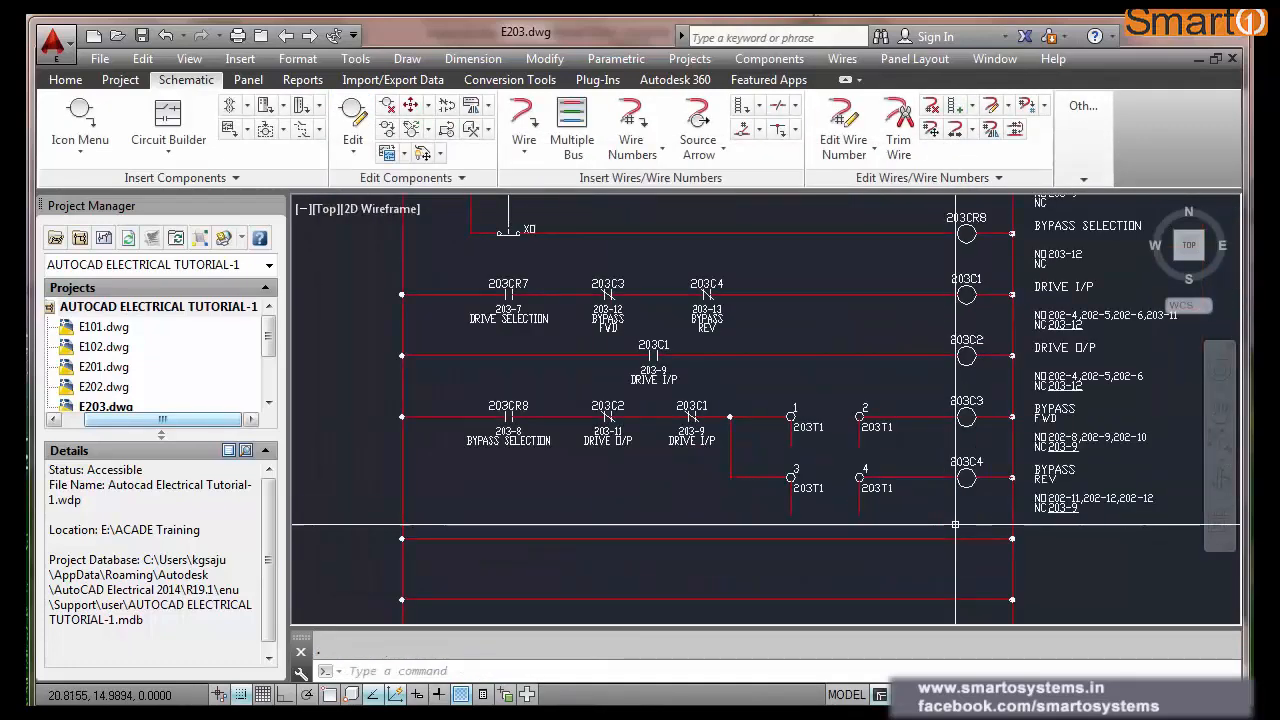
{"action": "scroll", "coordinate": [954, 516], "scroll_direction": "down", "scroll_amount": 4}
{"action": "scroll", "coordinate": [1020, 560], "scroll_direction": "down", "scroll_amount": 3}
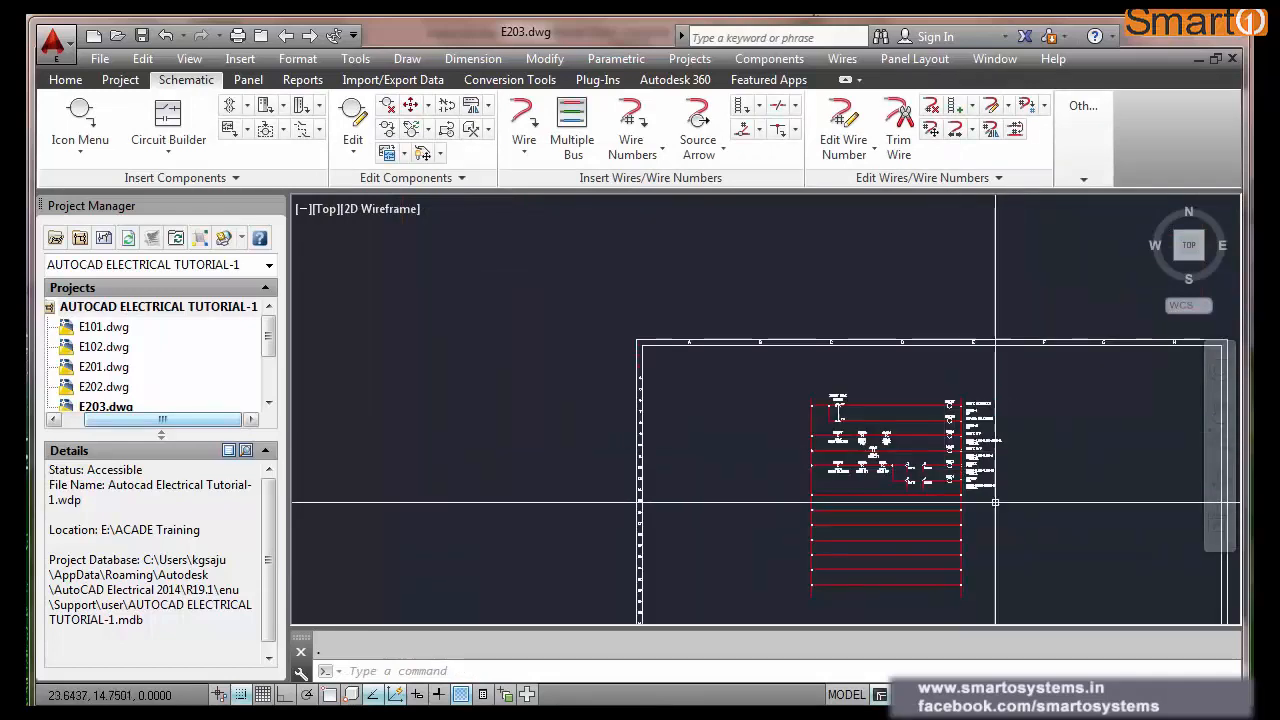
{"action": "scroll", "coordinate": [1004, 605], "scroll_direction": "up", "scroll_amount": 3}
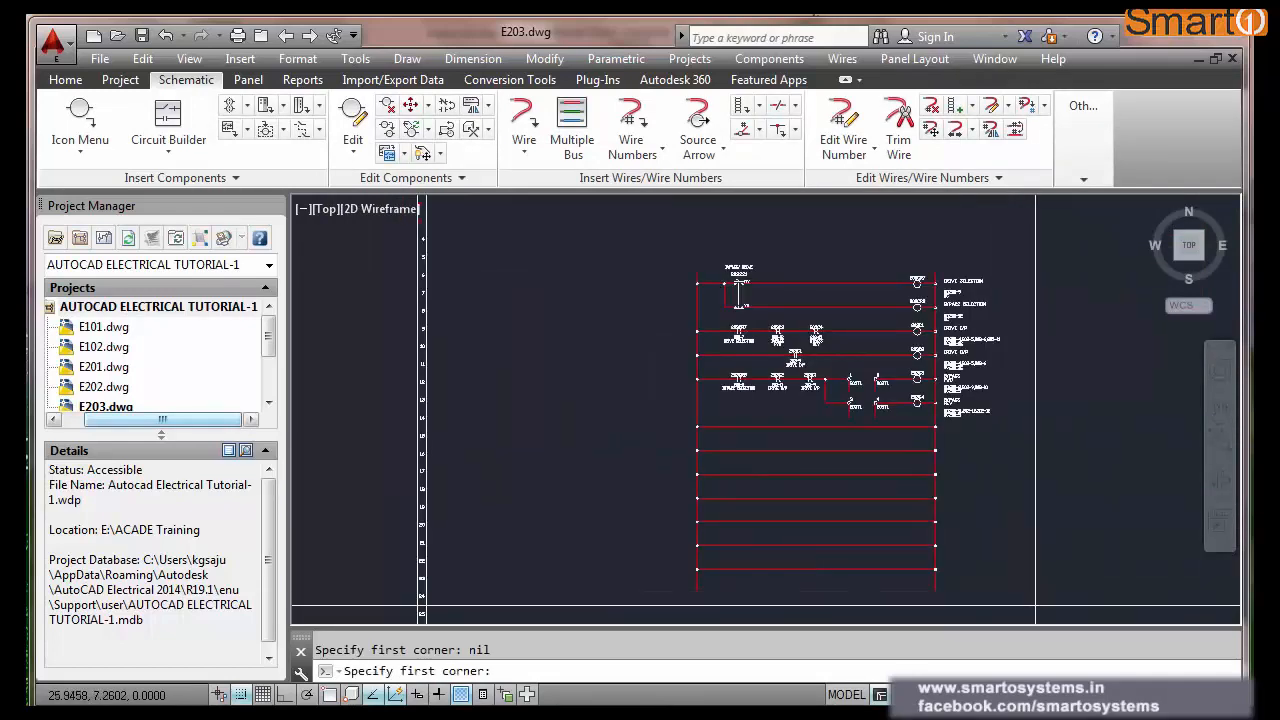
{"action": "left_click", "coordinate": [1036, 605]}
{"action": "left_click", "coordinate": [907, 241]}
{"action": "key", "text": "Return"}
{"action": "left_click", "coordinate": [923, 245]}
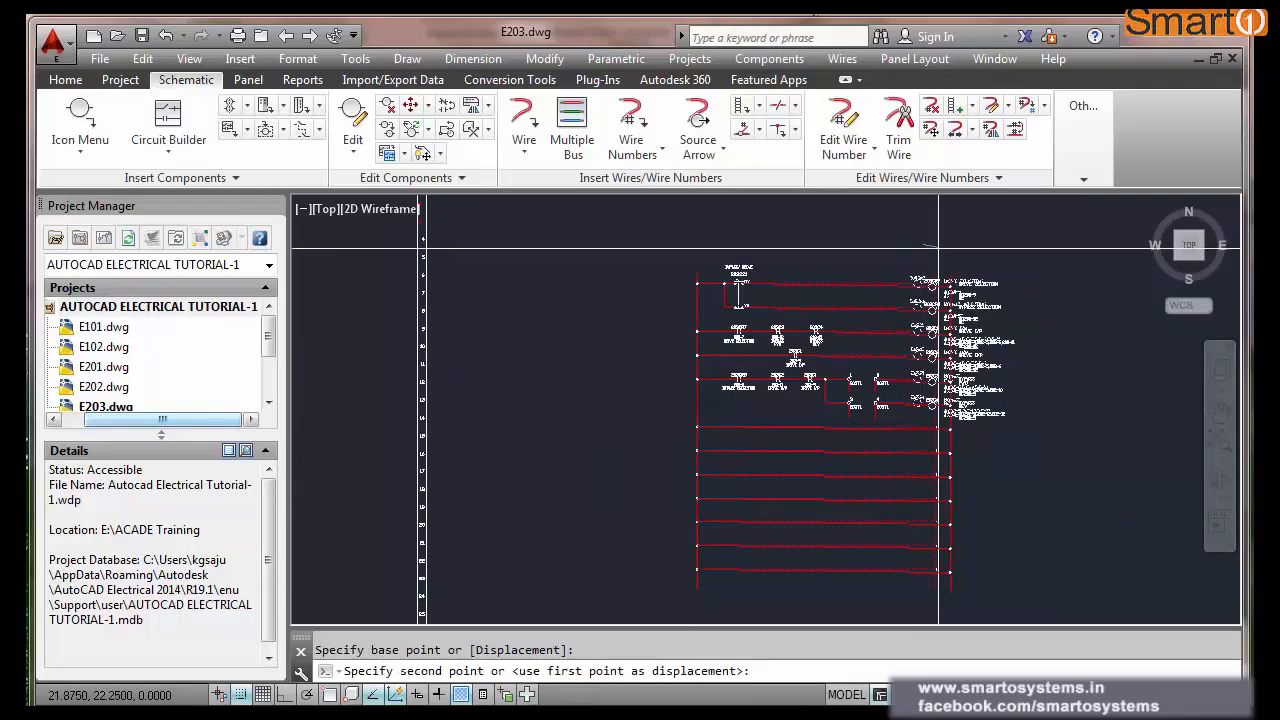
{"action": "key", "text": "F8"}
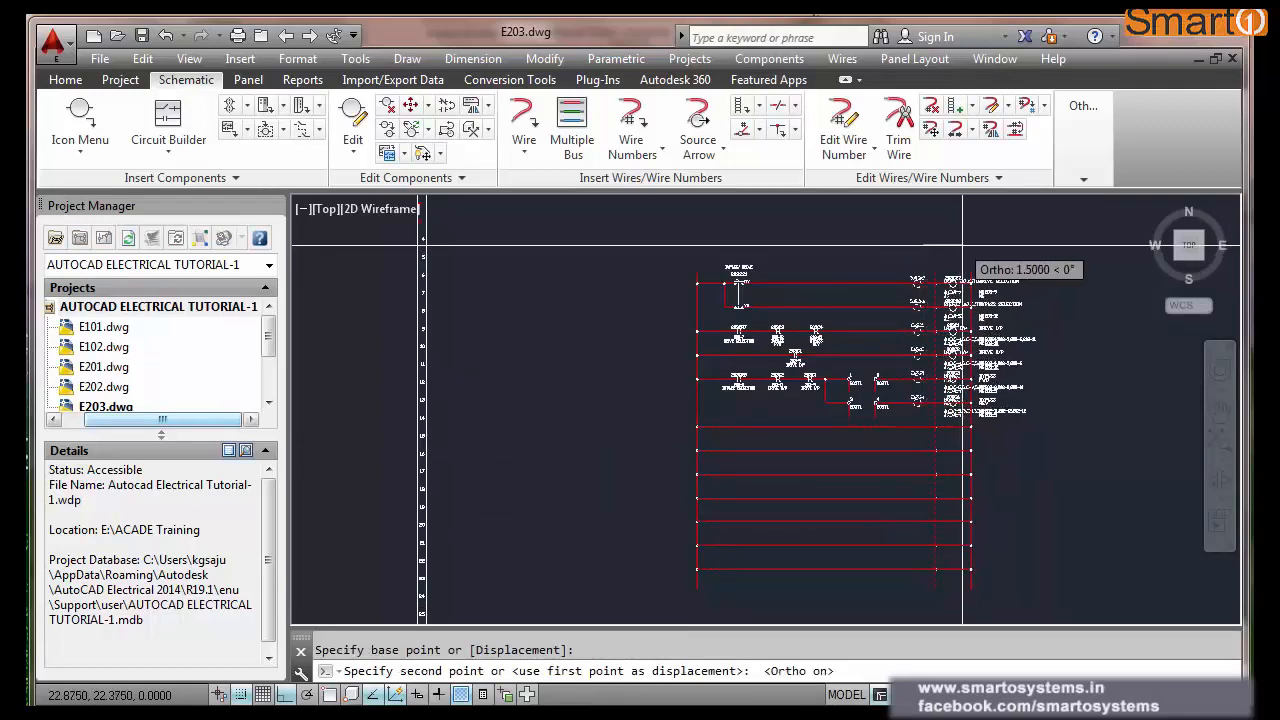
{"action": "left_click", "coordinate": [965, 242]}
{"action": "scroll", "coordinate": [930, 300], "scroll_direction": "up", "scroll_amount": 4}
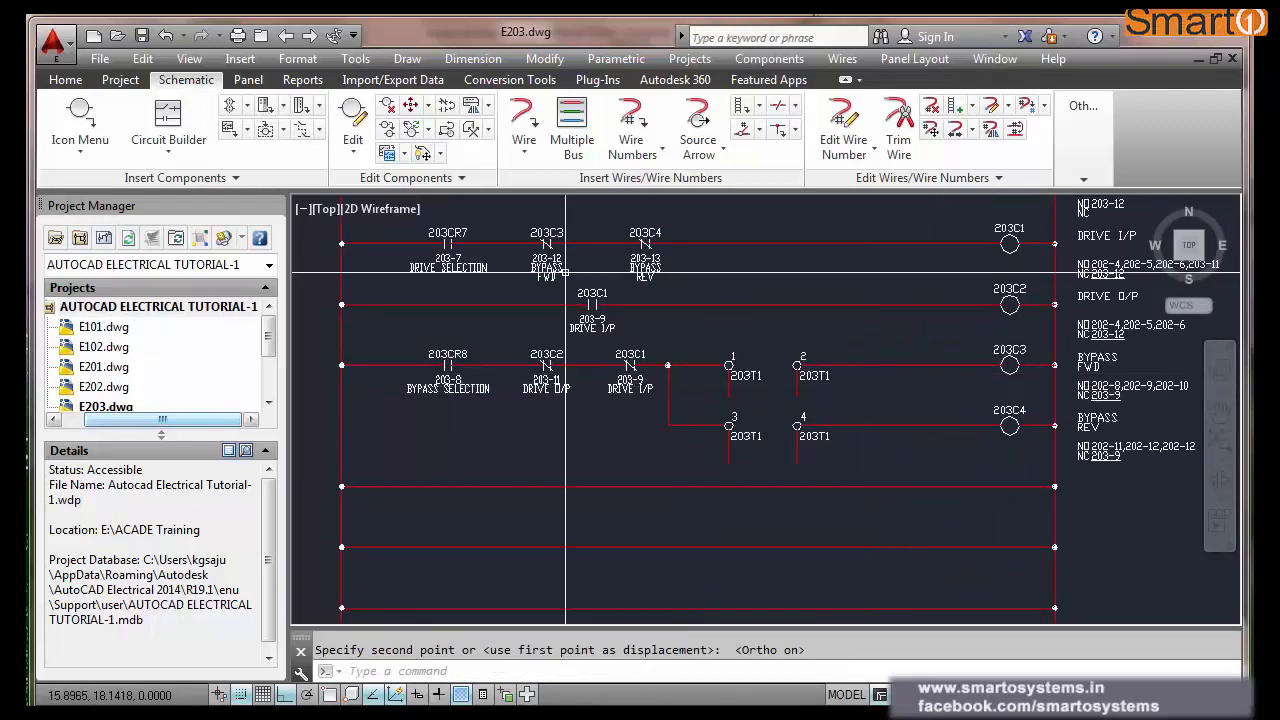
- Copy the normally closed 203C1 contact to just before coil 203C3, and link the copy to coil 203C4 as its parent
{"action": "left_click", "coordinate": [385, 130]}
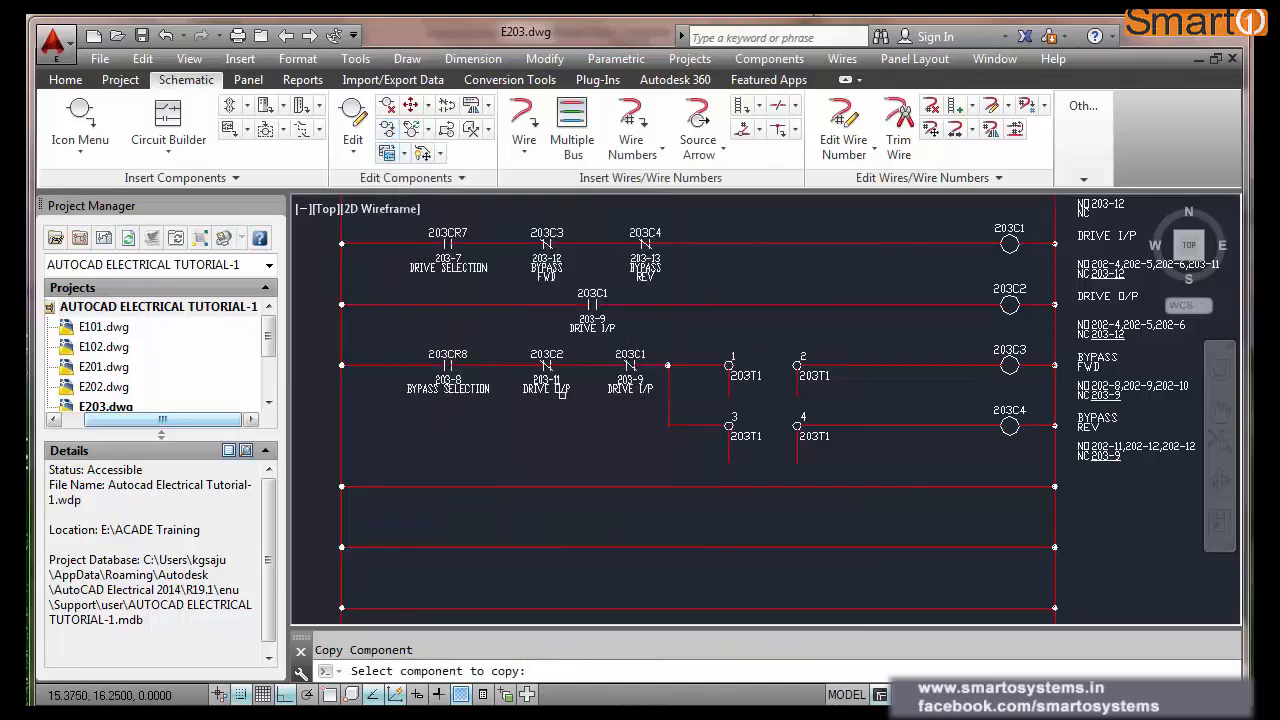
{"action": "key", "text": "Escape"}
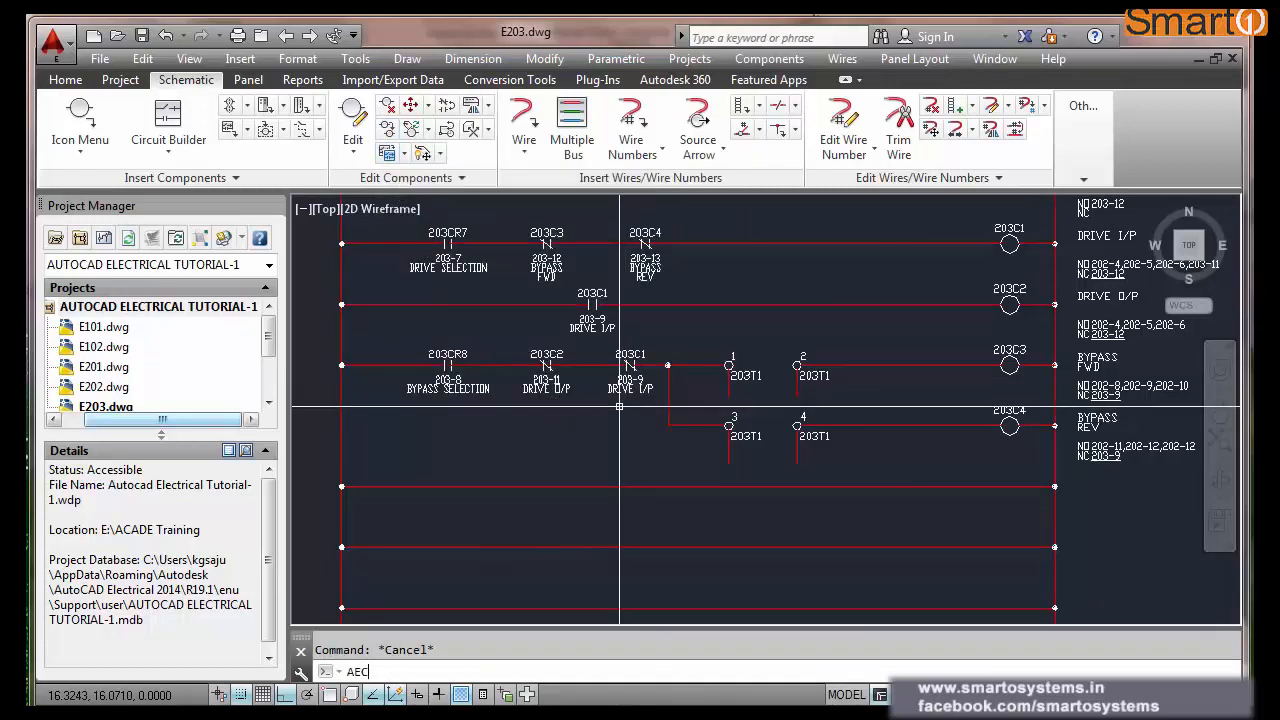
{"action": "type", "text": "AECOPYCOMP"}
{"action": "key", "text": "Return"}
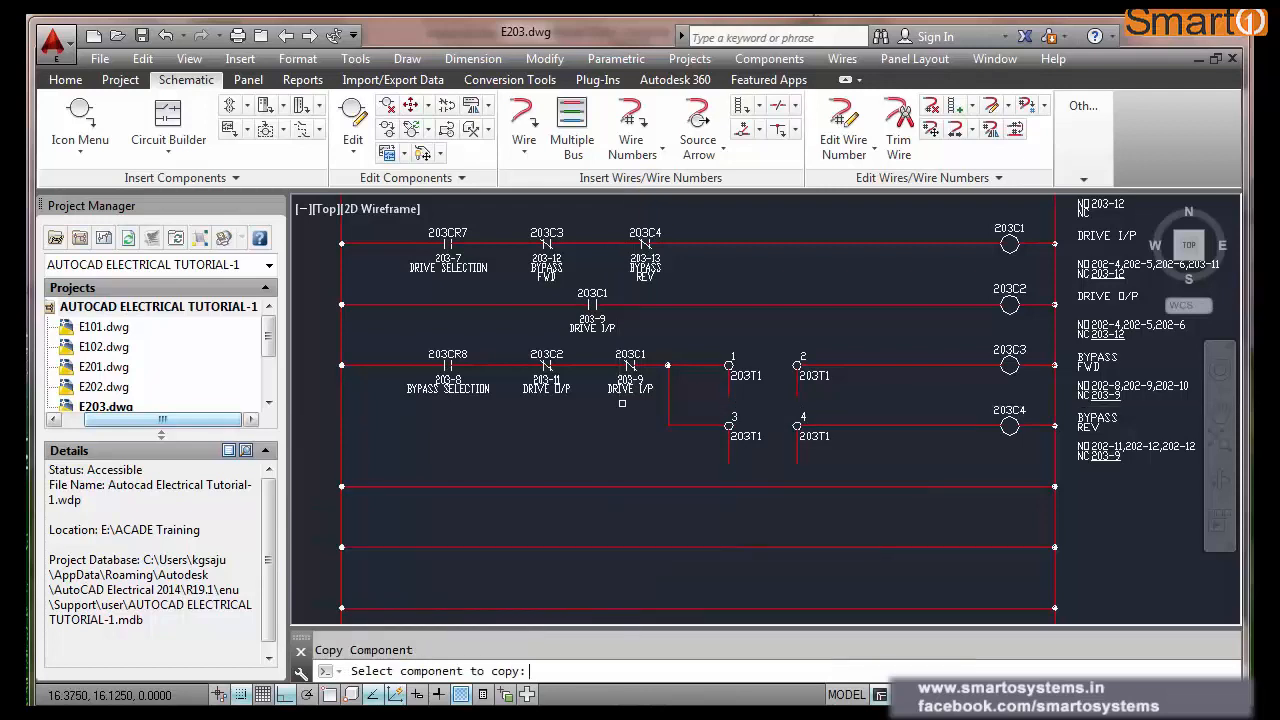
{"action": "left_click", "coordinate": [630, 353]}
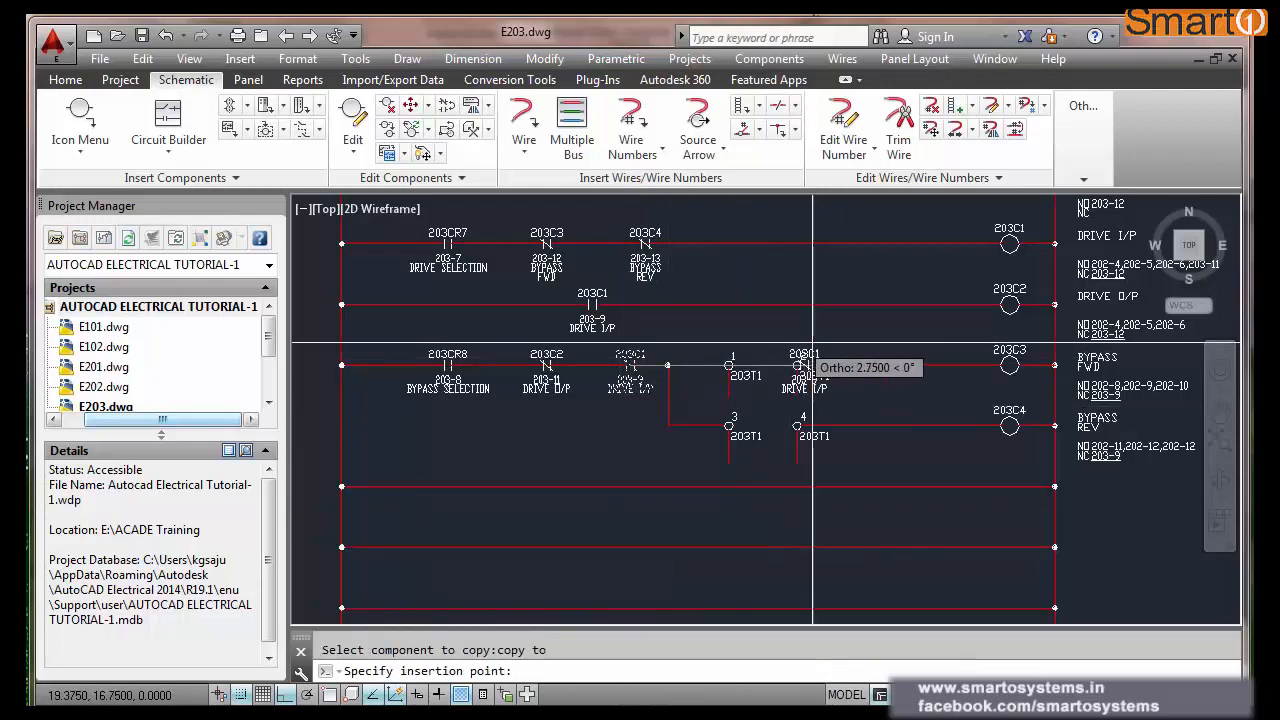
{"action": "left_click", "coordinate": [895, 358]}
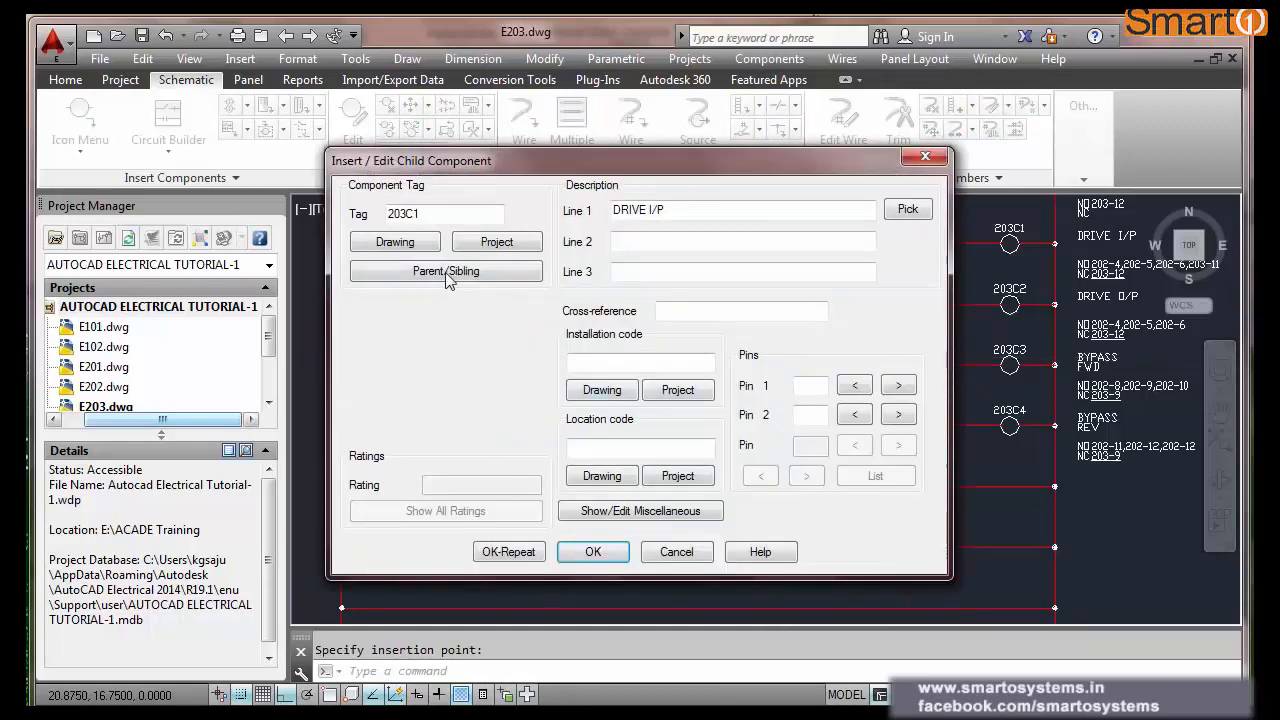
{"action": "left_click", "coordinate": [447, 275]}
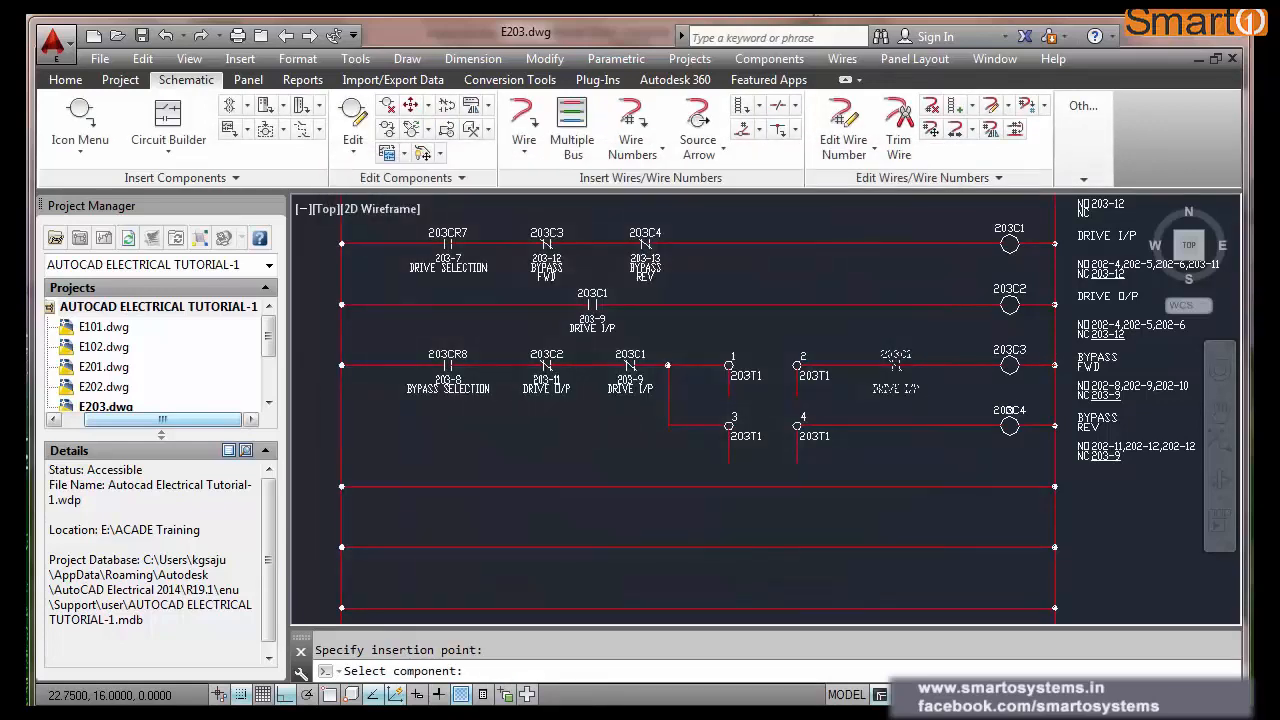
{"action": "left_click", "coordinate": [1003, 425]}
{"action": "left_click", "coordinate": [520, 556]}
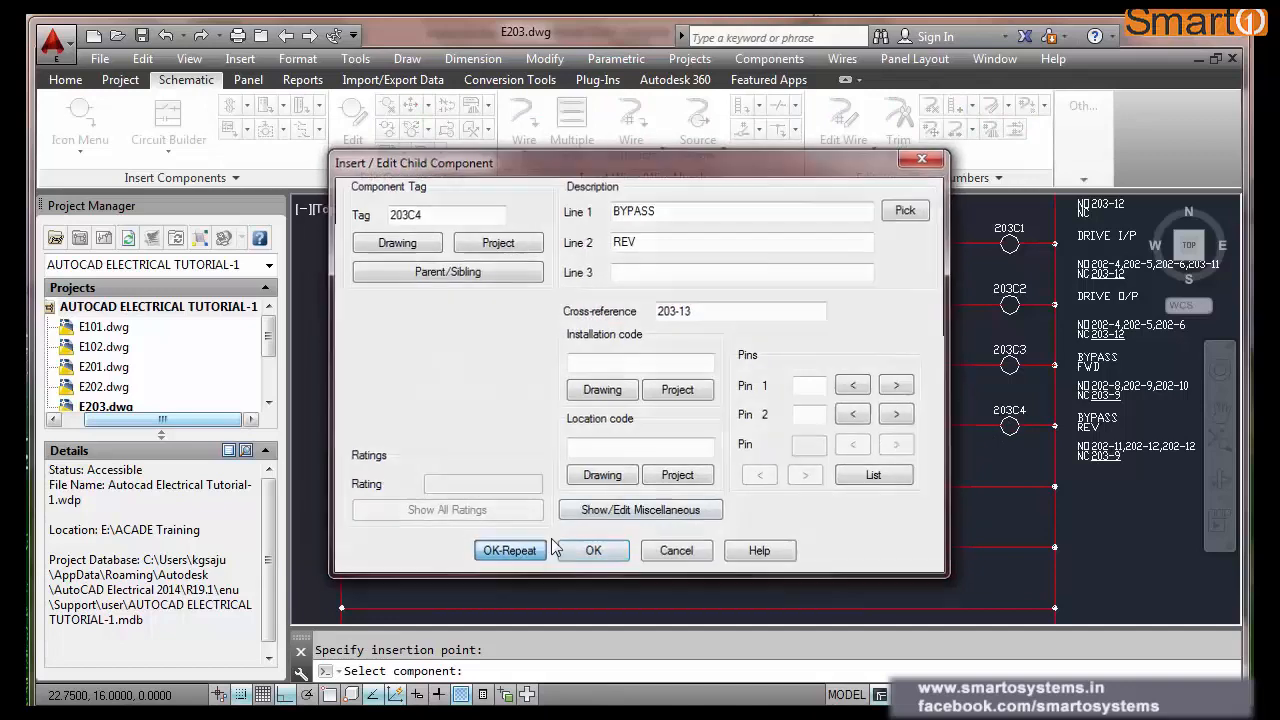
- Place the repeated normally closed contact just before coil 203C4 and link it to coil 203C3 as its parent
{"action": "key", "text": "Escape"}
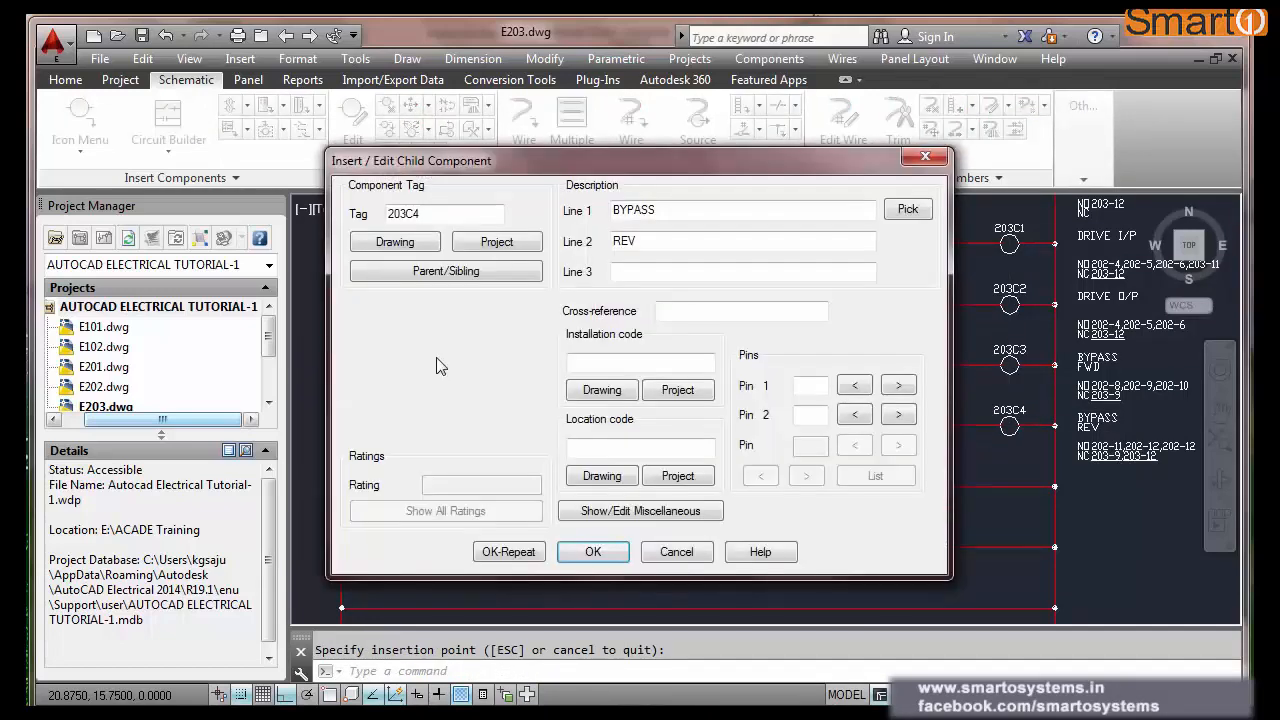
{"action": "left_click", "coordinate": [460, 281]}
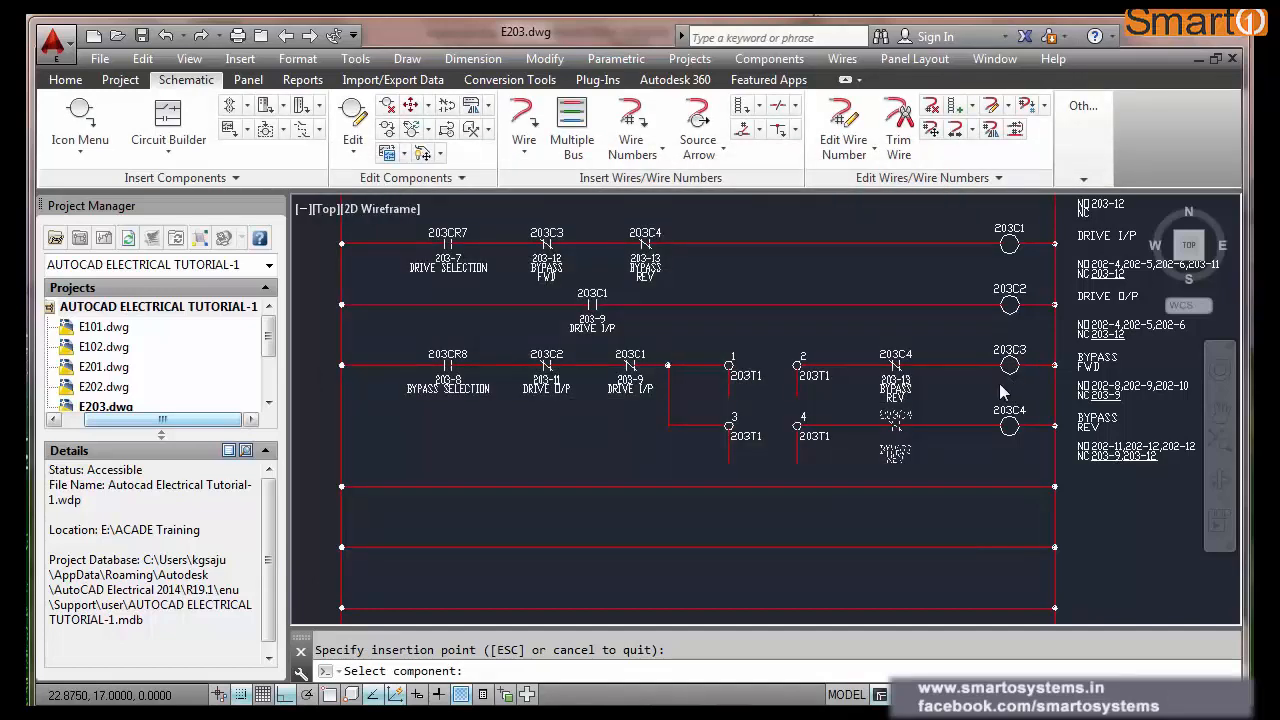
{"action": "left_click", "coordinate": [1005, 372]}
{"action": "left_click", "coordinate": [619, 551]}
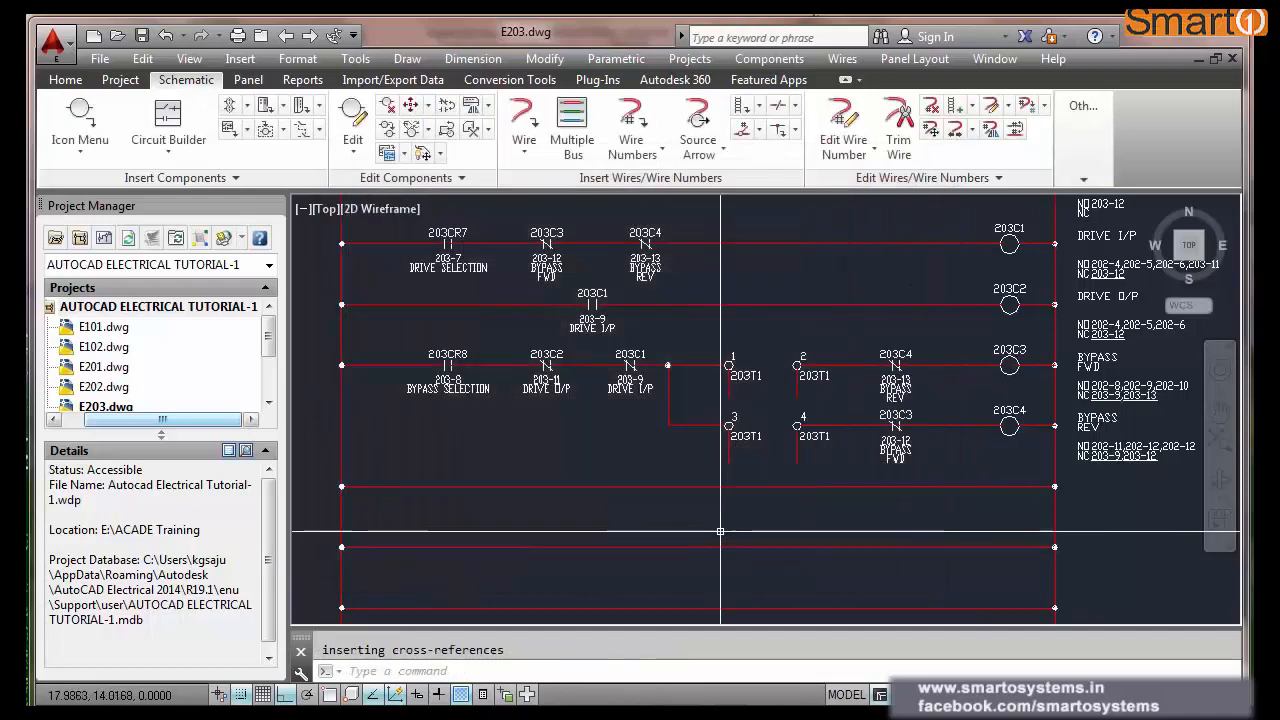
- Examine the bypass rungs from the 203CR8 contact through the 203T1 terminals and interlock contacts to coils 203C3 and 203C4
{"action": "scroll", "coordinate": [899, 416], "scroll_direction": "up", "scroll_amount": 4}
{"action": "scroll", "coordinate": [899, 416], "scroll_direction": "down", "scroll_amount": 4}
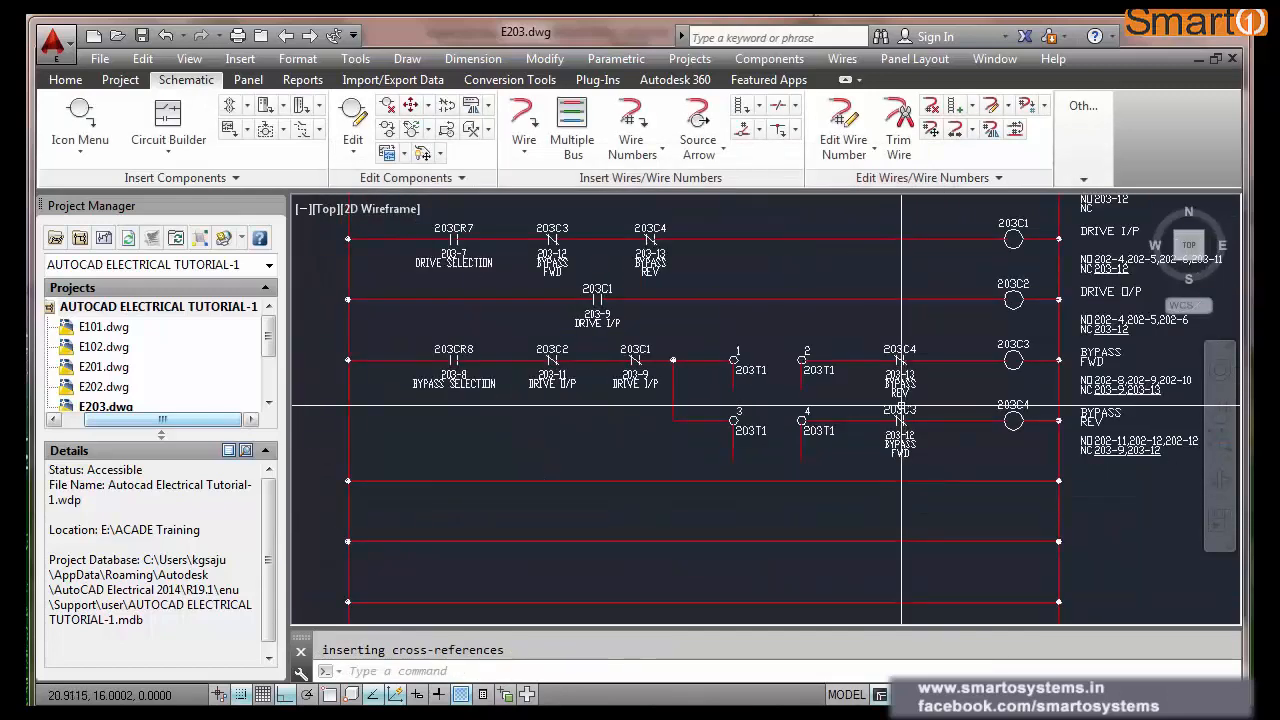
{"action": "scroll", "coordinate": [460, 366], "scroll_direction": "up", "scroll_amount": 2}
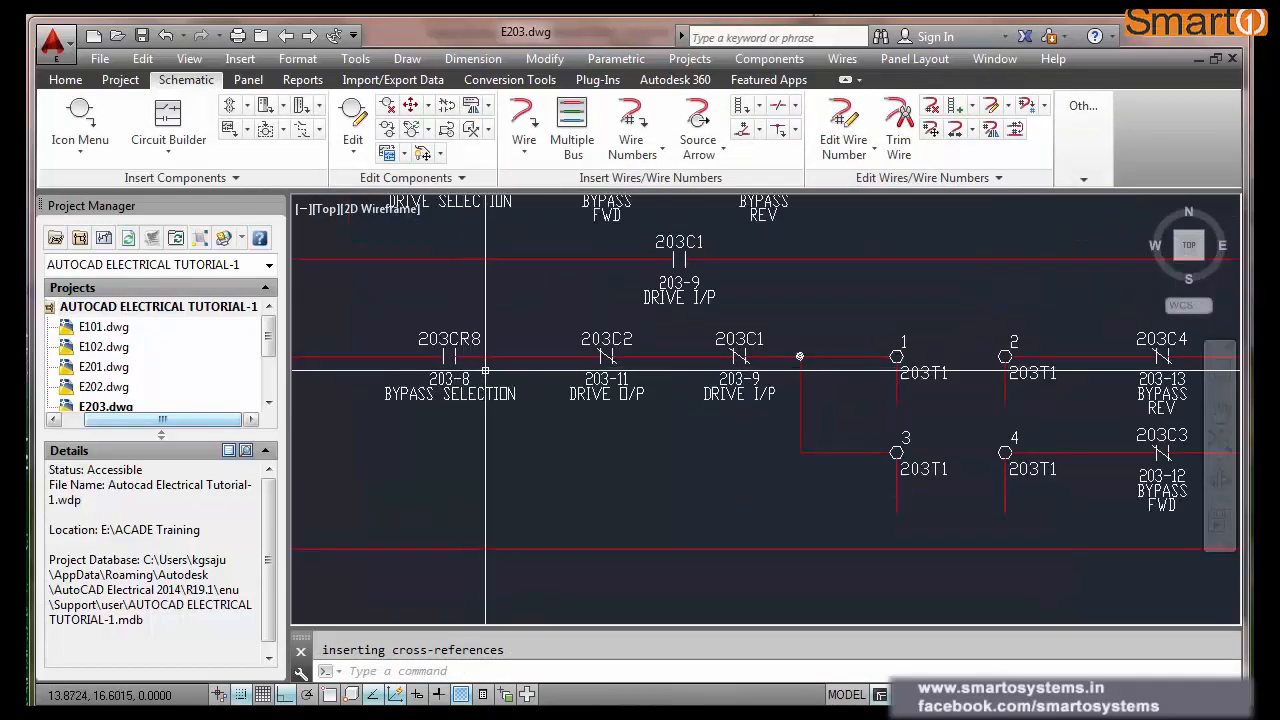
{"action": "scroll", "coordinate": [466, 362], "scroll_direction": "down", "scroll_amount": 3}
{"action": "scroll", "coordinate": [484, 345], "scroll_direction": "up", "scroll_amount": 5}
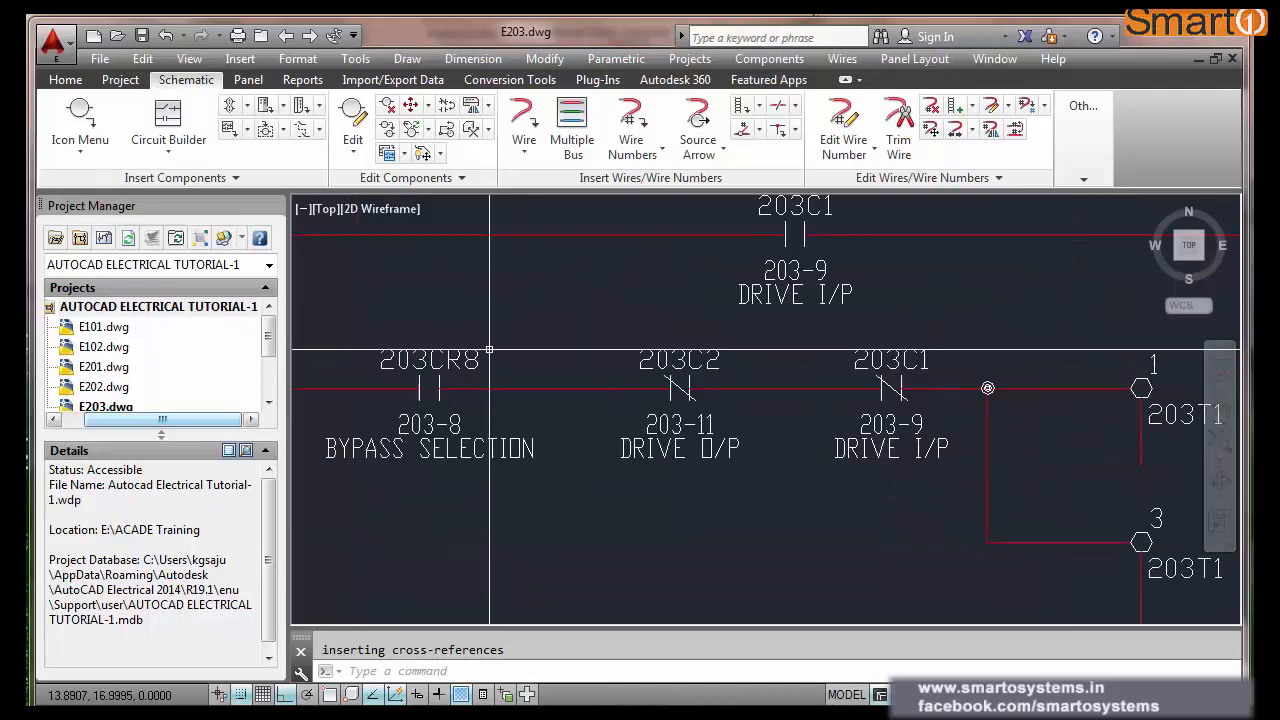
{"action": "scroll", "coordinate": [450, 380], "scroll_direction": "down", "scroll_amount": 2}
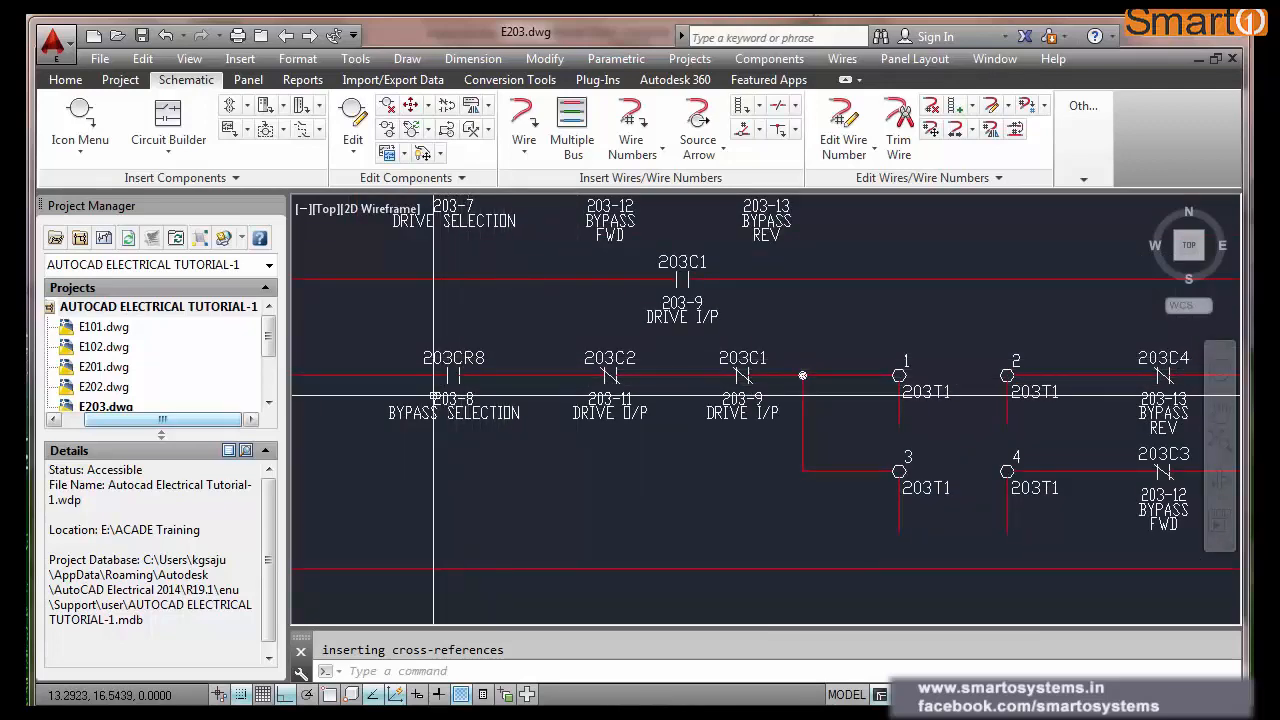
{"action": "scroll", "coordinate": [626, 390], "scroll_direction": "down", "scroll_amount": 2}
{"action": "scroll", "coordinate": [626, 390], "scroll_direction": "down", "scroll_amount": 2}
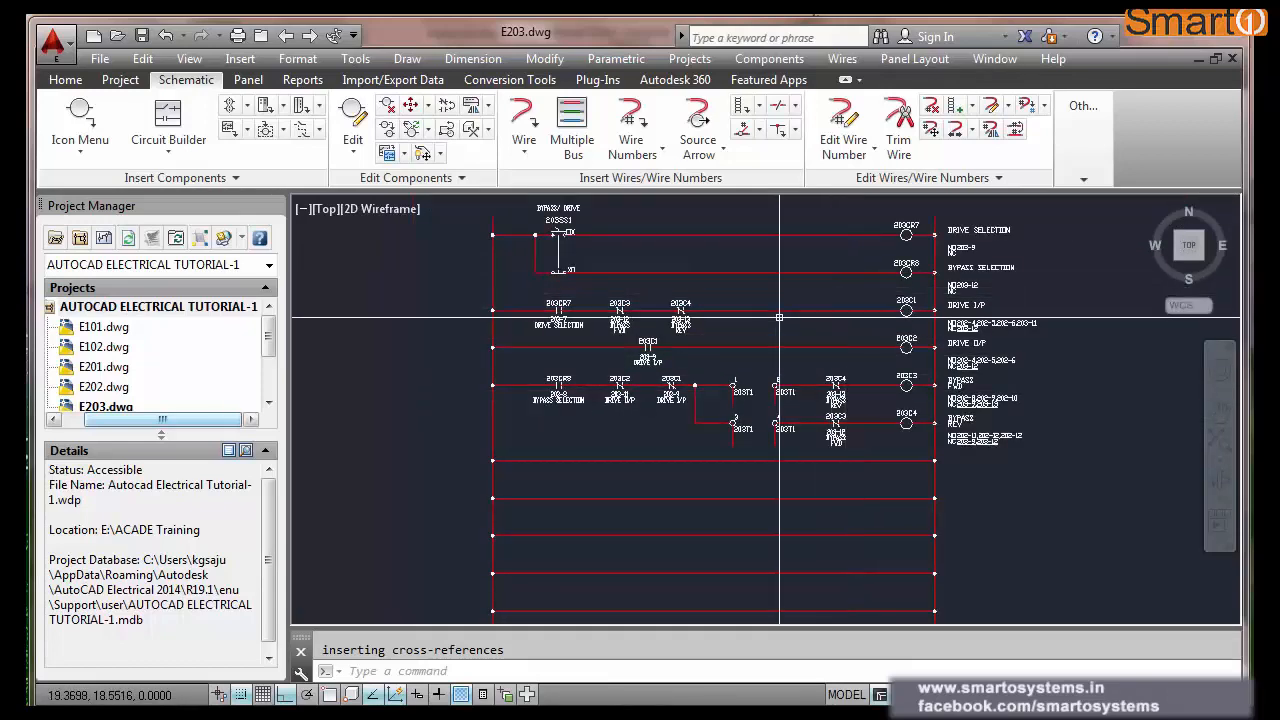
{"action": "scroll", "coordinate": [640, 384], "scroll_direction": "up", "scroll_amount": 3}
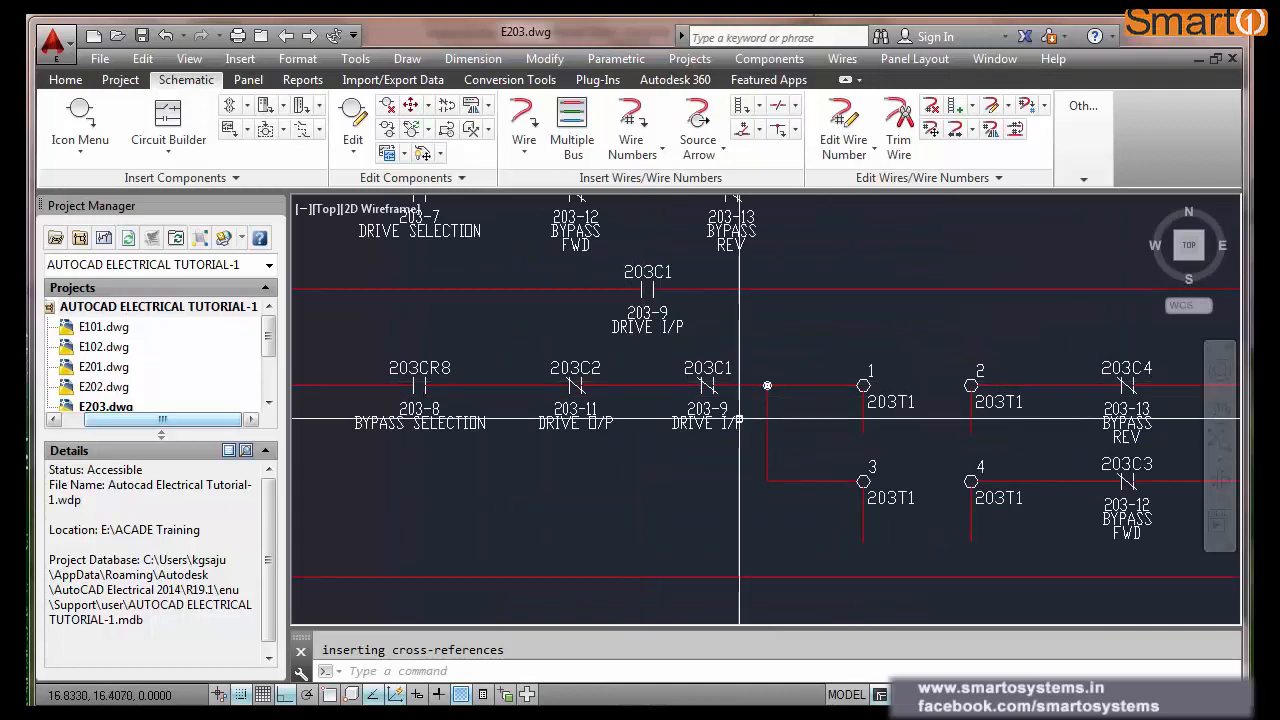
{"action": "scroll", "coordinate": [757, 418], "scroll_direction": "down", "scroll_amount": 2}
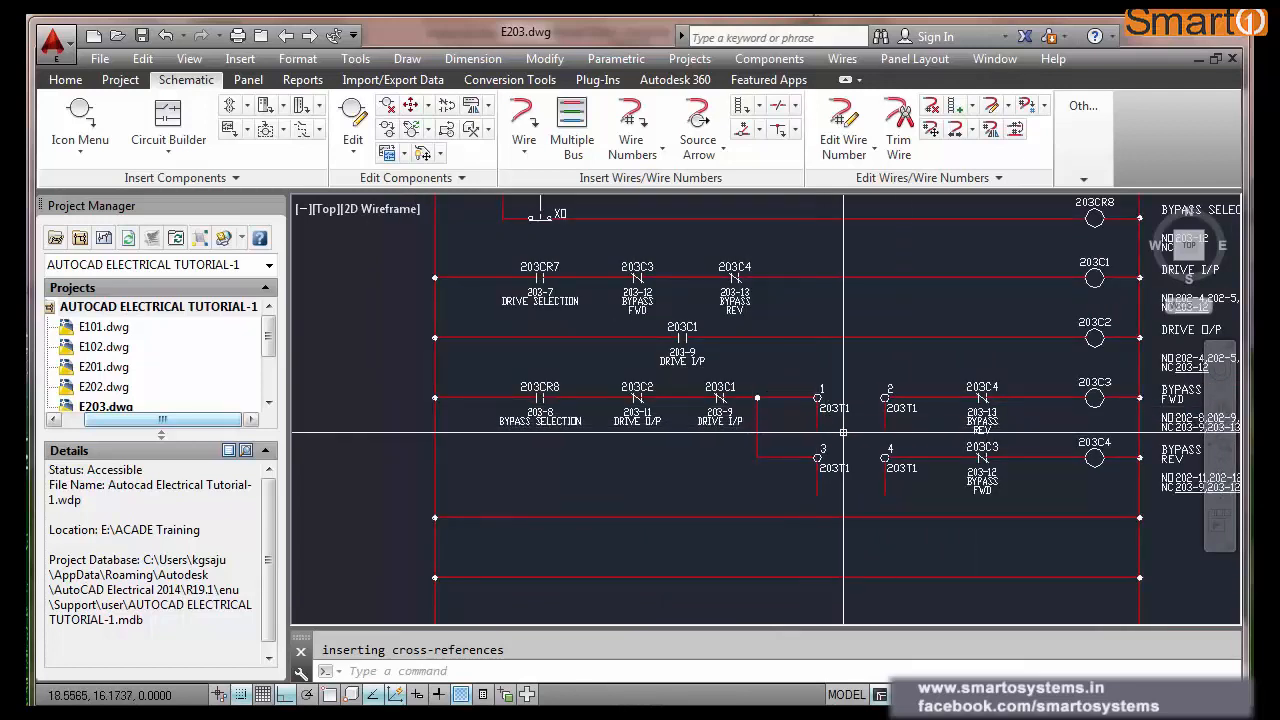
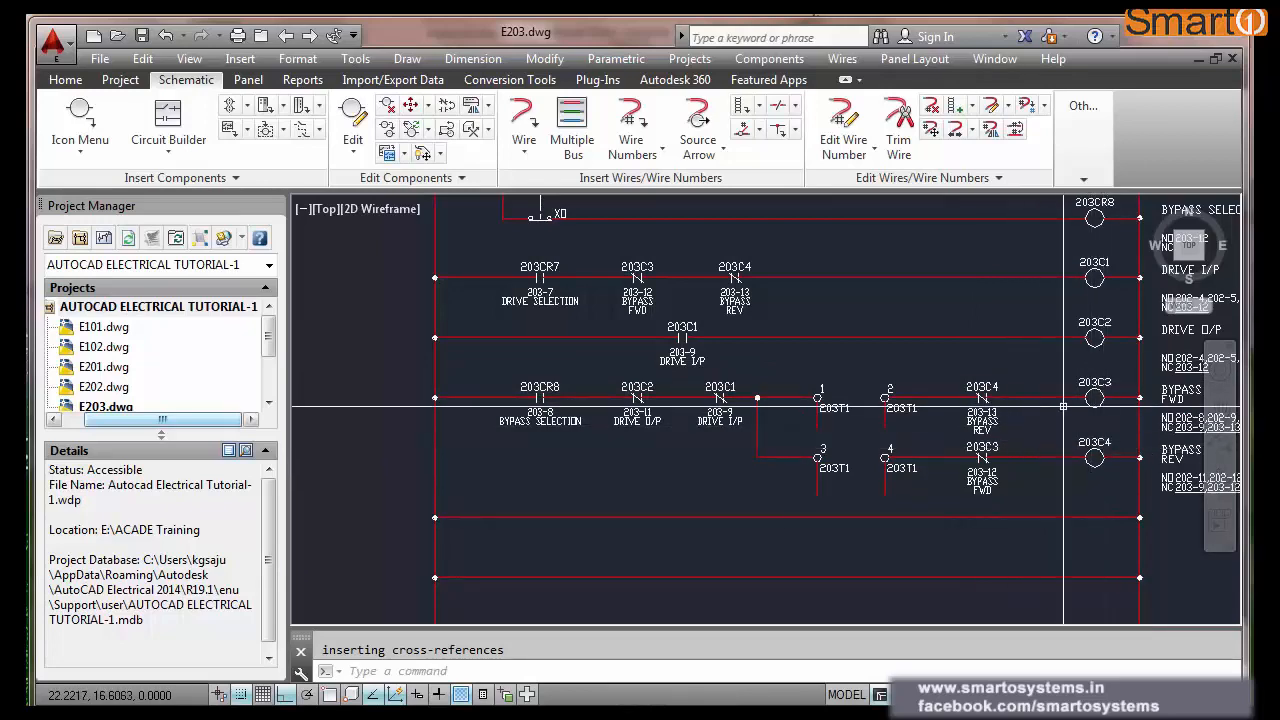
{"action": "scroll", "coordinate": [1110, 438], "scroll_direction": "up", "scroll_amount": 4}
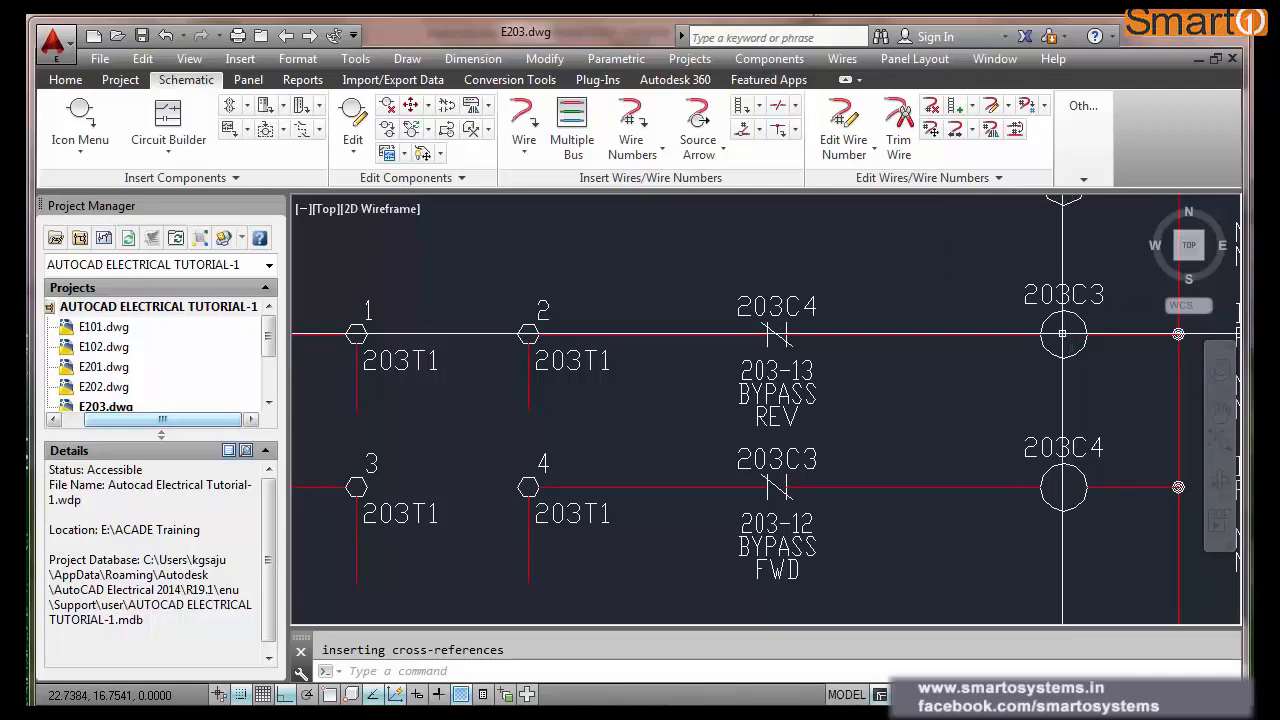
{"action": "scroll", "coordinate": [1059, 333], "scroll_direction": "down", "scroll_amount": 2}
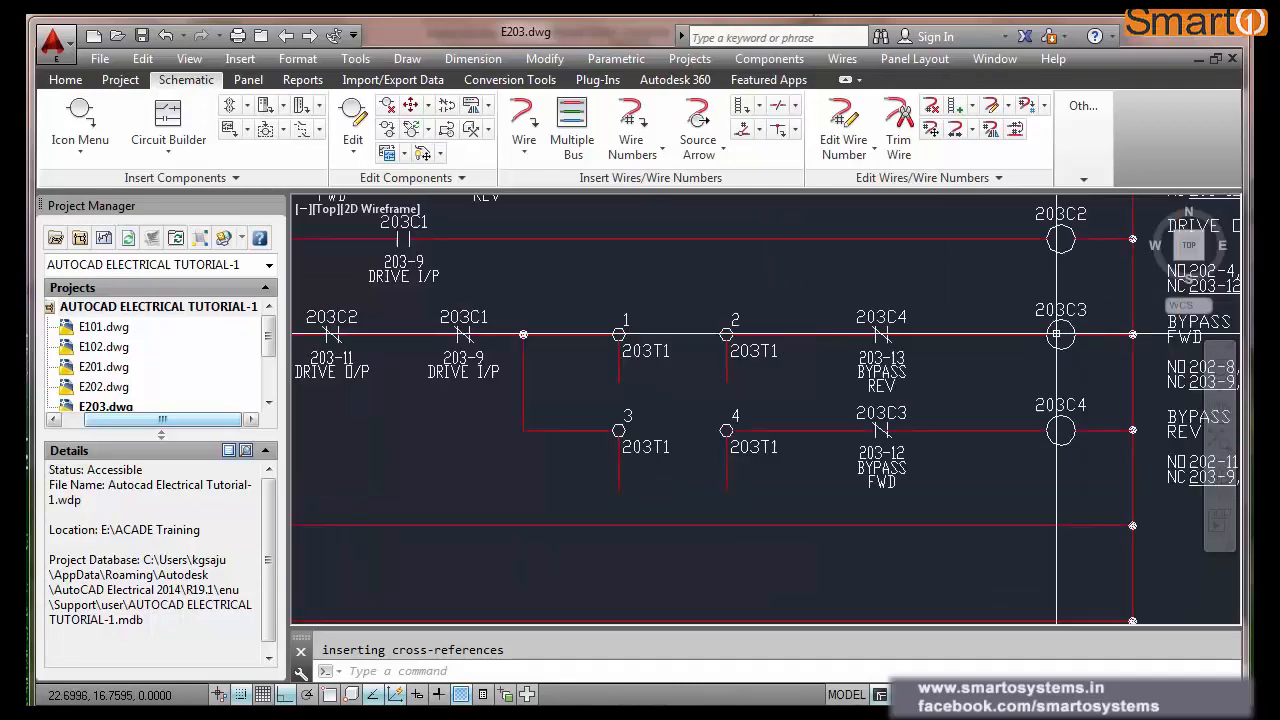
{"action": "scroll", "coordinate": [1049, 333], "scroll_direction": "down", "scroll_amount": 4}
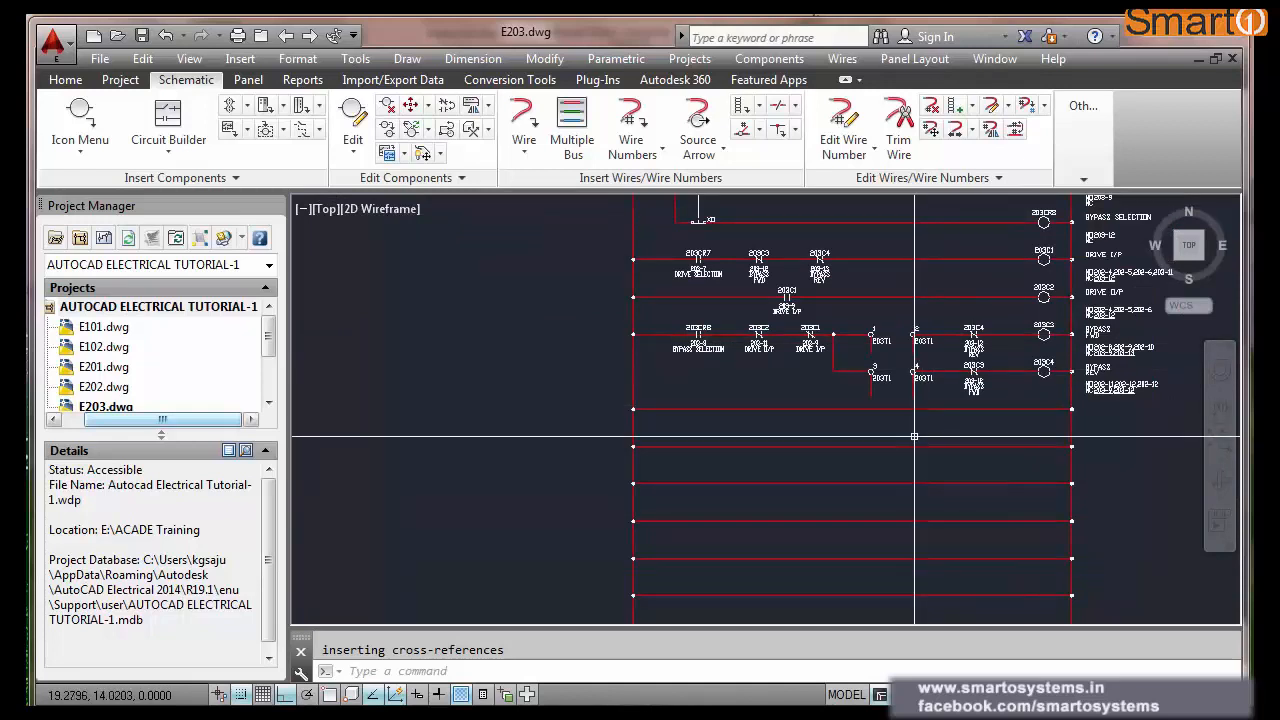
- Insert a green standard pilot light on the second empty rung below coil 203C4, tagged 203LT16 and described DRIVE / SELECTED
{"action": "left_click", "coordinate": [84, 118]}
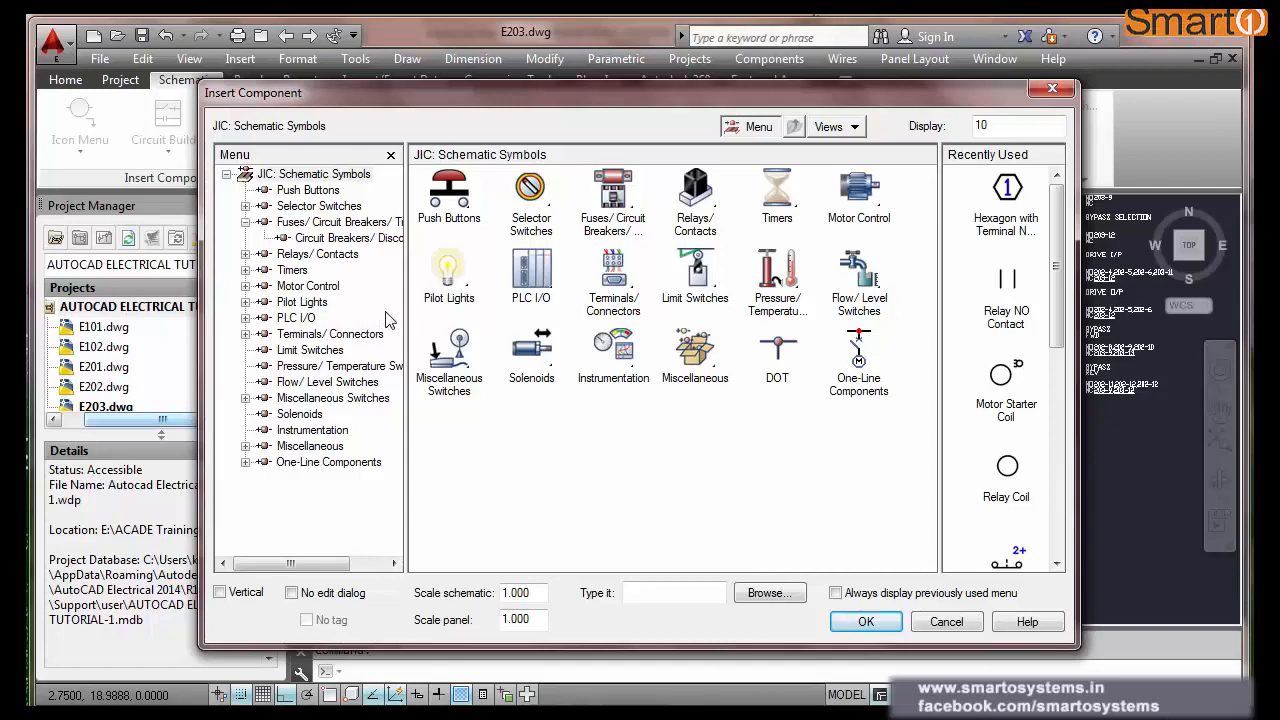
{"action": "left_click", "coordinate": [449, 278]}
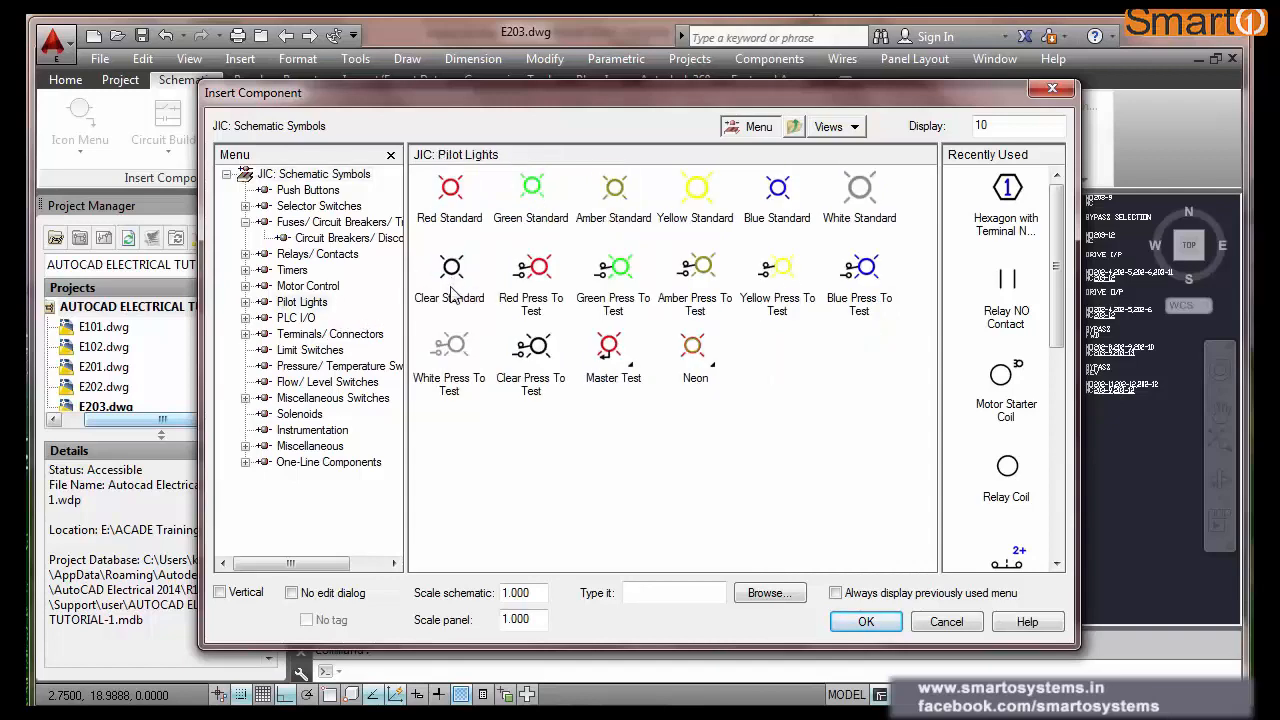
{"action": "left_click", "coordinate": [530, 200]}
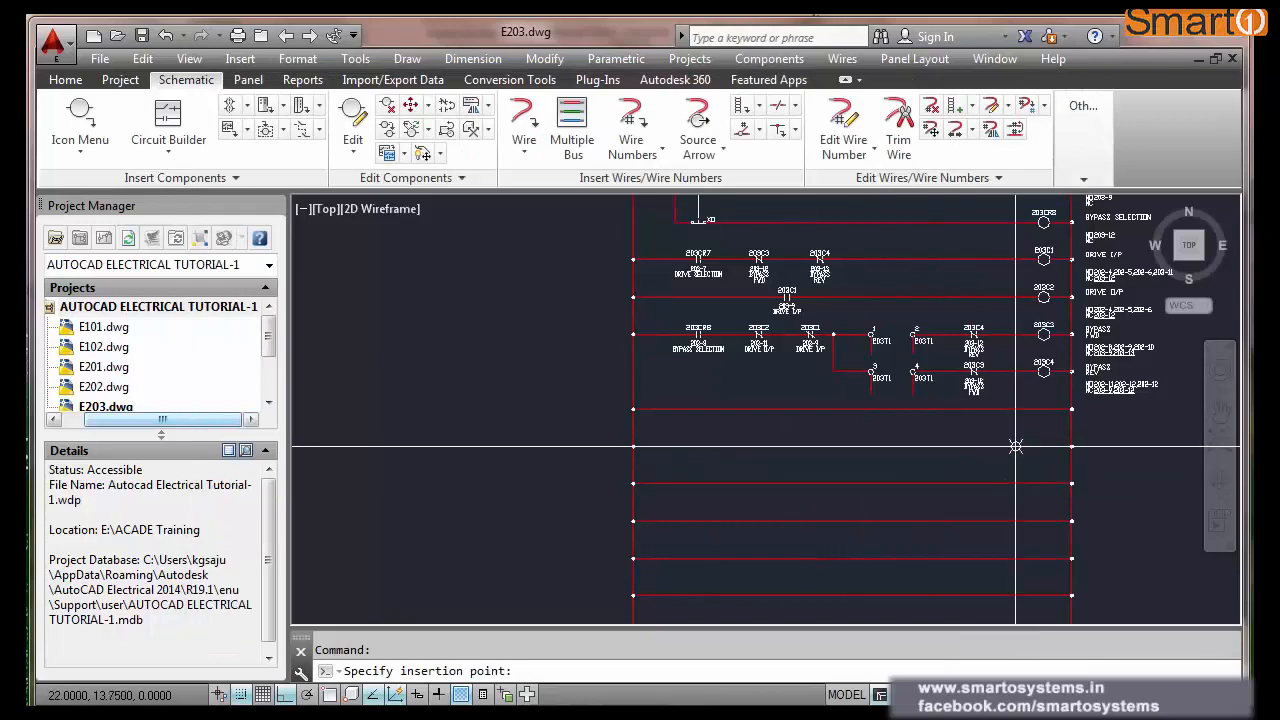
{"action": "left_click", "coordinate": [1015, 446]}
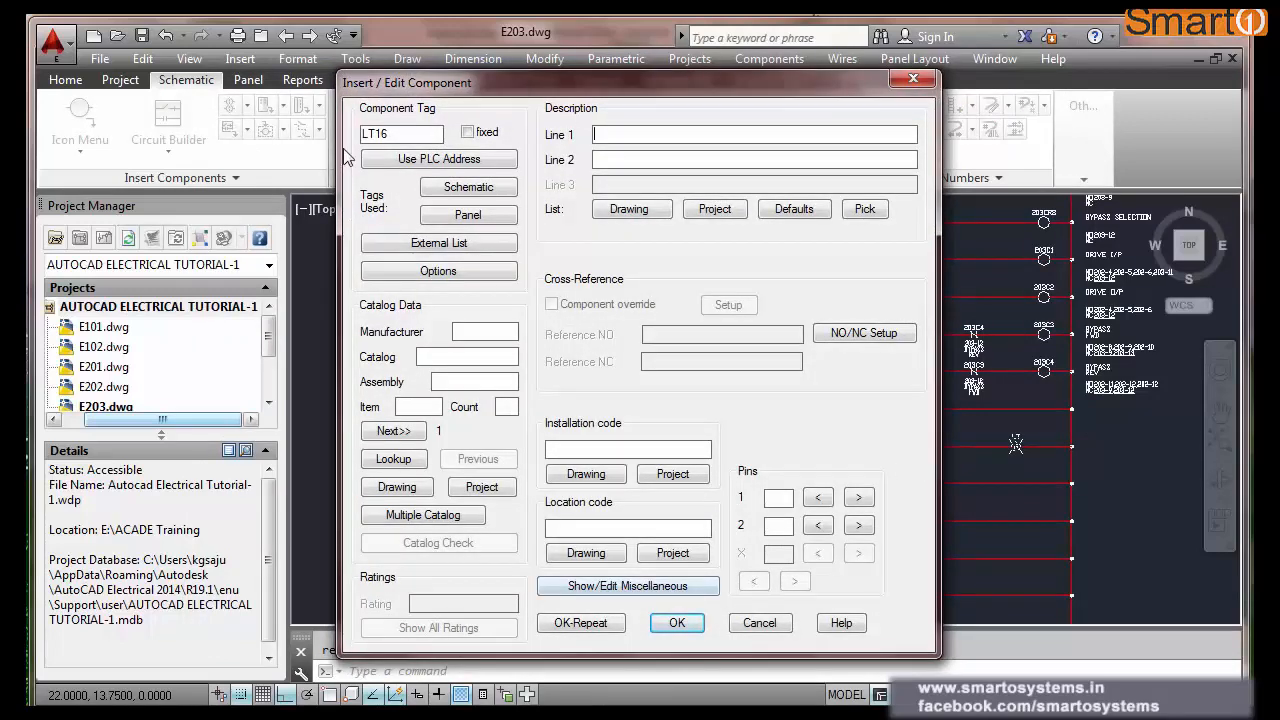
{"action": "left_click", "coordinate": [432, 272]}
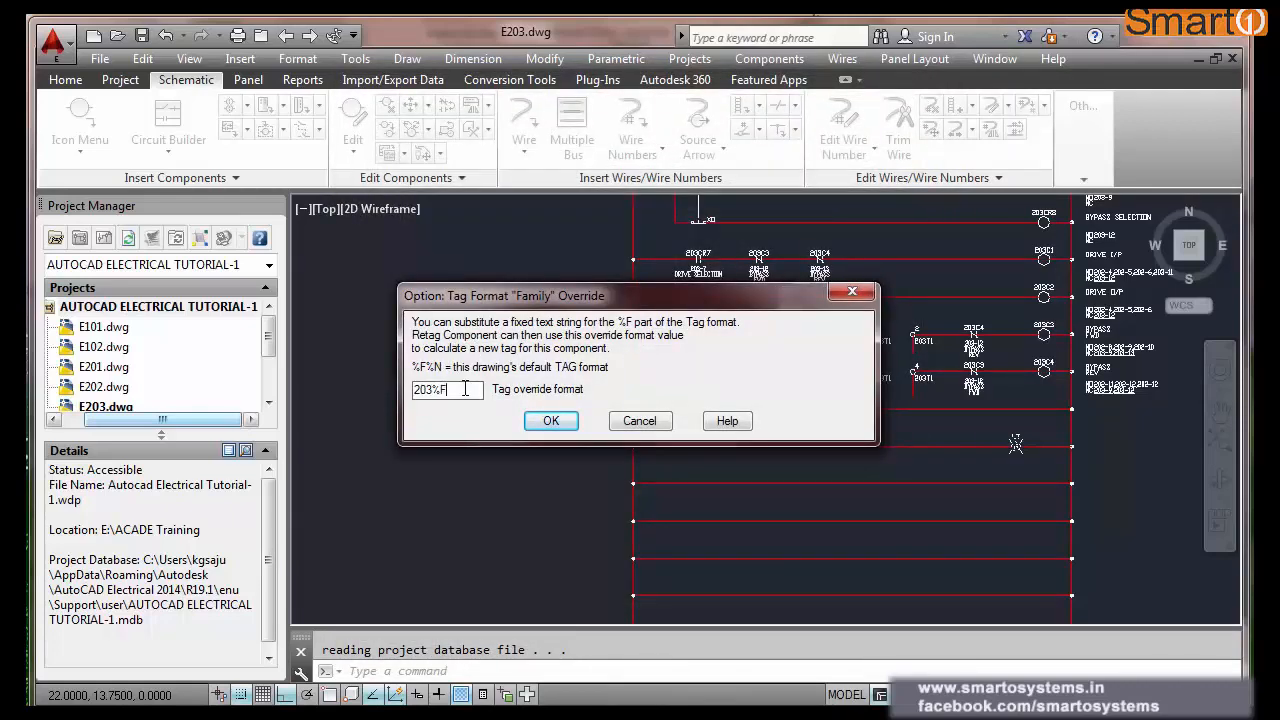
{"action": "left_click", "coordinate": [549, 421]}
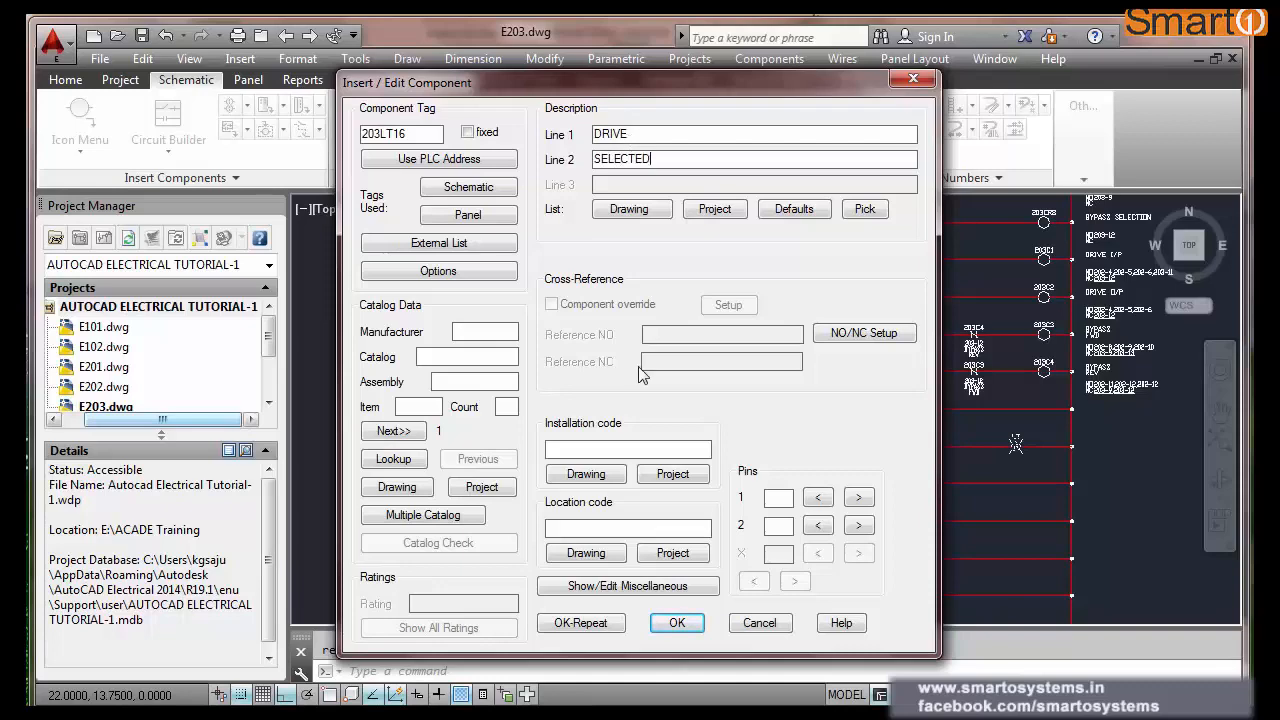
{"action": "left_click", "coordinate": [580, 623]}
- Place a second green pilot light directly beneath the first, tagged 203LT17 and described BYPASS / SELECTED
{"action": "scroll", "coordinate": [1022, 499], "scroll_direction": "up", "scroll_amount": 3}
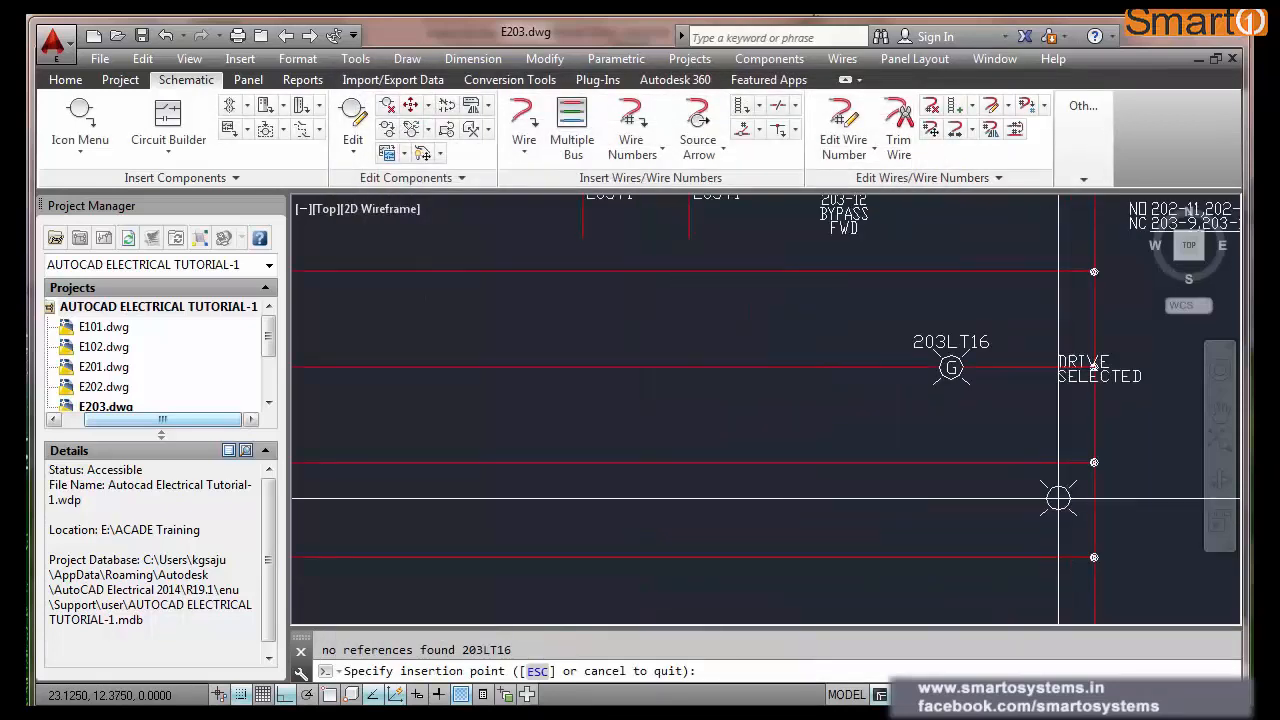
{"action": "scroll", "coordinate": [686, 531], "scroll_direction": "down", "scroll_amount": 3}
{"action": "scroll", "coordinate": [737, 491], "scroll_direction": "up", "scroll_amount": 3}
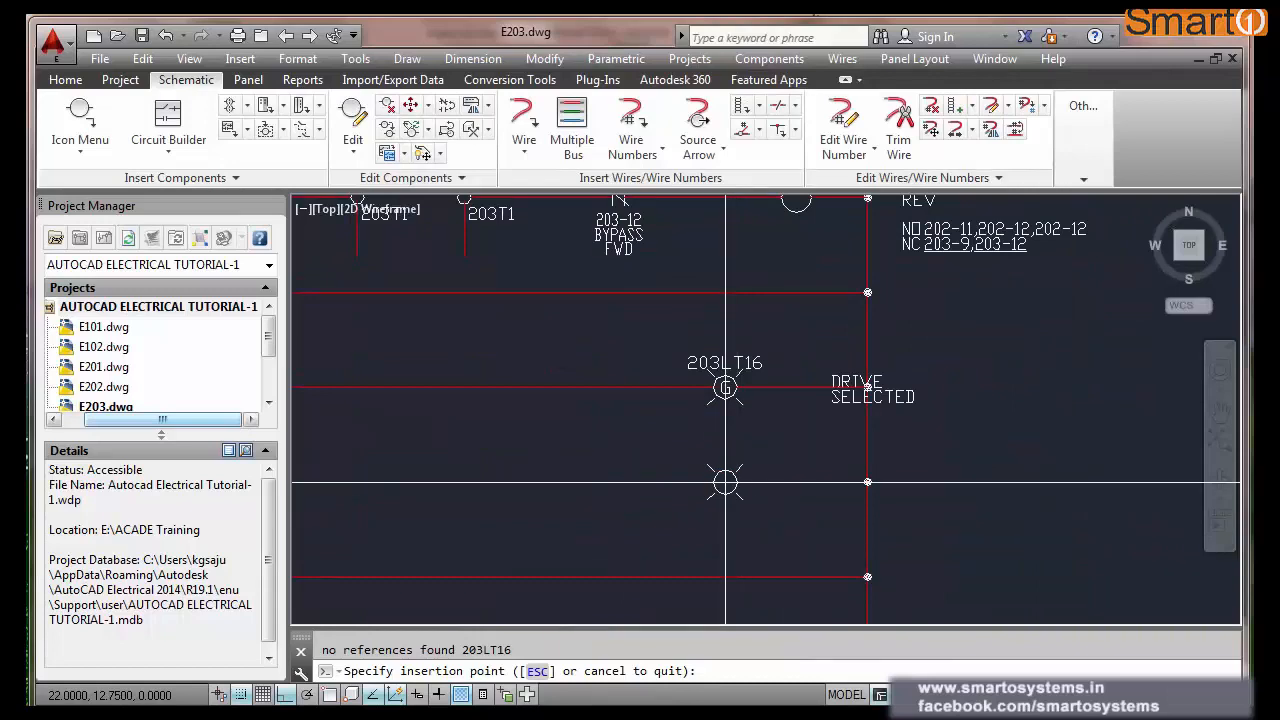
{"action": "left_click", "coordinate": [726, 483]}
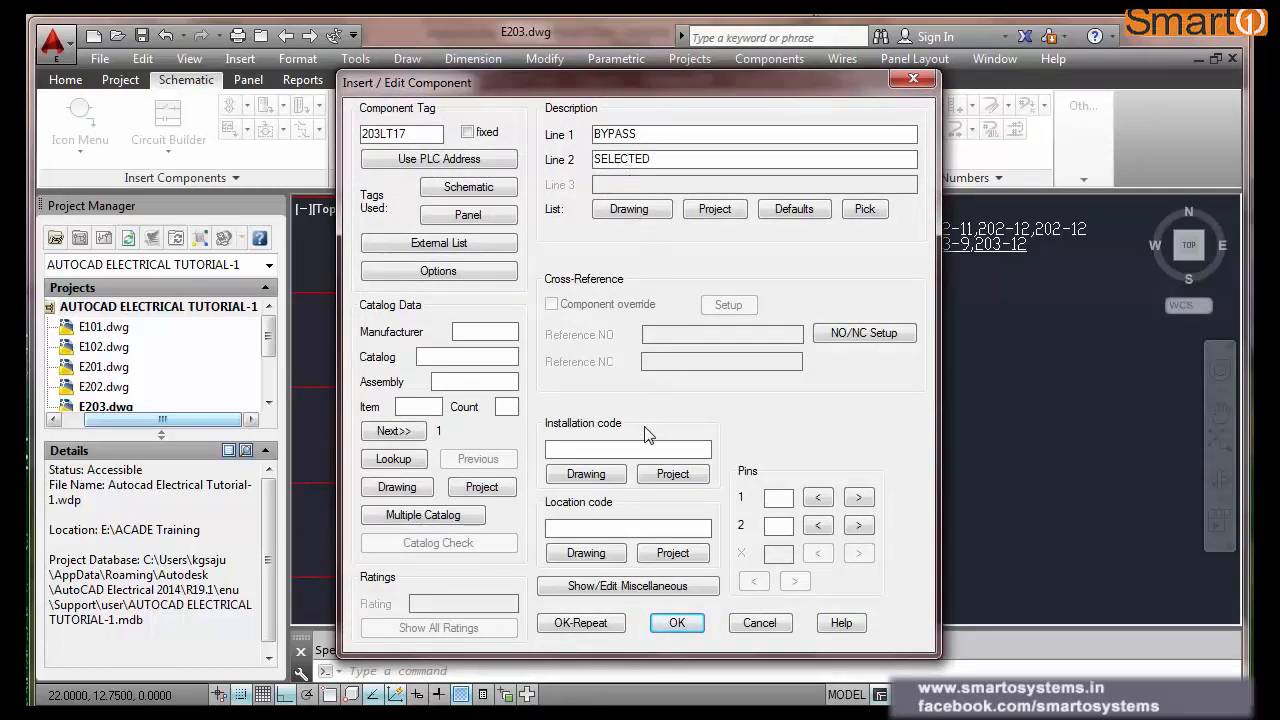
{"action": "left_click", "coordinate": [582, 623]}
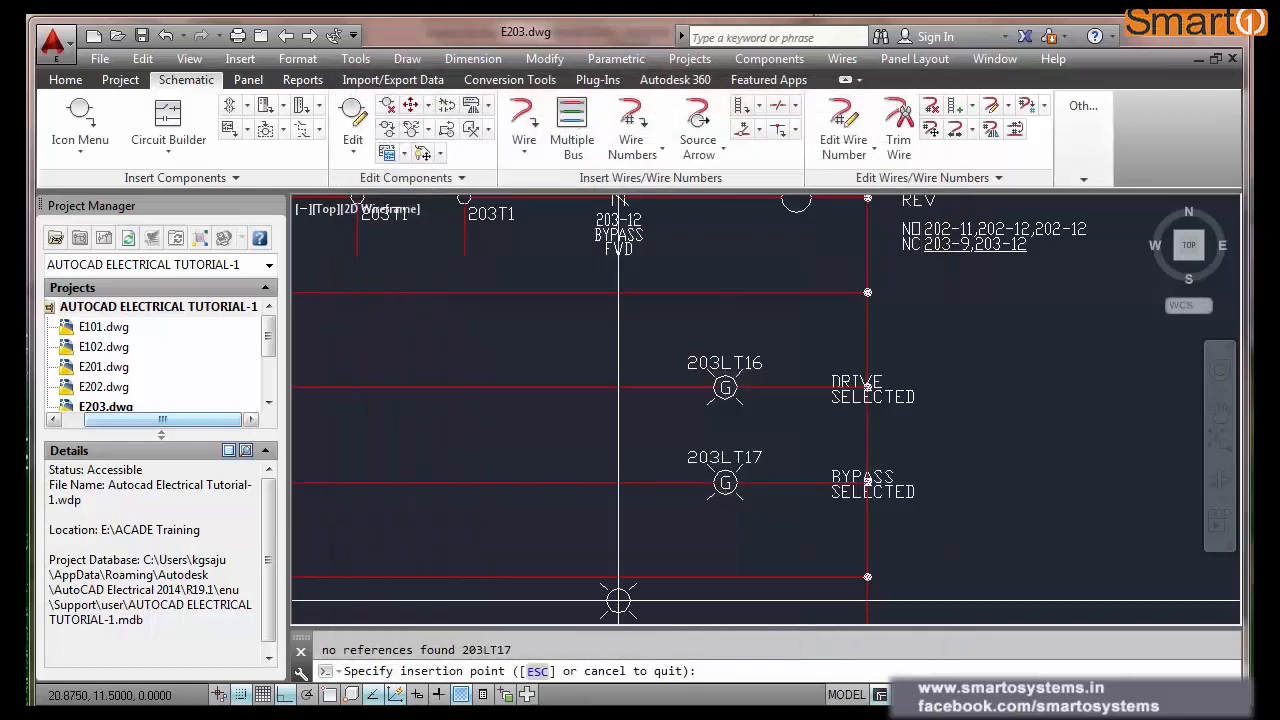
- Place a third green pilot light one rung below 203LT17, tagged 203LT19 and described BYPASS / TRIP
{"action": "scroll", "coordinate": [712, 527], "scroll_direction": "down", "scroll_amount": 2}
{"action": "scroll", "coordinate": [719, 553], "scroll_direction": "up", "scroll_amount": 2}
{"action": "left_click", "coordinate": [721, 553]}
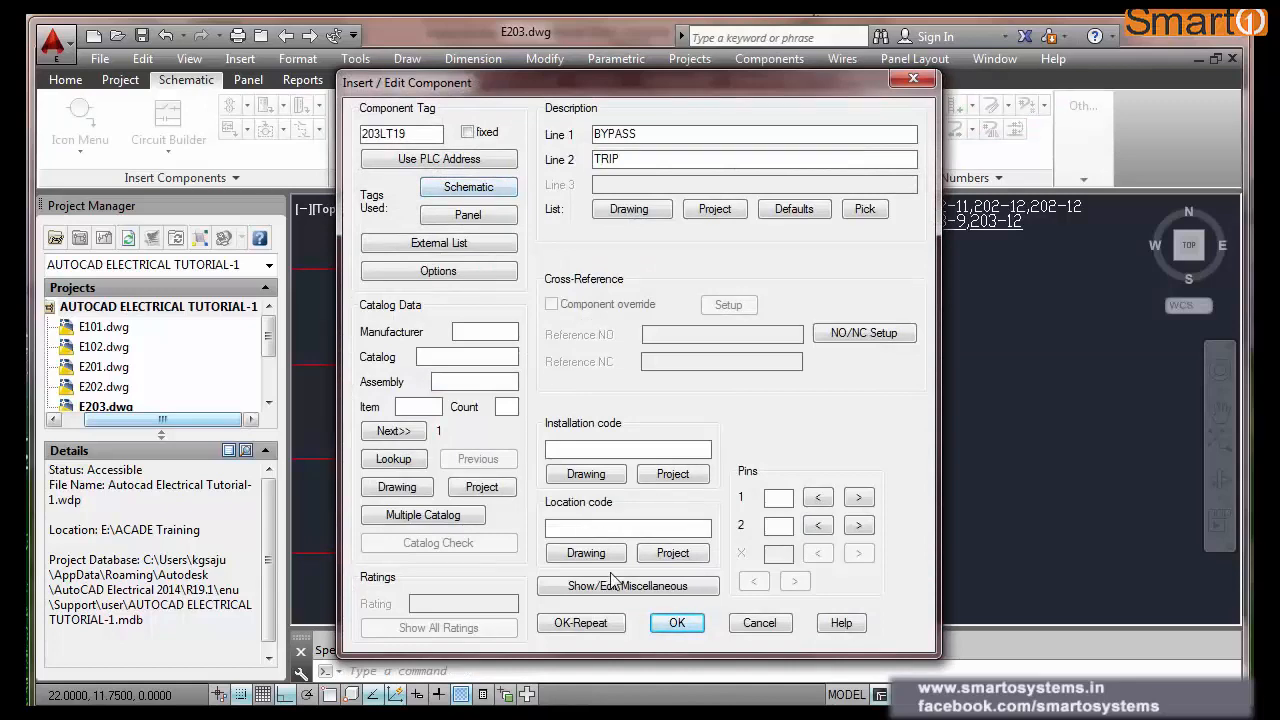
{"action": "left_click", "coordinate": [677, 623]}
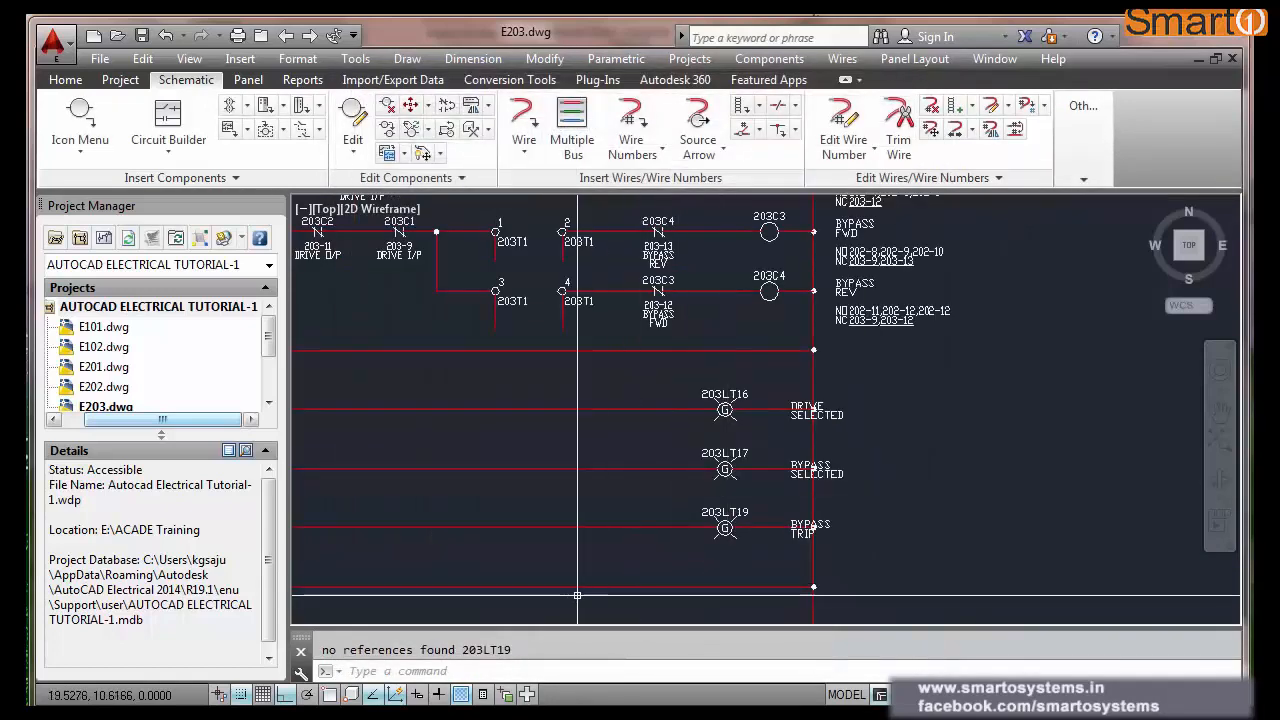
- Examine the motor circuit around contactor 203C2, disconnect 202DS1 and motor 202M1 on drawing E202, and return to E203
{"action": "scroll", "coordinate": [790, 545], "scroll_direction": "down", "scroll_amount": 2}
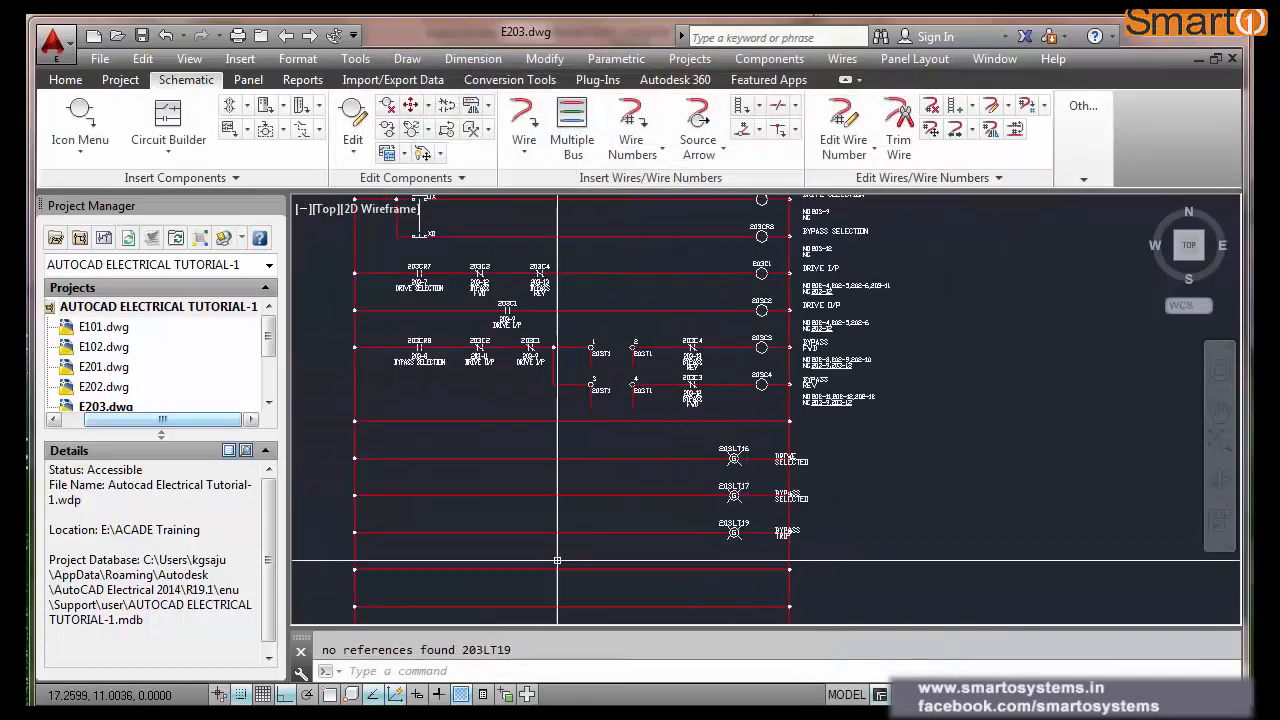
{"action": "scroll", "coordinate": [550, 560], "scroll_direction": "up", "scroll_amount": 2}
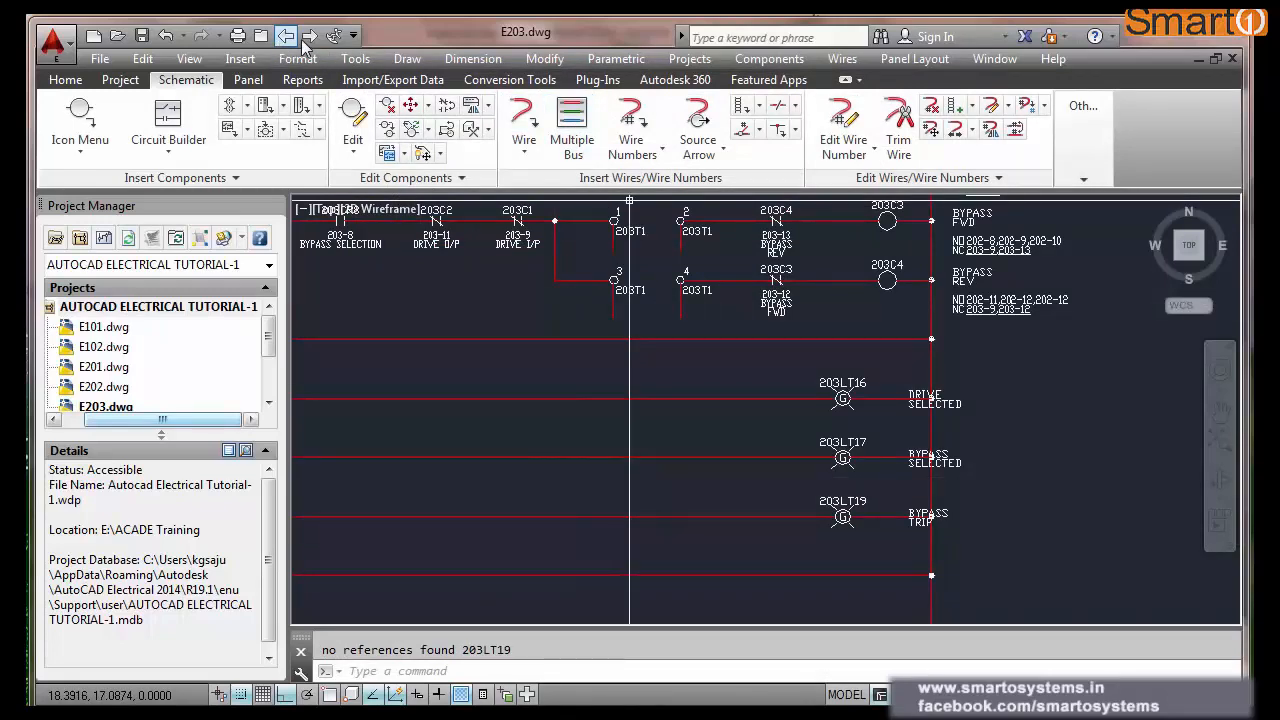
{"action": "left_click", "coordinate": [285, 37]}
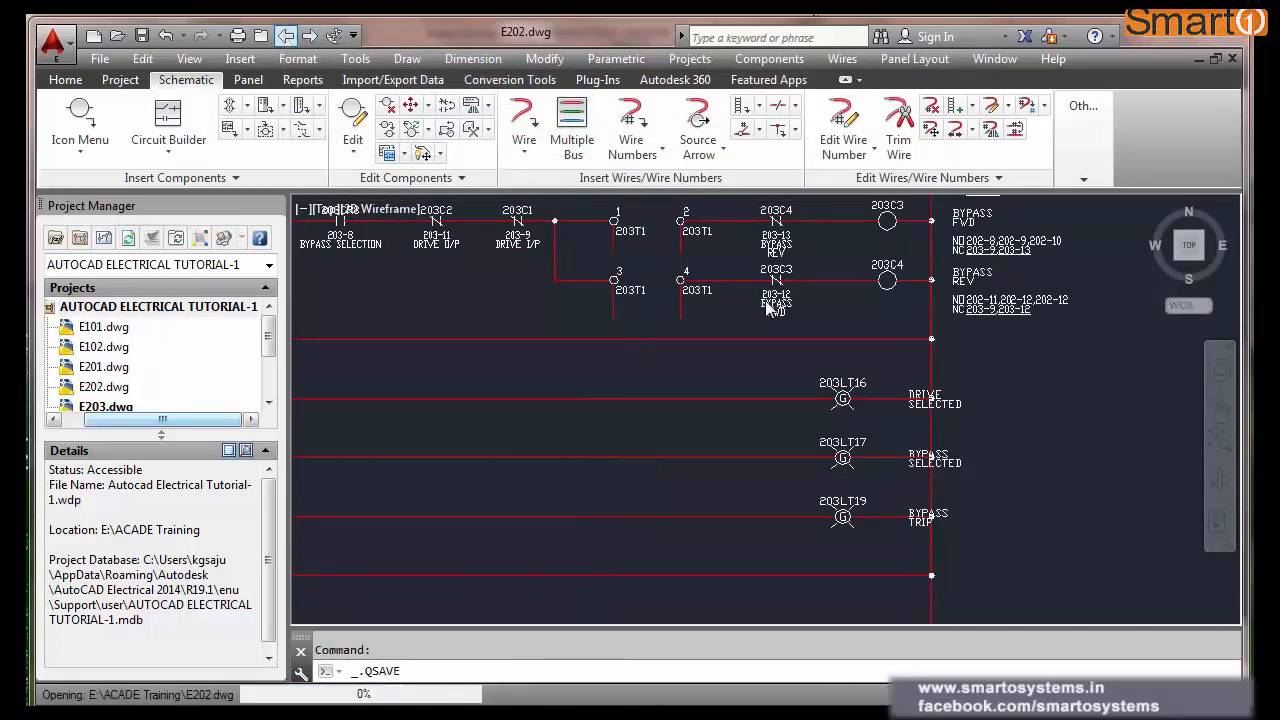
{"action": "scroll", "coordinate": [1016, 238], "scroll_direction": "up", "scroll_amount": 4}
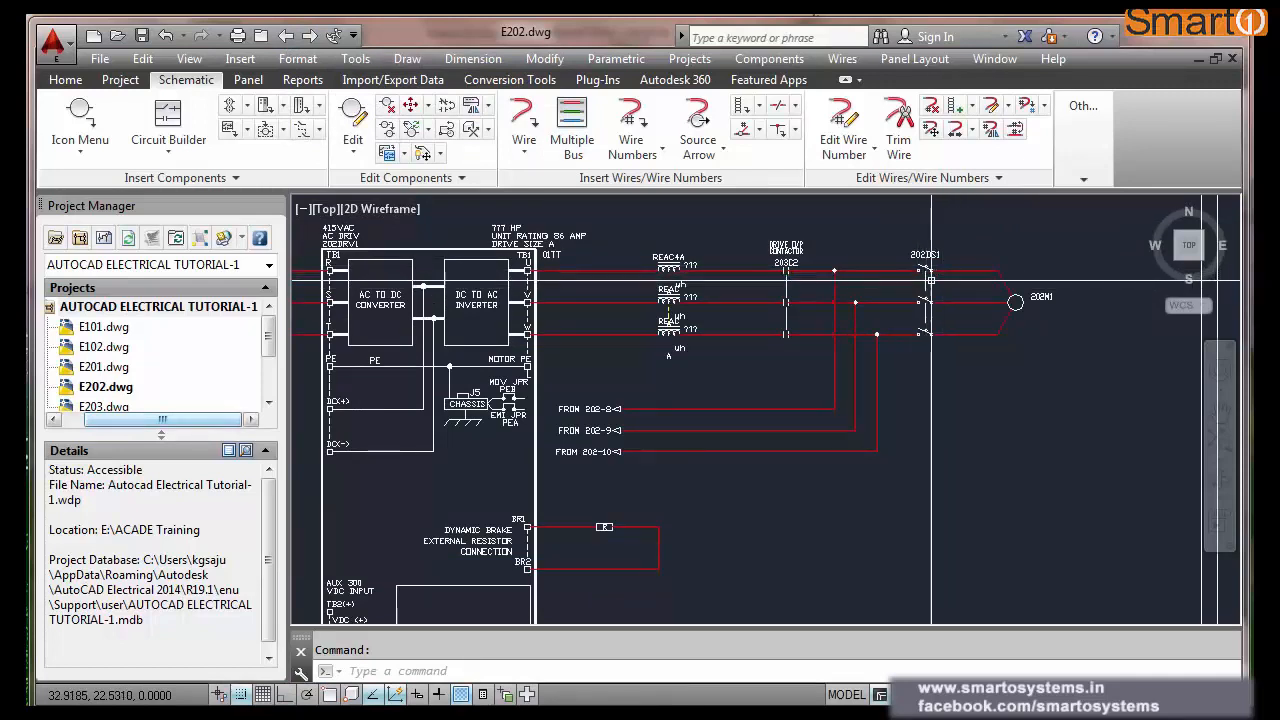
{"action": "scroll", "coordinate": [958, 270], "scroll_direction": "up", "scroll_amount": 2}
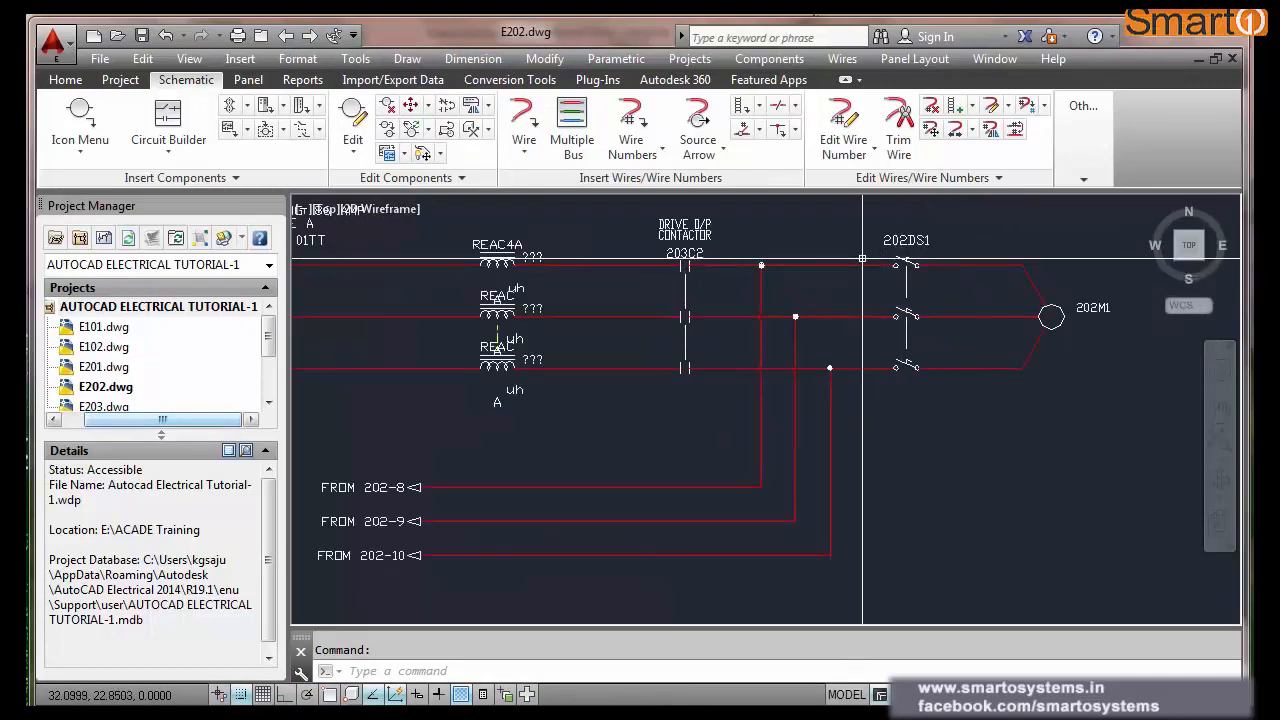
{"action": "left_click", "coordinate": [309, 35]}
- Trim the rung wire on both sides of pilot light 203LT19
{"action": "scroll", "coordinate": [811, 409], "scroll_direction": "down", "scroll_amount": 3}
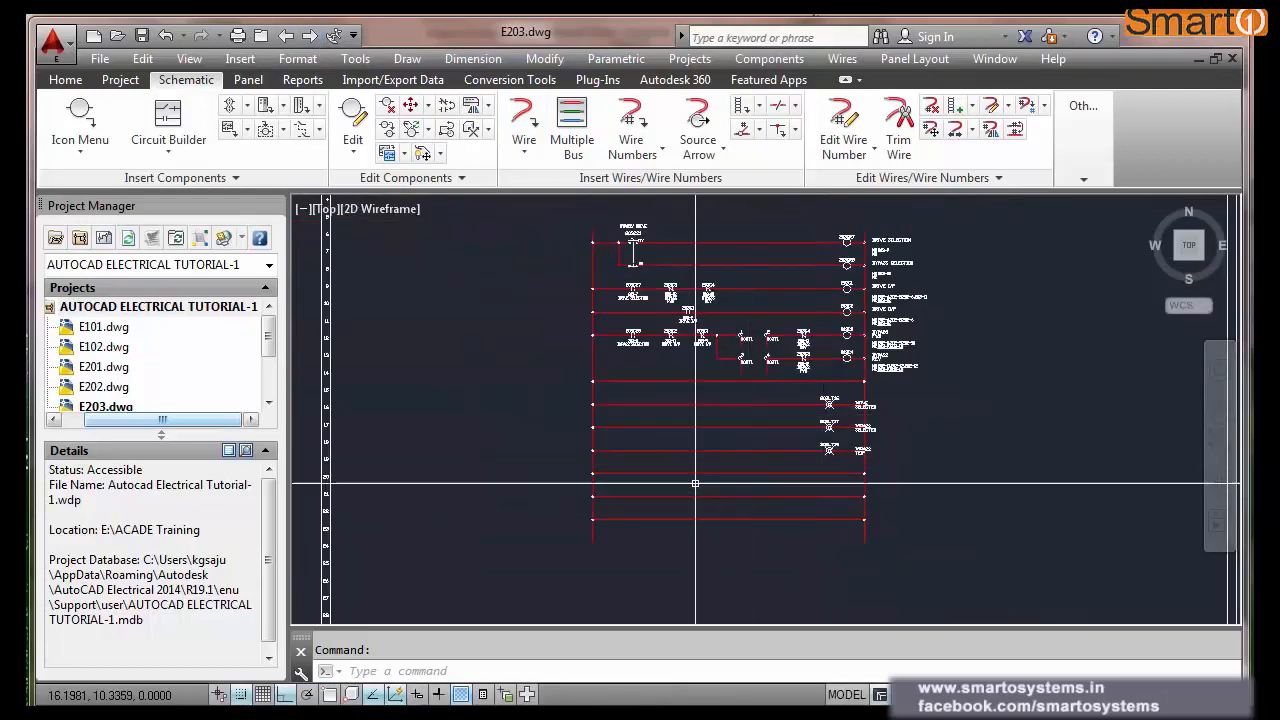
{"action": "scroll", "coordinate": [696, 483], "scroll_direction": "up", "scroll_amount": 2}
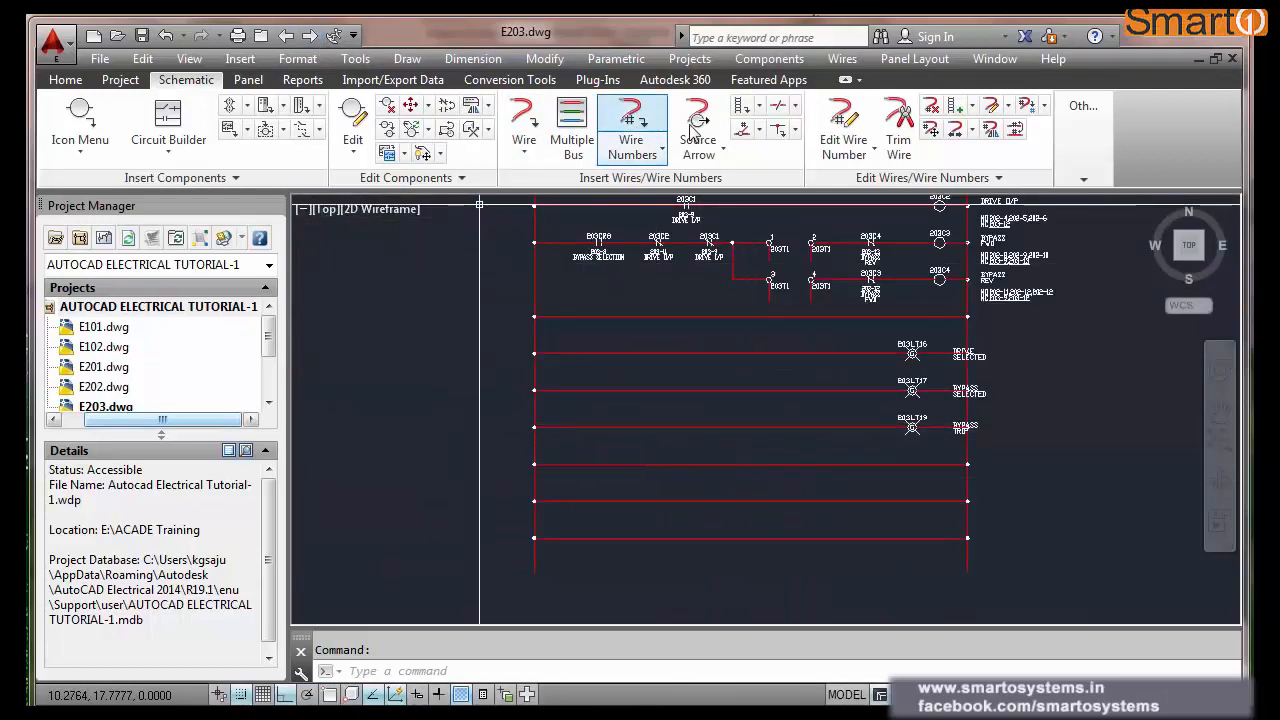
{"action": "left_click", "coordinate": [898, 125]}
{"action": "left_click", "coordinate": [935, 430]}
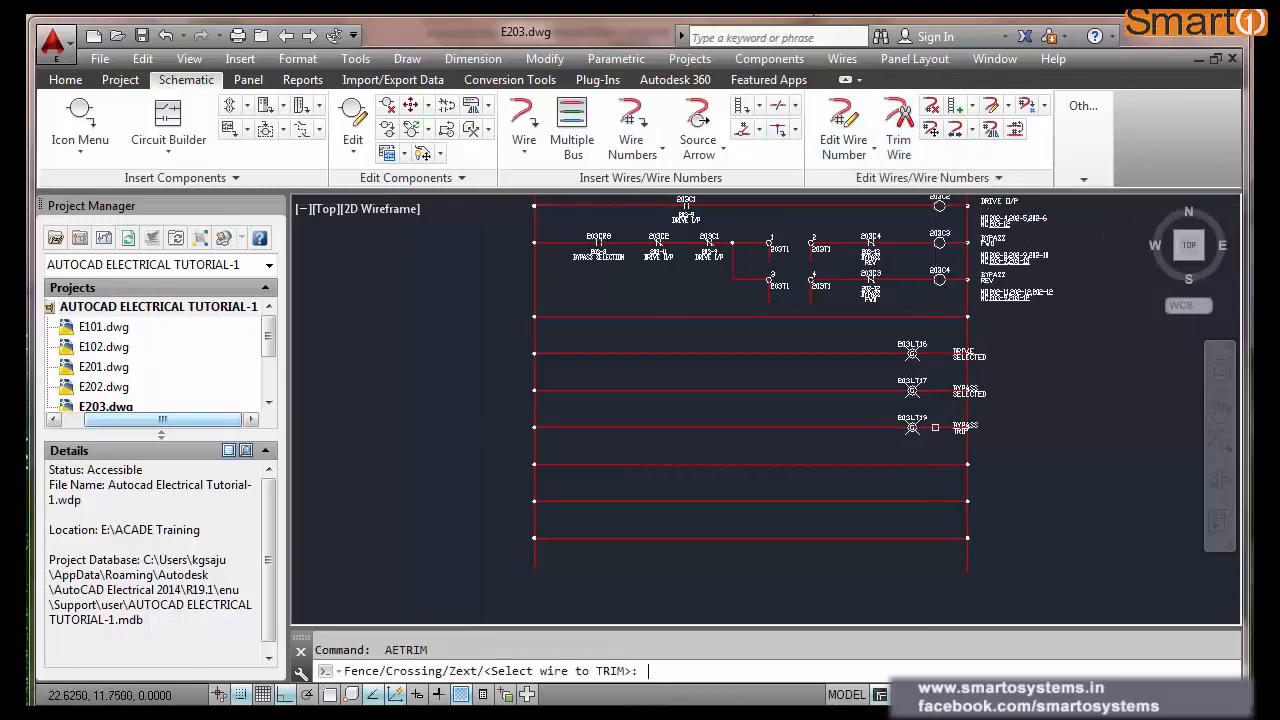
{"action": "left_click", "coordinate": [891, 430]}
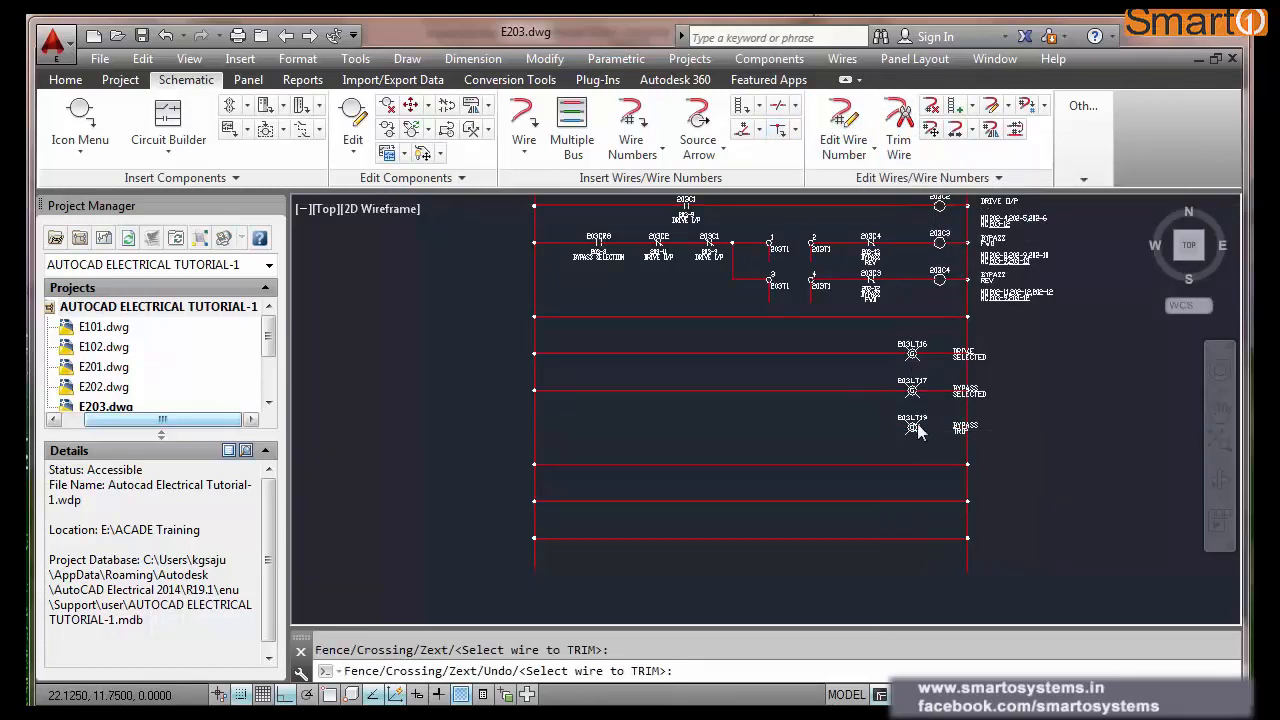
{"action": "left_click", "coordinate": [930, 105]}
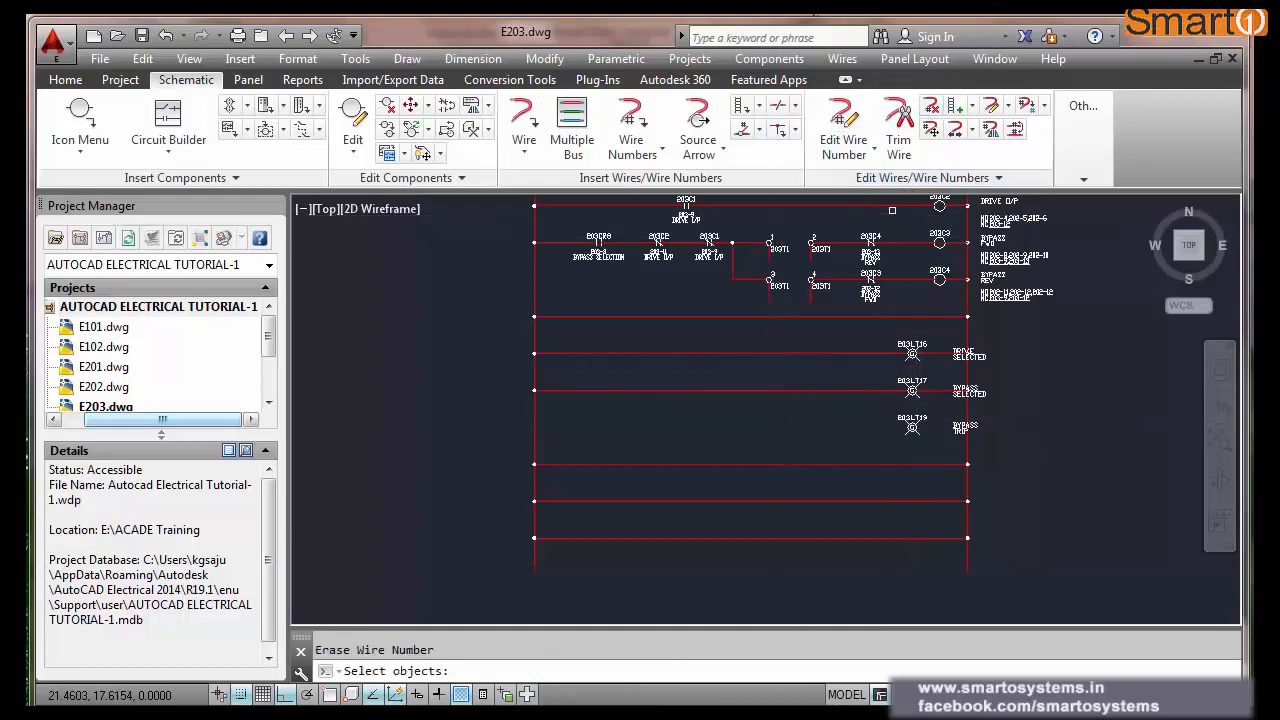
{"action": "key", "text": "Escape"}
- Delete pilot light 203LT19 without searching for its child contacts
{"action": "left_click", "coordinate": [387, 105]}
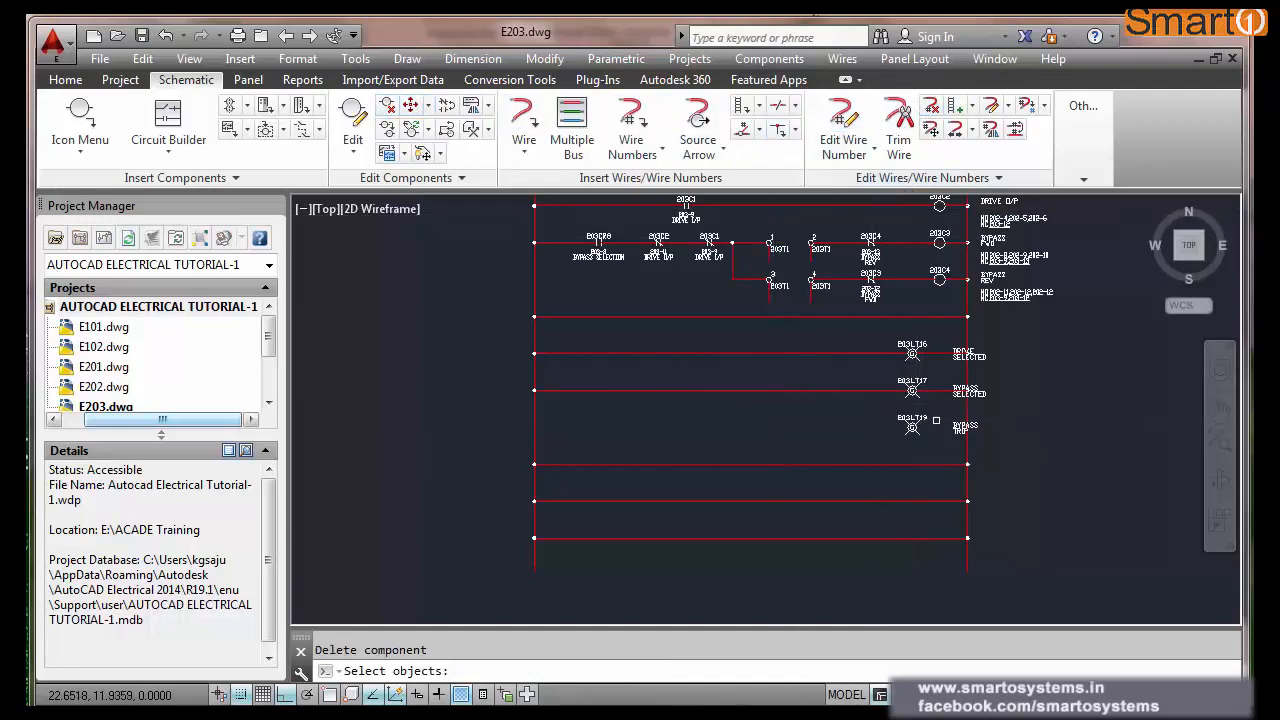
{"action": "left_click_drag", "start_coordinate": [936, 421], "coordinate": [892, 429]}
{"action": "key", "text": "Return"}
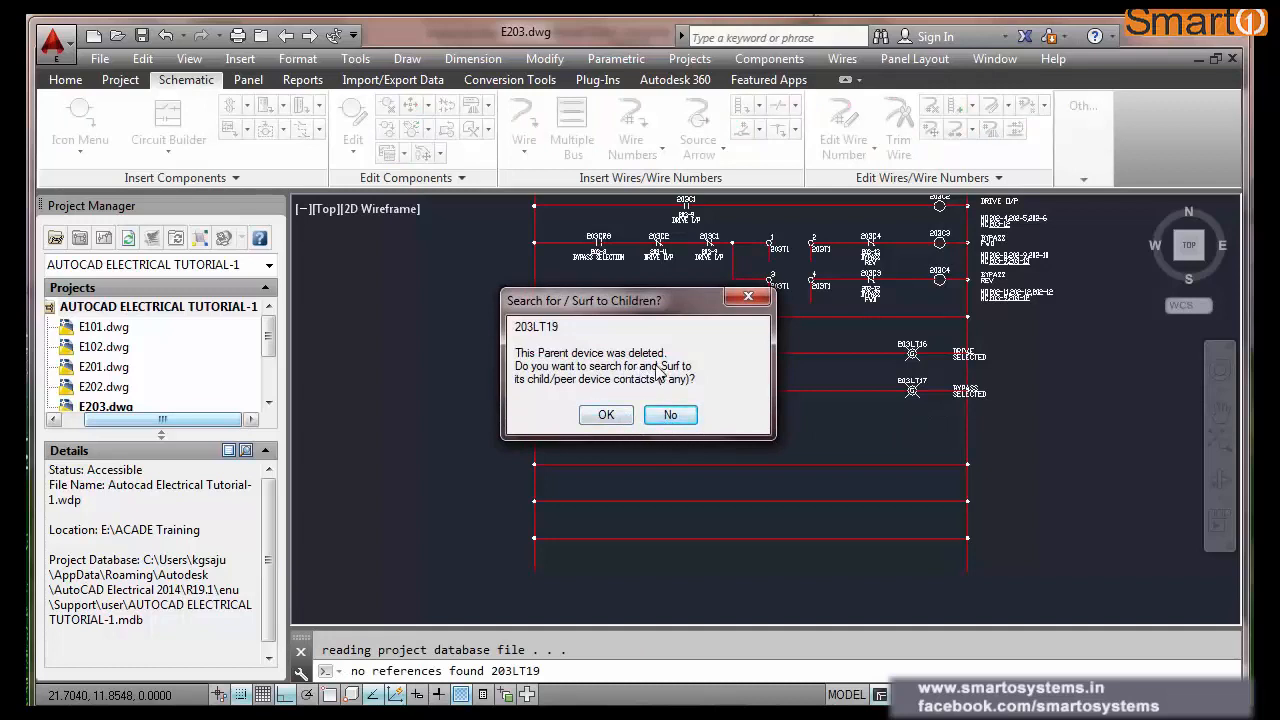
{"action": "left_click", "coordinate": [670, 415]}
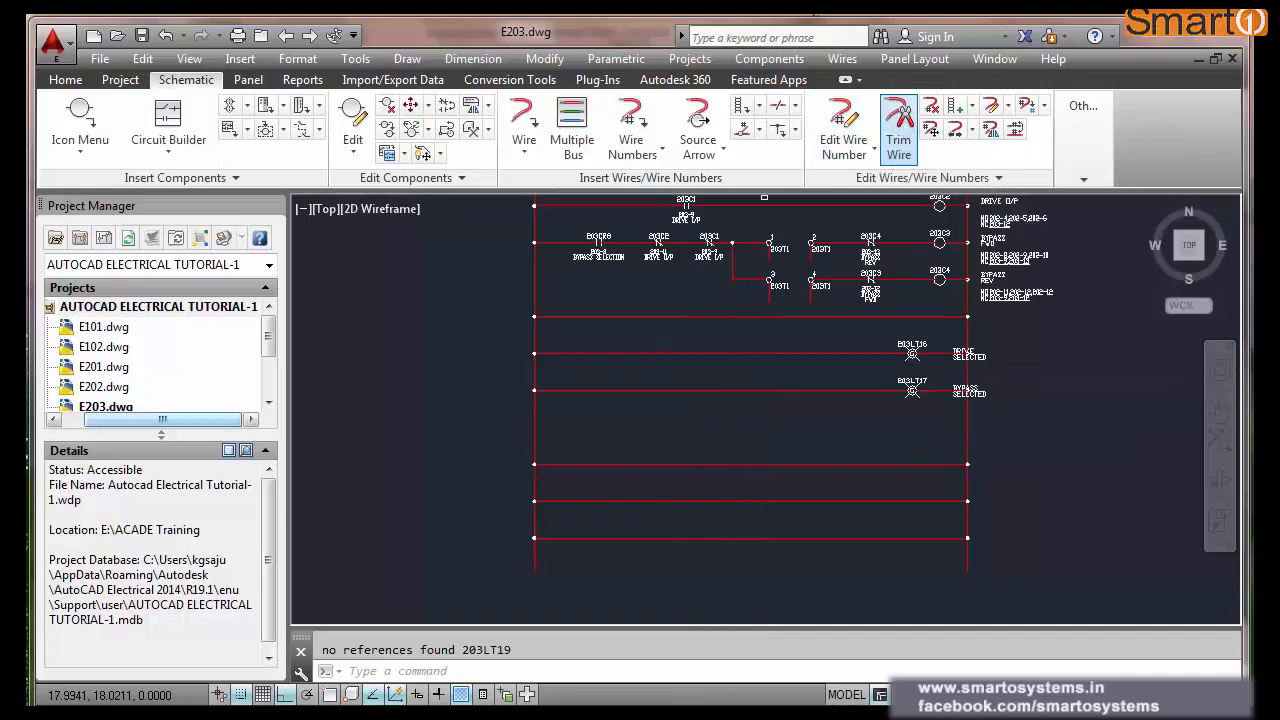
- Trim both ladder rails below the 203LT17 rung and erase the leftover rungs and rail segments beneath it
{"action": "left_click", "coordinate": [898, 128]}
{"action": "left_click", "coordinate": [967, 418]}
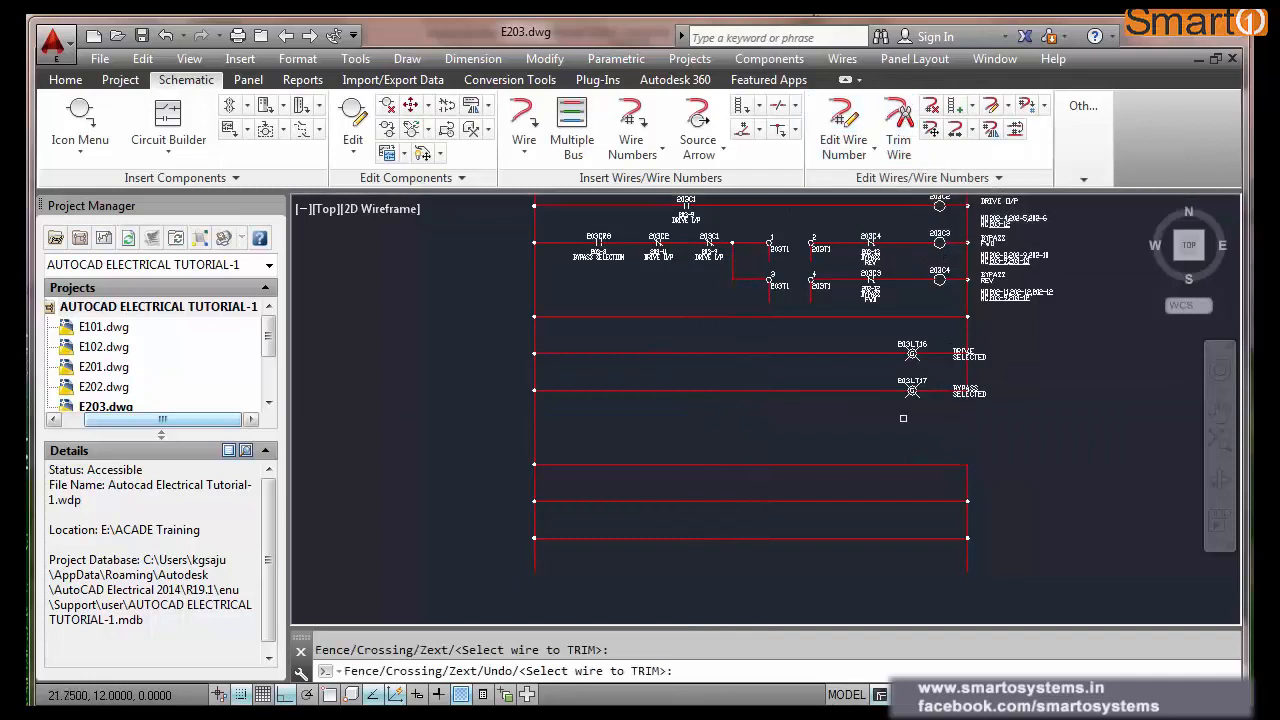
{"action": "left_click", "coordinate": [534, 410]}
{"action": "key", "text": "Escape"}
{"action": "left_click", "coordinate": [490, 420]}
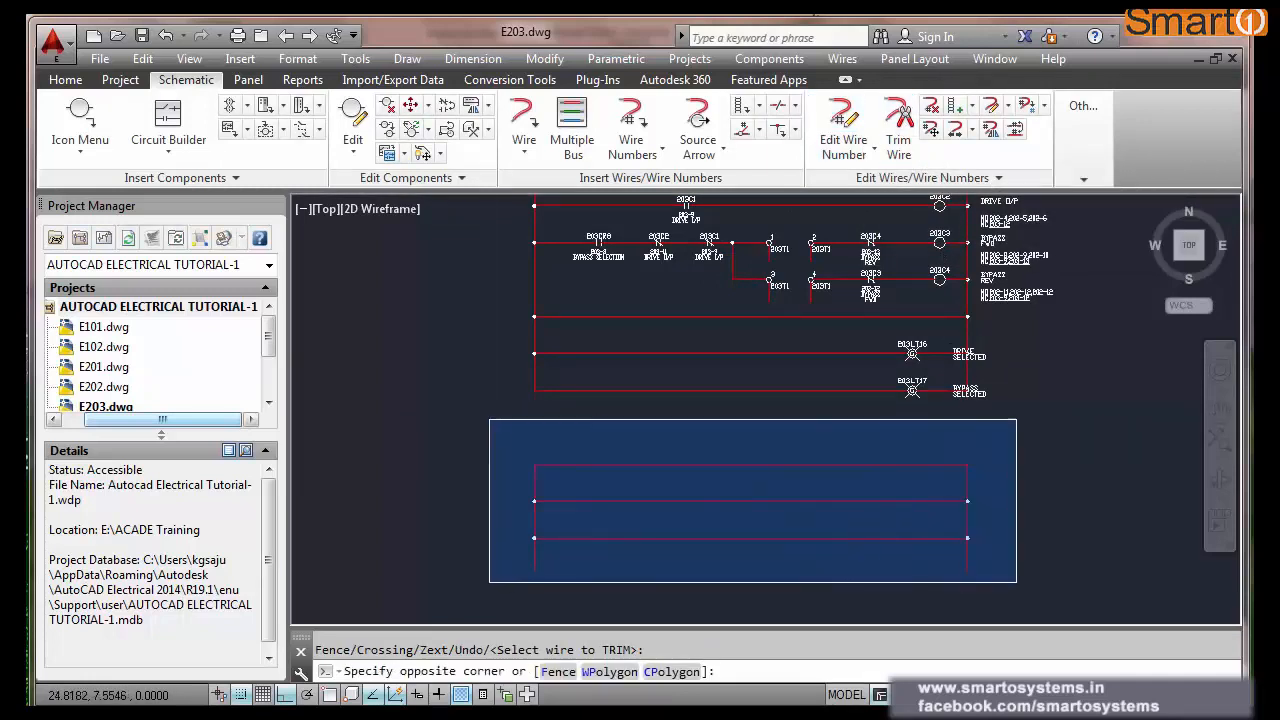
{"action": "left_click", "coordinate": [1019, 577]}
{"action": "key", "text": "Delete"}
- Move the two-line description attributes of pilot lights 203LT16 and 203LT17 together horizontally to just outside the right rail
{"action": "scroll", "coordinate": [960, 378], "scroll_direction": "up", "scroll_amount": 4}
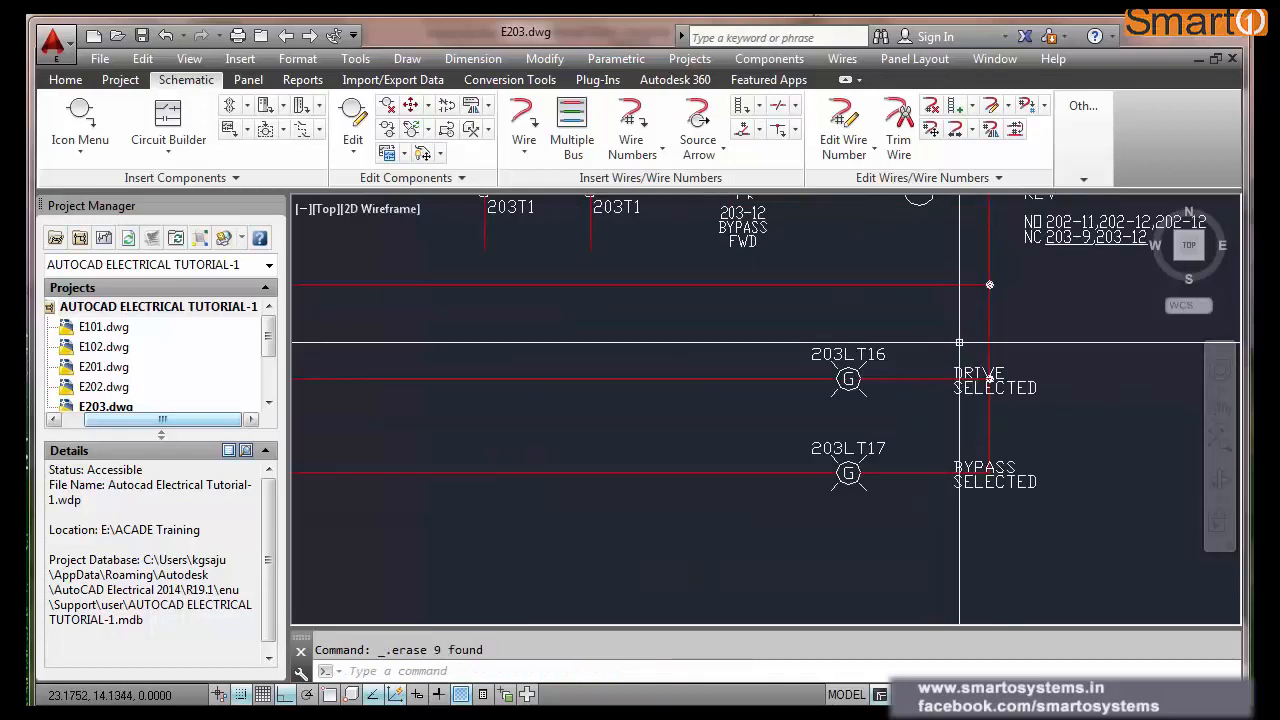
{"action": "right_click", "coordinate": [989, 378]}
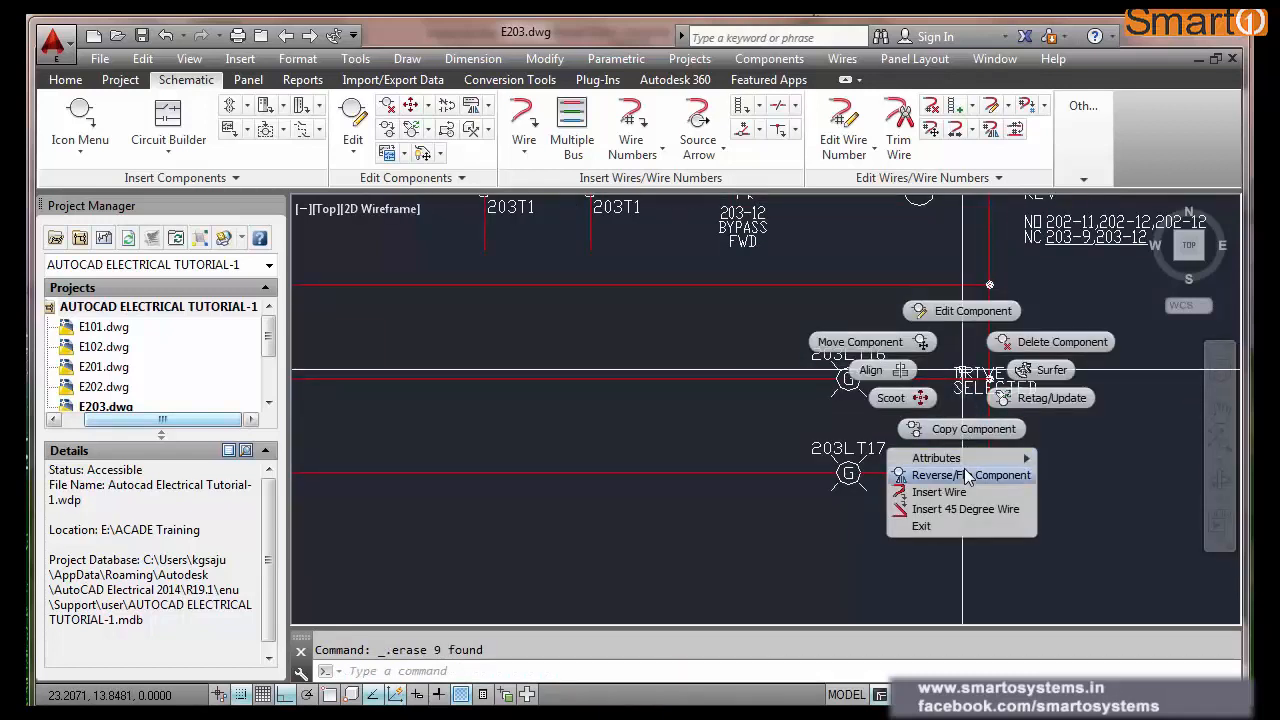
{"action": "mouse_move", "coordinate": [975, 458]}
{"action": "left_click", "coordinate": [1095, 475]}
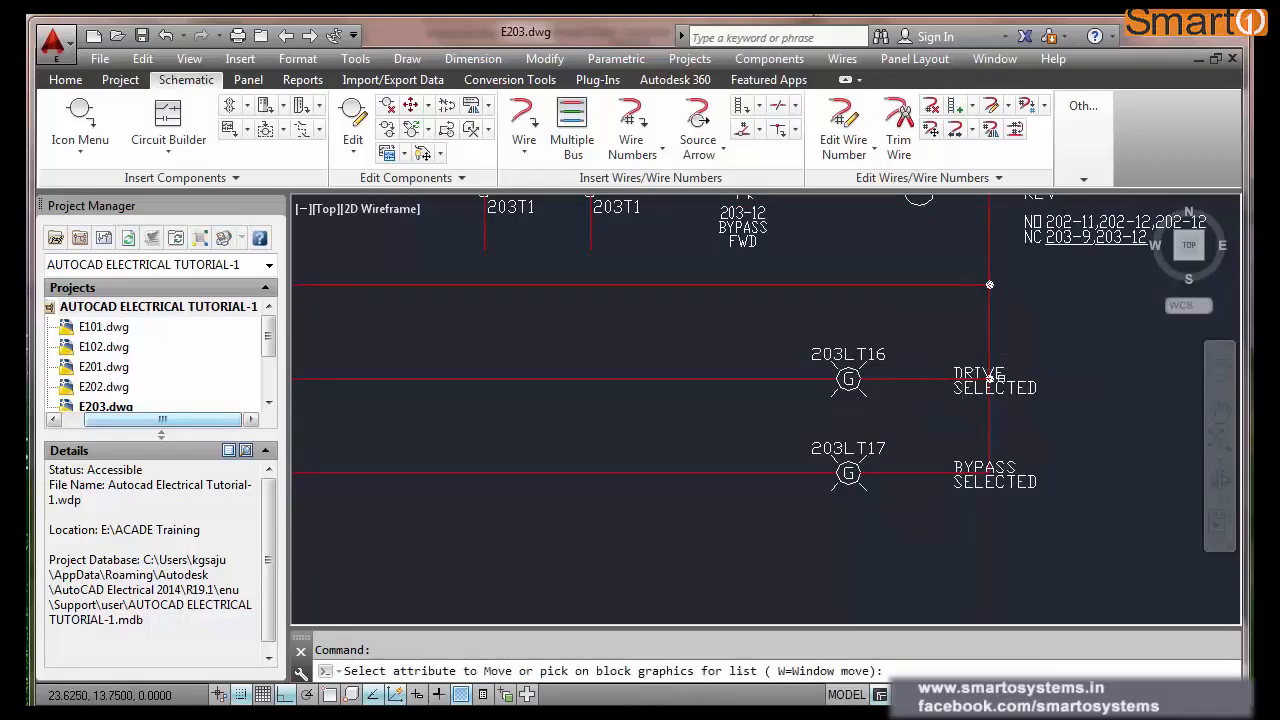
{"action": "left_click", "coordinate": [985, 373]}
{"action": "left_click", "coordinate": [989, 387]}
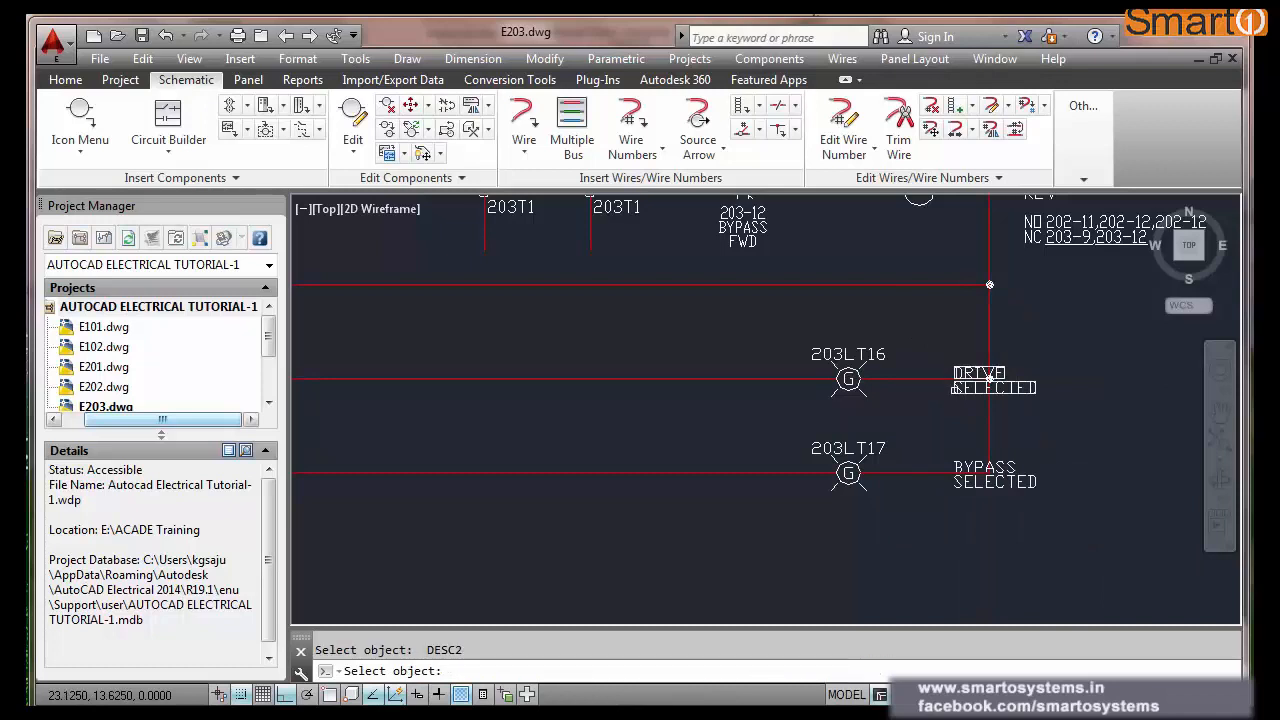
{"action": "left_click", "coordinate": [967, 464]}
{"action": "left_click", "coordinate": [966, 481]}
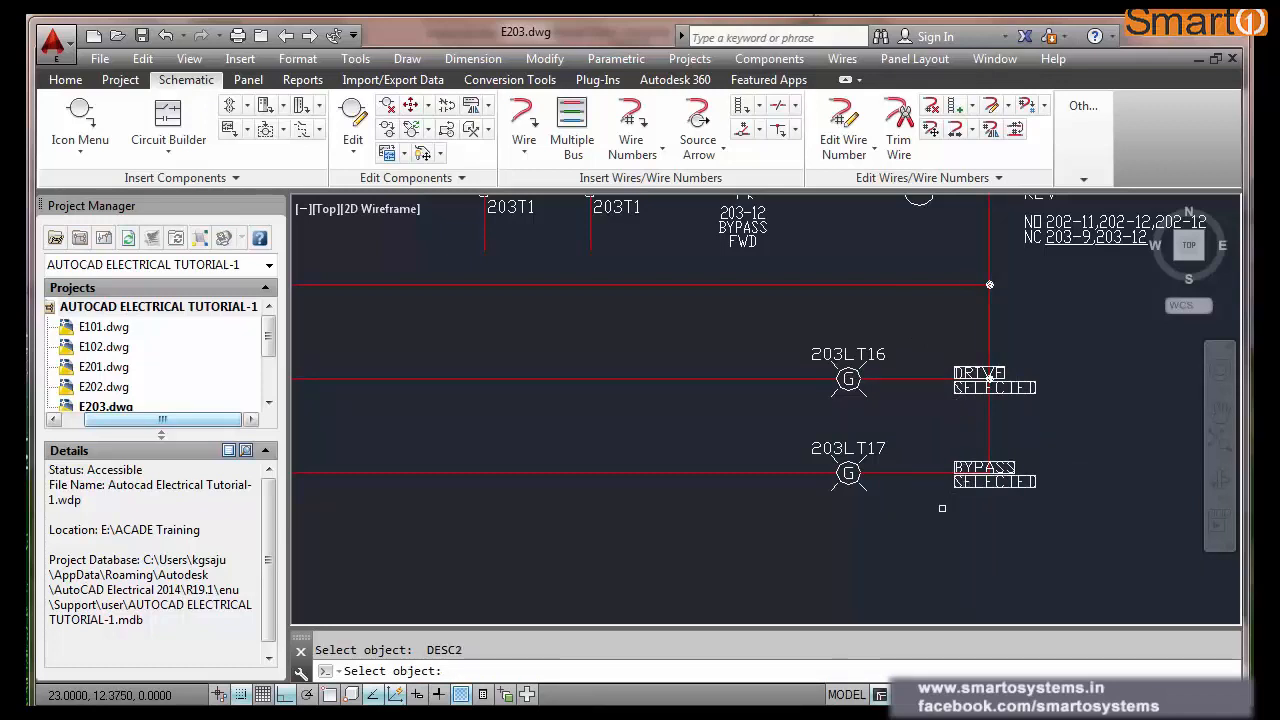
{"action": "key", "text": "Return"}
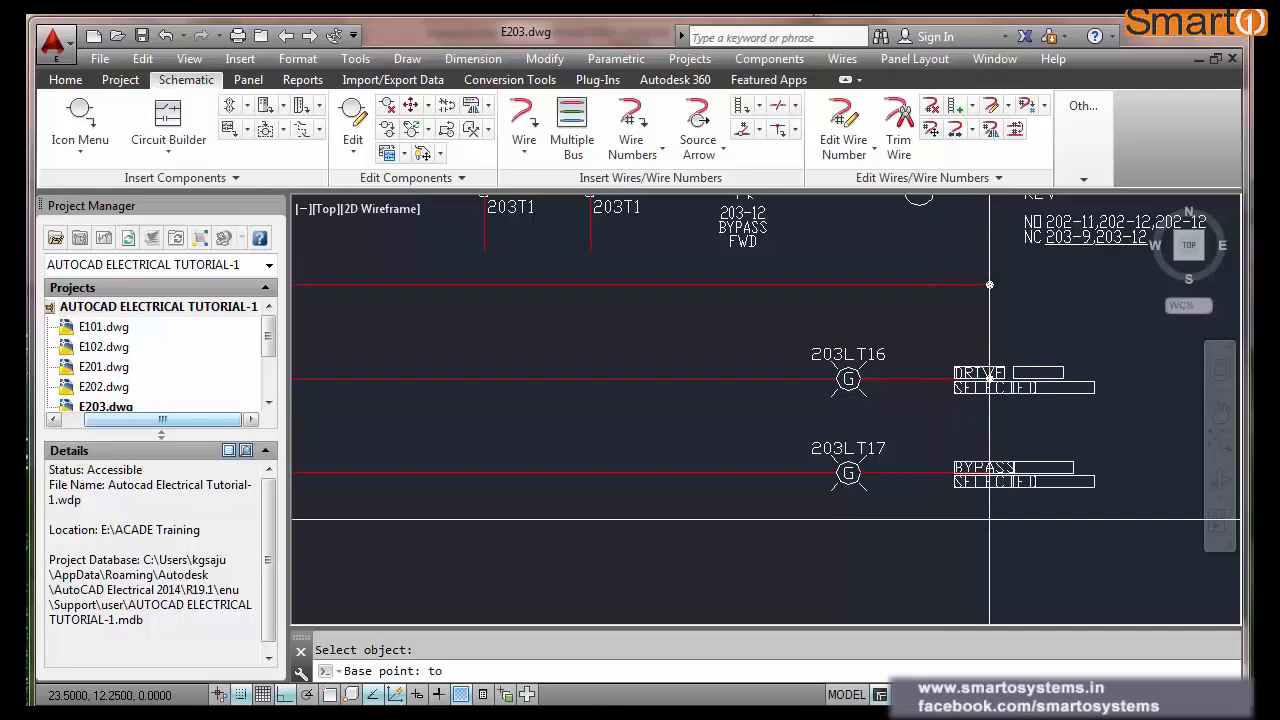
{"action": "left_click", "coordinate": [989, 519]}
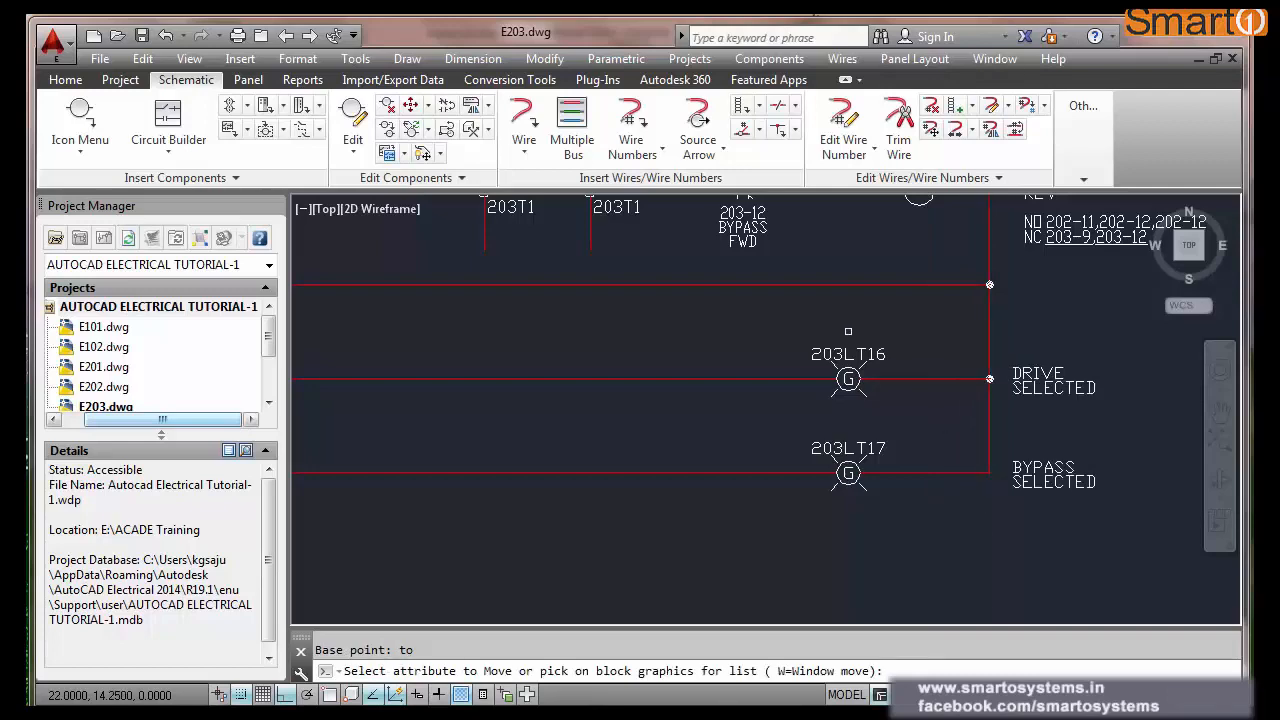
{"action": "scroll", "coordinate": [848, 331], "scroll_direction": "down", "scroll_amount": 3}
{"action": "scroll", "coordinate": [868, 338], "scroll_direction": "up", "scroll_amount": 3}
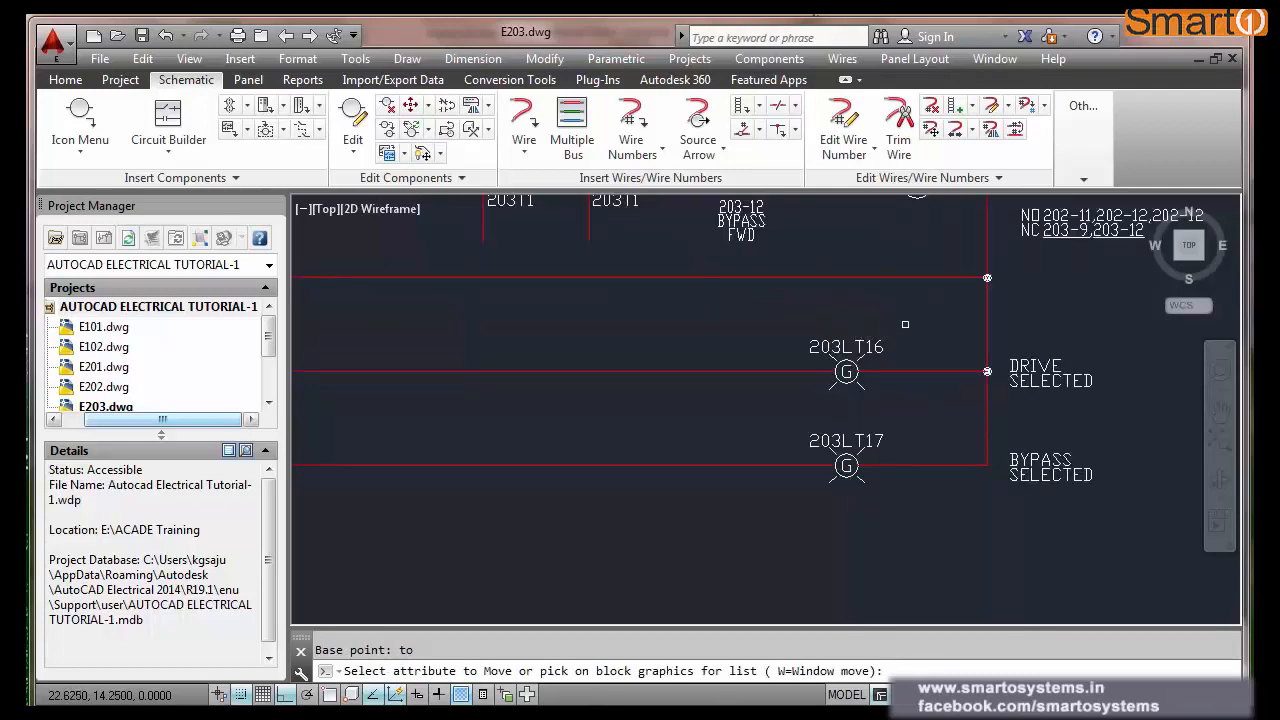
{"action": "key", "text": "Escape"}
{"action": "scroll", "coordinate": [905, 330], "scroll_direction": "down", "scroll_amount": 4}
{"action": "scroll", "coordinate": [896, 419], "scroll_direction": "down", "scroll_amount": 2}
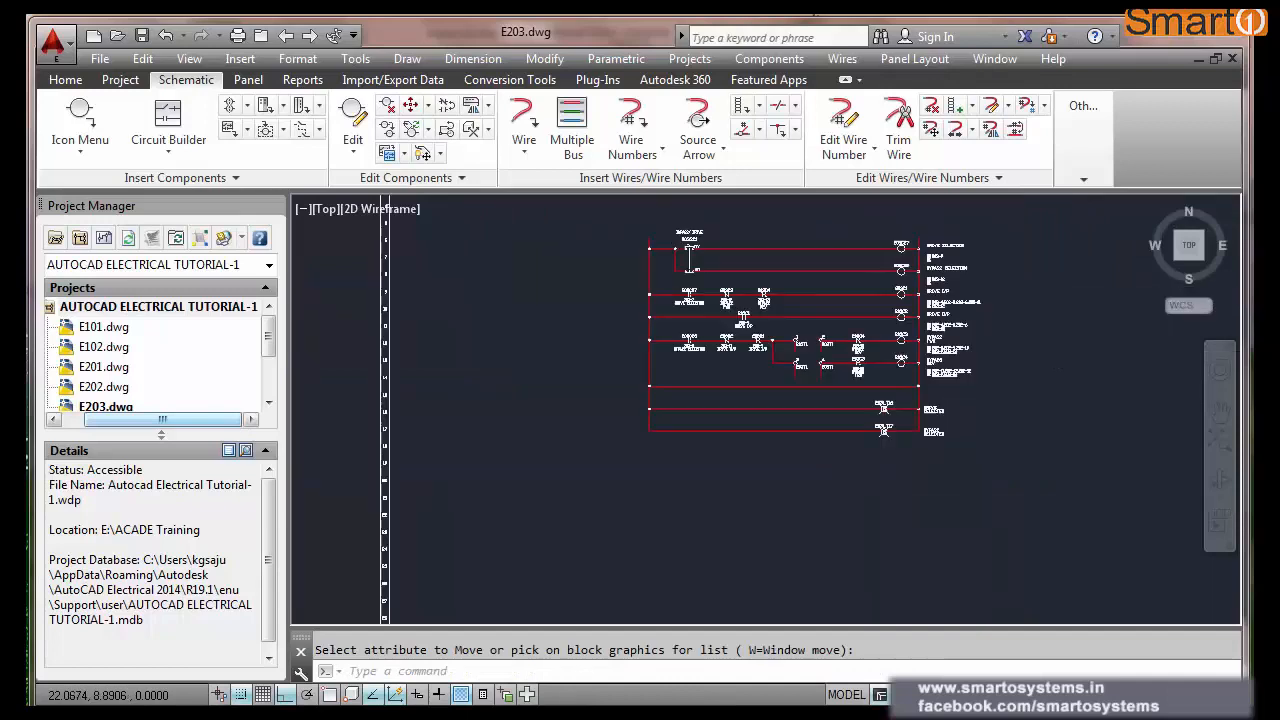
{"action": "scroll", "coordinate": [885, 514], "scroll_direction": "down", "scroll_amount": 1}
{"action": "scroll", "coordinate": [834, 371], "scroll_direction": "up", "scroll_amount": 2}
{"action": "scroll", "coordinate": [1010, 311], "scroll_direction": "up", "scroll_amount": 2}
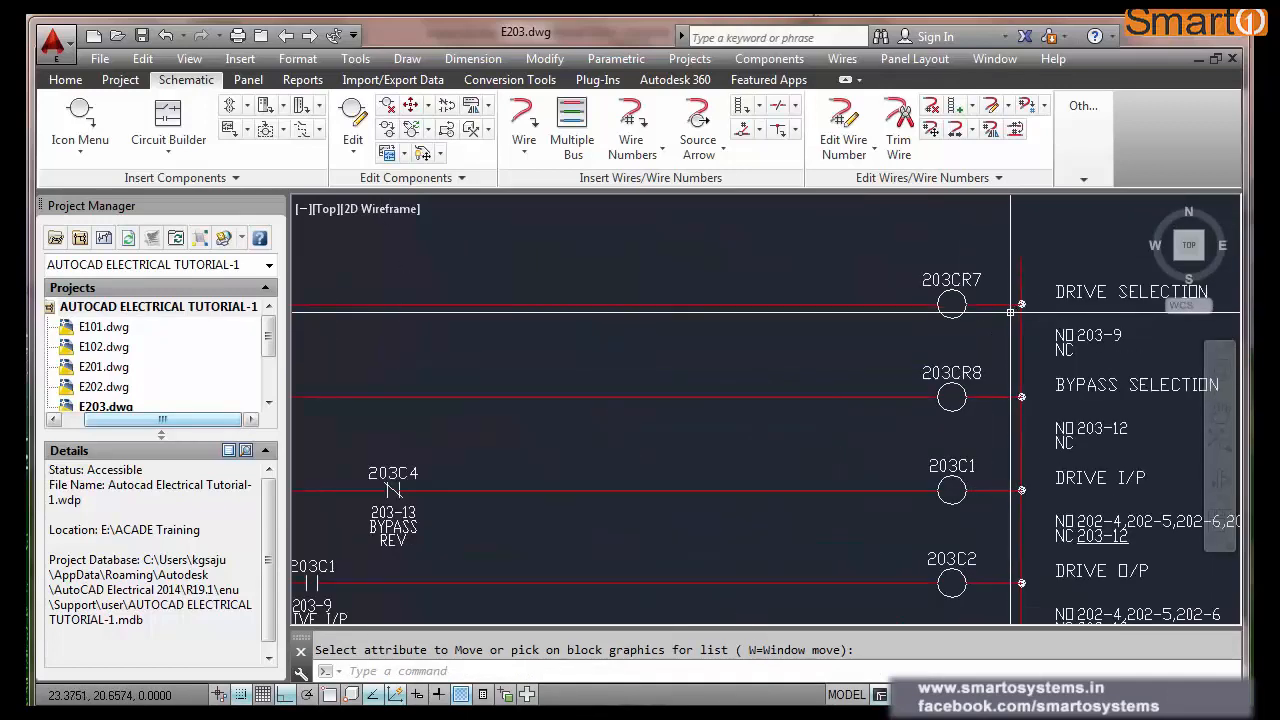
{"action": "scroll", "coordinate": [1010, 311], "scroll_direction": "down", "scroll_amount": 3}
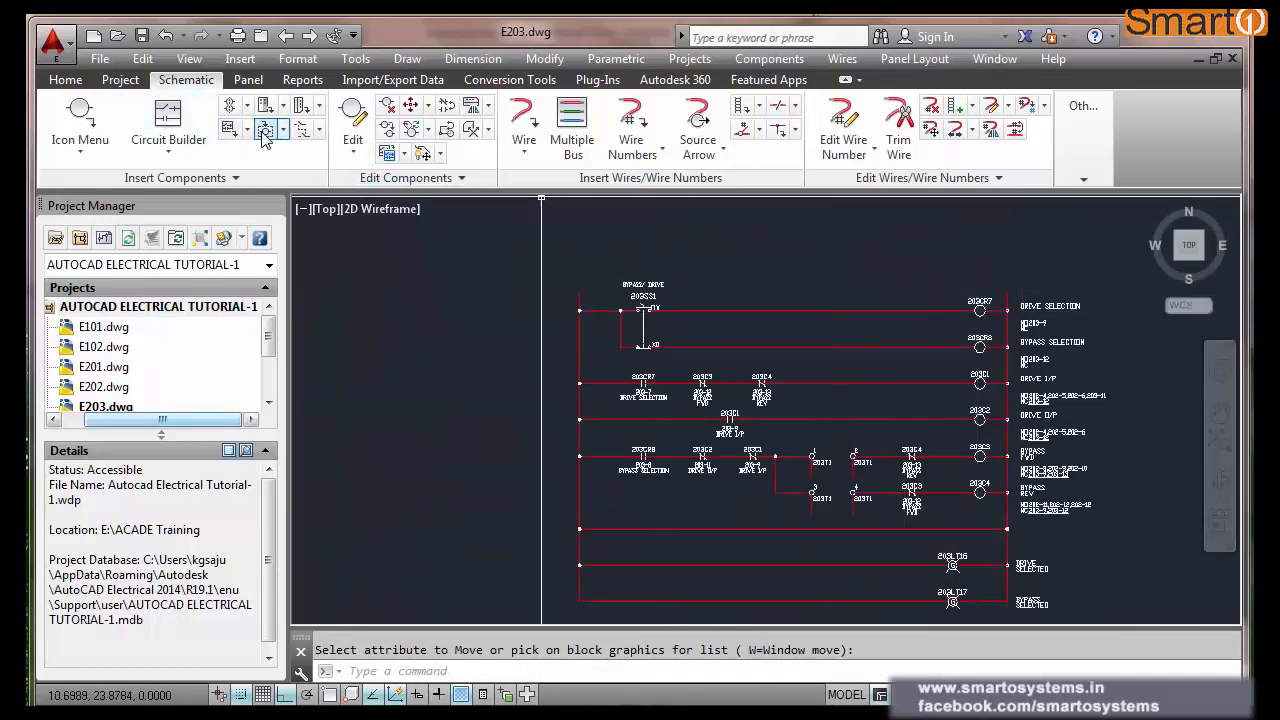
- Copy the 203CR7 DRIVE SELECTION contact onto the 203LT16 rung directly below and link it to parent coil 203CR7
{"action": "type", "text": "A"}
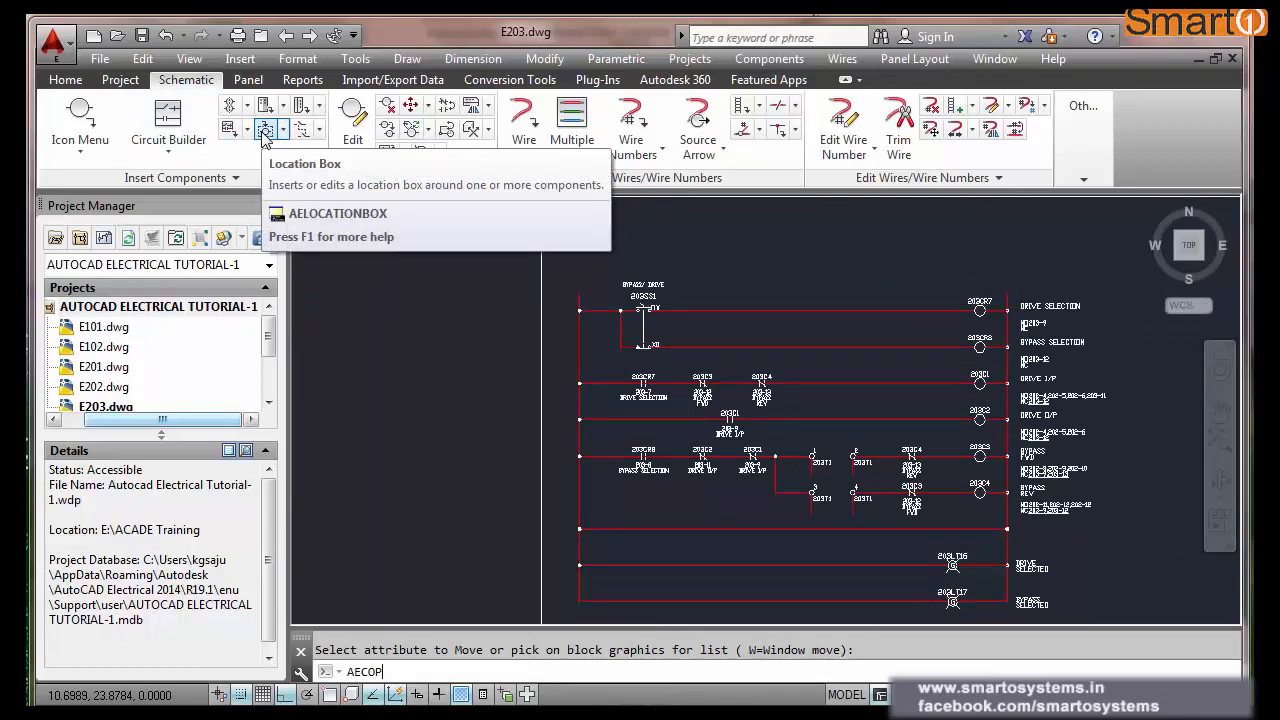
{"action": "type", "text": "ECOP"}
{"action": "key", "text": "Return"}
{"action": "scroll", "coordinate": [742, 502], "scroll_direction": "up", "scroll_amount": 3}
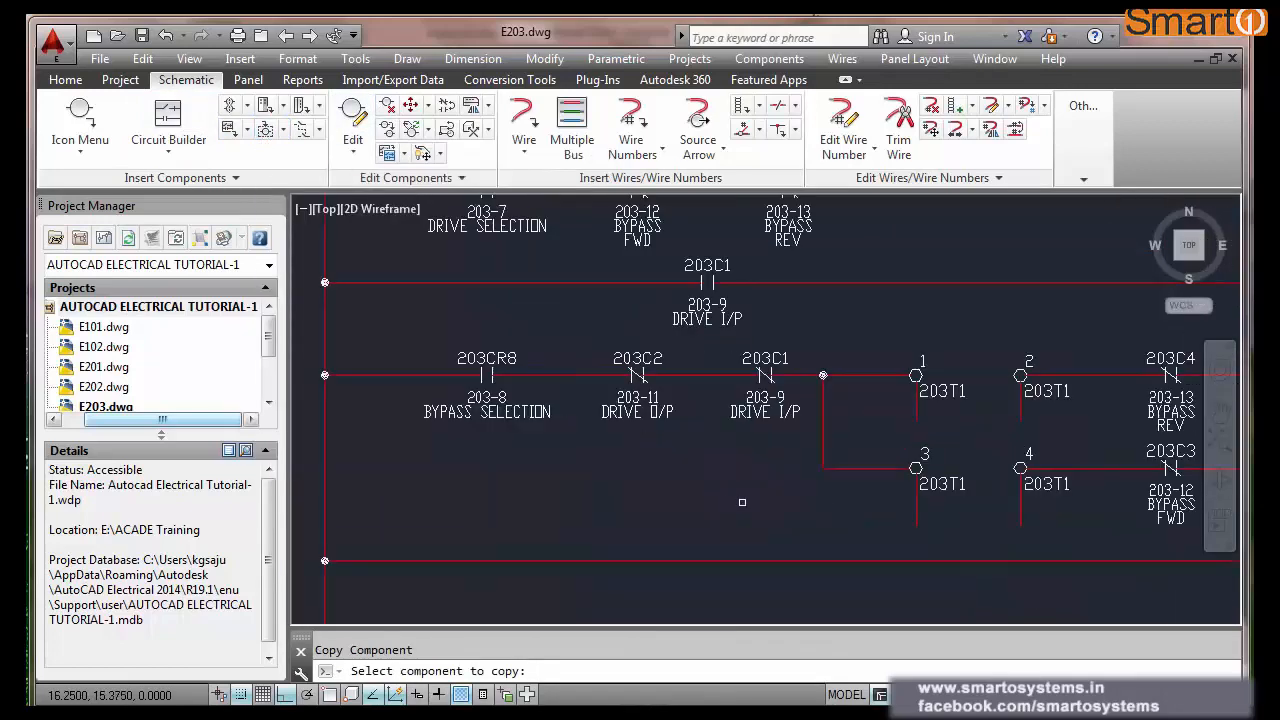
{"action": "scroll", "coordinate": [718, 502], "scroll_direction": "down", "scroll_amount": 2}
{"action": "left_click", "coordinate": [576, 300]}
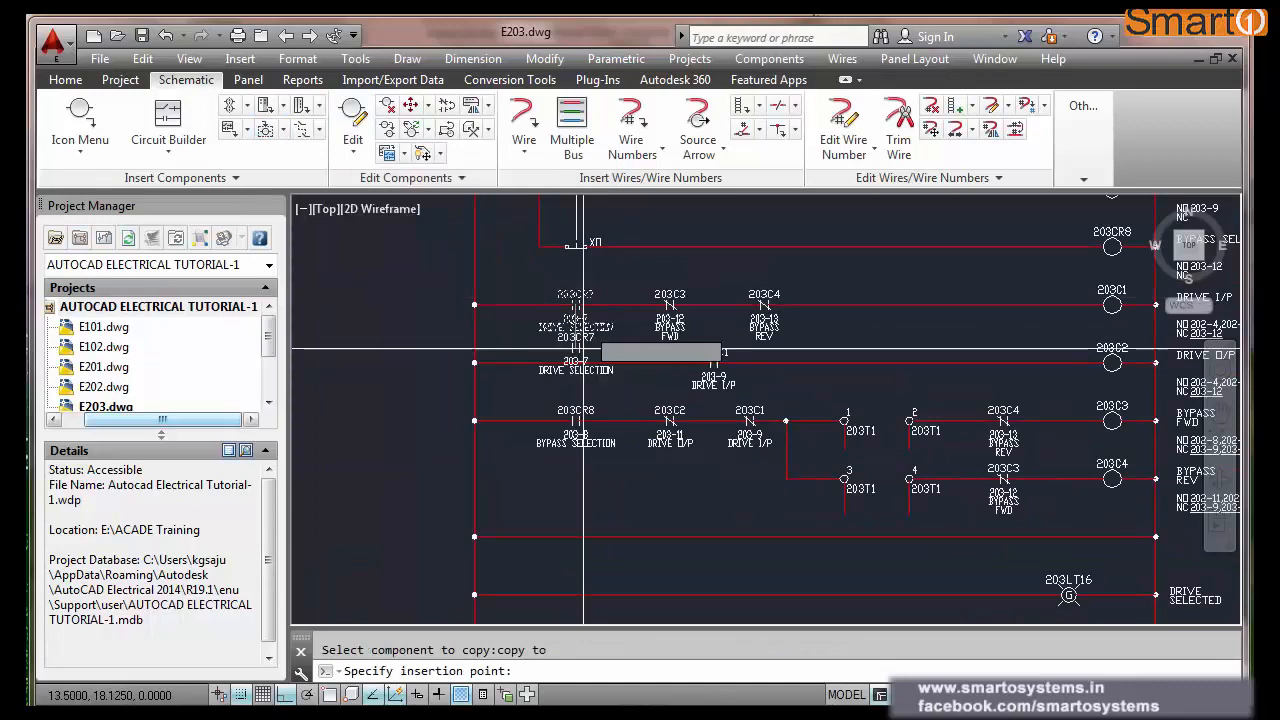
{"action": "scroll", "coordinate": [591, 440], "scroll_direction": "down", "scroll_amount": 2}
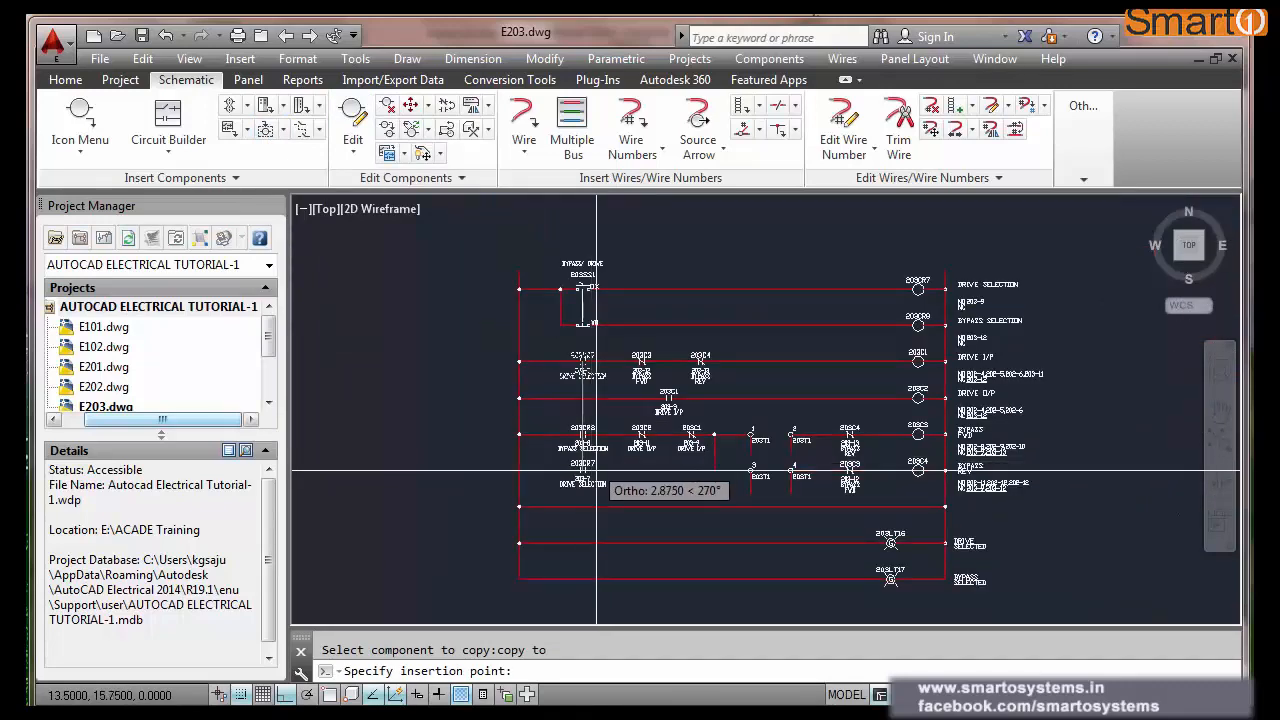
{"action": "left_click", "coordinate": [591, 540]}
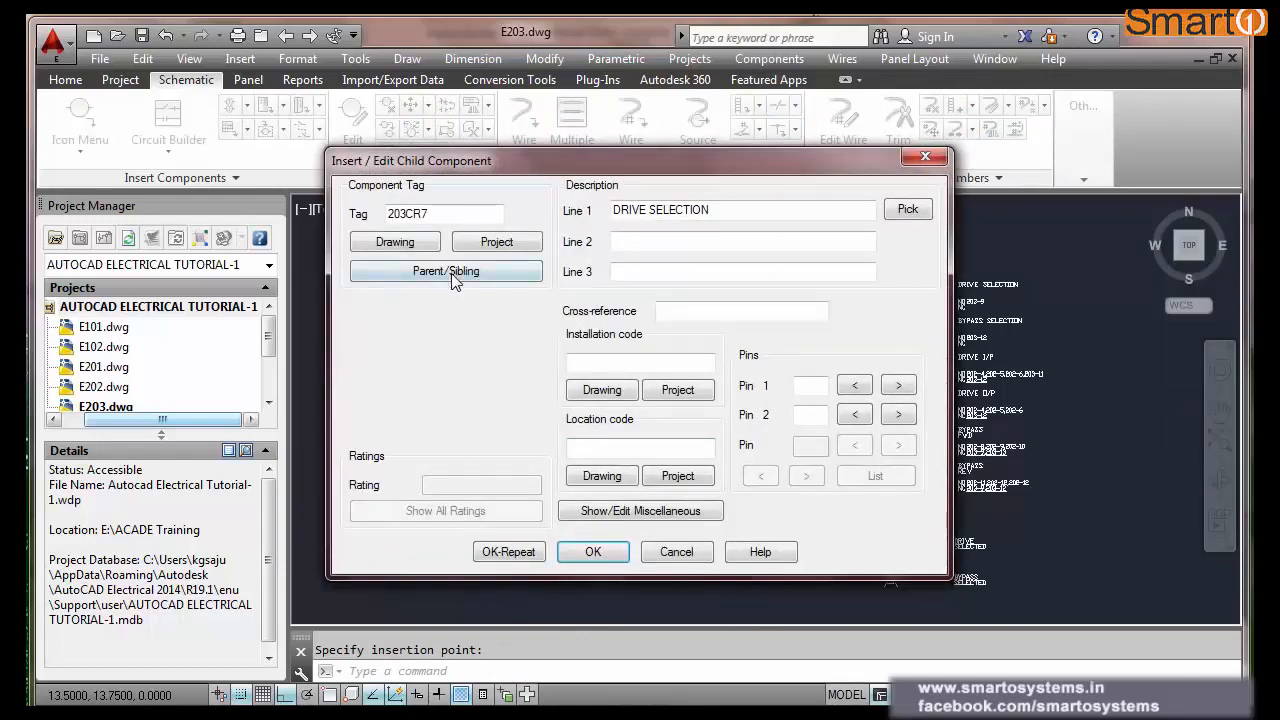
{"action": "left_click", "coordinate": [453, 274]}
{"action": "left_click", "coordinate": [913, 287]}
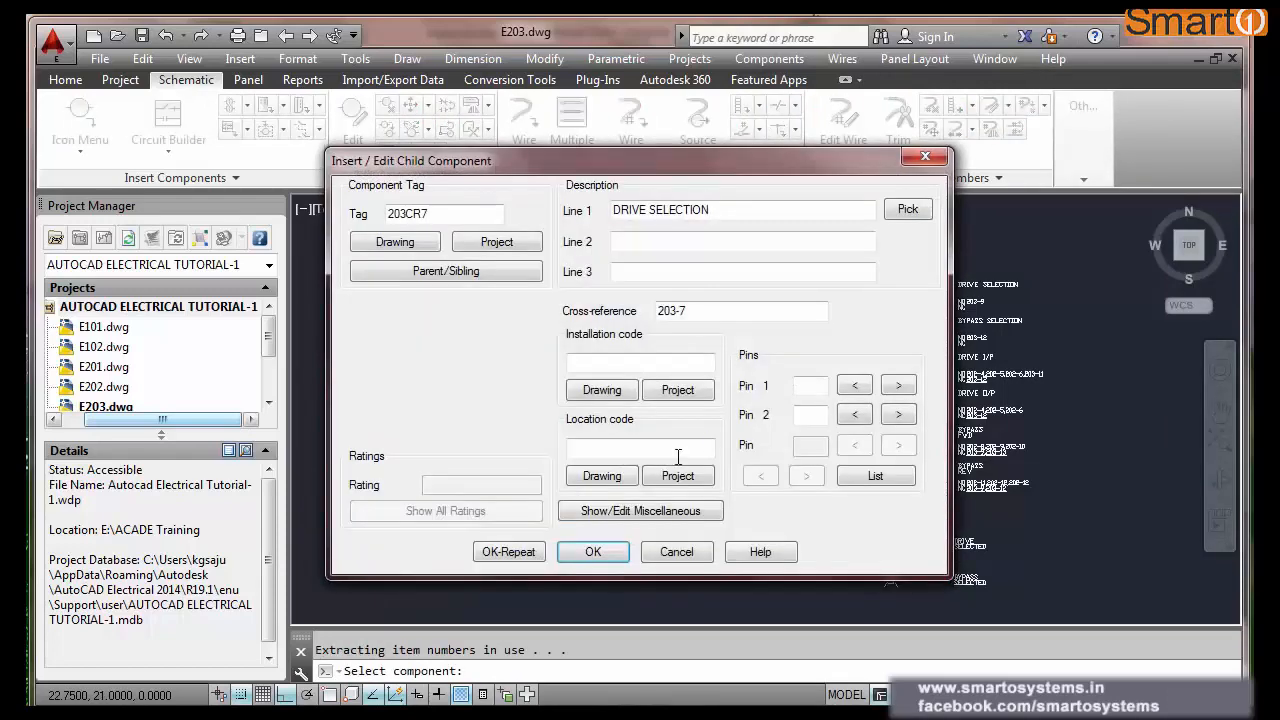
{"action": "left_click", "coordinate": [536, 552]}
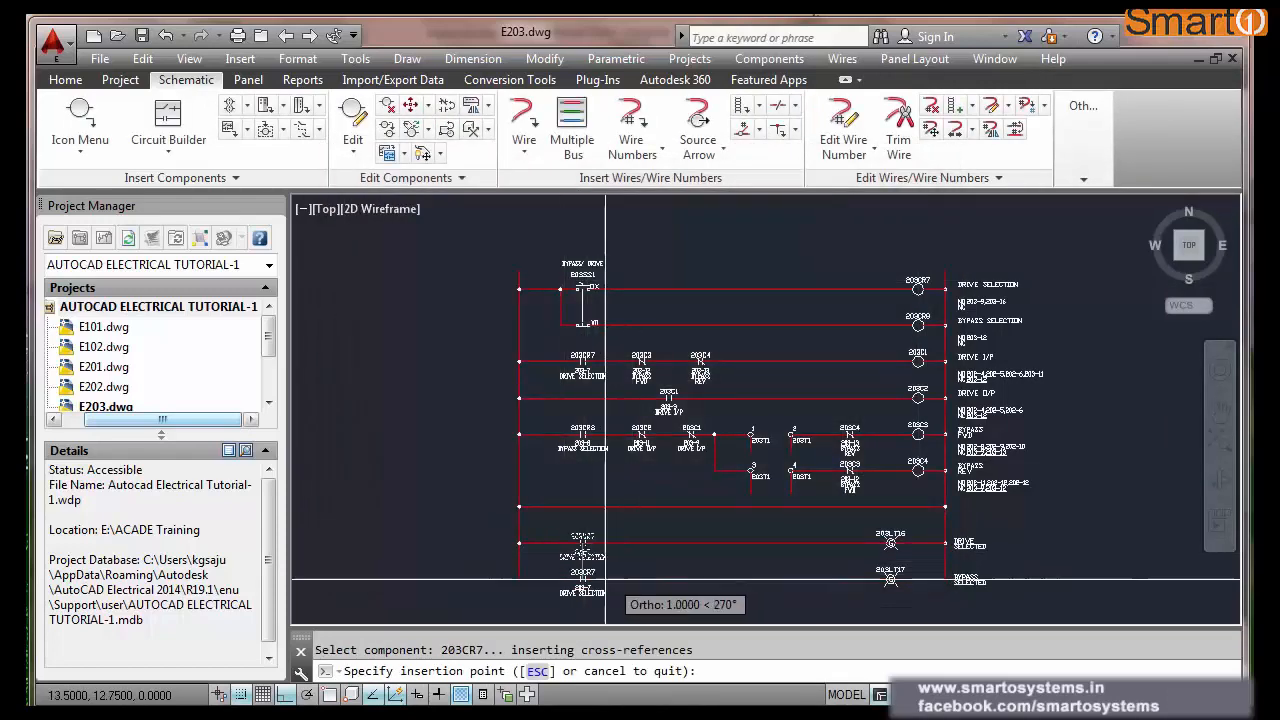
- Place another copy of the contact on the 203LT17 rung and link it to parent coil 203CR8
{"action": "left_click", "coordinate": [597, 583]}
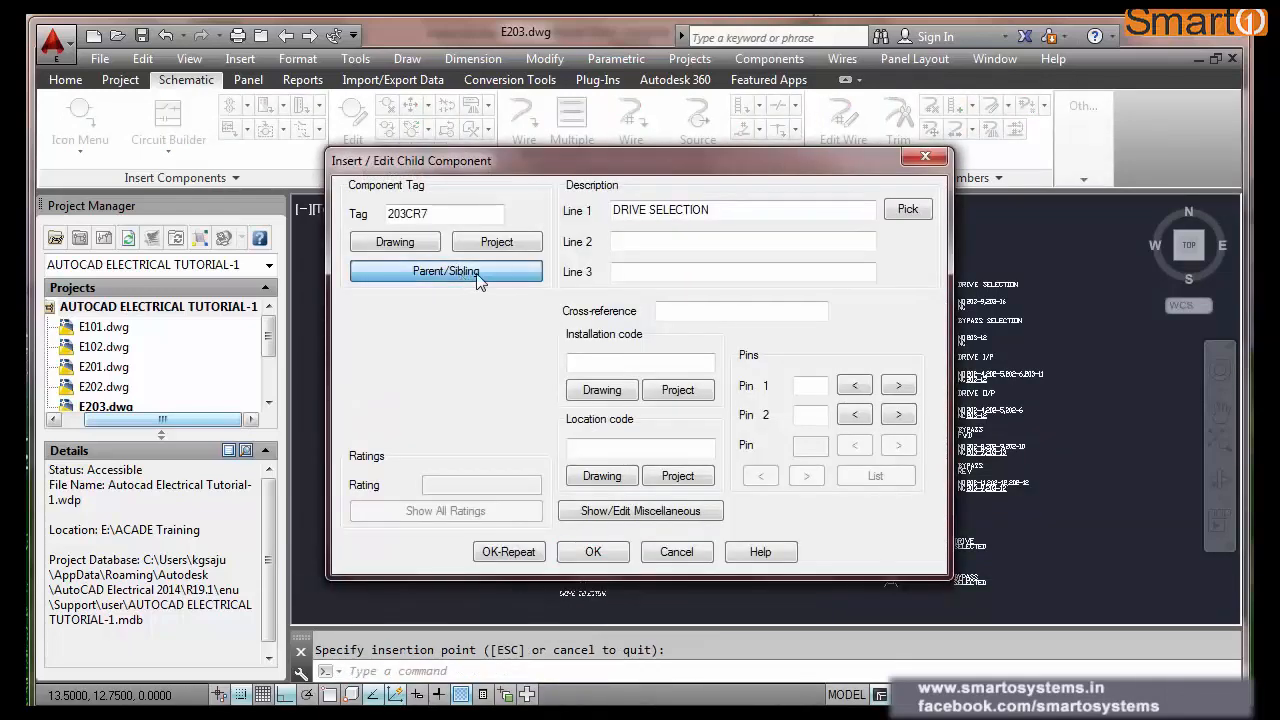
{"action": "left_click", "coordinate": [423, 274]}
{"action": "scroll", "coordinate": [925, 318], "scroll_direction": "up", "scroll_amount": 2}
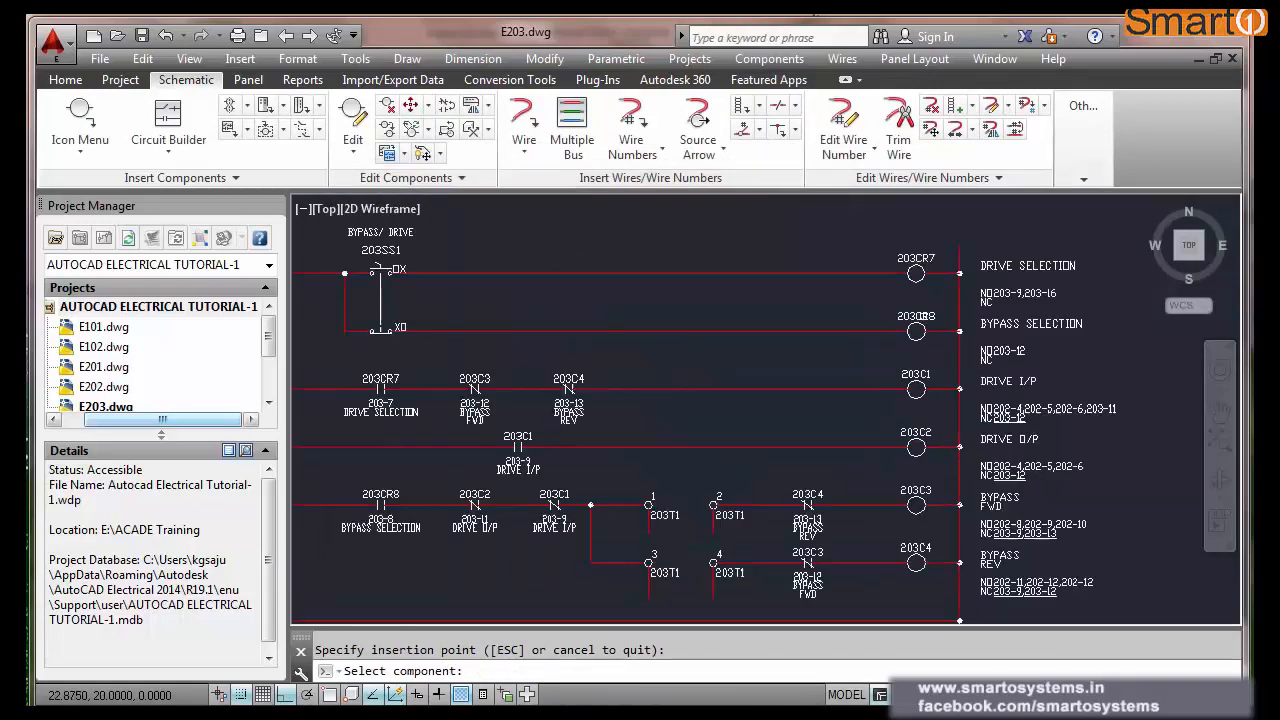
{"action": "left_click", "coordinate": [918, 326]}
{"action": "left_click", "coordinate": [594, 551]}
- Stretch the upper end of the left ladder rail straight up, well above the BYPASS/DRIVE selector switch label
{"action": "scroll", "coordinate": [735, 354], "scroll_direction": "down", "scroll_amount": 5}
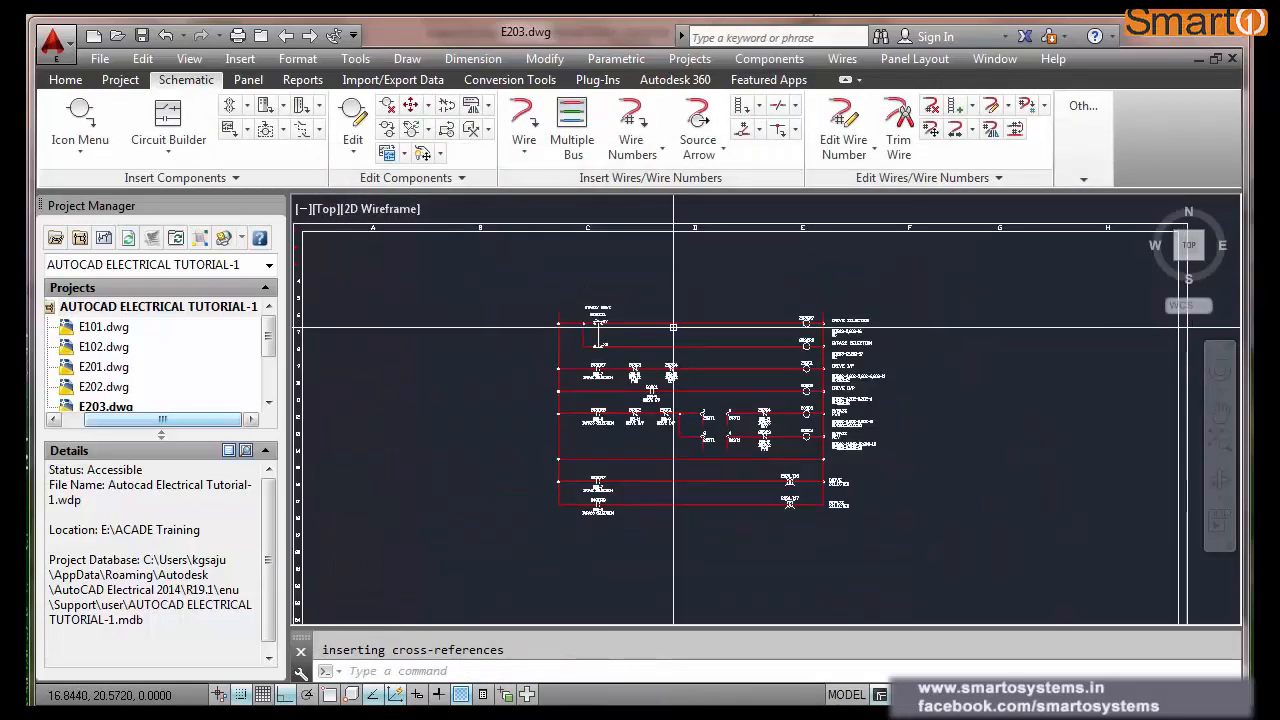
{"action": "scroll", "coordinate": [628, 388], "scroll_direction": "up", "scroll_amount": 4}
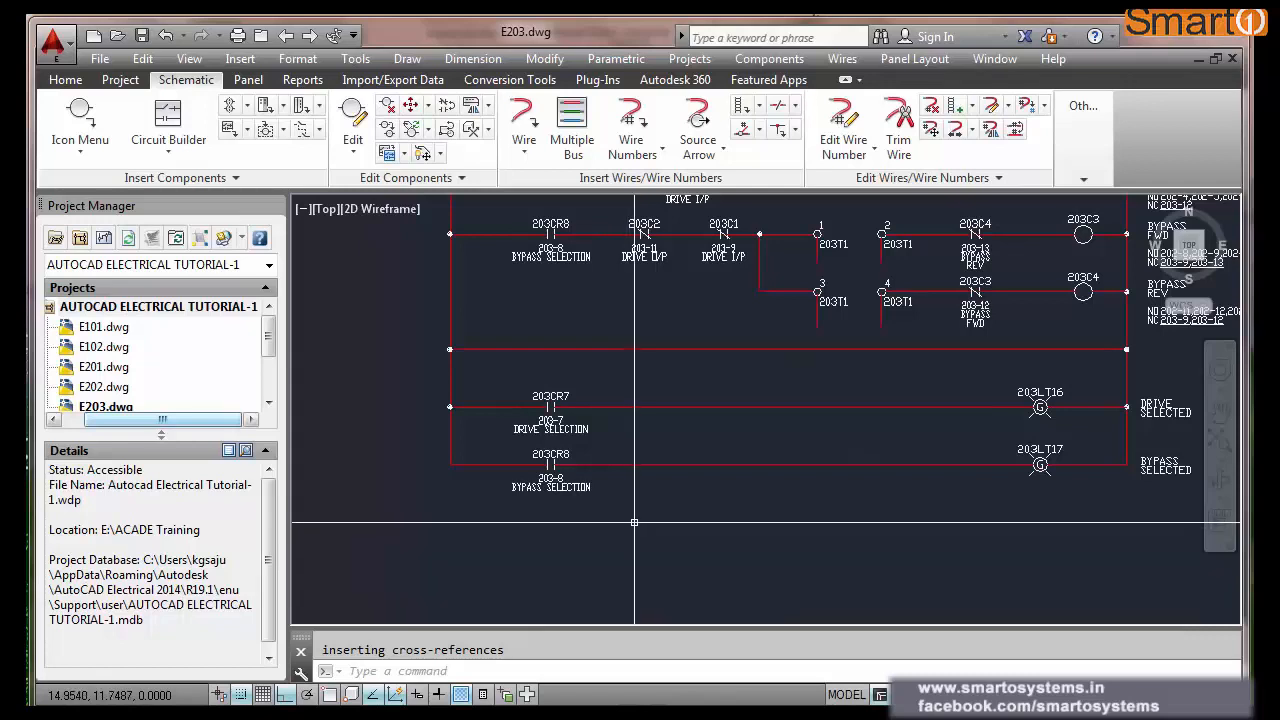
{"action": "scroll", "coordinate": [633, 386], "scroll_direction": "down", "scroll_amount": 4}
{"action": "scroll", "coordinate": [588, 310], "scroll_direction": "up", "scroll_amount": 2}
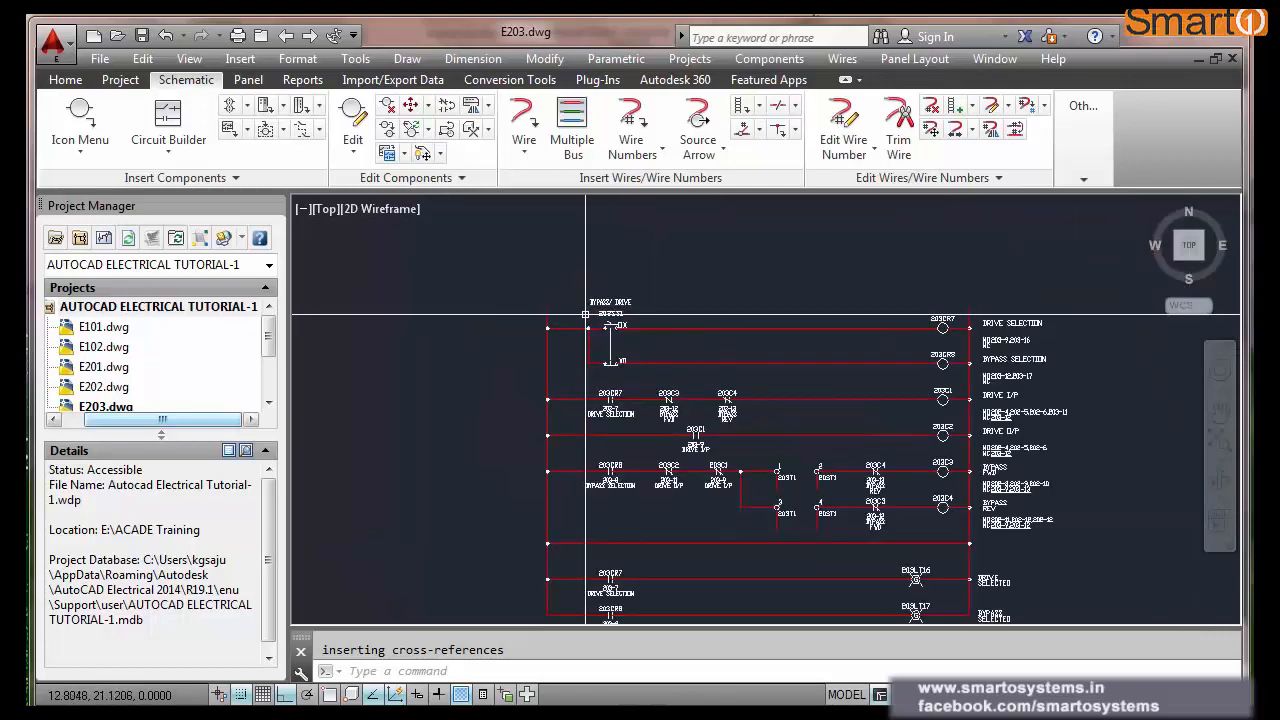
{"action": "type", "text": "ST"}
{"action": "key", "text": "Return"}
{"action": "left_click", "coordinate": [566, 319]}
{"action": "left_click", "coordinate": [539, 309]}
{"action": "key", "text": "Return"}
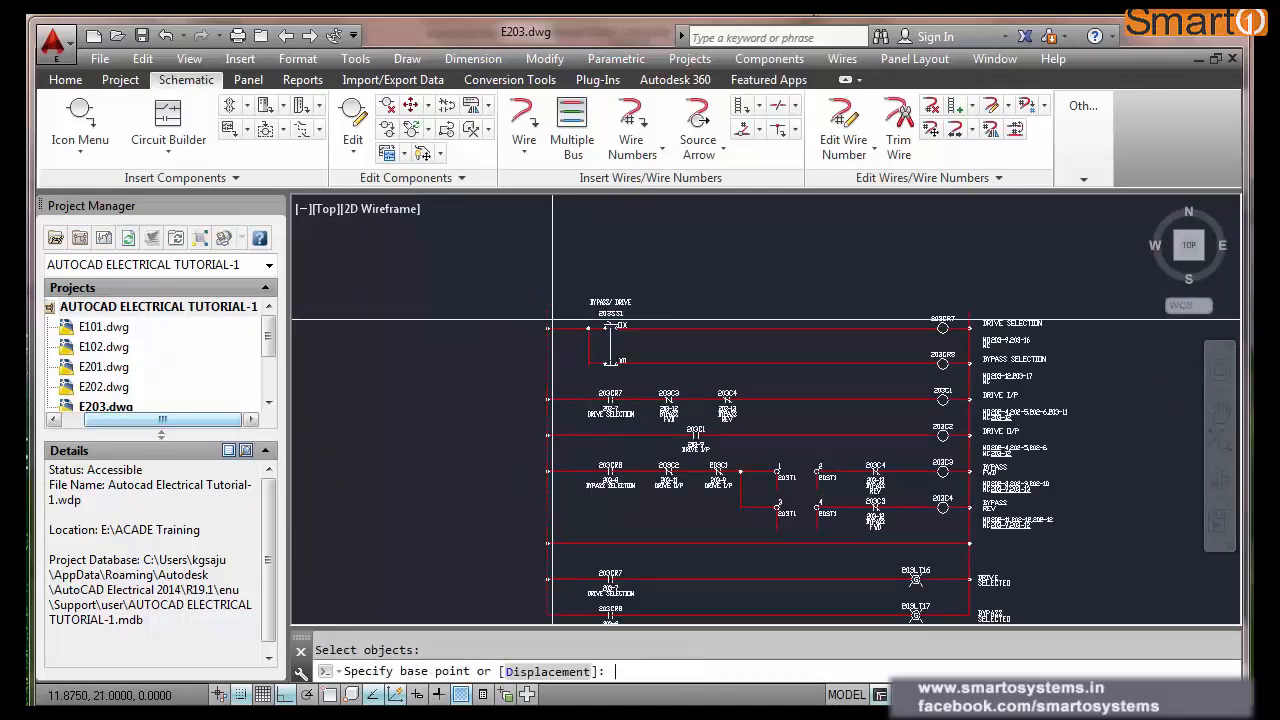
{"action": "left_click", "coordinate": [556, 310]}
{"action": "left_click", "coordinate": [556, 257]}
{"action": "key", "text": "Return"}
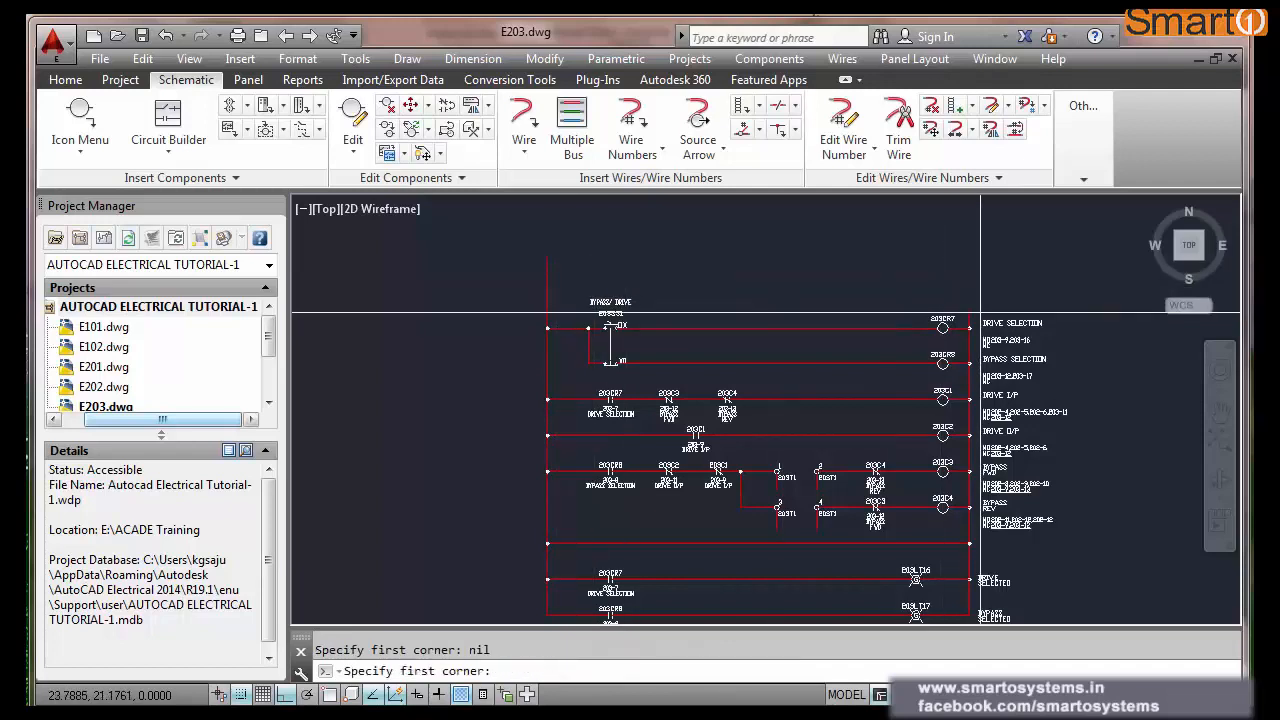
- Stretch the upper end of the right ladder rail up about 1.5 units to match the left rail
{"action": "left_click", "coordinate": [981, 313]}
{"action": "left_click", "coordinate": [957, 299]}
{"action": "key", "text": "Return"}
{"action": "left_click", "coordinate": [972, 316]}
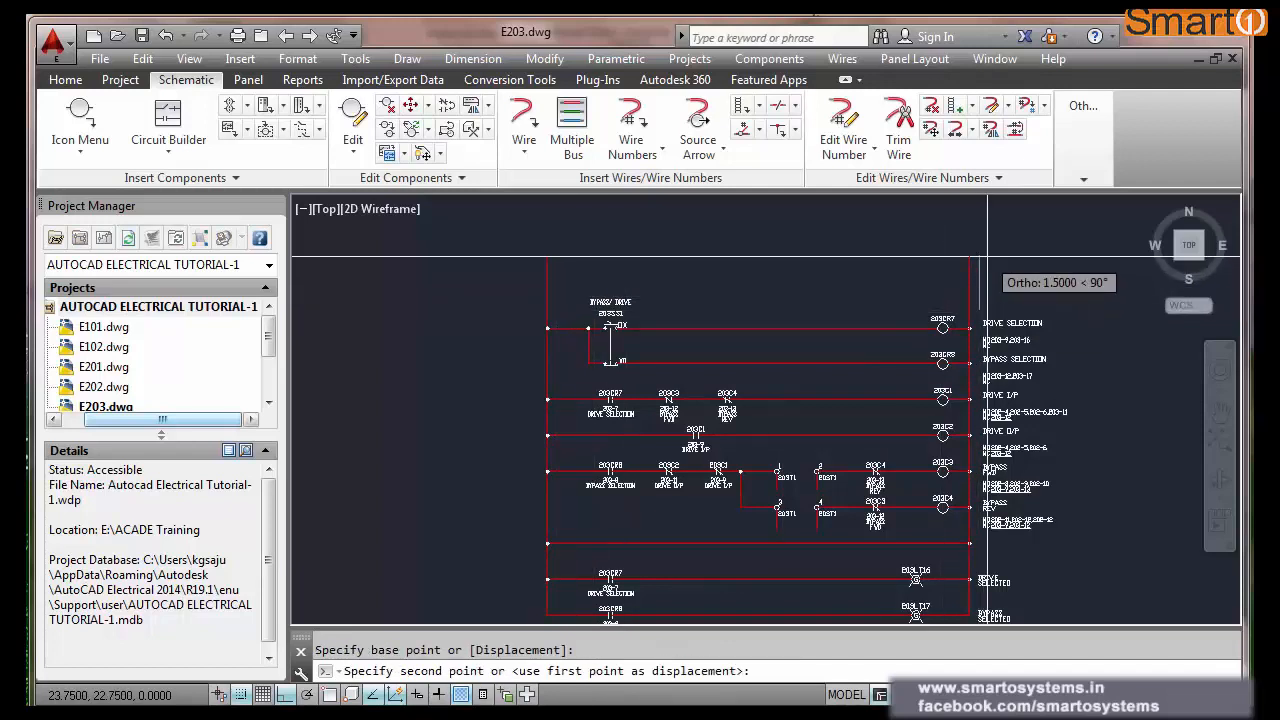
{"action": "key", "text": "Escape"}
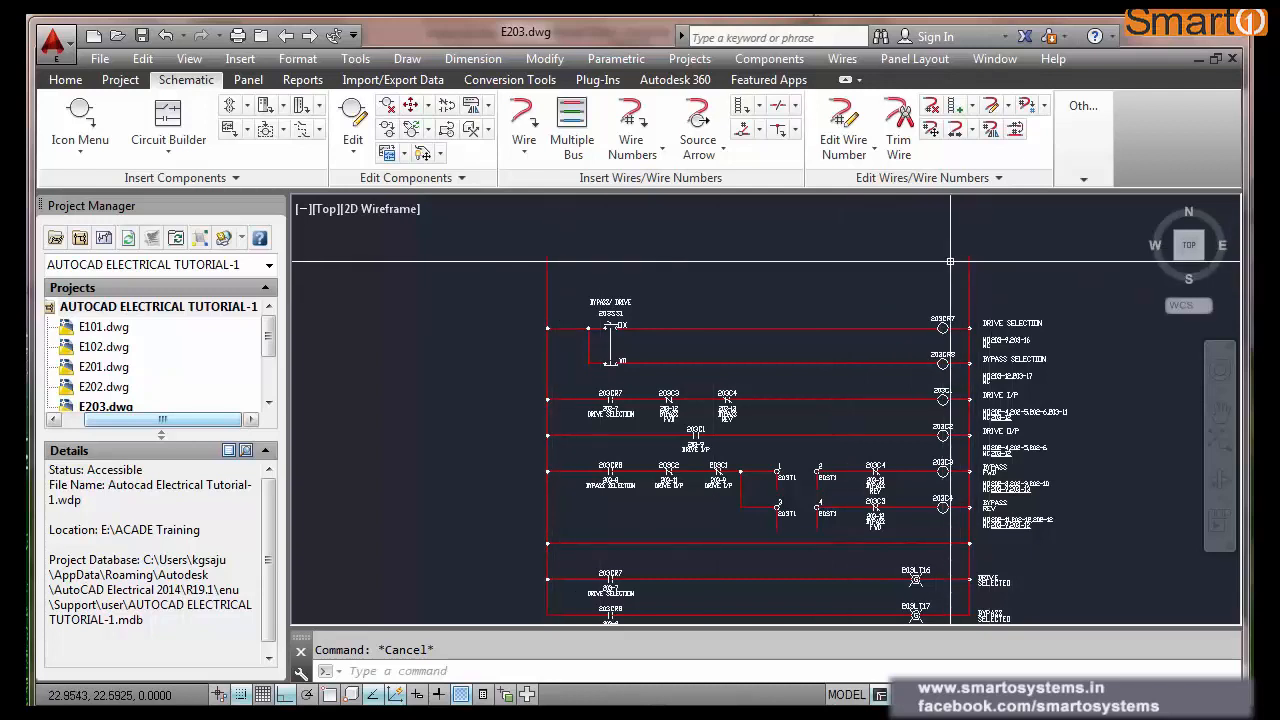
- Fit the whole sheet in view and save drawing E203
{"action": "type", "text": "ZE"}
{"action": "key", "text": "Return"}
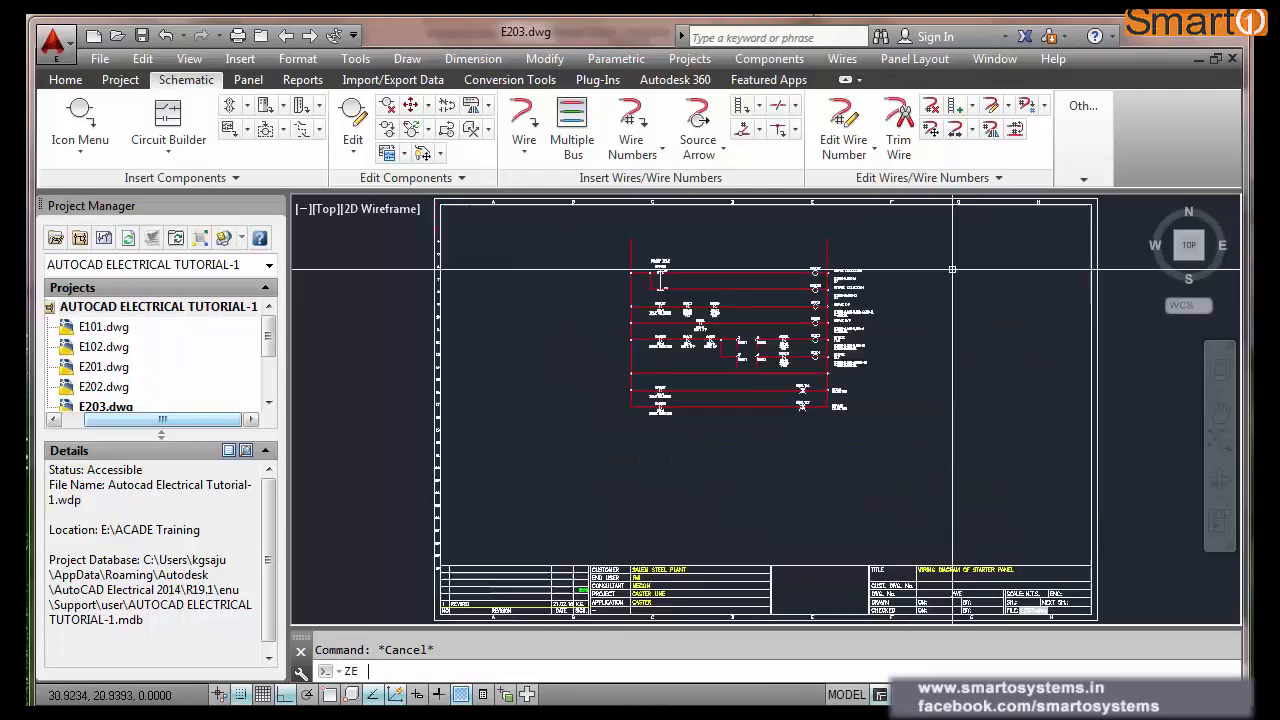
{"action": "key", "text": "ctrl+s"}
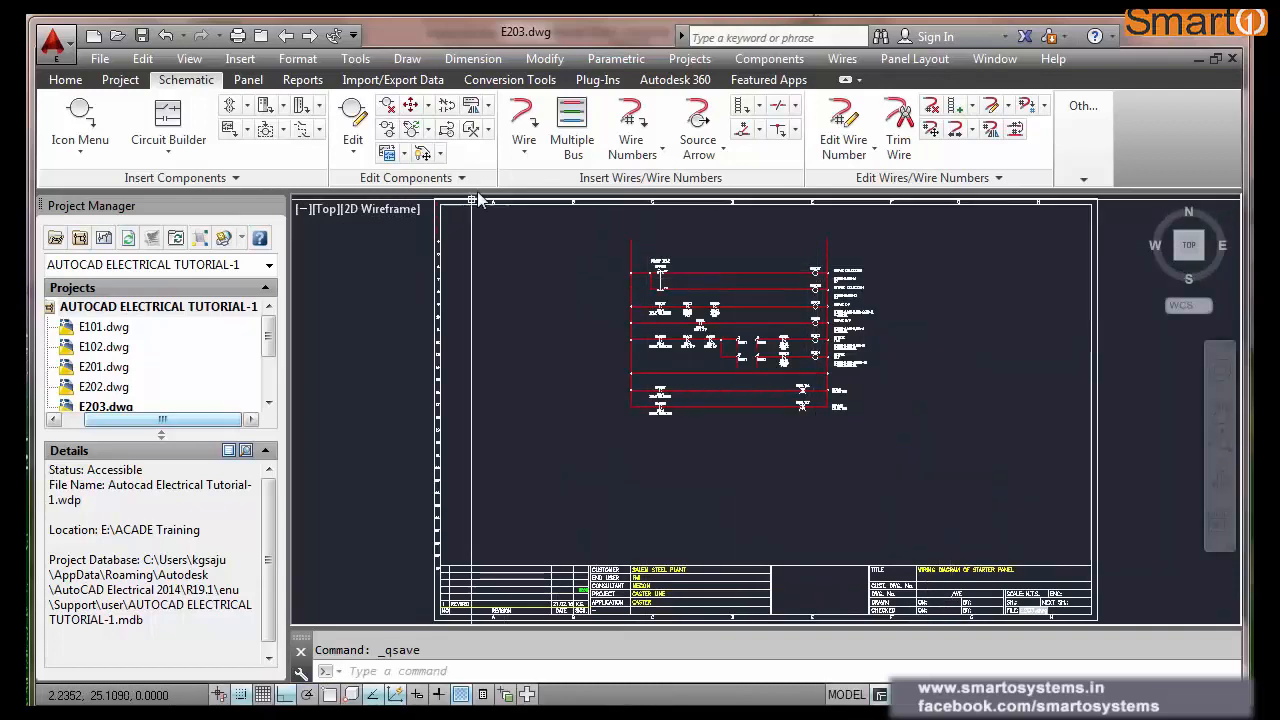
- Examine the NO and NC contact cross-references beside the relay and contactor coils, particularly those of 203C1
{"action": "scroll", "coordinate": [860, 288], "scroll_direction": "up", "scroll_amount": 5}
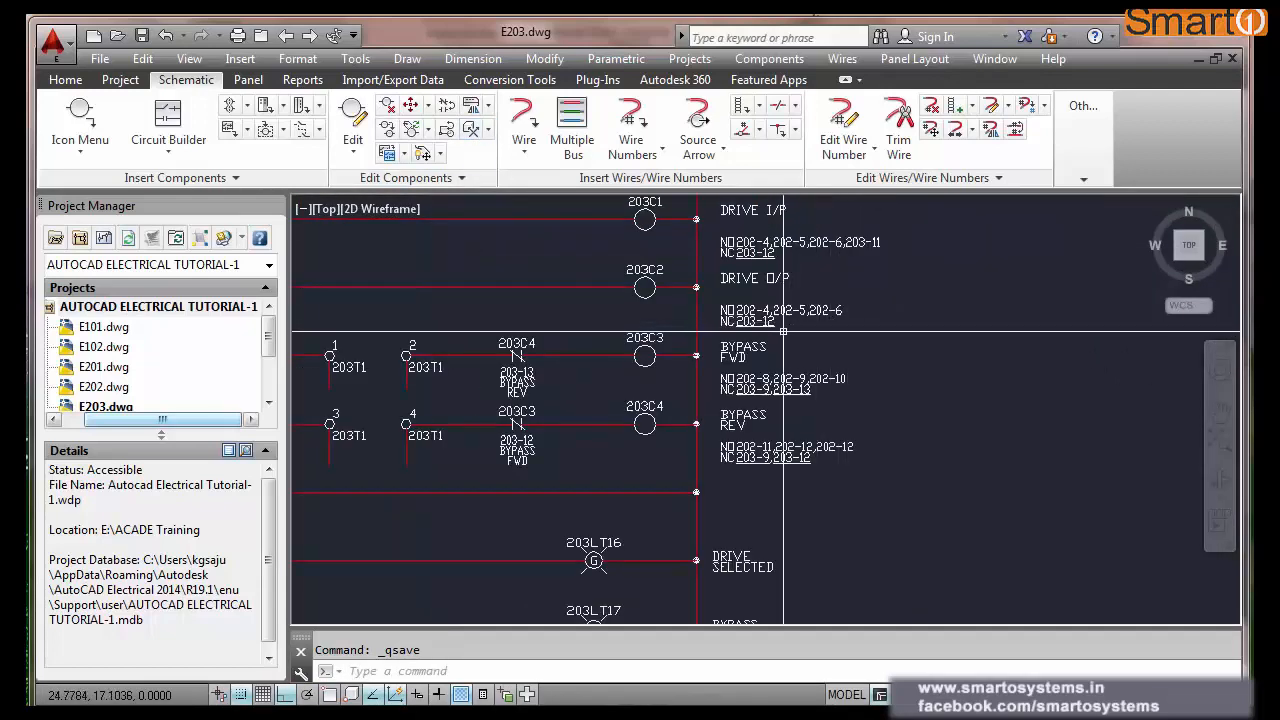
{"action": "scroll", "coordinate": [745, 255], "scroll_direction": "up", "scroll_amount": 4}
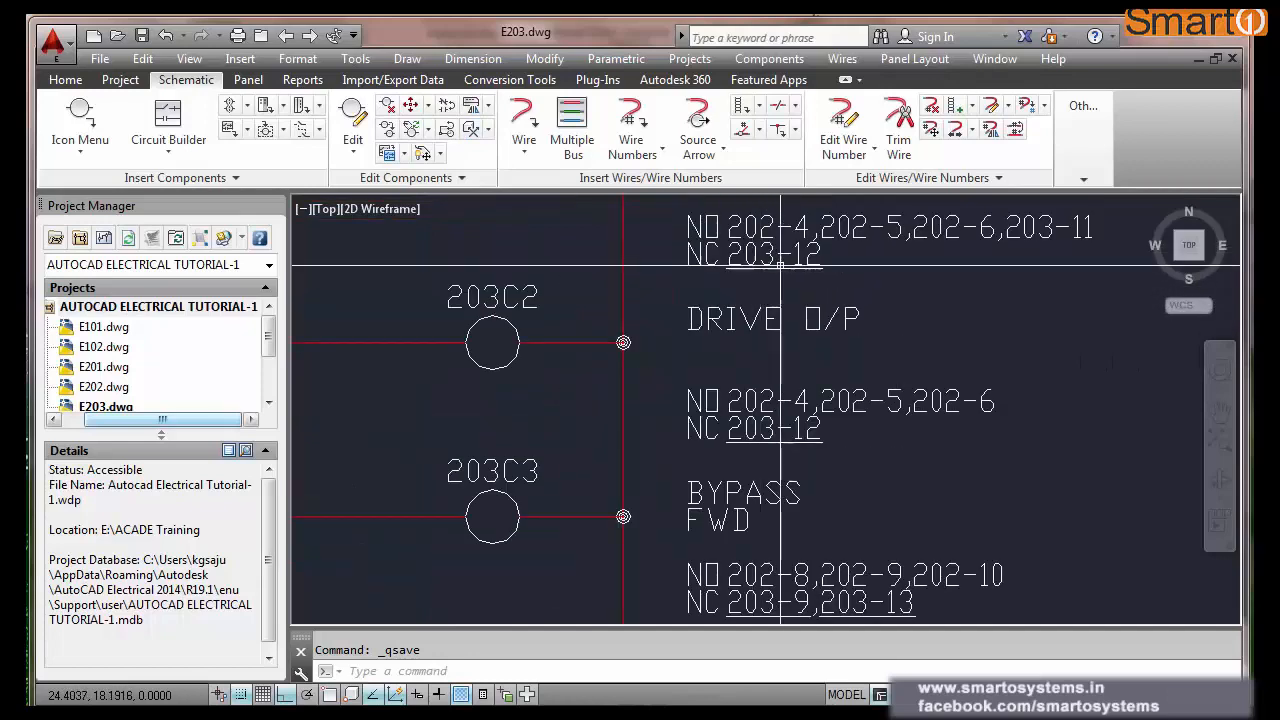
{"action": "scroll", "coordinate": [860, 596], "scroll_direction": "down", "scroll_amount": 3}
{"action": "scroll", "coordinate": [795, 440], "scroll_direction": "up", "scroll_amount": 3}
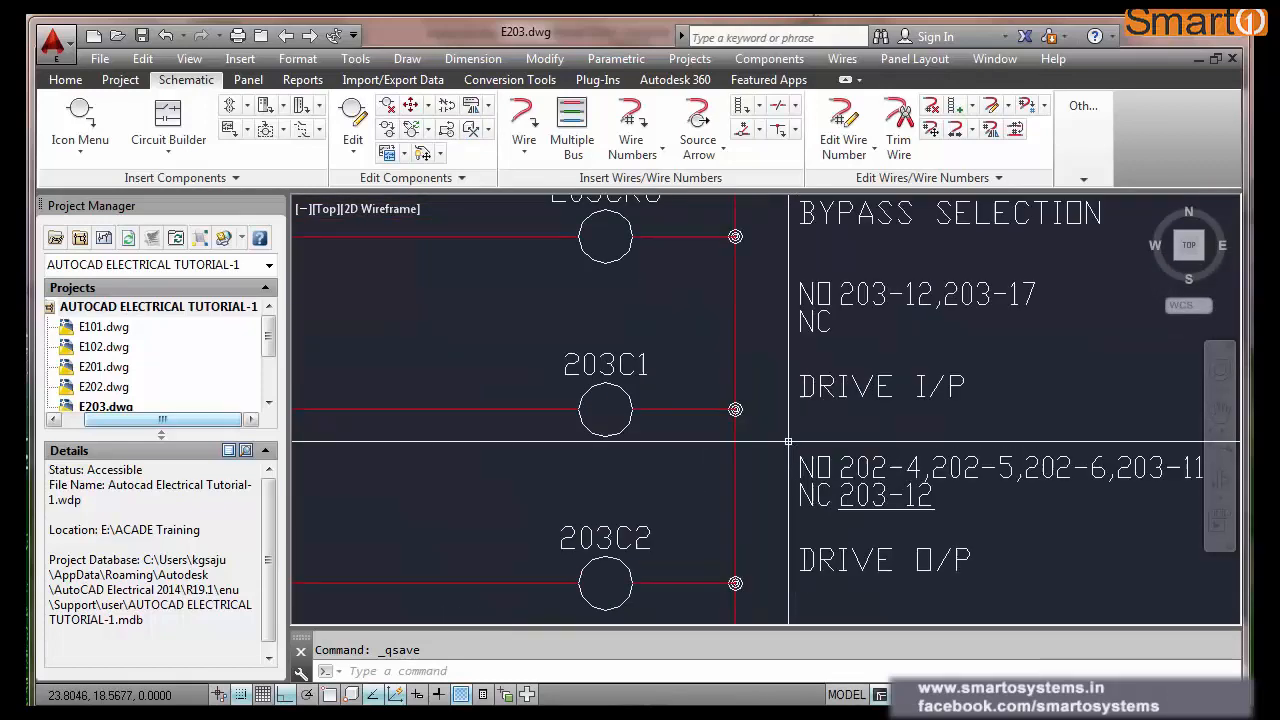
{"action": "scroll", "coordinate": [804, 447], "scroll_direction": "down", "scroll_amount": 3}
{"action": "scroll", "coordinate": [889, 472], "scroll_direction": "up", "scroll_amount": 3}
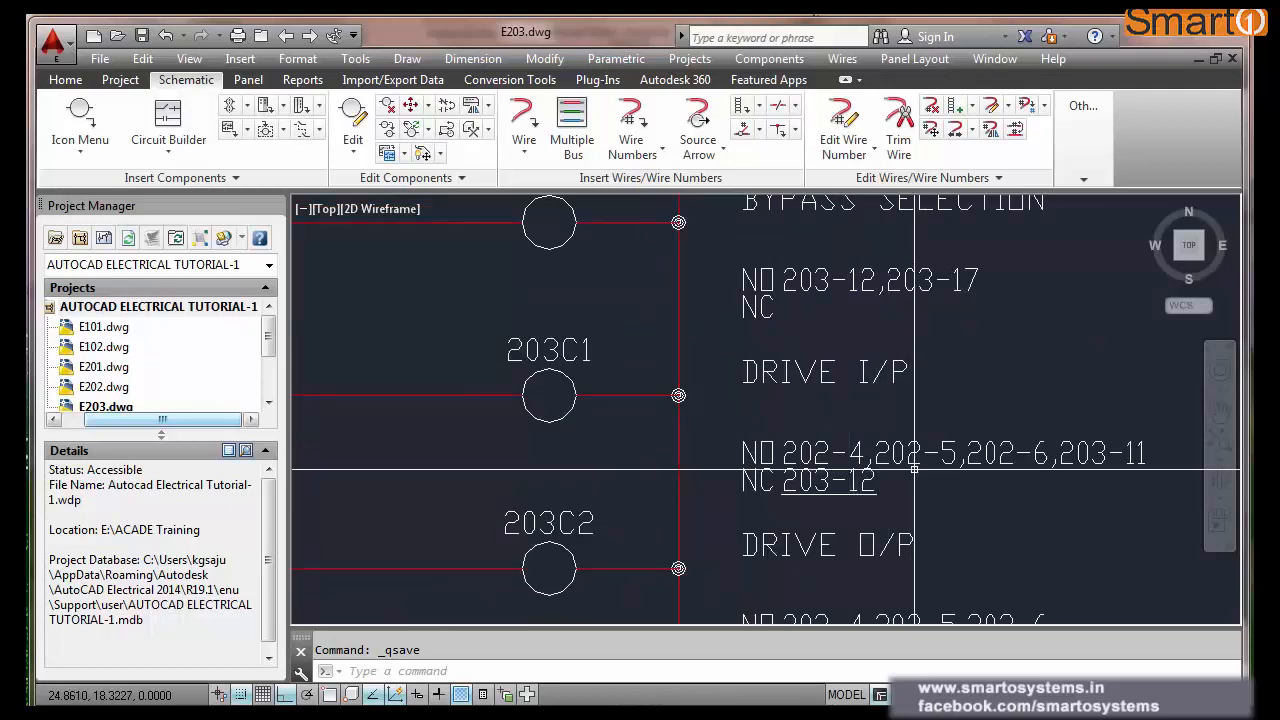
{"action": "scroll", "coordinate": [845, 463], "scroll_direction": "up", "scroll_amount": 2}
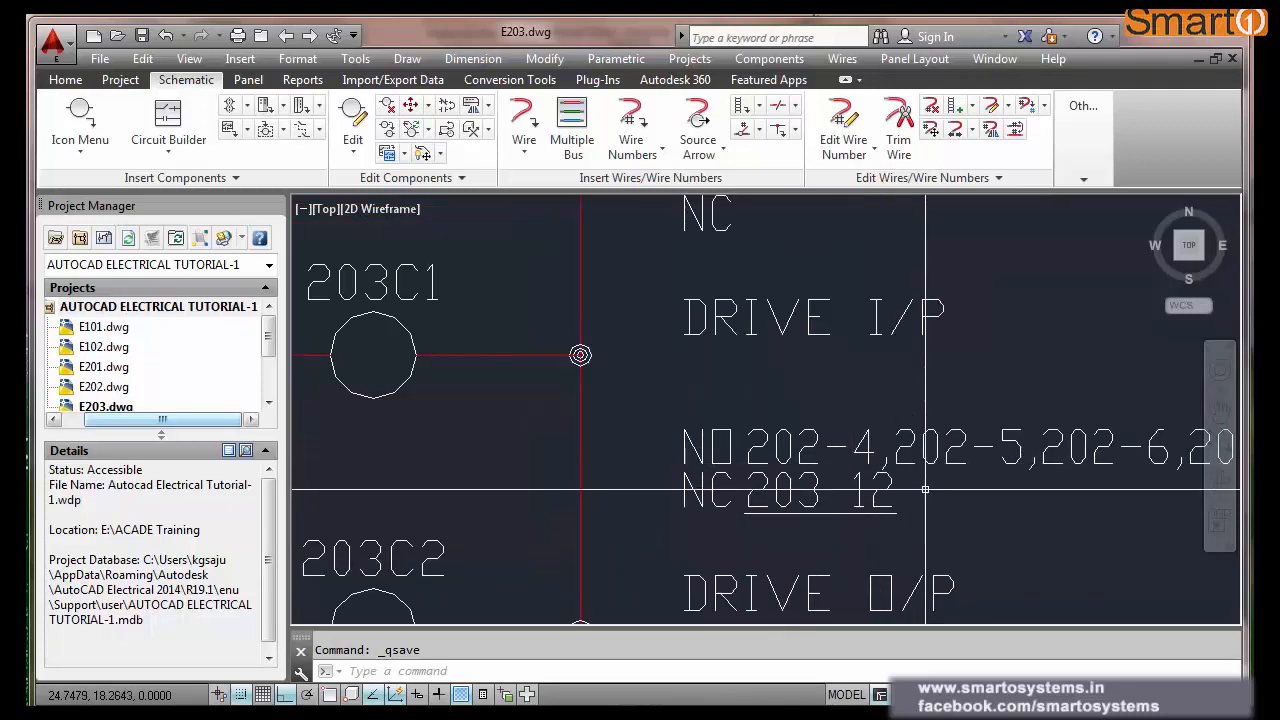
{"action": "scroll", "coordinate": [890, 493], "scroll_direction": "up", "scroll_amount": 1}
{"action": "type", "text": "p"}
{"action": "key", "text": "Return"}
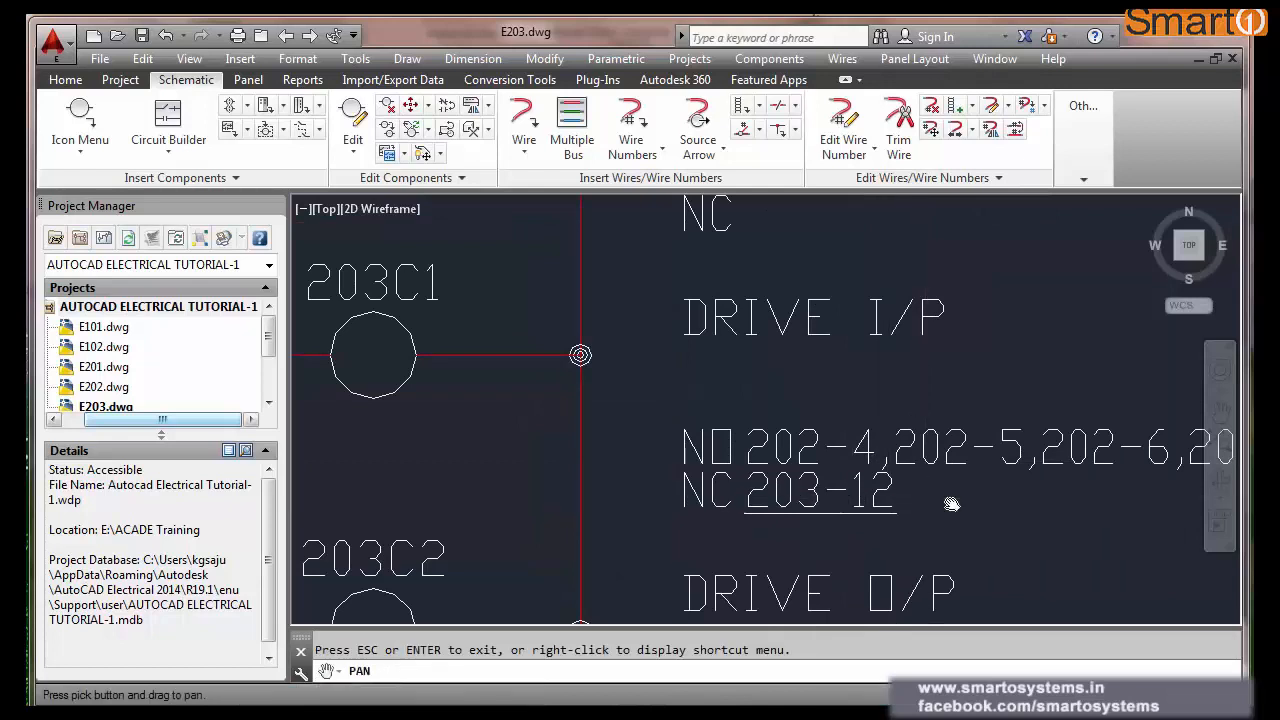
{"action": "left_click_drag", "start_coordinate": [877, 503], "coordinate": [715, 455]}
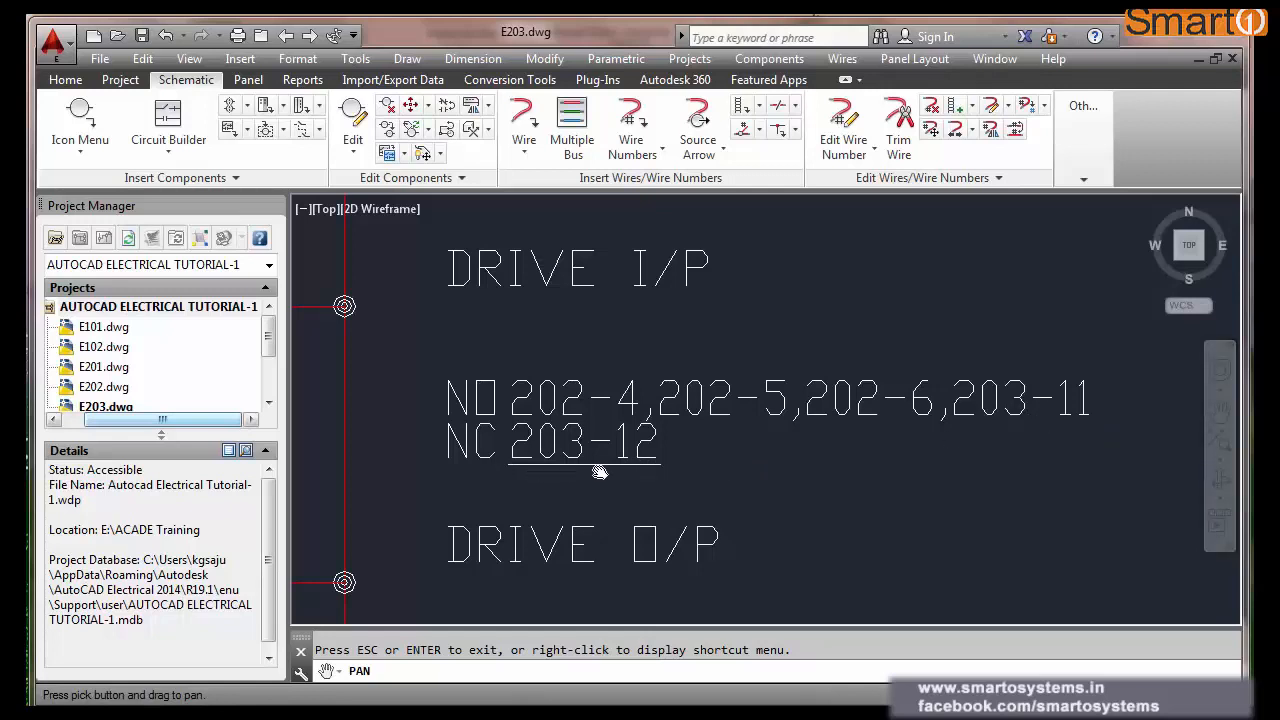
{"action": "scroll", "coordinate": [612, 470], "scroll_direction": "down", "scroll_amount": 8}
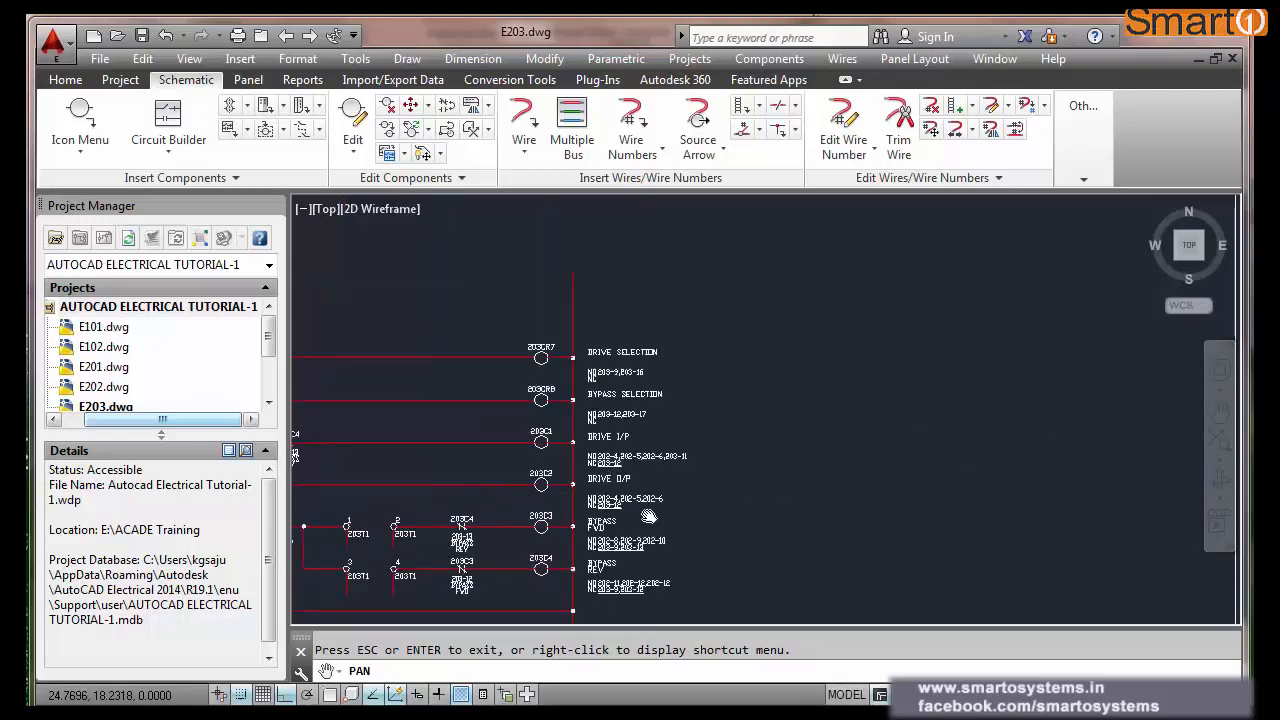
{"action": "scroll", "coordinate": [648, 515], "scroll_direction": "down", "scroll_amount": 5}
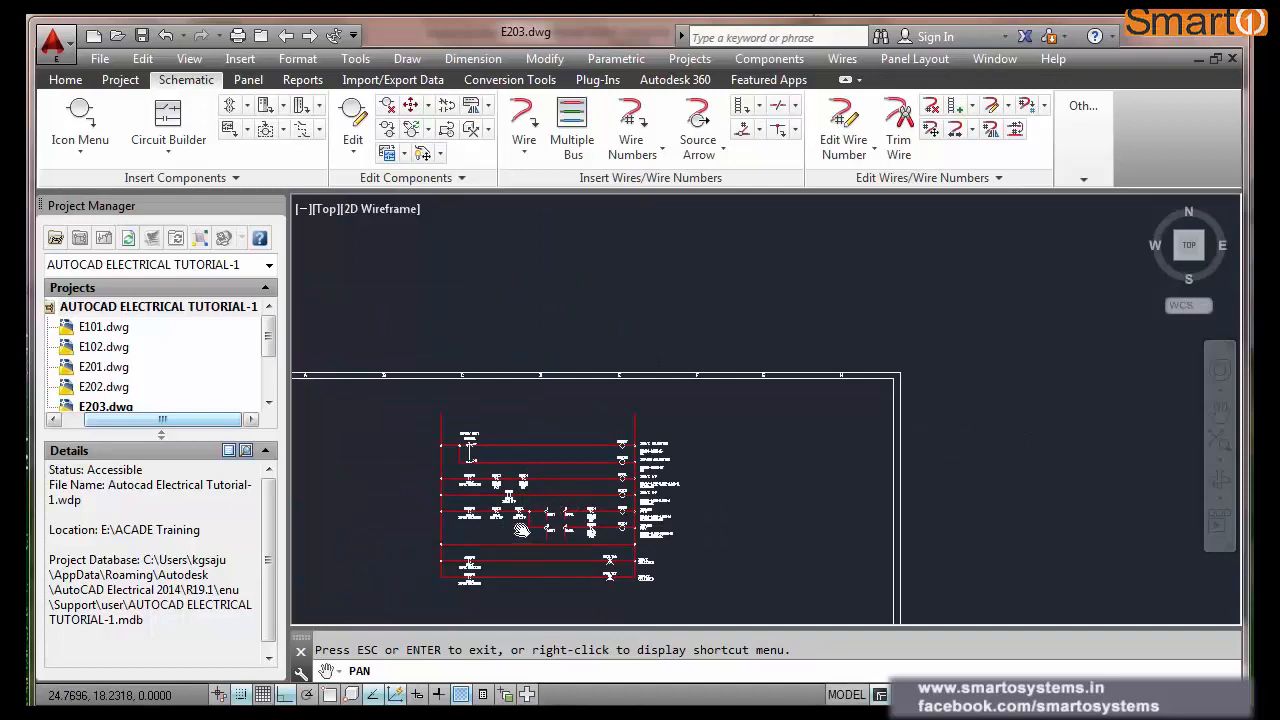
- Insert a relay coil in the empty area below and to the right of the ladder
{"action": "key", "text": "Escape"}
{"action": "type", "text": "Z"}
{"action": "key", "text": "Return"}
{"action": "type", "text": "e"}
{"action": "key", "text": "Return"}
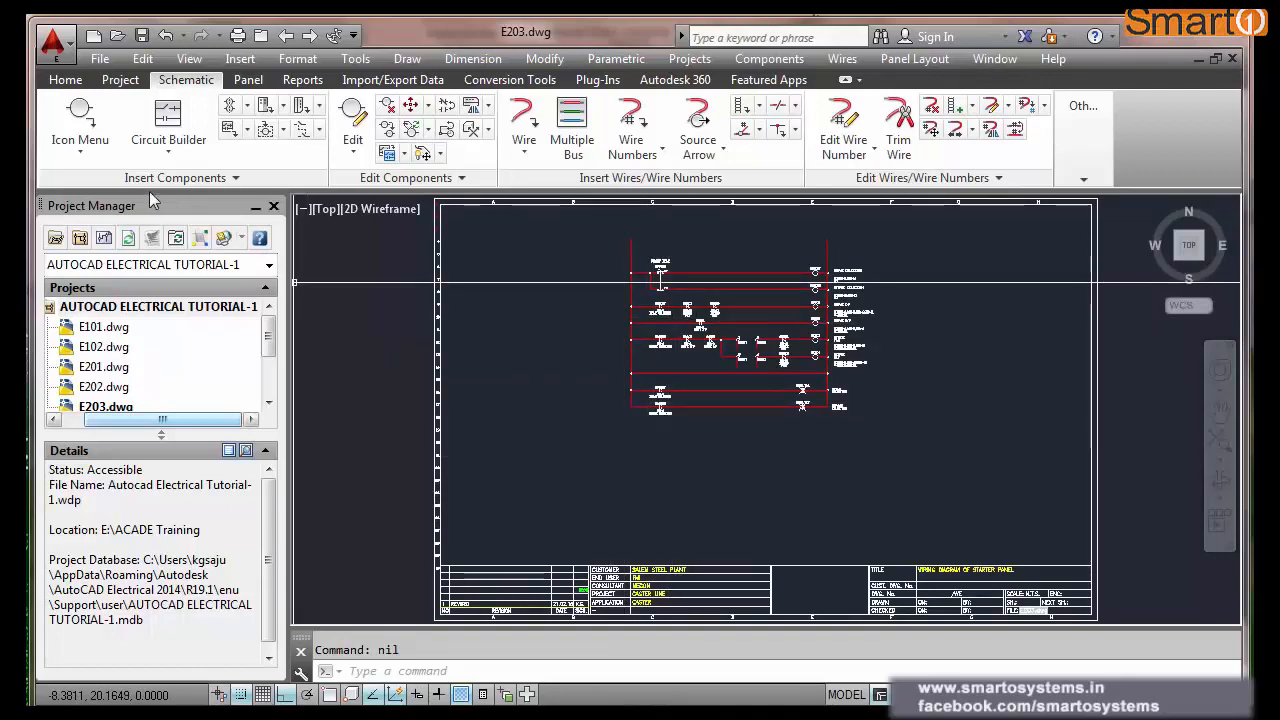
{"action": "left_click", "coordinate": [82, 112]}
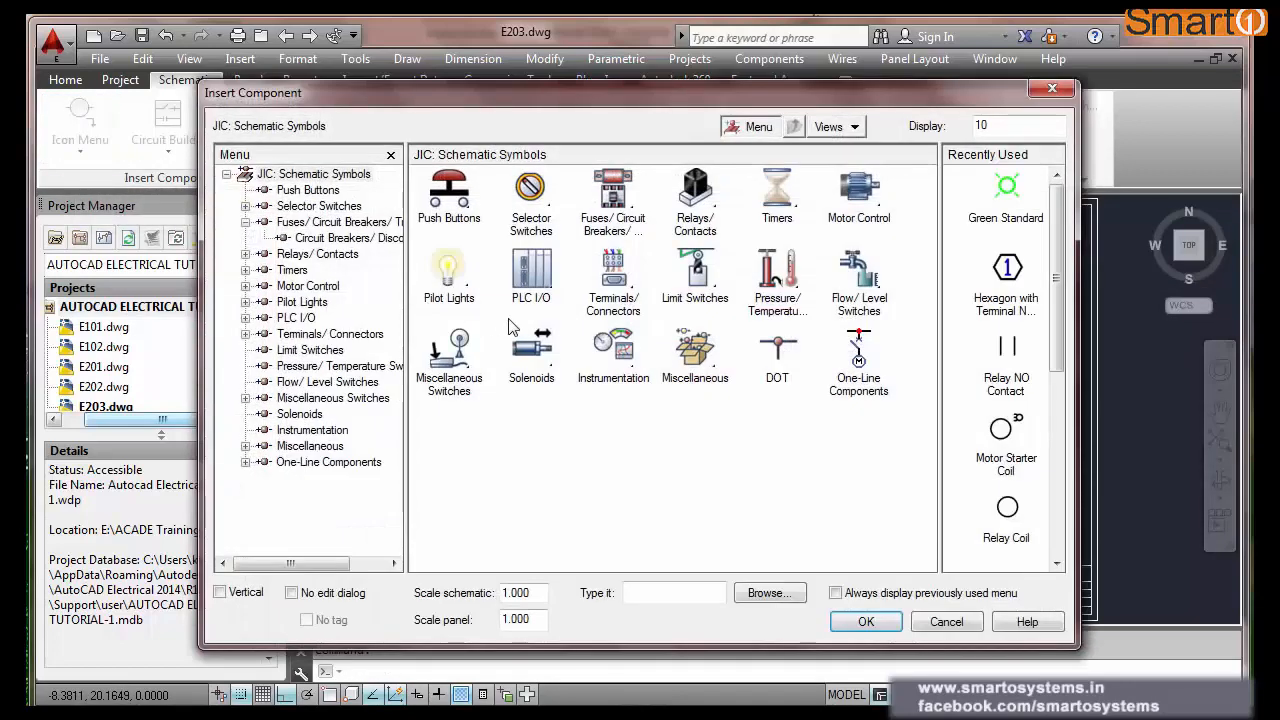
{"action": "left_click", "coordinate": [1006, 508]}
{"action": "left_click", "coordinate": [921, 432]}
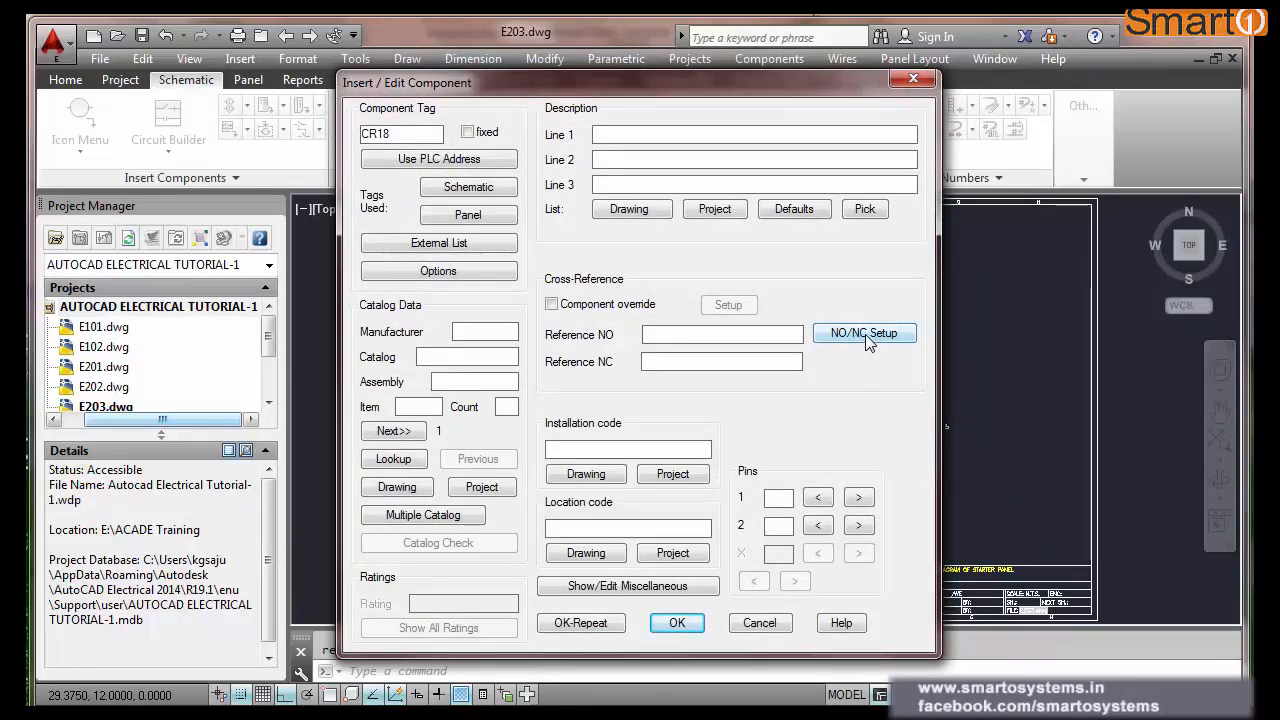
- Set the new relay coil's maximum NO and NC contact counts to 1 each and accept the component
{"action": "left_click", "coordinate": [866, 334]}
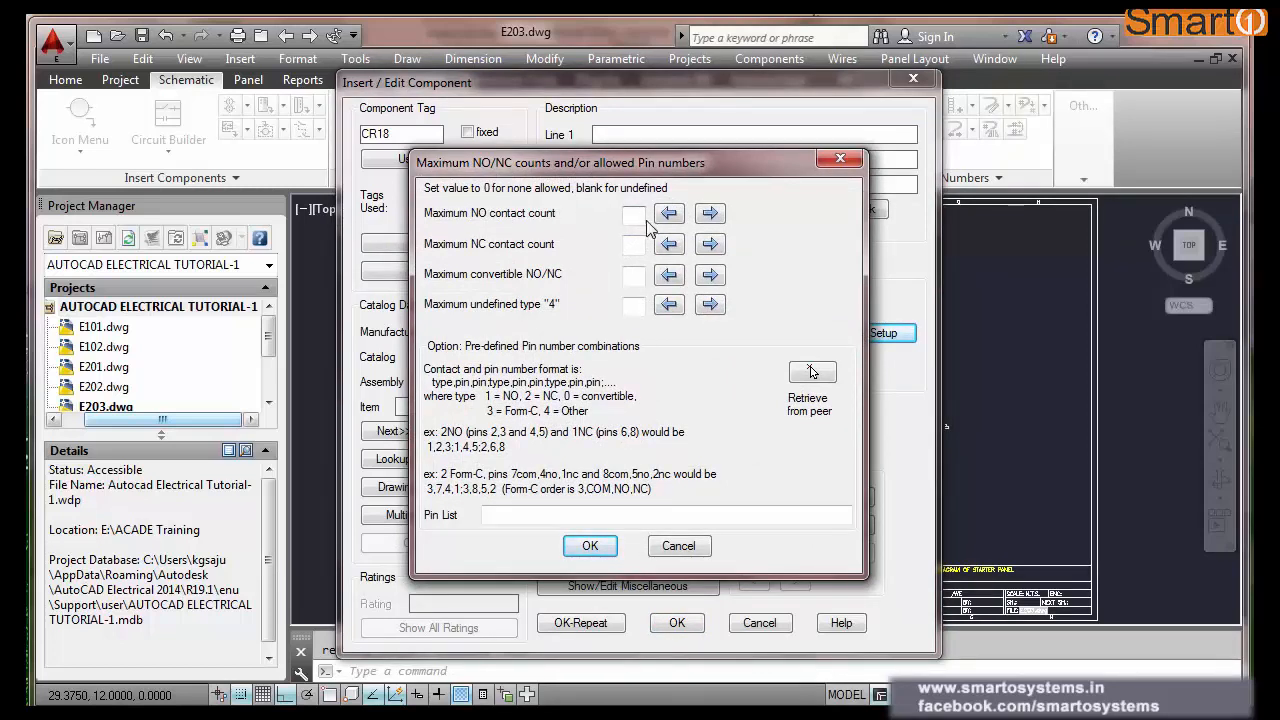
{"action": "left_click", "coordinate": [709, 215]}
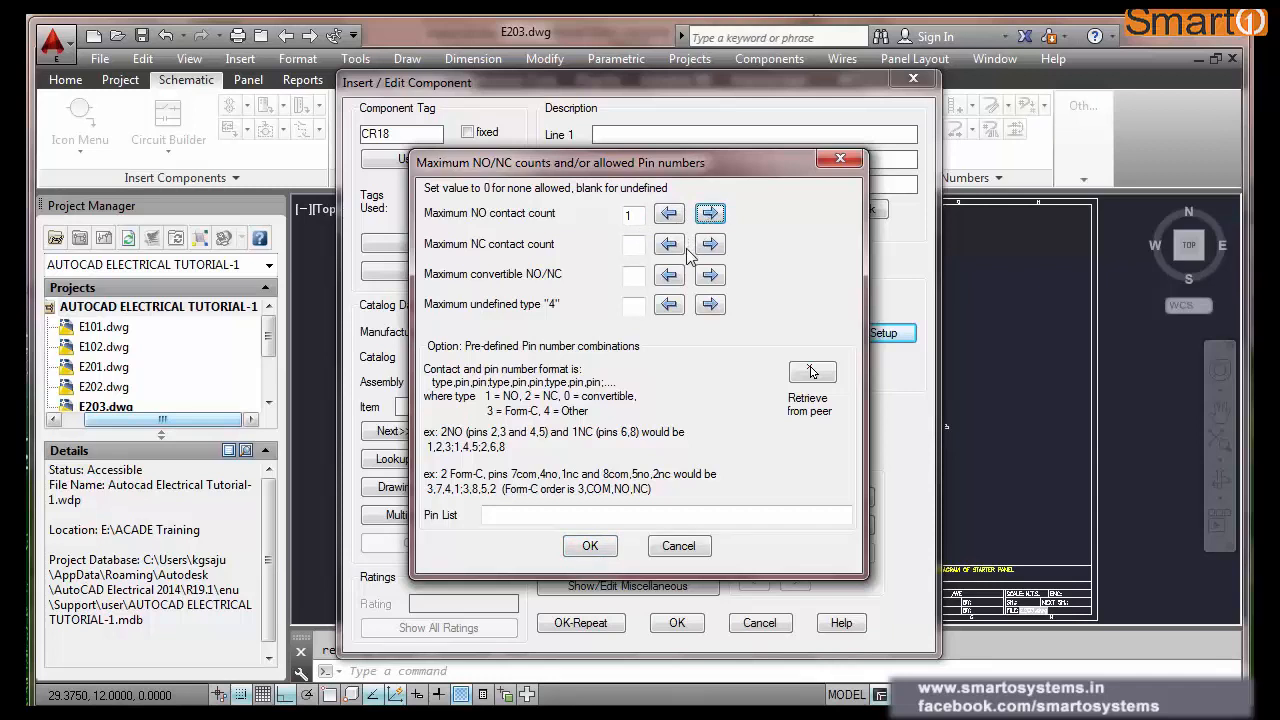
{"action": "left_click", "coordinate": [707, 247]}
{"action": "left_click", "coordinate": [590, 548]}
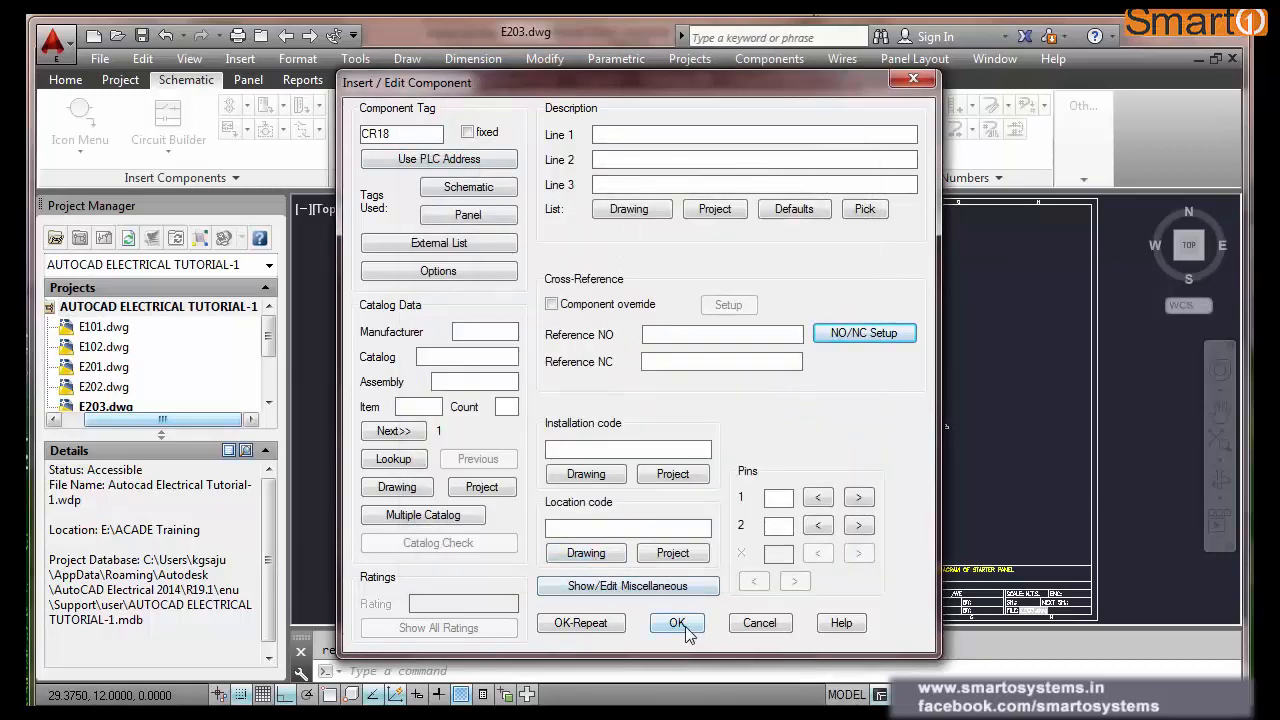
{"action": "left_click", "coordinate": [862, 336]}
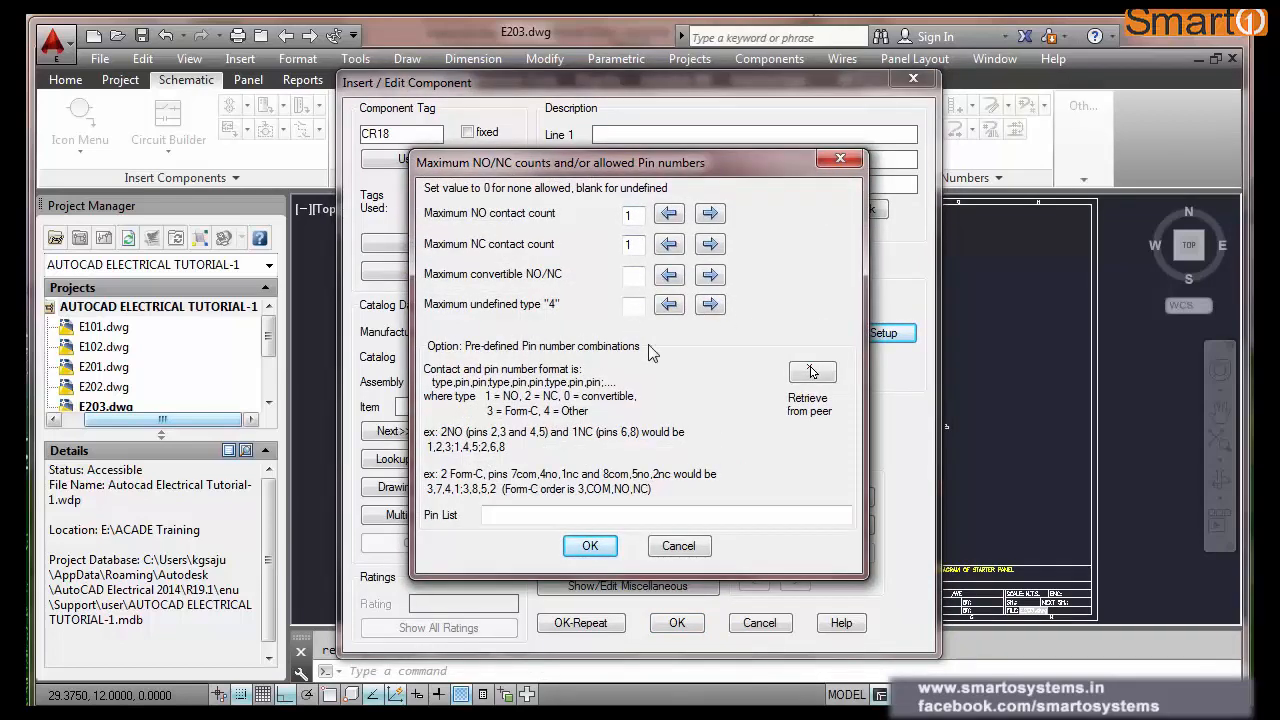
{"action": "left_click", "coordinate": [604, 550]}
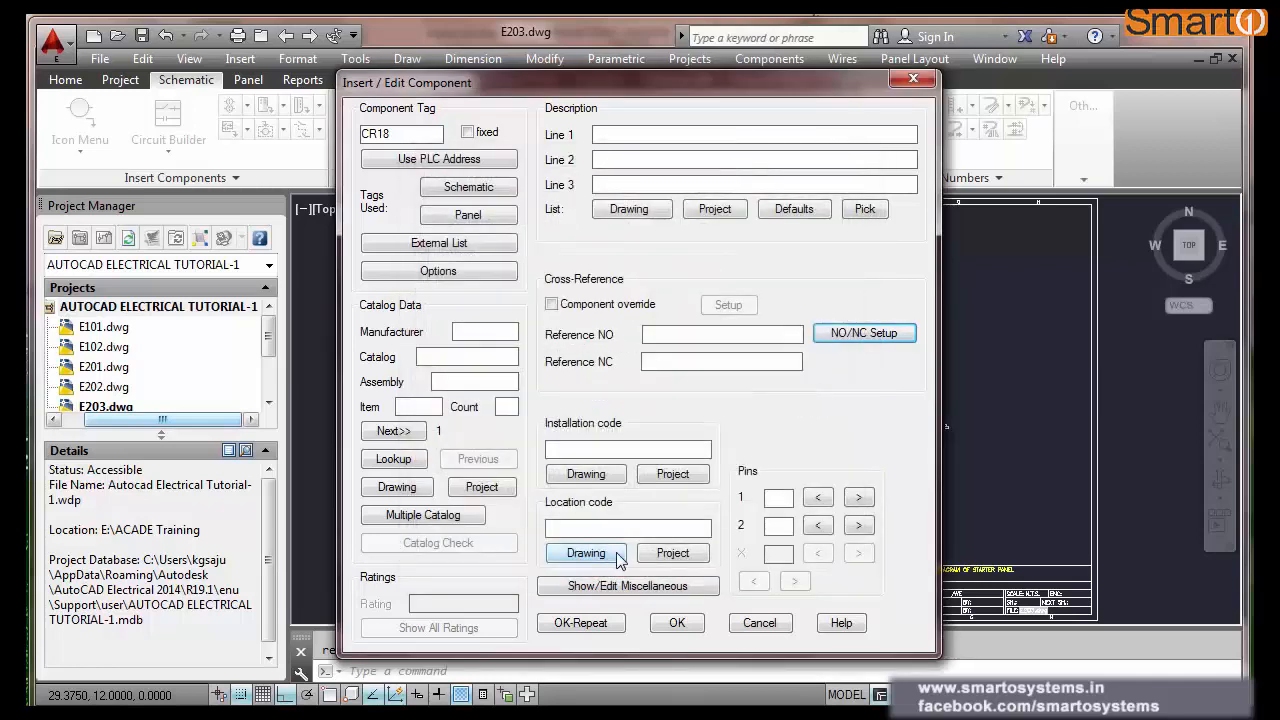
{"action": "left_click", "coordinate": [677, 623]}
- Insert a relay NO contact below and left of the CR18 coil and link it to that coil as its parent
{"action": "scroll", "coordinate": [948, 464], "scroll_direction": "up", "scroll_amount": 3}
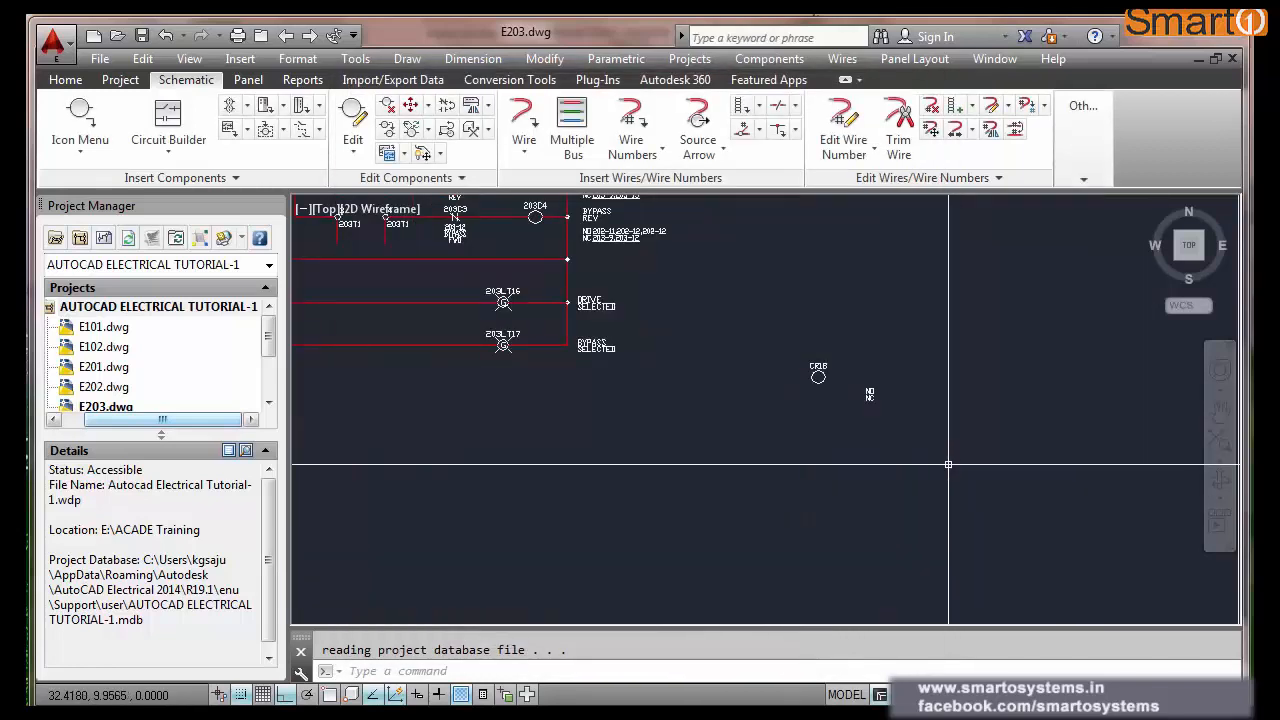
{"action": "scroll", "coordinate": [694, 391], "scroll_direction": "down", "scroll_amount": 2}
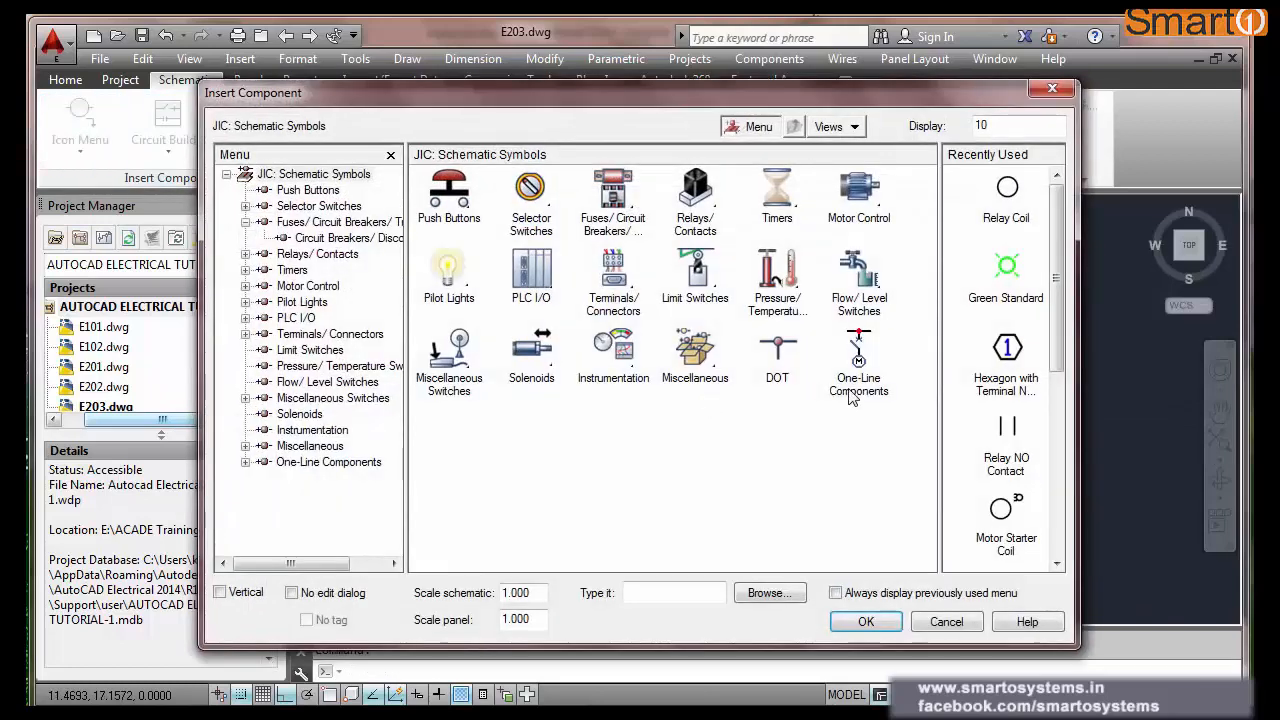
{"action": "left_click", "coordinate": [1005, 437]}
{"action": "scroll", "coordinate": [679, 437], "scroll_direction": "up", "scroll_amount": 5}
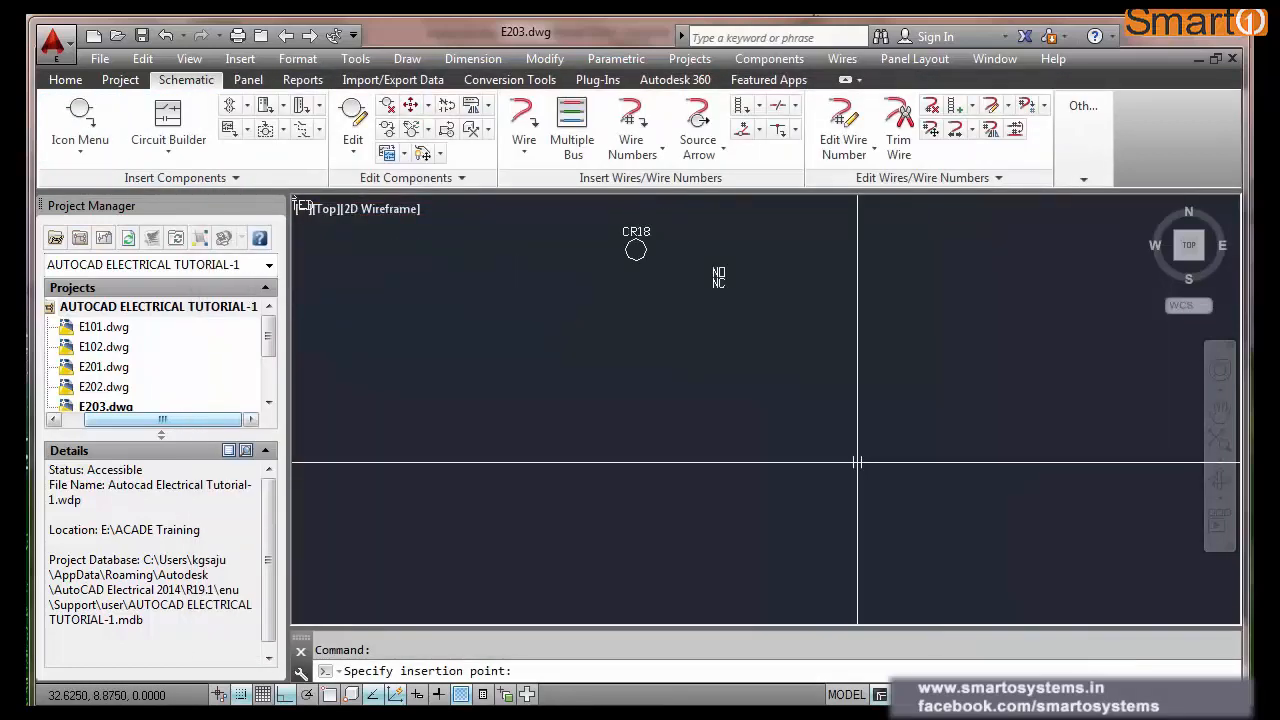
{"action": "left_click", "coordinate": [500, 452]}
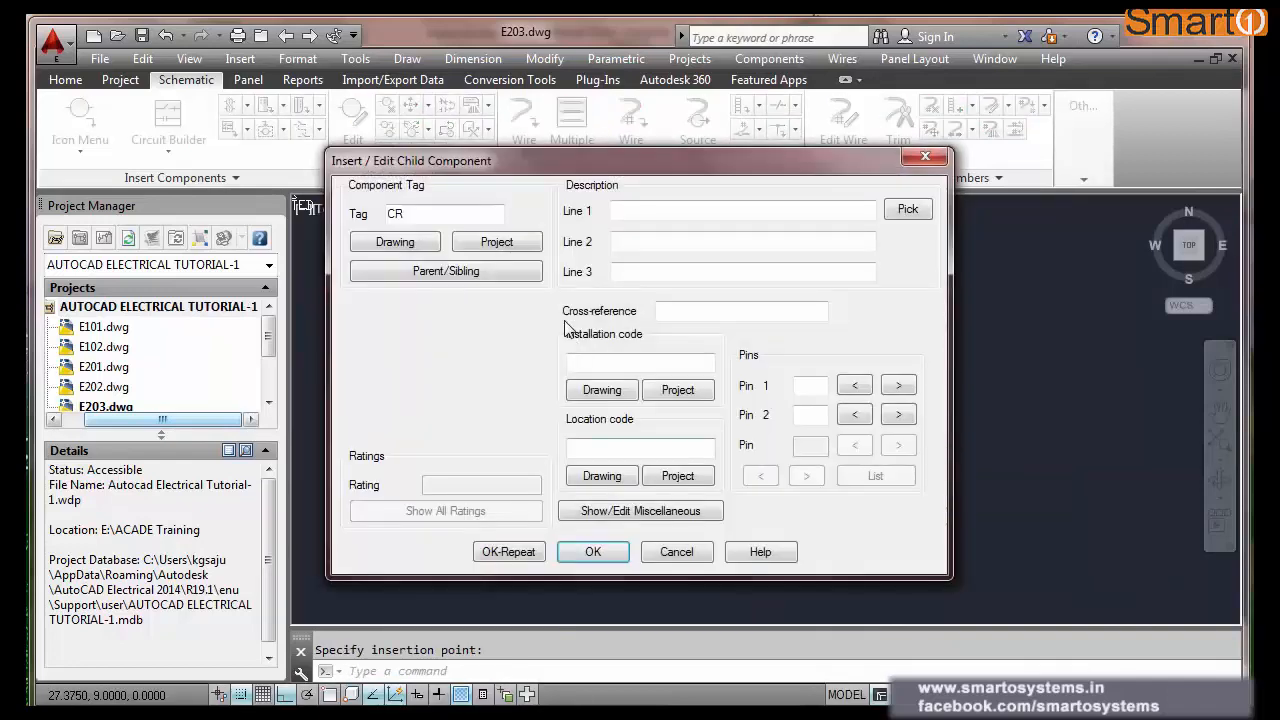
{"action": "left_click", "coordinate": [436, 274]}
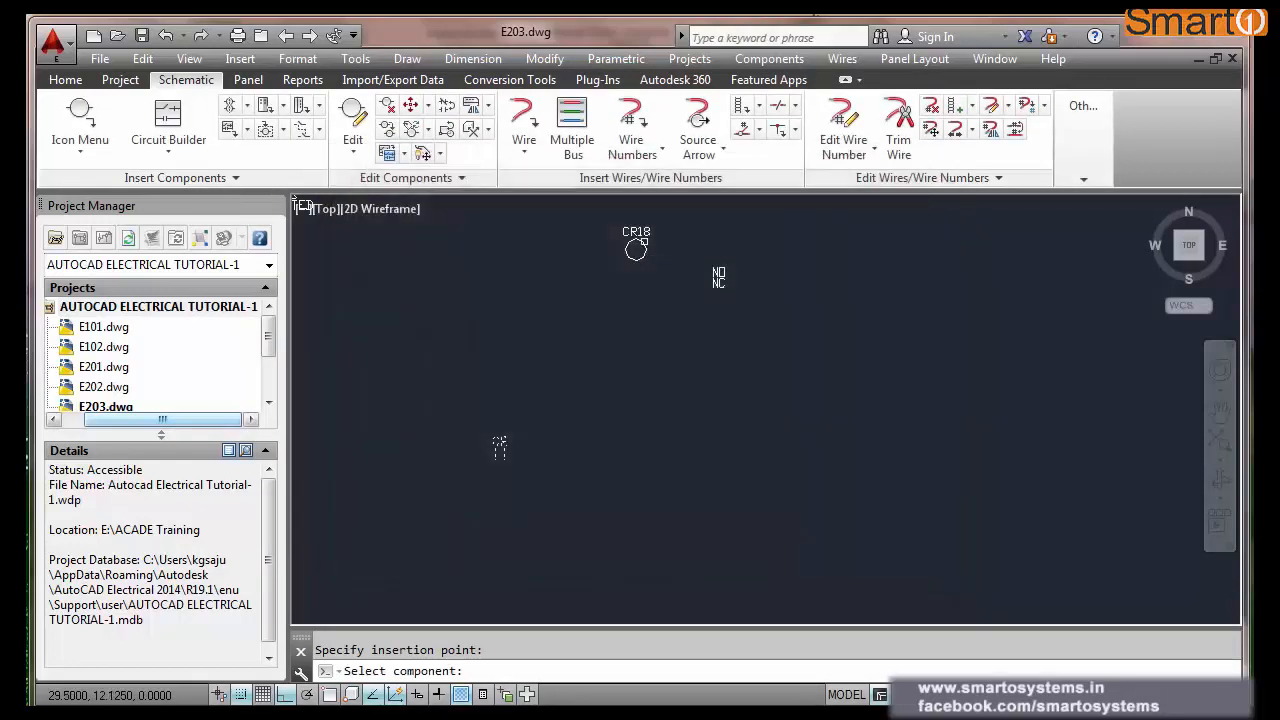
{"action": "left_click", "coordinate": [644, 232]}
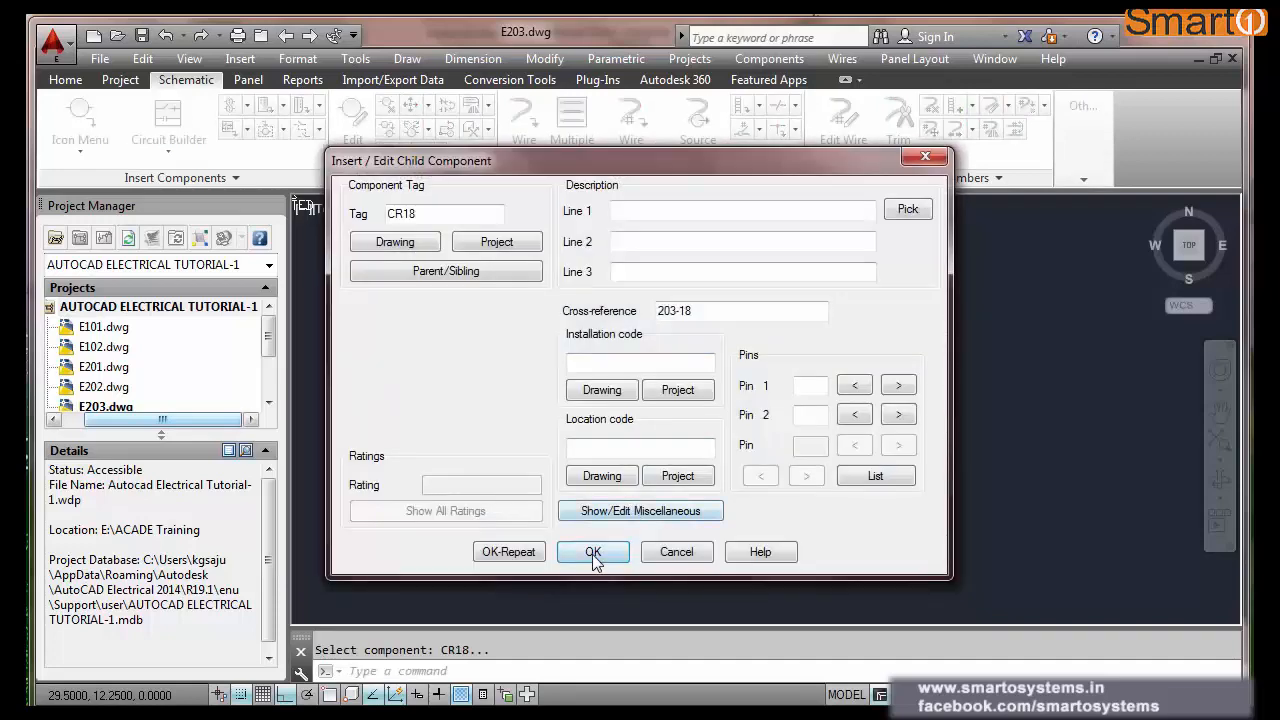
{"action": "left_click", "coordinate": [594, 555]}
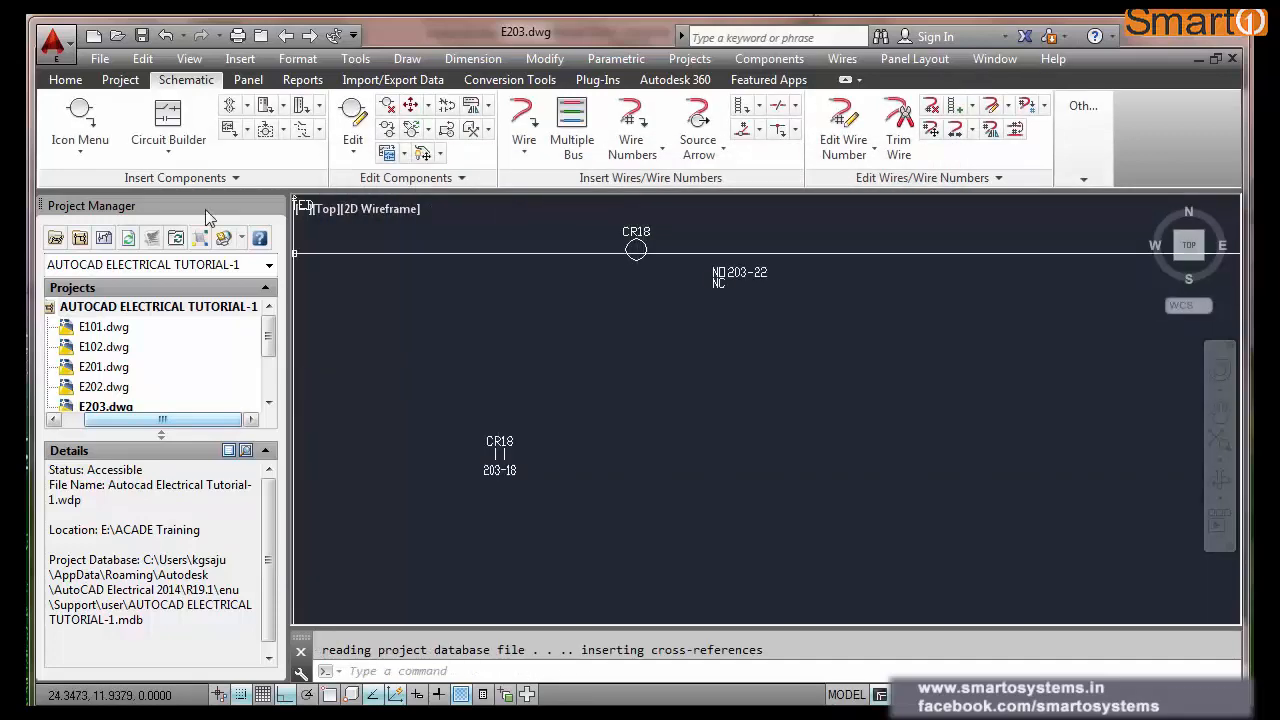
- Insert a relay NC contact below the CR18 coil, lower than the NO contact, and link it to that coil
{"action": "left_click", "coordinate": [79, 140]}
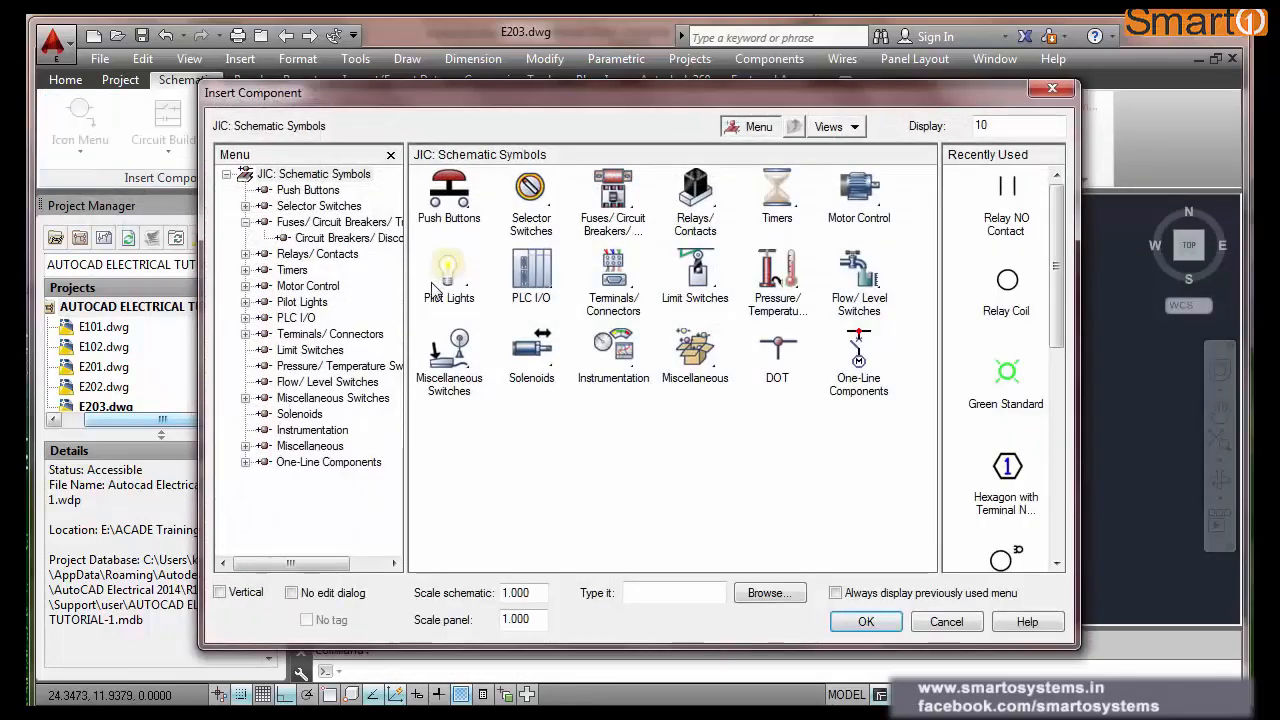
{"action": "left_click", "coordinate": [318, 254]}
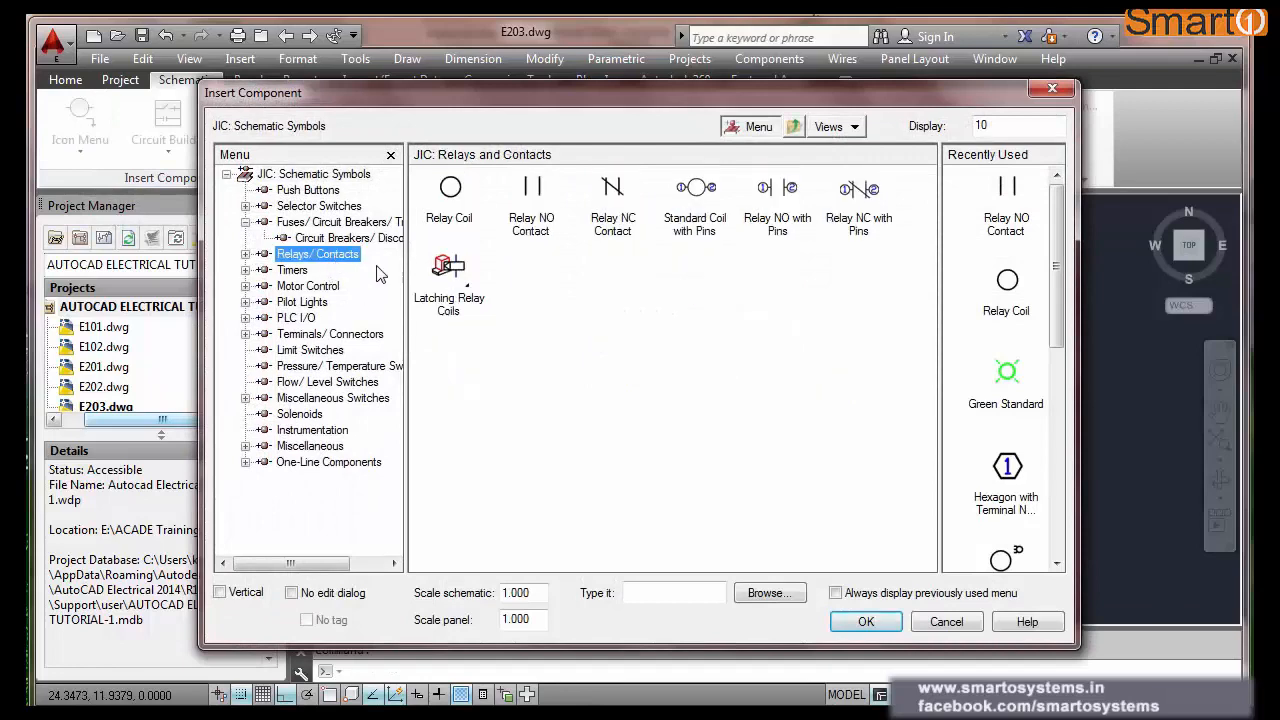
{"action": "left_click", "coordinate": [607, 205]}
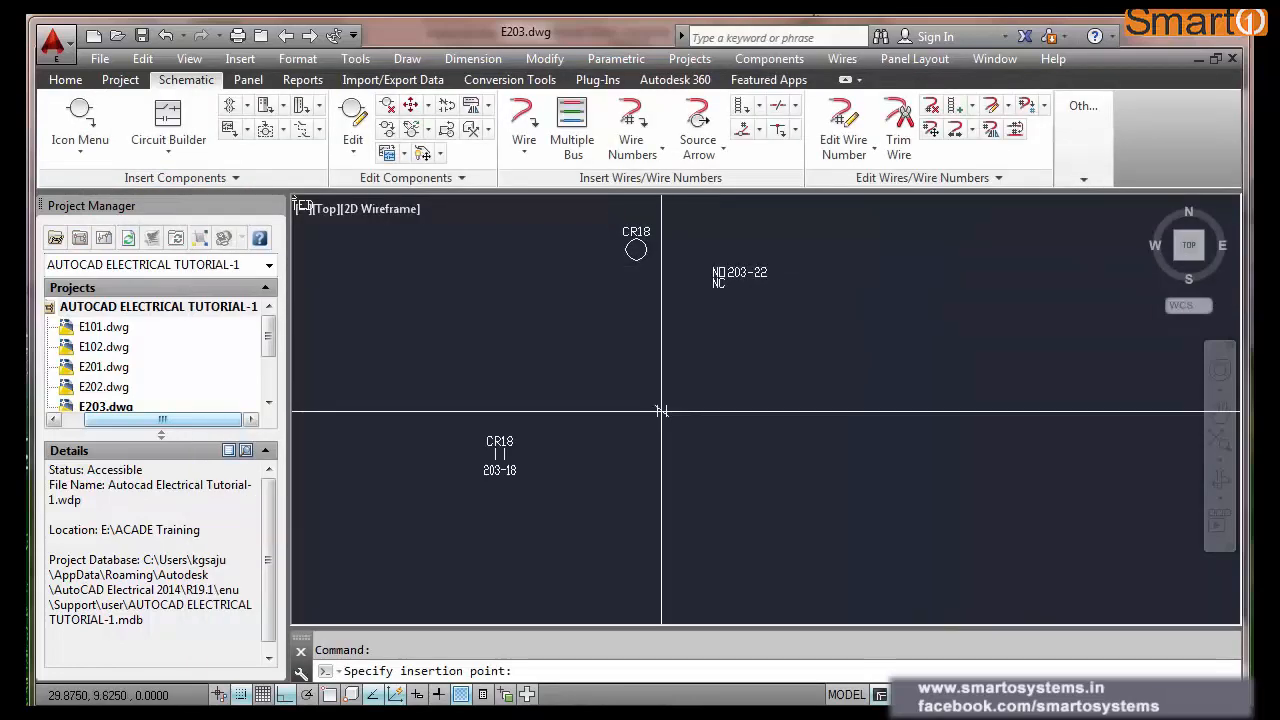
{"action": "left_click", "coordinate": [644, 538]}
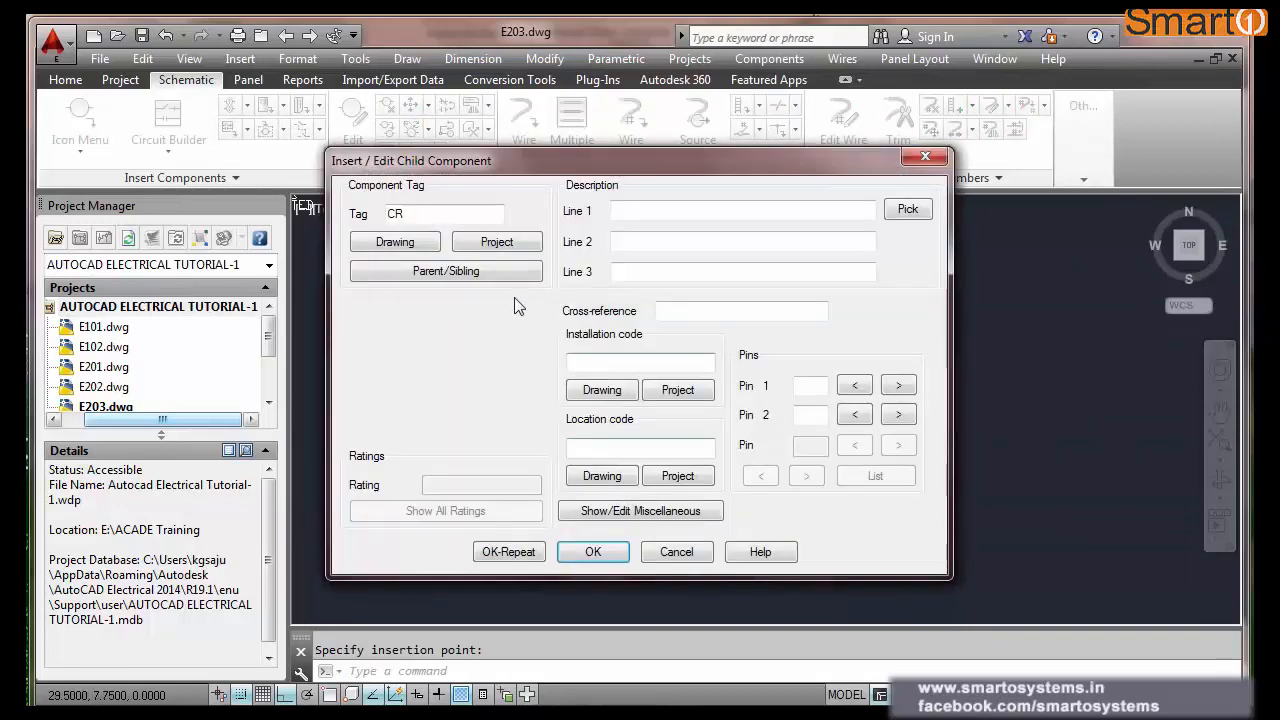
{"action": "left_click", "coordinate": [491, 274]}
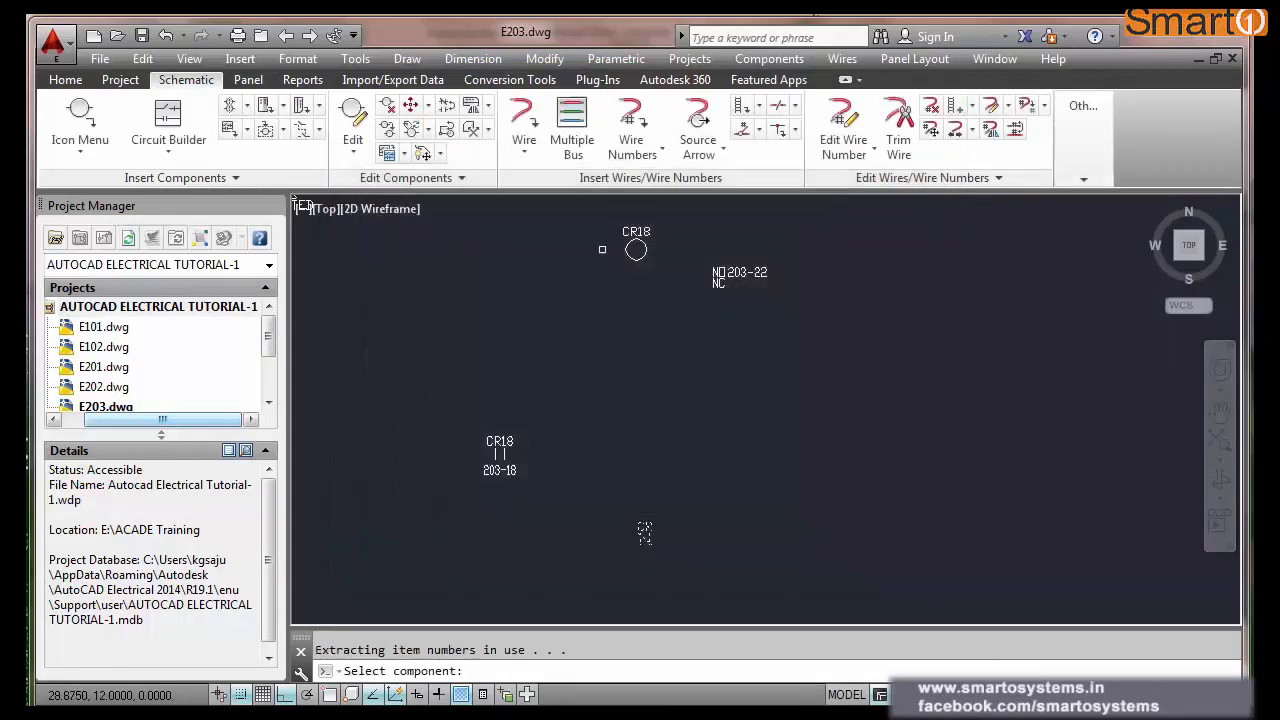
{"action": "left_click", "coordinate": [641, 233]}
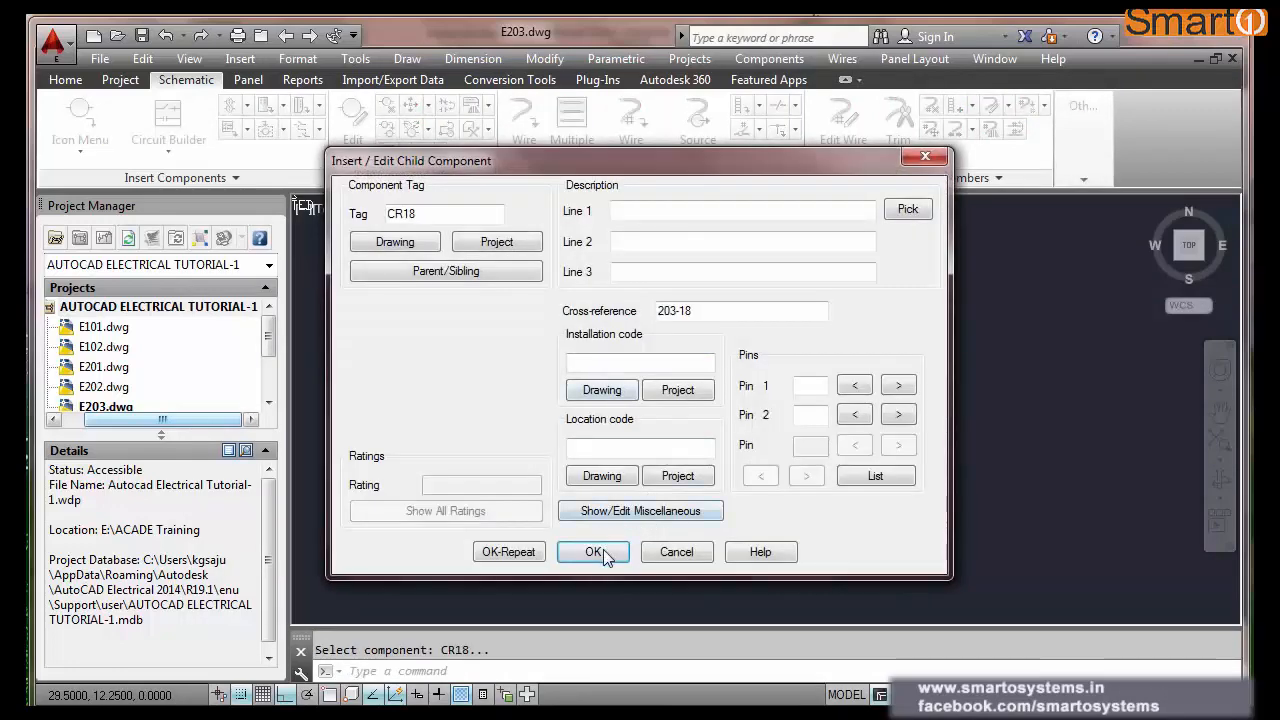
{"action": "left_click", "coordinate": [603, 549]}
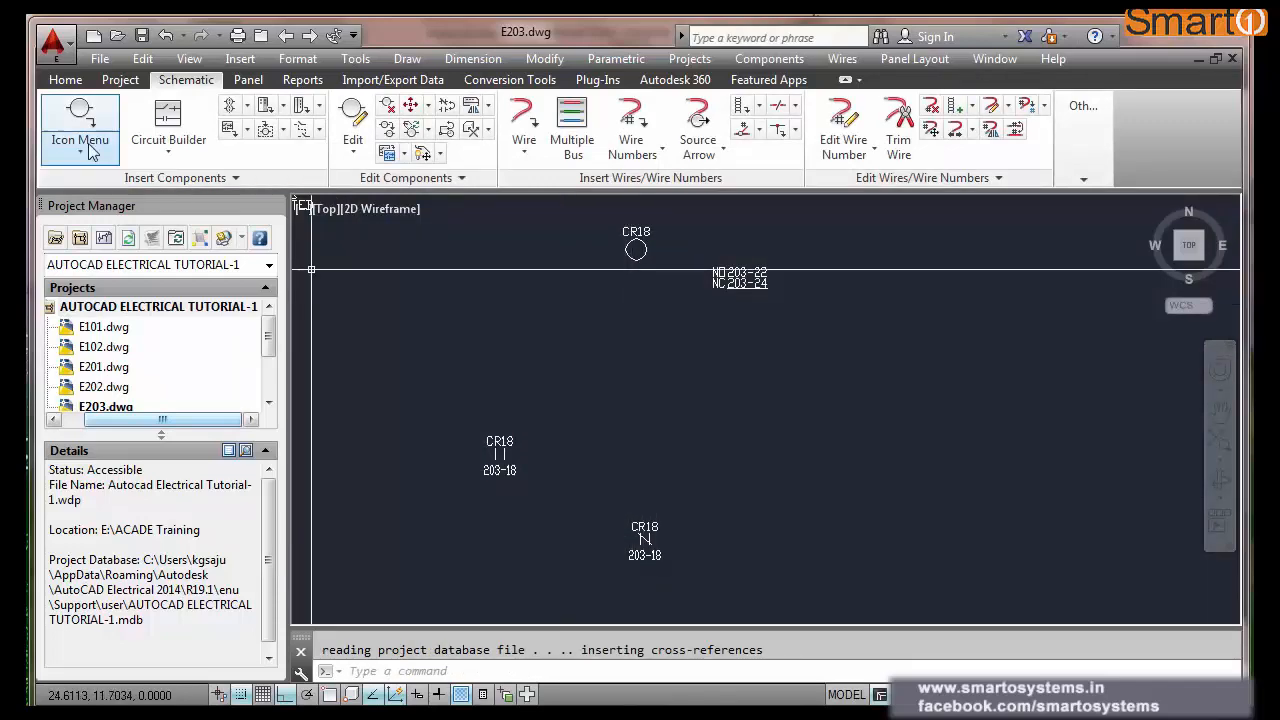
- Try to insert a second relay NC contact linked to the CR18 coil, beyond its defined contact limit
{"action": "left_click", "coordinate": [80, 115]}
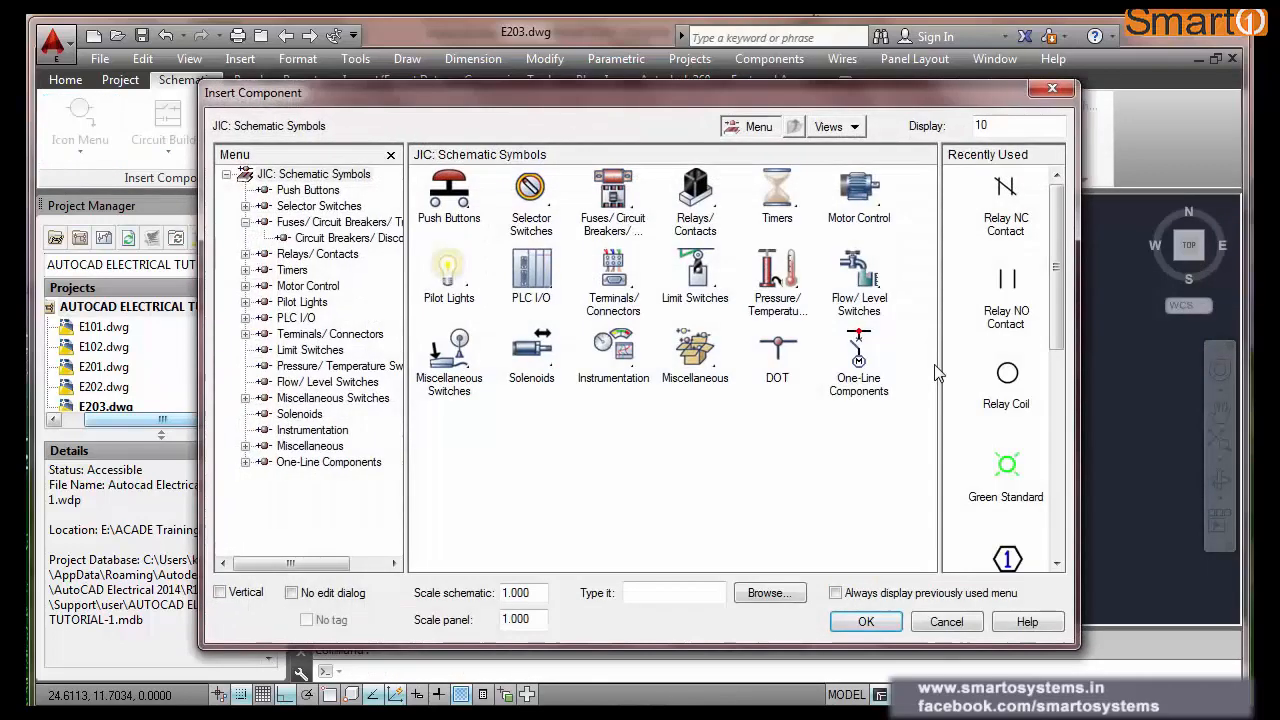
{"action": "left_click", "coordinate": [1005, 192]}
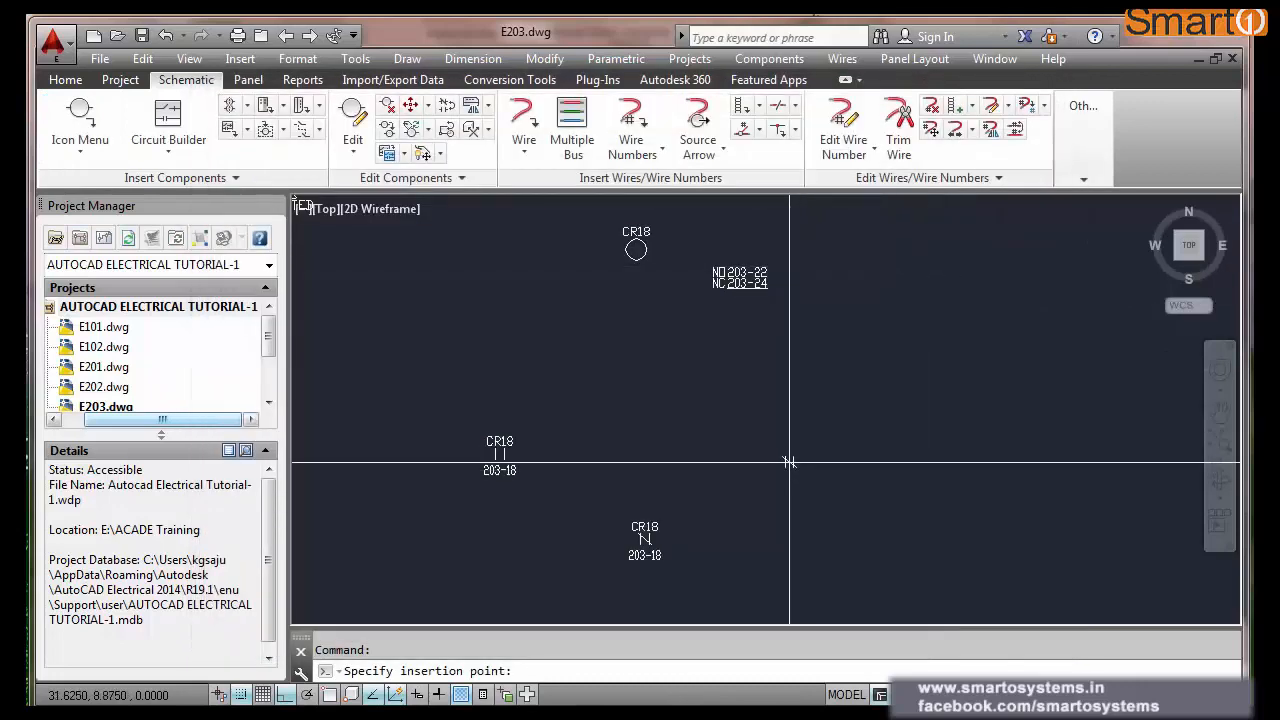
{"action": "left_click", "coordinate": [803, 394]}
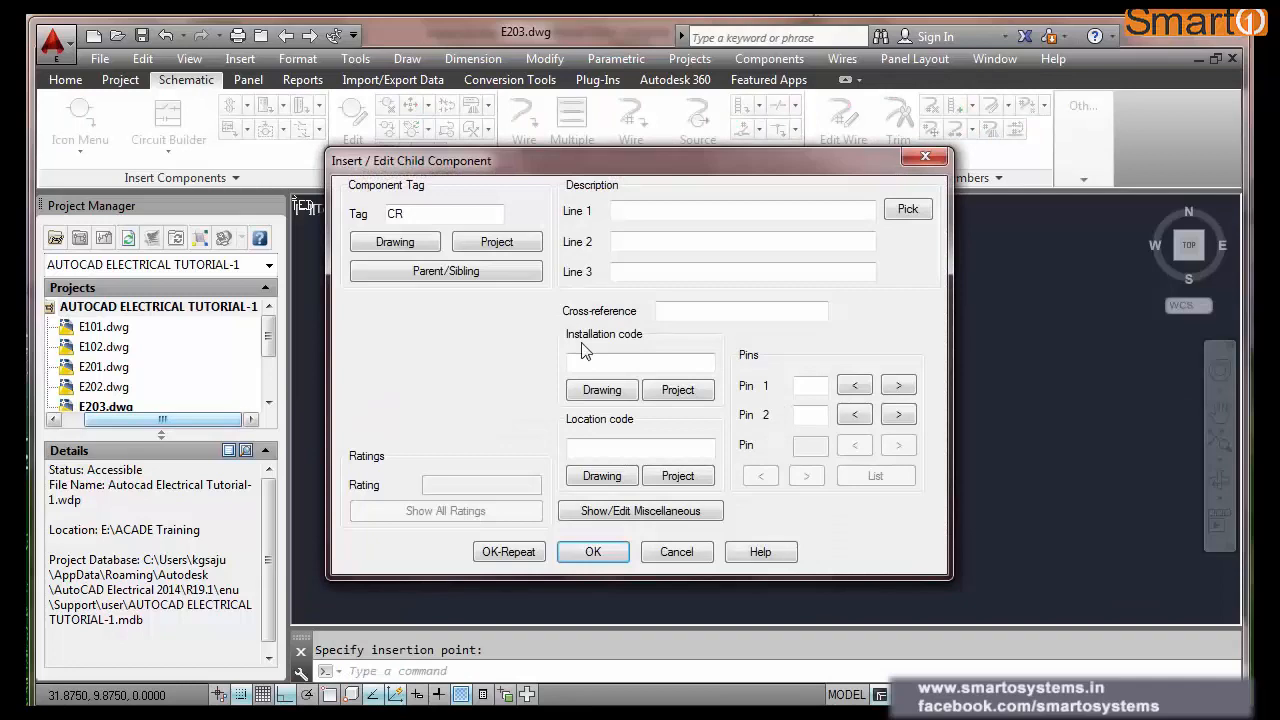
{"action": "left_click", "coordinate": [446, 271]}
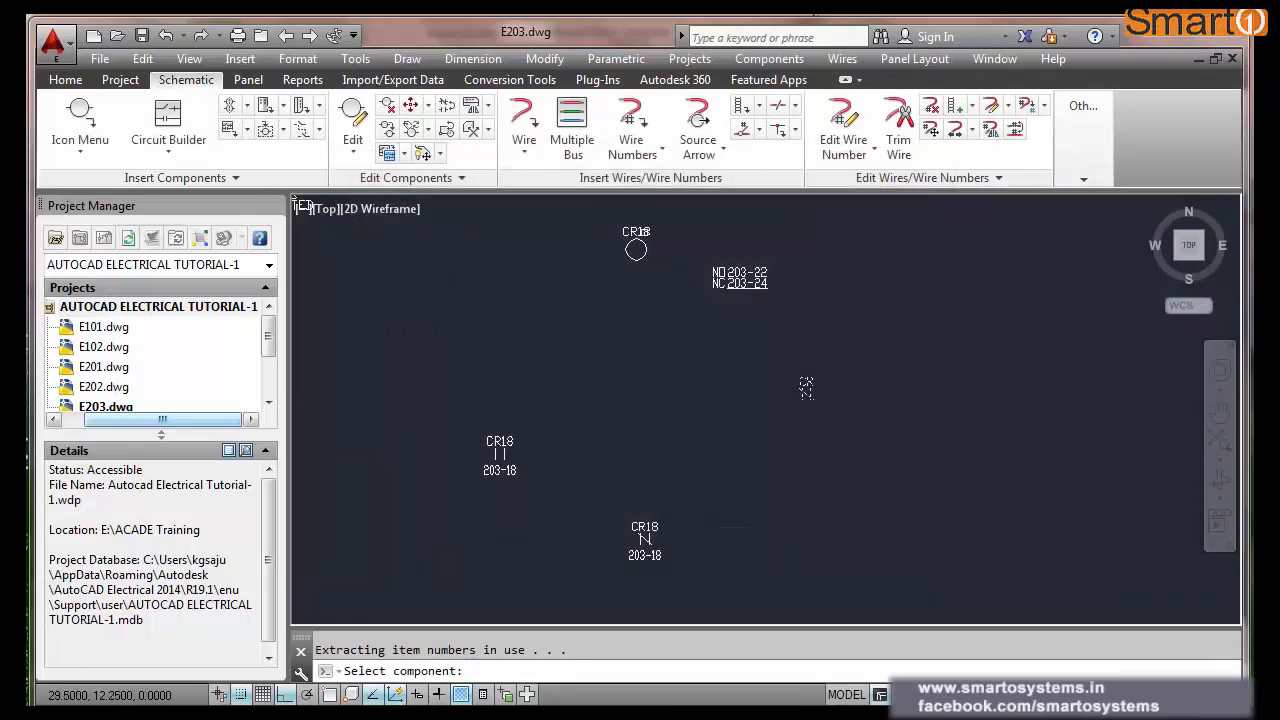
{"action": "left_click", "coordinate": [636, 249]}
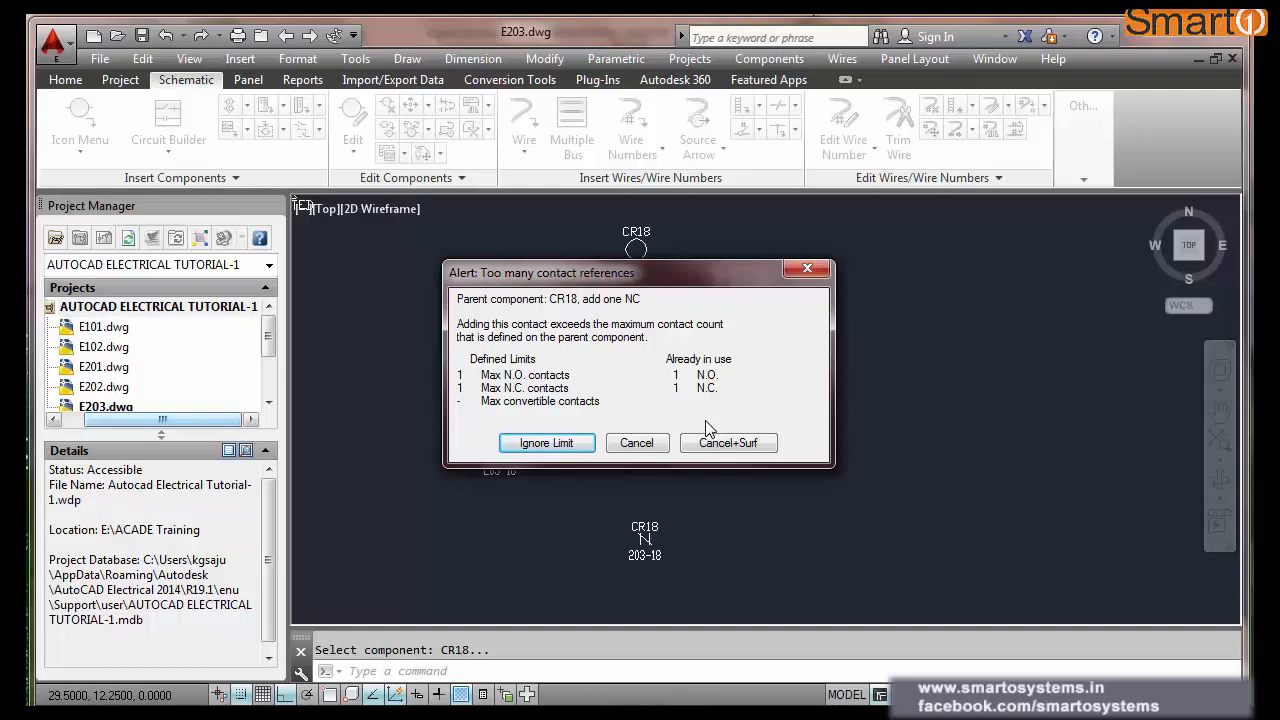
{"action": "left_click", "coordinate": [636, 443]}
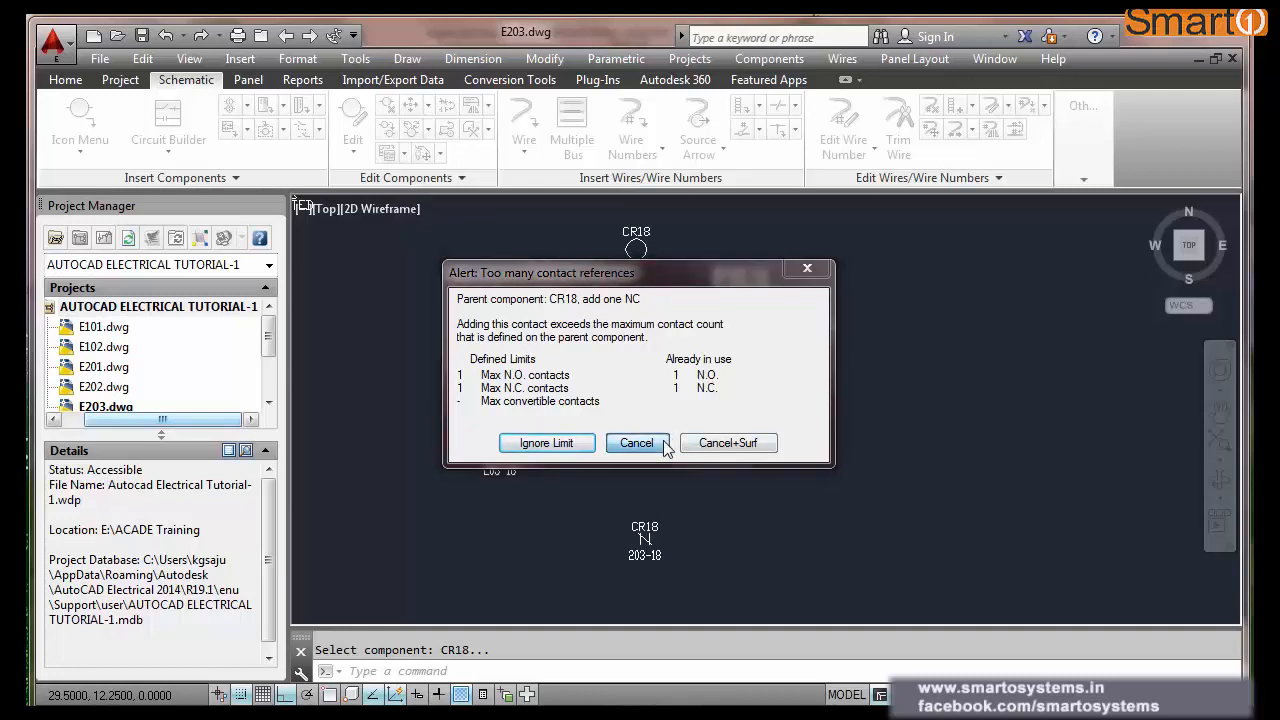
- Erase the CR18 relay coil together with its NO and NC contacts from the empty area beside the ladder
{"action": "left_click", "coordinate": [518, 278]}
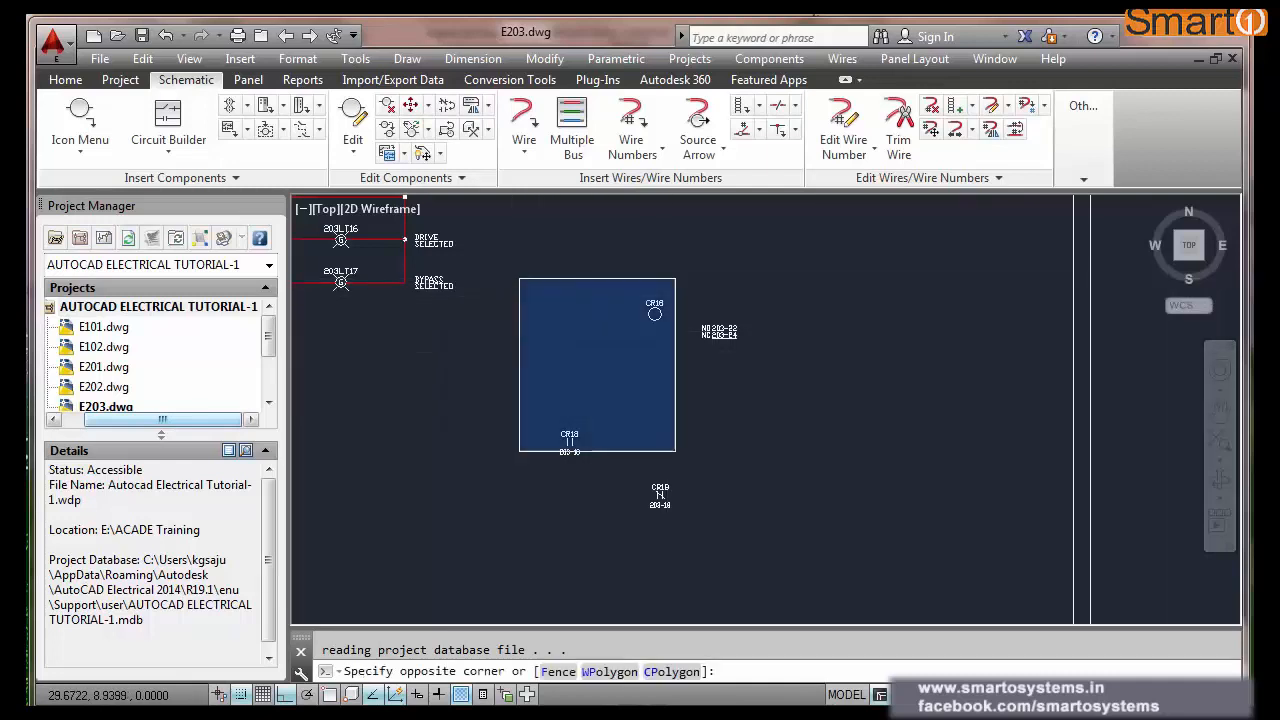
{"action": "left_click", "coordinate": [806, 540]}
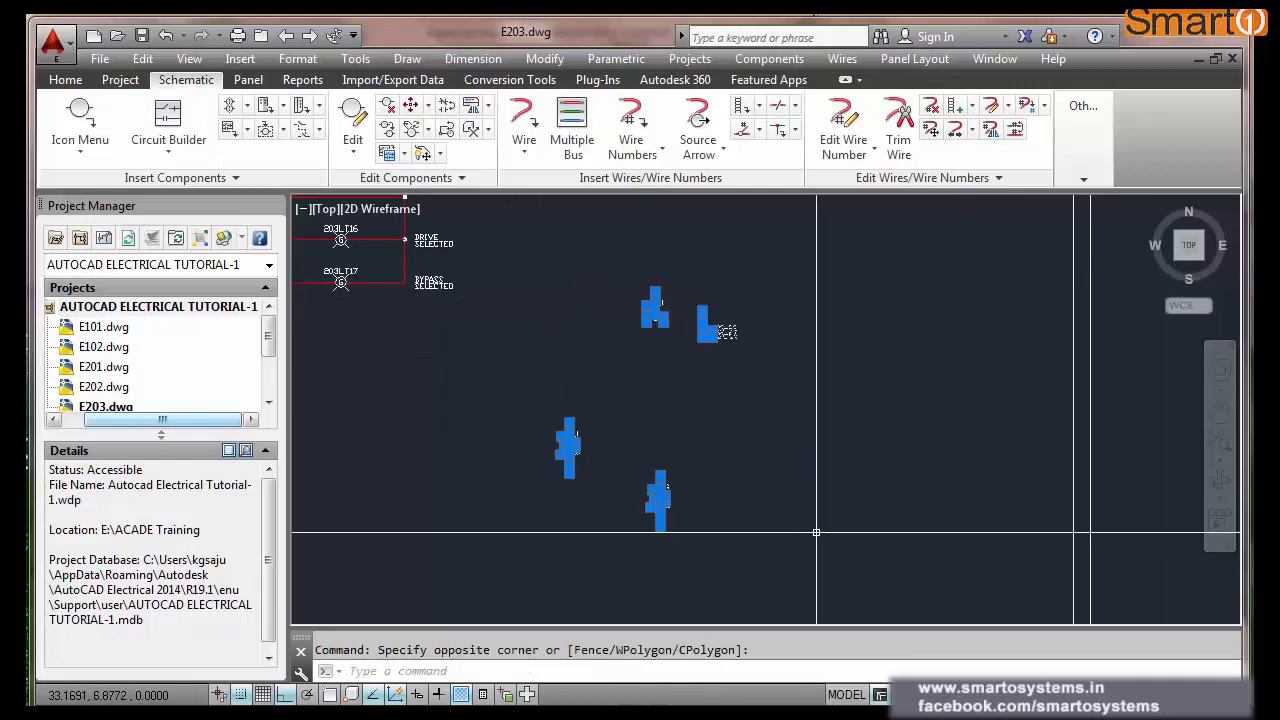
{"action": "key", "text": "Delete"}
- Examine the ladder's interlock contacts and the NO/NC cross-references beside contactor coils 203C1 to 203C4, and fit the whole sheet in view
{"action": "scroll", "coordinate": [790, 505], "scroll_direction": "down", "scroll_amount": 3}
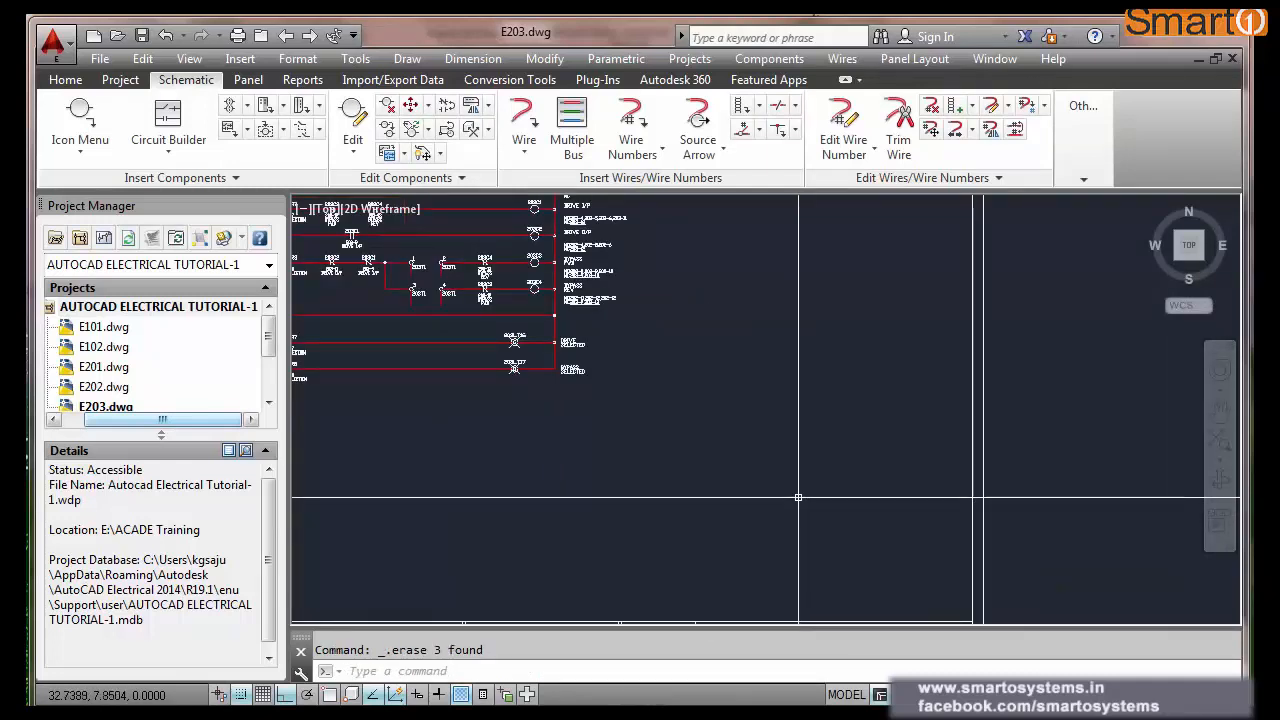
{"action": "scroll", "coordinate": [561, 220], "scroll_direction": "up", "scroll_amount": 5}
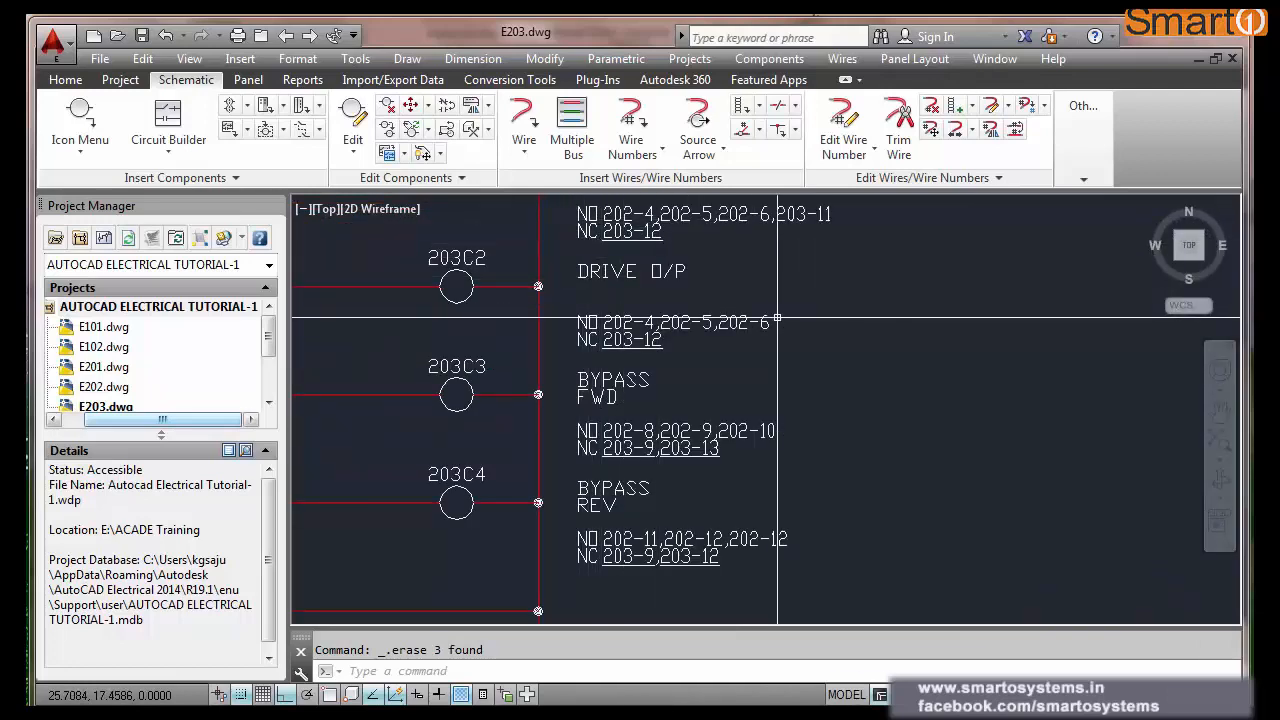
{"action": "scroll", "coordinate": [760, 316], "scroll_direction": "down", "scroll_amount": 5}
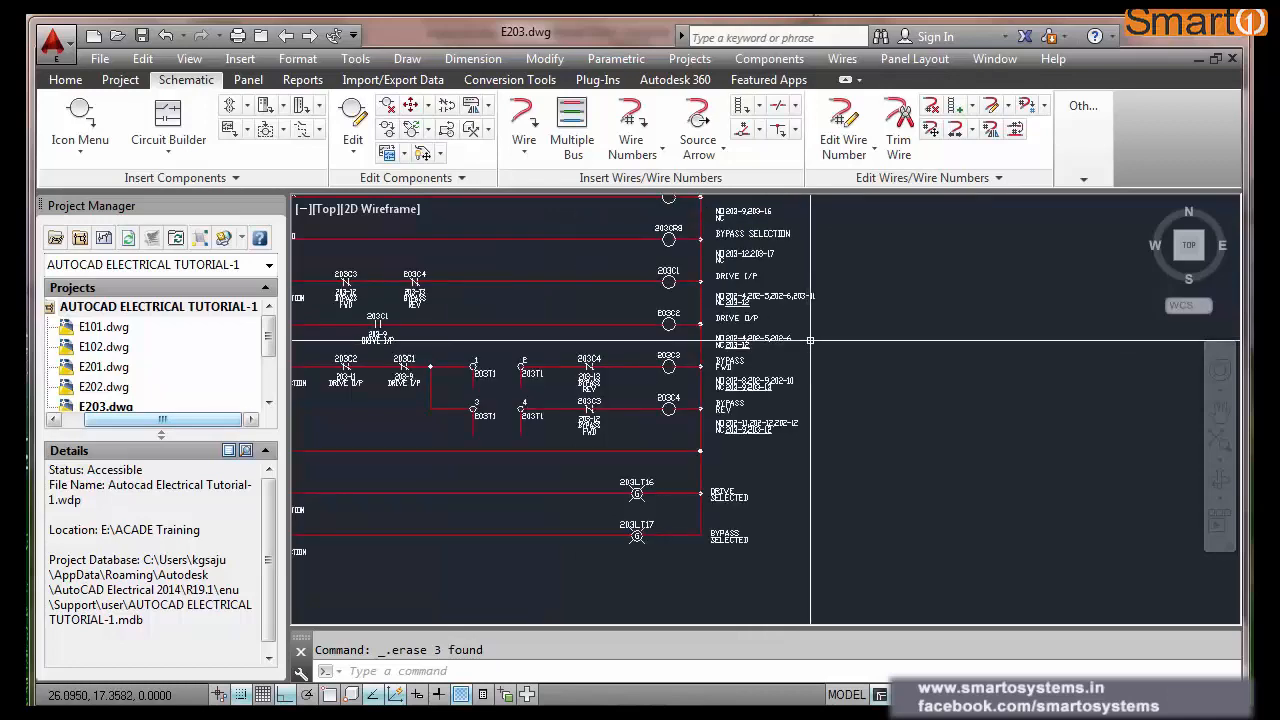
{"action": "scroll", "coordinate": [705, 310], "scroll_direction": "up", "scroll_amount": 2}
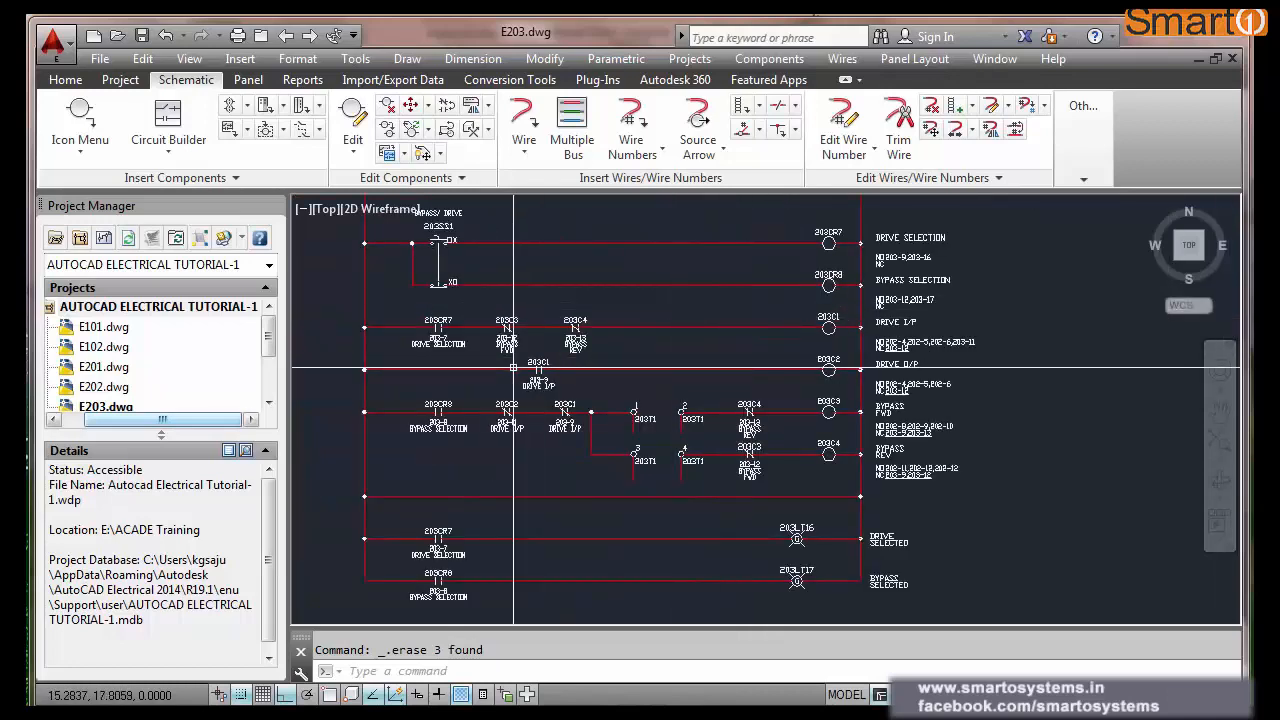
{"action": "scroll", "coordinate": [782, 405], "scroll_direction": "up", "scroll_amount": 3}
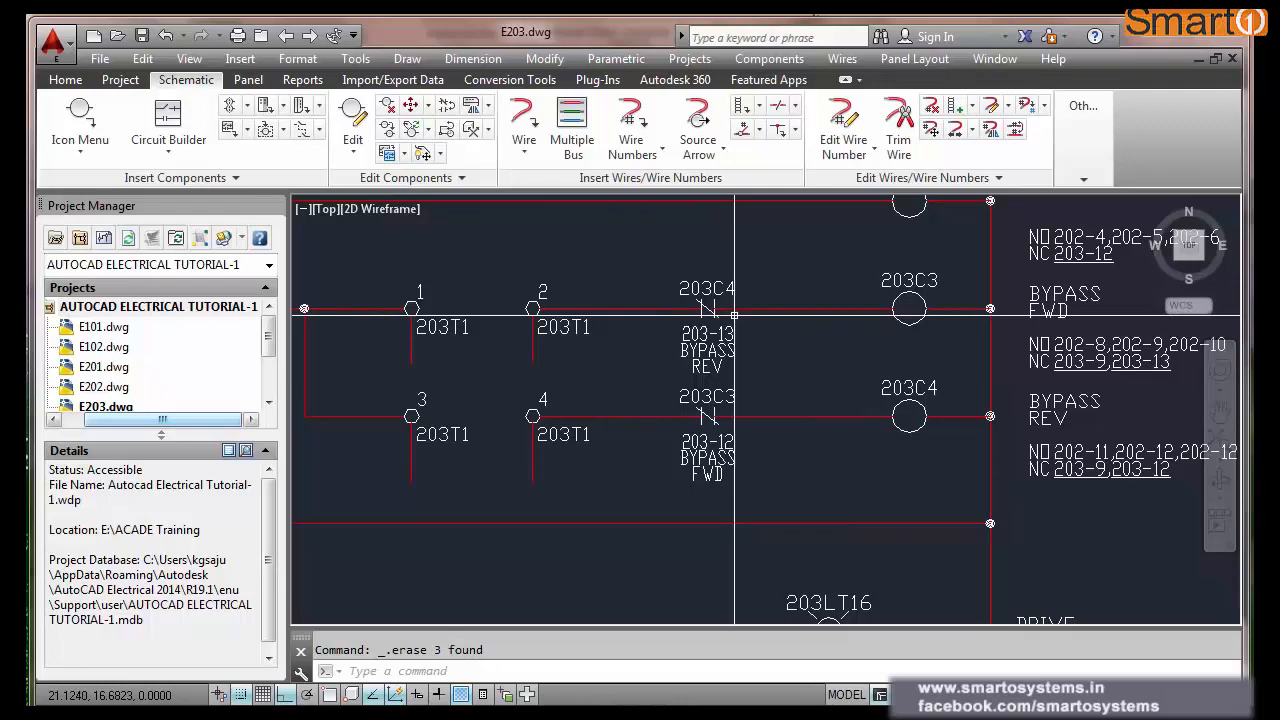
{"action": "scroll", "coordinate": [734, 313], "scroll_direction": "down", "scroll_amount": 3}
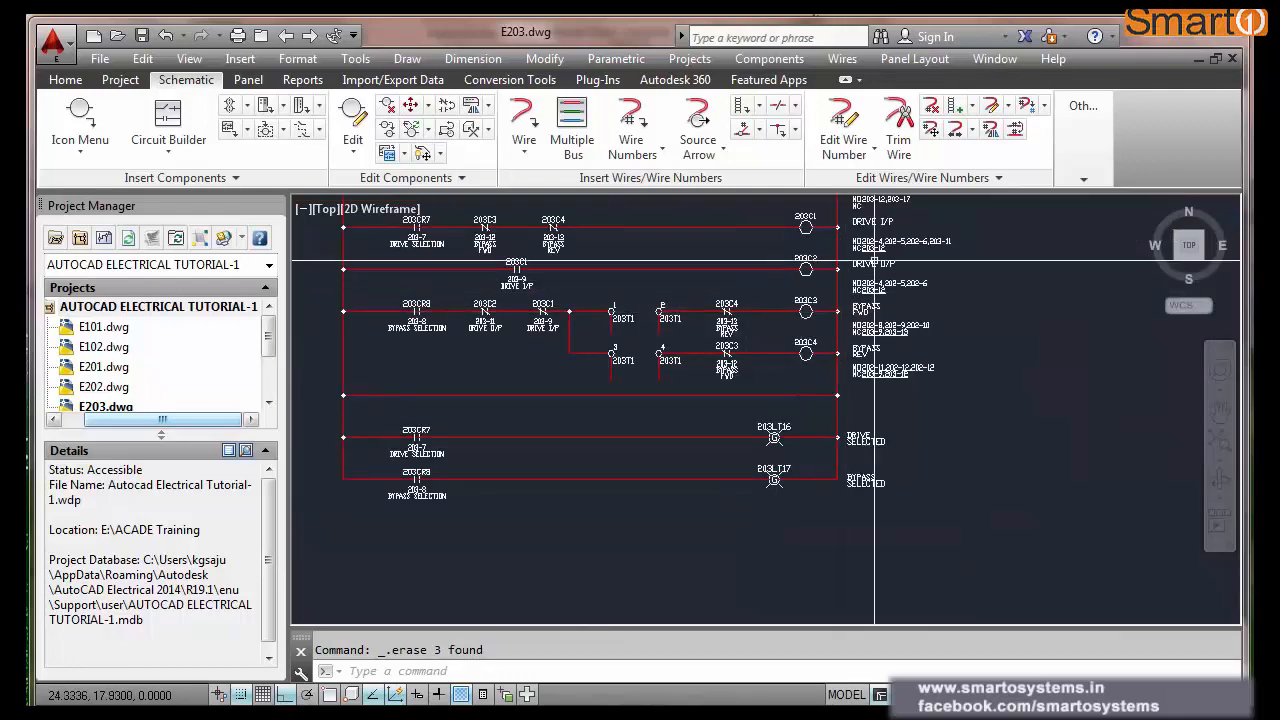
{"action": "scroll", "coordinate": [920, 244], "scroll_direction": "up", "scroll_amount": 2}
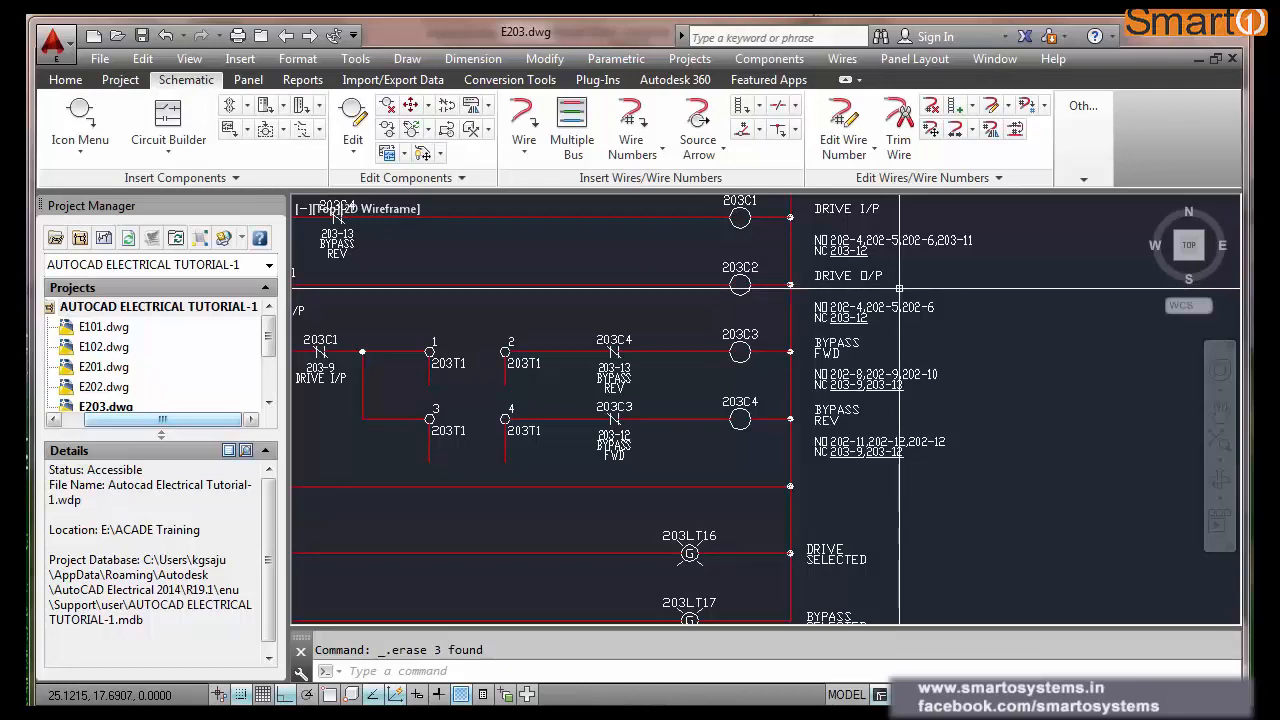
{"action": "type", "text": "z"}
{"action": "key", "text": "Return"}
{"action": "type", "text": "e"}
{"action": "key", "text": "Return"}
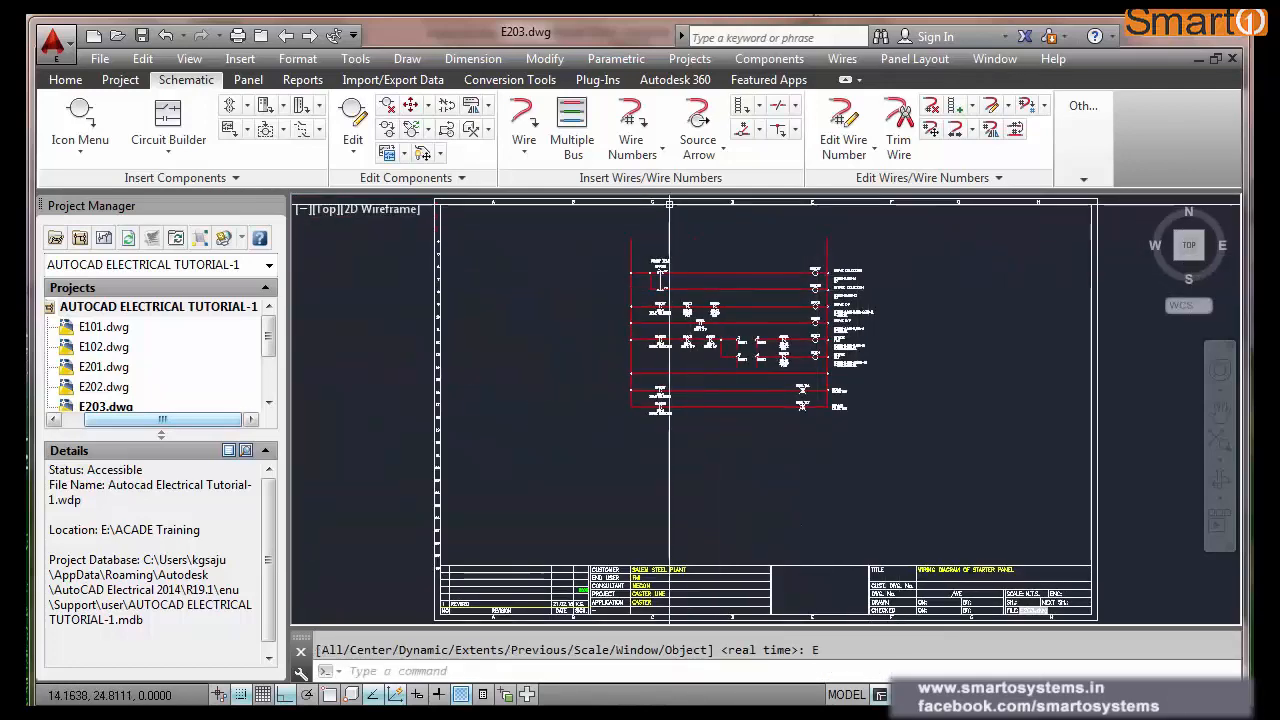
- Start automatic wire numbering project-wide with reference-based tags, set to tag/retag all, cross-reference signals and freshen the database
{"action": "type", "text": "A"}
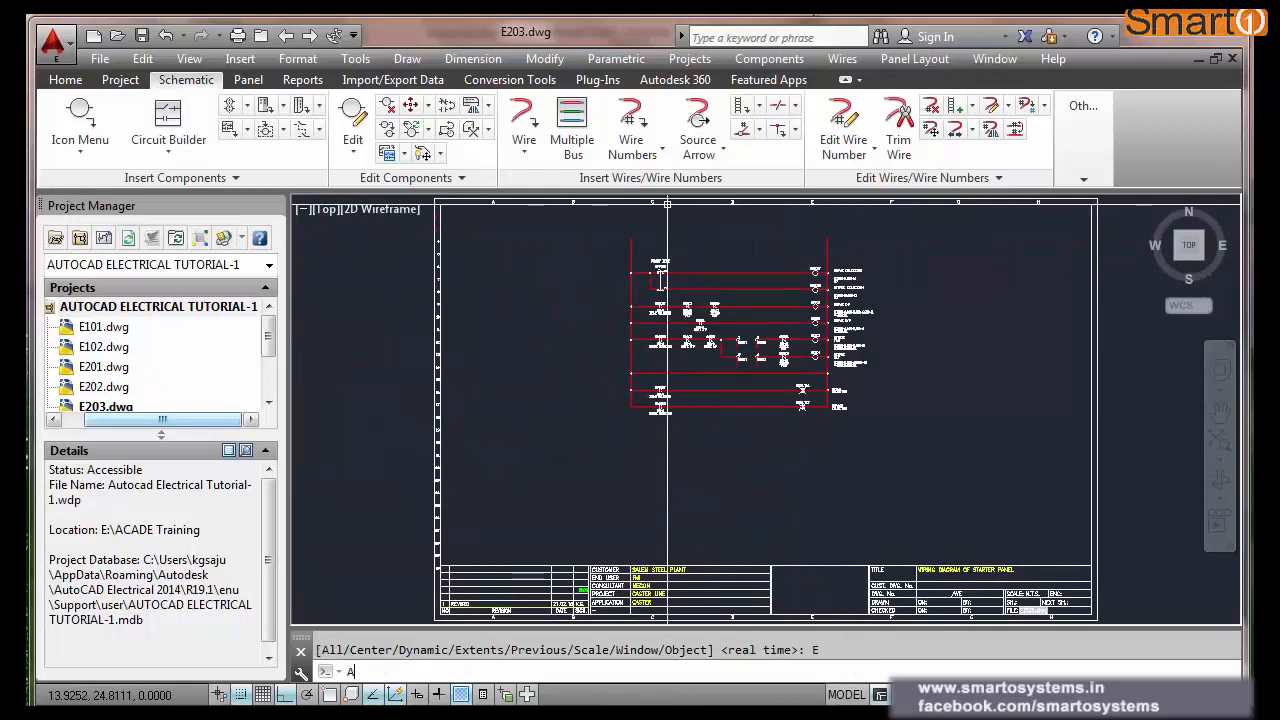
{"action": "type", "text": "EW"}
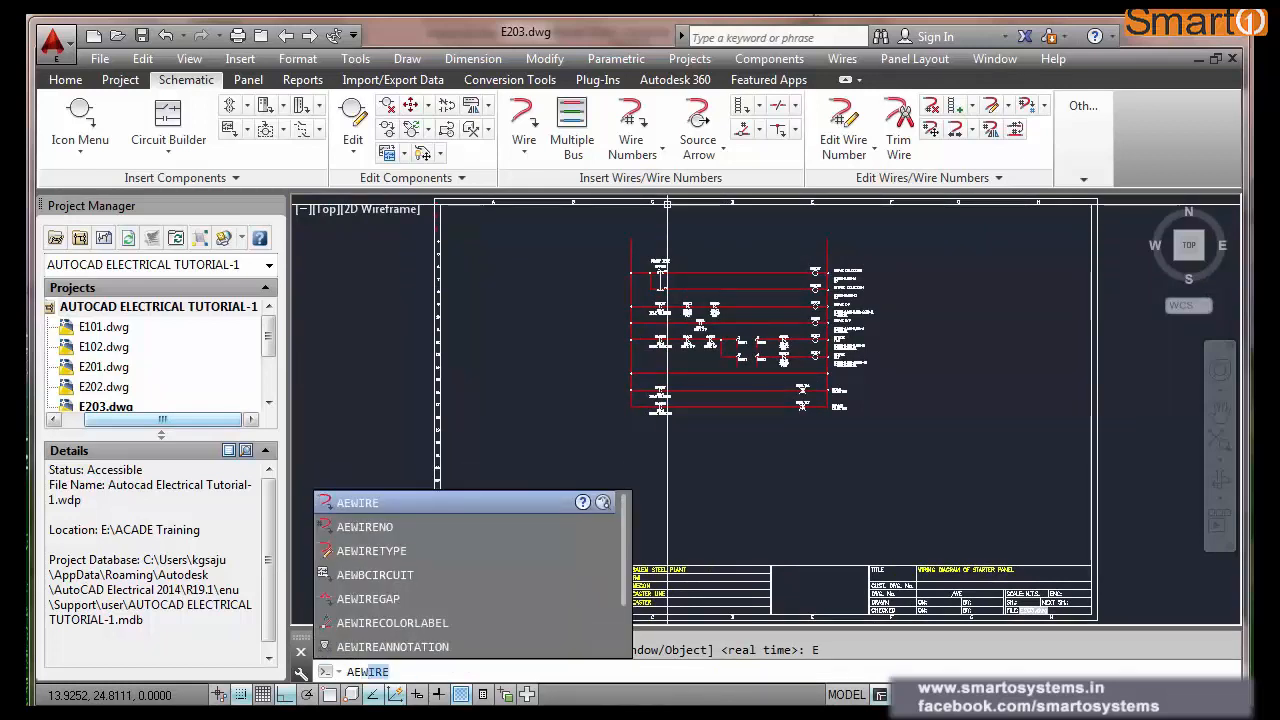
{"action": "type", "text": "IRE"}
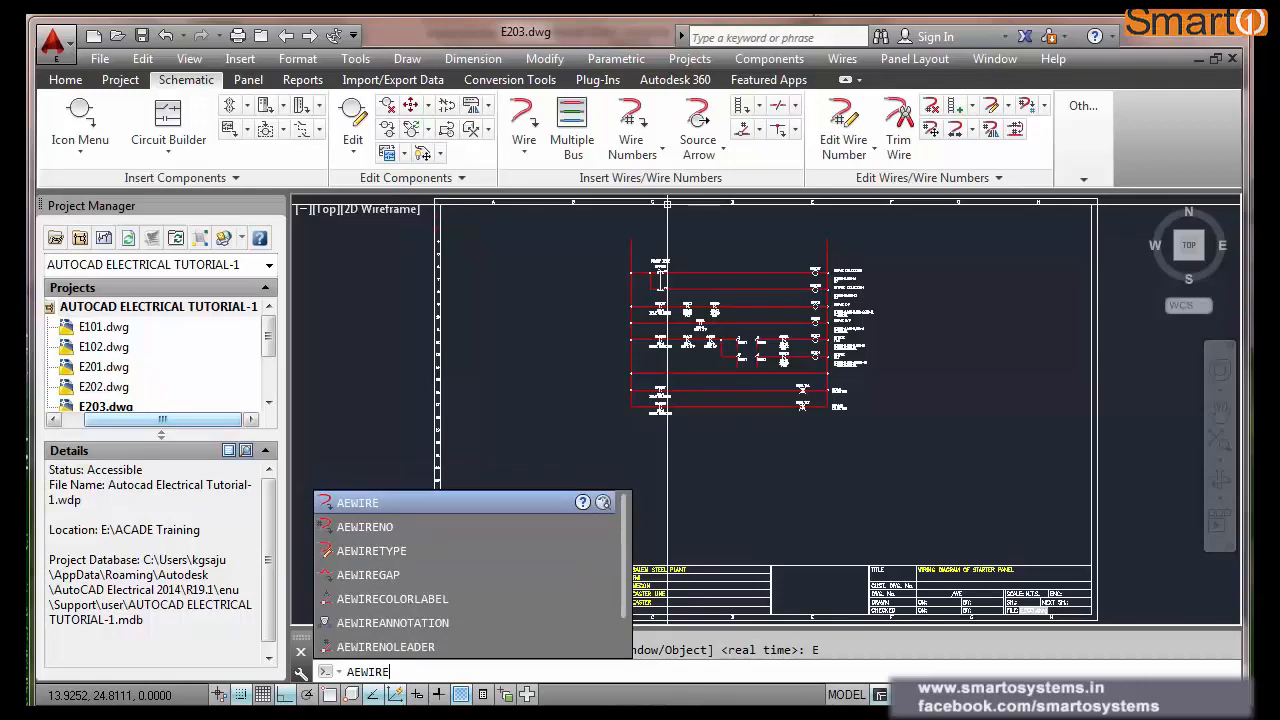
{"action": "type", "text": "N"}
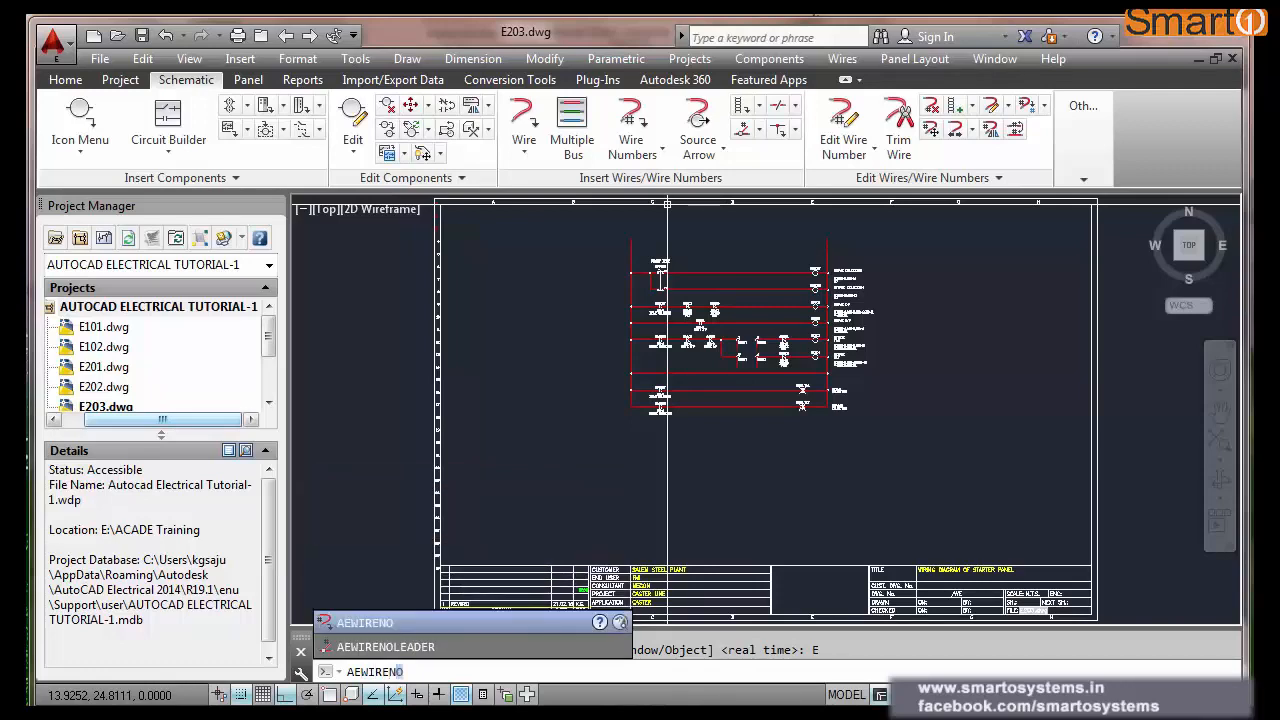
{"action": "key", "text": "Return"}
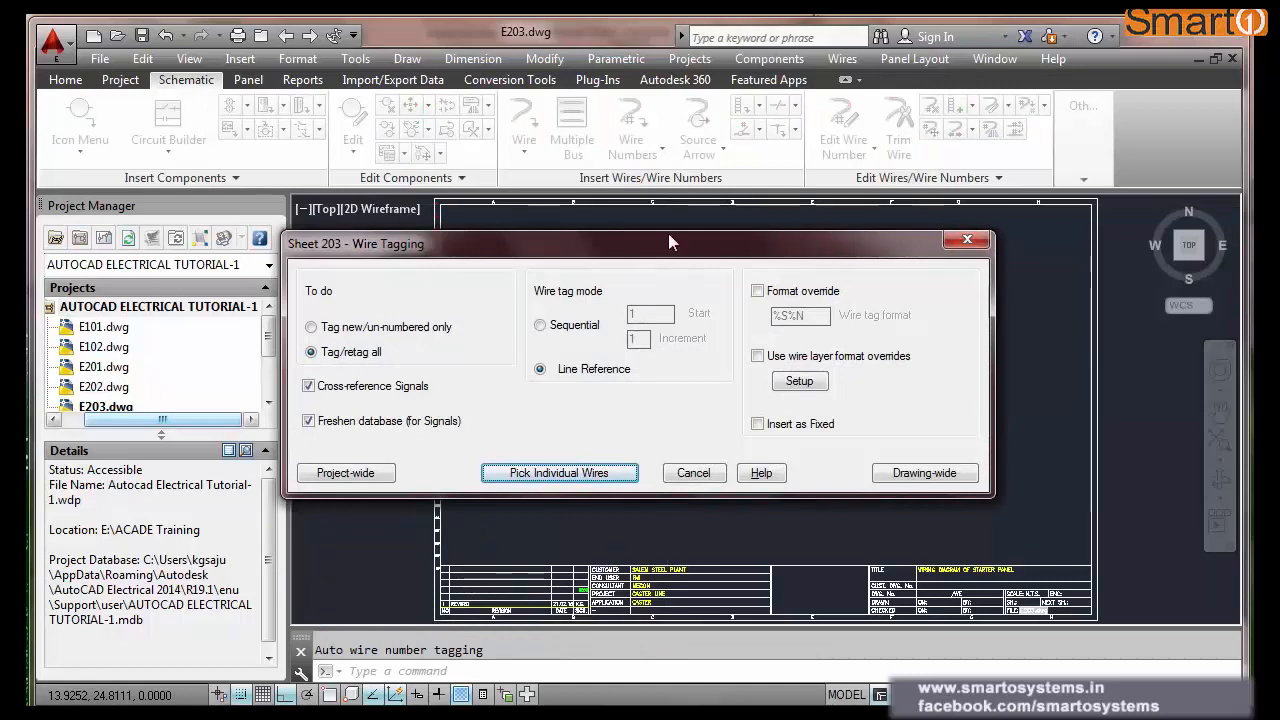
{"action": "left_click", "coordinate": [362, 473]}
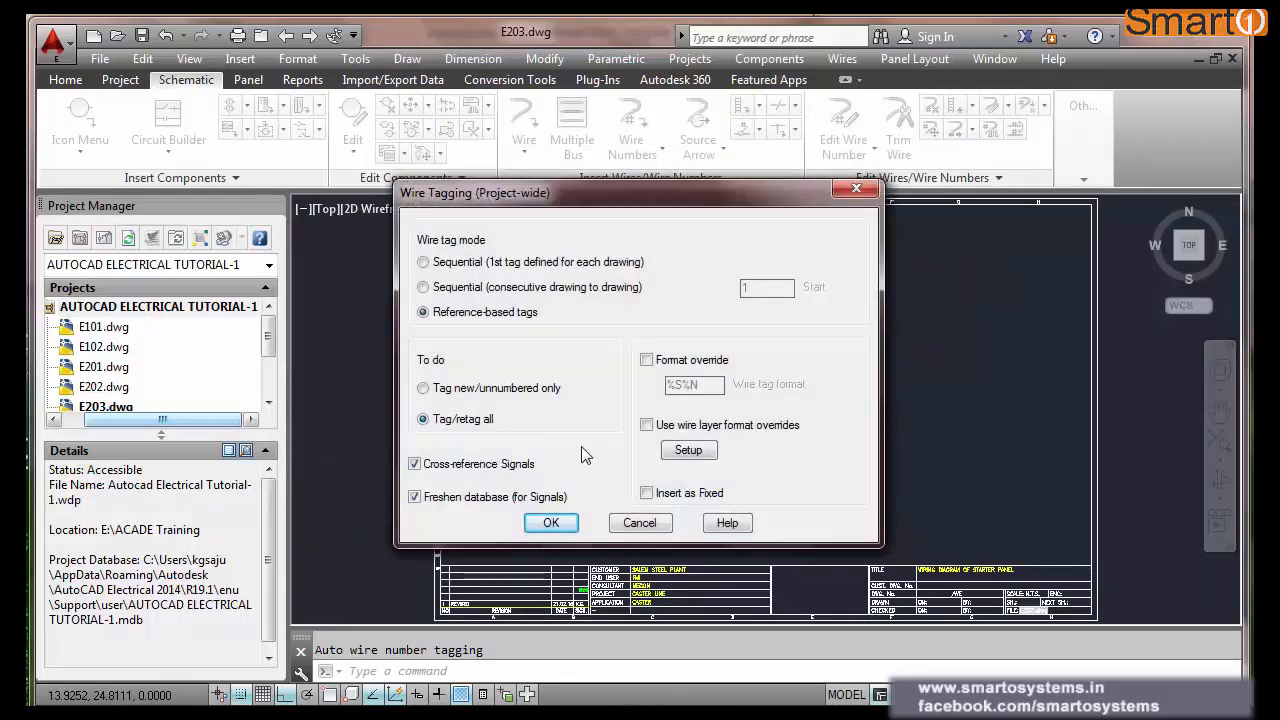
{"action": "left_click", "coordinate": [551, 522]}
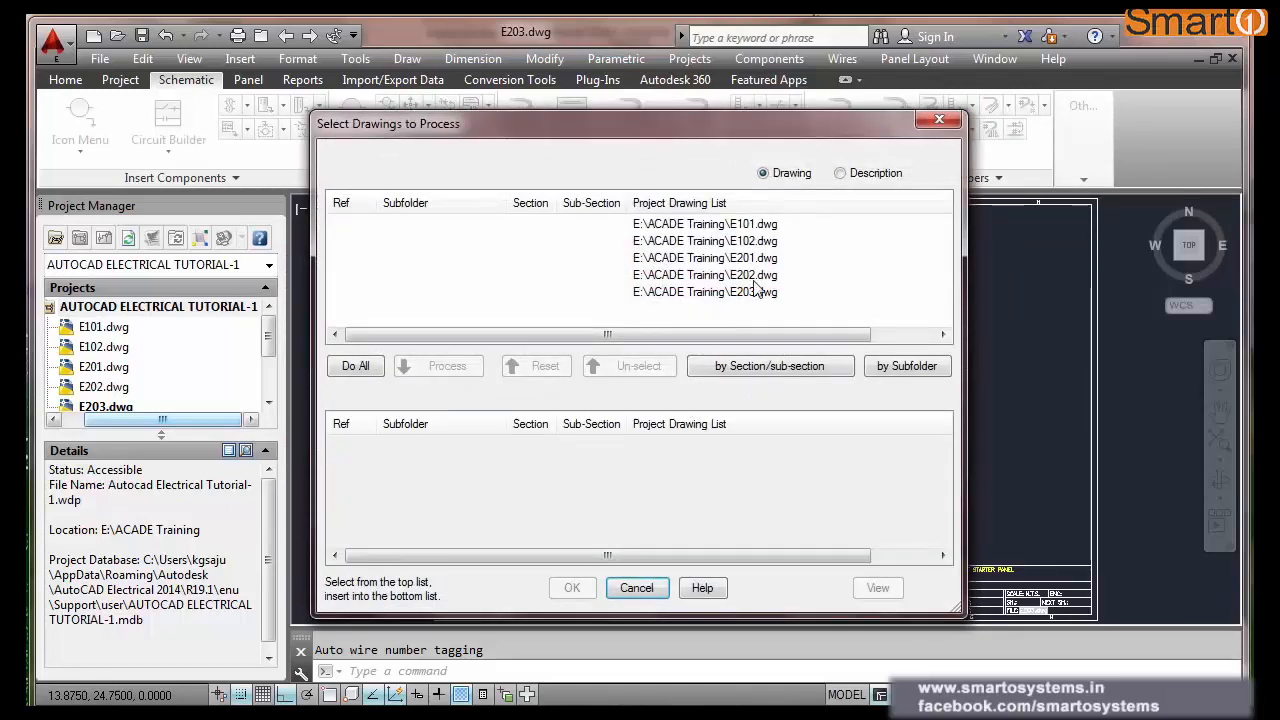
- Choose drawings E201.dwg, E202.dwg and E203.dwg for processing and insert their wire numbers
{"action": "left_click", "coordinate": [765, 260]}
{"action": "left_click", "coordinate": [757, 292], "text": "shift"}
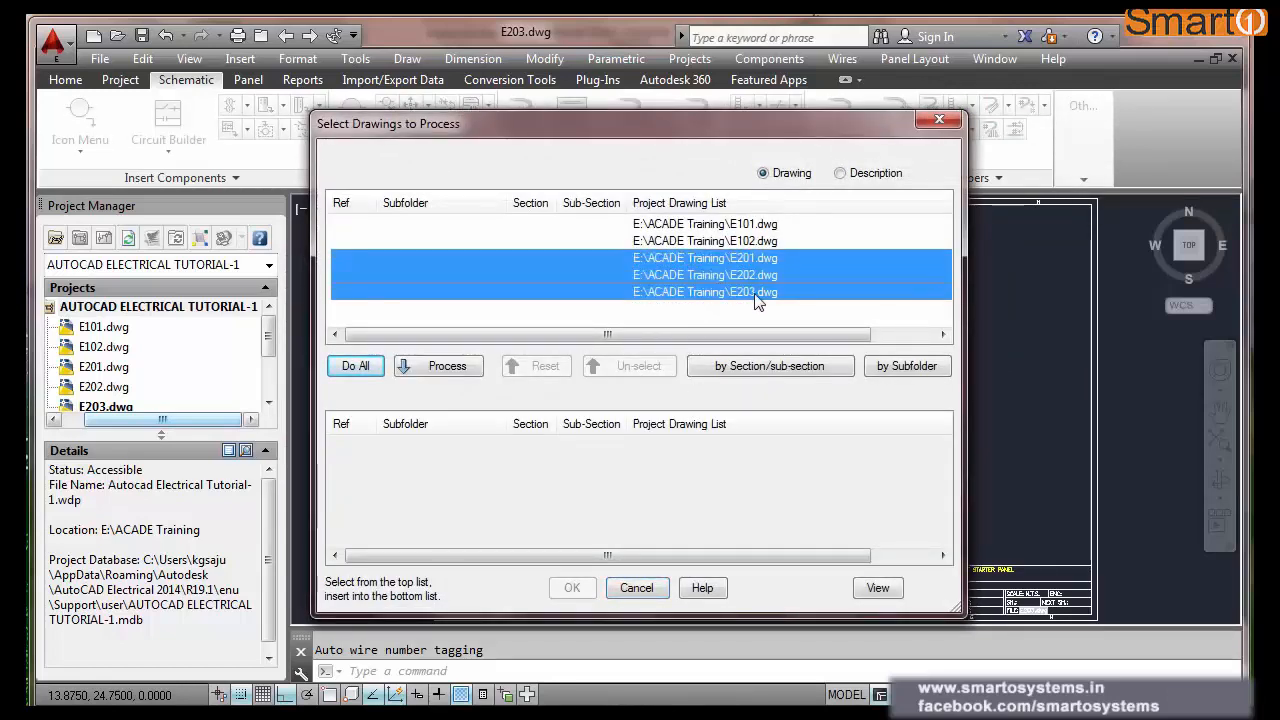
{"action": "left_click", "coordinate": [449, 370]}
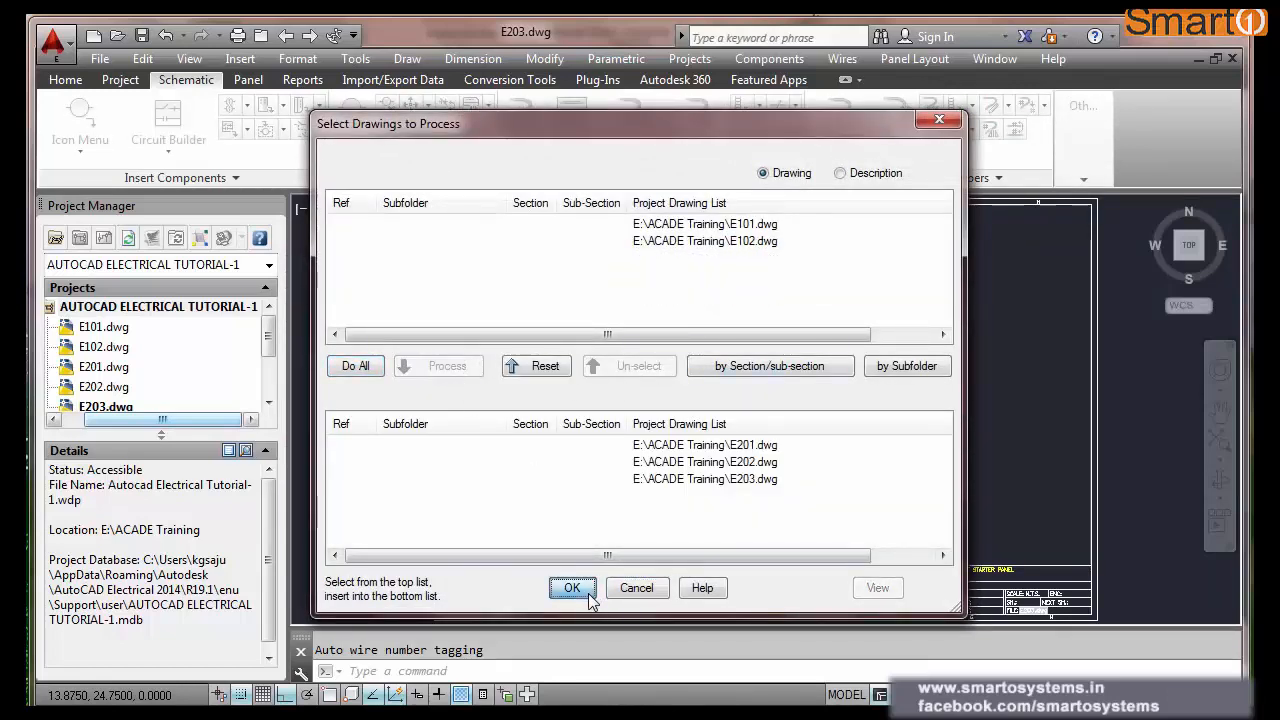
{"action": "left_click", "coordinate": [572, 588]}
{"action": "left_click", "coordinate": [573, 386]}
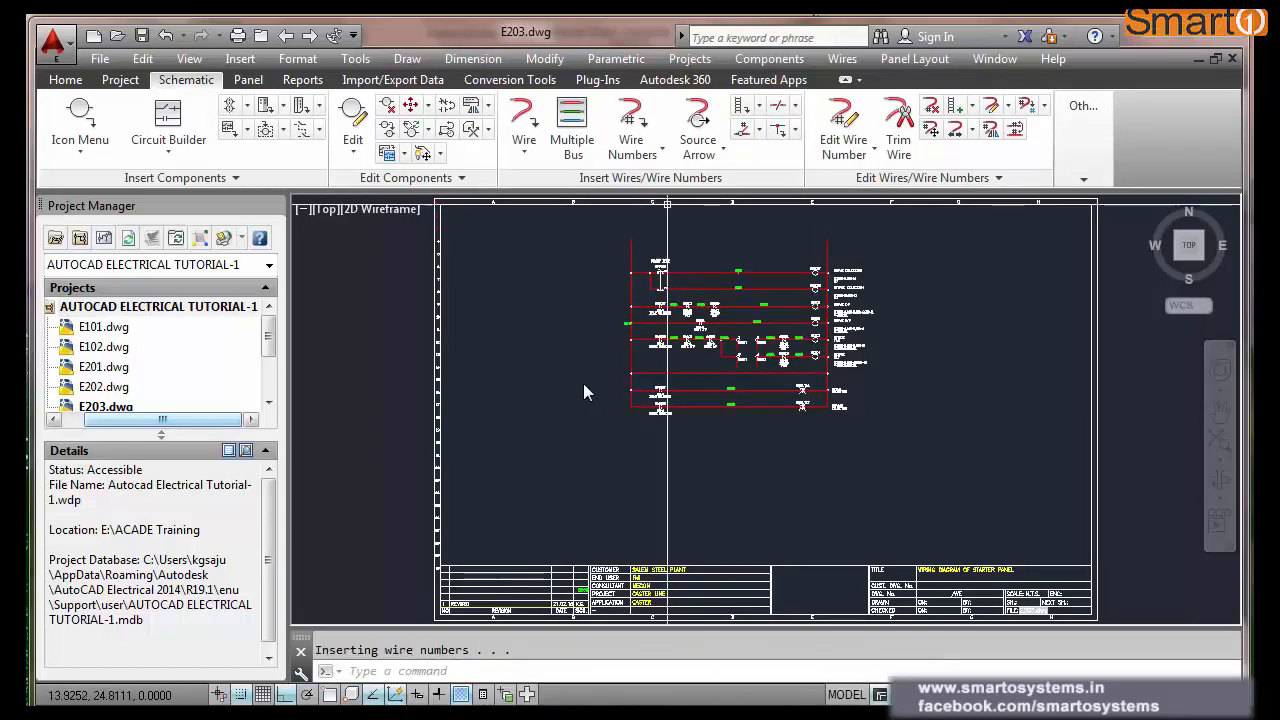
- Examine the new wire numbers along the selection, drive and bypass rungs of E203, and fit the whole sheet in view
{"action": "scroll", "coordinate": [736, 376], "scroll_direction": "up", "scroll_amount": 8}
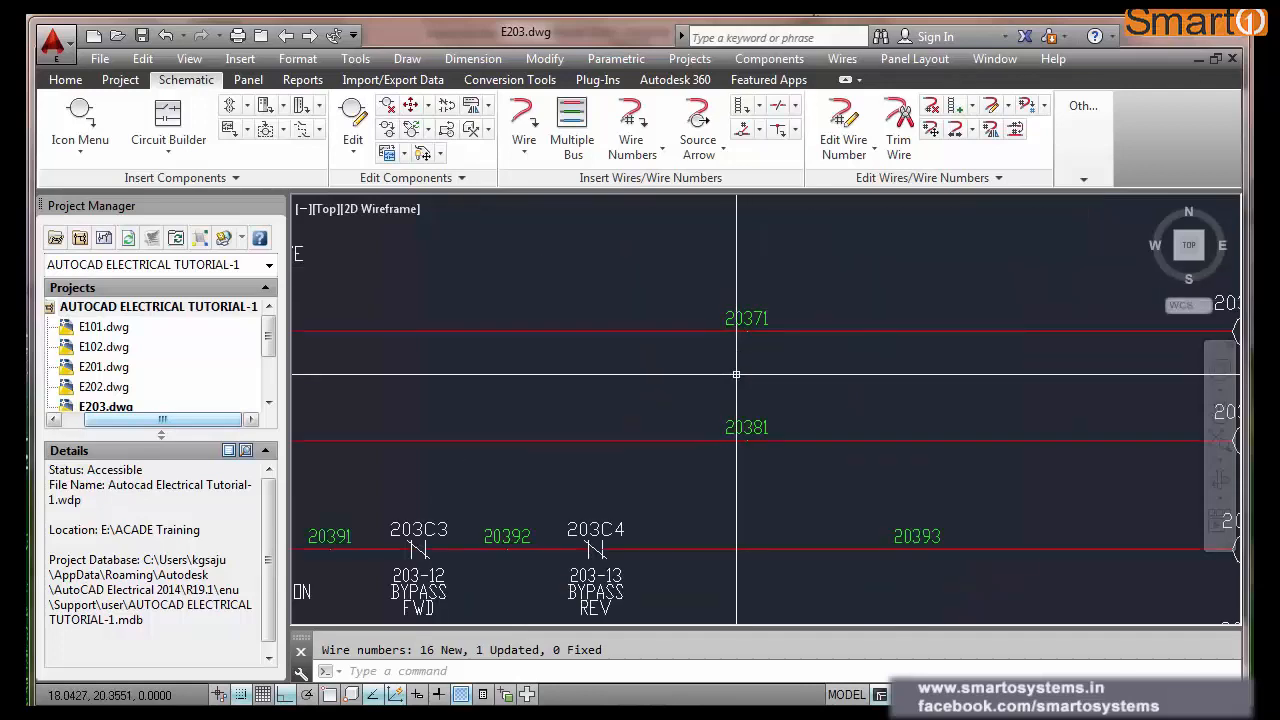
{"action": "scroll", "coordinate": [736, 376], "scroll_direction": "down", "scroll_amount": 6}
{"action": "scroll", "coordinate": [736, 376], "scroll_direction": "up", "scroll_amount": 7}
{"action": "scroll", "coordinate": [779, 453], "scroll_direction": "down", "scroll_amount": 2}
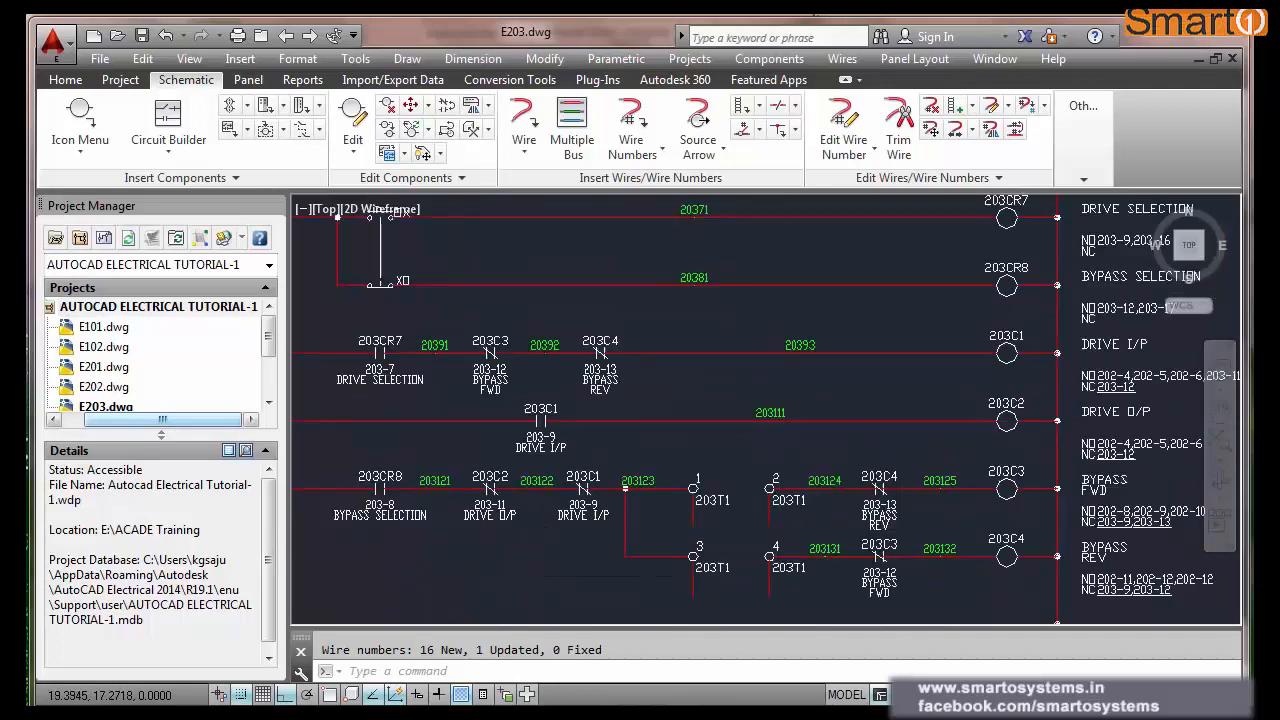
{"action": "scroll", "coordinate": [779, 453], "scroll_direction": "down", "scroll_amount": 5}
{"action": "scroll", "coordinate": [570, 462], "scroll_direction": "up", "scroll_amount": 7}
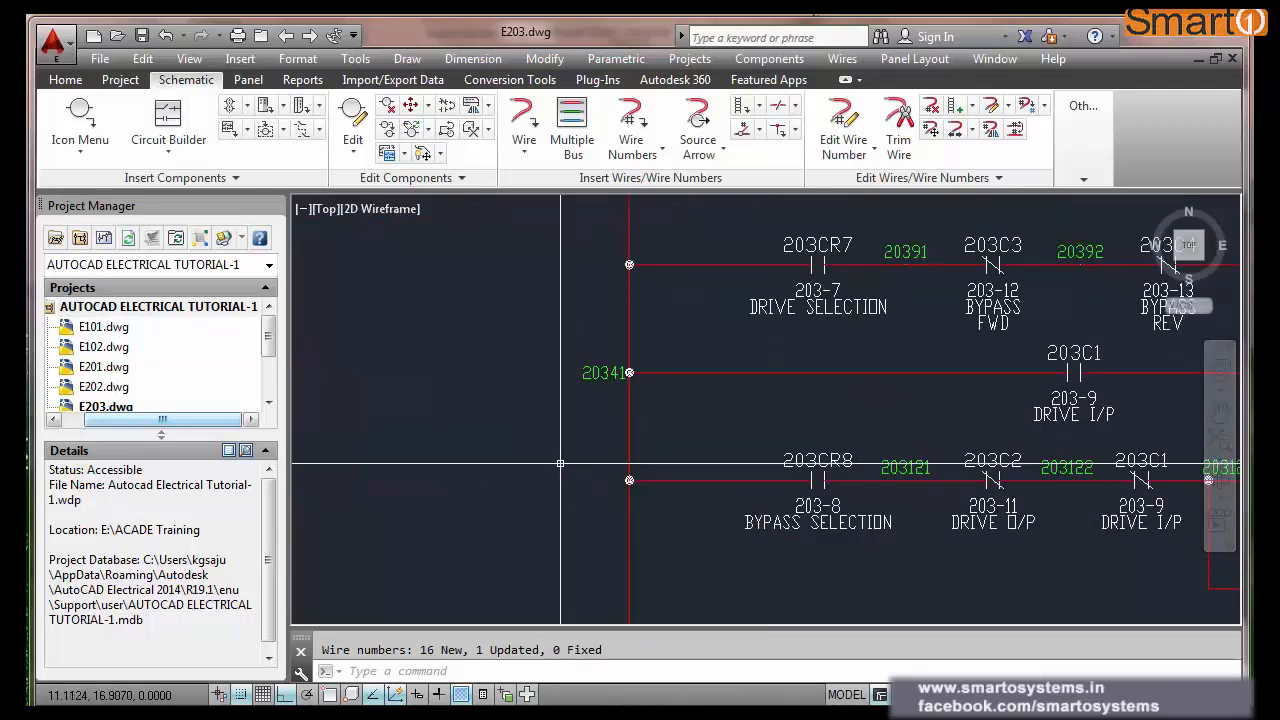
{"action": "scroll", "coordinate": [566, 460], "scroll_direction": "down", "scroll_amount": 2}
{"action": "scroll", "coordinate": [566, 460], "scroll_direction": "down", "scroll_amount": 4}
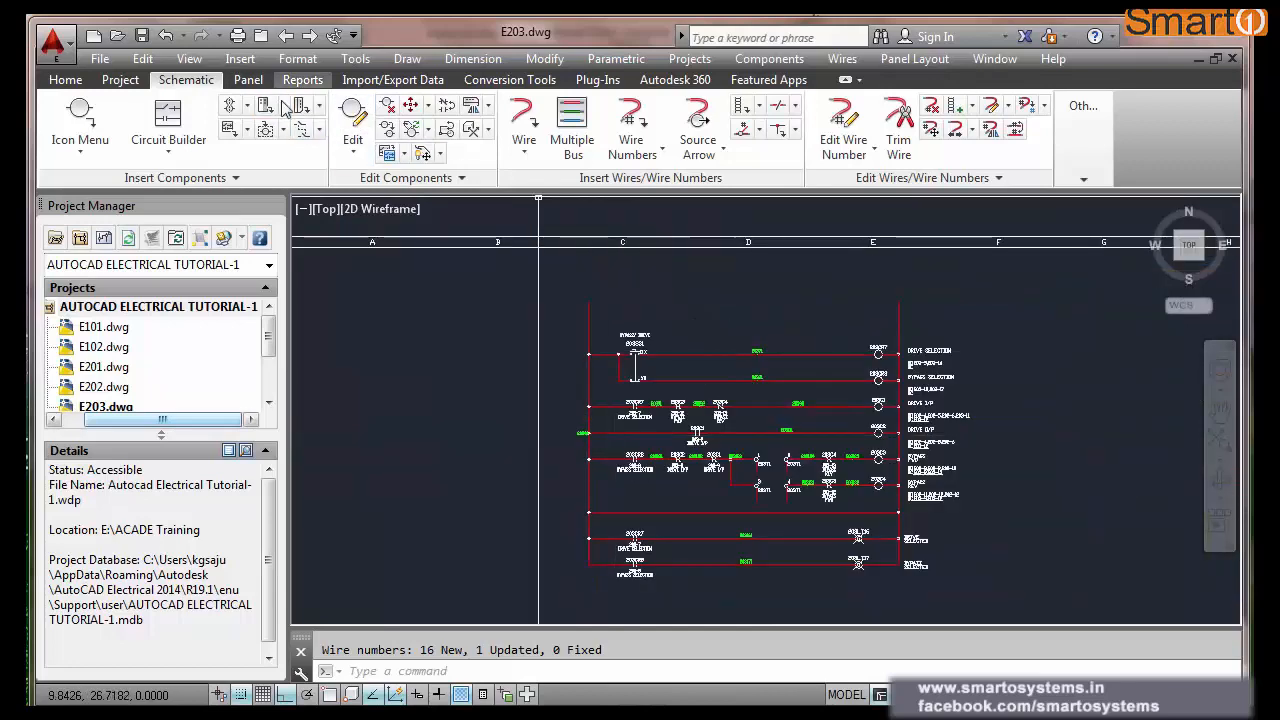
{"action": "type", "text": "z"}
{"action": "key", "text": "Return"}
{"action": "type", "text": "e"}
{"action": "key", "text": "Return"}
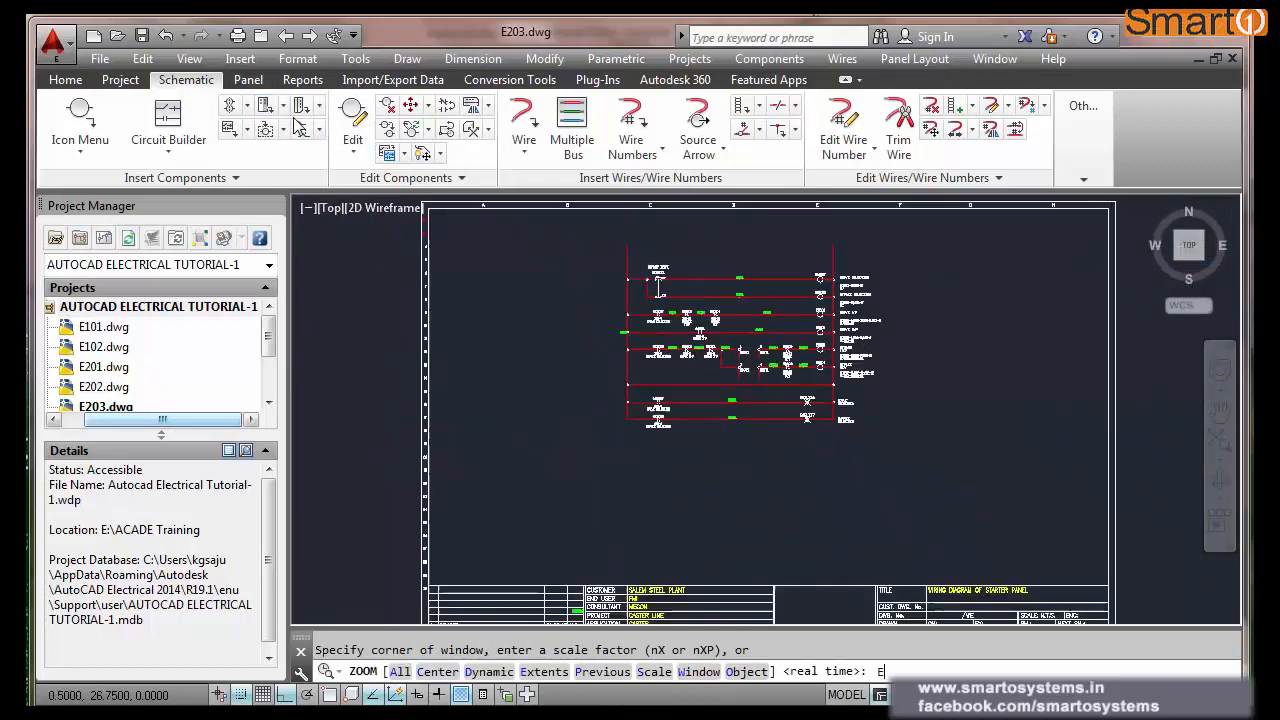
- Switch to the previous project drawing, E202, and update the unresolved destination arrow on the first incoming line by accepting its signal settings
{"action": "type", "text": "AEPREV"}
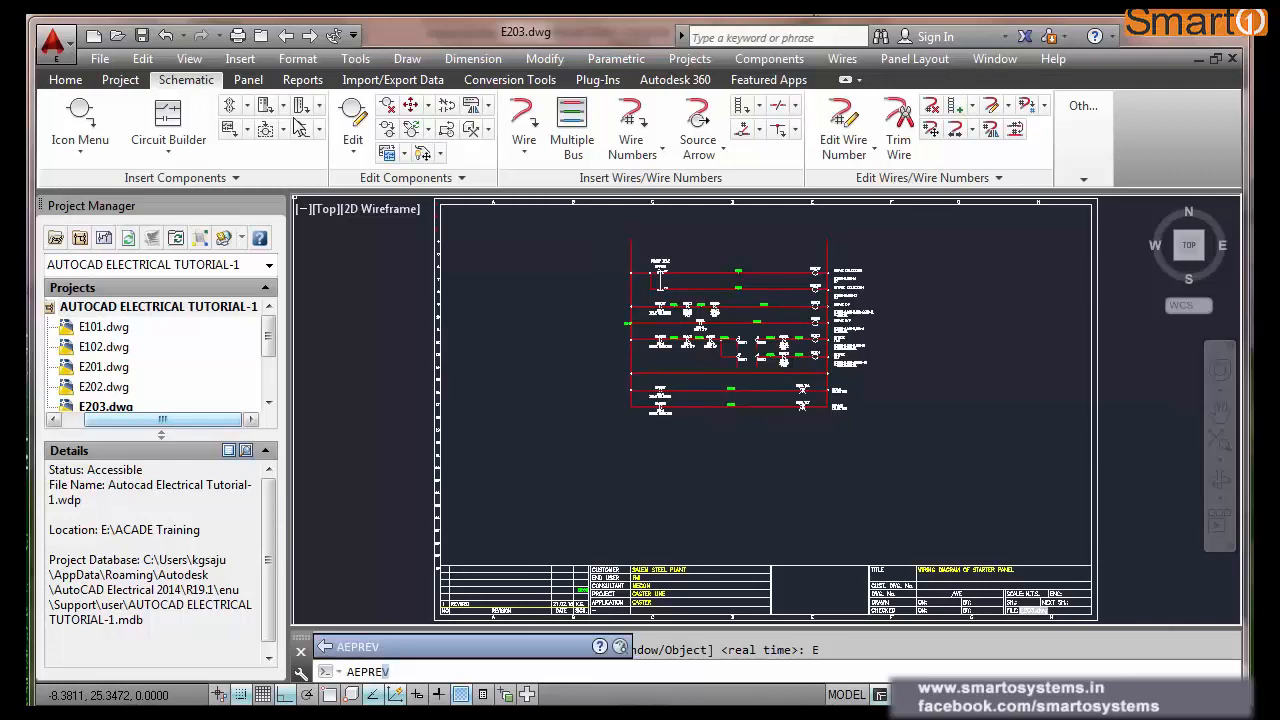
{"action": "key", "text": "Return"}
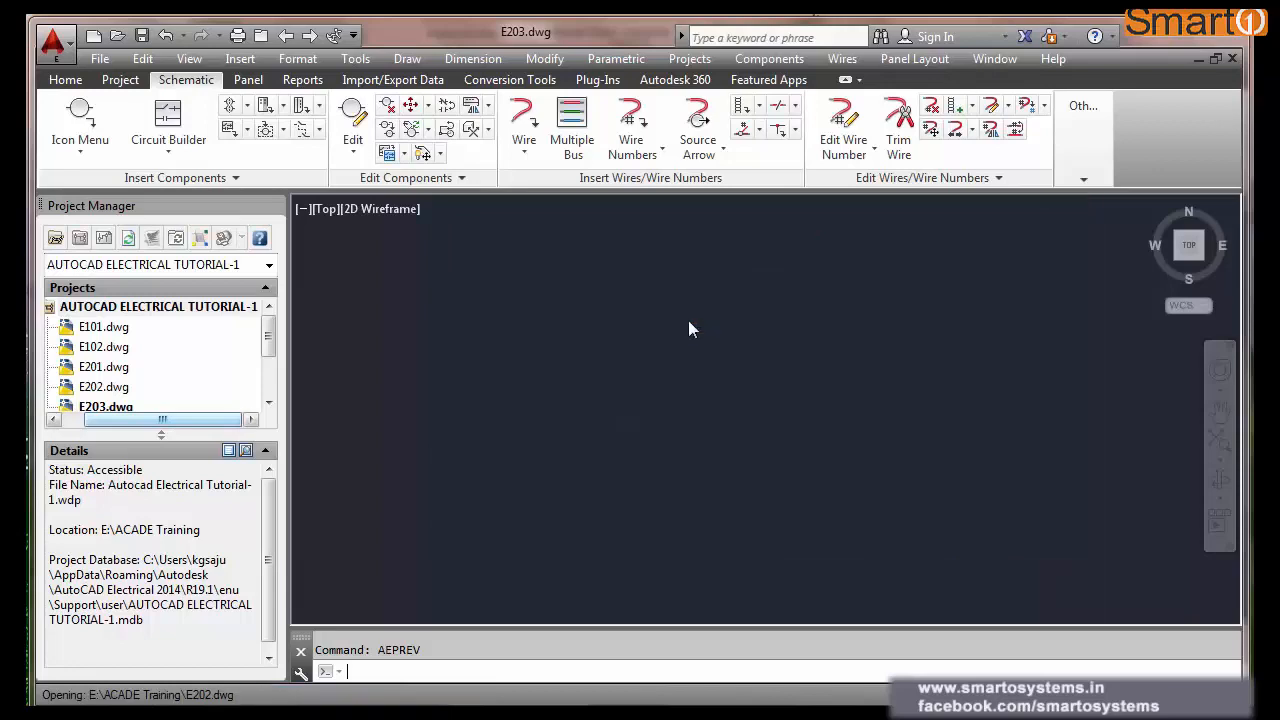
{"action": "scroll", "coordinate": [690, 320], "scroll_direction": "up", "scroll_amount": 5}
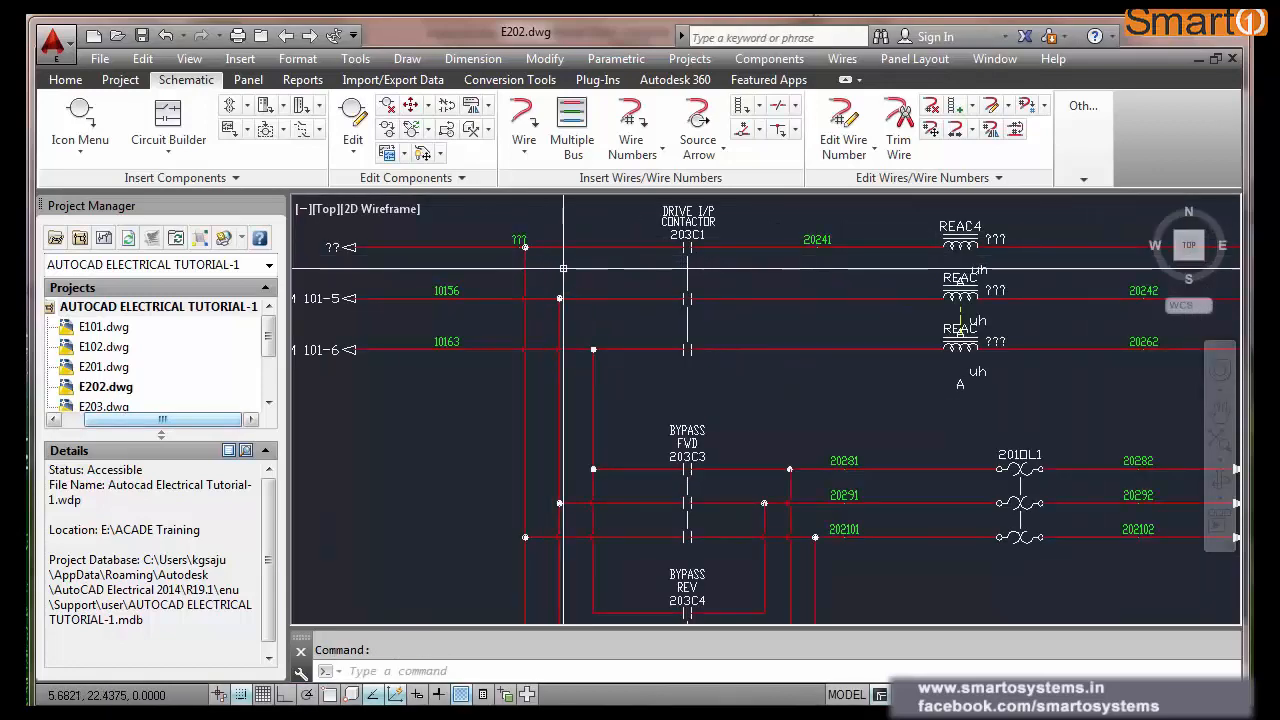
{"action": "scroll", "coordinate": [420, 255], "scroll_direction": "up", "scroll_amount": 2}
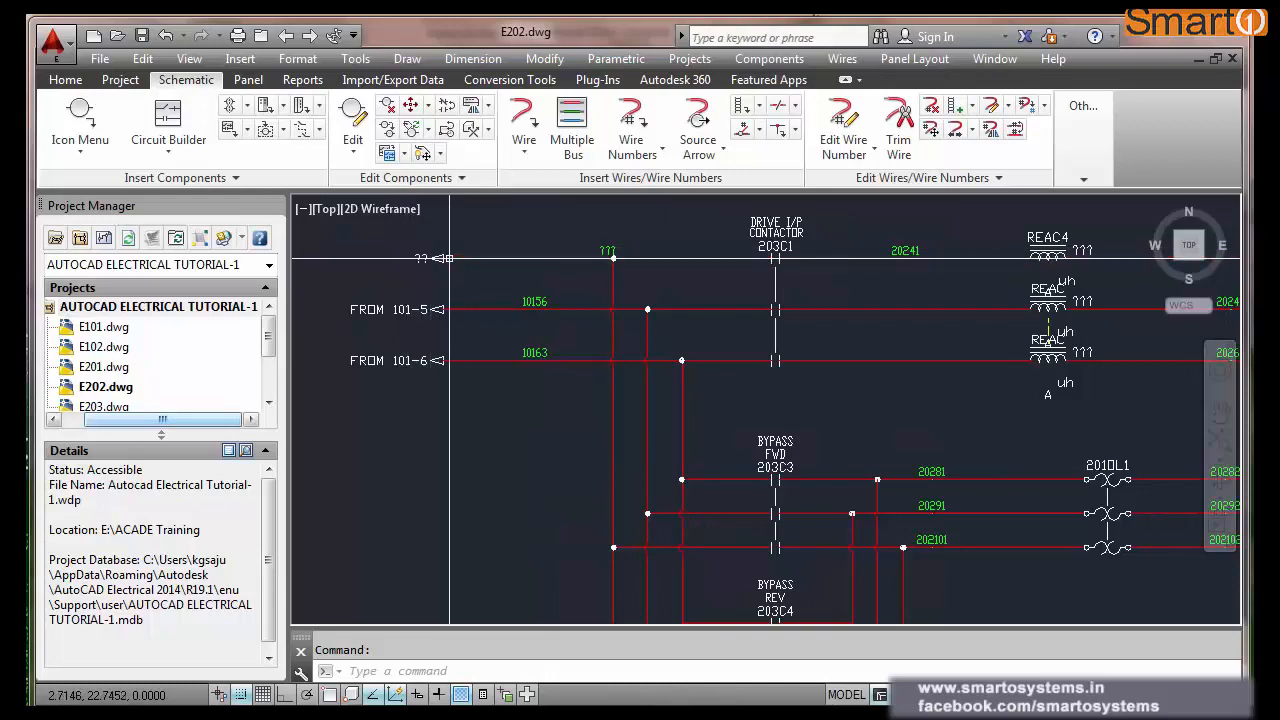
{"action": "left_click", "coordinate": [352, 118]}
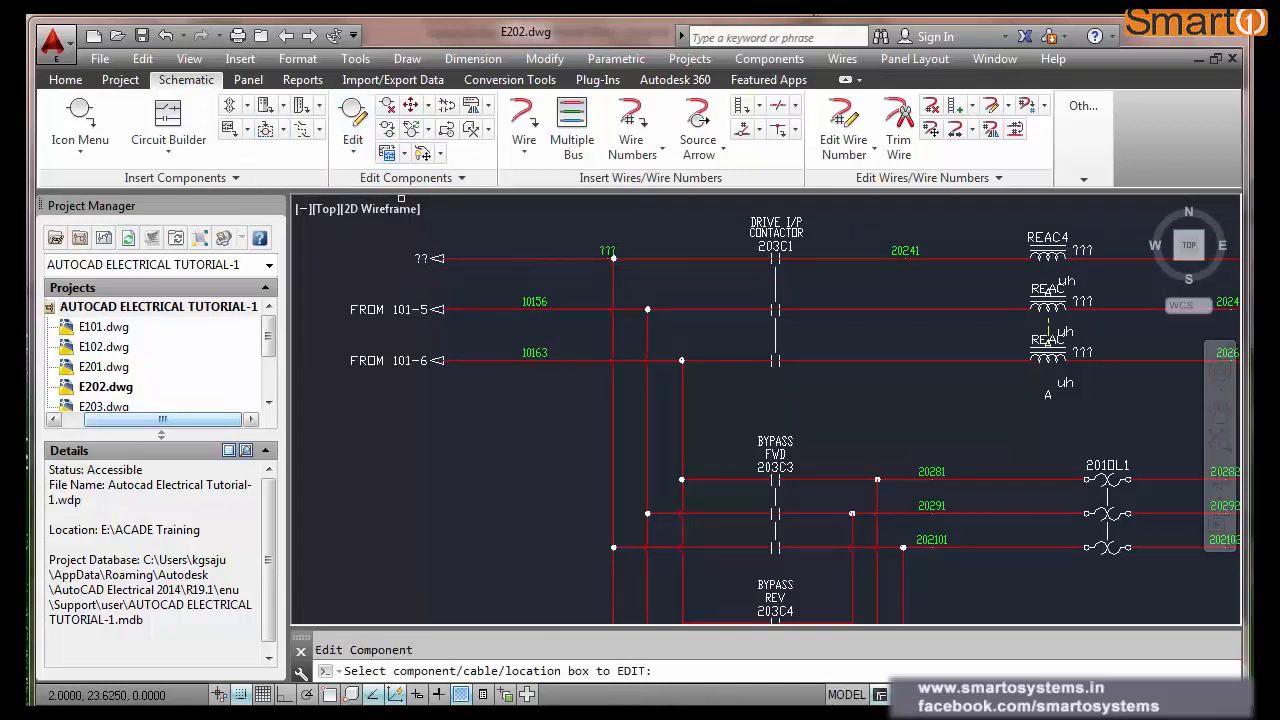
{"action": "left_click", "coordinate": [420, 256]}
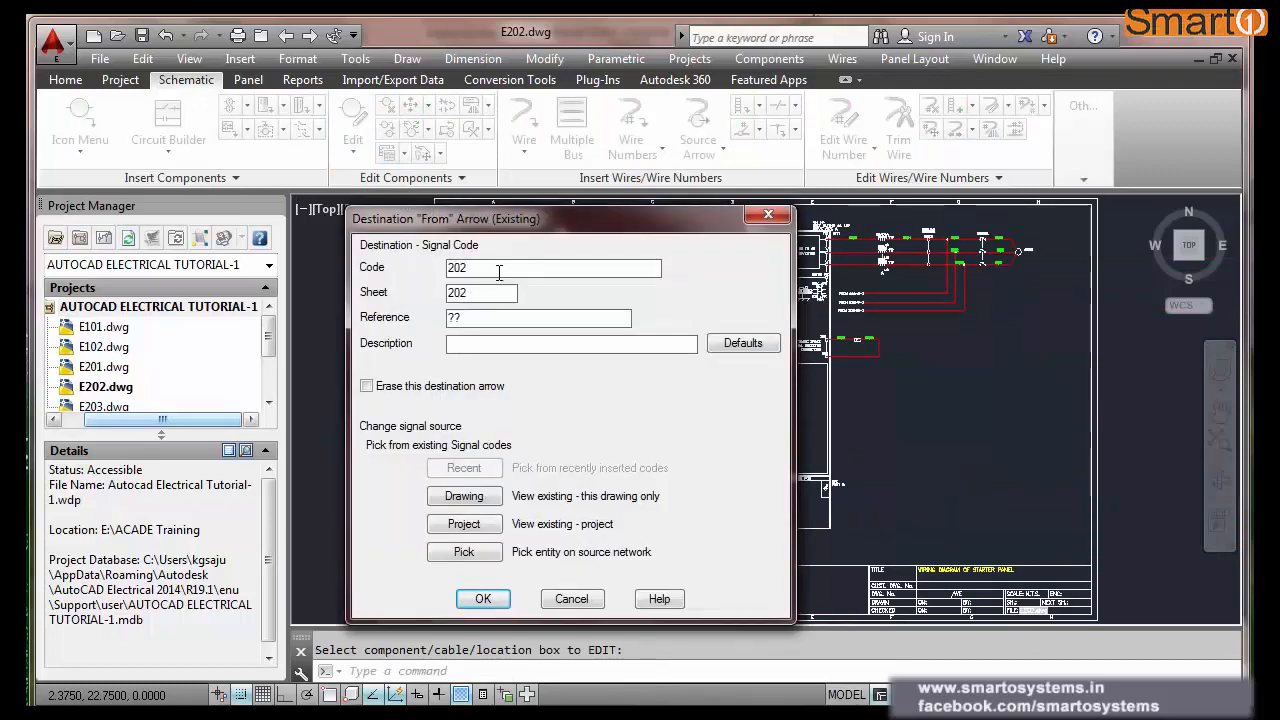
{"action": "left_click", "coordinate": [483, 598]}
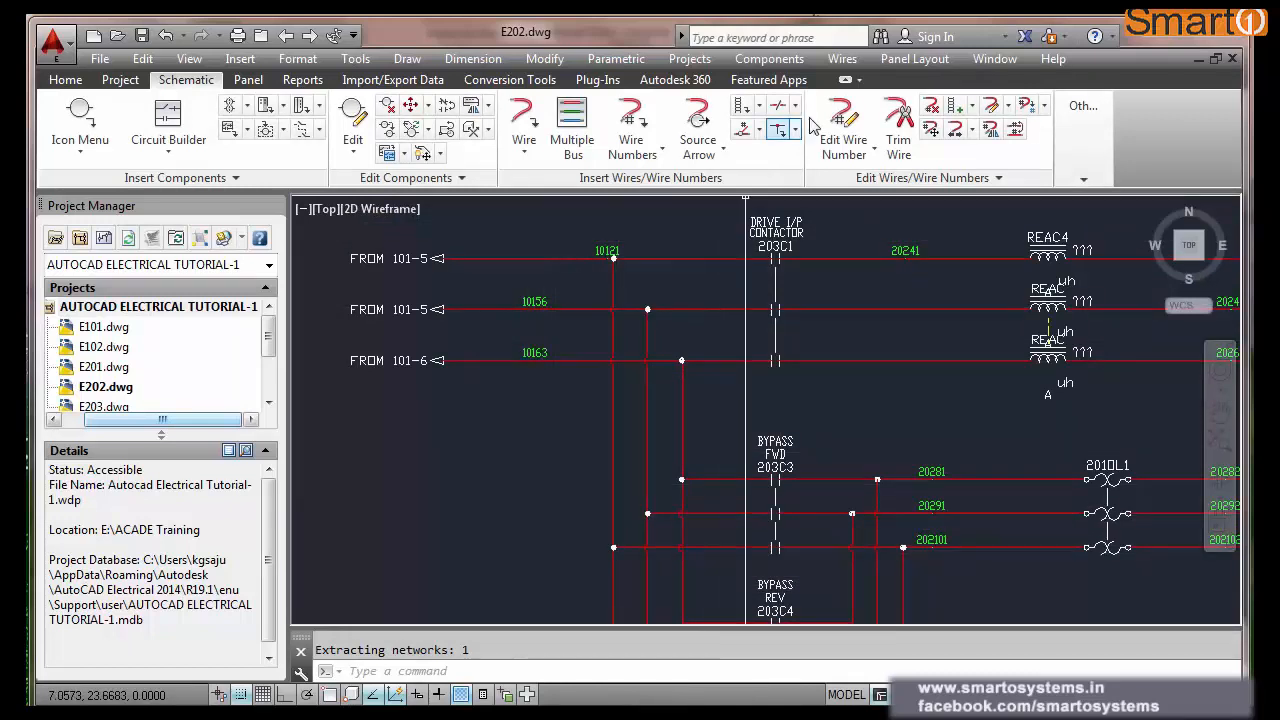
- Move wire number 10121 along the first incoming line, clear of the junction, and reposition wire number 20242 on its wire after the reactor
{"action": "left_click", "coordinate": [931, 129]}
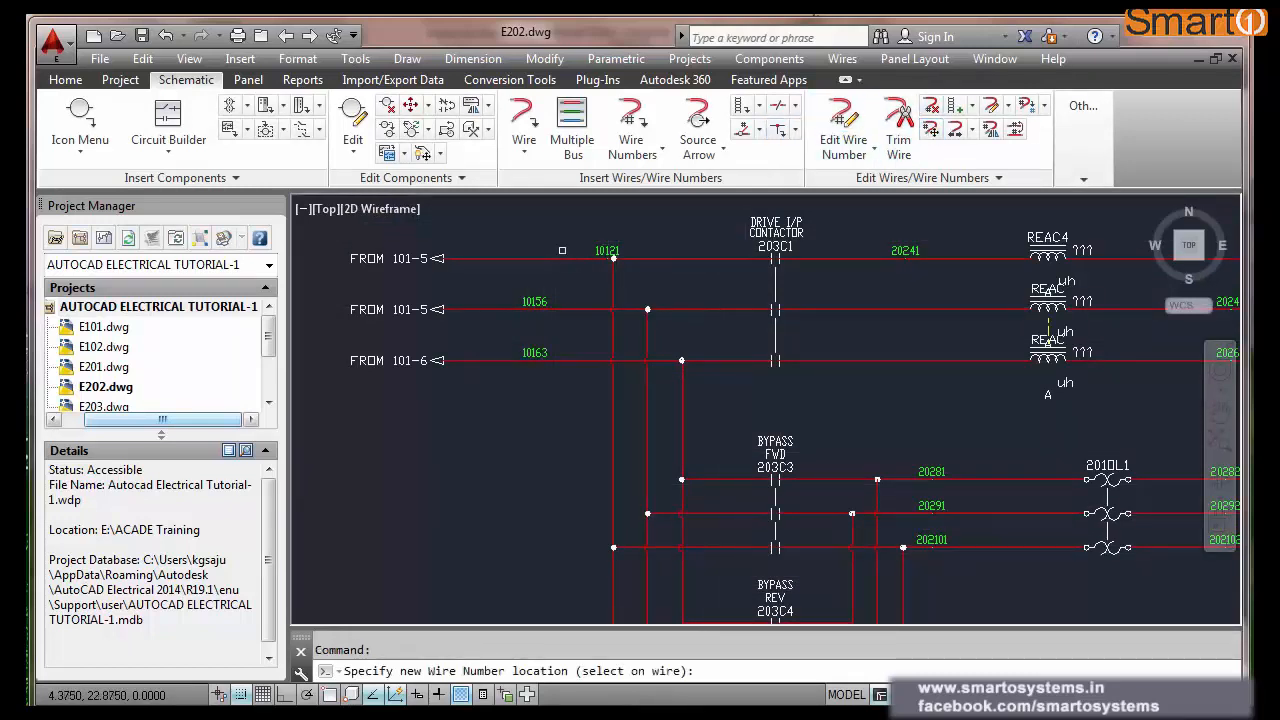
{"action": "left_click", "coordinate": [537, 258]}
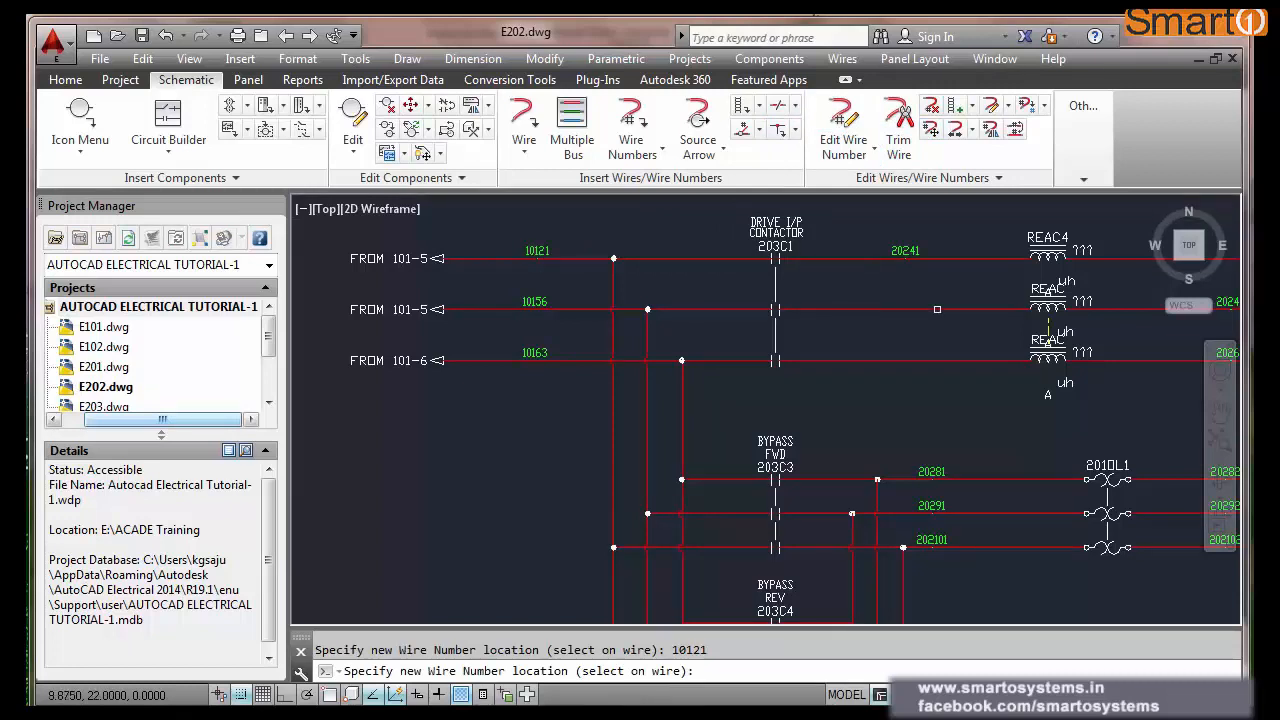
{"action": "scroll", "coordinate": [870, 302], "scroll_direction": "down", "scroll_amount": 3}
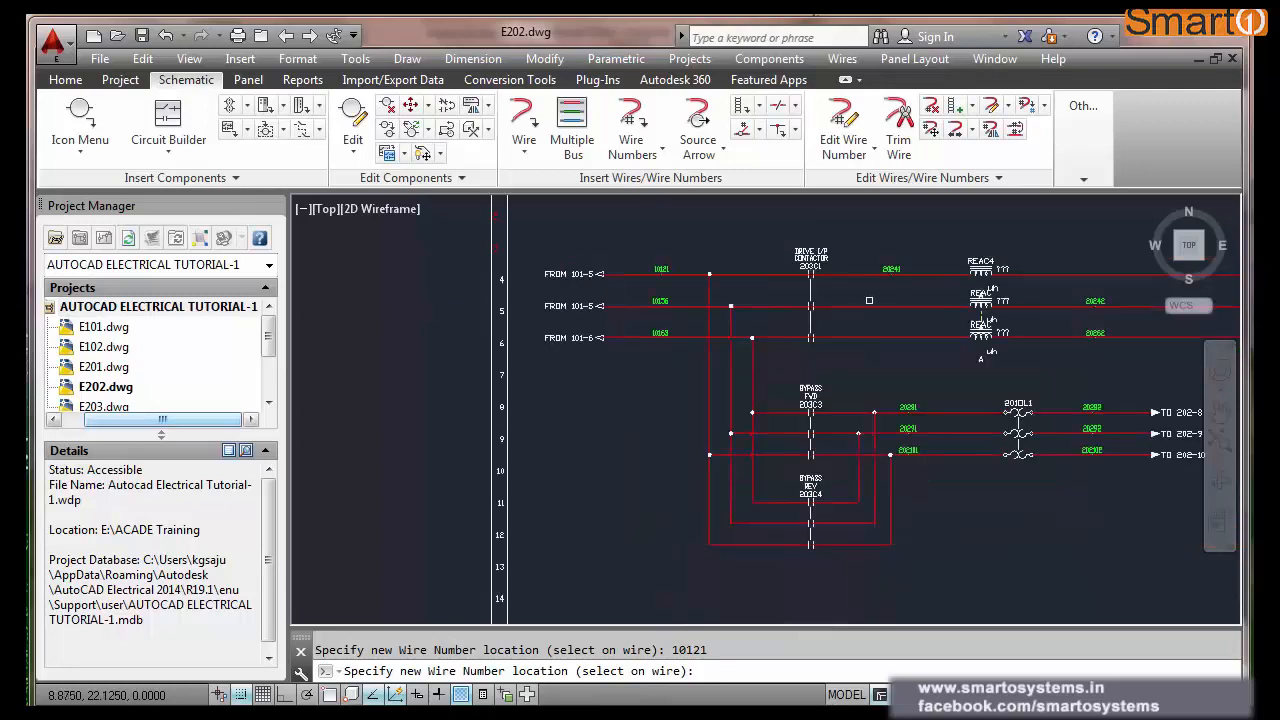
{"action": "scroll", "coordinate": [1027, 297], "scroll_direction": "up", "scroll_amount": 2}
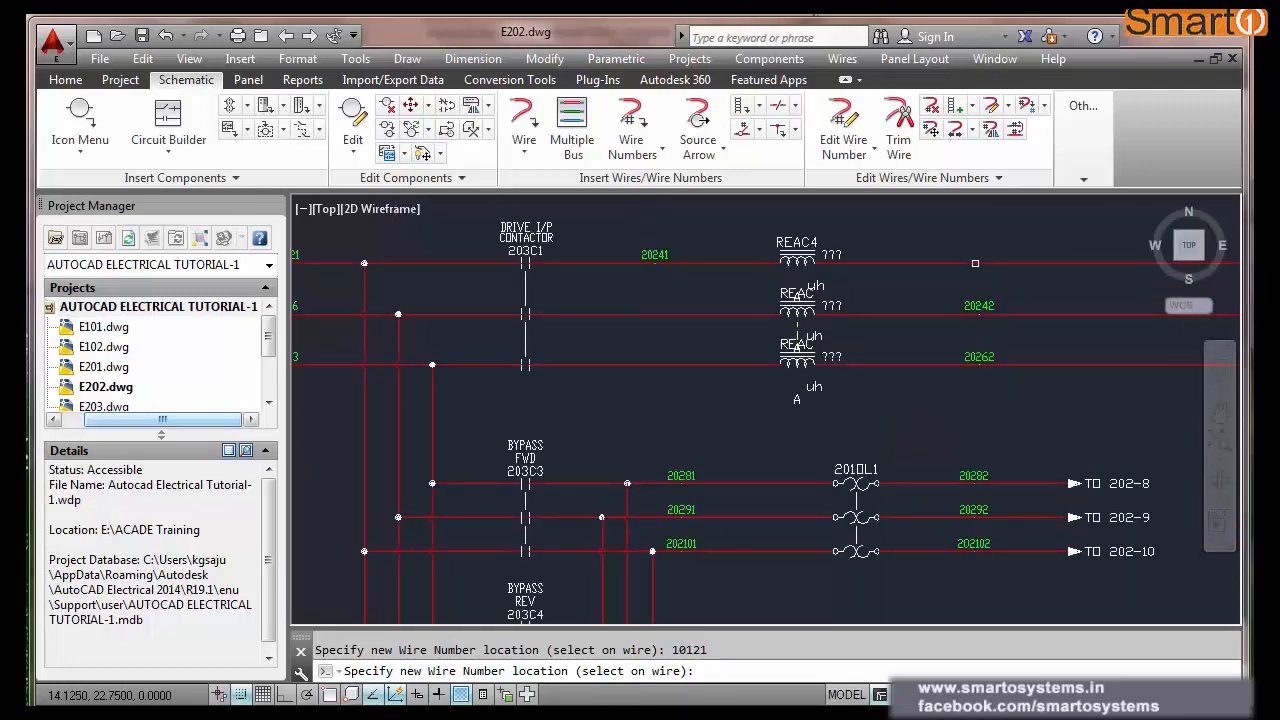
{"action": "left_click", "coordinate": [975, 263]}
{"action": "left_click", "coordinate": [975, 314]}
{"action": "scroll", "coordinate": [712, 280], "scroll_direction": "down", "scroll_amount": 3}
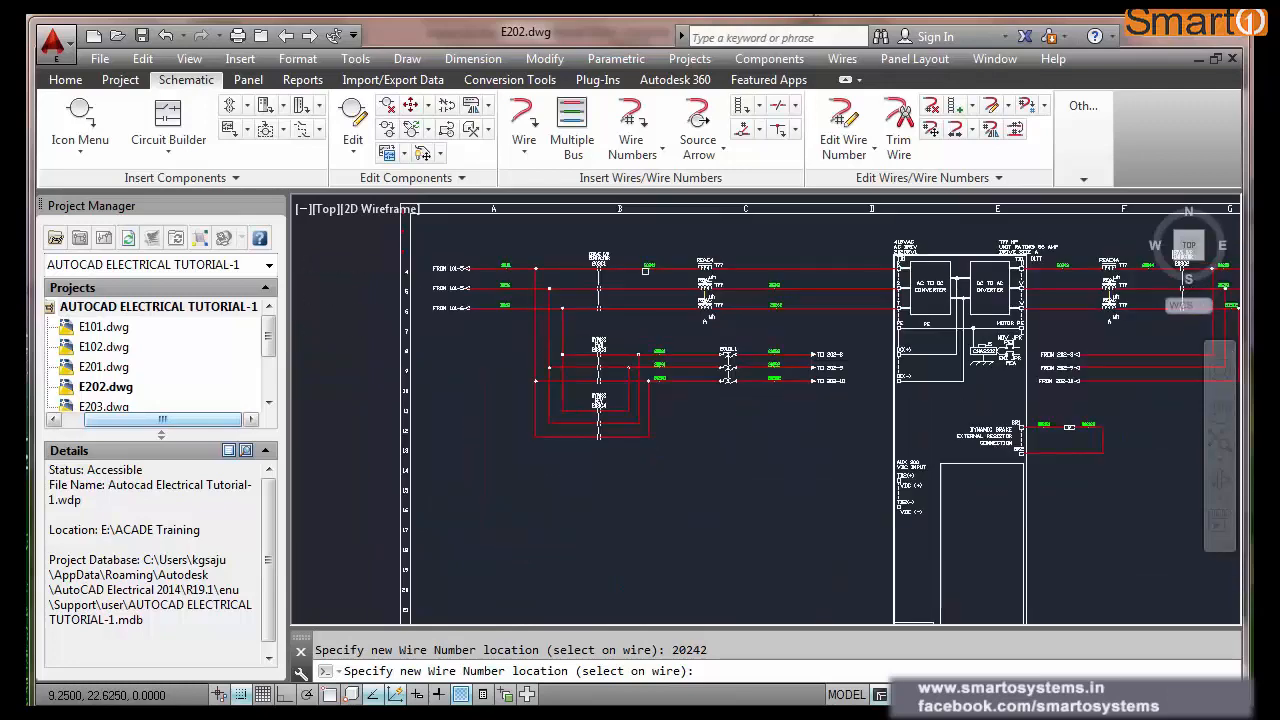
{"action": "scroll", "coordinate": [576, 365], "scroll_direction": "up", "scroll_amount": 3}
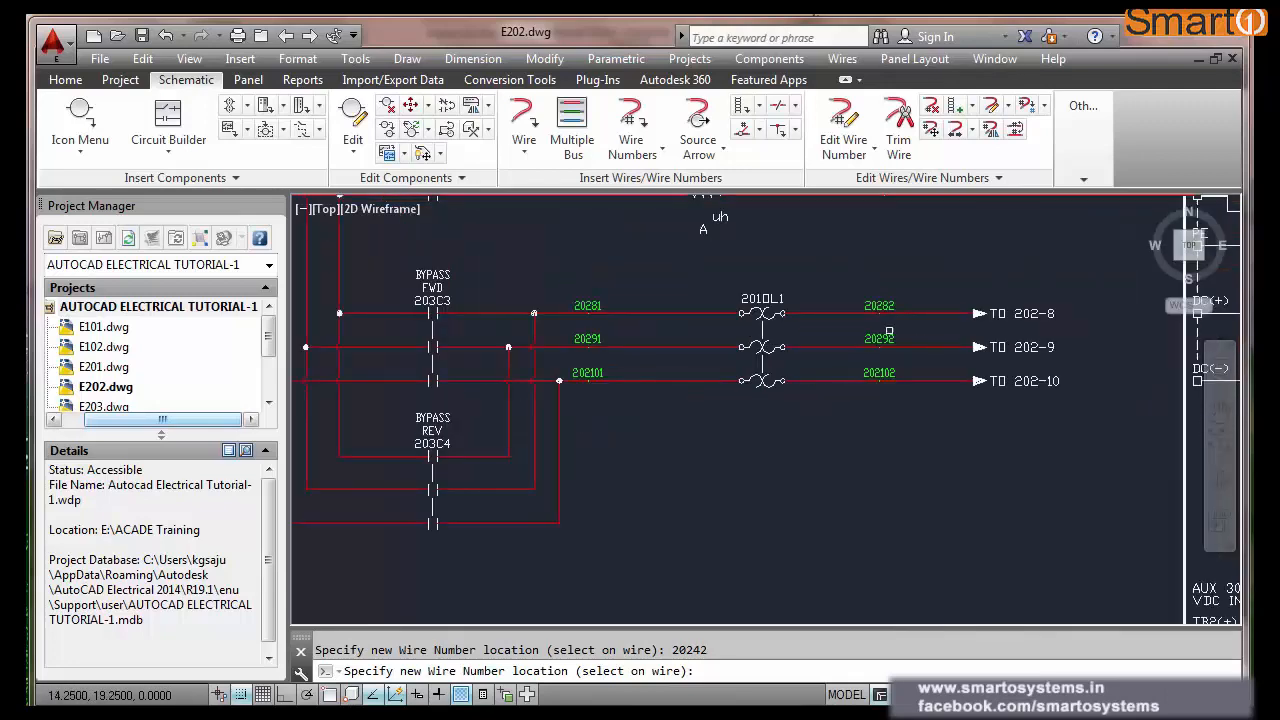
{"action": "scroll", "coordinate": [897, 313], "scroll_direction": "up", "scroll_amount": 5}
{"action": "scroll", "coordinate": [898, 335], "scroll_direction": "down", "scroll_amount": 3}
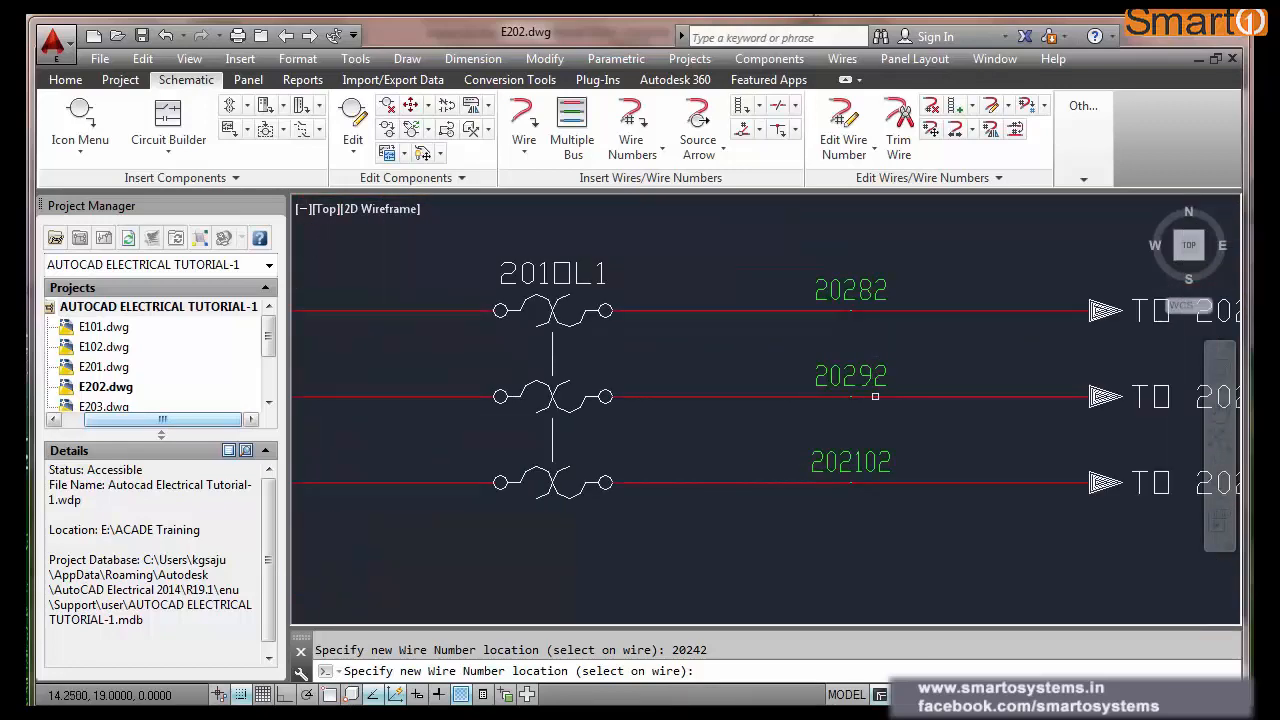
{"action": "scroll", "coordinate": [875, 397], "scroll_direction": "down", "scroll_amount": 4}
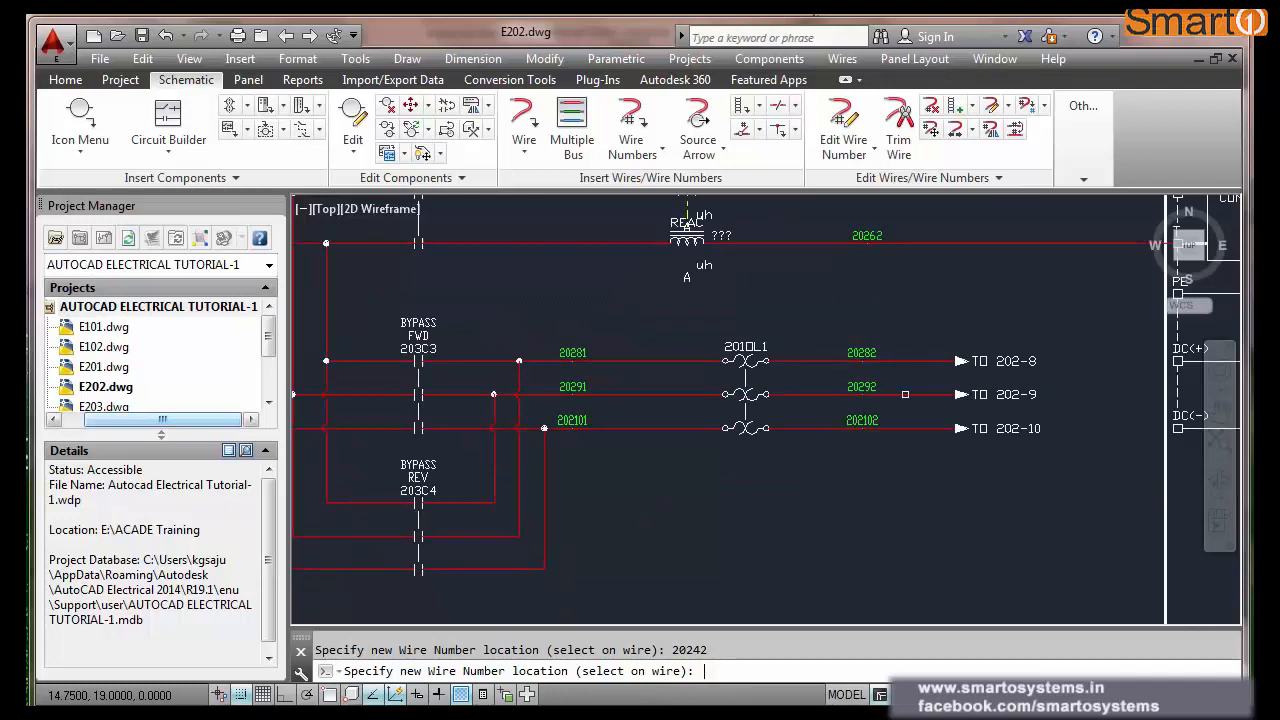
{"action": "key", "text": "Escape"}
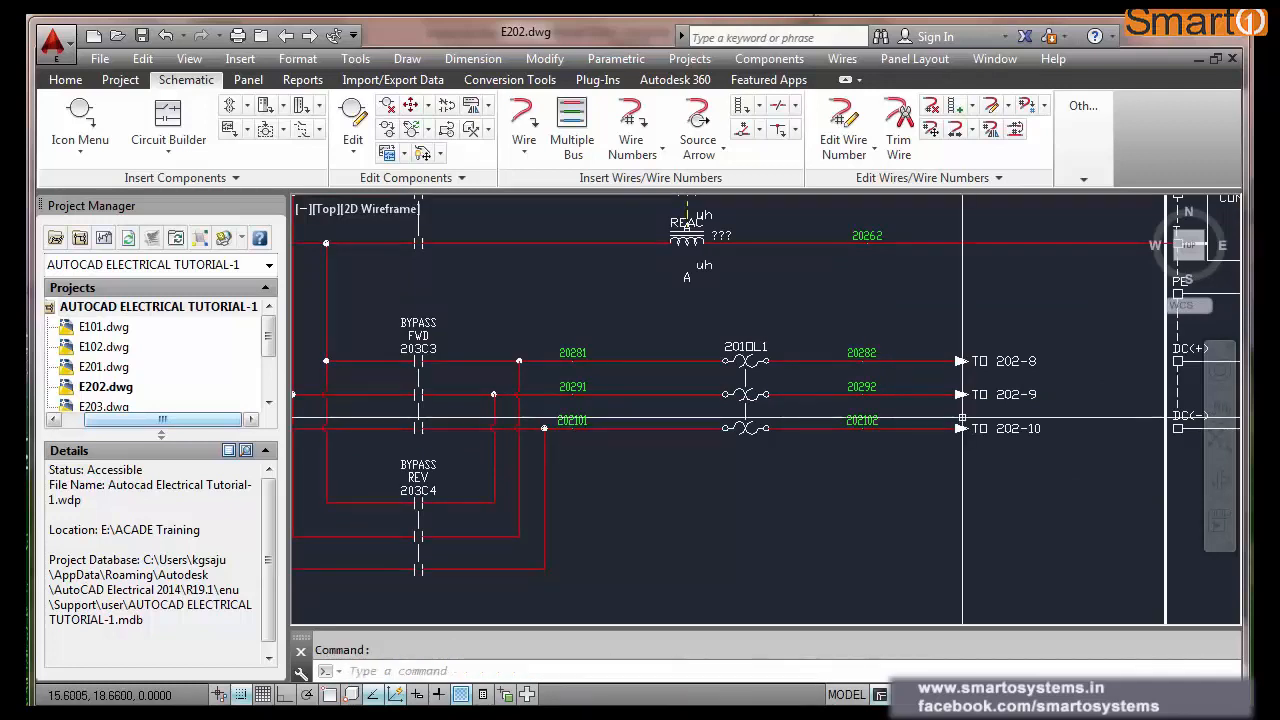
- Compare the wire numbers on the bypass source lines from overload 201OL1 with those on the matching destination lines beside contactor 203C2
{"action": "type", "text": "p"}
{"action": "key", "text": "Return"}
{"action": "left_click_drag", "start_coordinate": [978, 433], "coordinate": [684, 417]}
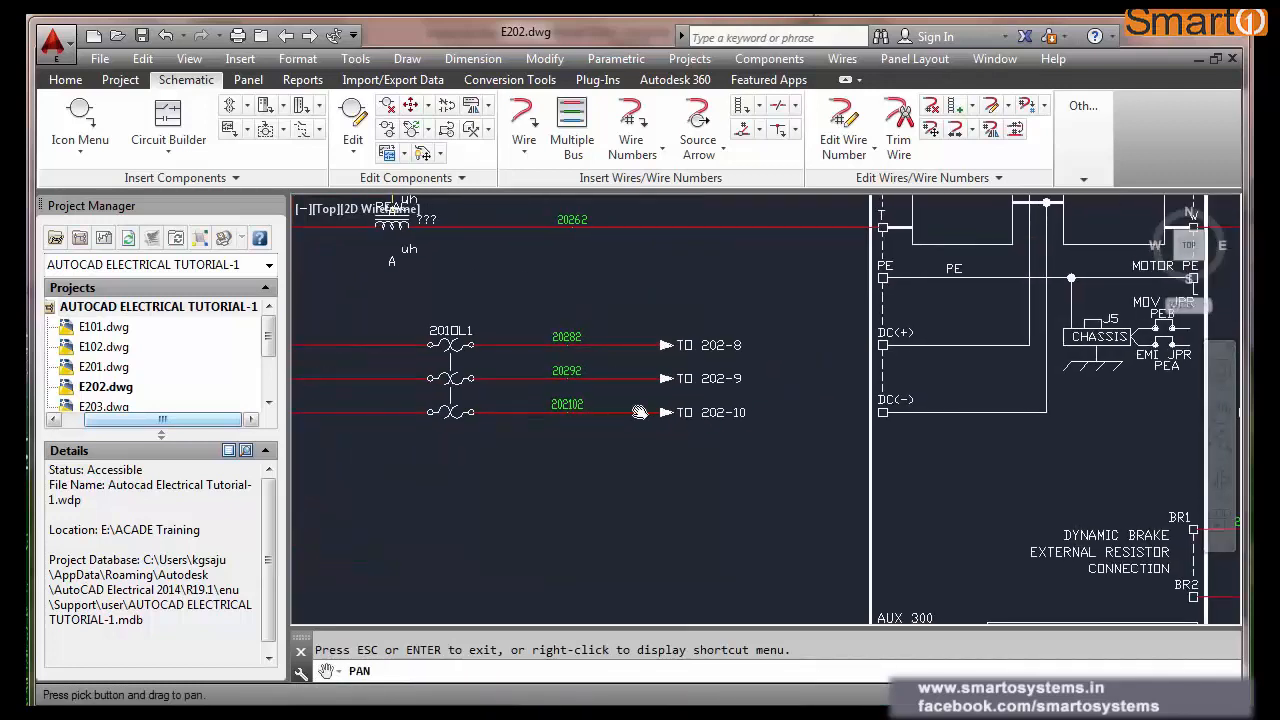
{"action": "left_click_drag", "start_coordinate": [1005, 430], "coordinate": [605, 418]}
{"action": "mouse_move", "coordinate": [871, 403]}
{"action": "left_mouse_down"}
{"action": "mouse_move", "coordinate": [446, 437]}
{"action": "mouse_move", "coordinate": [448, 512]}
{"action": "left_mouse_up"}
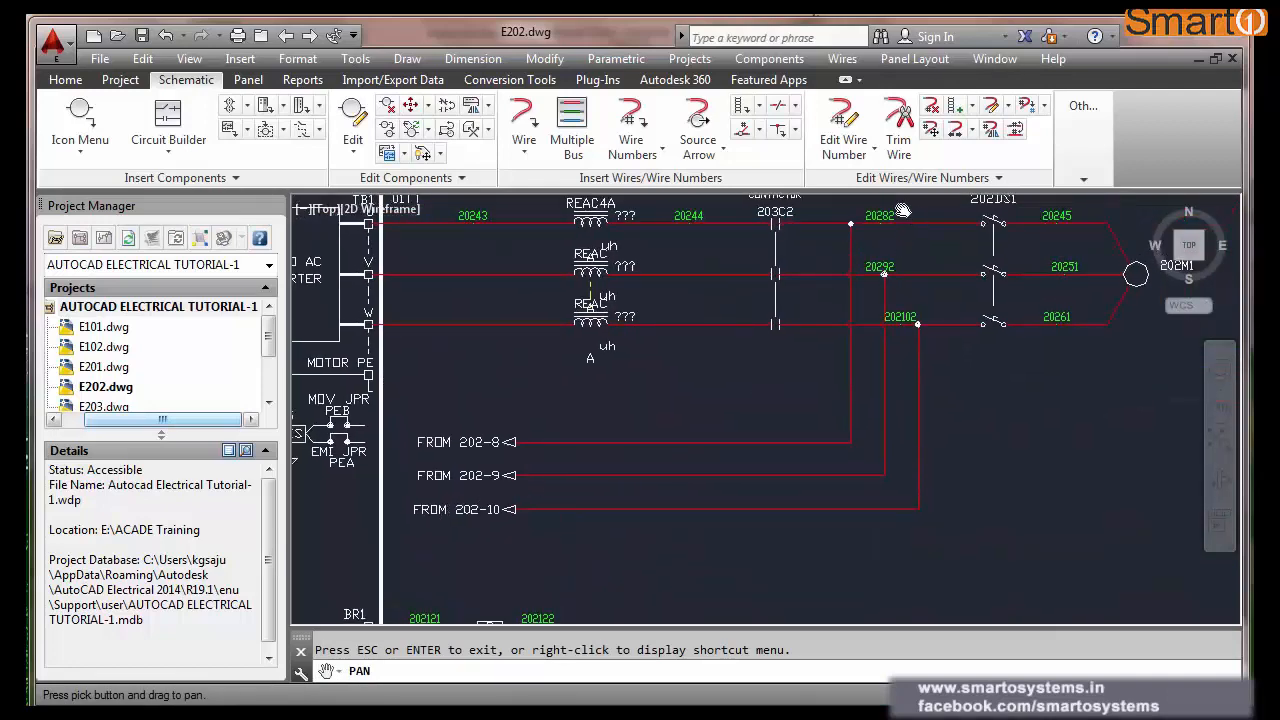
{"action": "scroll", "coordinate": [903, 210], "scroll_direction": "up", "scroll_amount": 3}
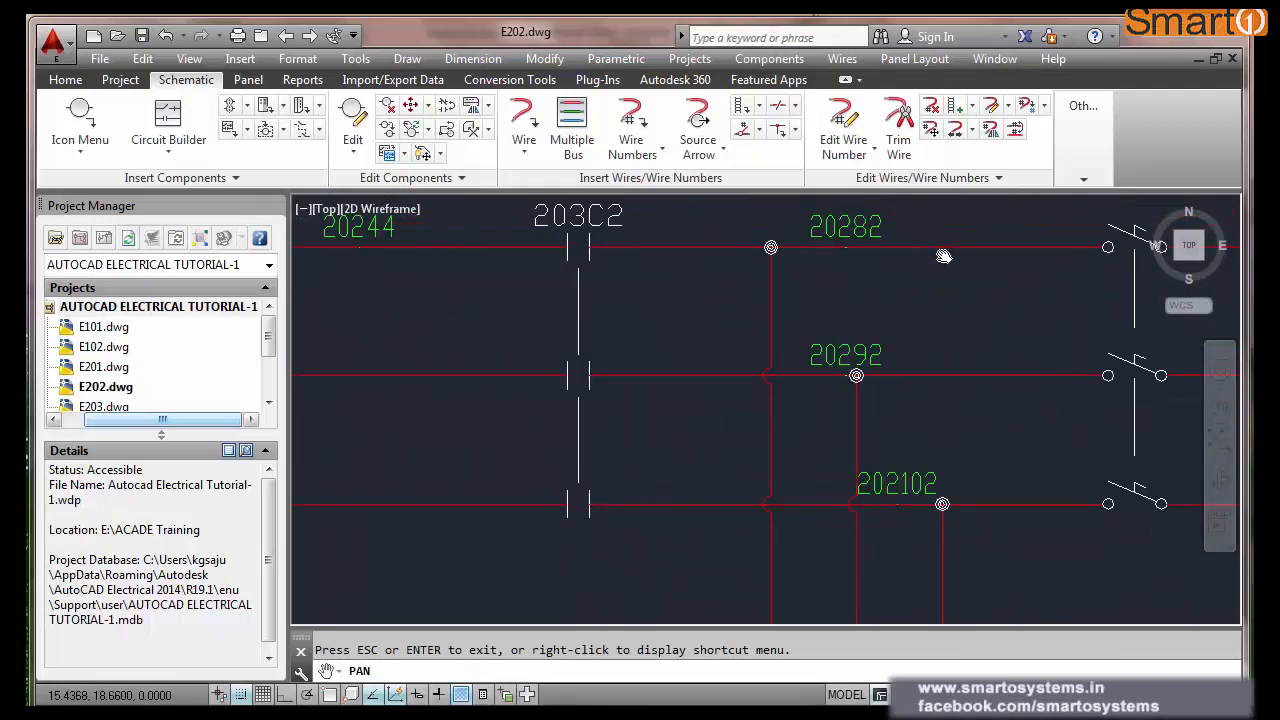
{"action": "scroll", "coordinate": [940, 263], "scroll_direction": "down", "scroll_amount": 6}
{"action": "scroll", "coordinate": [888, 288], "scroll_direction": "up", "scroll_amount": 5}
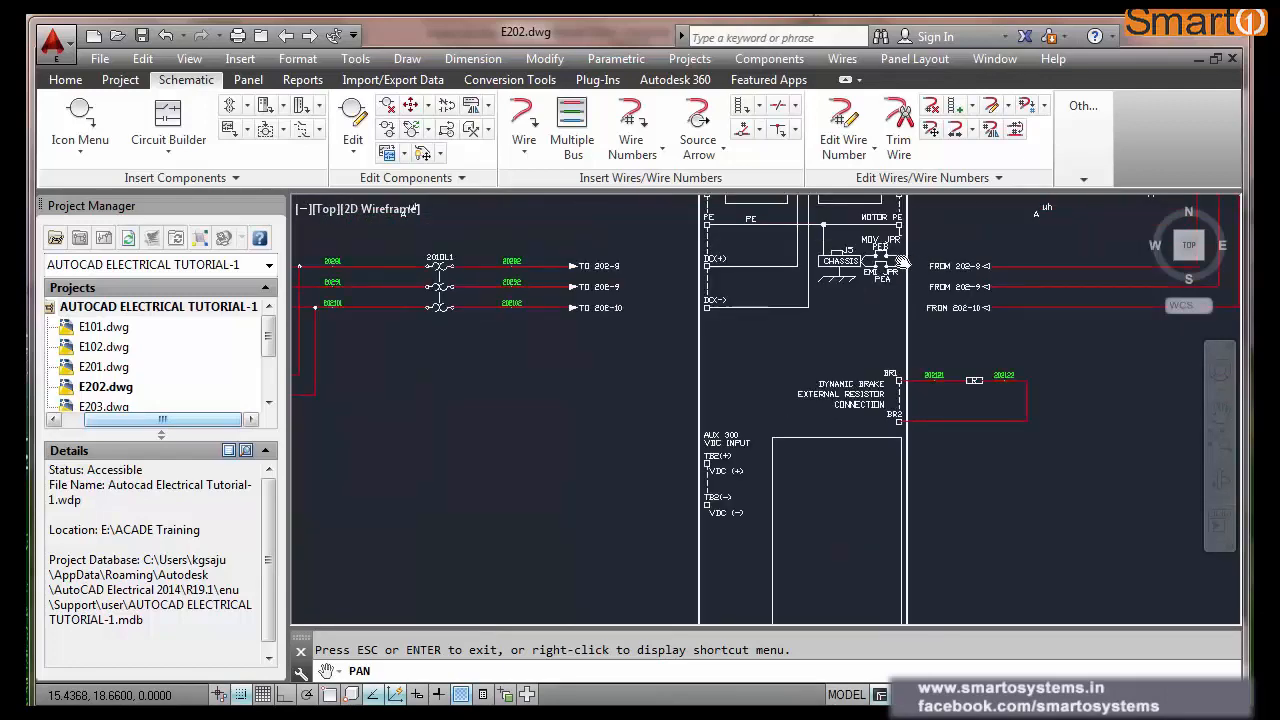
- Examine the power wiring on E202 and the contact of drive input contactor 203C1 for its cross-reference
{"action": "scroll", "coordinate": [512, 268], "scroll_direction": "down", "scroll_amount": 3}
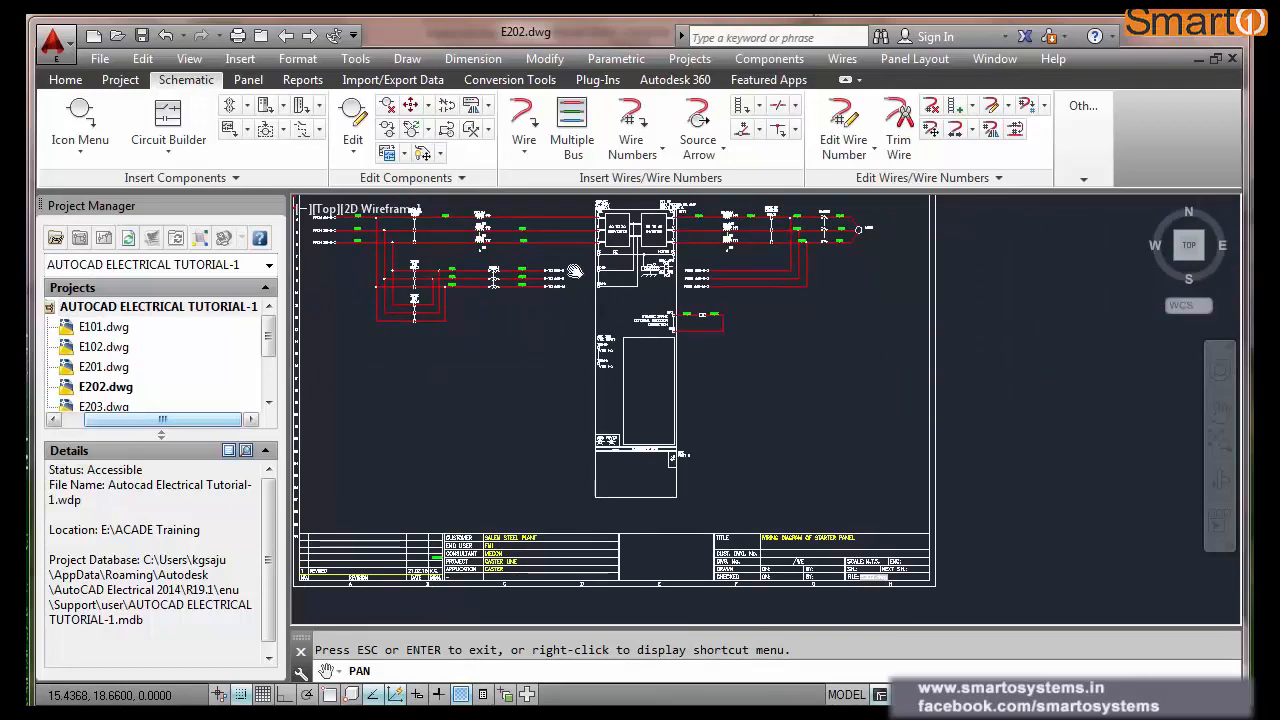
{"action": "scroll", "coordinate": [706, 311], "scroll_direction": "up", "scroll_amount": 5}
{"action": "scroll", "coordinate": [706, 311], "scroll_direction": "down", "scroll_amount": 5}
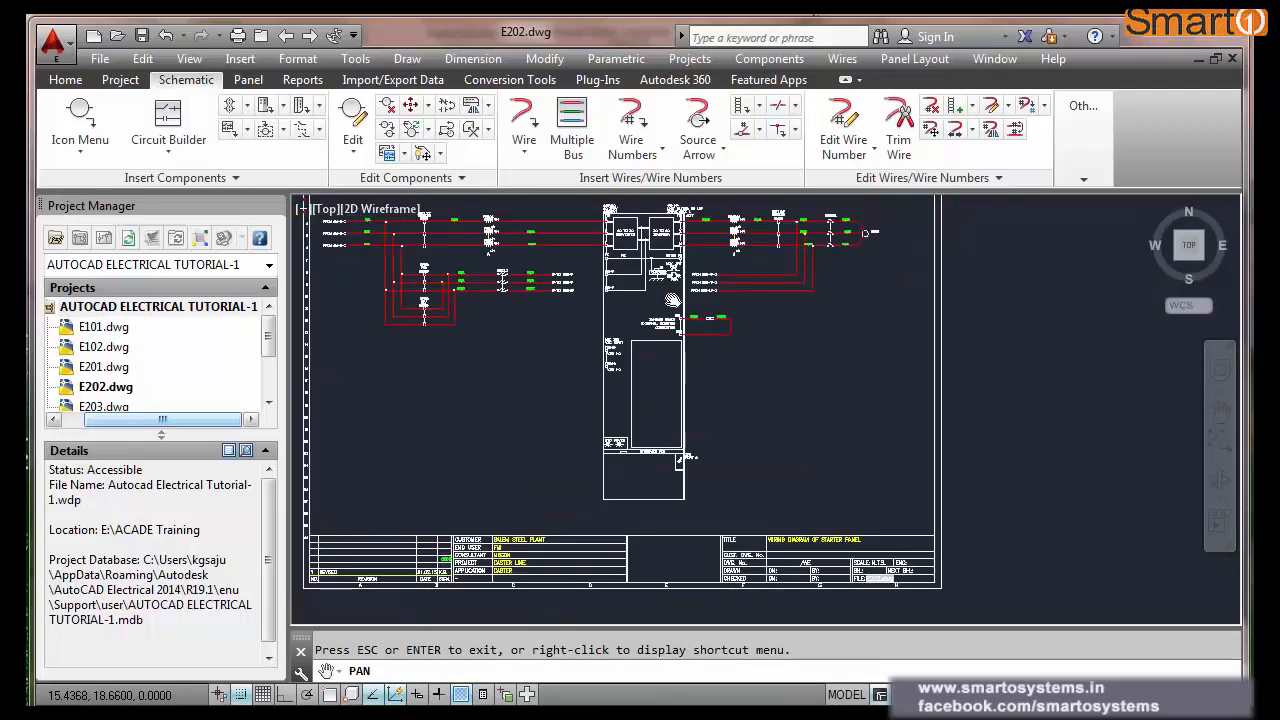
{"action": "scroll", "coordinate": [461, 225], "scroll_direction": "up", "scroll_amount": 2}
{"action": "scroll", "coordinate": [483, 228], "scroll_direction": "up", "scroll_amount": 5}
{"action": "scroll", "coordinate": [580, 292], "scroll_direction": "down", "scroll_amount": 7}
{"action": "scroll", "coordinate": [530, 282], "scroll_direction": "up", "scroll_amount": 10}
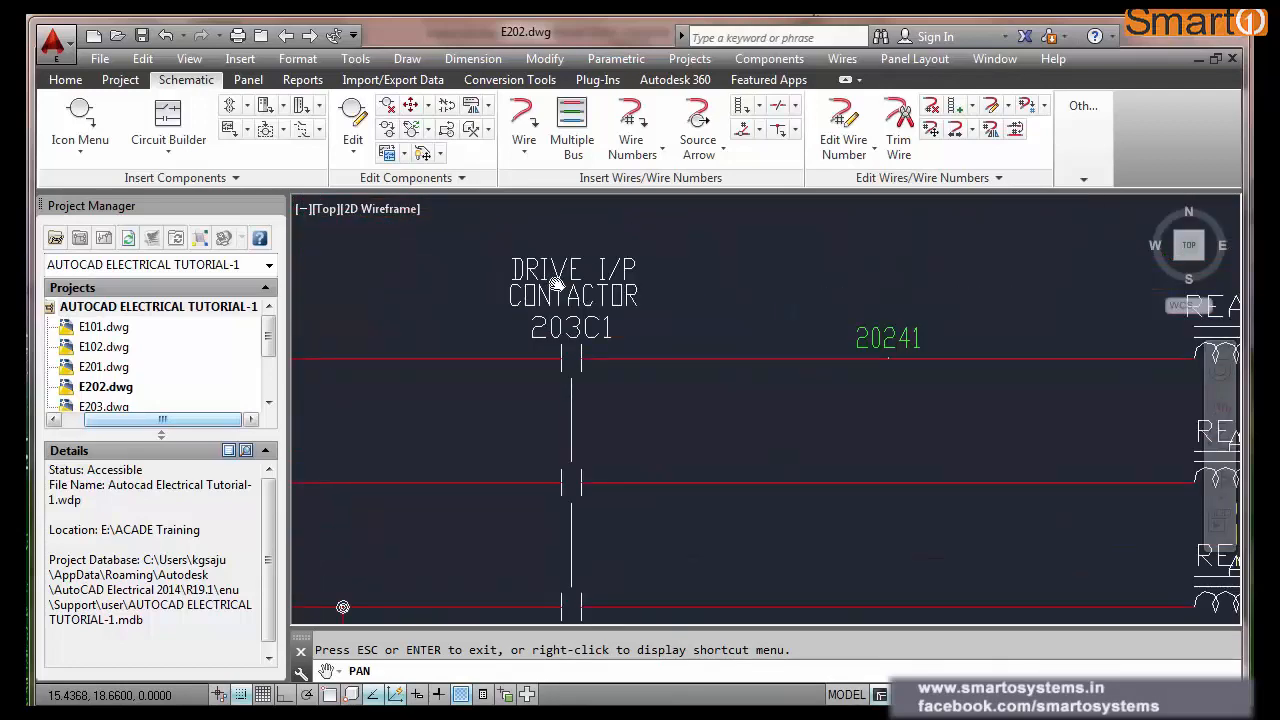
{"action": "scroll", "coordinate": [640, 290], "scroll_direction": "down", "scroll_amount": 3}
{"action": "scroll", "coordinate": [637, 300], "scroll_direction": "up", "scroll_amount": 1}
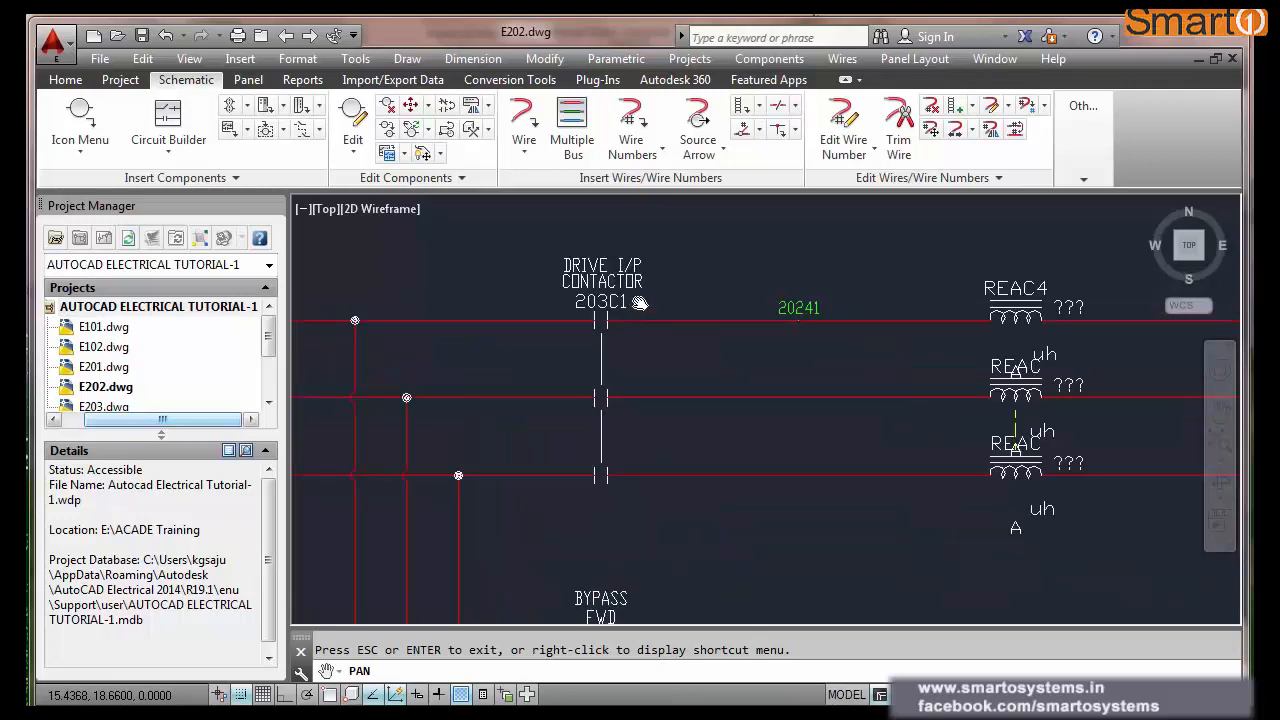
{"action": "right_click", "coordinate": [675, 291]}
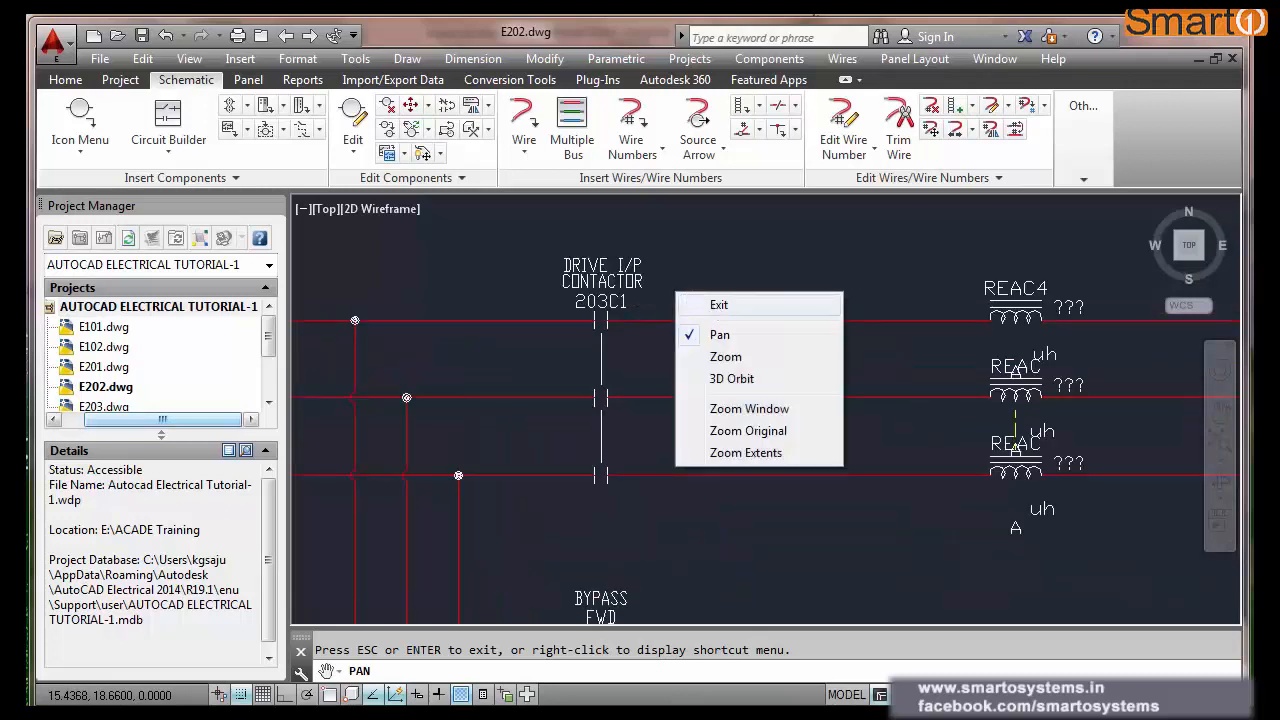
{"action": "left_click", "coordinate": [712, 302]}
- Switch to the next project drawing, E203, and inspect the contact cross-references beside coils 203C1 and 203C2
{"action": "left_click", "coordinate": [309, 36]}
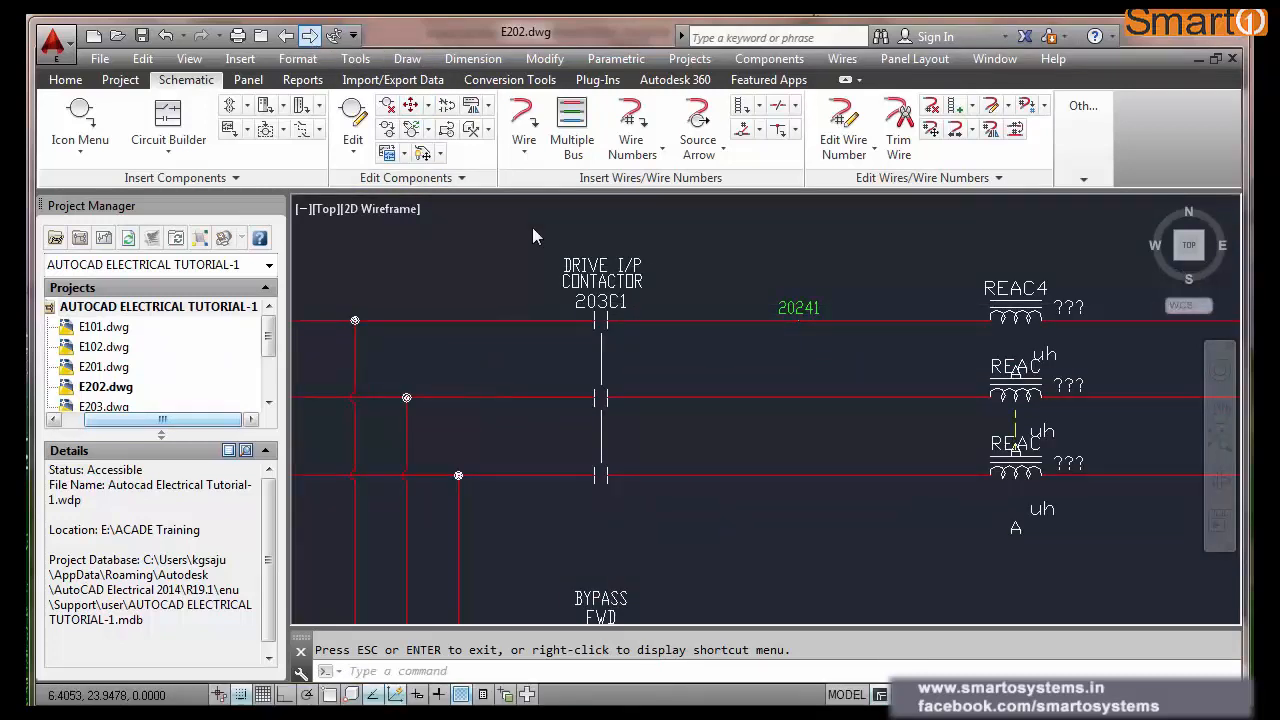
{"action": "scroll", "coordinate": [840, 322], "scroll_direction": "up", "scroll_amount": 2}
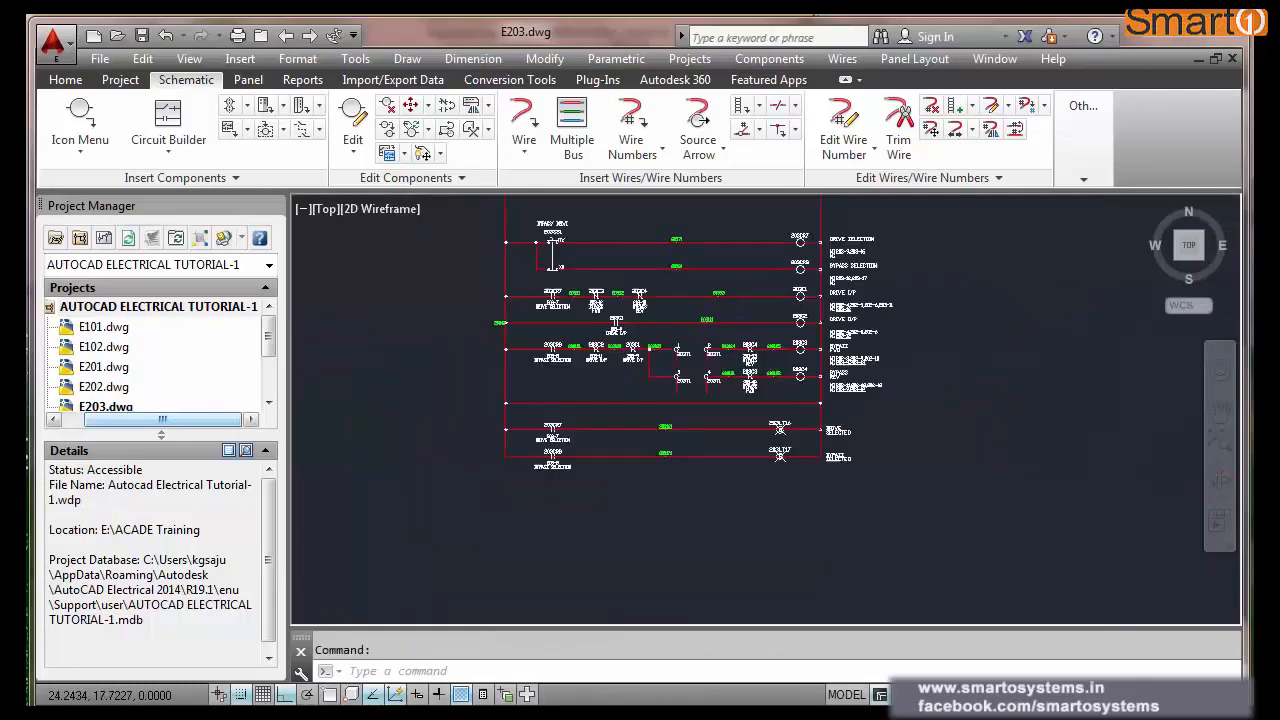
{"action": "scroll", "coordinate": [835, 276], "scroll_direction": "up", "scroll_amount": 2}
{"action": "scroll", "coordinate": [835, 274], "scroll_direction": "up", "scroll_amount": 3}
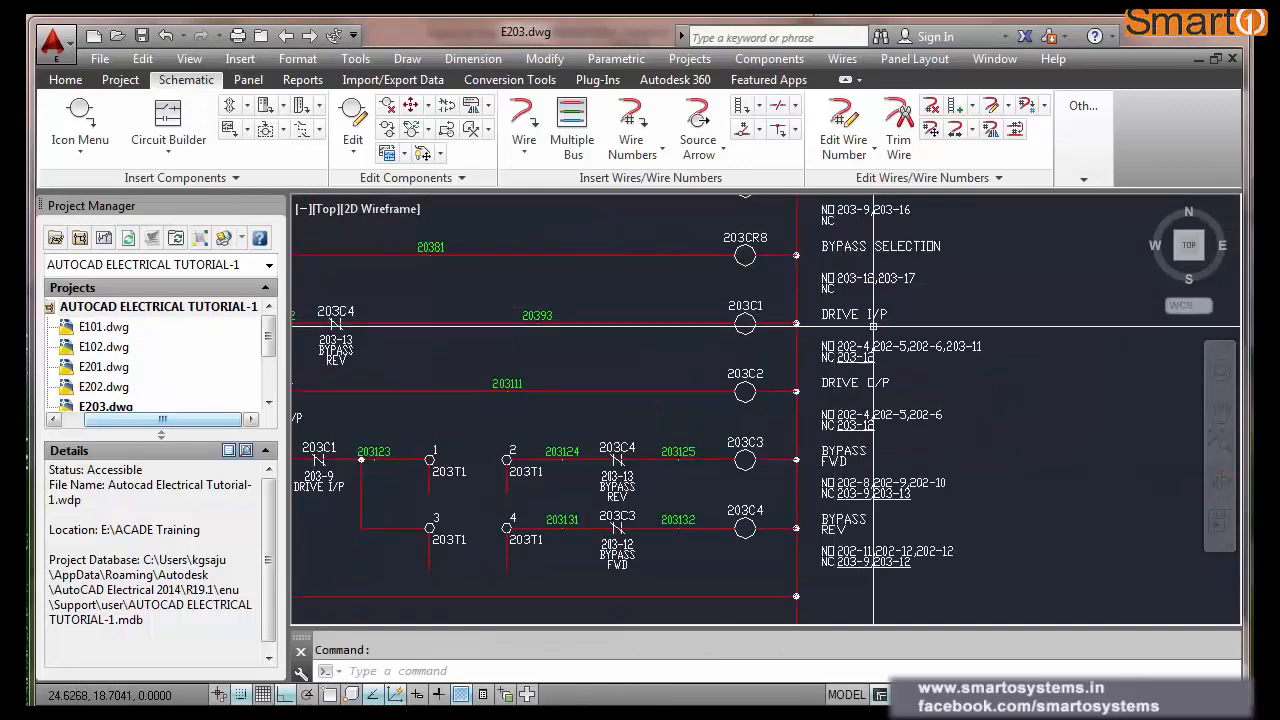
{"action": "scroll", "coordinate": [822, 370], "scroll_direction": "up", "scroll_amount": 3}
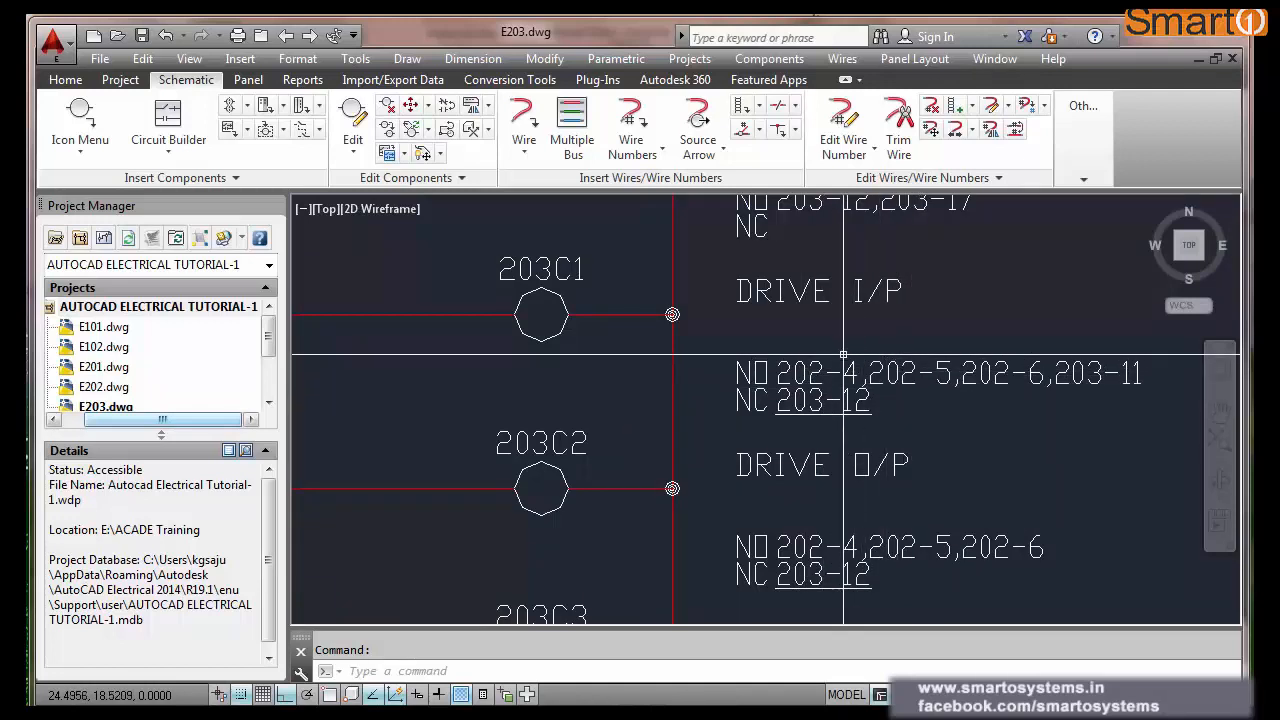
- Run the project component cross-reference on drawings E201, E202 and E203, and close the exception report
{"action": "left_click", "coordinate": [471, 133]}
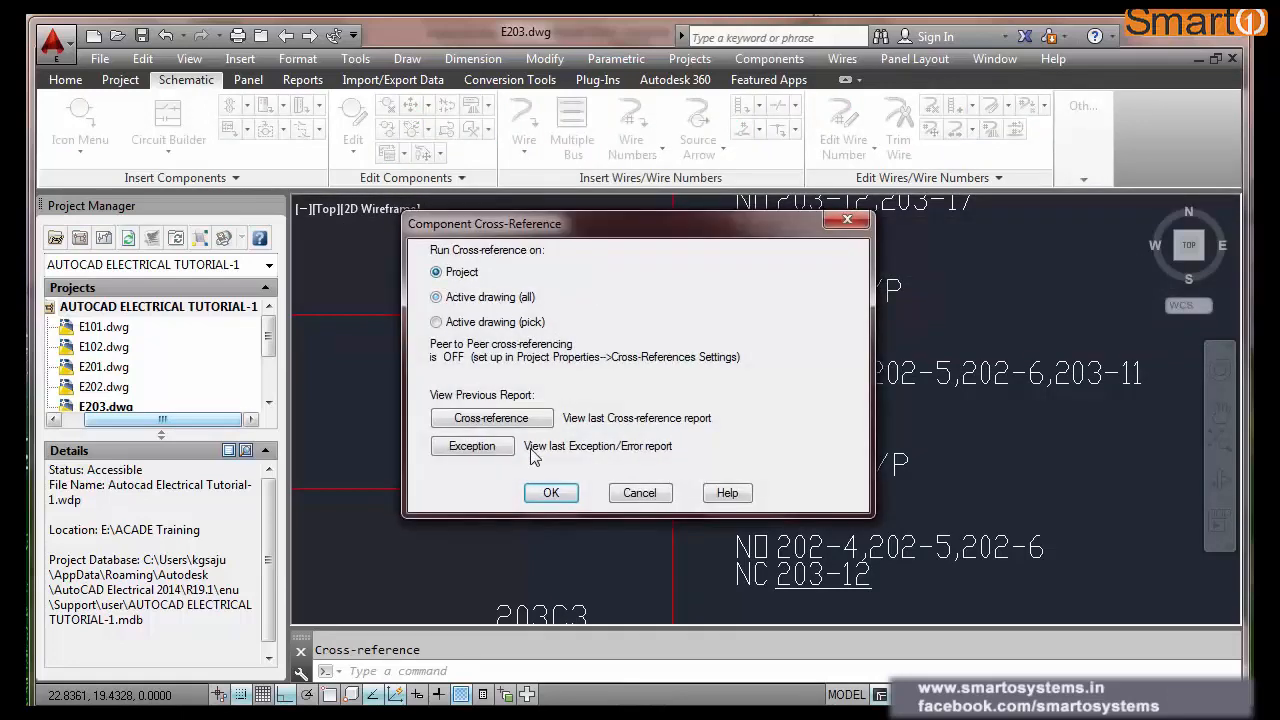
{"action": "left_click", "coordinate": [550, 494]}
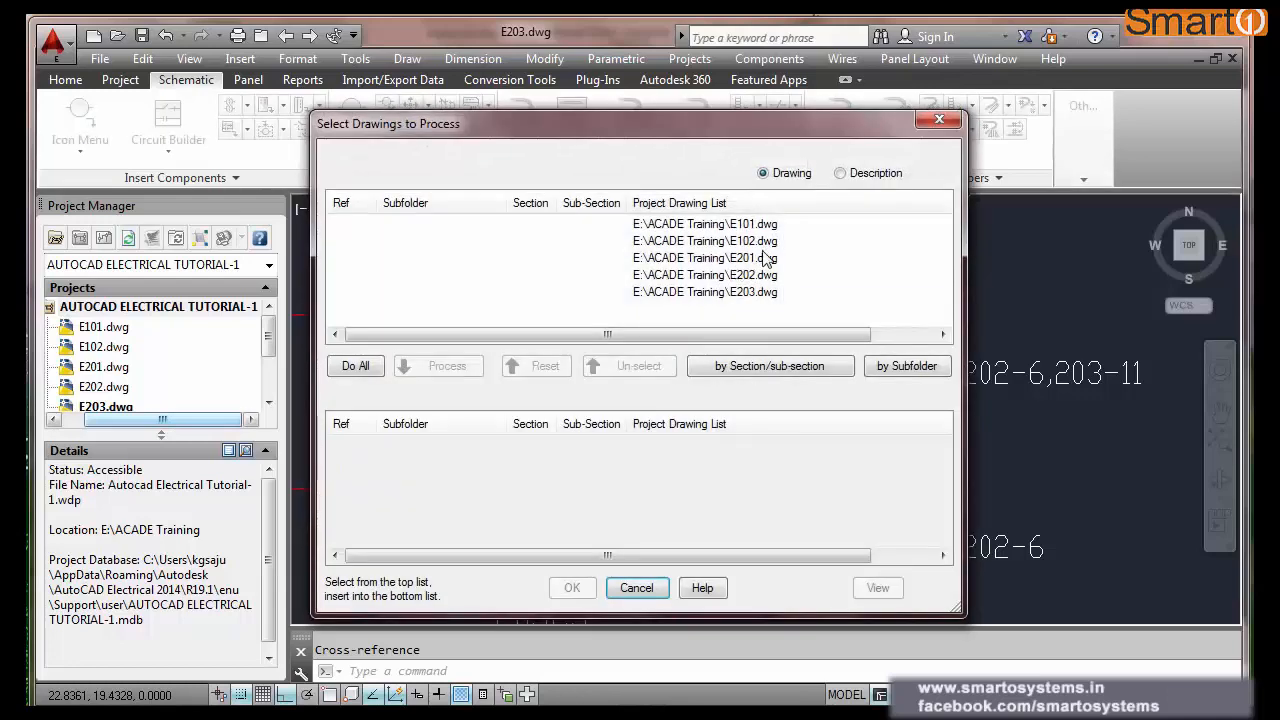
{"action": "left_click", "coordinate": [766, 258]}
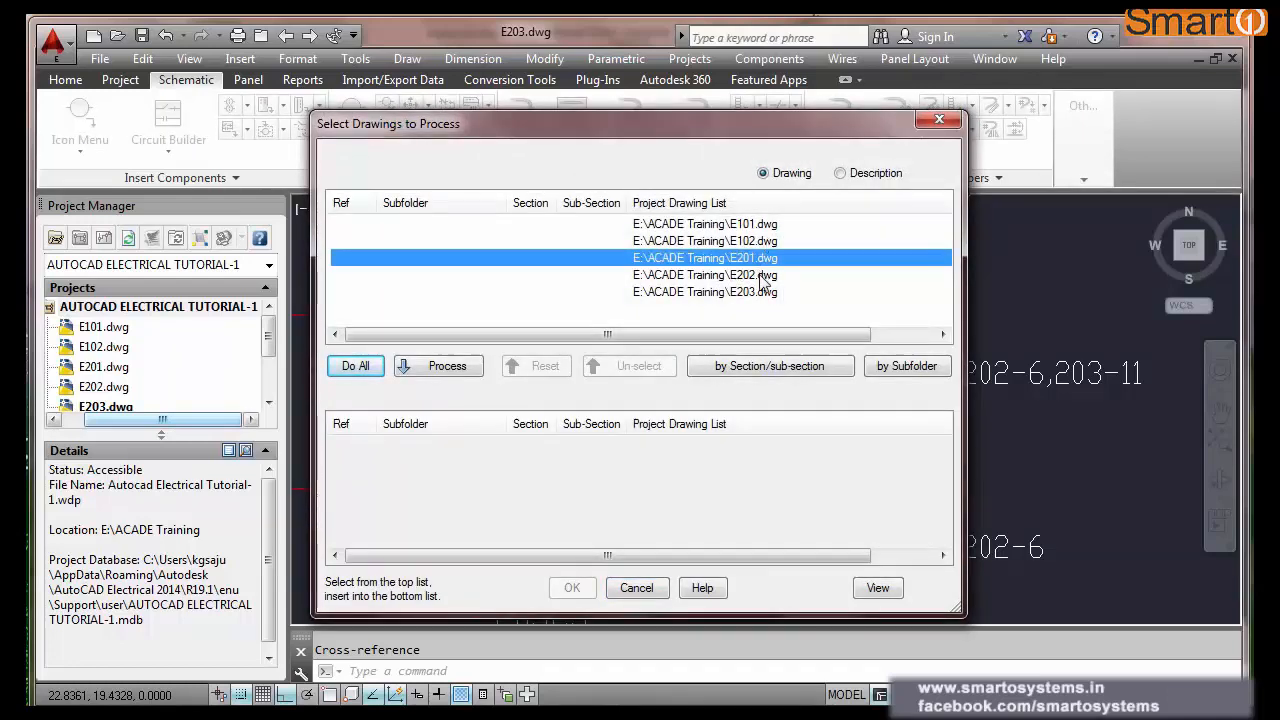
{"action": "left_click", "coordinate": [760, 291], "text": "shift"}
{"action": "left_click", "coordinate": [460, 372]}
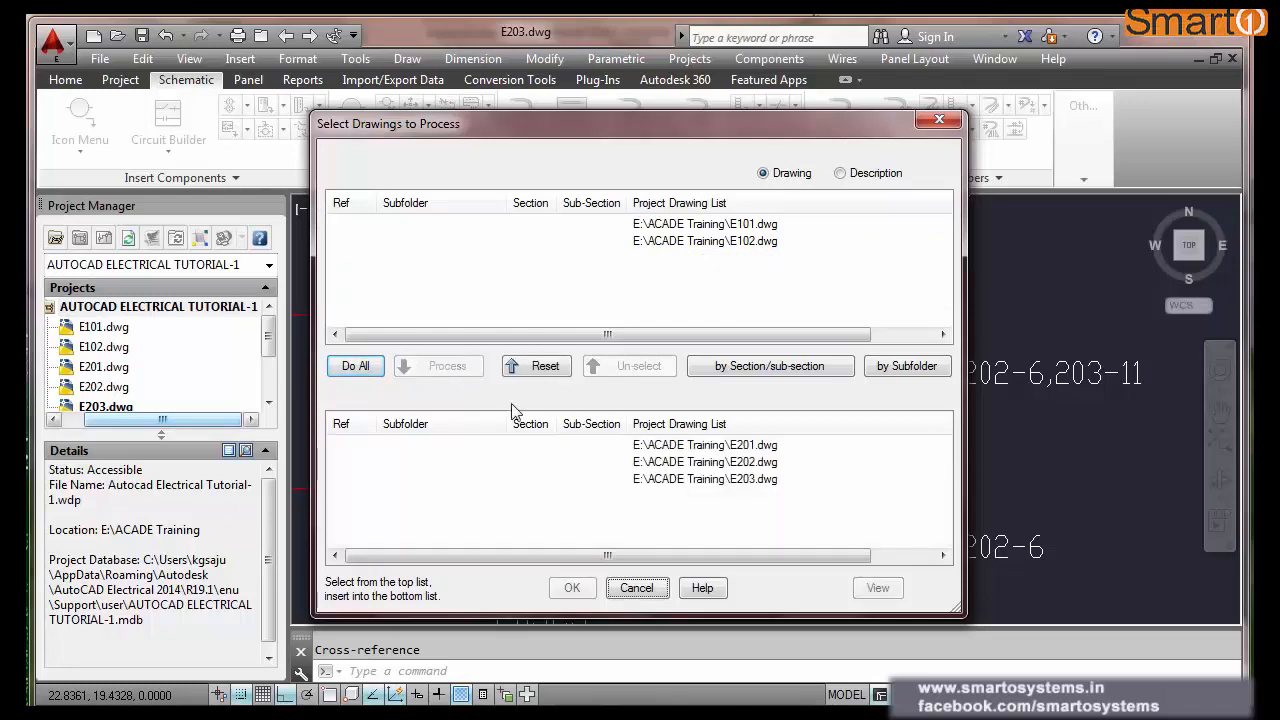
{"action": "left_click", "coordinate": [586, 589]}
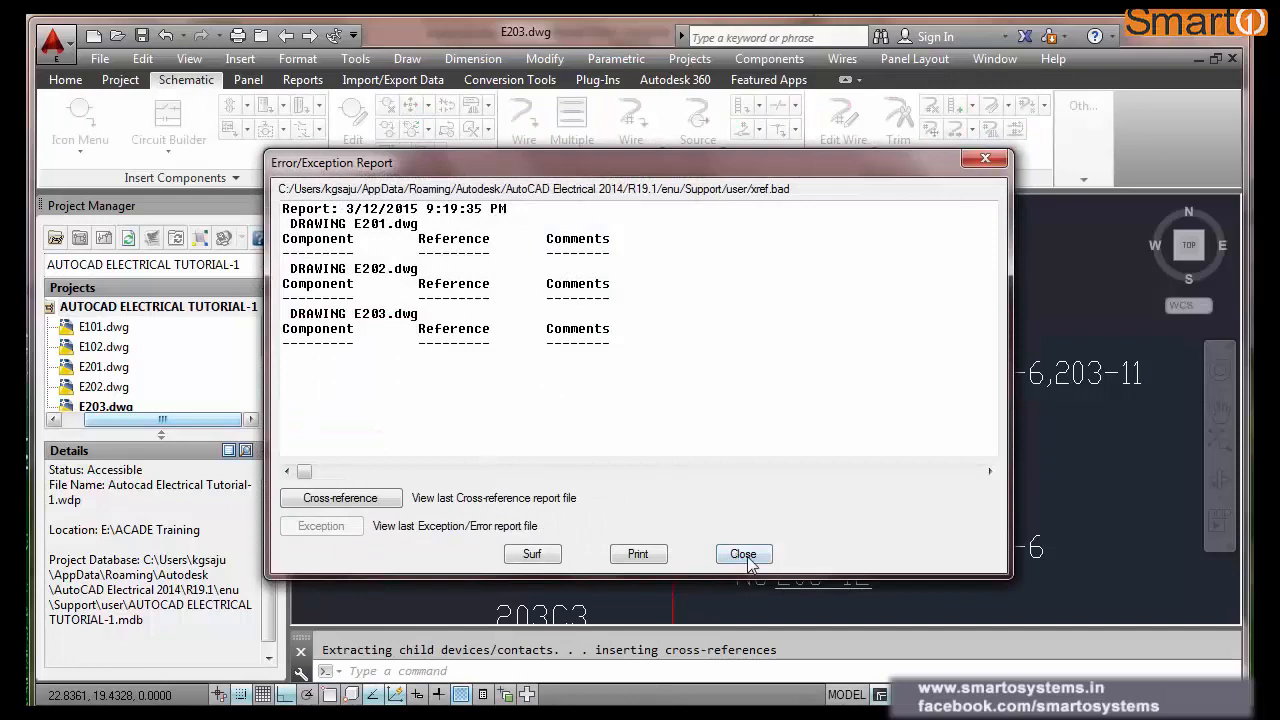
{"action": "left_click", "coordinate": [747, 560]}
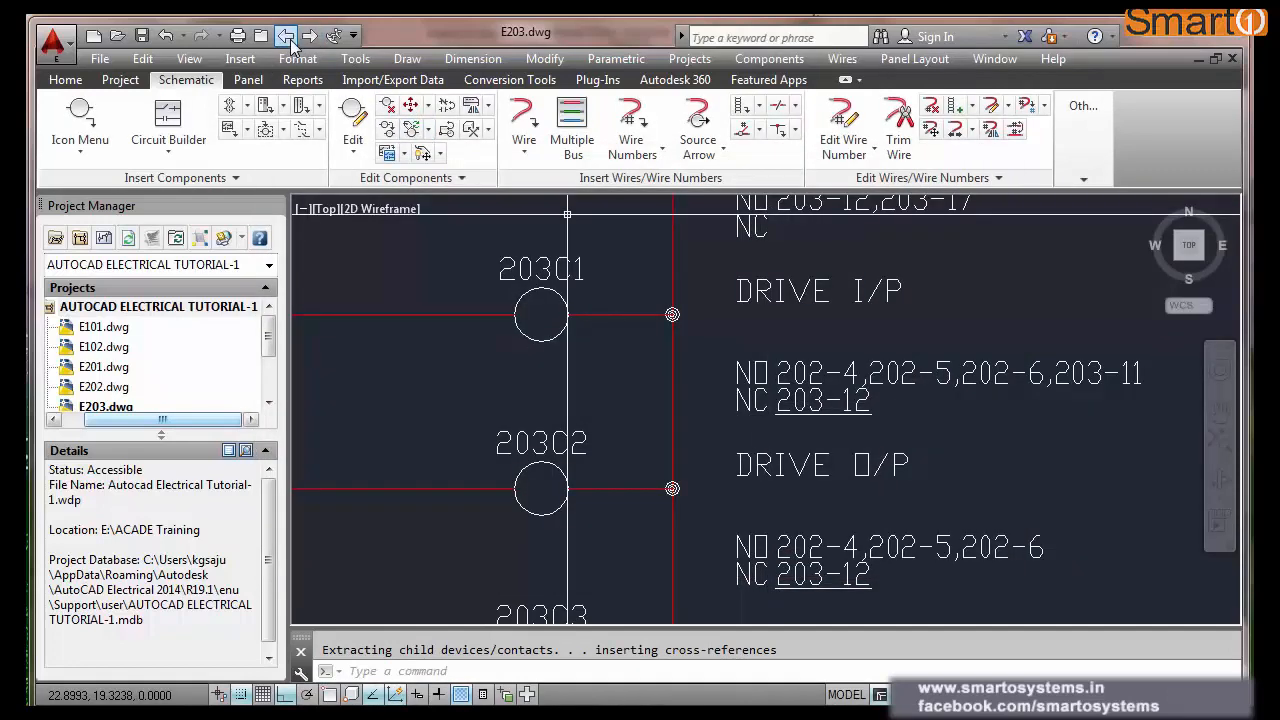
- Switch to the previous drawing, E202, and check the cross-references under contactors 203C1, 203C3 and 203C4
{"action": "left_click", "coordinate": [286, 36]}
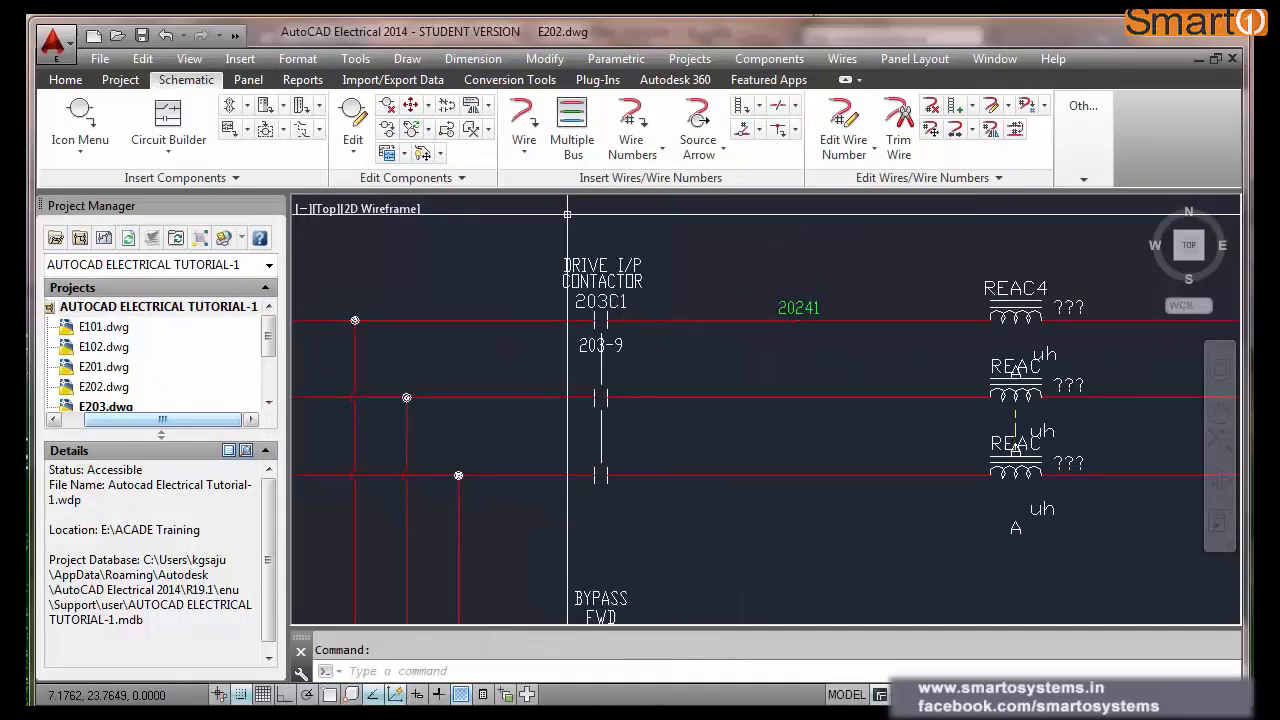
{"action": "scroll", "coordinate": [624, 362], "scroll_direction": "up", "scroll_amount": 2}
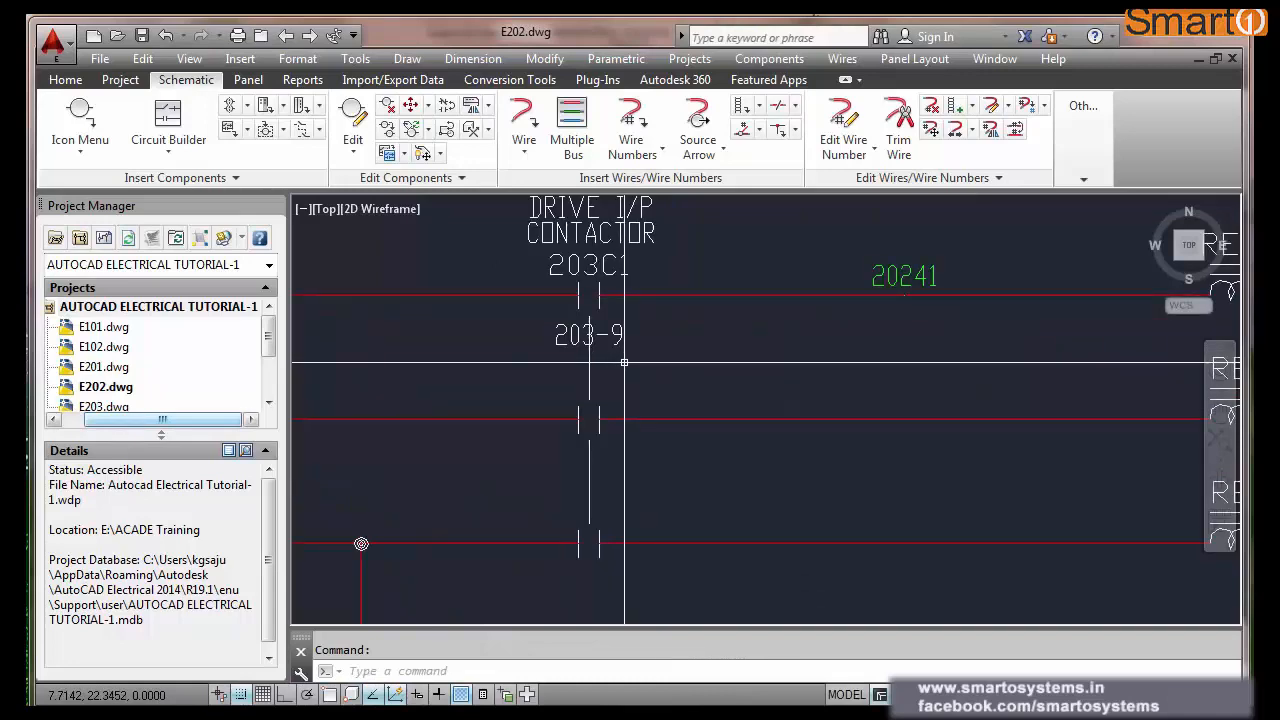
{"action": "scroll", "coordinate": [624, 362], "scroll_direction": "down", "scroll_amount": 3}
{"action": "scroll", "coordinate": [704, 523], "scroll_direction": "up", "scroll_amount": 4}
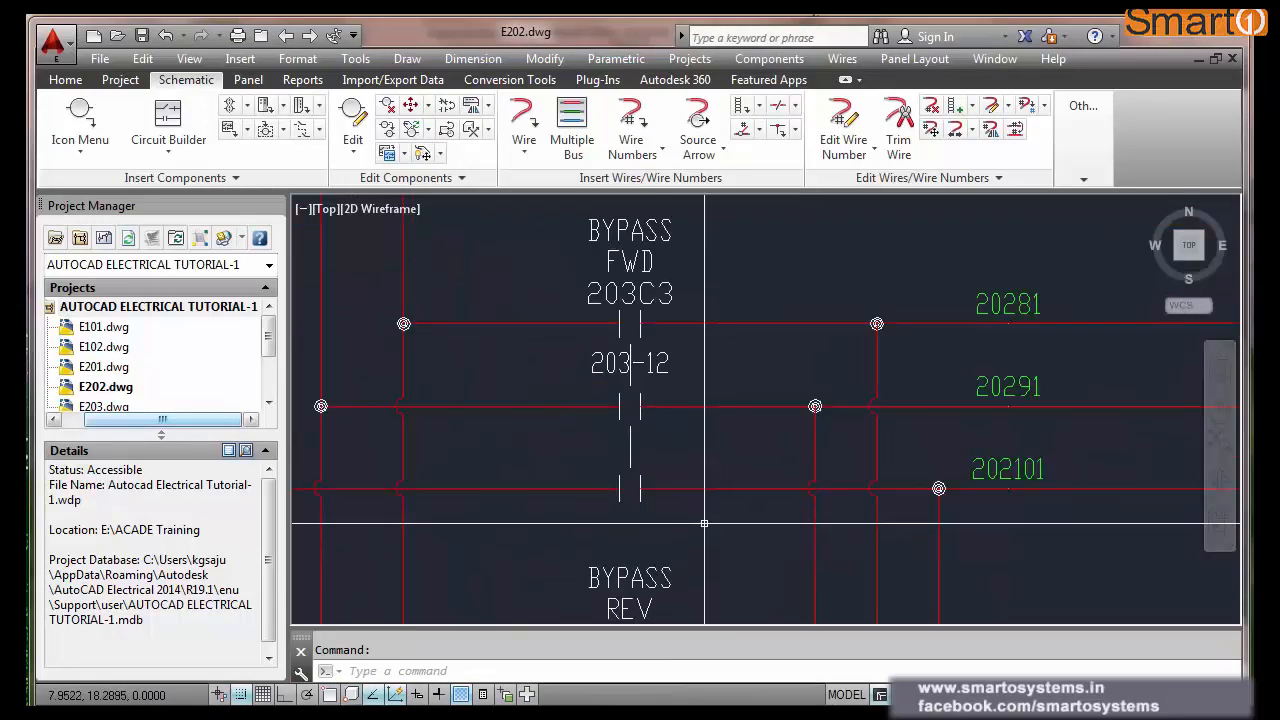
{"action": "scroll", "coordinate": [615, 310], "scroll_direction": "down", "scroll_amount": 6}
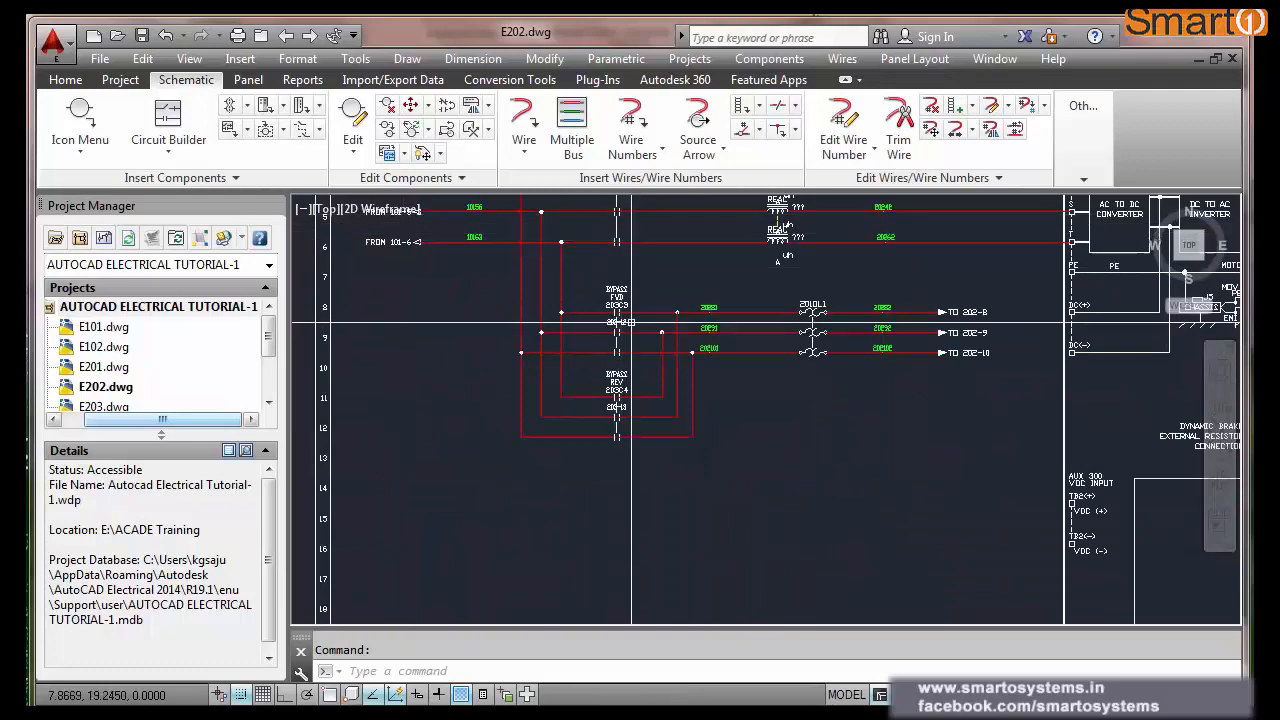
{"action": "scroll", "coordinate": [631, 322], "scroll_direction": "down", "scroll_amount": 2}
- Move the cross-reference attribute 203-9 of contactor 203C1 straight down, to just below its third pole
{"action": "scroll", "coordinate": [613, 372], "scroll_direction": "up", "scroll_amount": 5}
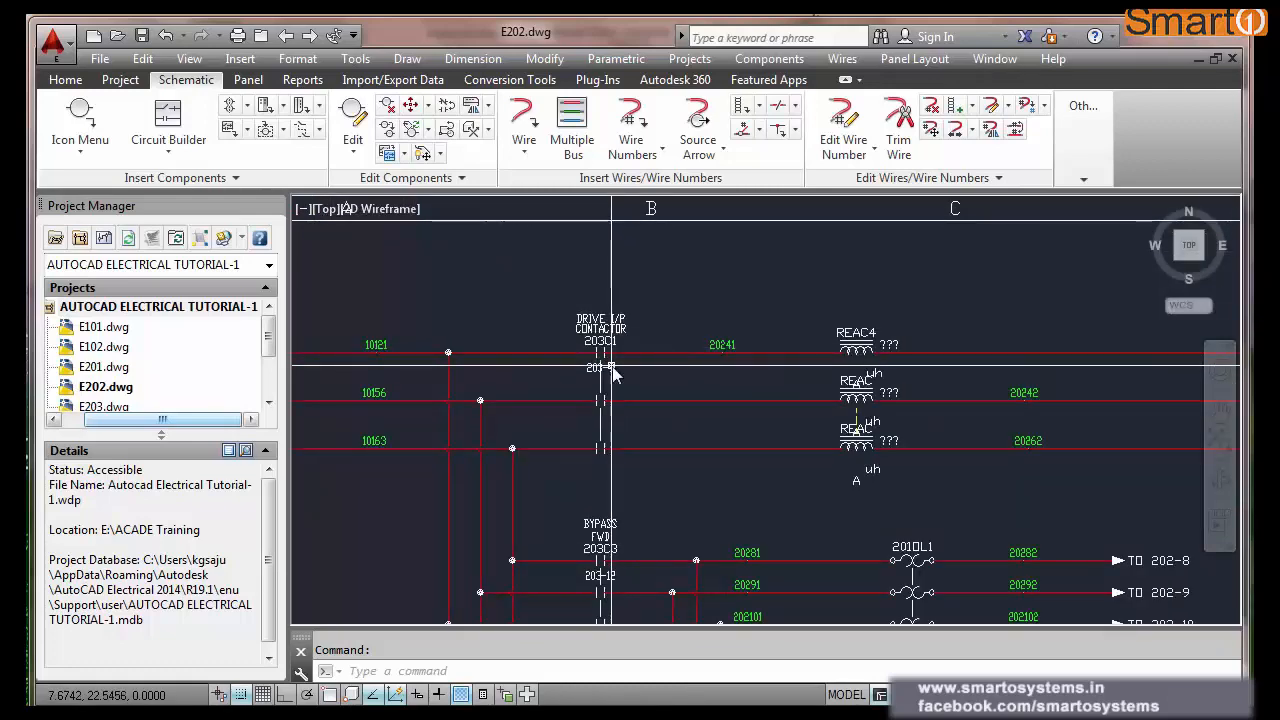
{"action": "right_click", "coordinate": [613, 372]}
{"action": "mouse_move", "coordinate": [627, 456]}
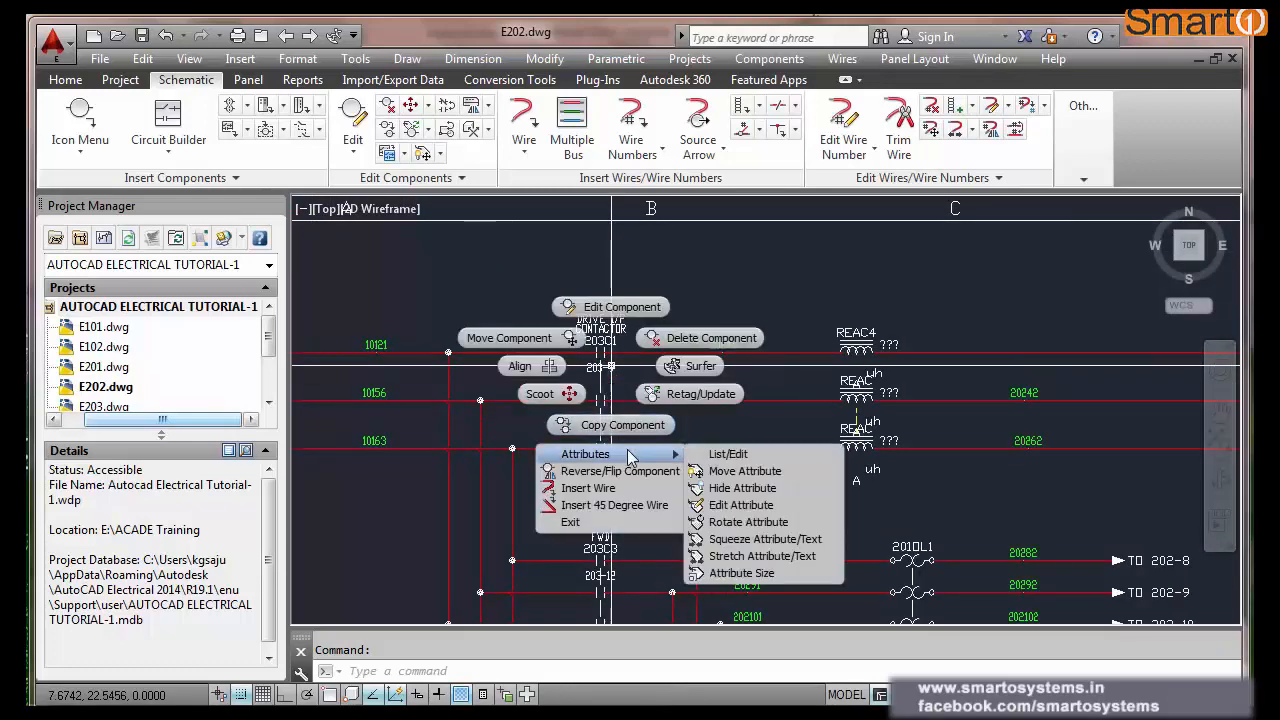
{"action": "left_click", "coordinate": [735, 474]}
{"action": "scroll", "coordinate": [616, 382], "scroll_direction": "up", "scroll_amount": 3}
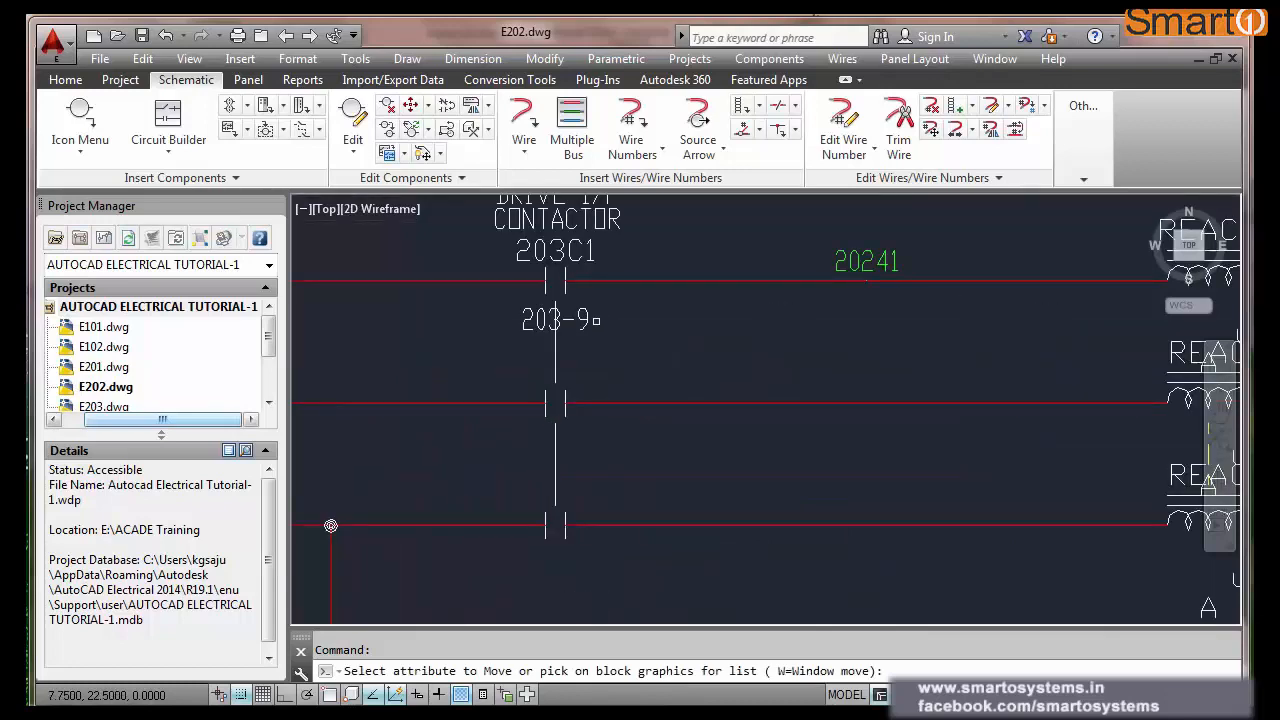
{"action": "left_click", "coordinate": [575, 320]}
{"action": "right_click", "coordinate": [596, 321]}
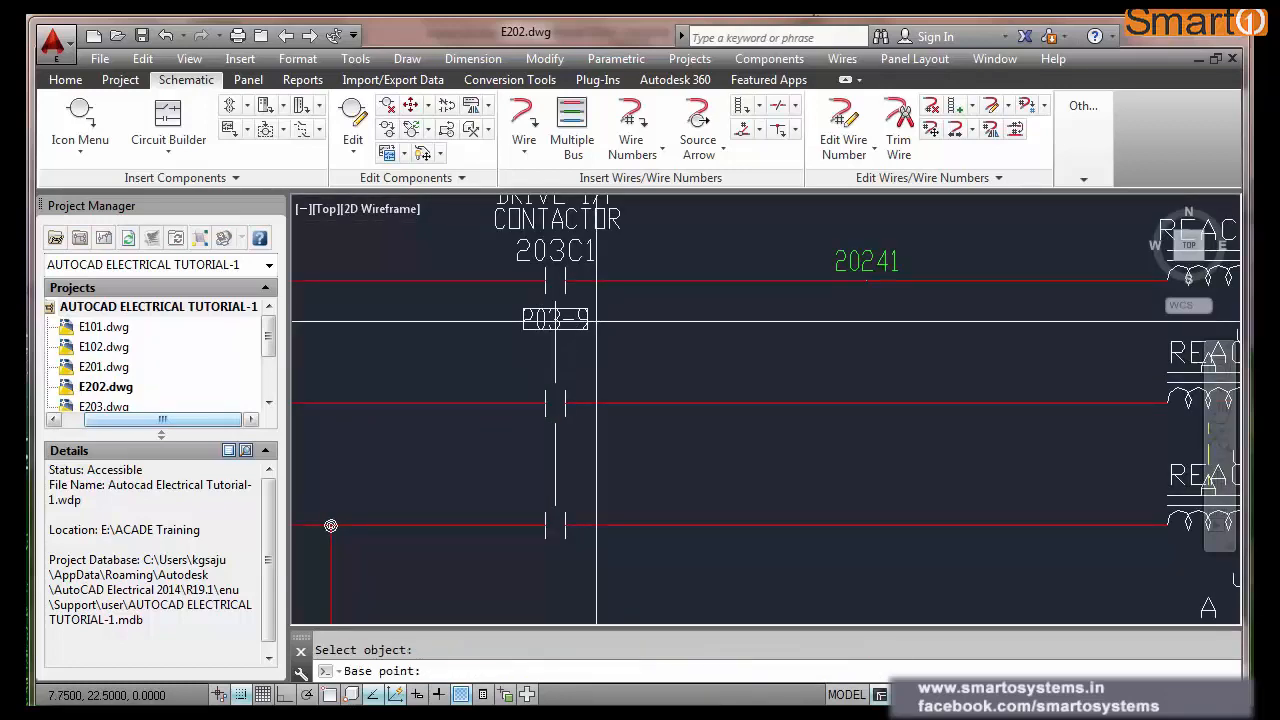
{"action": "left_click", "coordinate": [596, 321]}
{"action": "left_click", "coordinate": [596, 565]}
- Move the cross-reference attribute 203-12 of bypass forward contactor 203C3 straight down below its third pole, and end the attribute move
{"action": "scroll", "coordinate": [616, 505], "scroll_direction": "down", "scroll_amount": 4}
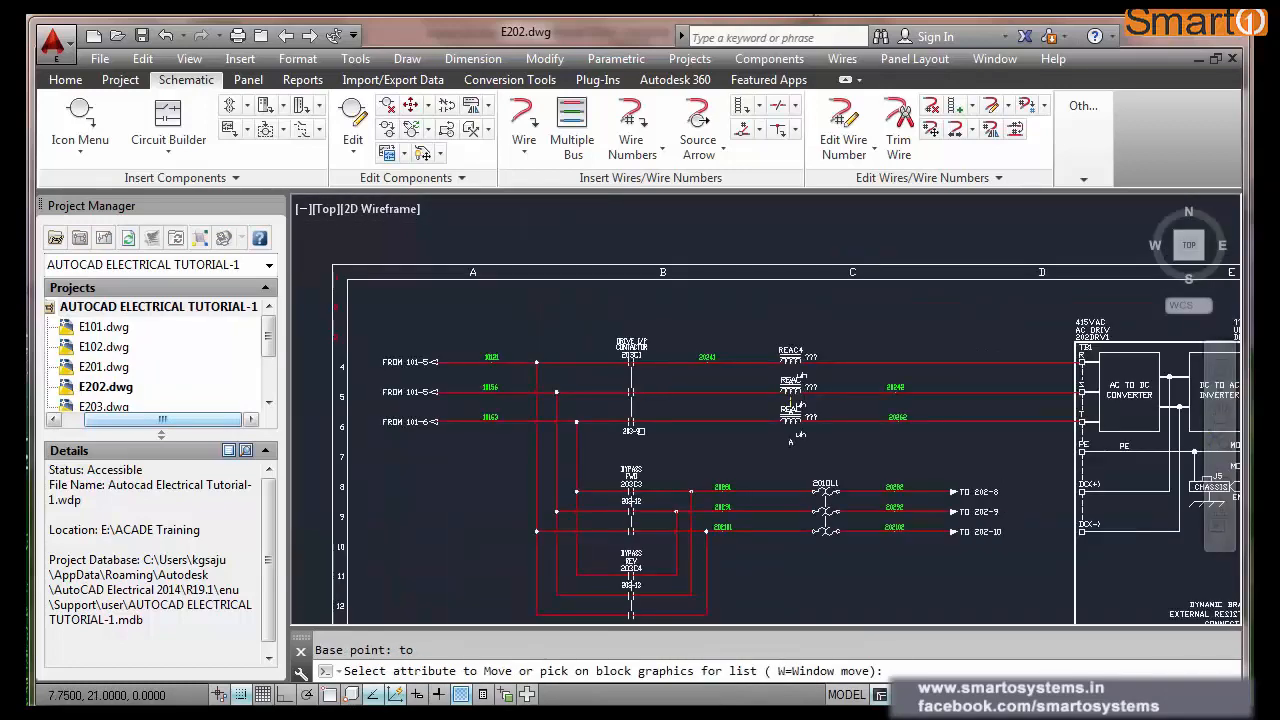
{"action": "scroll", "coordinate": [622, 530], "scroll_direction": "up", "scroll_amount": 4}
{"action": "left_click", "coordinate": [648, 452]}
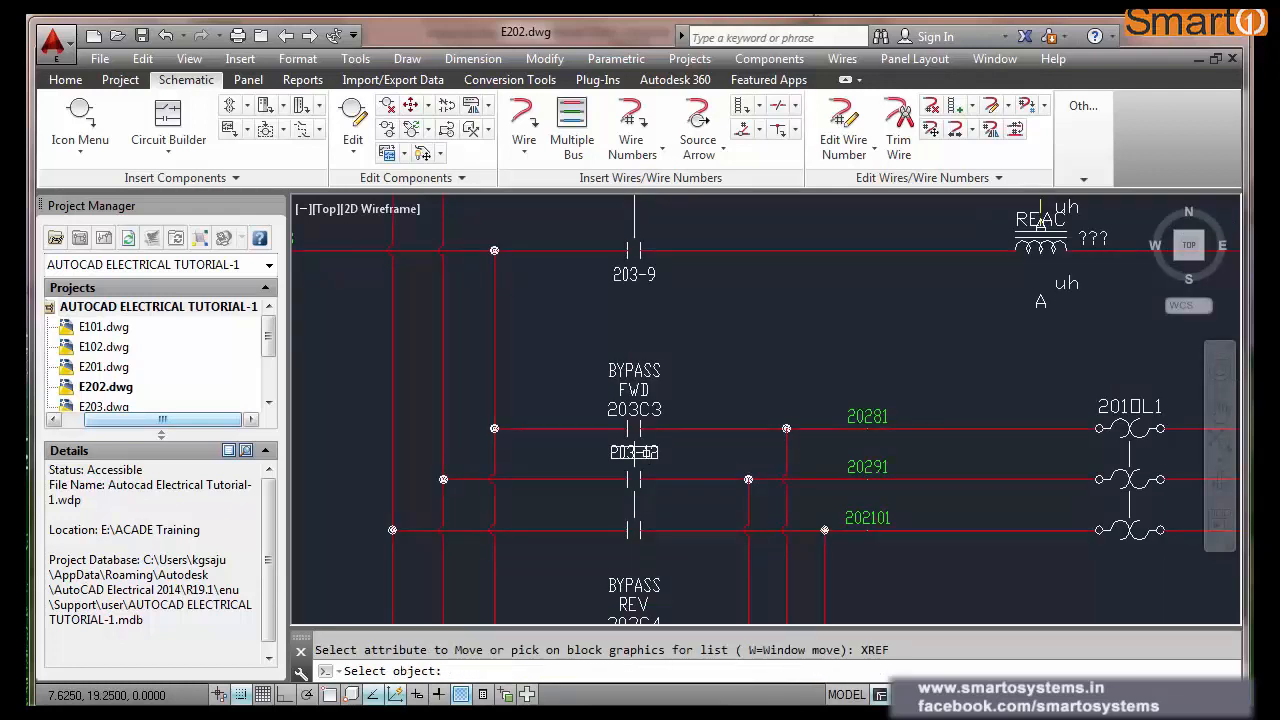
{"action": "right_click", "coordinate": [660, 452]}
{"action": "left_click", "coordinate": [660, 452]}
{"action": "left_click", "coordinate": [660, 553]}
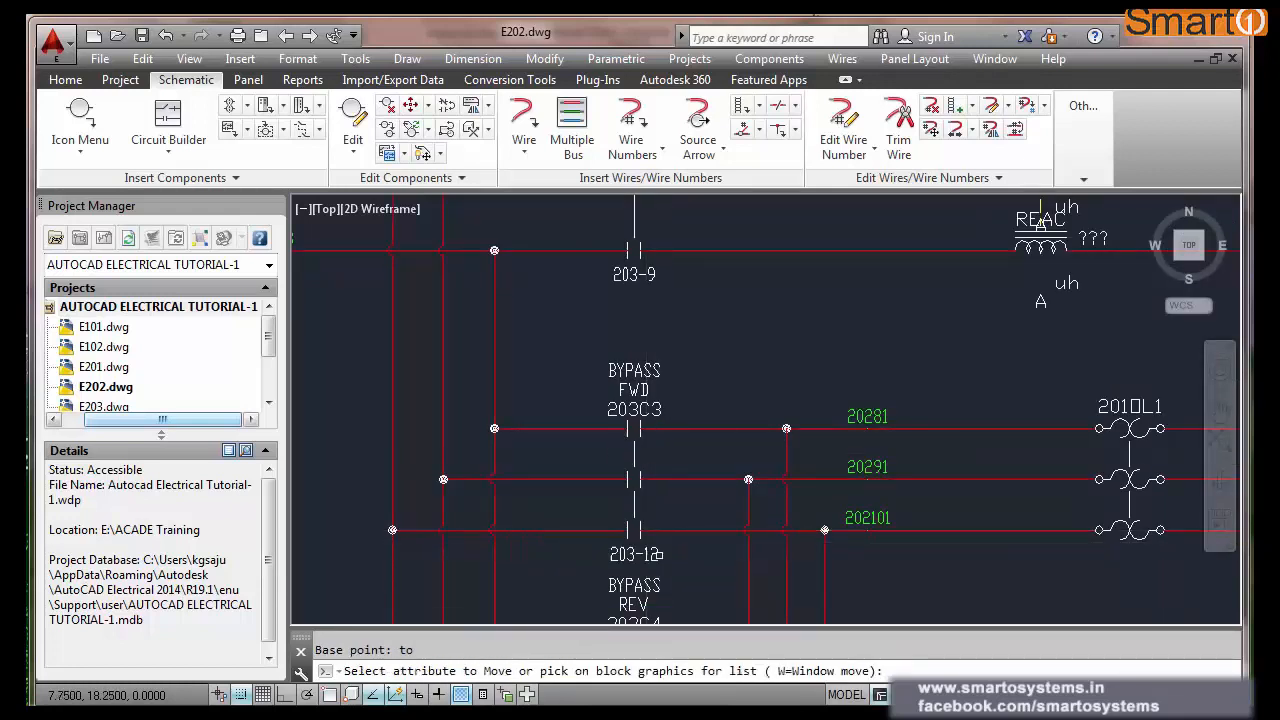
{"action": "key", "text": "Return"}
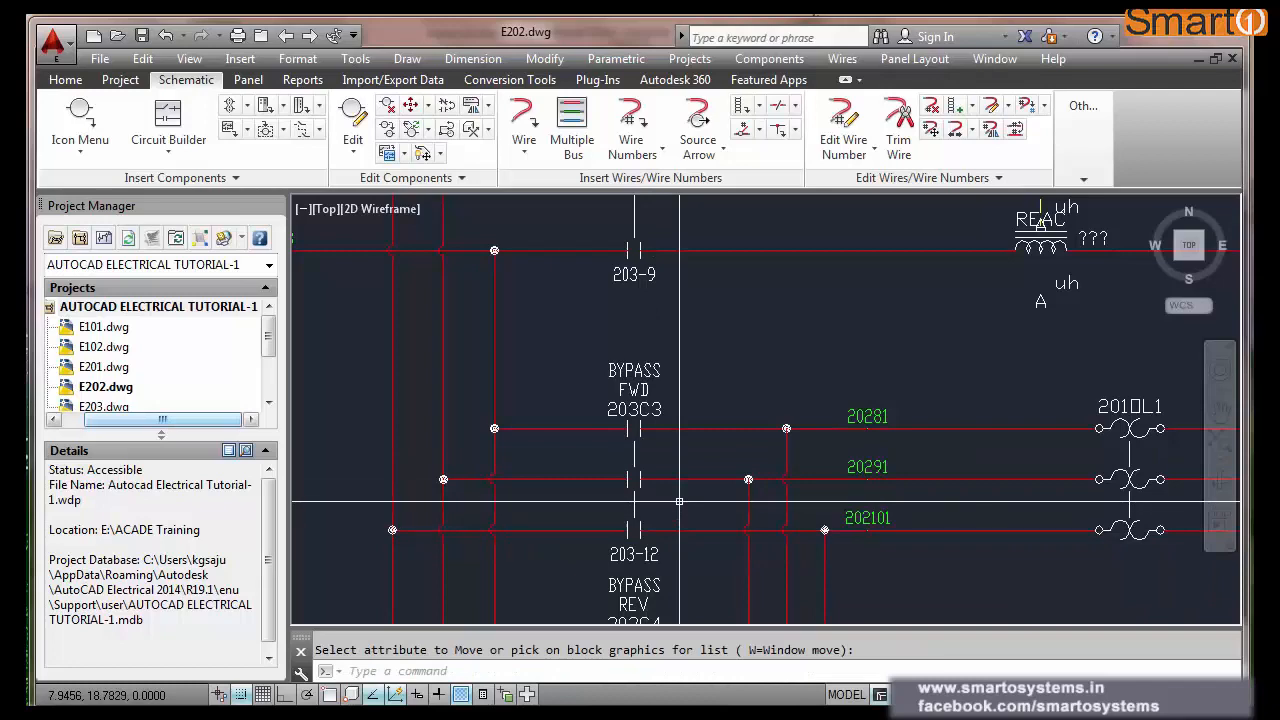
- Fit the E202 sheet in view, switch to E203 and inspect the cross-reference texts beside the contactor coils
{"action": "scroll", "coordinate": [669, 438], "scroll_direction": "down", "scroll_amount": 2}
{"action": "type", "text": "z"}
{"action": "key", "text": "Return"}
{"action": "type", "text": "e"}
{"action": "key", "text": "Return"}
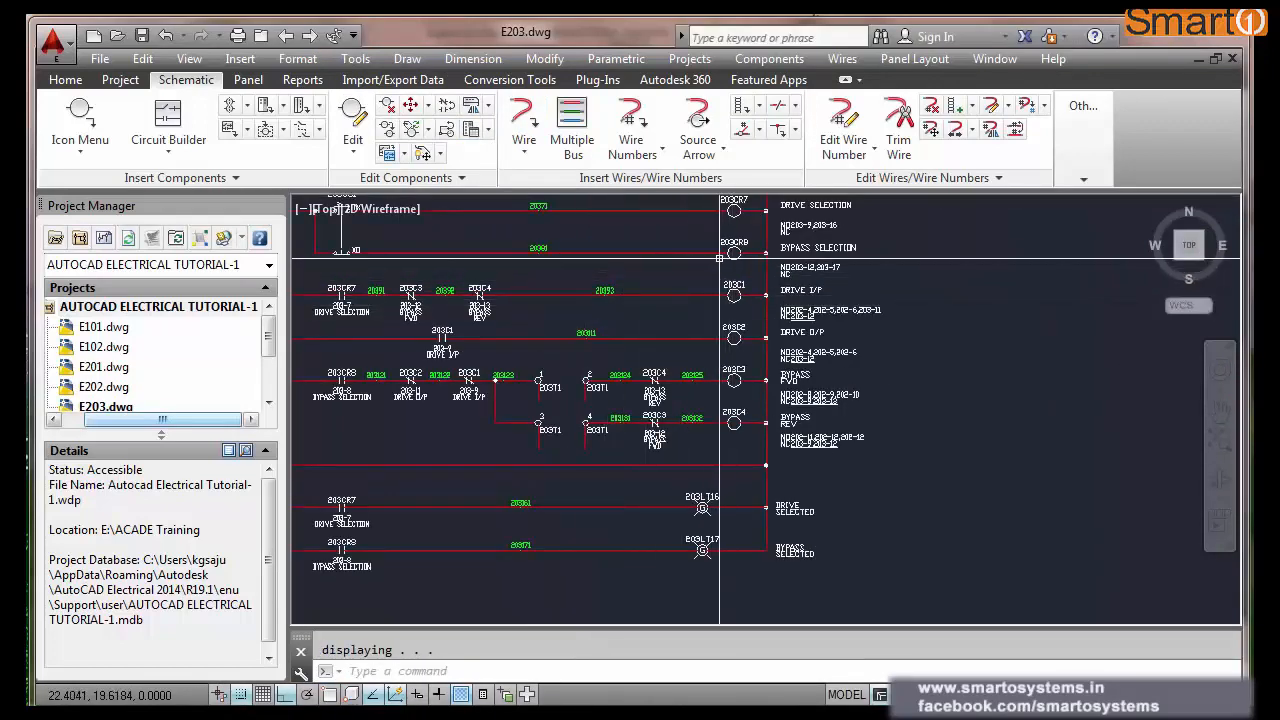
{"action": "scroll", "coordinate": [752, 251], "scroll_direction": "up", "scroll_amount": 4}
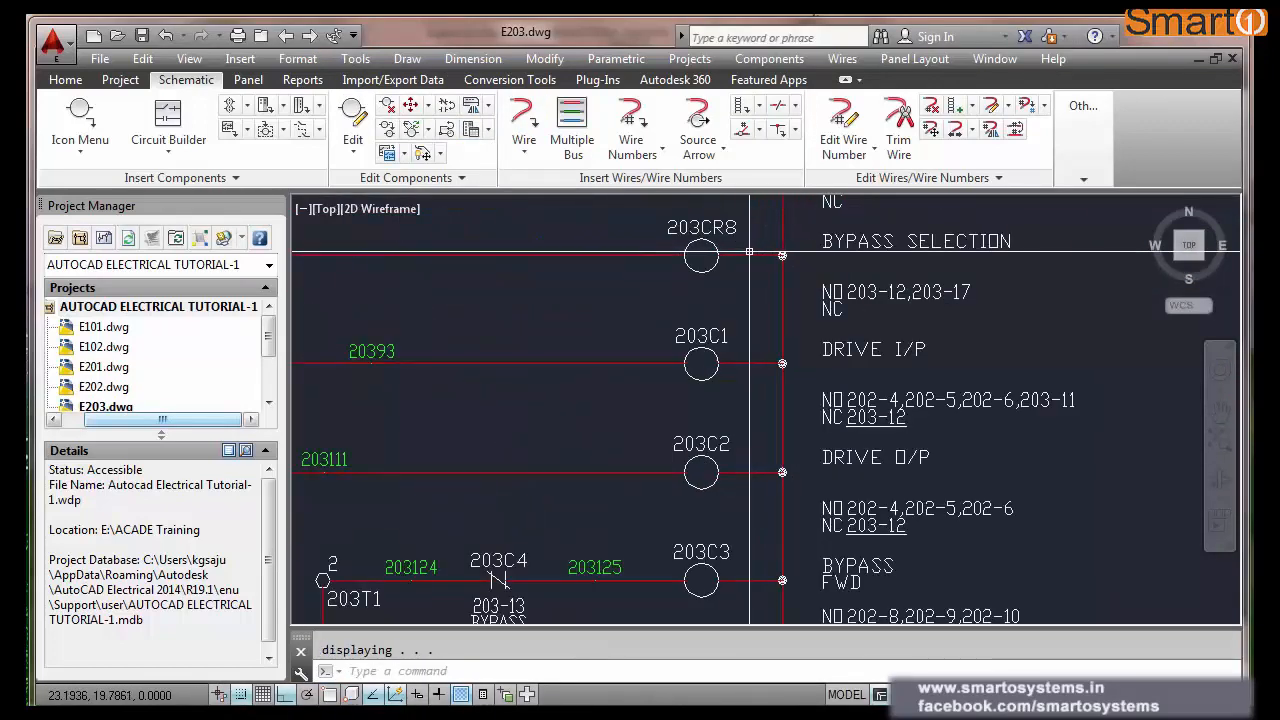
{"action": "scroll", "coordinate": [748, 253], "scroll_direction": "down", "scroll_amount": 4}
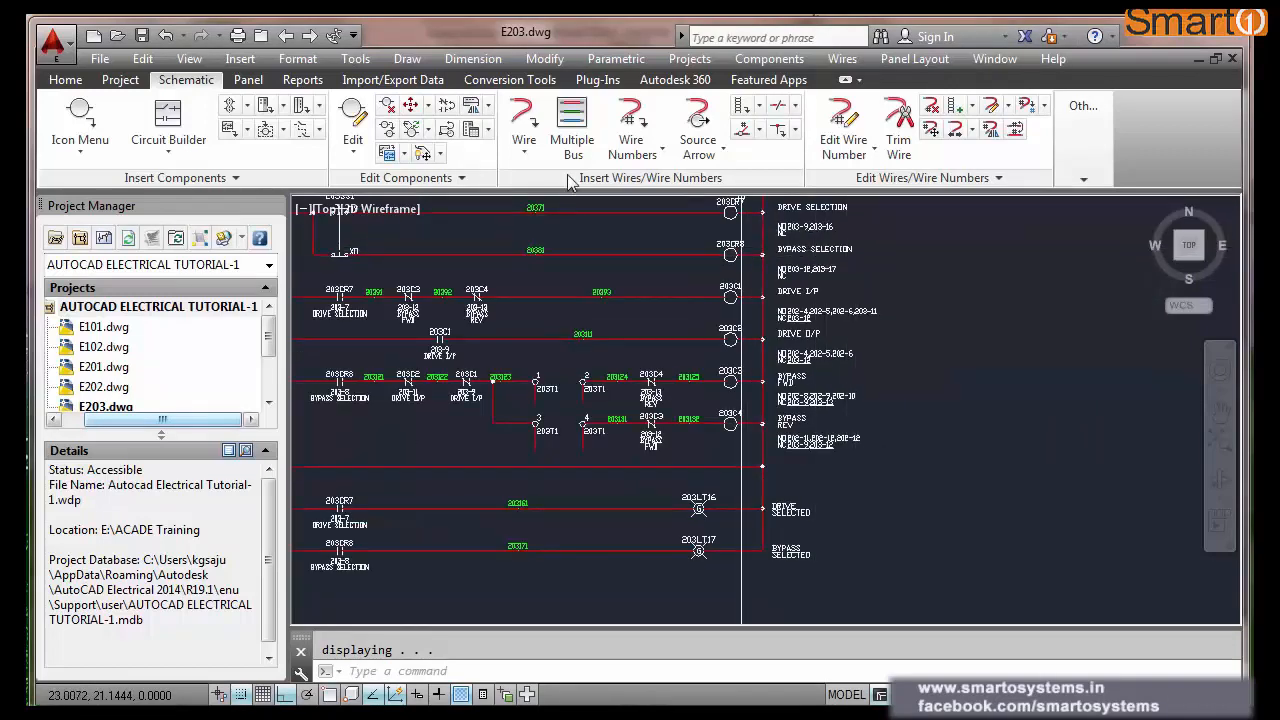
- Insert a new cross-reference table for contactor coil 203C1, with column labels and title 203C1, in the empty area beside the coil descriptions
{"action": "left_click", "coordinate": [487, 129]}
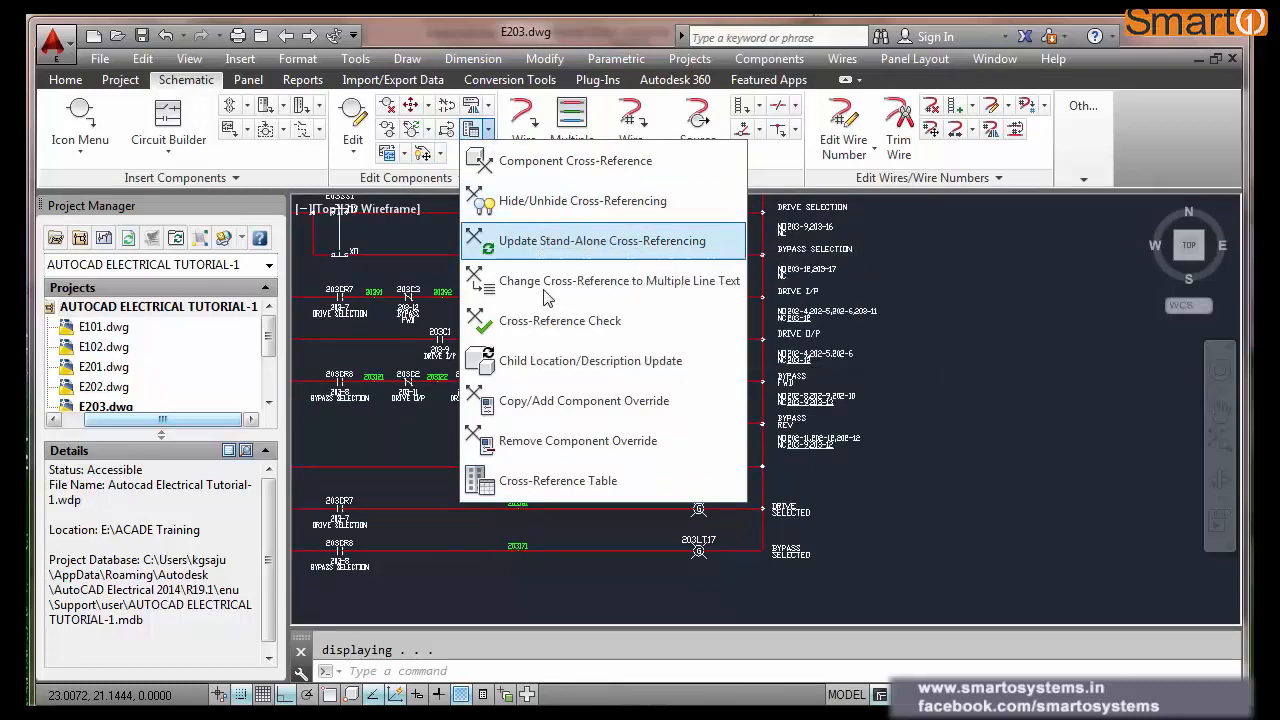
{"action": "left_click", "coordinate": [537, 485]}
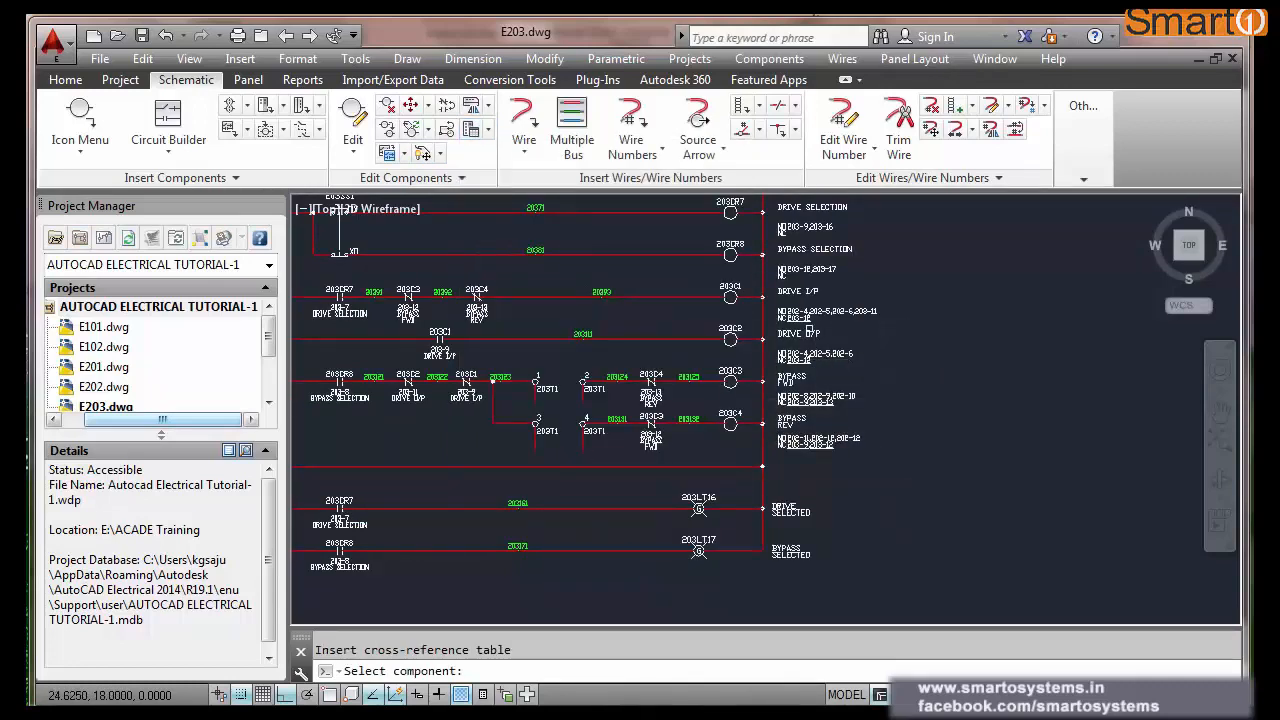
{"action": "scroll", "coordinate": [793, 271], "scroll_direction": "up", "scroll_amount": 4}
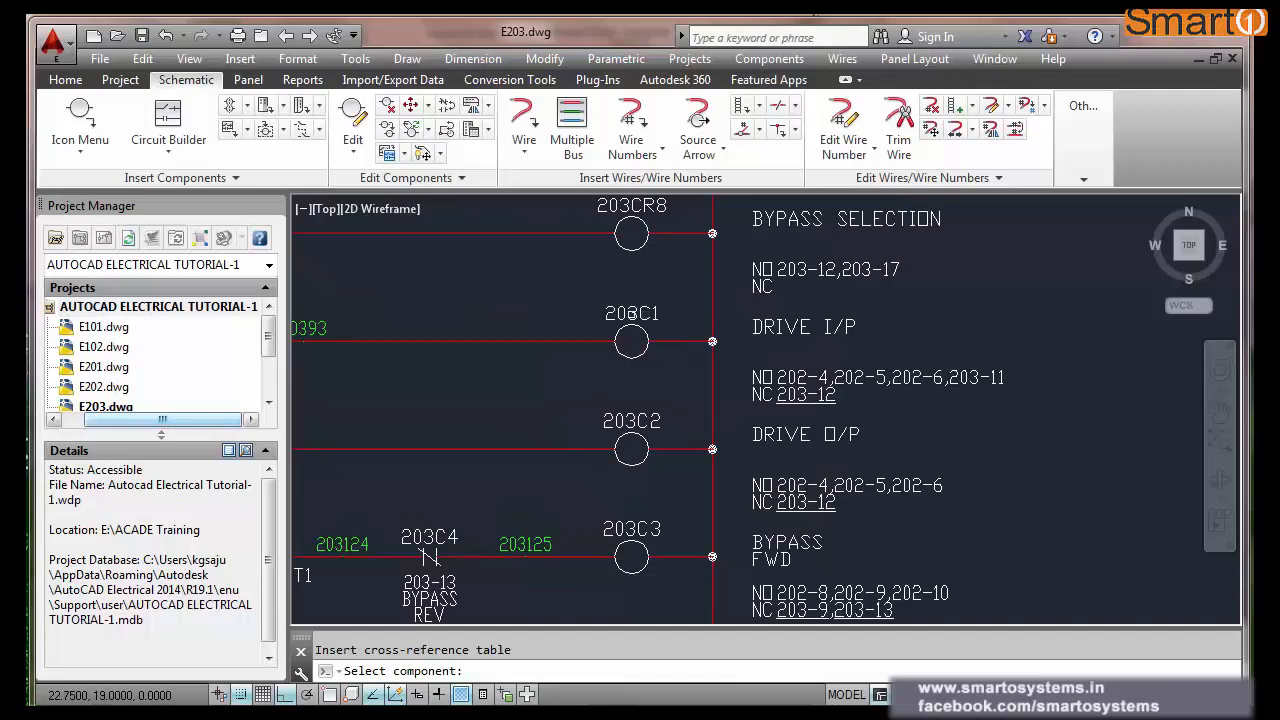
{"action": "left_click", "coordinate": [631, 320]}
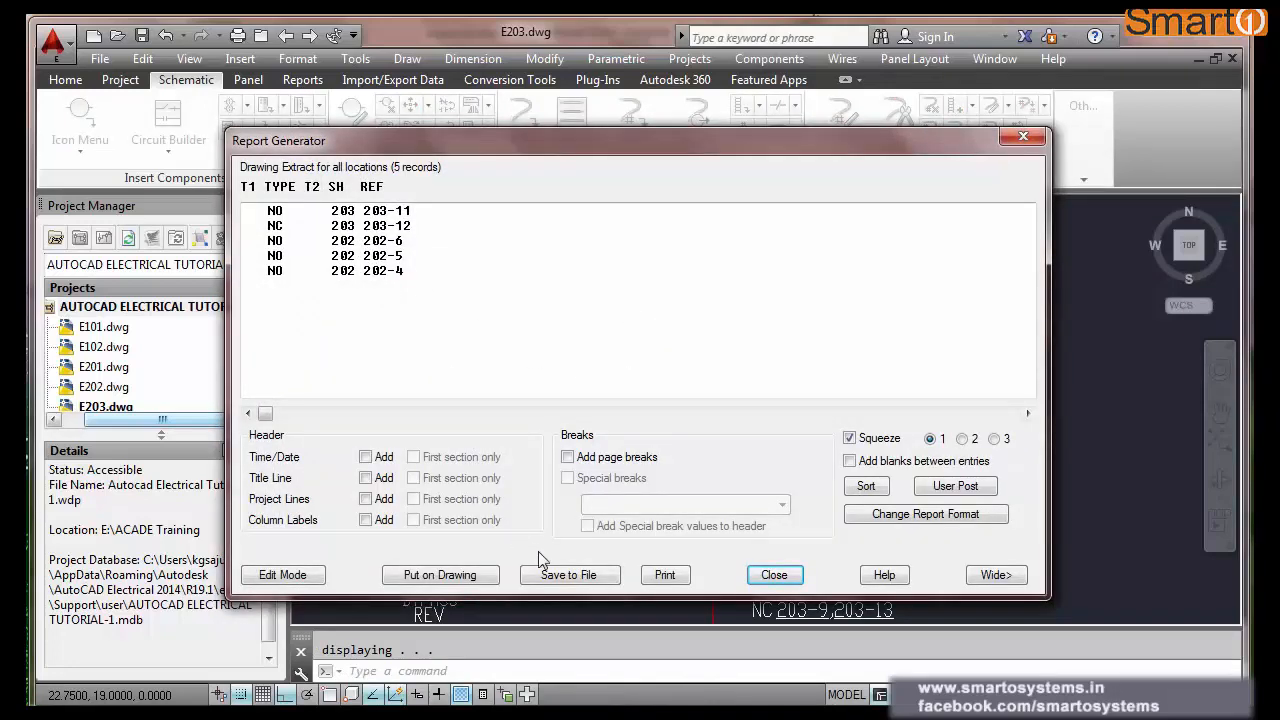
{"action": "left_click", "coordinate": [472, 578]}
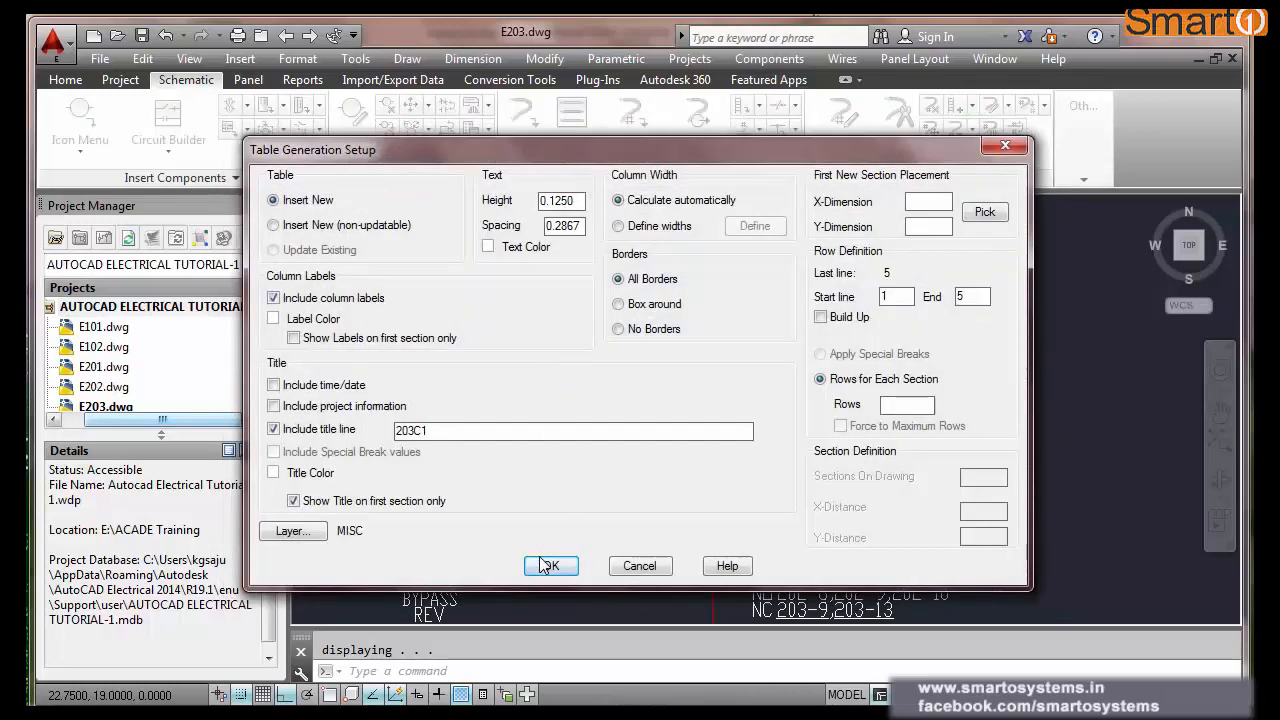
{"action": "left_click", "coordinate": [549, 566]}
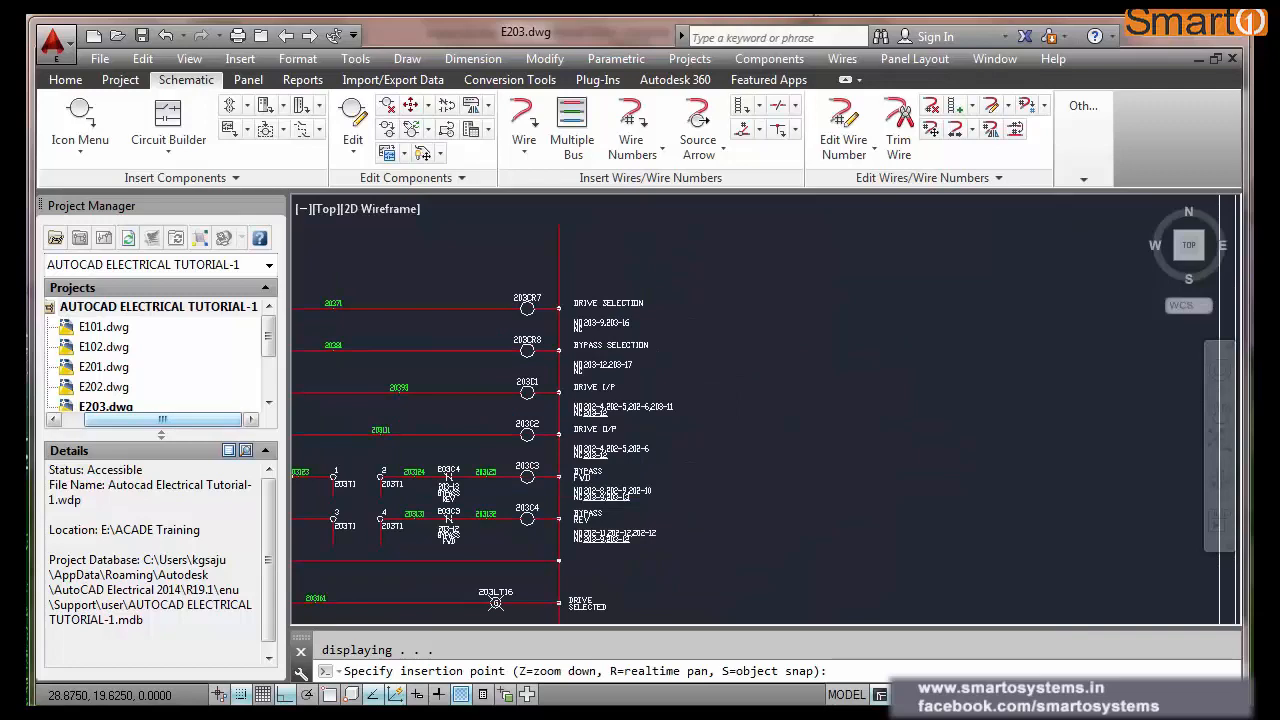
{"action": "left_click", "coordinate": [785, 357]}
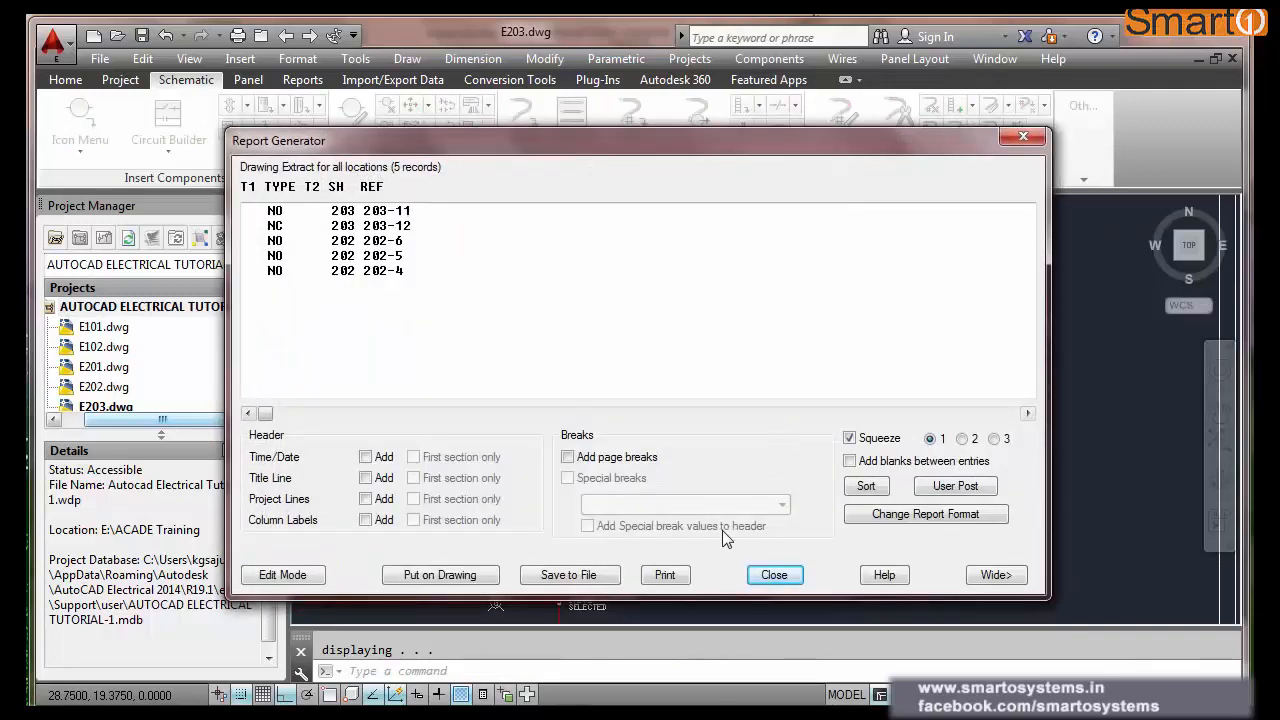
{"action": "left_click", "coordinate": [775, 584]}
{"action": "scroll", "coordinate": [855, 402], "scroll_direction": "up", "scroll_amount": 4}
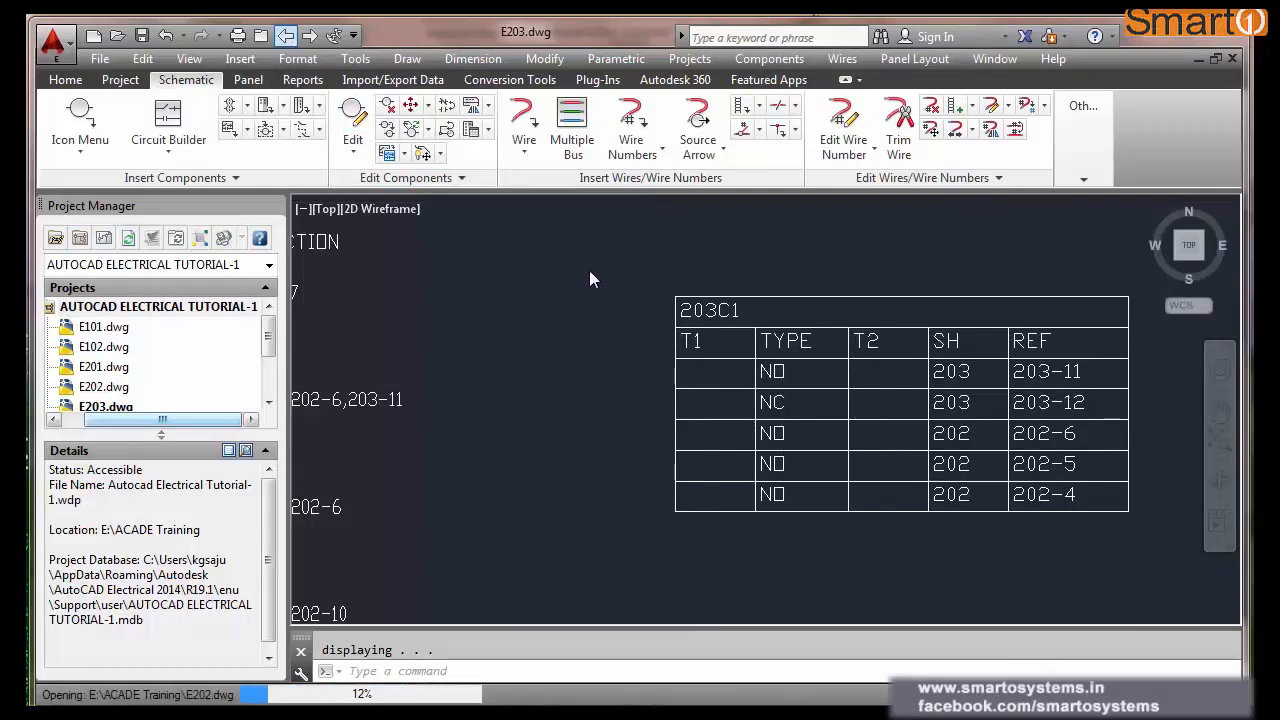
- Switch to the previous drawing, E202, and set the pins of drive I/P contactor 203C1's first pole to 11 and 12
{"action": "scroll", "coordinate": [545, 229], "scroll_direction": "up", "scroll_amount": 2}
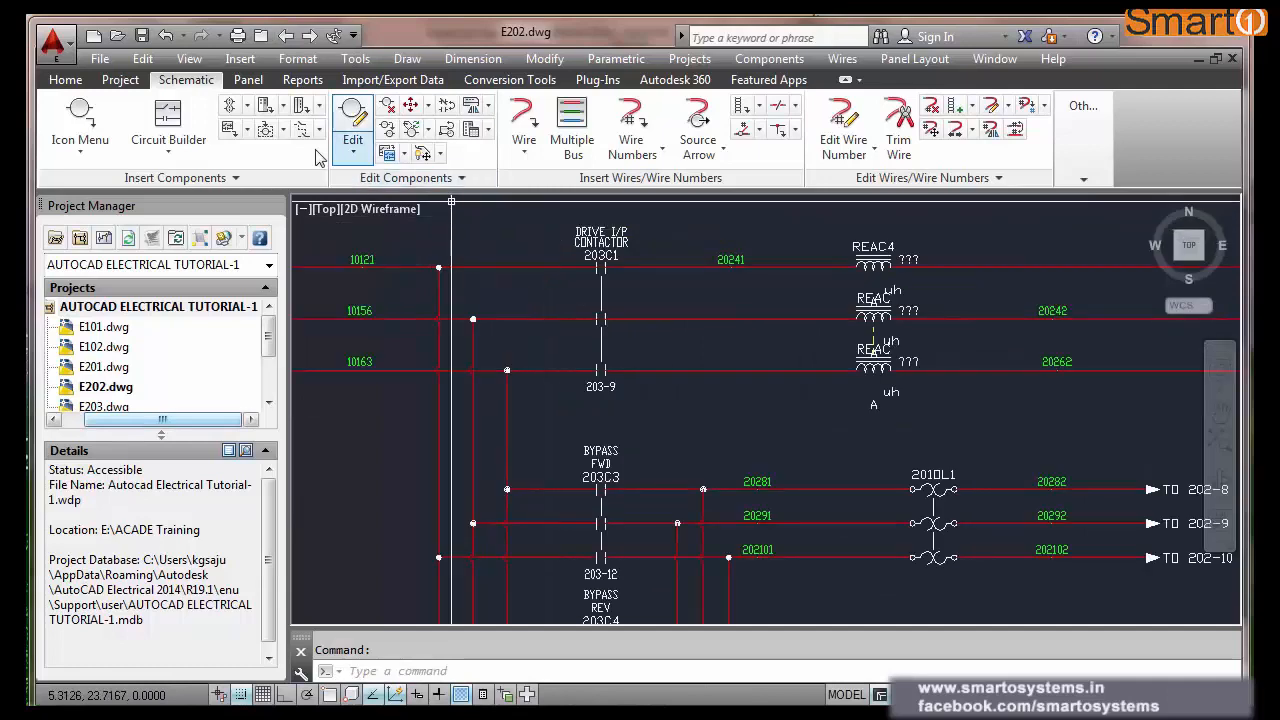
{"action": "left_click", "coordinate": [352, 122]}
{"action": "scroll", "coordinate": [600, 257], "scroll_direction": "up", "scroll_amount": 1}
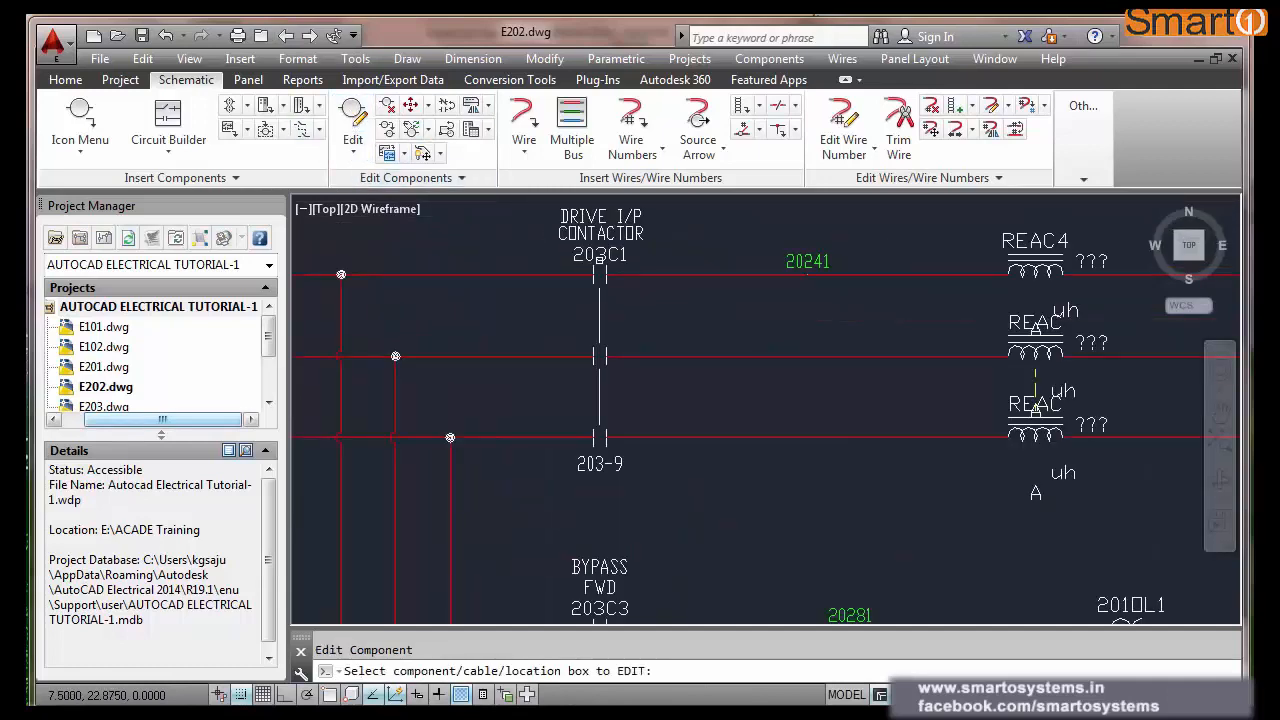
{"action": "left_click", "coordinate": [605, 295]}
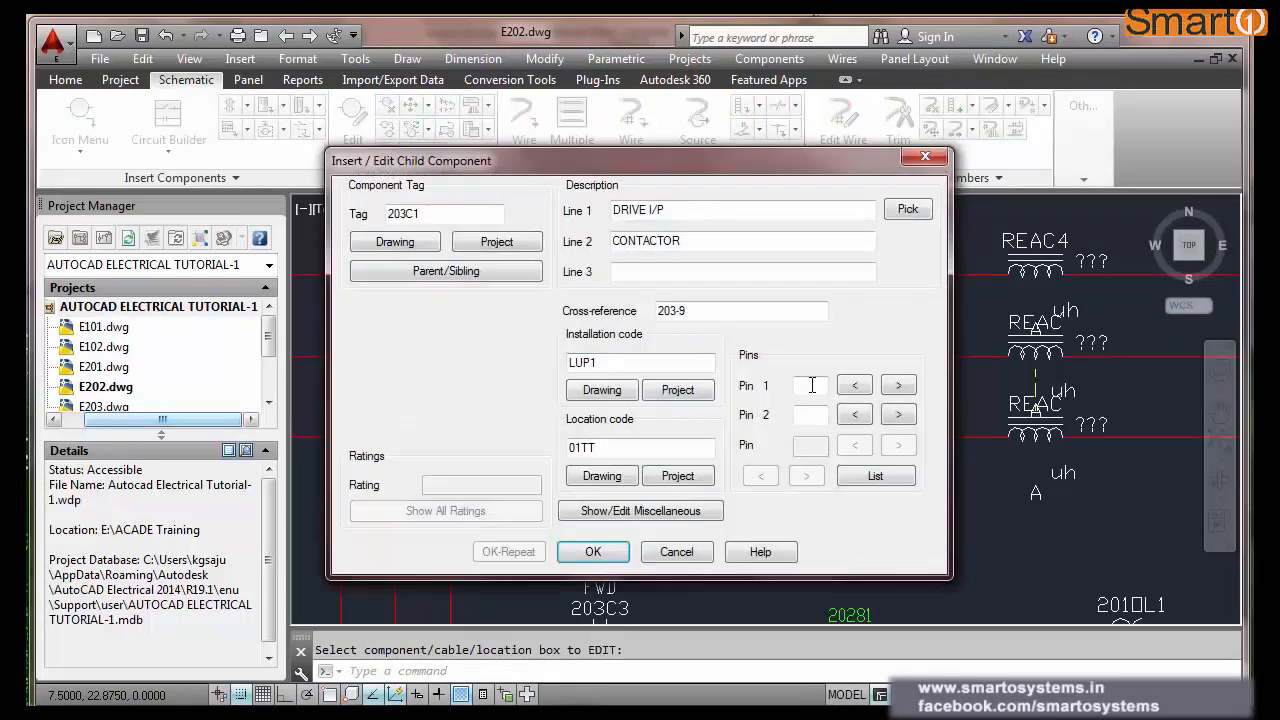
{"action": "left_click", "coordinate": [812, 414]}
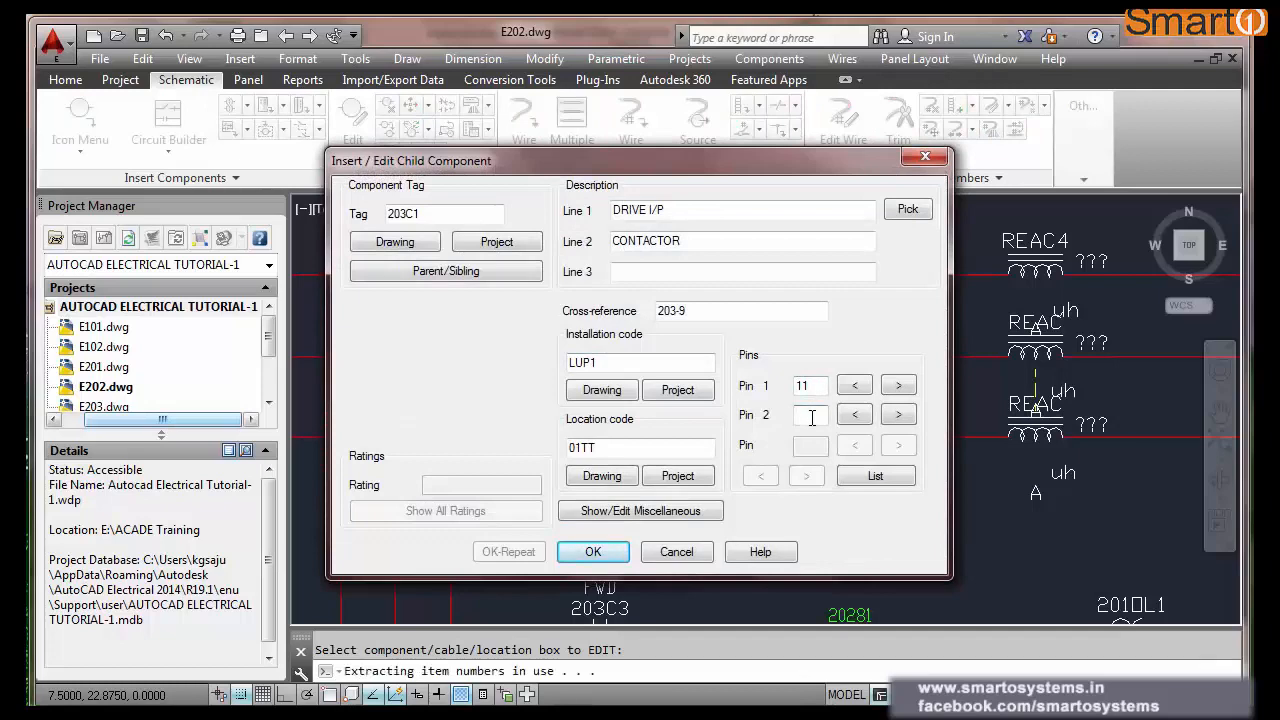
{"action": "left_click", "coordinate": [593, 552]}
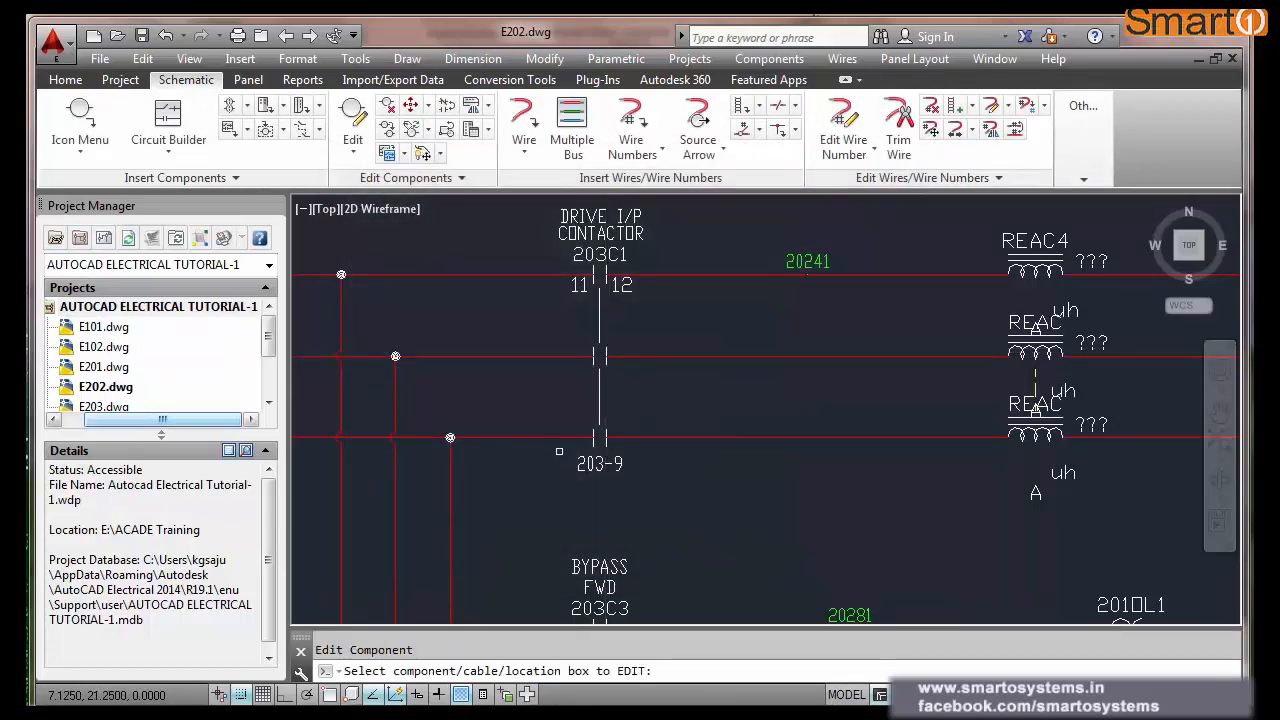
- Turn snap off and set the pins of contactor 203C1's second pole to 21 and 22
{"action": "left_click", "coordinate": [241, 694]}
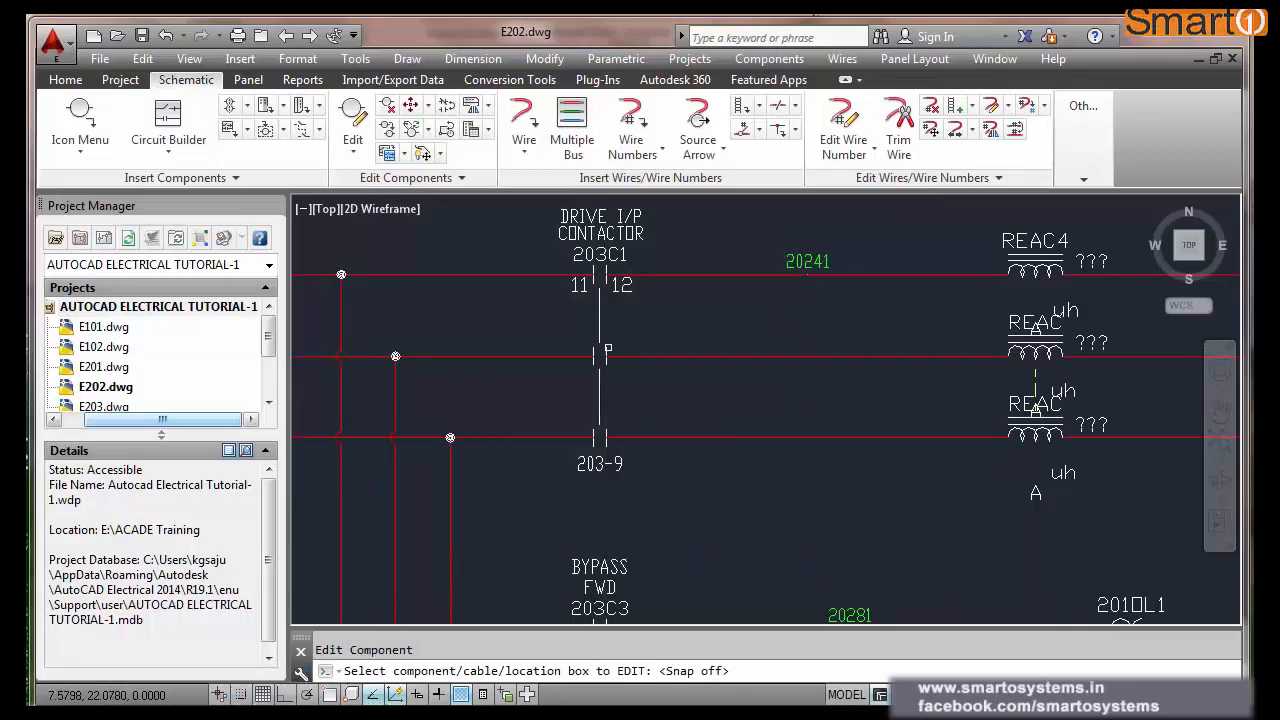
{"action": "left_click", "coordinate": [605, 352]}
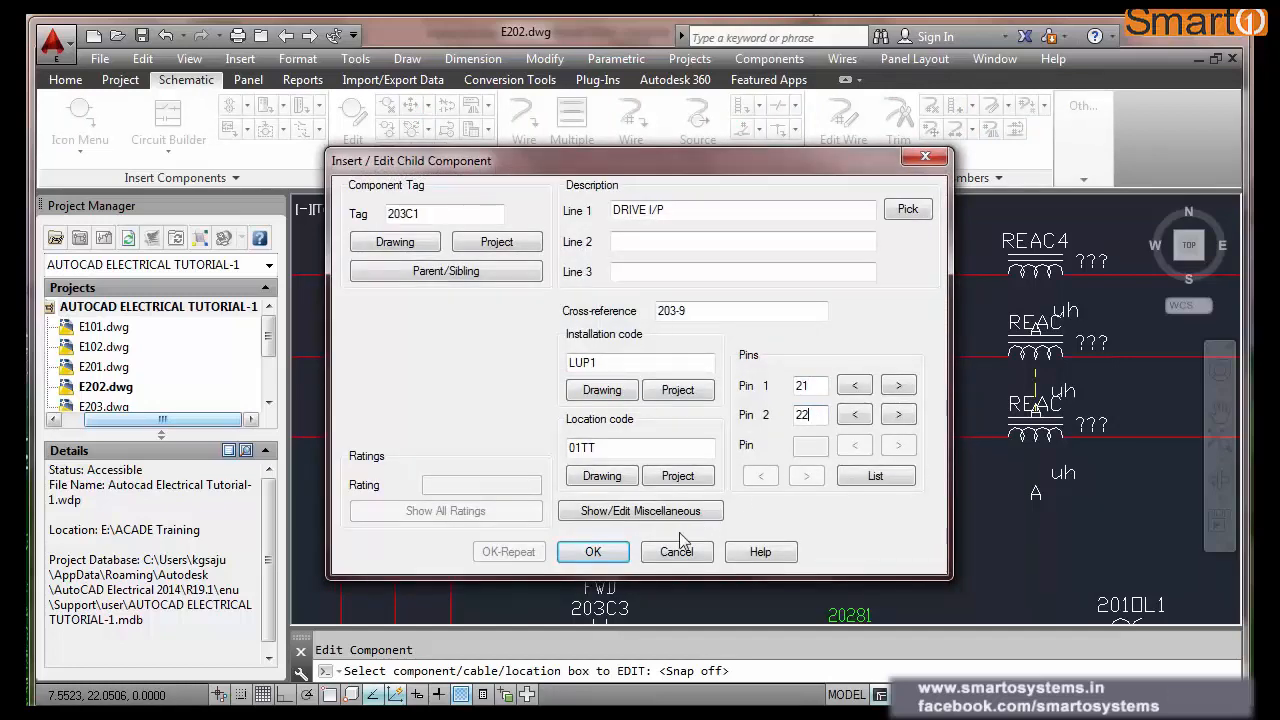
{"action": "left_click", "coordinate": [600, 556]}
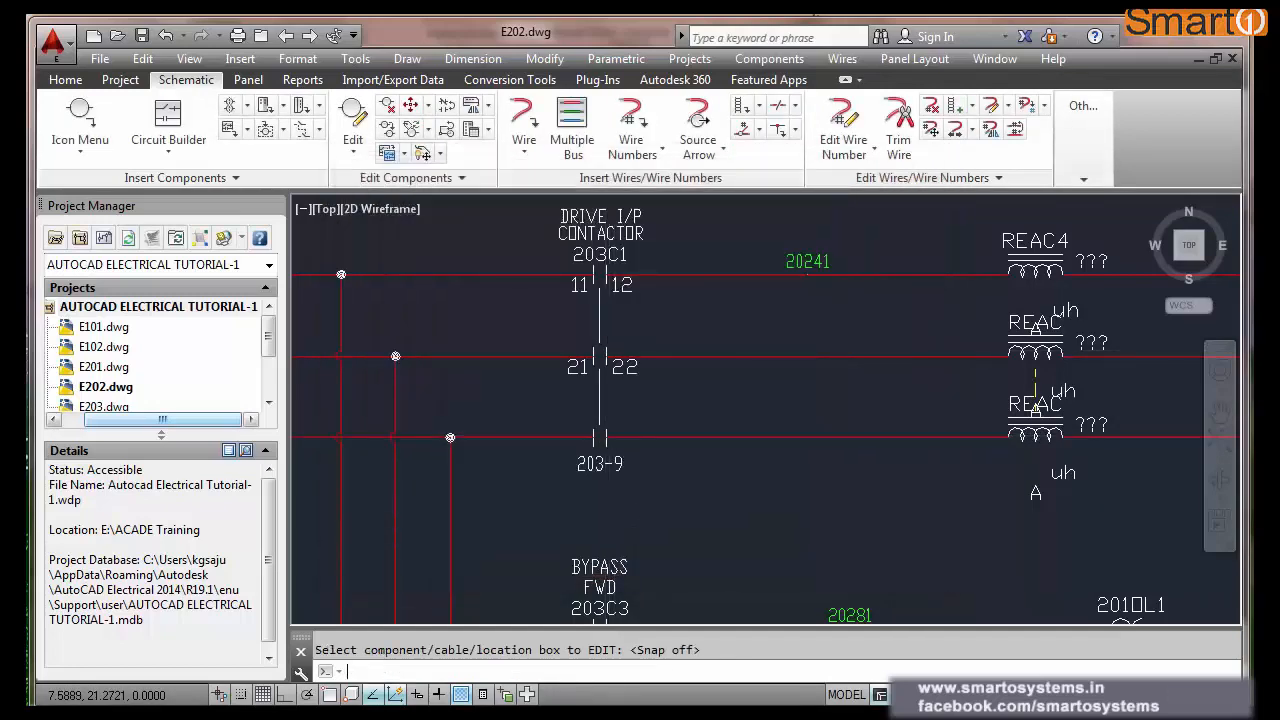
- Set the pins of contactor 203C1's third pole to 31 and 32, then fit the sheet in view and save E202
{"action": "left_click", "coordinate": [613, 438]}
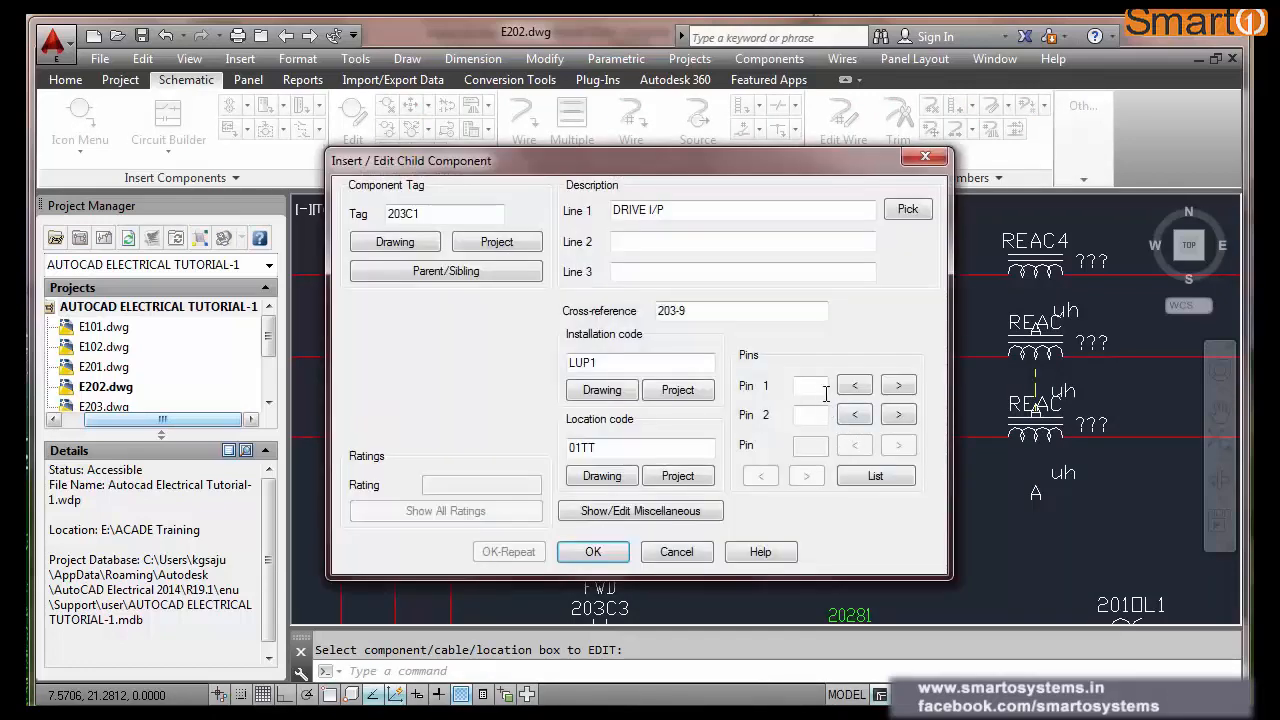
{"action": "left_click", "coordinate": [822, 388]}
{"action": "left_click", "coordinate": [808, 415]}
{"action": "type", "text": "32"}
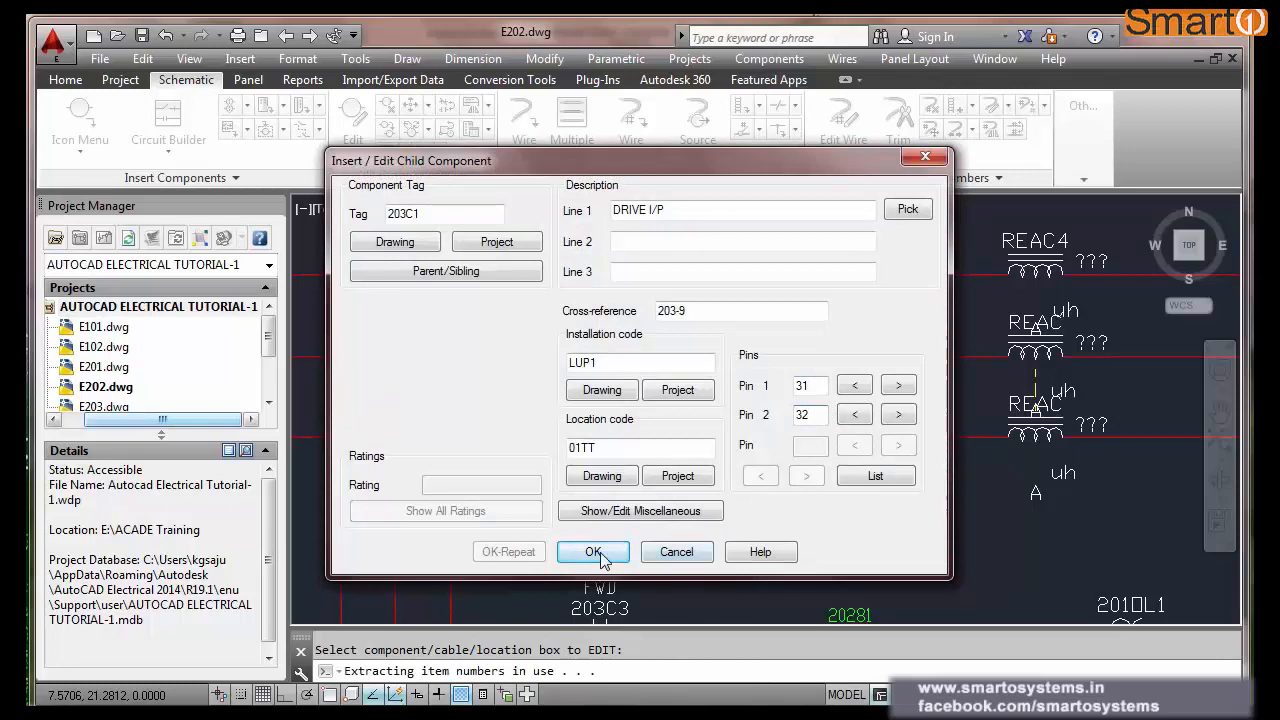
{"action": "left_click", "coordinate": [595, 552]}
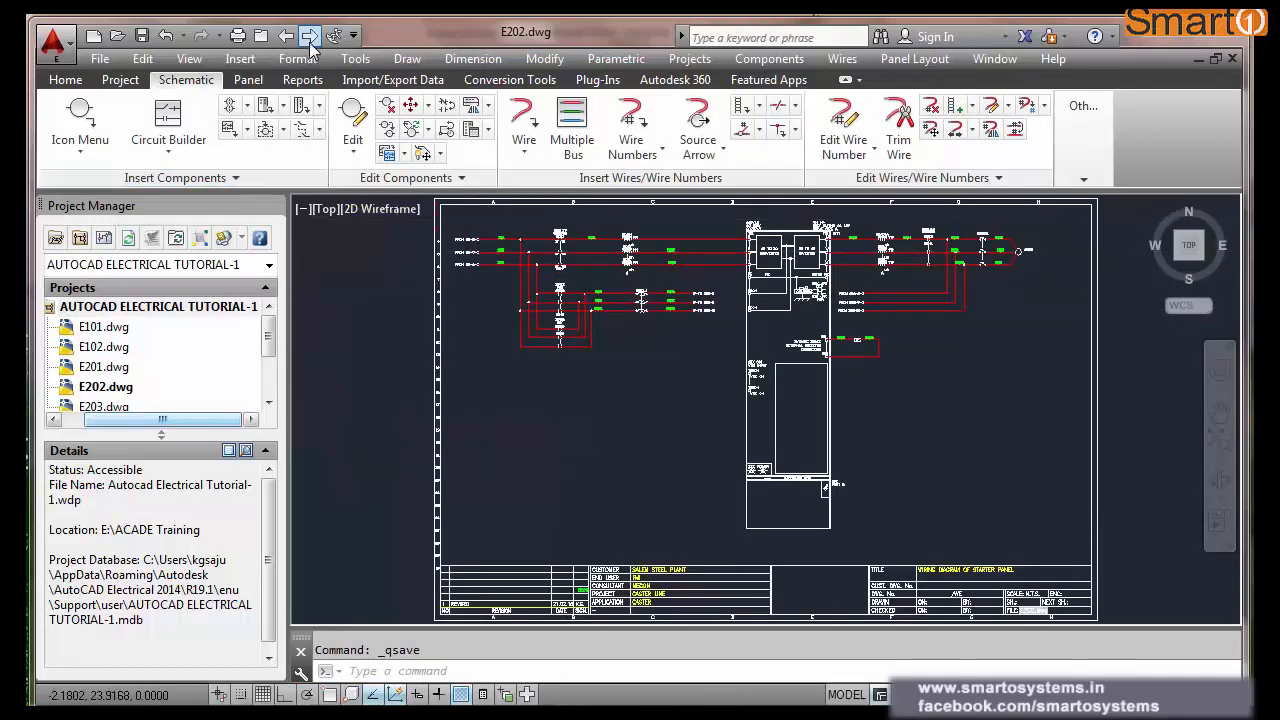
- Switch to the next drawing, E203, and check the rows of the 203C1 cross-reference table against the texts beside the coils
{"action": "scroll", "coordinate": [1026, 394], "scroll_direction": "down", "scroll_amount": 4}
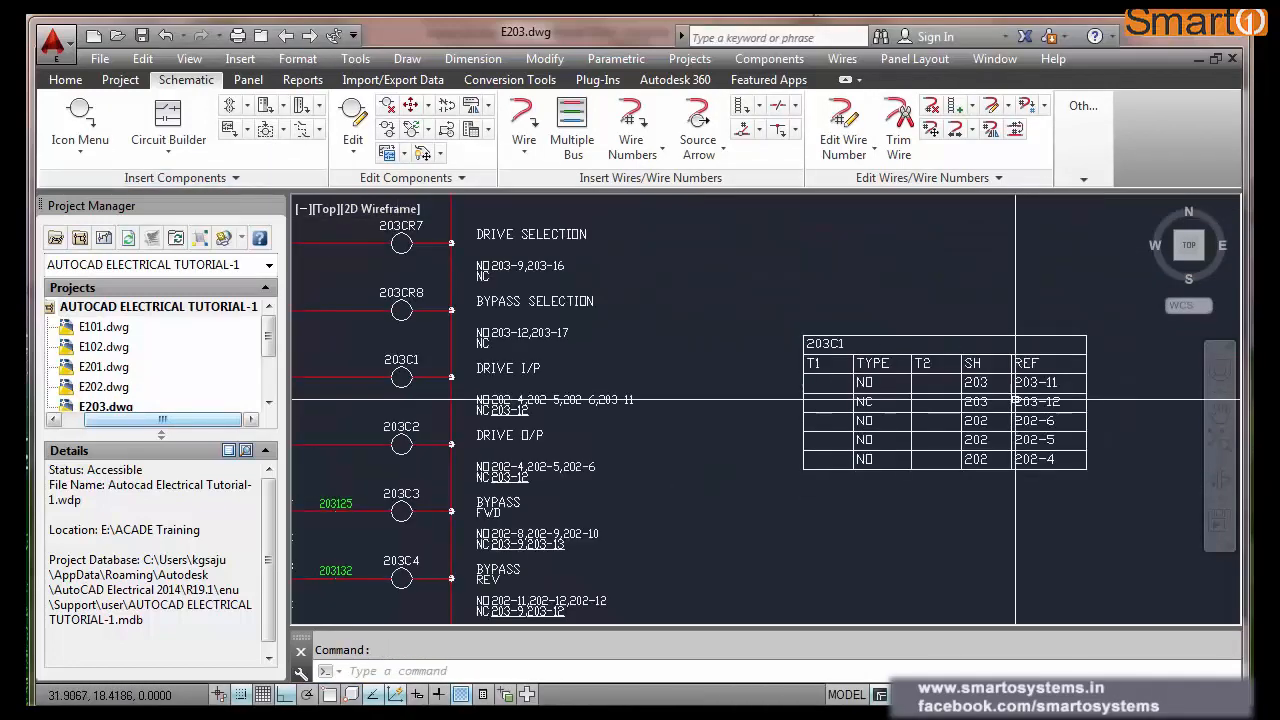
{"action": "scroll", "coordinate": [1026, 394], "scroll_direction": "up", "scroll_amount": 6}
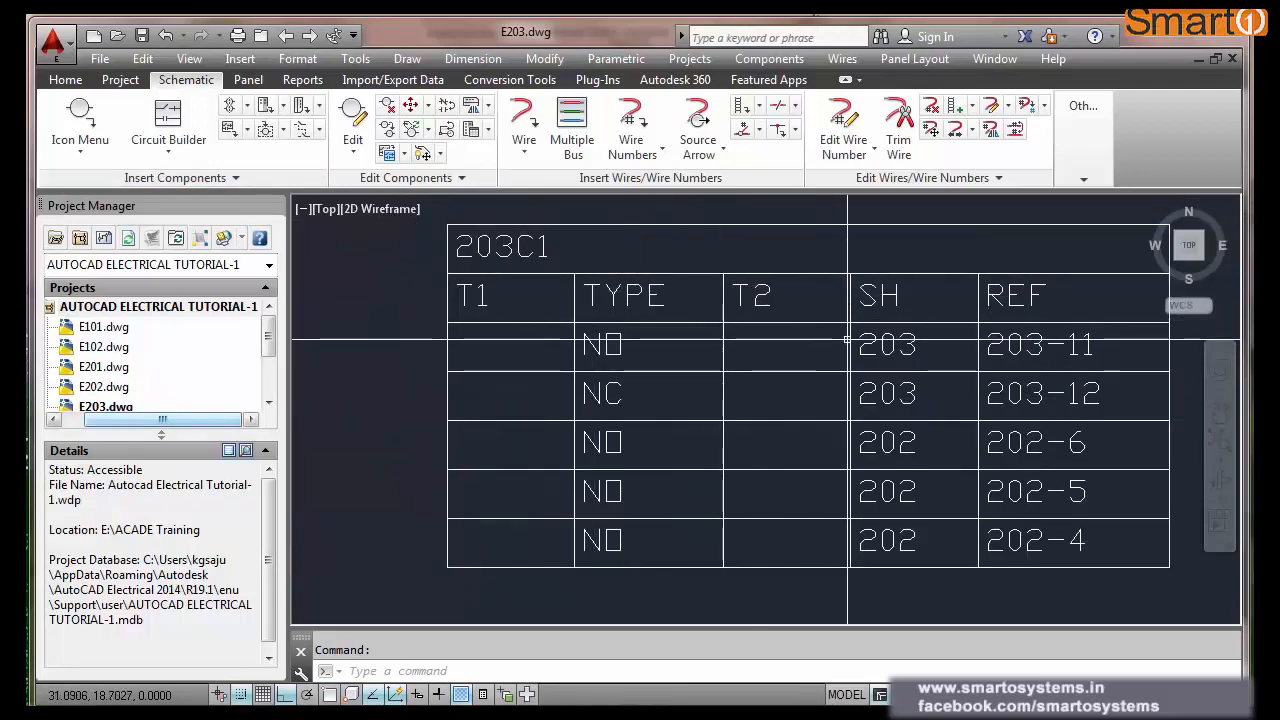
{"action": "scroll", "coordinate": [847, 340], "scroll_direction": "down", "scroll_amount": 4}
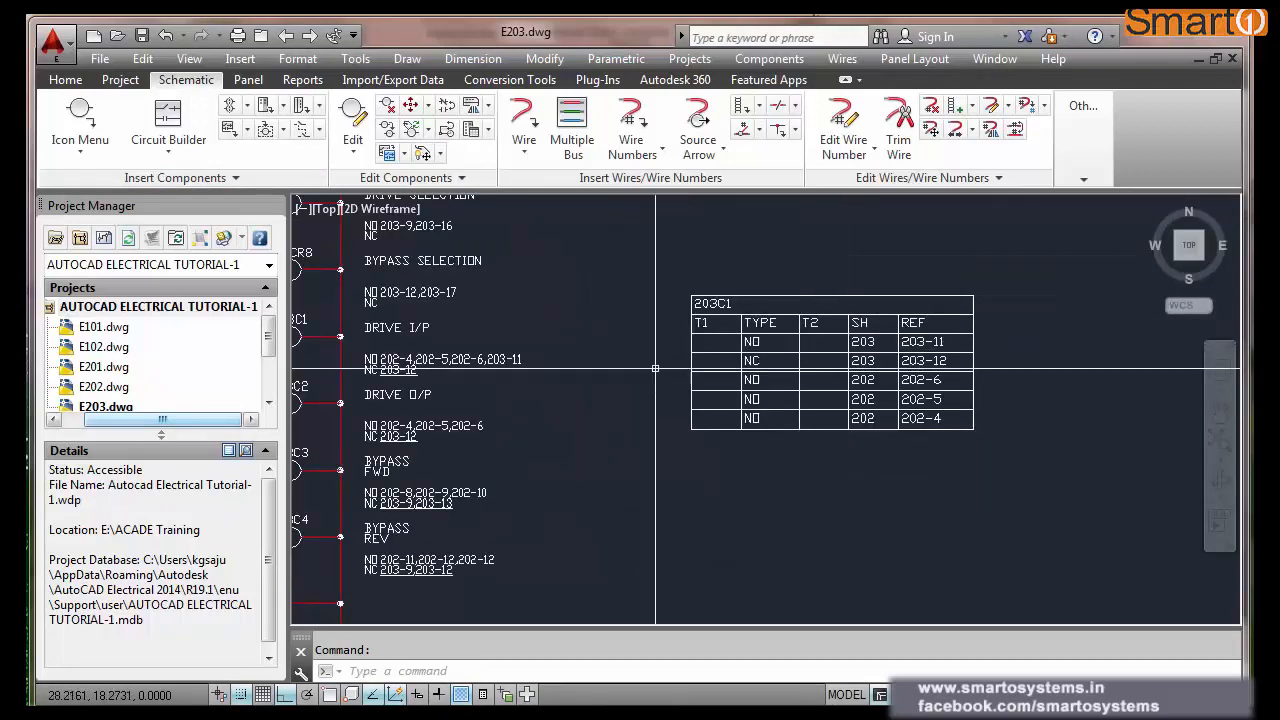
{"action": "scroll", "coordinate": [903, 442], "scroll_direction": "up", "scroll_amount": 3}
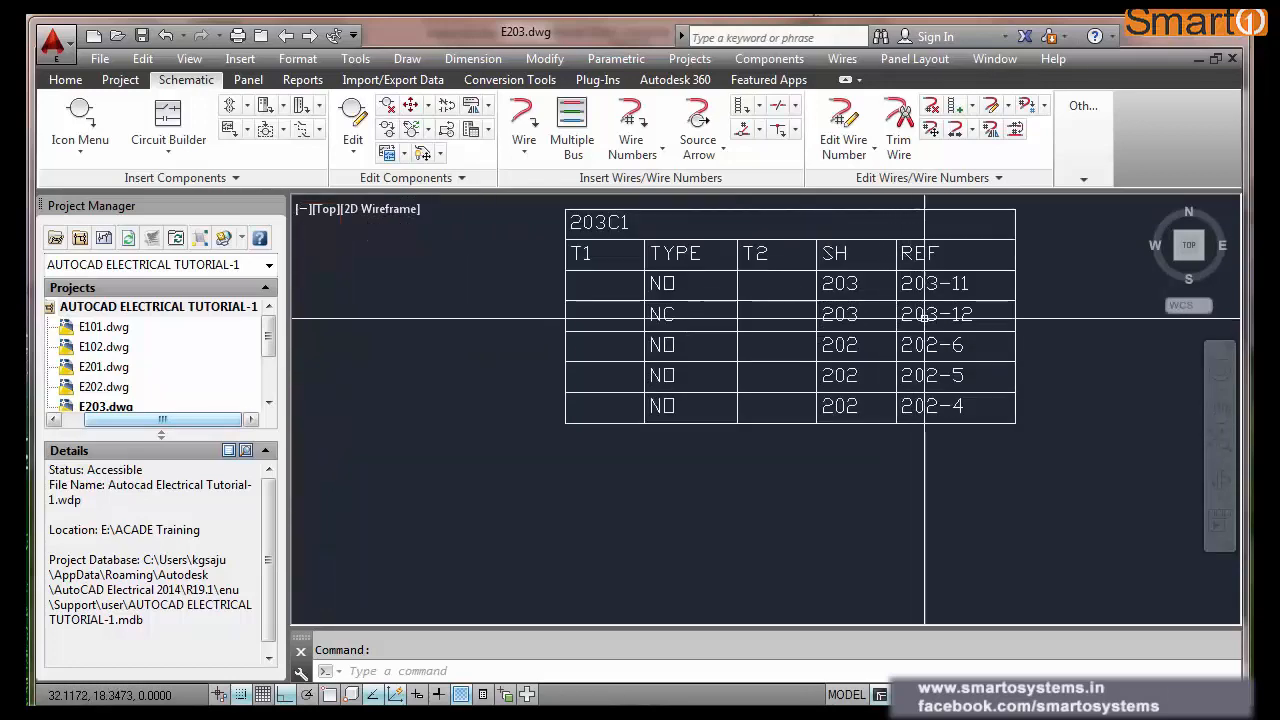
{"action": "scroll", "coordinate": [951, 297], "scroll_direction": "up", "scroll_amount": 1}
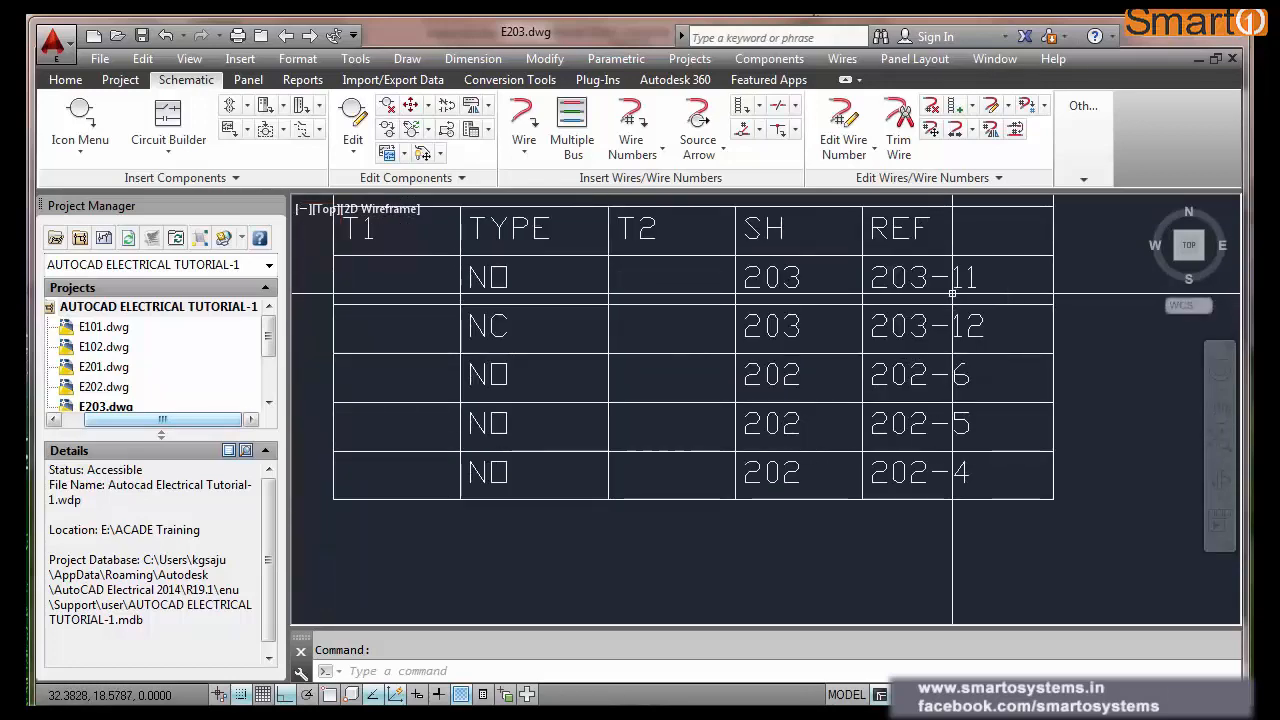
{"action": "scroll", "coordinate": [830, 330], "scroll_direction": "down", "scroll_amount": 10}
- Set the pins of 203C1's normally open contact to 12 and 22, and pin 1 of its normally closed contact to 33
{"action": "scroll", "coordinate": [650, 340], "scroll_direction": "up", "scroll_amount": 6}
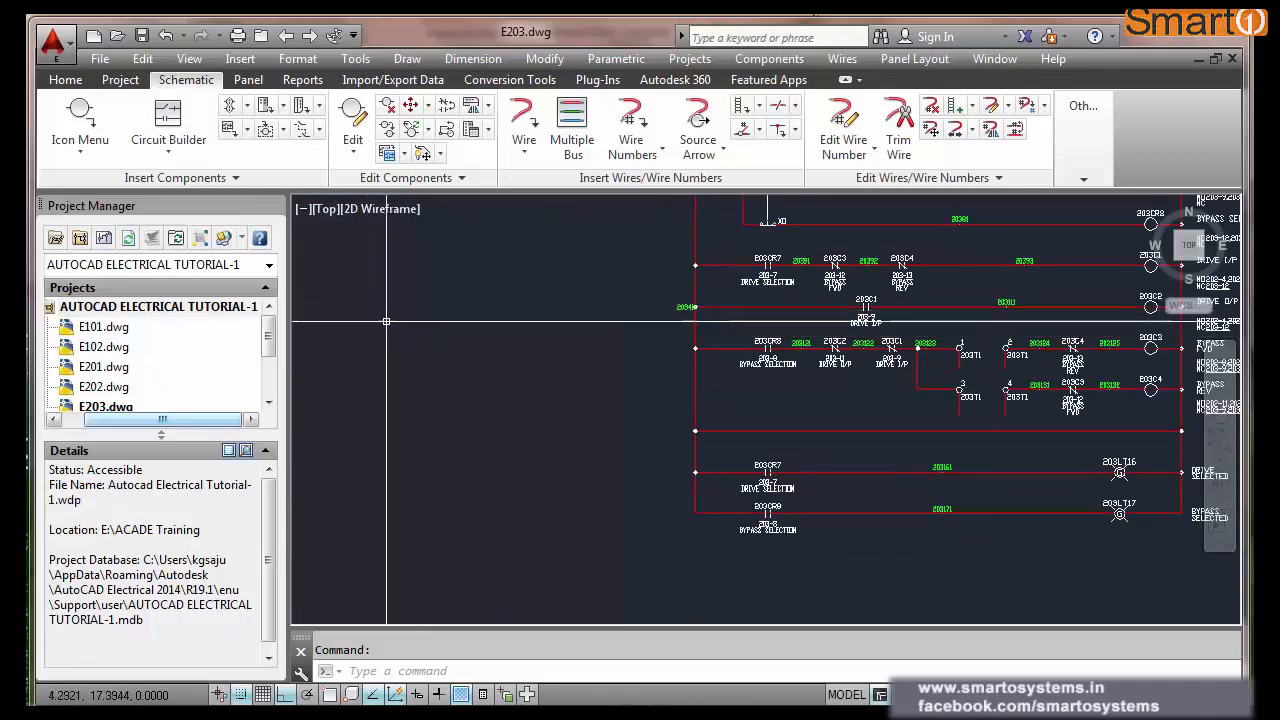
{"action": "scroll", "coordinate": [392, 335], "scroll_direction": "down", "scroll_amount": 4}
{"action": "scroll", "coordinate": [392, 335], "scroll_direction": "up", "scroll_amount": 4}
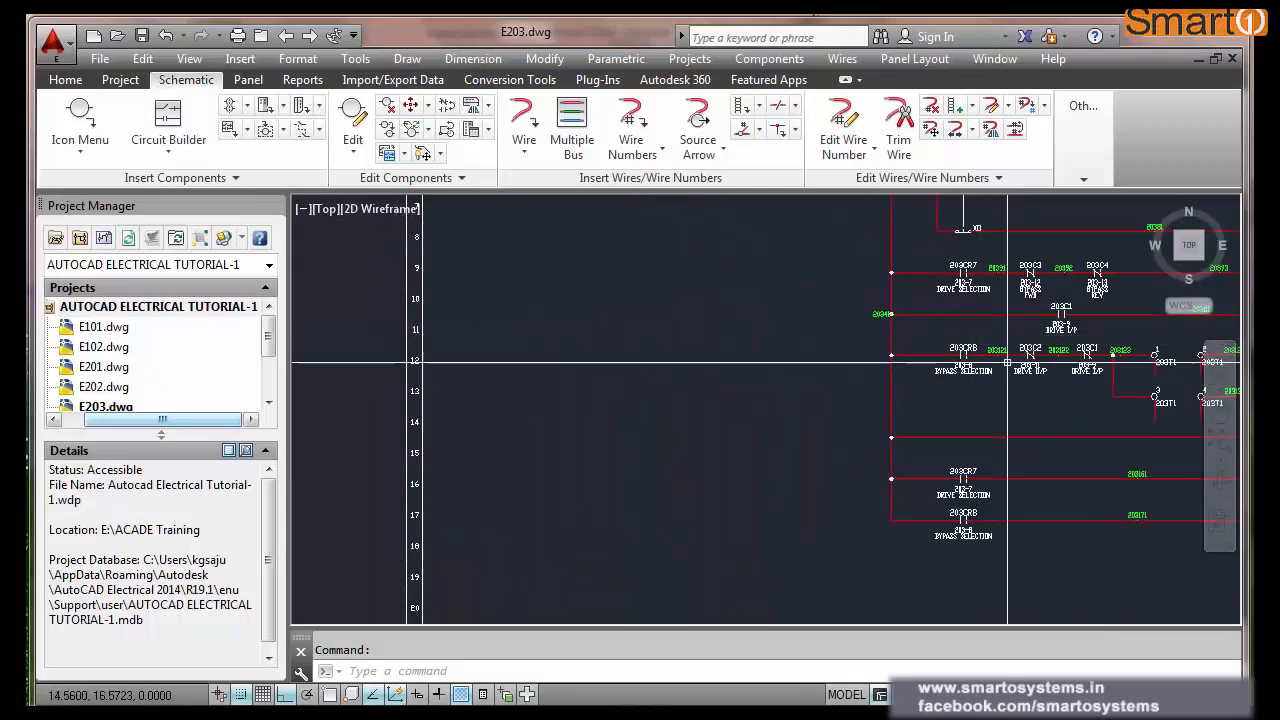
{"action": "scroll", "coordinate": [1090, 340], "scroll_direction": "up", "scroll_amount": 4}
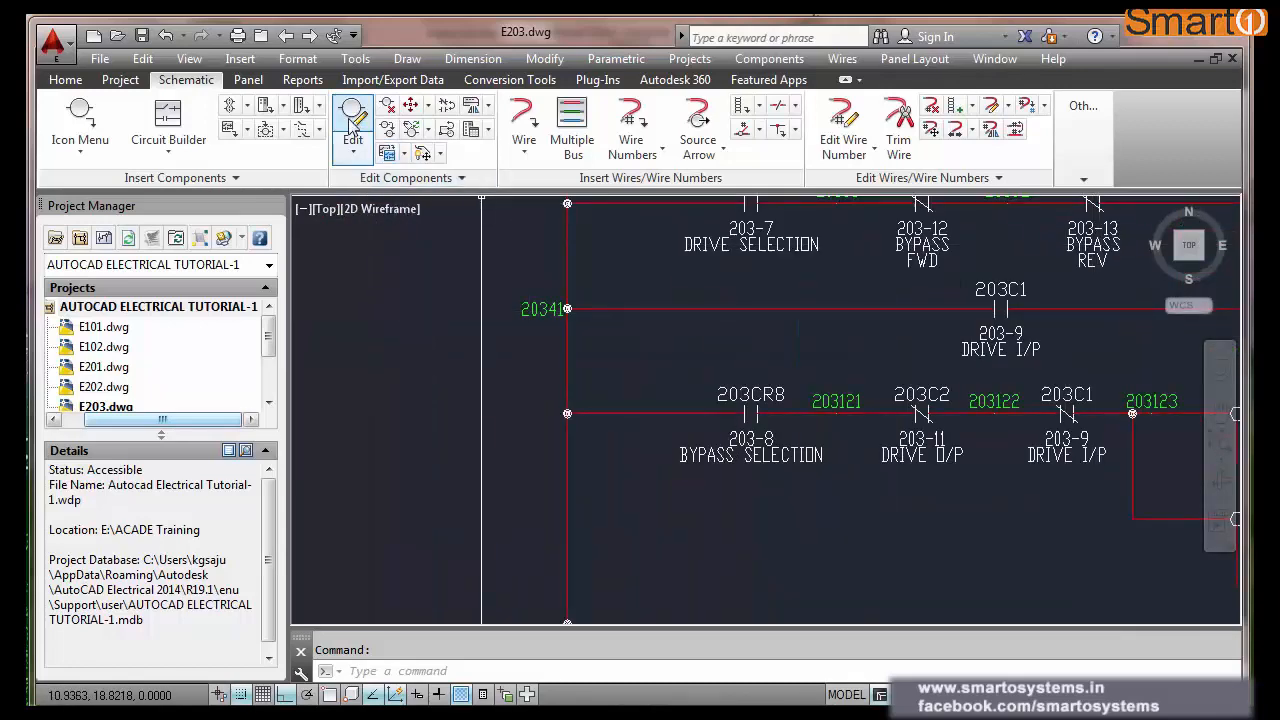
{"action": "left_click", "coordinate": [352, 122]}
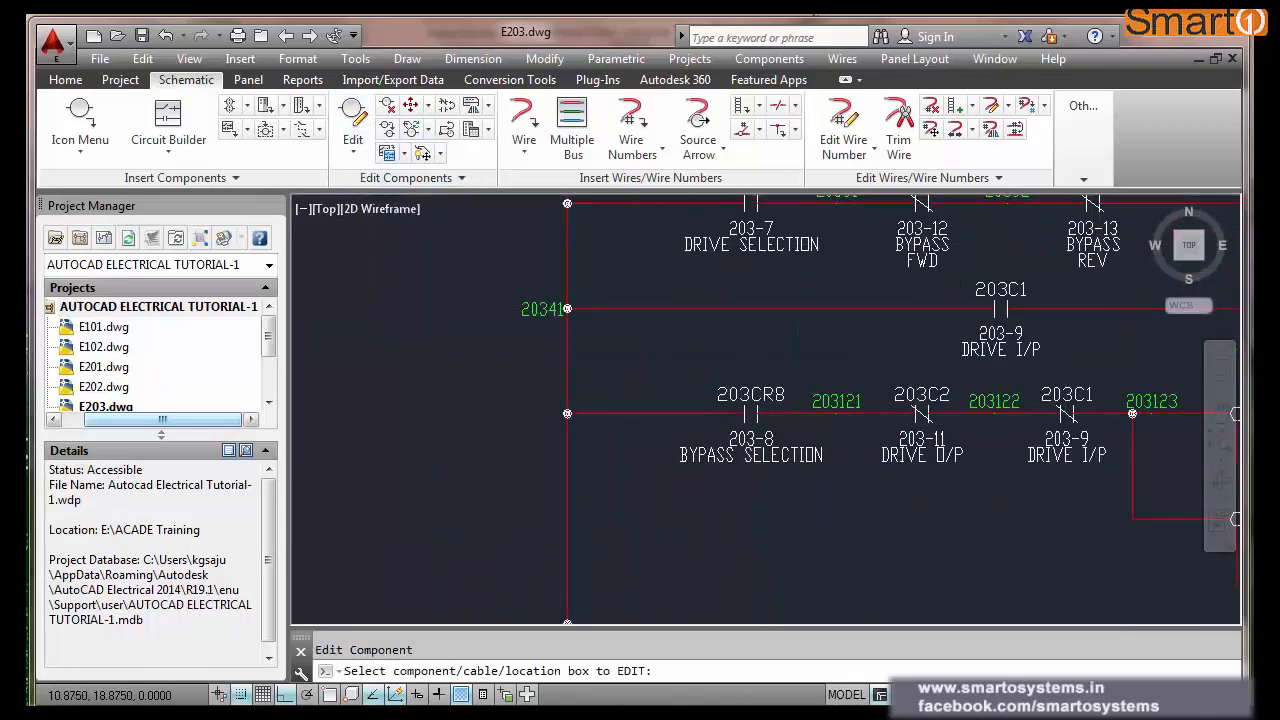
{"action": "left_click", "coordinate": [988, 300]}
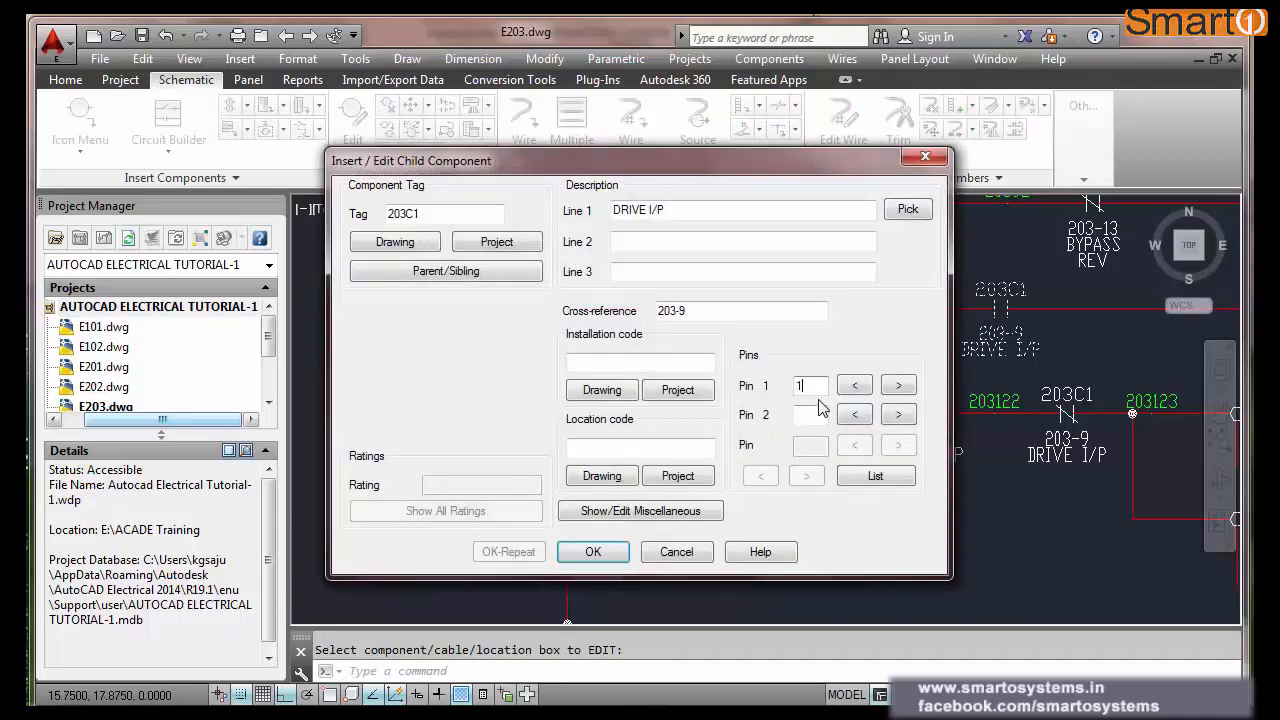
{"action": "left_click", "coordinate": [815, 414]}
{"action": "type", "text": "2"}
{"action": "left_click", "coordinate": [610, 556]}
{"action": "type", "text": "33"}
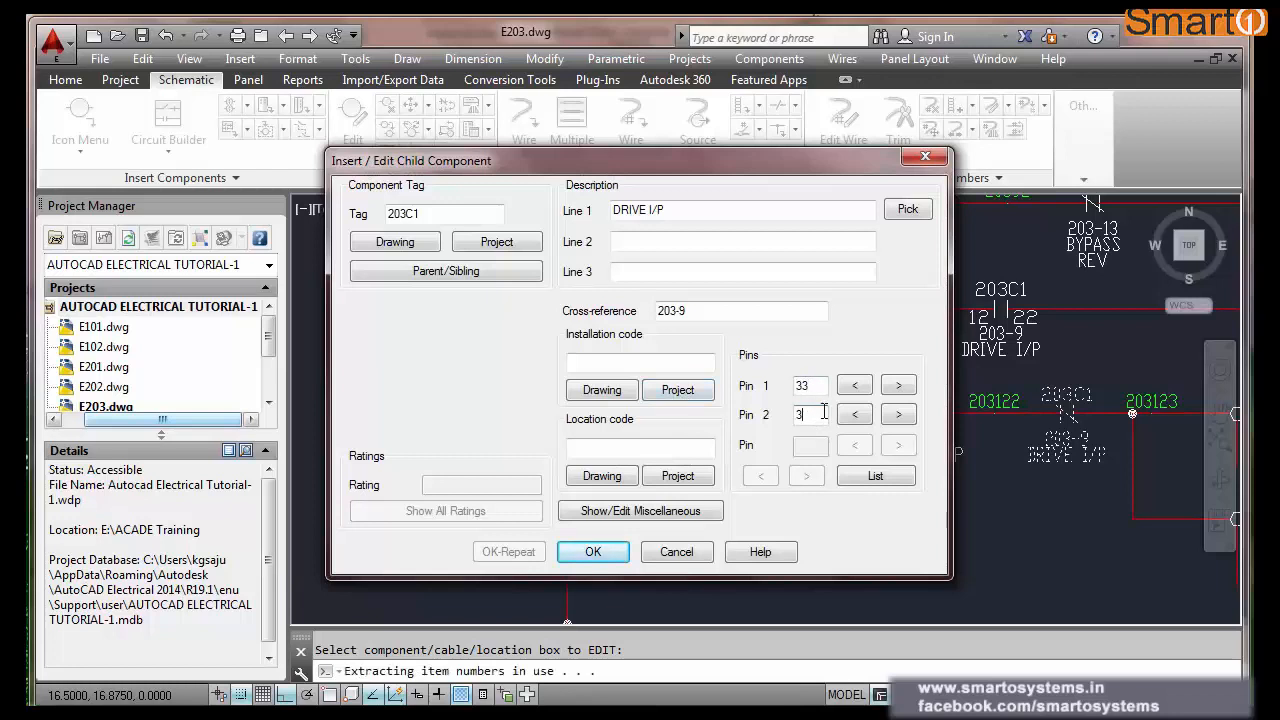
{"action": "left_click", "coordinate": [594, 553]}
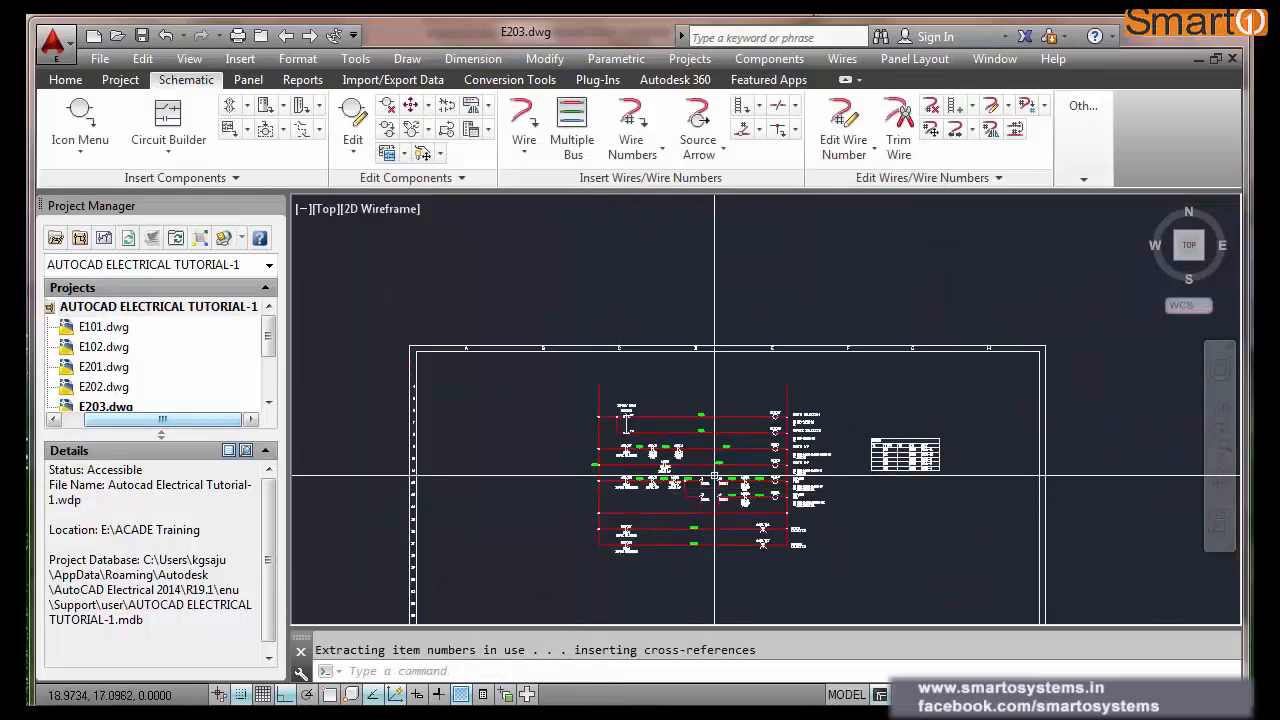
- Fit the E203 sheet in view, save the drawing and re-examine the 203C1 cross-reference table
{"action": "scroll", "coordinate": [793, 463], "scroll_direction": "up", "scroll_amount": 2}
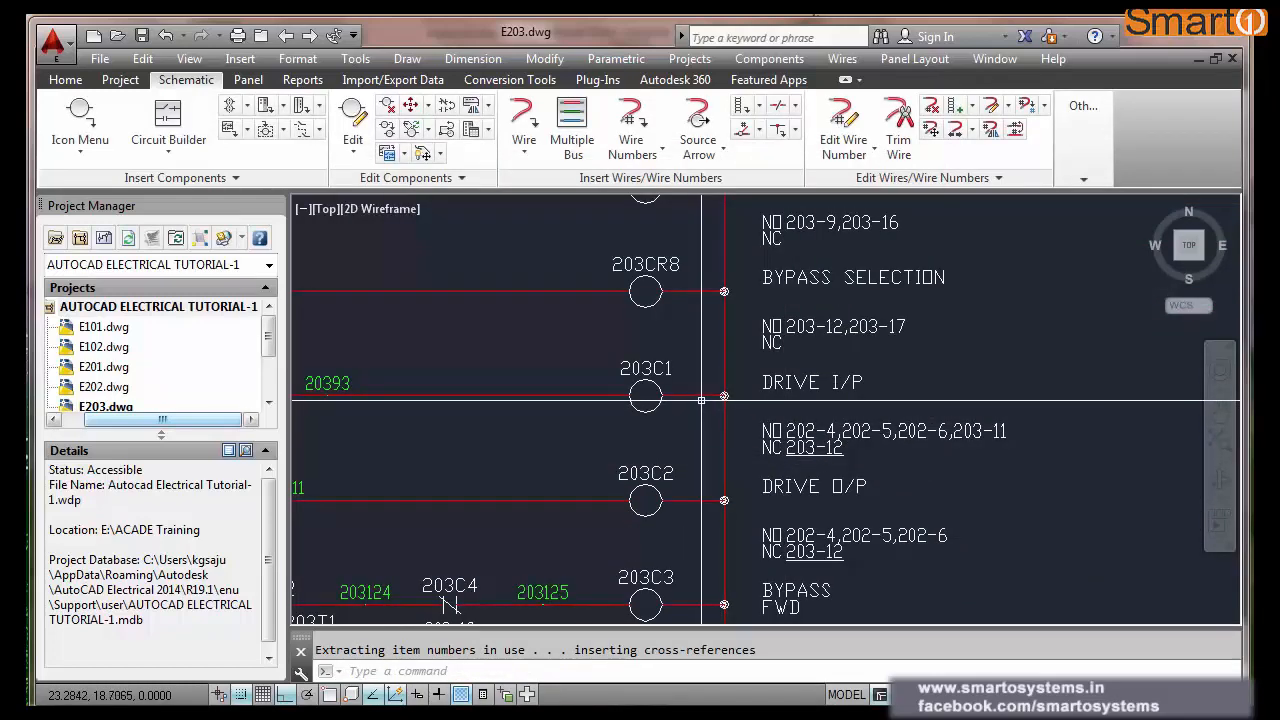
{"action": "scroll", "coordinate": [701, 399], "scroll_direction": "down", "scroll_amount": 5}
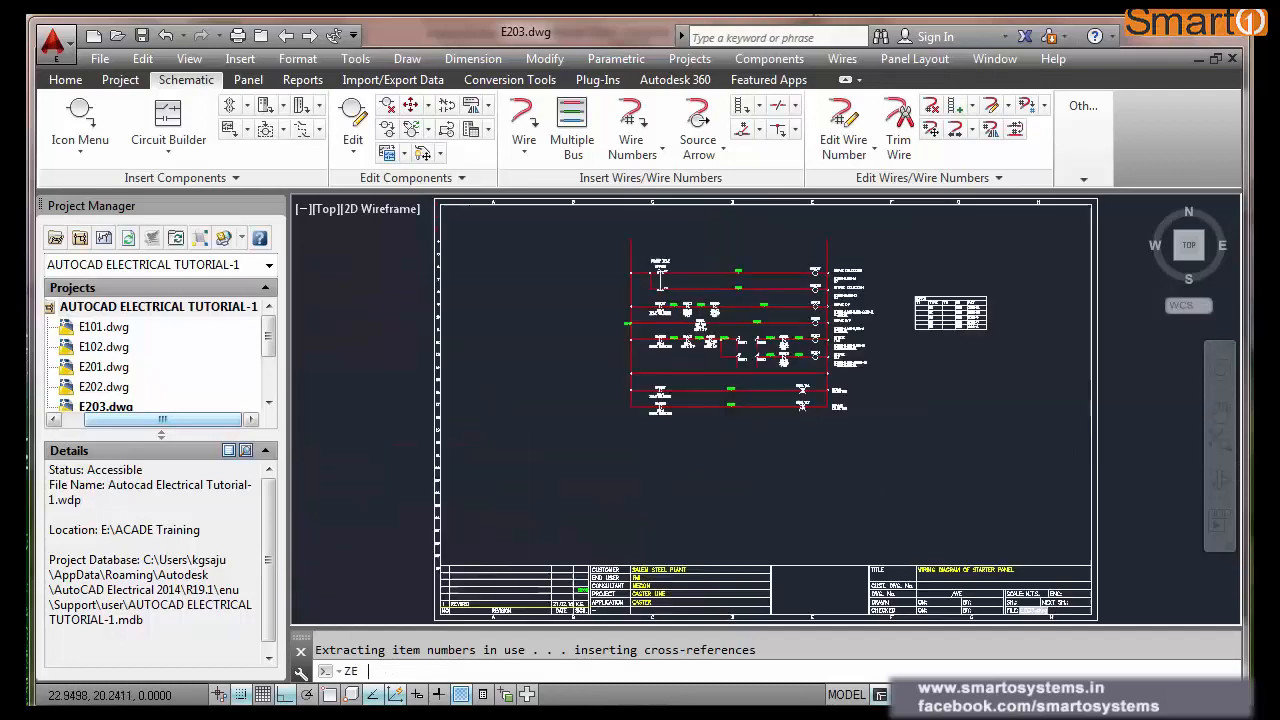
{"action": "key", "text": "ctrl+s"}
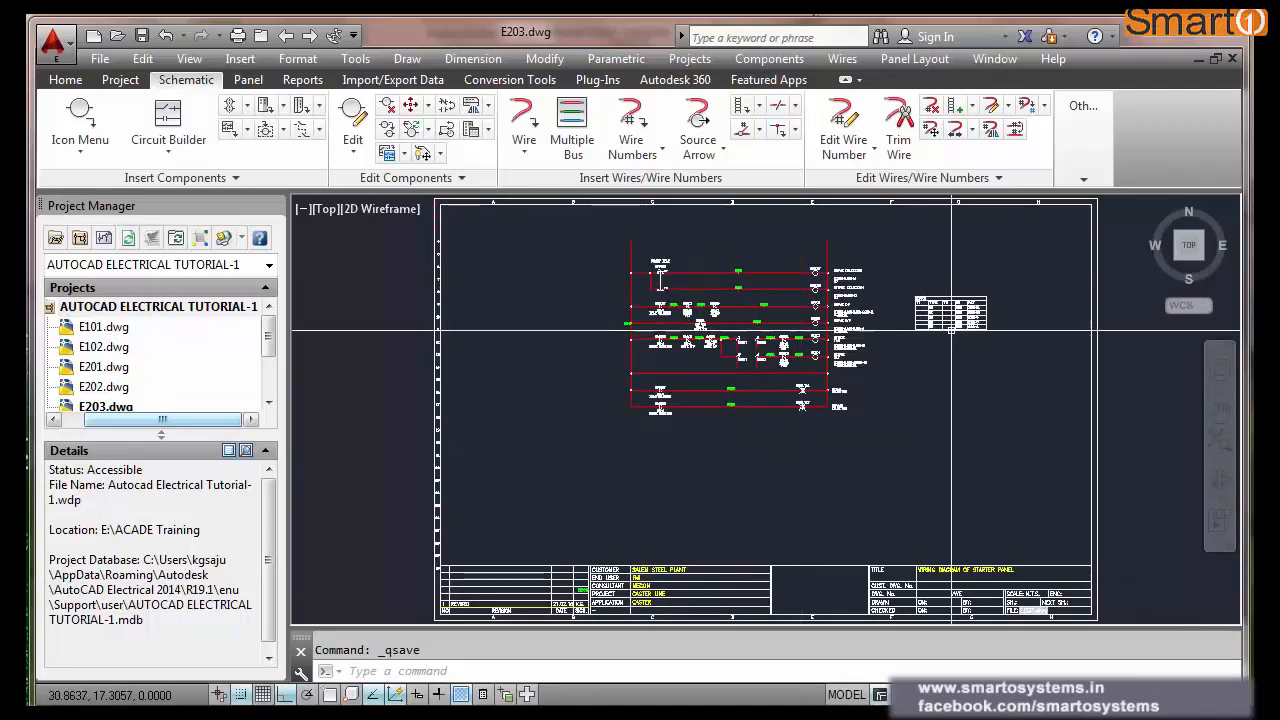
{"action": "scroll", "coordinate": [960, 318], "scroll_direction": "up", "scroll_amount": 8}
{"action": "scroll", "coordinate": [738, 516], "scroll_direction": "down", "scroll_amount": 2}
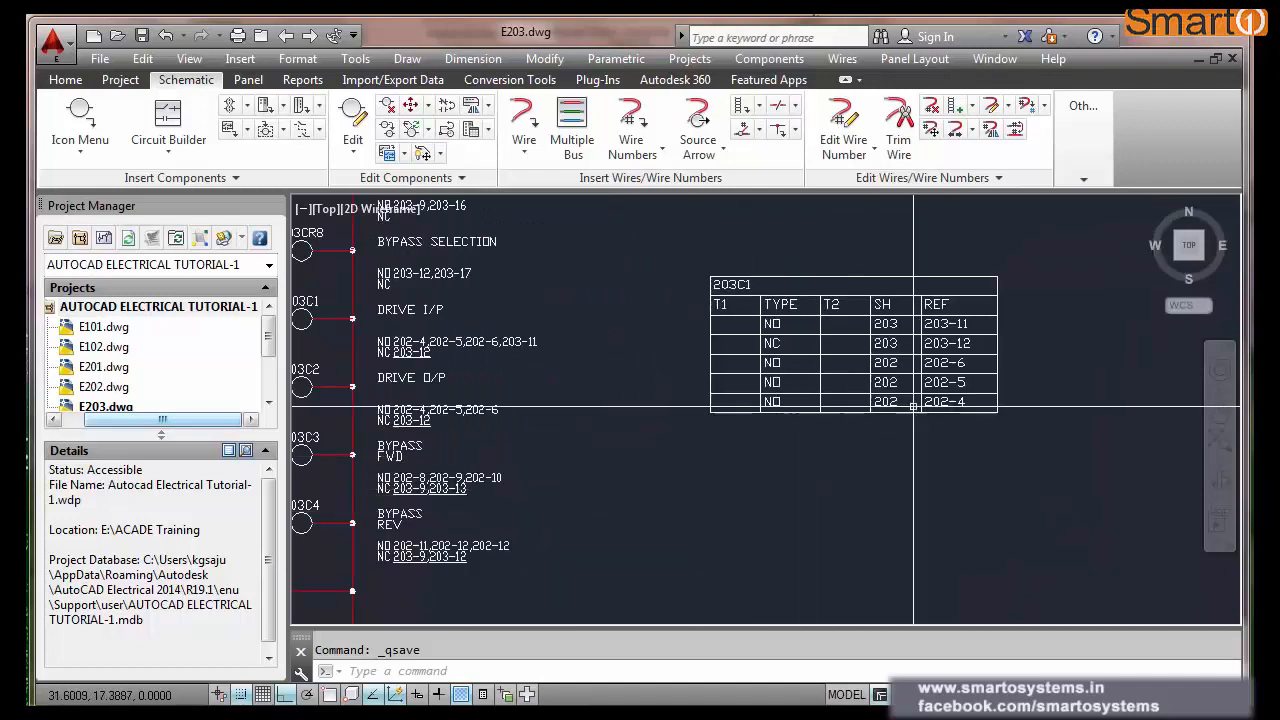
- Regenerate the cross-reference table for coil 203C1, updating the existing table on the drawing with its title line and column labels
{"action": "left_click", "coordinate": [491, 140]}
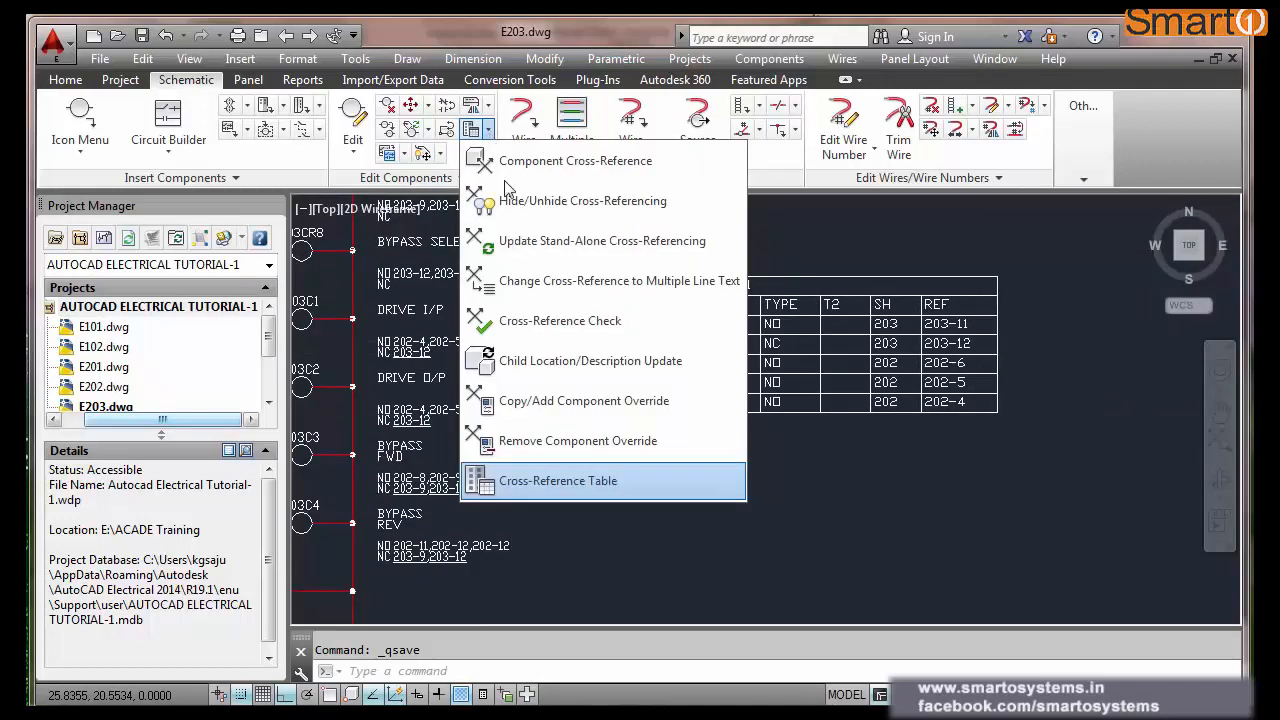
{"action": "left_click", "coordinate": [557, 480]}
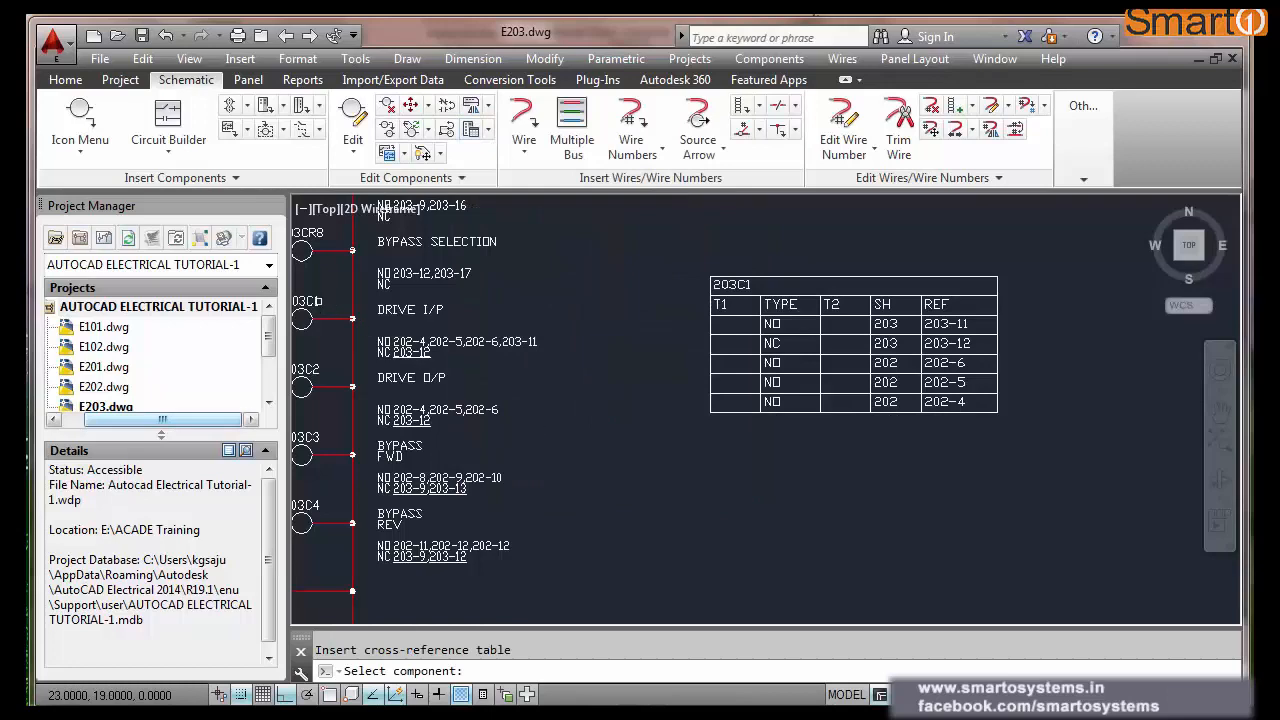
{"action": "left_click", "coordinate": [319, 300]}
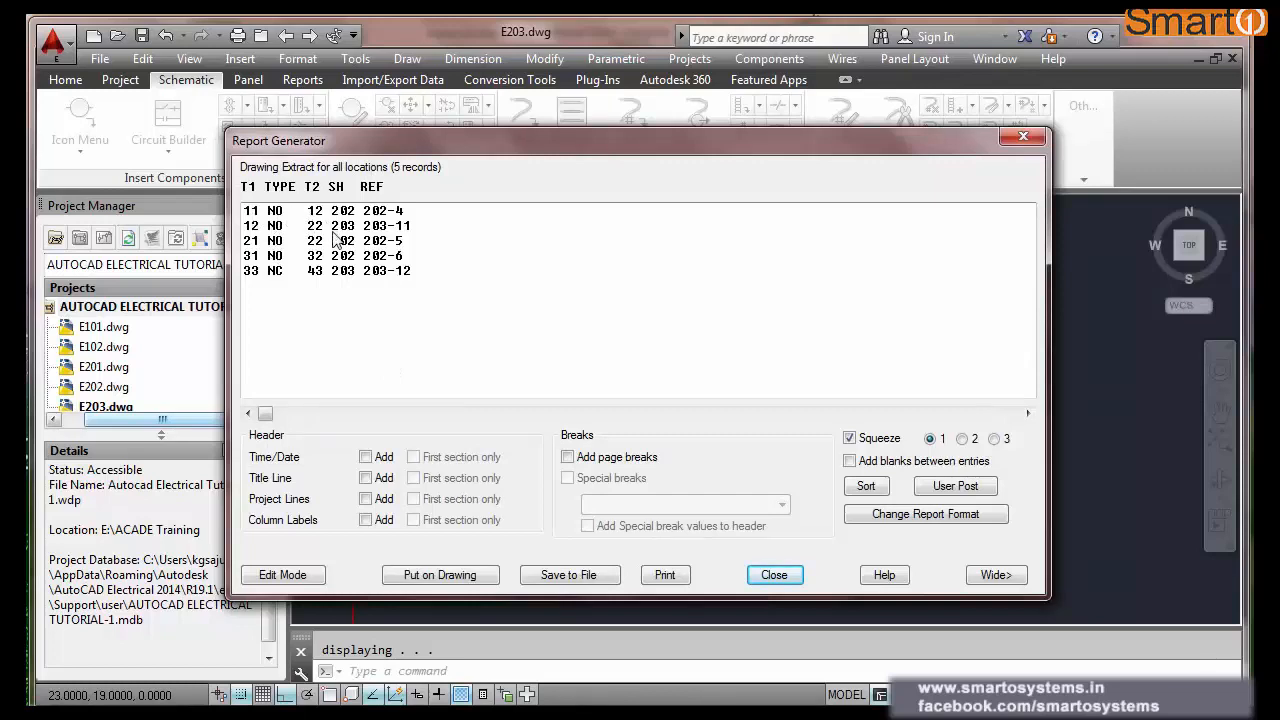
{"action": "left_click", "coordinate": [452, 576]}
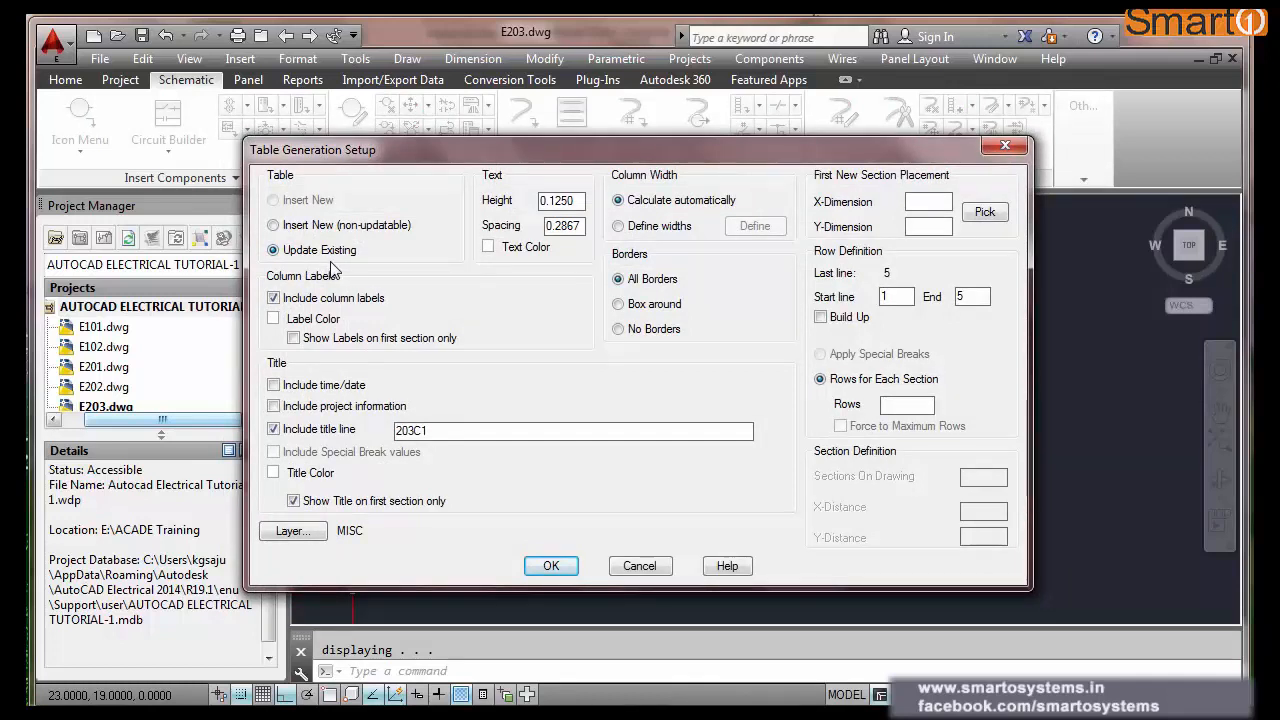
{"action": "left_click", "coordinate": [552, 566]}
{"action": "left_click", "coordinate": [774, 575]}
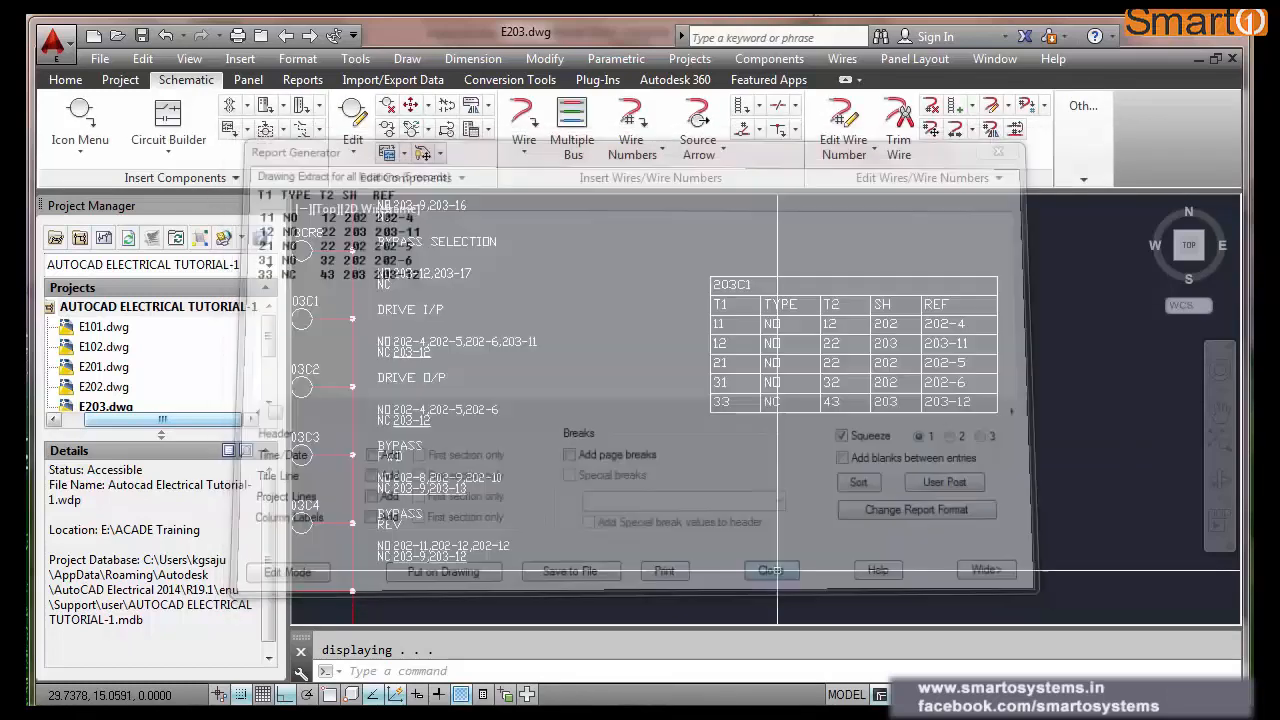
- Check the pin numbers, contact types and references in the 203C1 table against the coil texts, then fit the whole E203 sheet in view
{"action": "scroll", "coordinate": [978, 299], "scroll_direction": "up", "scroll_amount": 5}
{"action": "scroll", "coordinate": [978, 299], "scroll_direction": "down", "scroll_amount": 5}
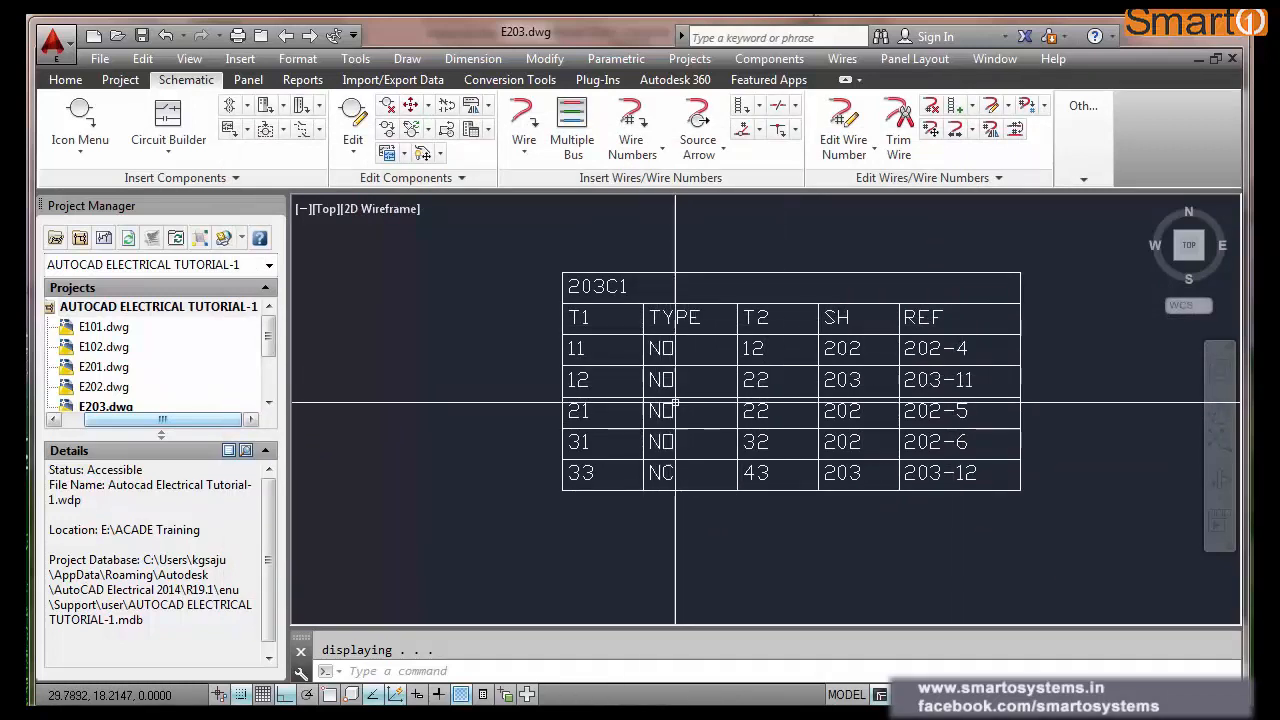
{"action": "scroll", "coordinate": [672, 453], "scroll_direction": "up", "scroll_amount": 2}
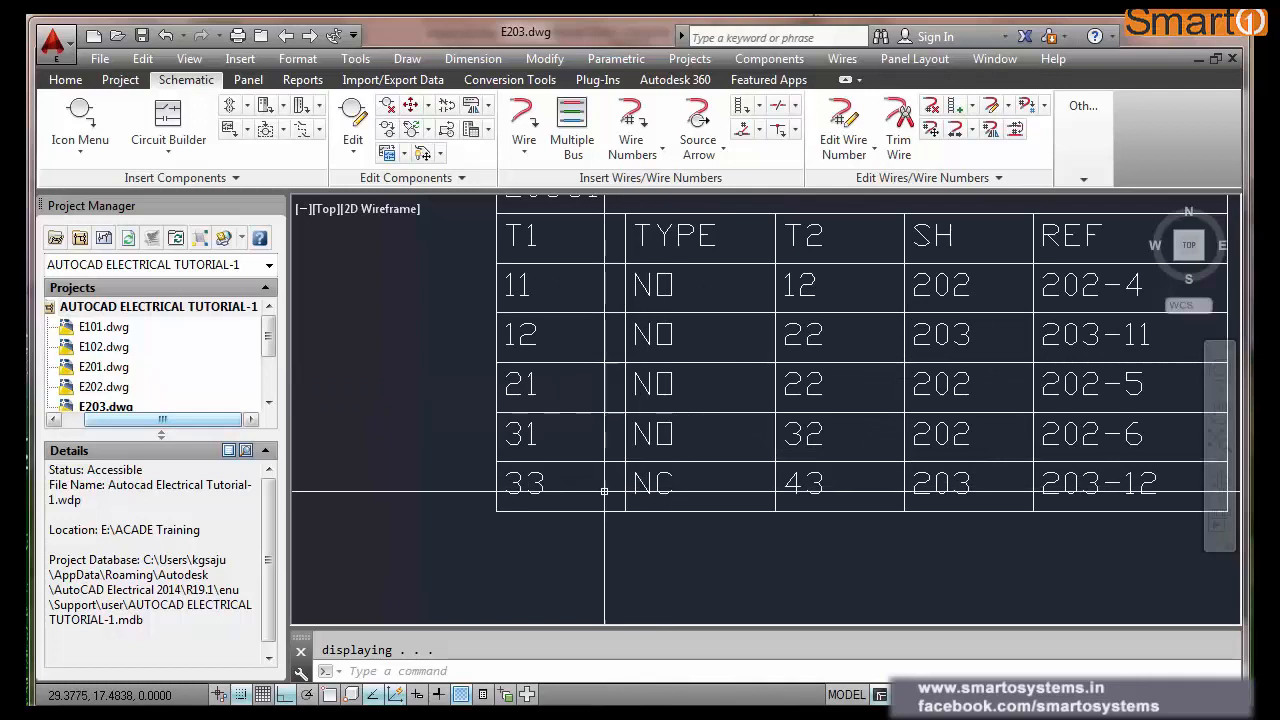
{"action": "scroll", "coordinate": [740, 505], "scroll_direction": "down", "scroll_amount": 2}
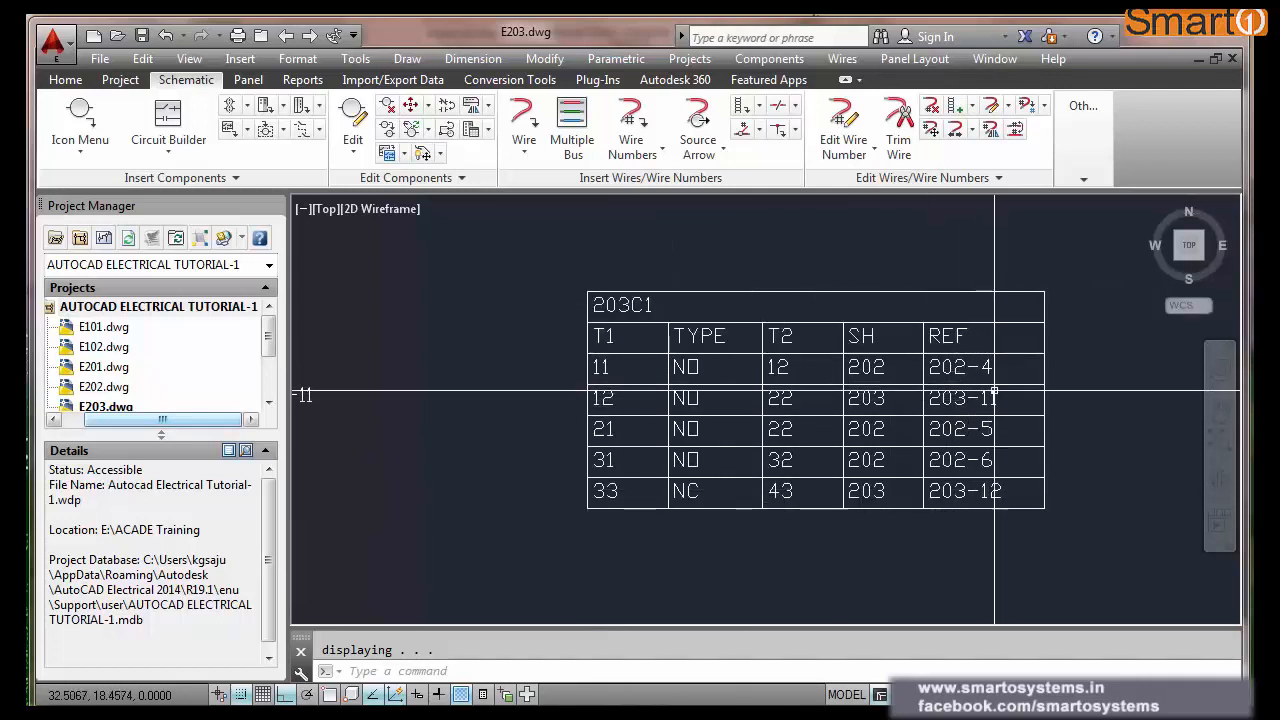
{"action": "scroll", "coordinate": [994, 392], "scroll_direction": "down", "scroll_amount": 2}
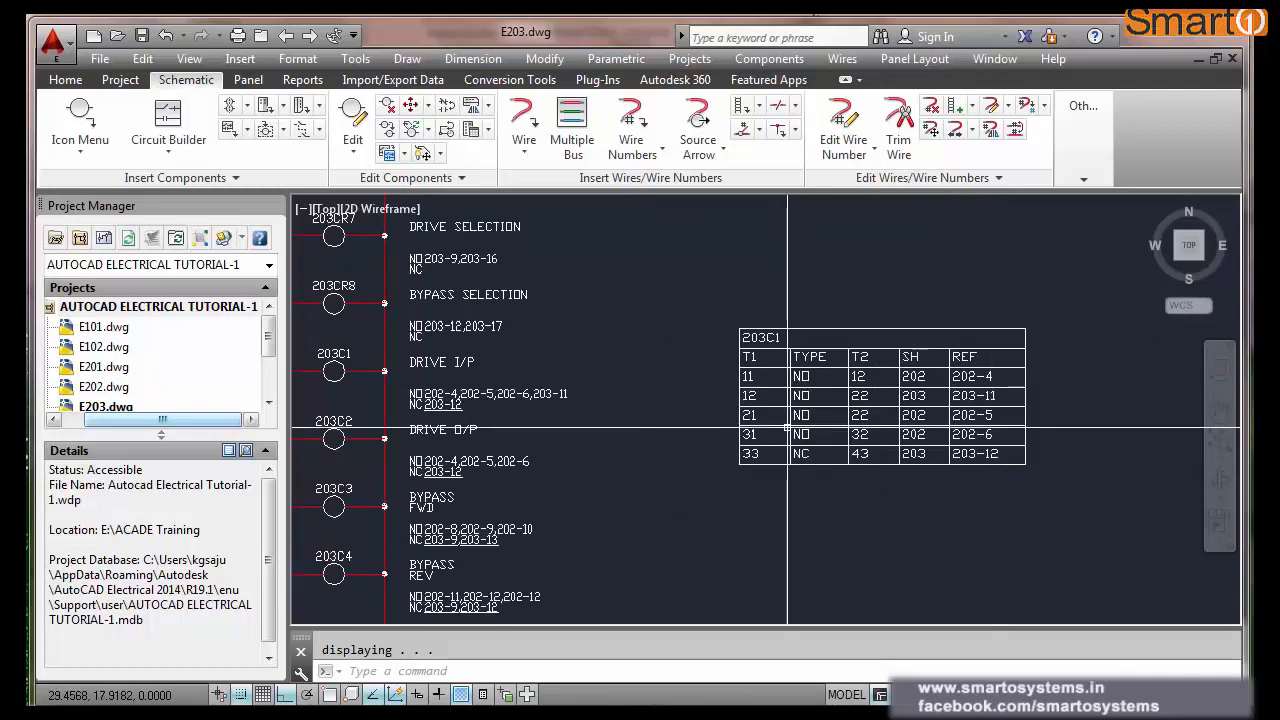
{"action": "scroll", "coordinate": [778, 428], "scroll_direction": "down", "scroll_amount": 2}
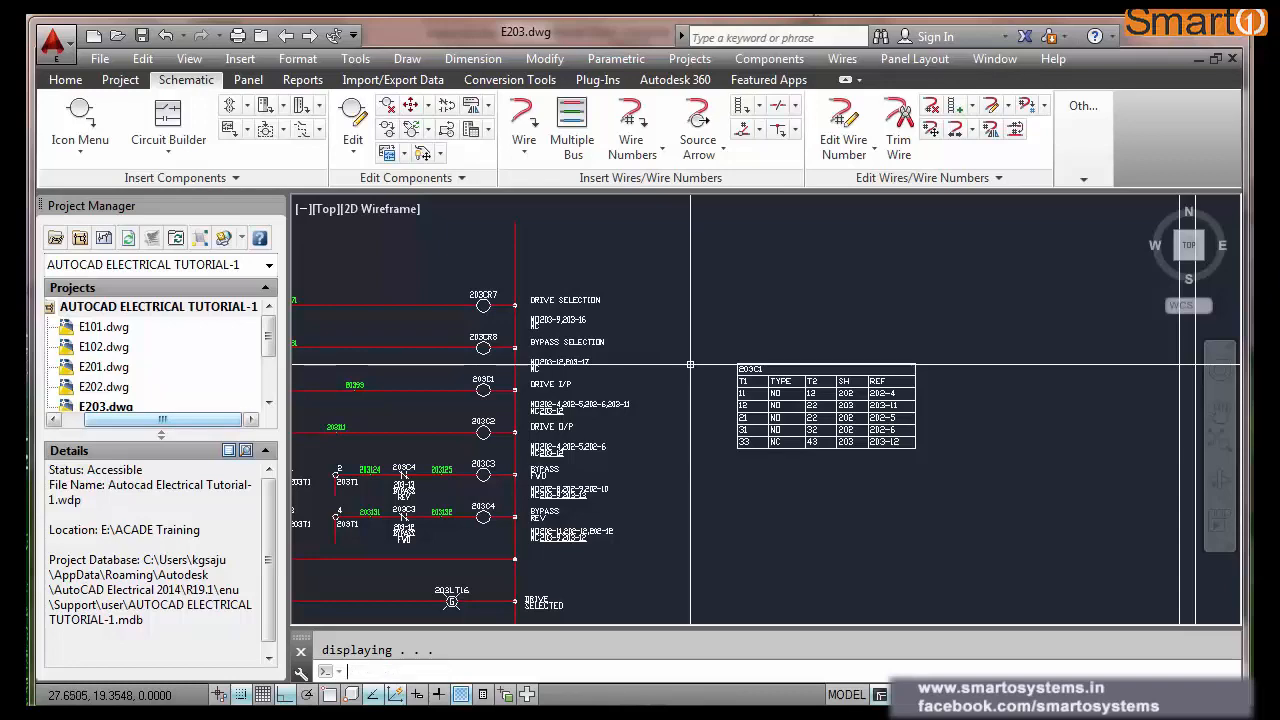
{"action": "type", "text": "z"}
{"action": "key", "text": "Return"}
{"action": "type", "text": "E"}
{"action": "key", "text": "Return"}
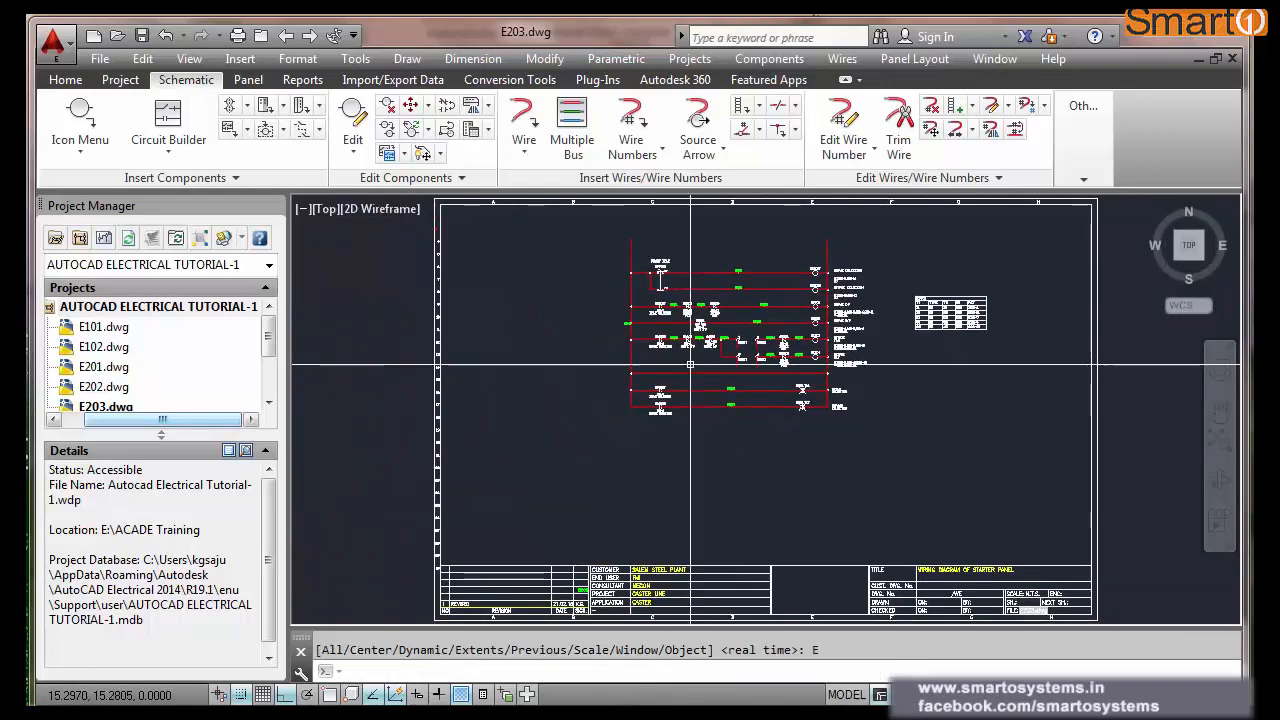